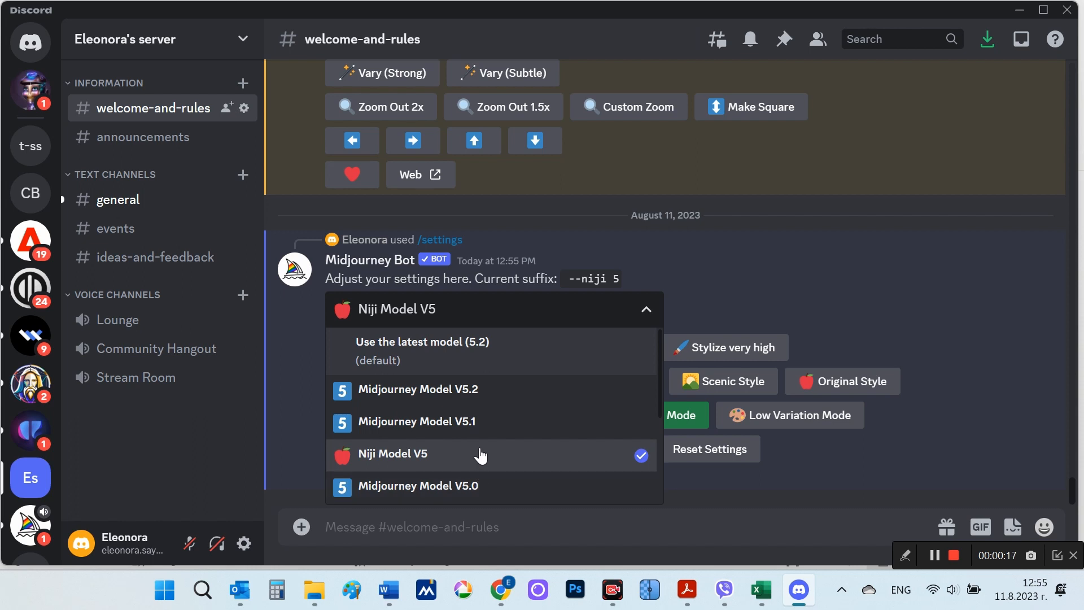
Step: Look through the model versions available in the Midjourney settings and close the list without changing the selection
scroll(479, 452, "down", 5)
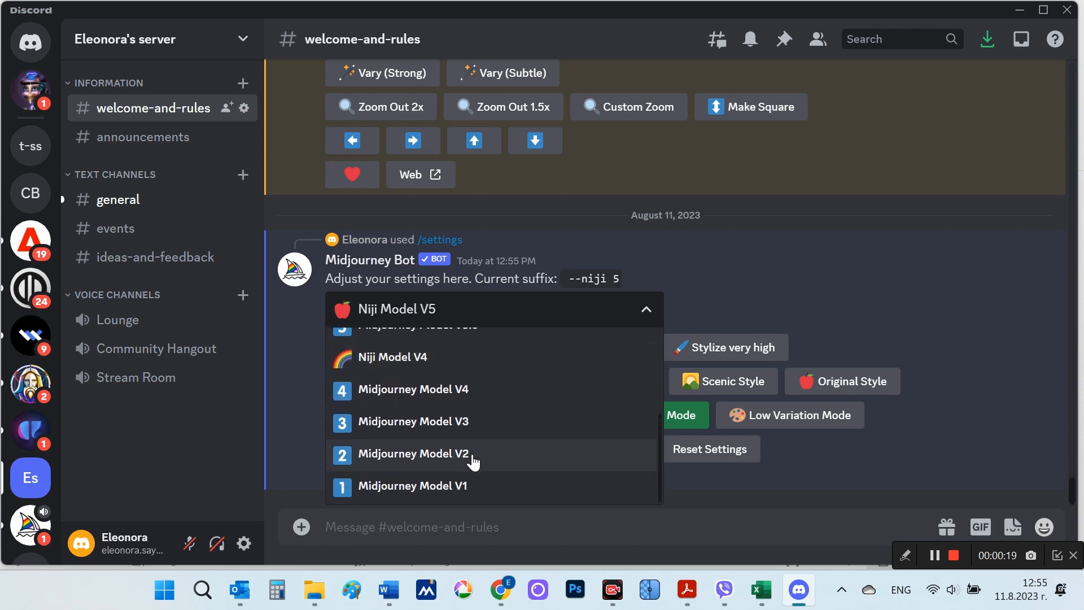
scroll(497, 483, "up", 5)
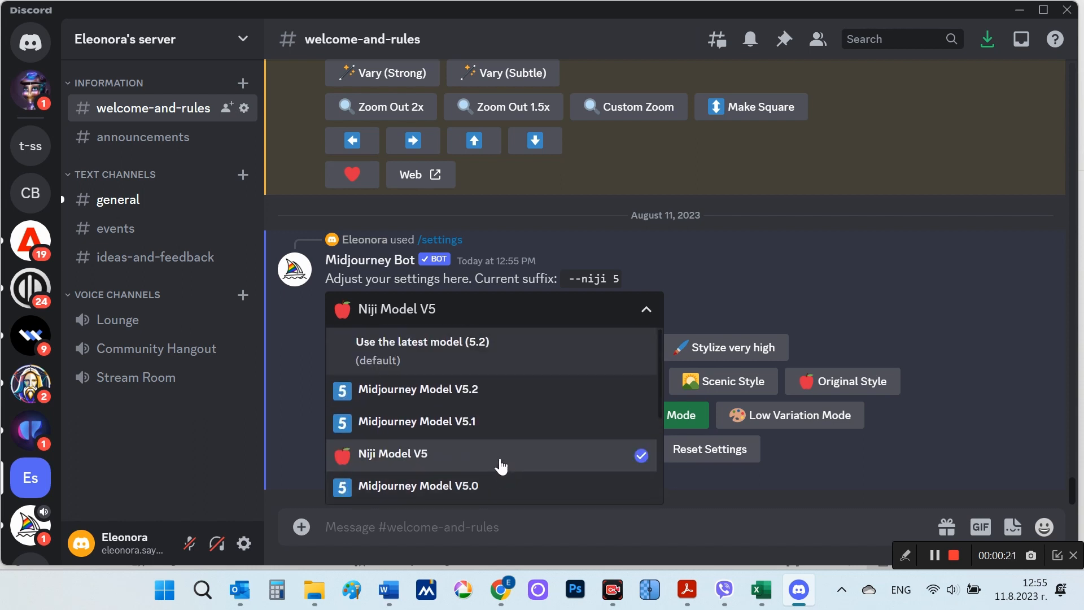
left_click(601, 314)
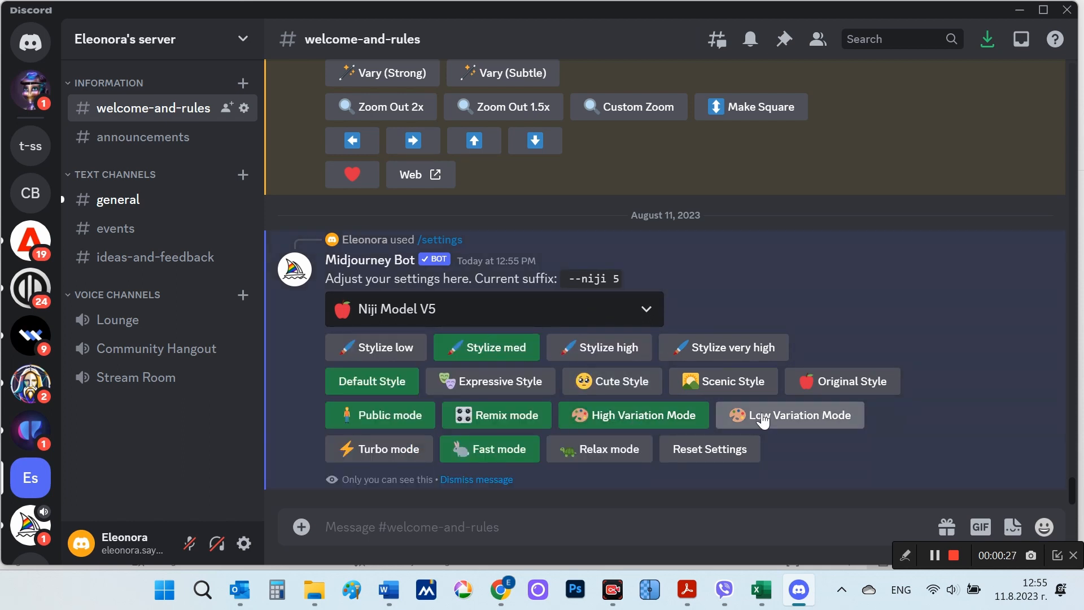
Step: Switch Remix mode off and back on in the Midjourney settings
left_click(488, 420)
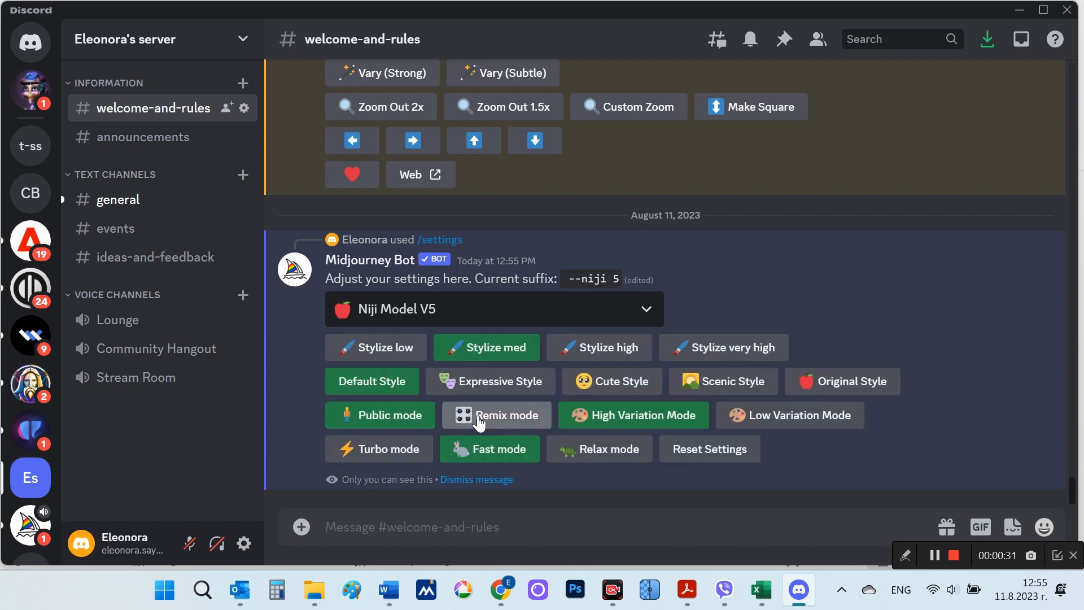
left_click(479, 421)
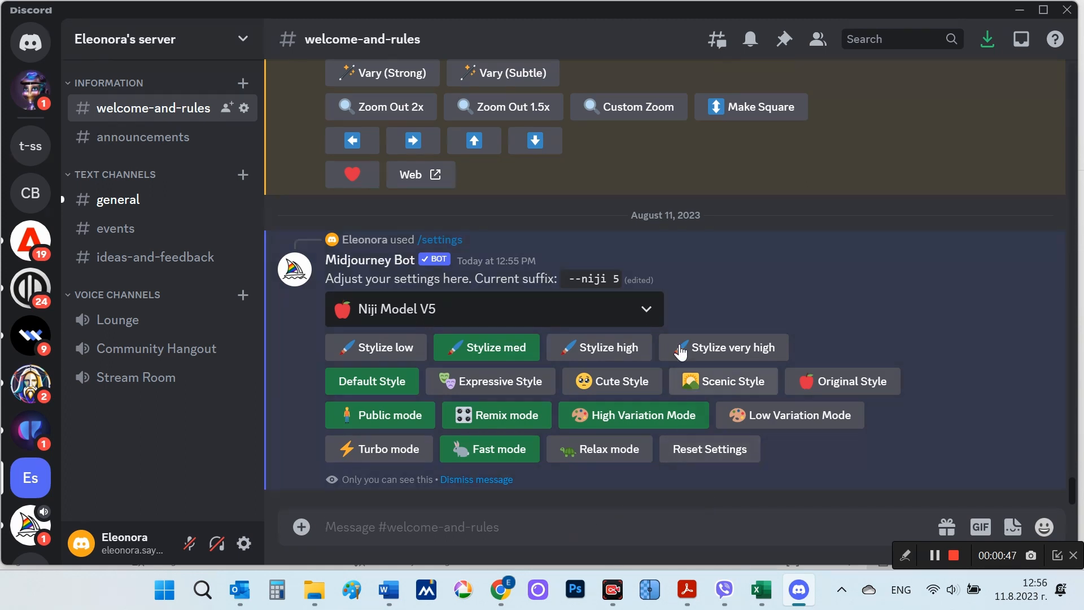
Step: Try Midjourney Model V5.1 and the latest model (5.2) as the version in the Midjourney settings
left_click(646, 309)
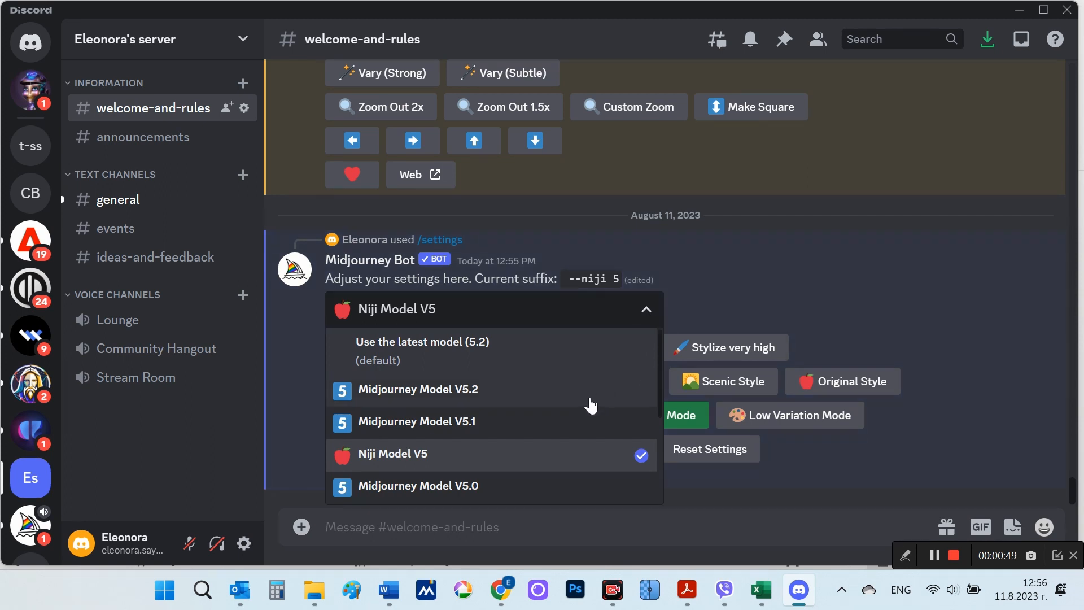
scroll(566, 434, "down", 2)
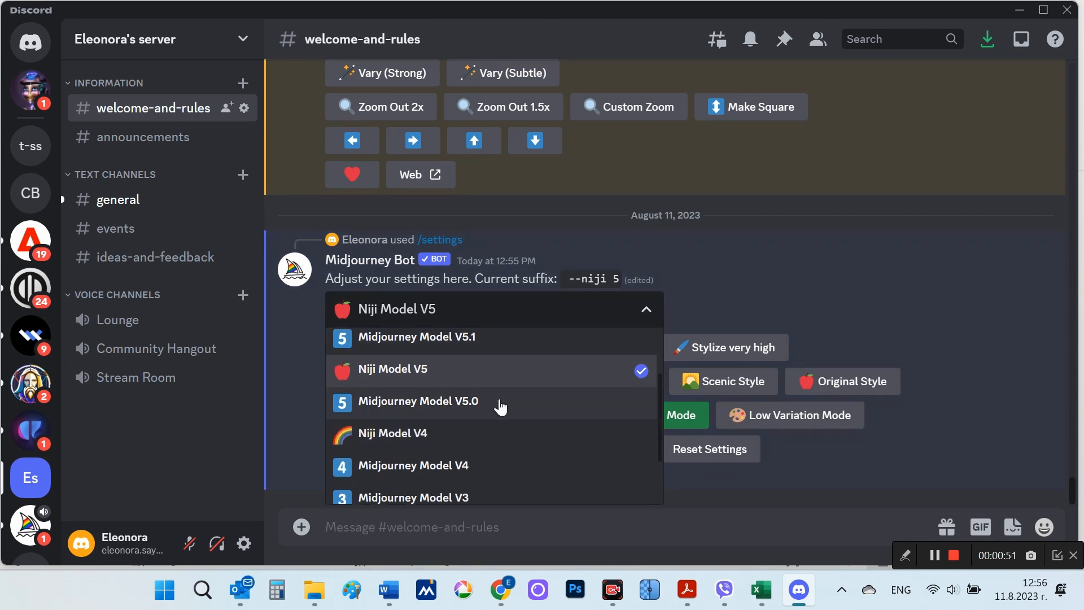
scroll(501, 387, "up", 2)
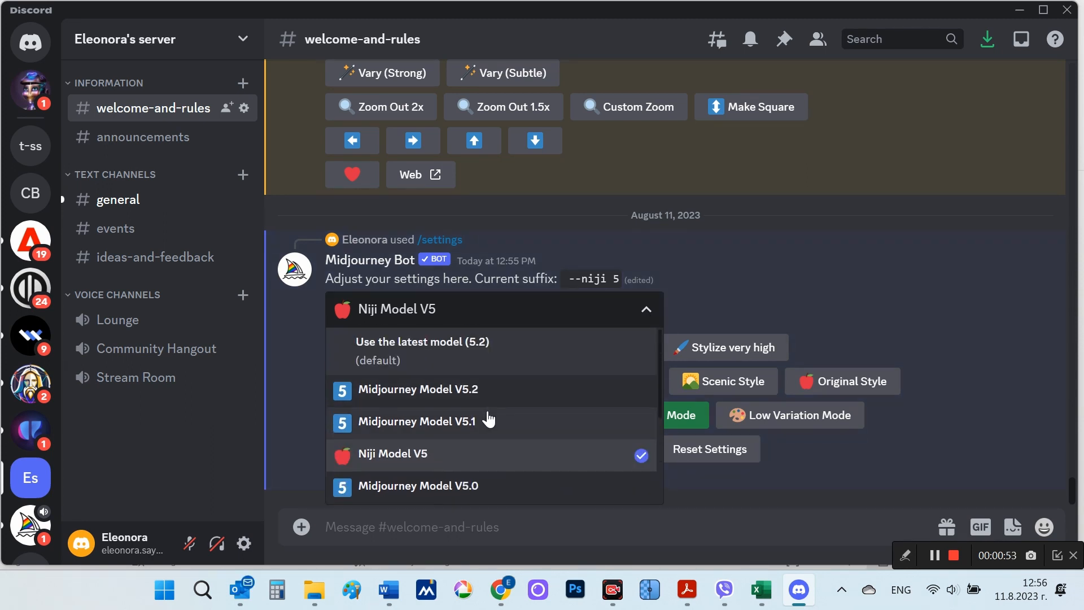
left_click(488, 421)
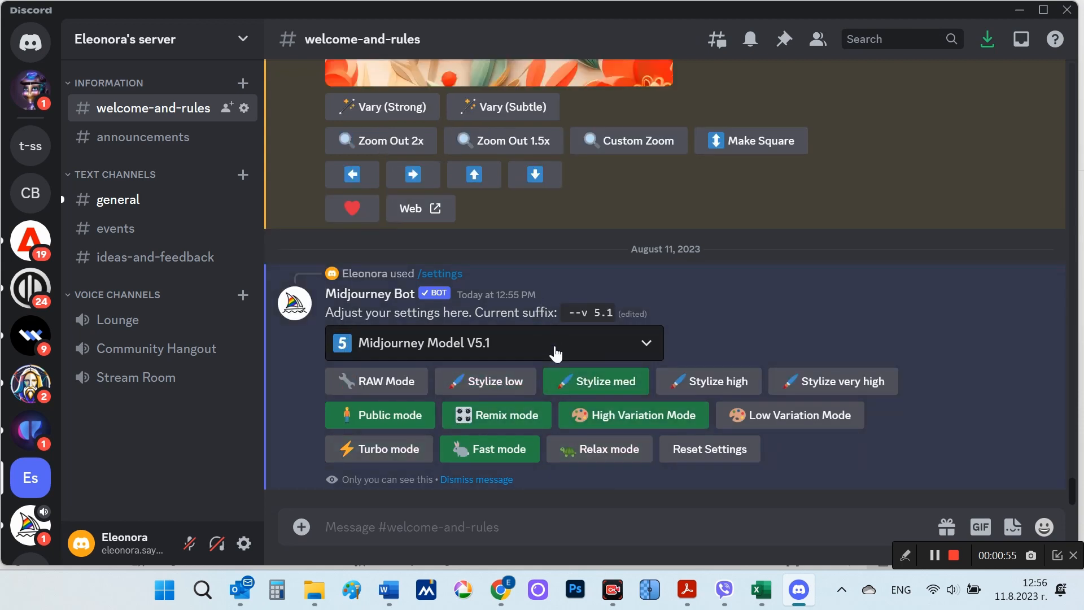
left_click(556, 353)
left_click(513, 377)
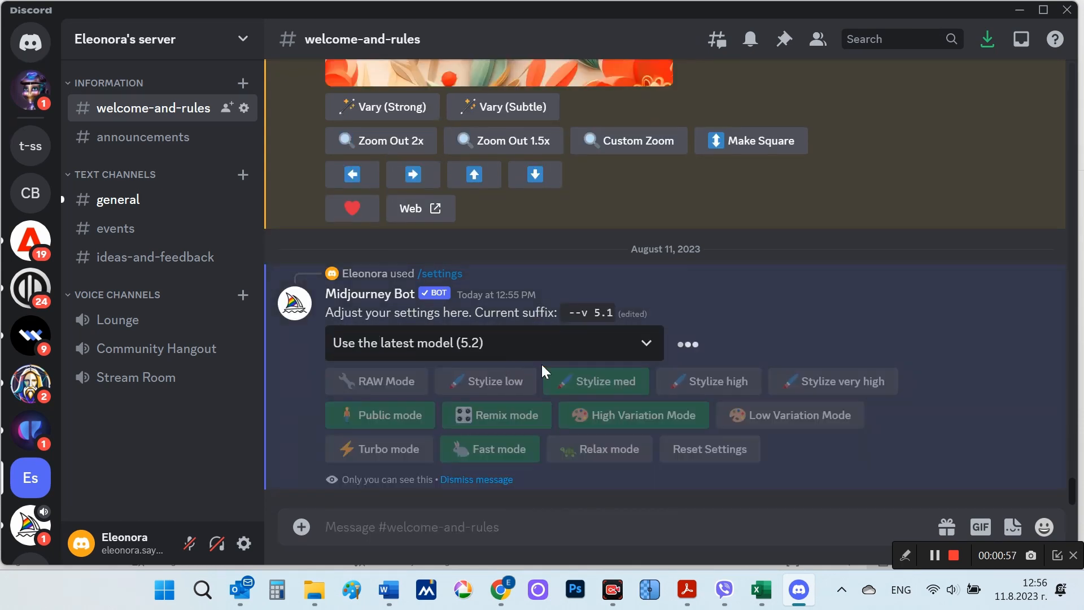
Step: Set the Midjourney version to Niji Model V5
left_click(556, 344)
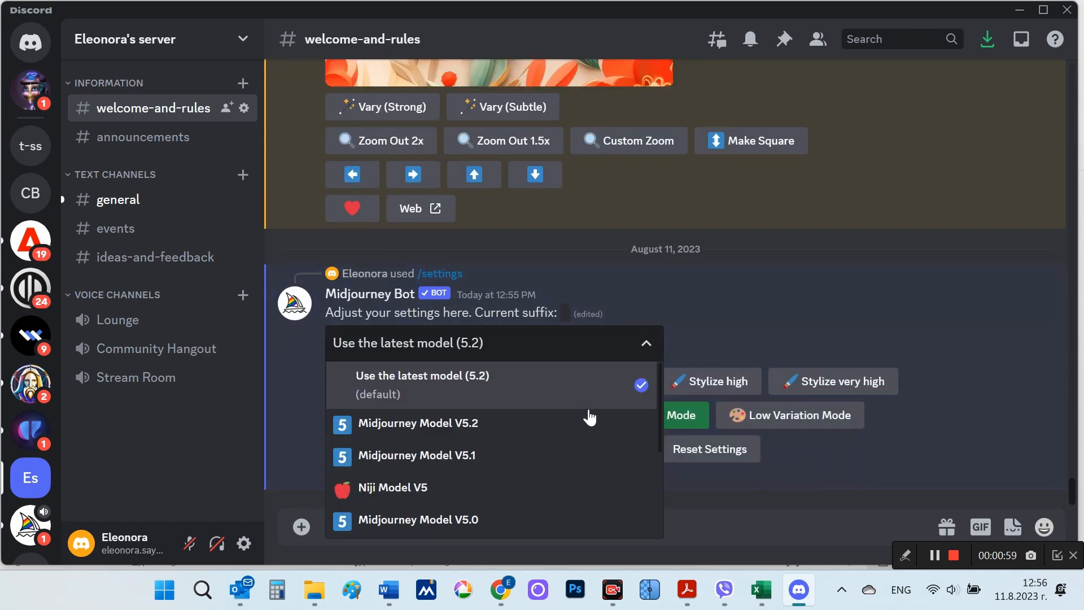
scroll(589, 418, "down", 2)
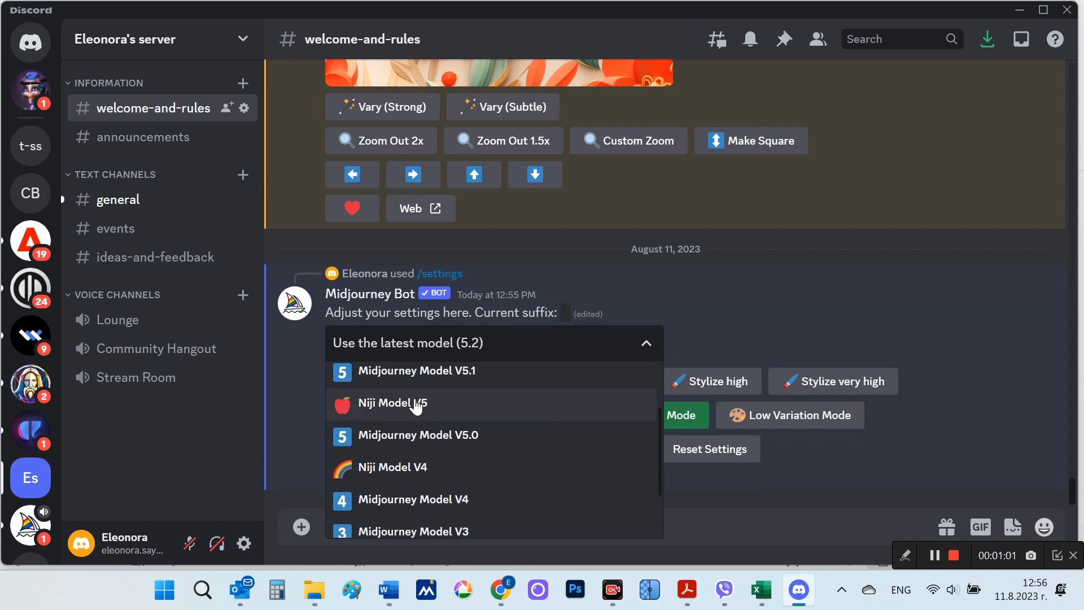
left_click(398, 403)
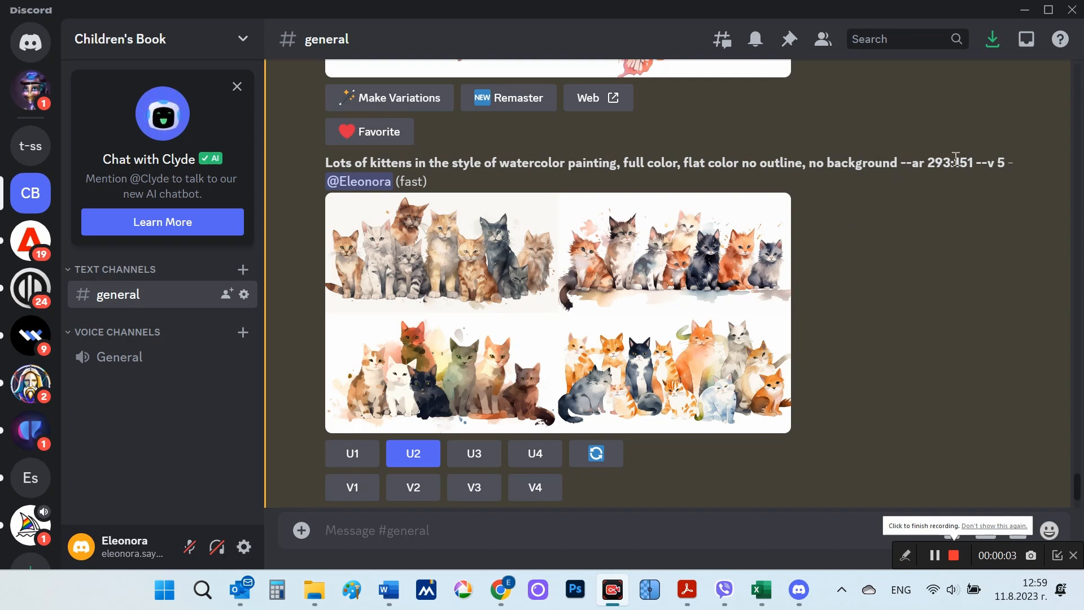
Step: Highlight the version parameter --v 5 at the end of the kittens prompt
left_click_drag(976, 163, 1006, 163)
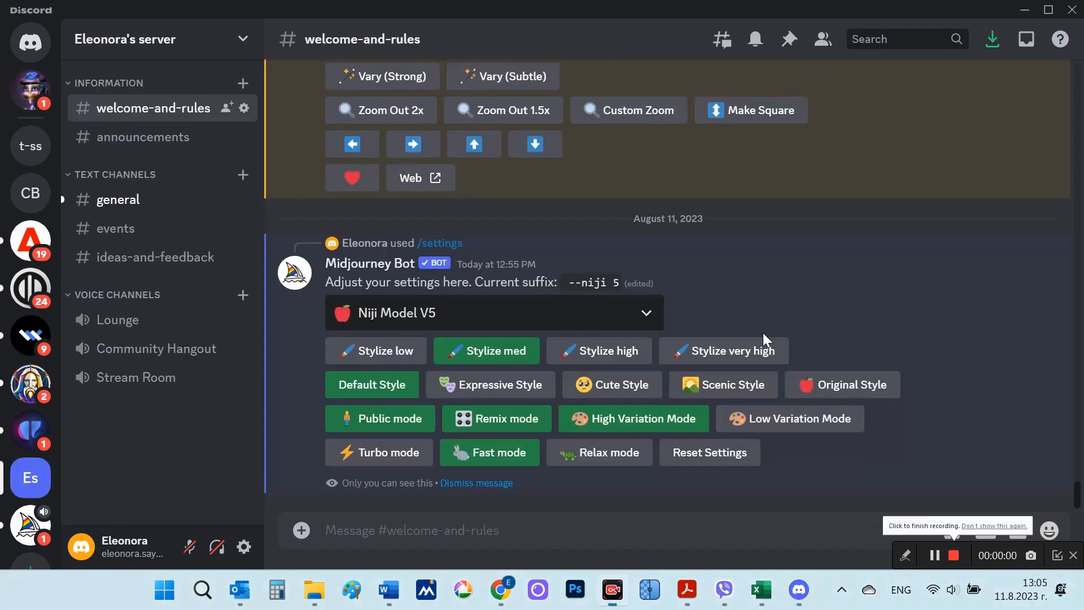
Step: Generate images with the /imagine command using the prompt "seascape in impressionism style"
left_click(368, 531)
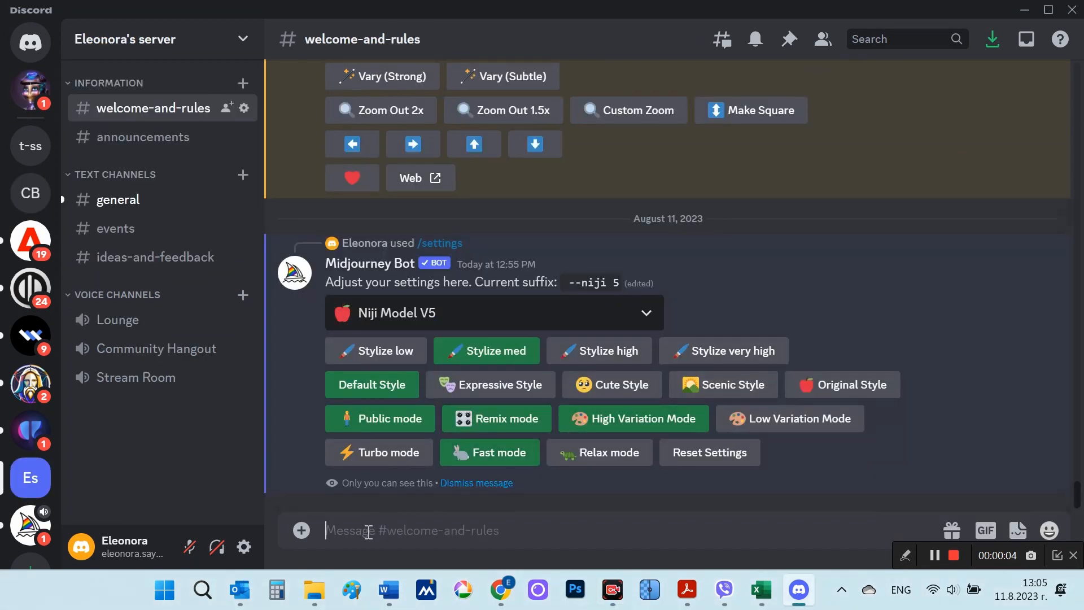
type("/")
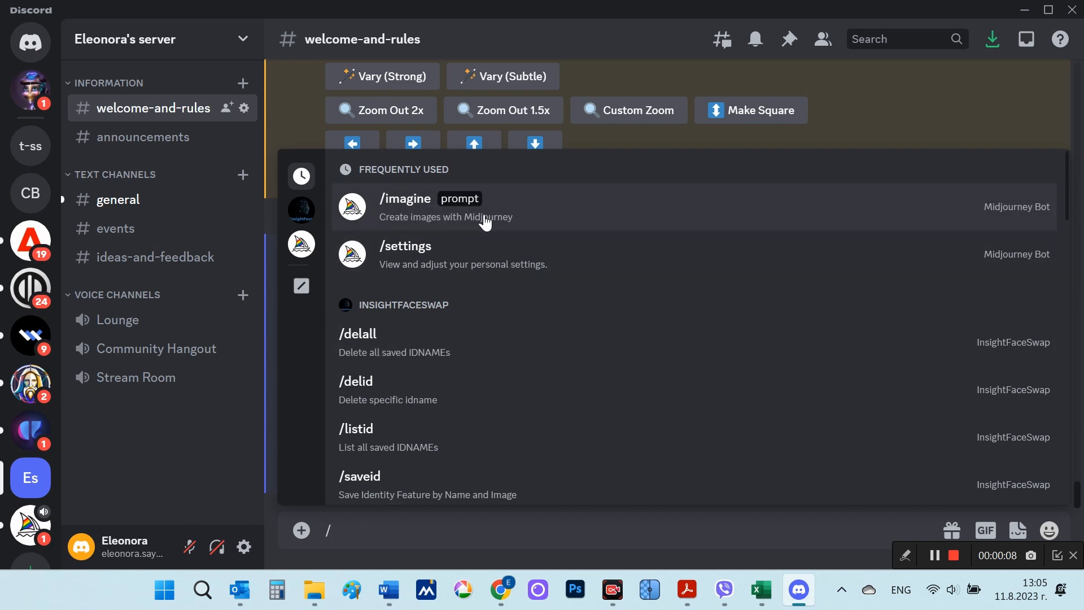
left_click(418, 211)
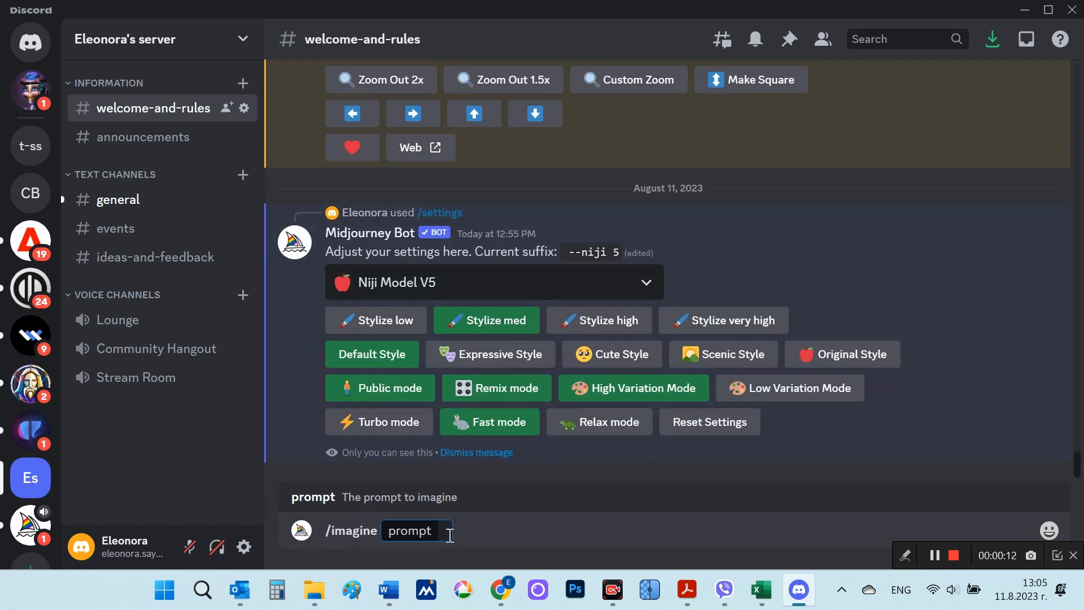
type("seascape in impressionism style")
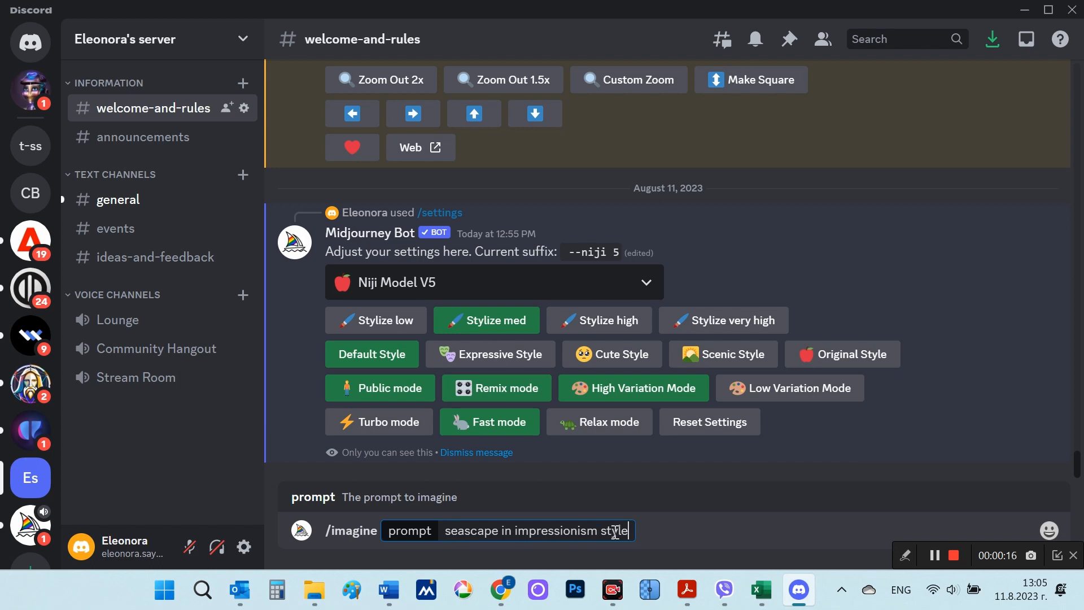
left_click_drag(630, 531, 445, 520)
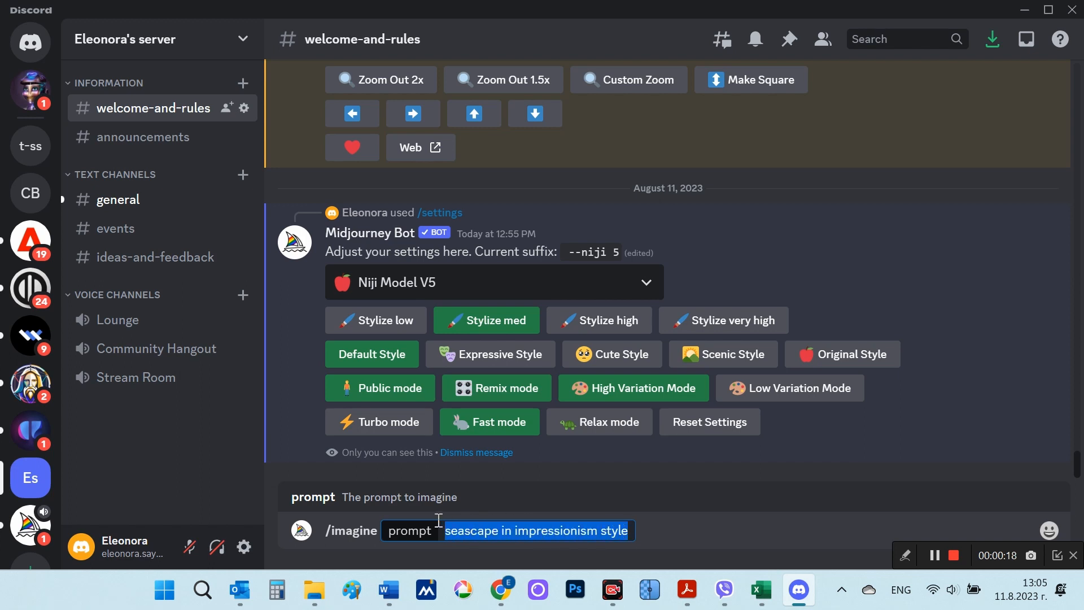
left_click(630, 531)
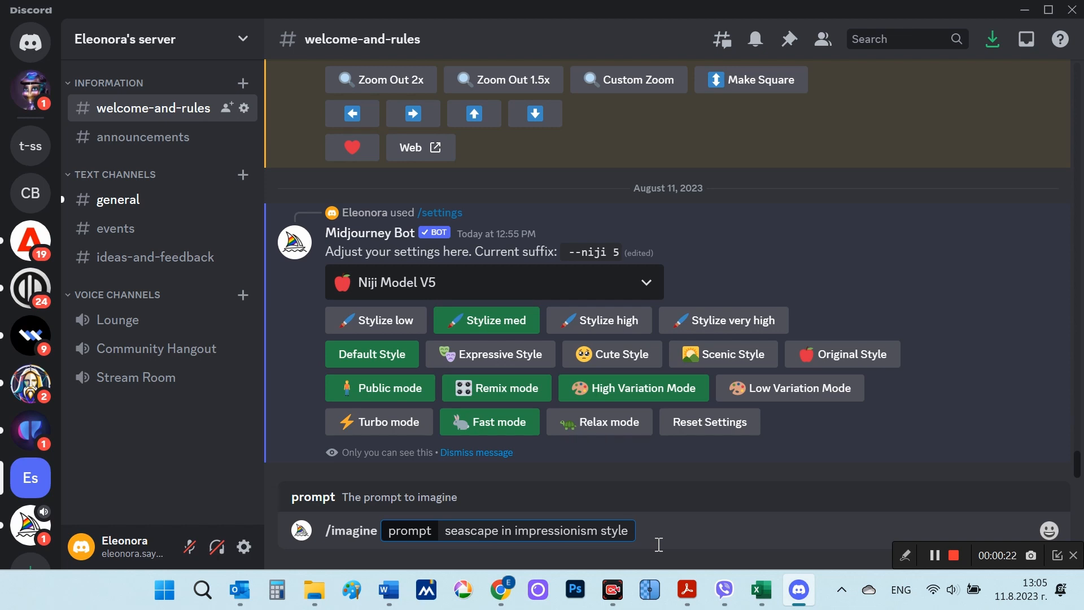
key("Return")
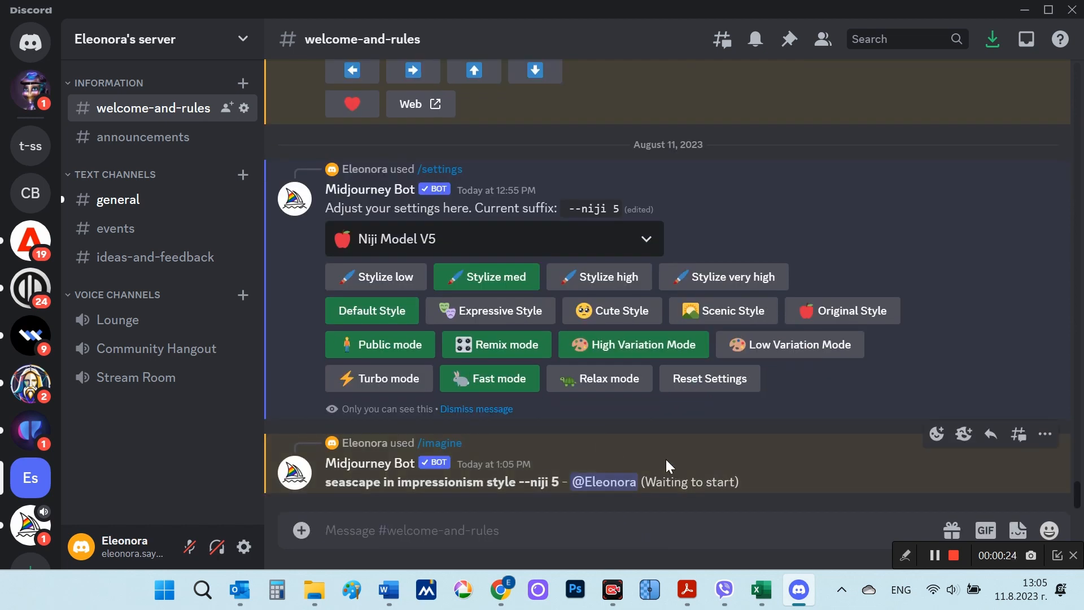
Step: Check the status of the seascape job and view its generated image grid enlarged
left_click_drag(655, 481, 736, 483)
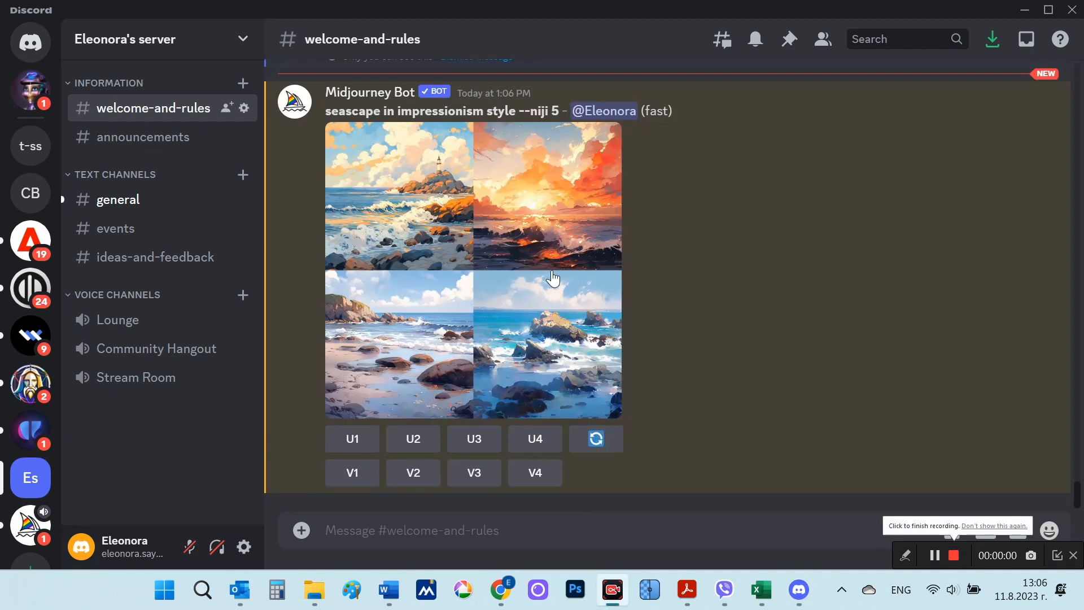
left_click(552, 273)
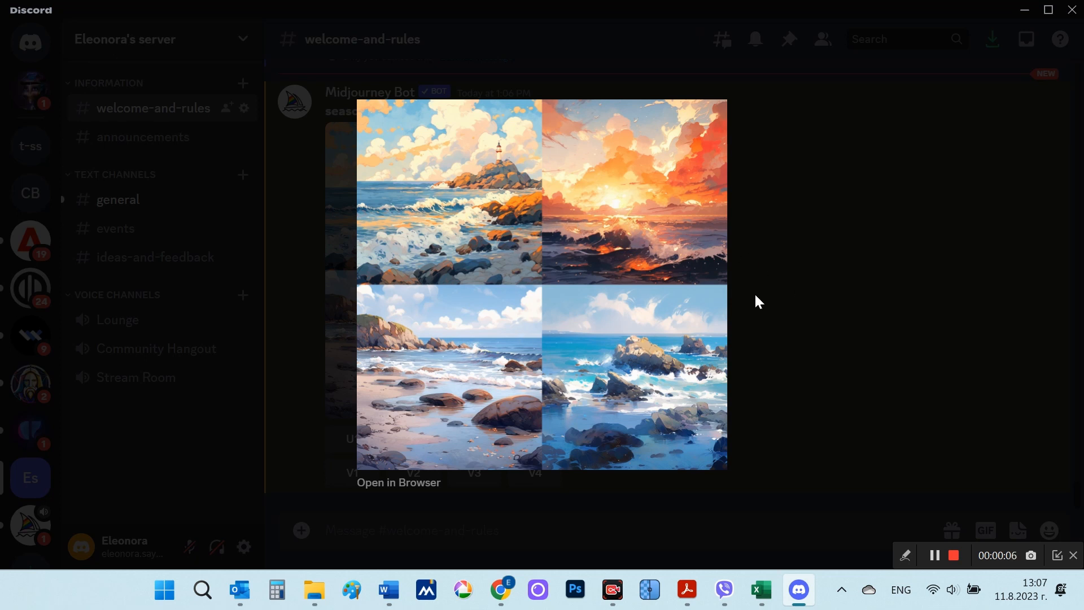
left_click(795, 293)
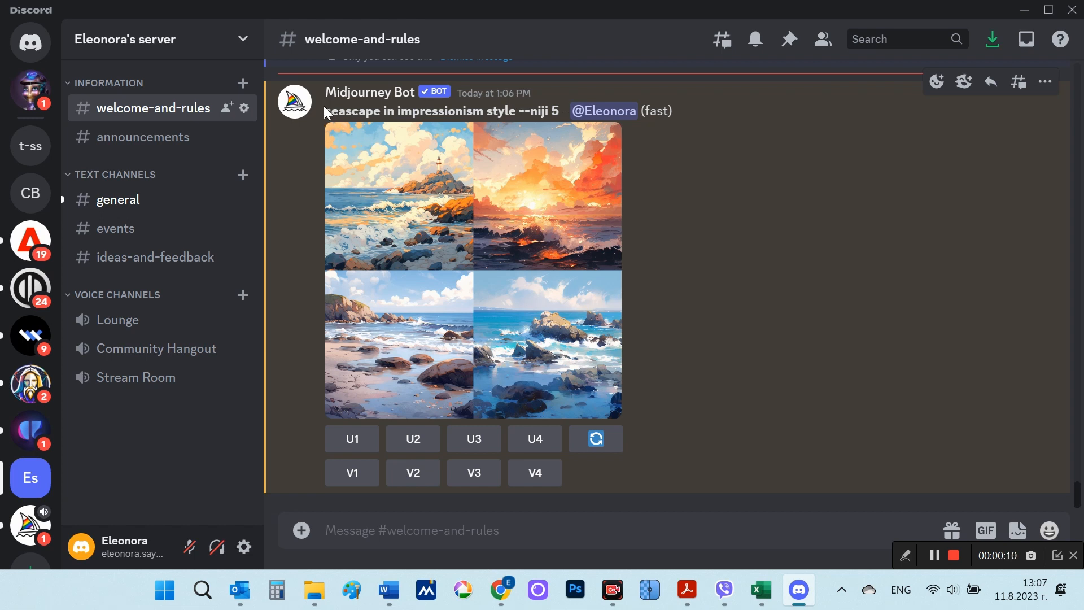
Step: Copy the text "seascape in impressionism style" from the generated message into a new /imagine prompt
left_click_drag(328, 111, 518, 115)
key("ctrl+c")
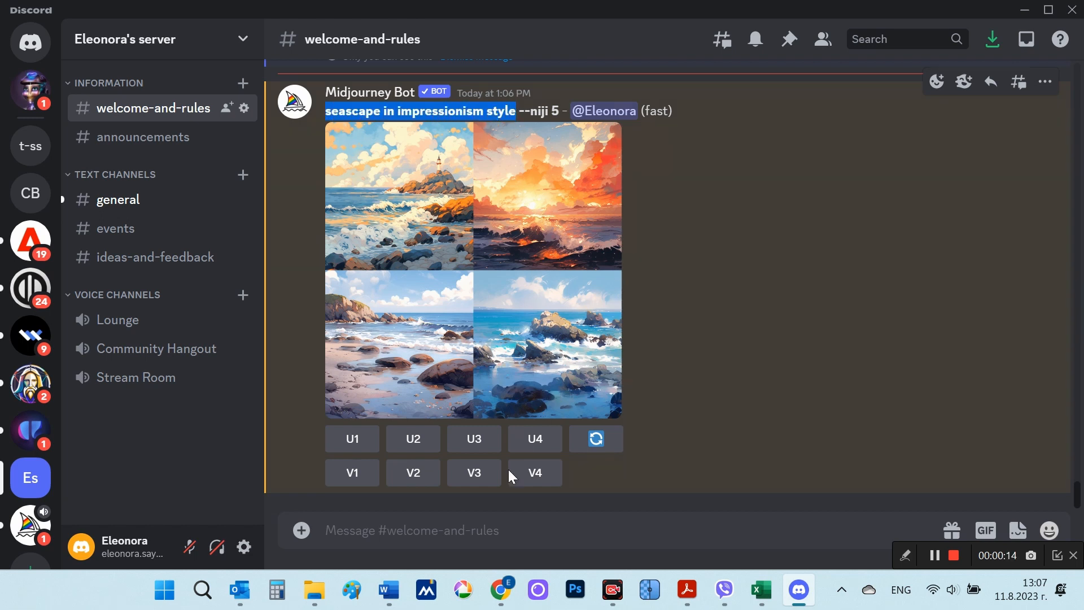
left_click(452, 537)
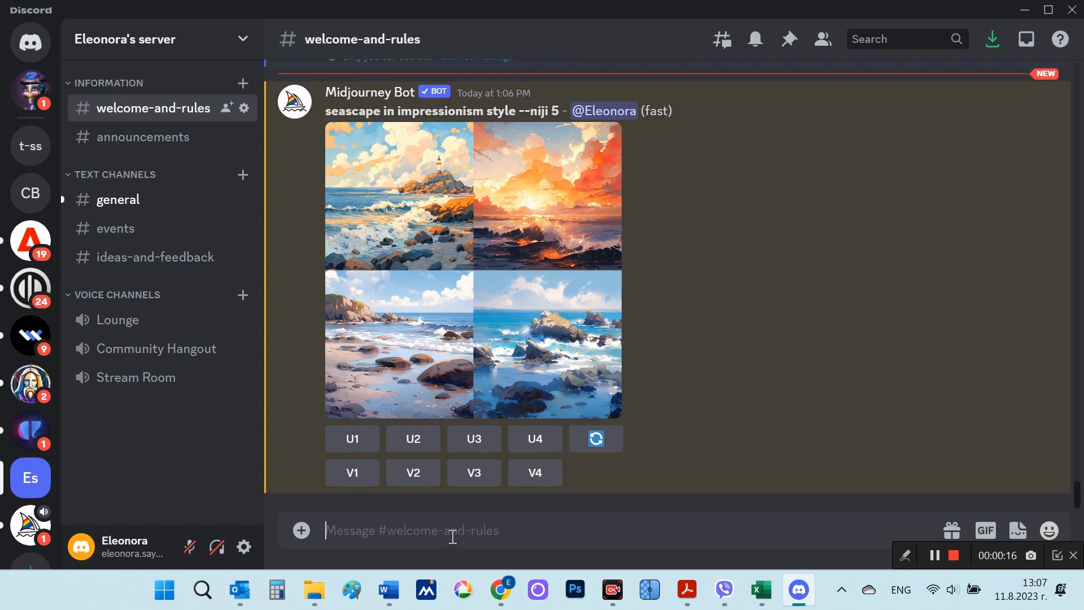
type("/")
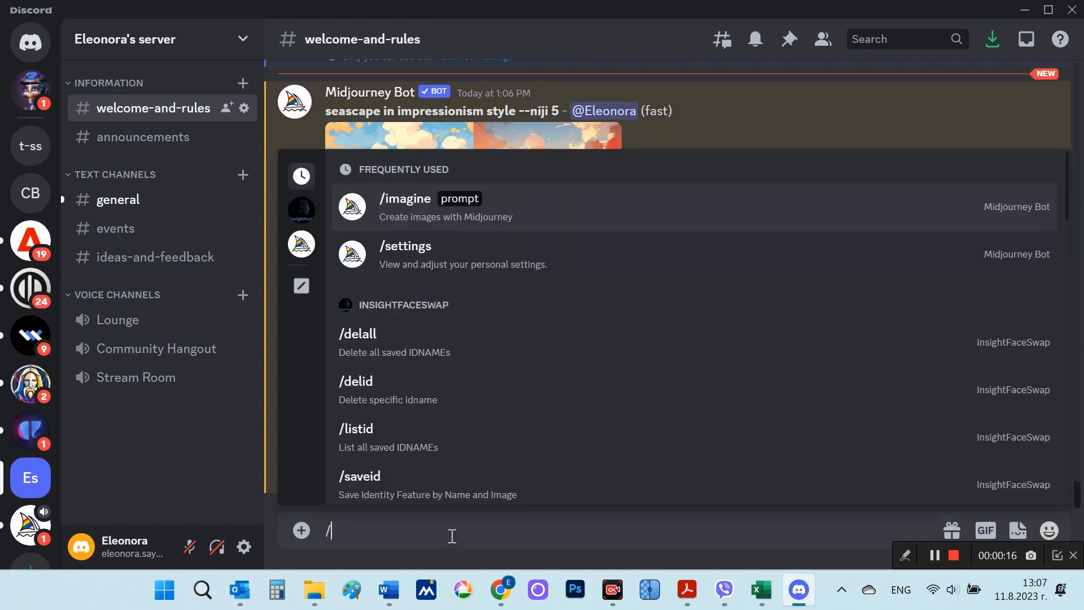
left_click(520, 203)
key("ctrl+v")
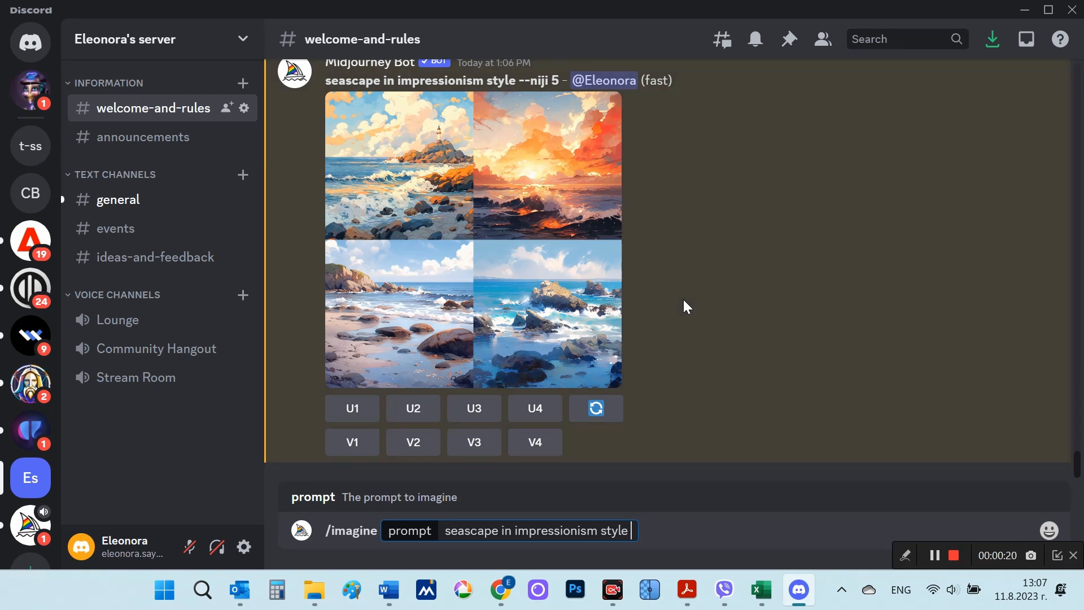
Step: Append the aspect ratio parameter --ar 16:9 to the seascape prompt and submit it
type("--a")
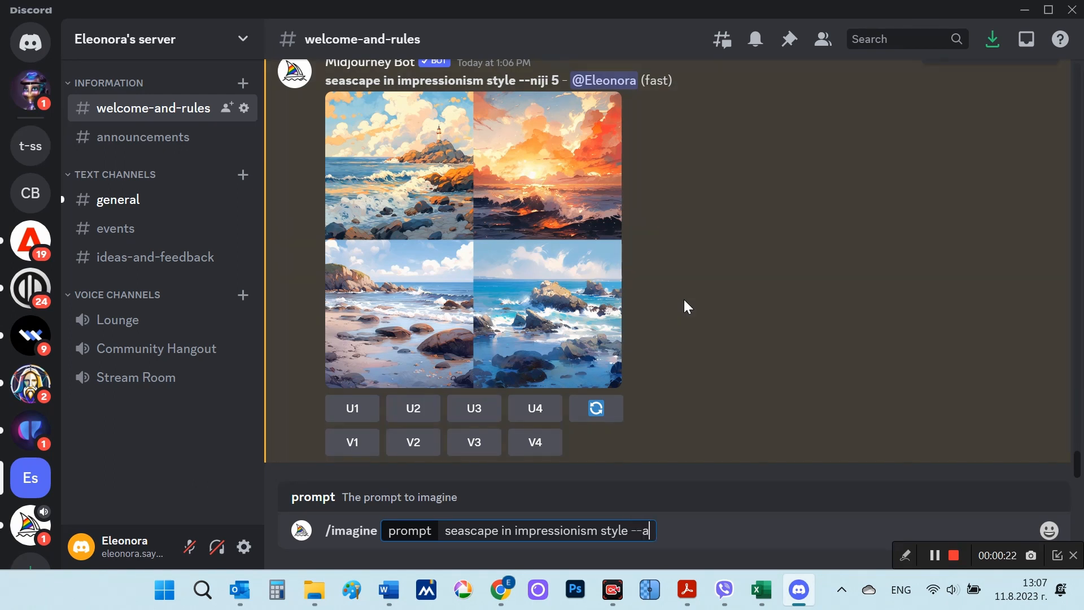
type("r 16")
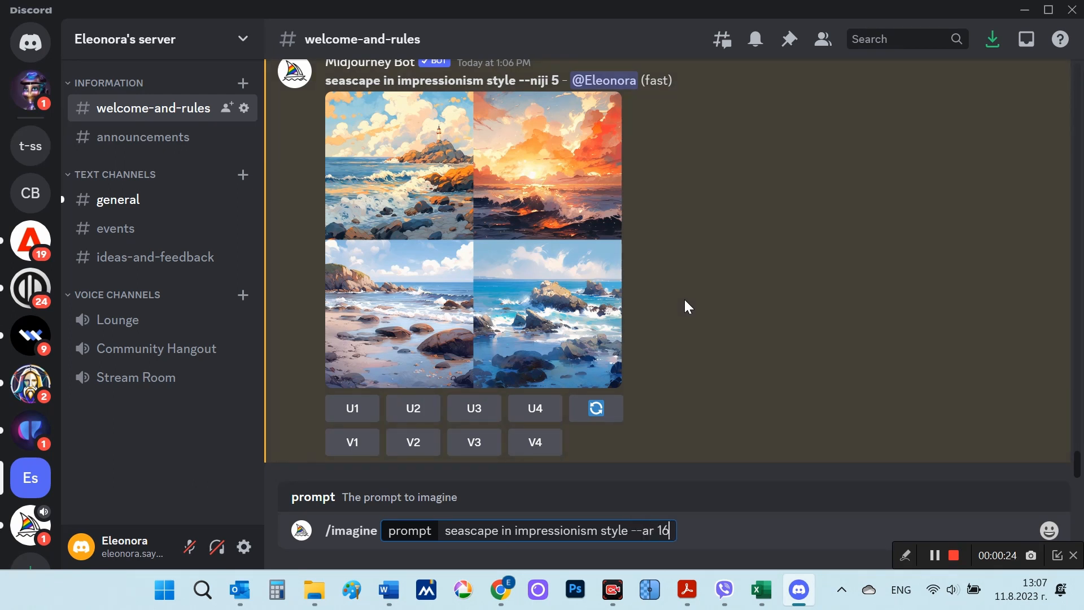
type(":9")
key("Return")
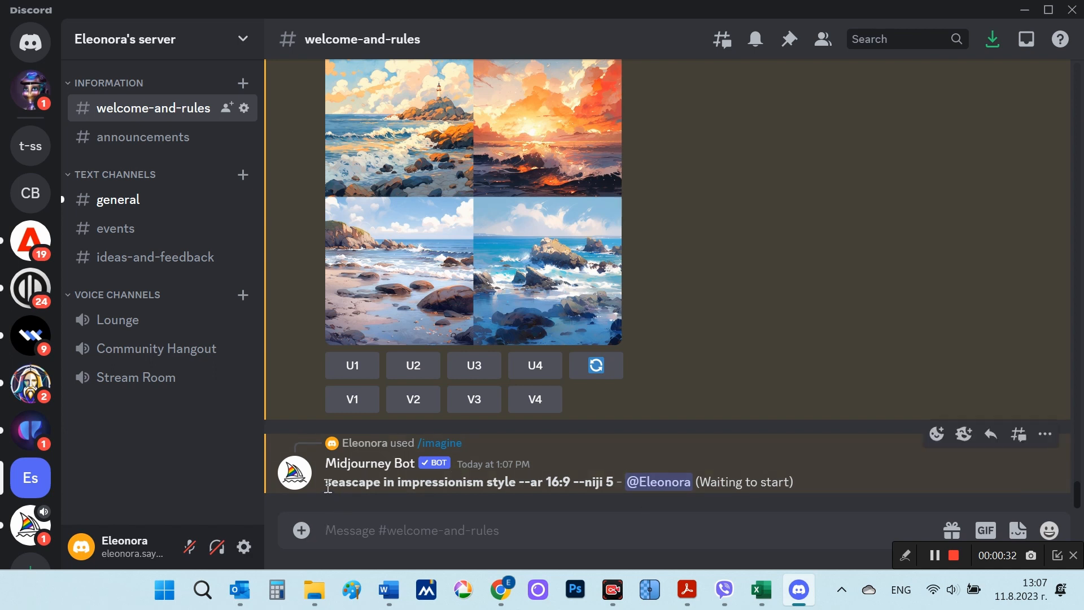
Step: Copy the text "seascape in impressionism style --ar 16:9" from the latest job message into a new /imagine prompt
left_click_drag(327, 486, 572, 481)
key("ctrl+c")
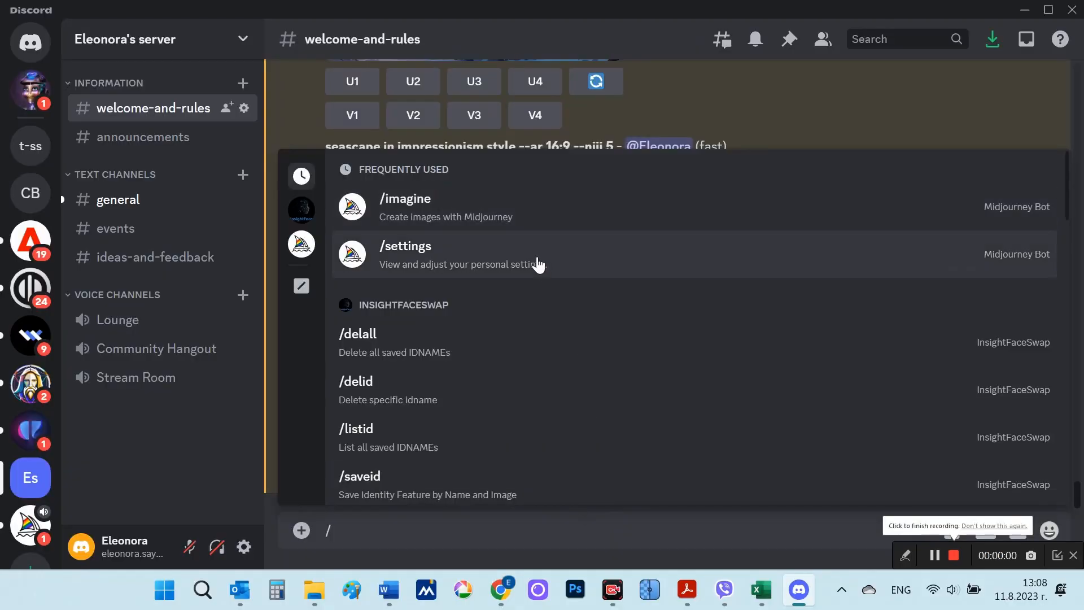
left_click(512, 219)
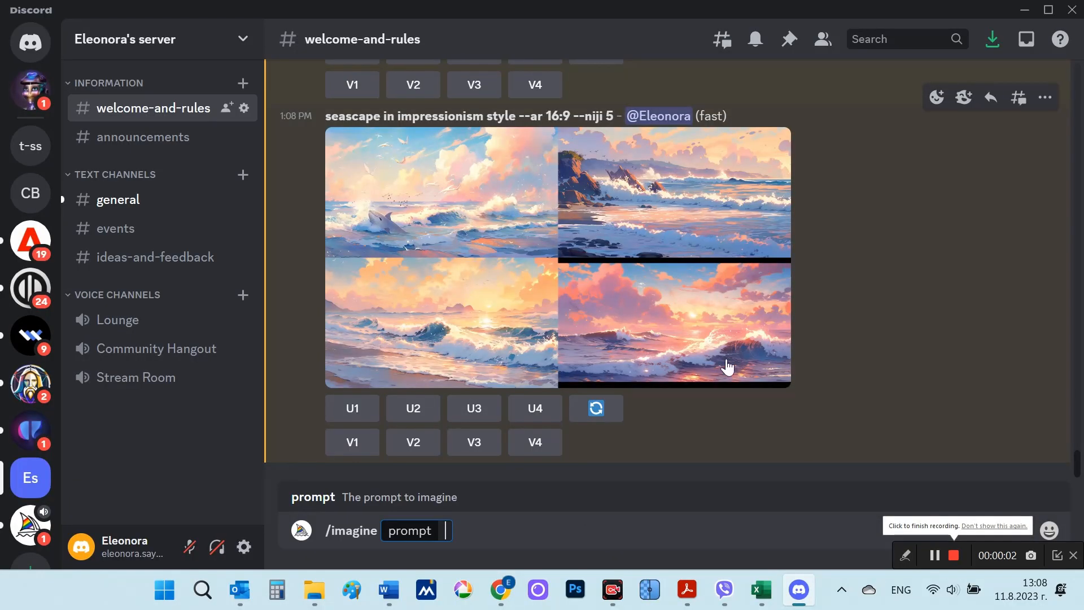
key("ctrl+v")
left_click(657, 535)
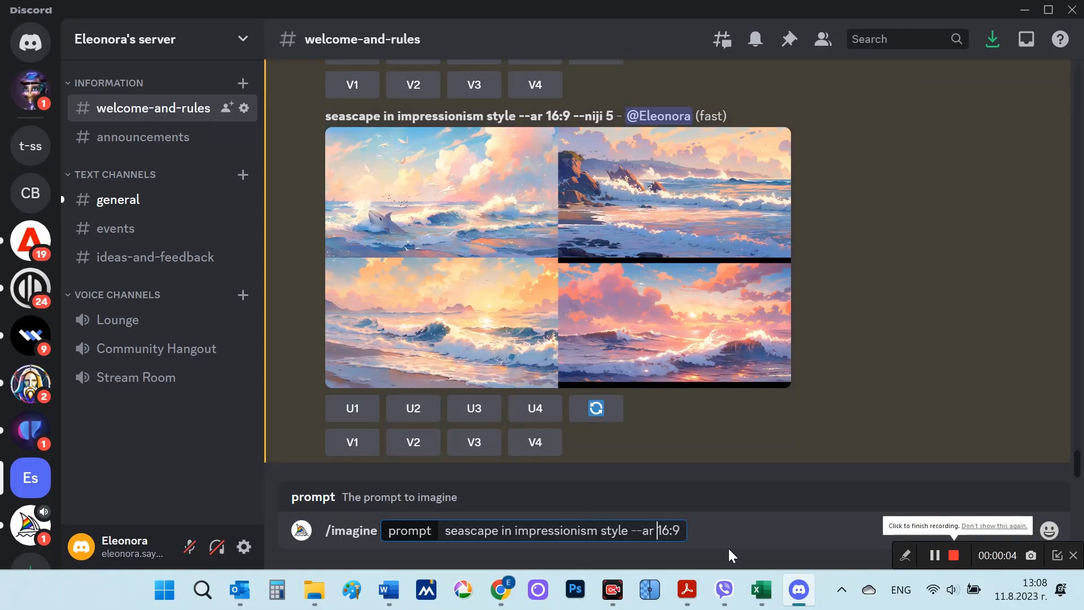
Step: Change the aspect ratio in the seascape prompt to 9:16 and submit it
key("Delete")
key("Delete")
key("Delete")
type("9:")
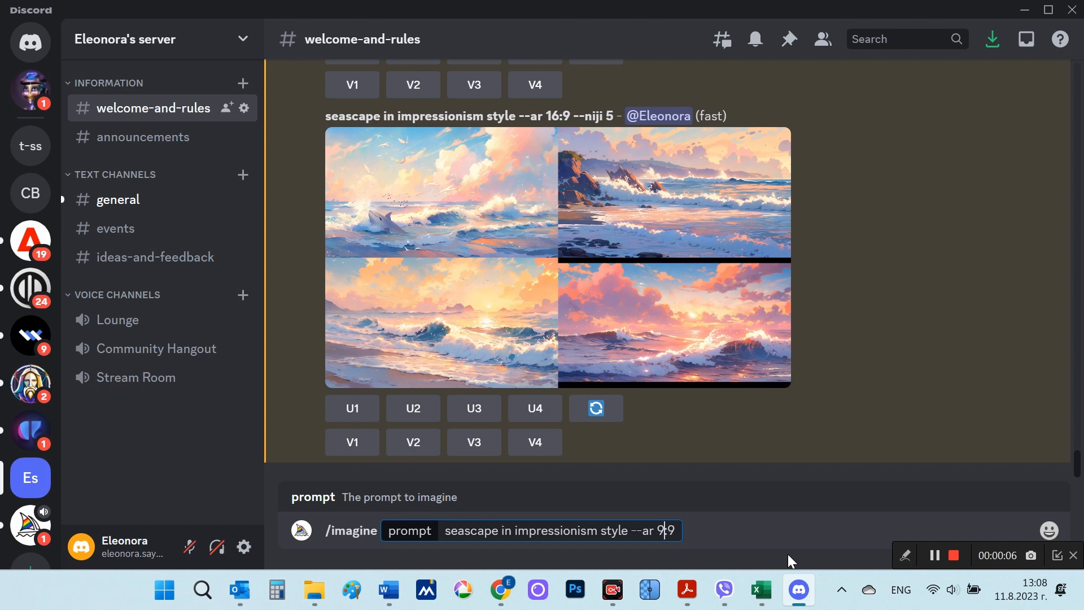
key("Delete")
type("16")
key("Return")
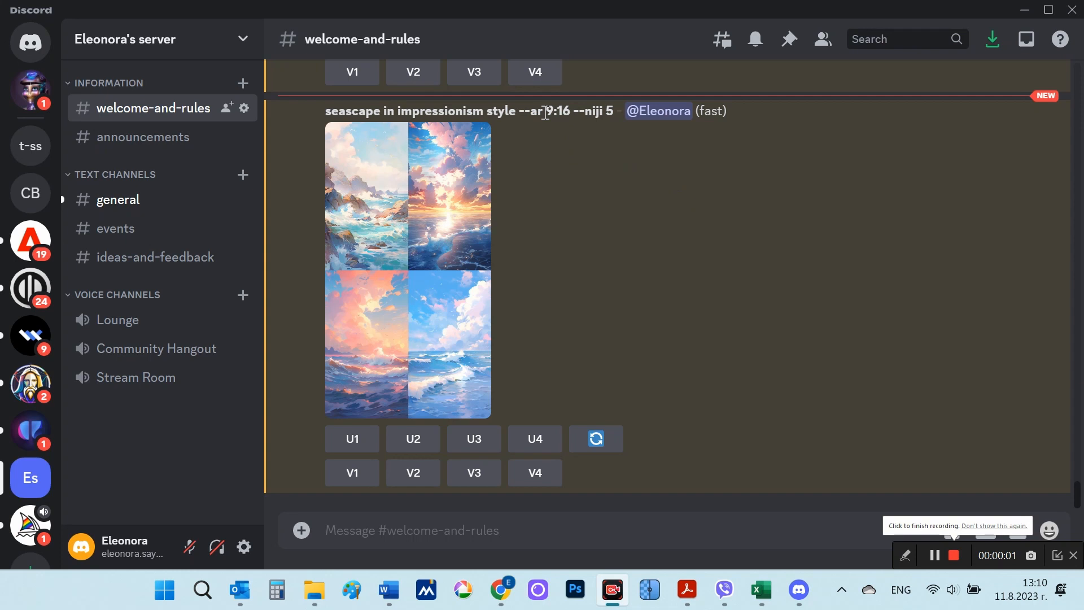
Step: Highlight the 9:16 ratio in the generated seascape message and view its image grid enlarged
left_click_drag(546, 113, 571, 113)
left_click(459, 249)
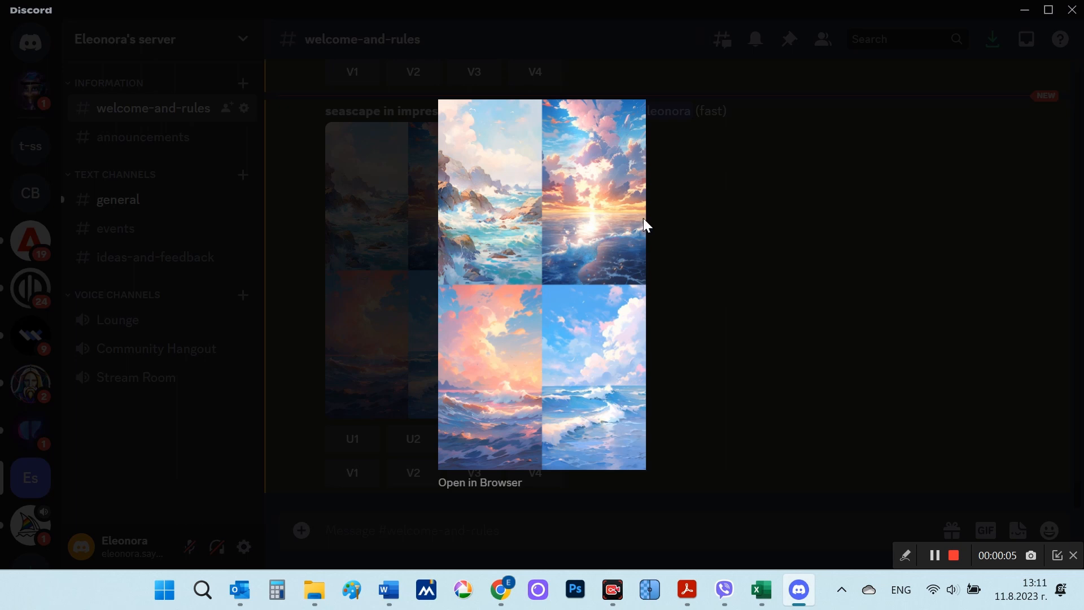
left_click(715, 296)
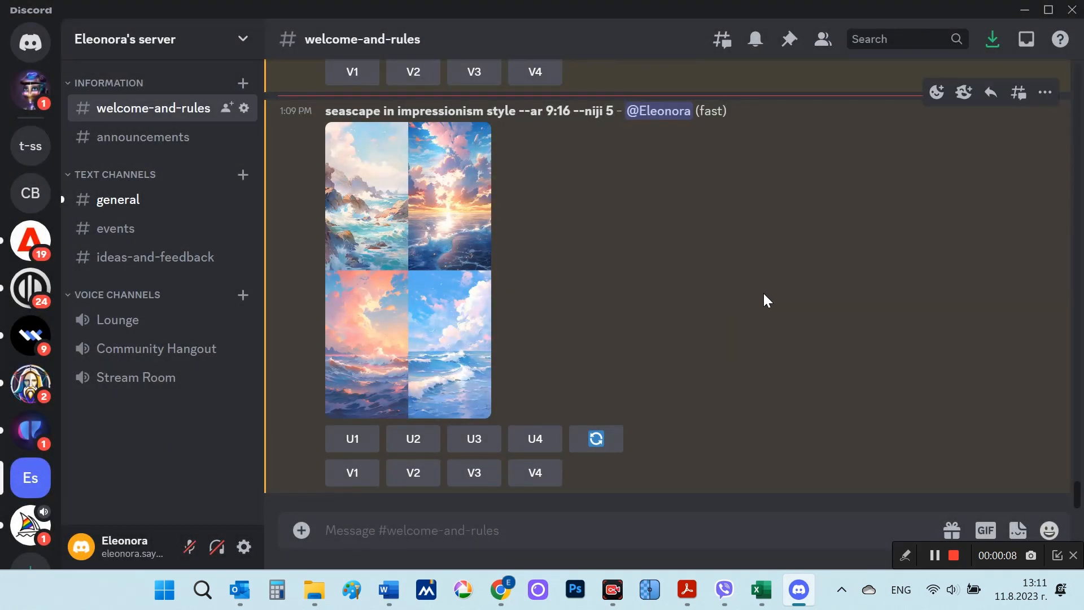
Step: Find the earlier orange Surrealism flowers pattern, highlight its 2722:2325 aspect ratio, and view the image enlarged
scroll(764, 293, "up", 8)
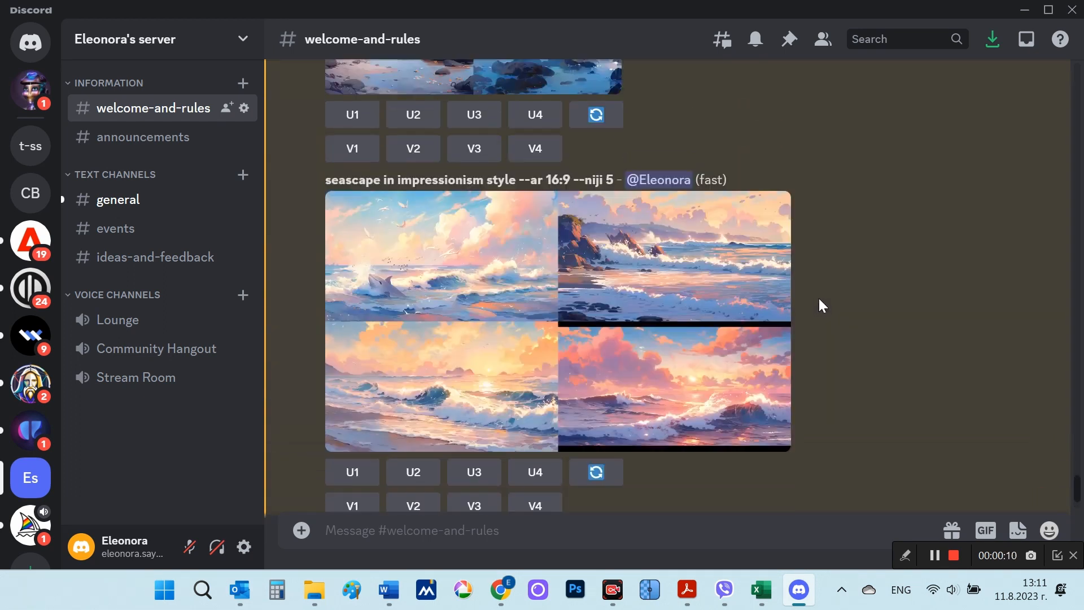
scroll(818, 298, "up", 15)
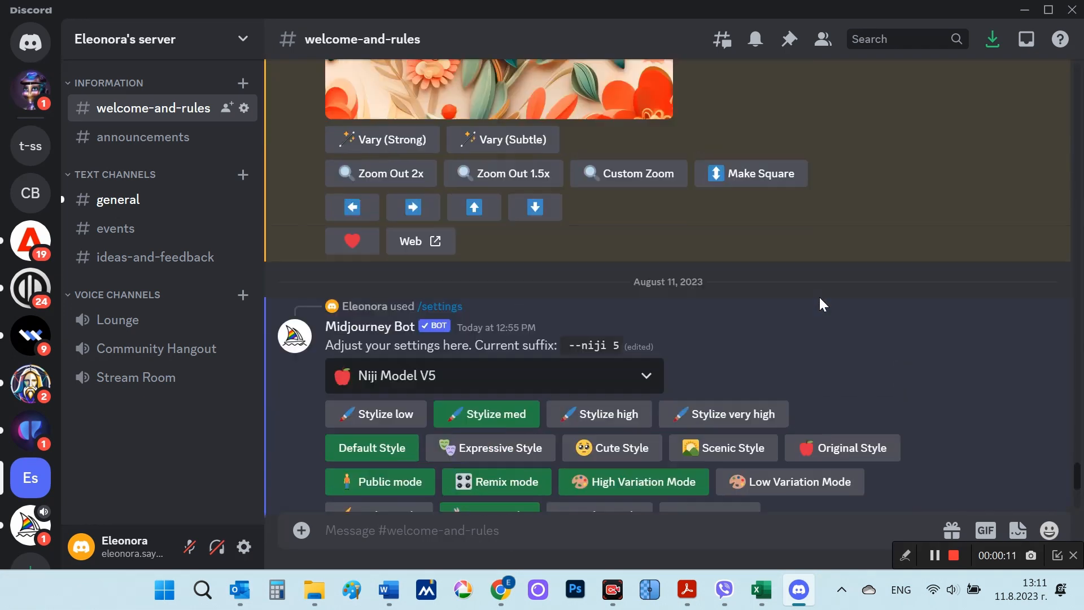
scroll(819, 298, "up", 10)
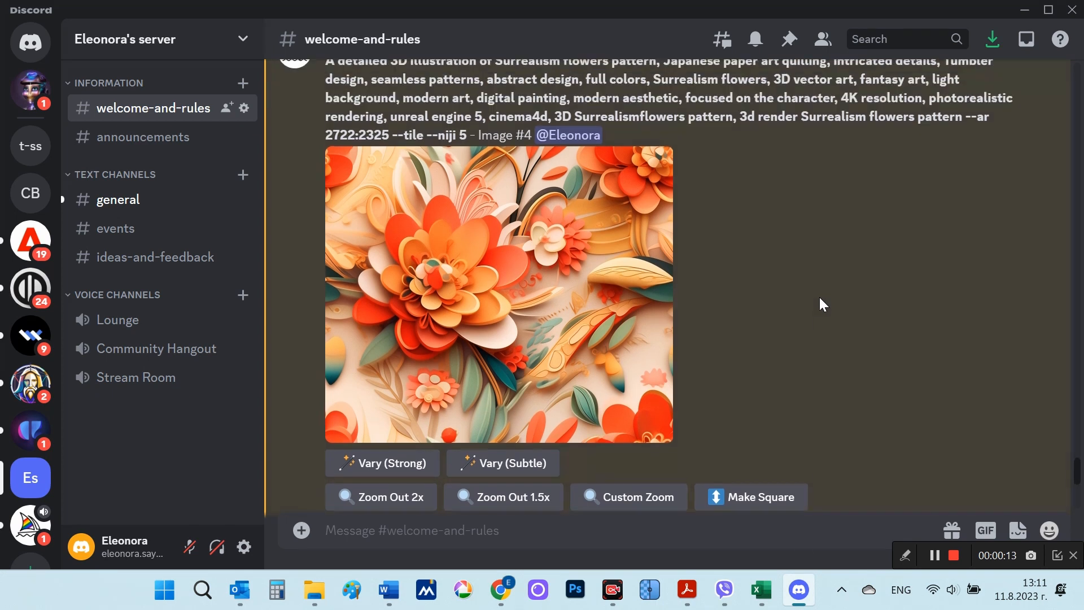
scroll(819, 297, "up", 1)
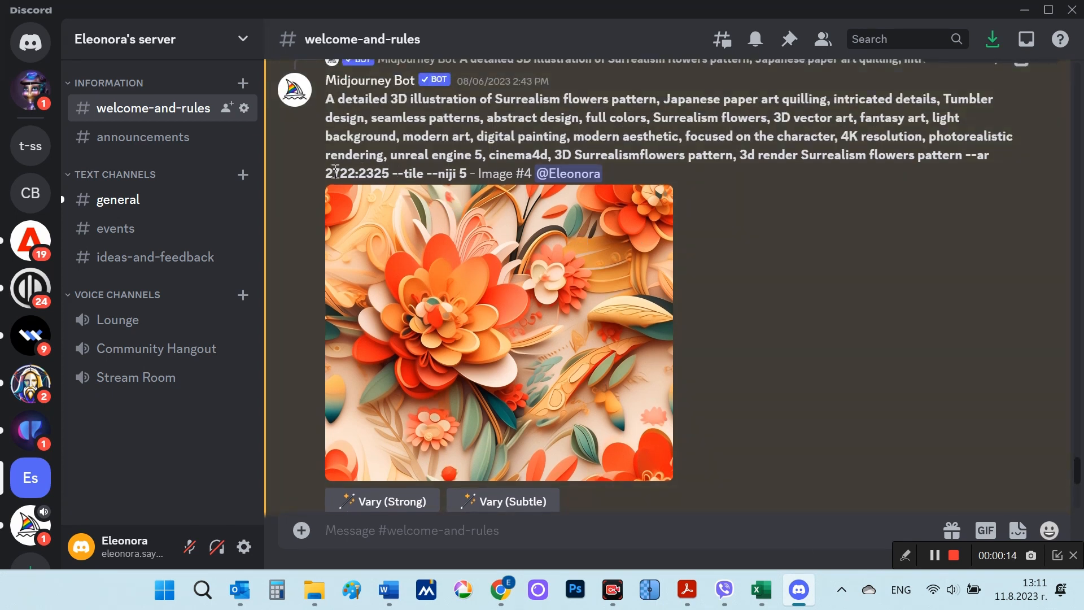
left_click_drag(326, 171, 389, 172)
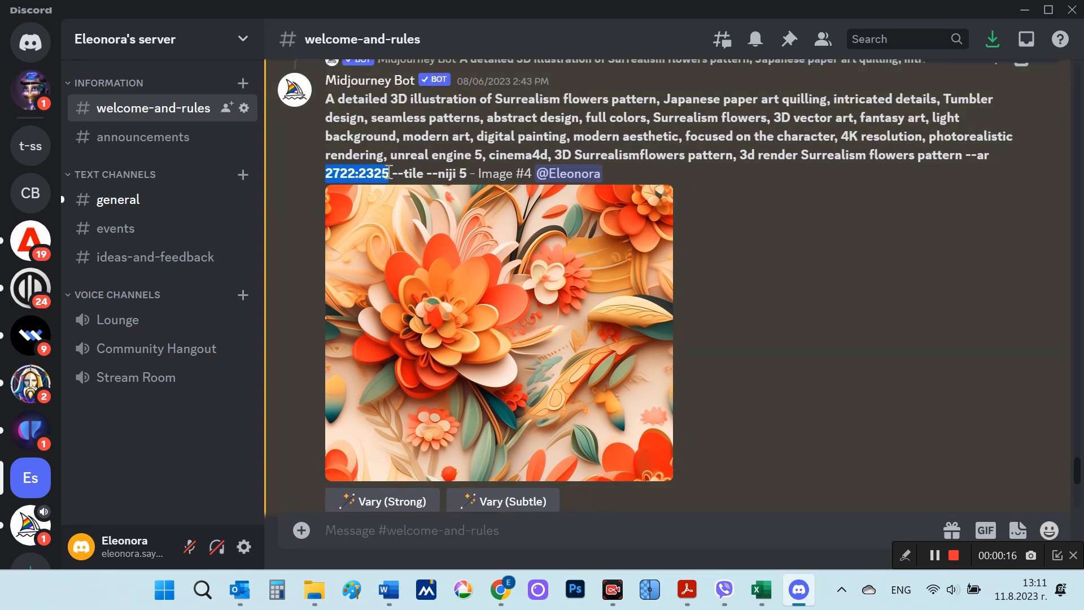
left_click(585, 306)
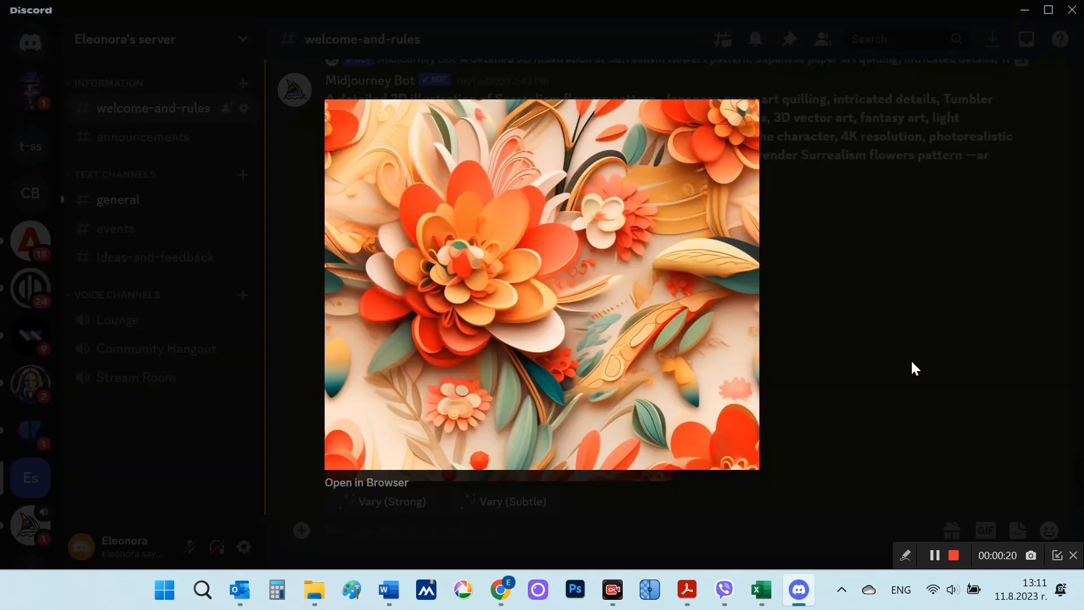
left_click(911, 358)
Step: Browse the earlier pattern images, highlight the 2480:1122 ratio of the wide Surrealism pattern, and view that image enlarged
scroll(911, 360, "down", 10)
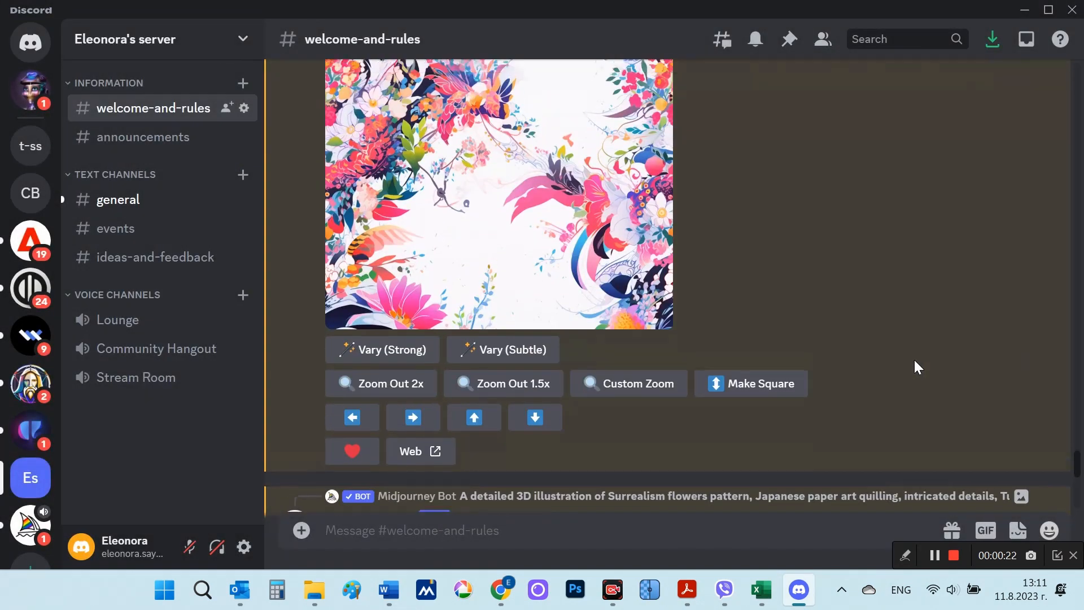
scroll(914, 360, "down", 15)
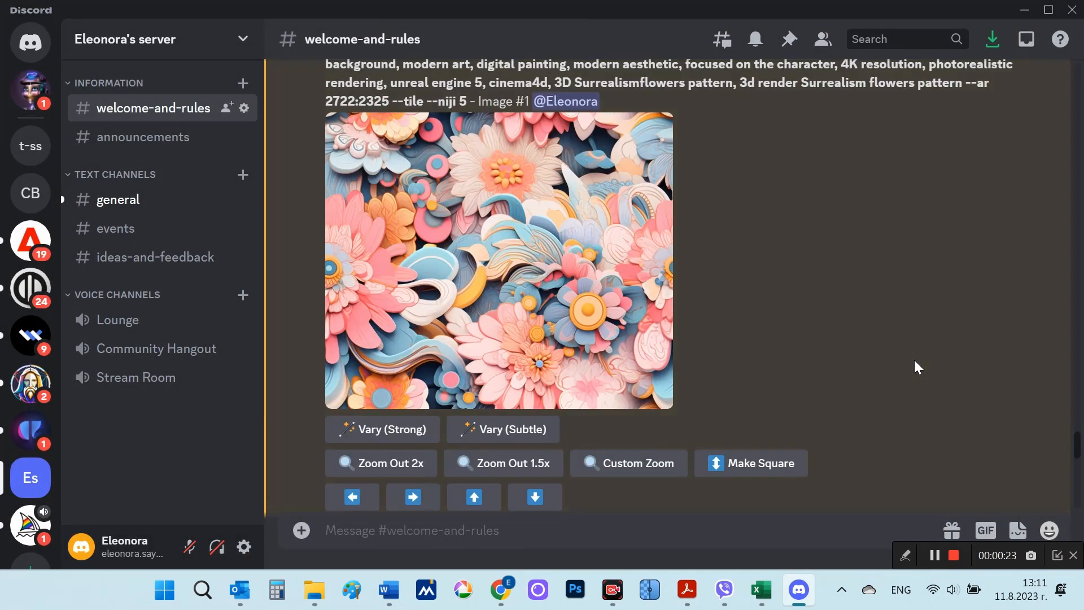
scroll(914, 361, "down", 15)
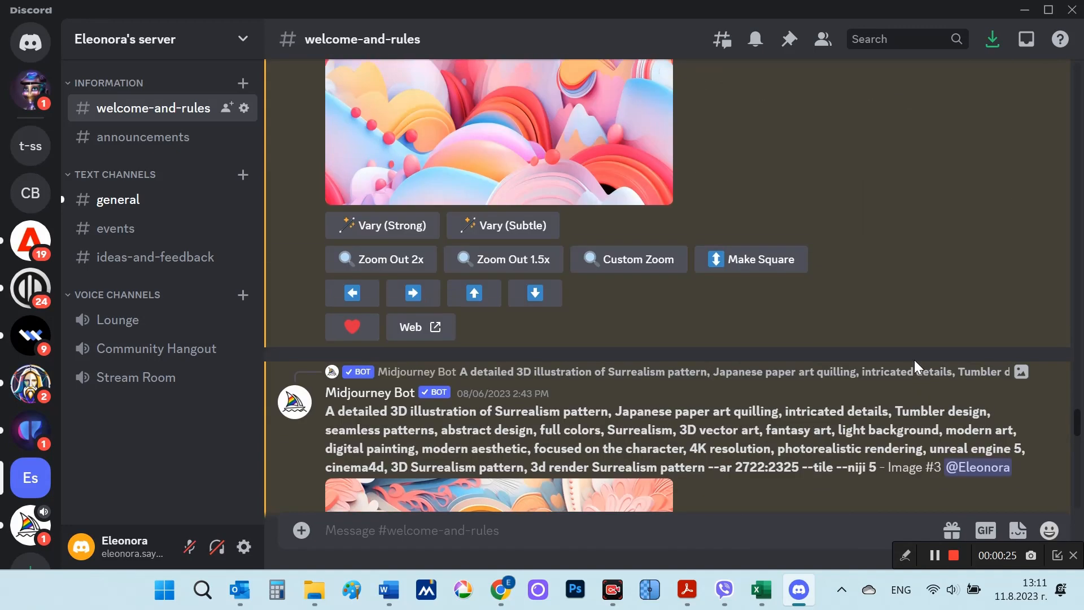
scroll(914, 360, "down", 15)
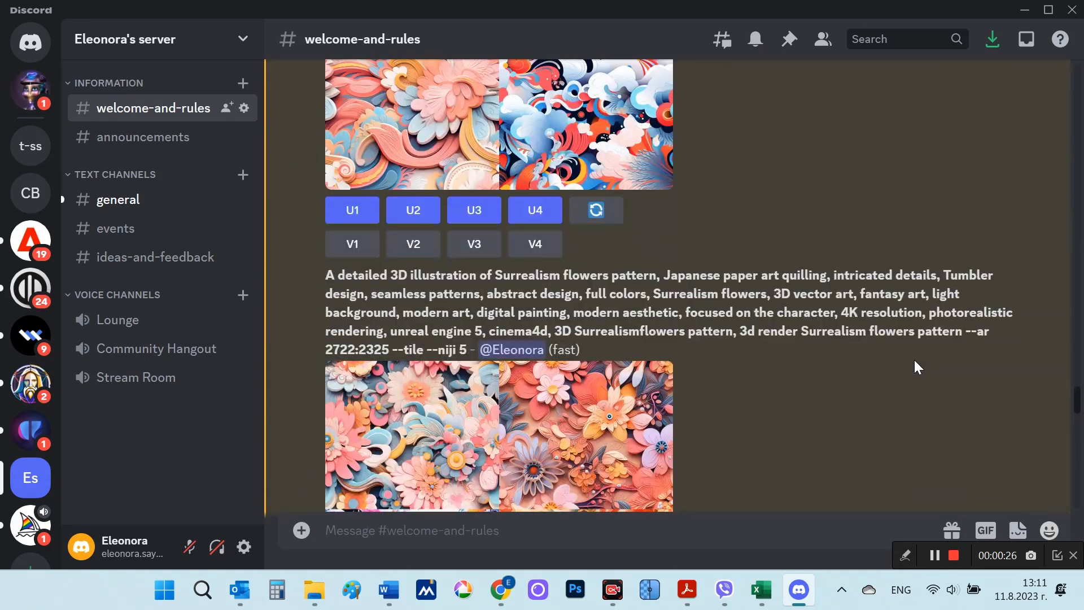
scroll(914, 361, "down", 3)
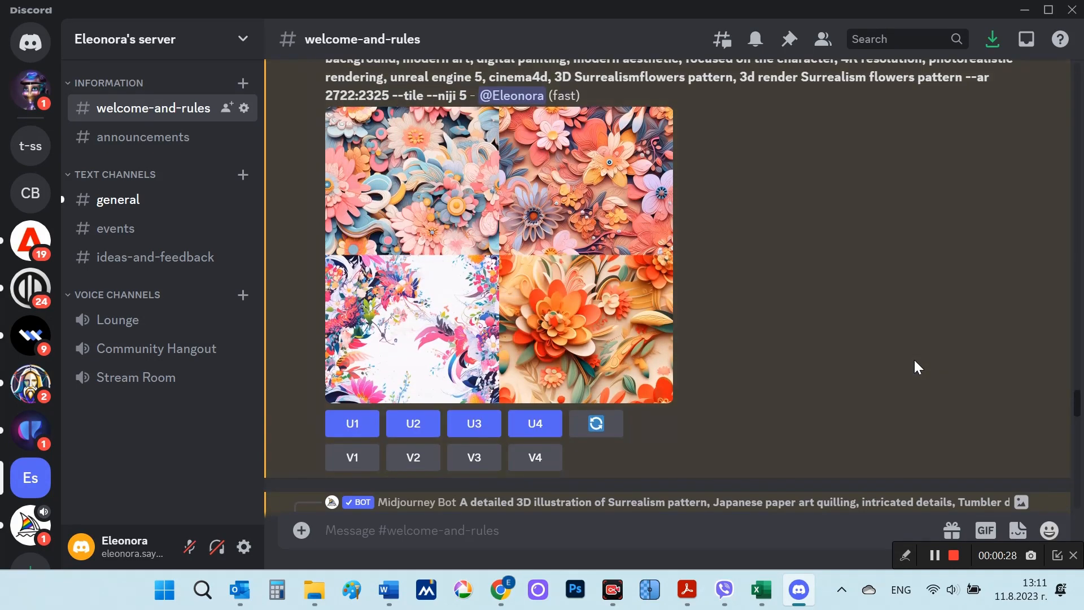
scroll(914, 361, "up", 7)
scroll(913, 360, "up", 7)
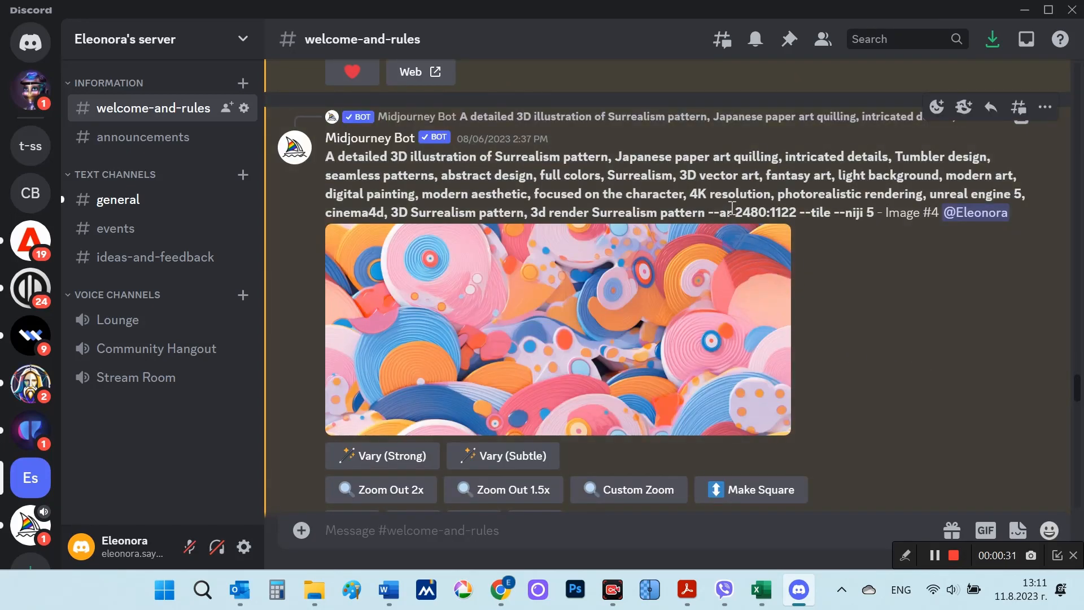
left_click_drag(738, 210, 796, 219)
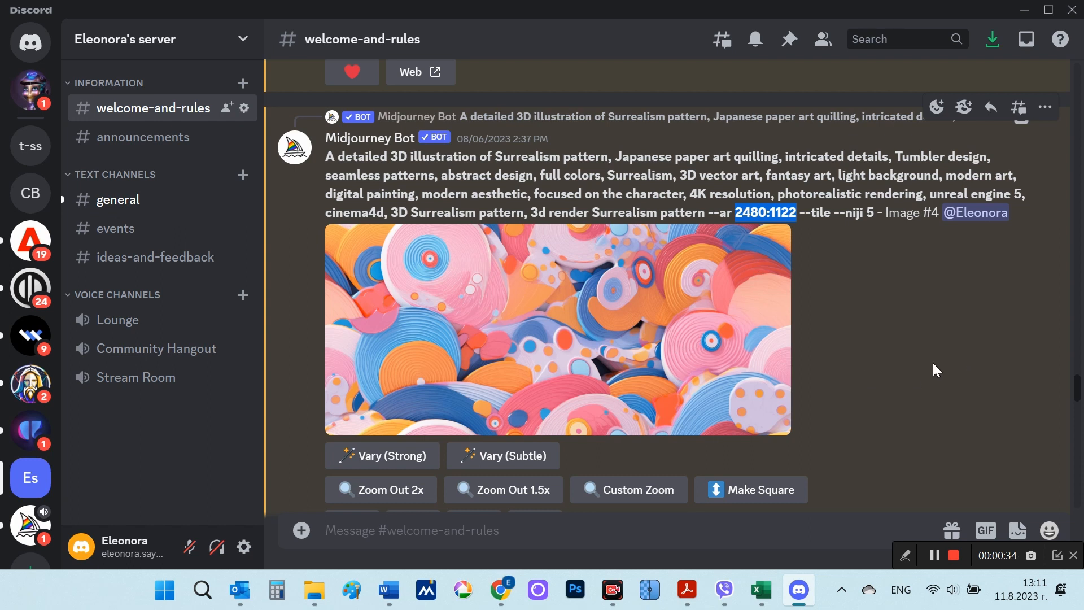
left_click(767, 345)
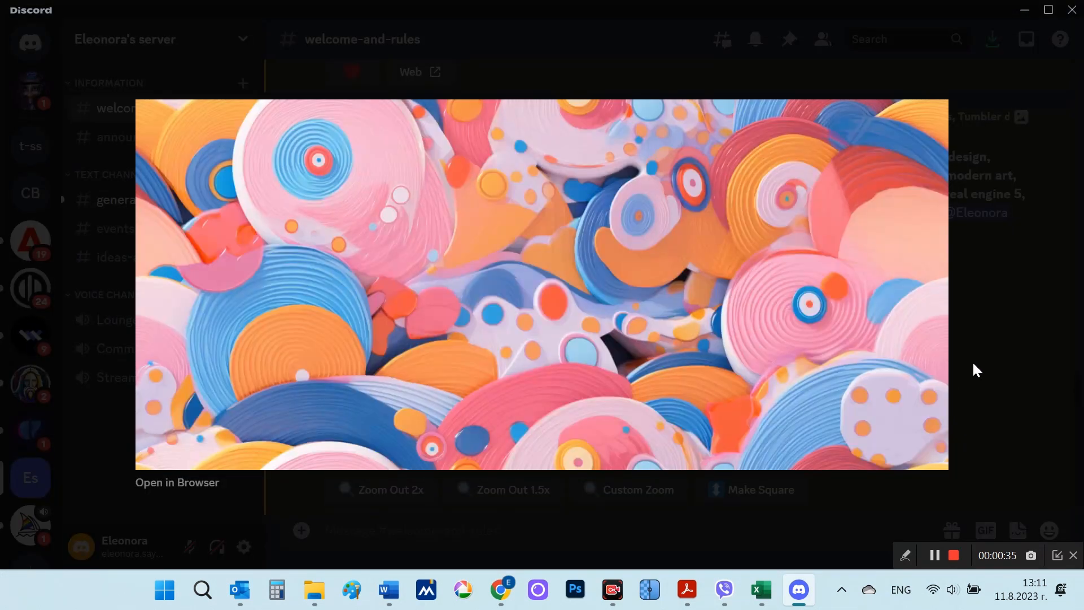
left_click(1008, 384)
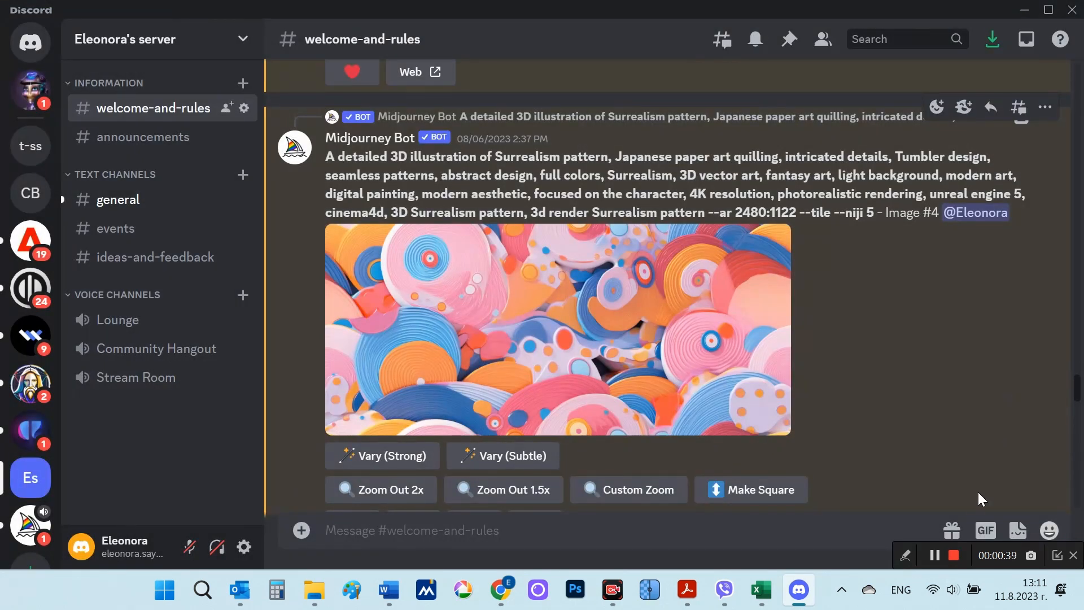
left_click(954, 555)
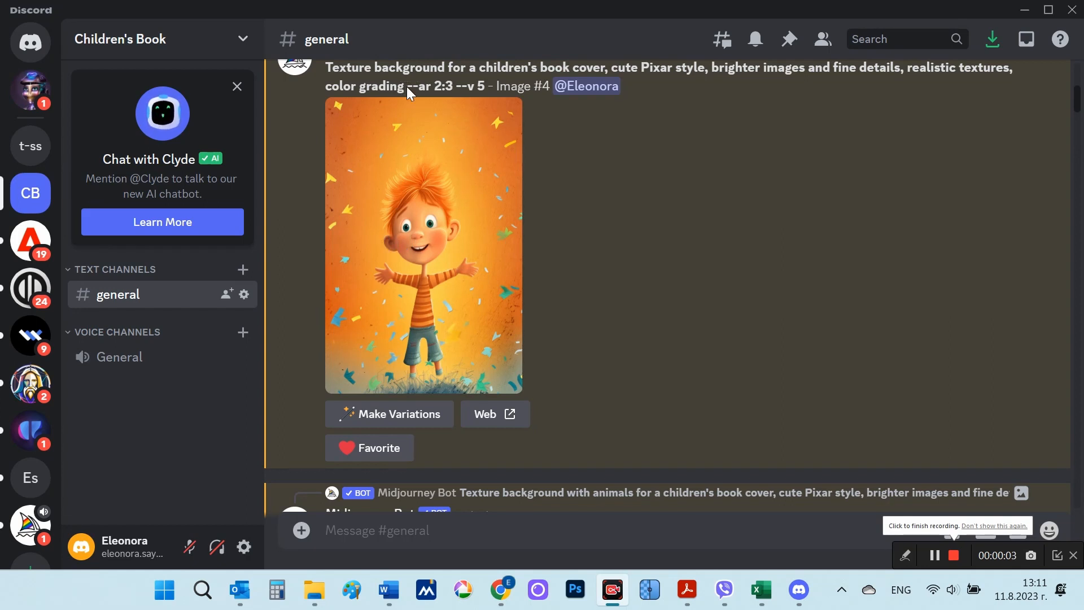
Step: In the Children's Book server, highlight the --ar 2:3 parameter of the book cover prompt and view its image enlarged
left_click_drag(407, 86, 455, 88)
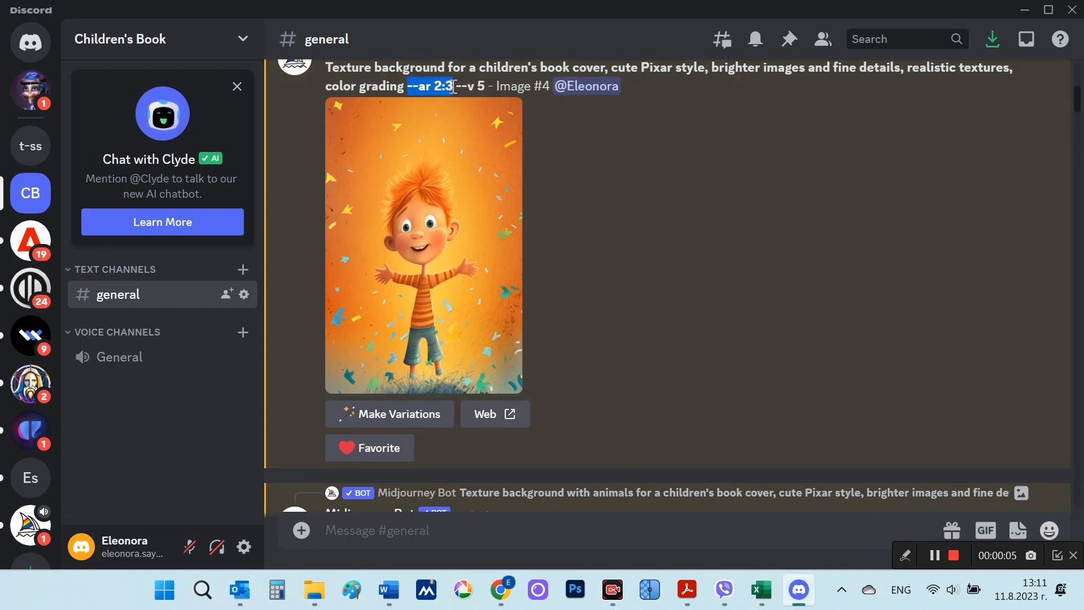
left_click(460, 252)
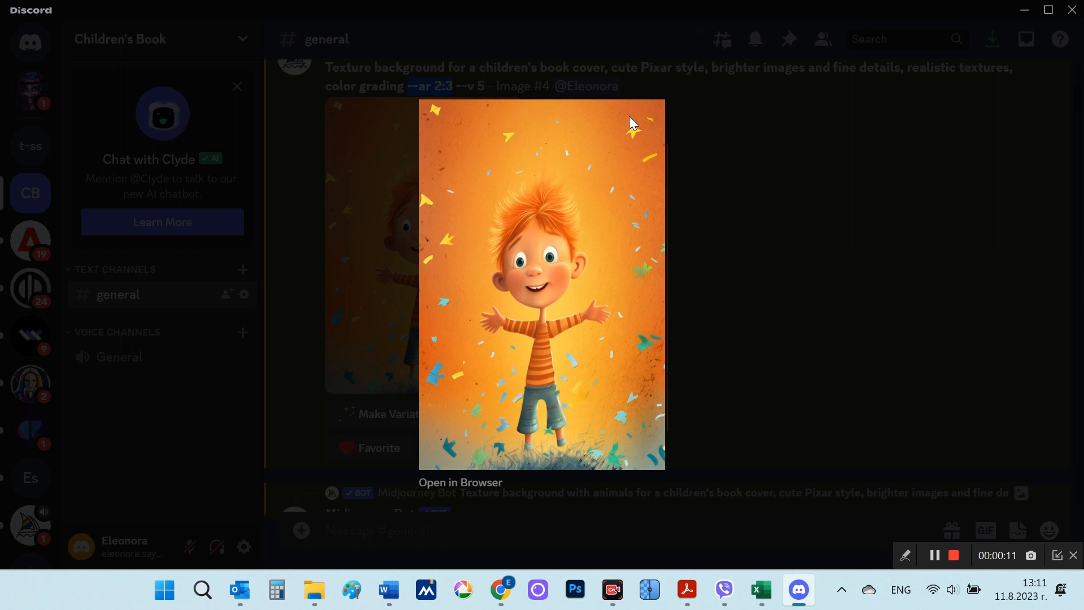
left_click(791, 279)
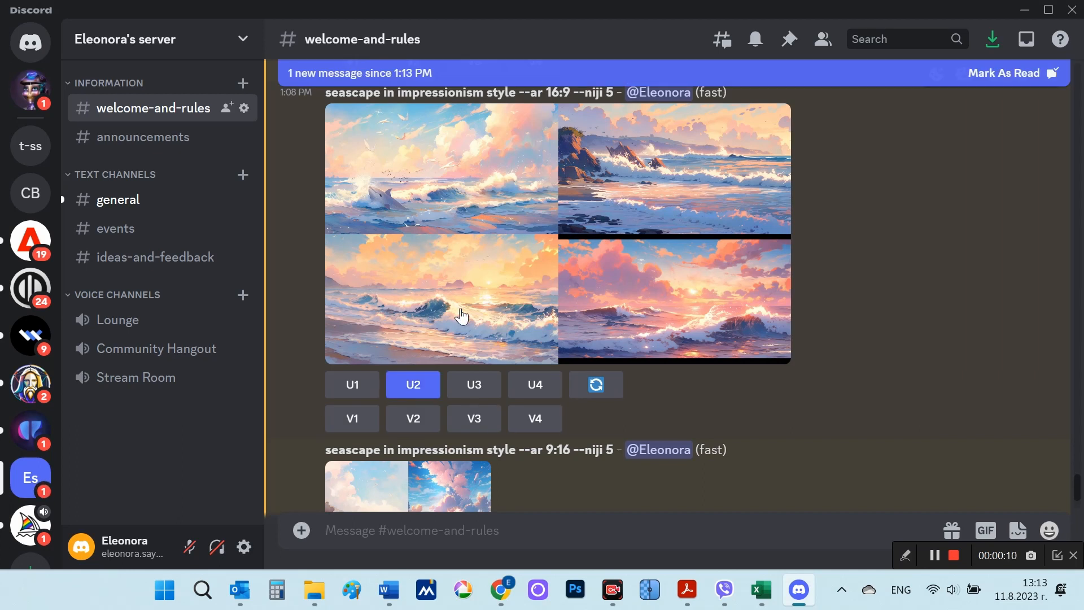
Step: Upscale the third and fourth images of the 16:9 seascape grid
left_click(481, 386)
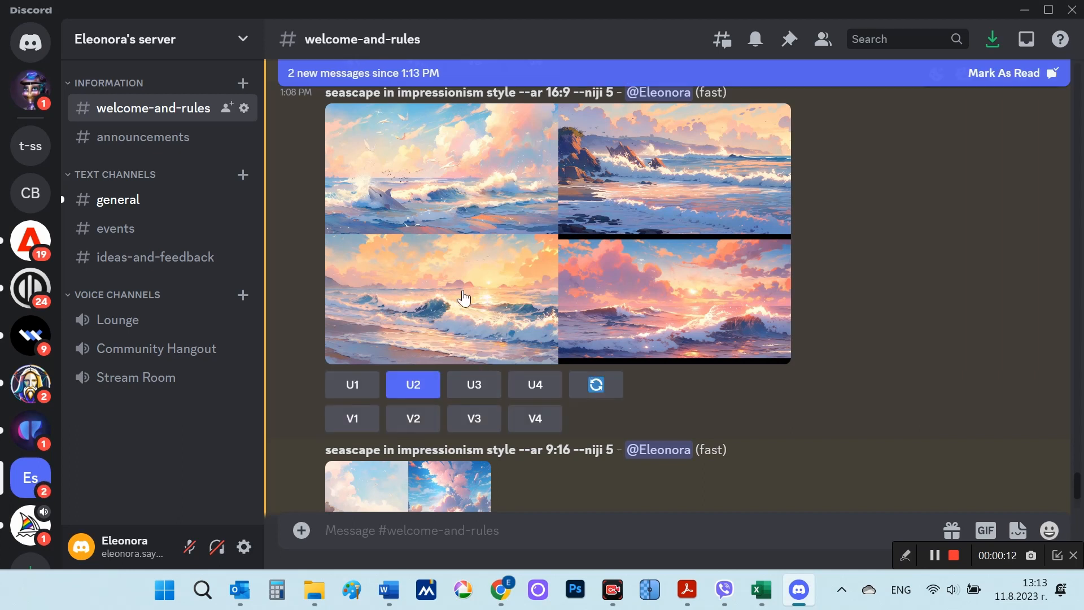
left_click(536, 388)
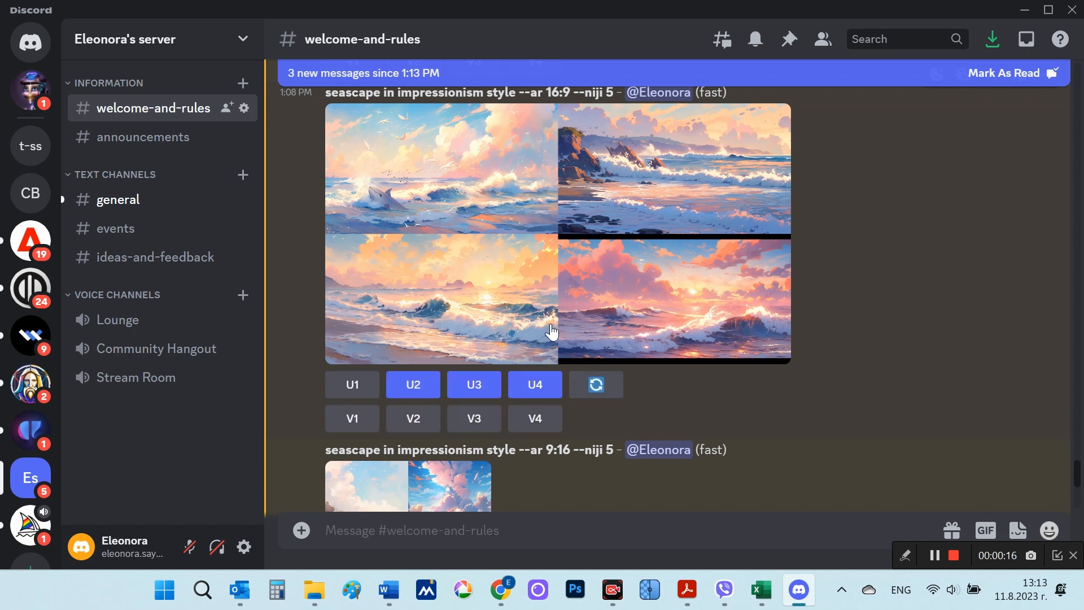
Step: View the upscaled 16:9 seascape images #2, #3 and #4 enlarged one after another
scroll(818, 317, "down", 7)
scroll(826, 317, "down", 5)
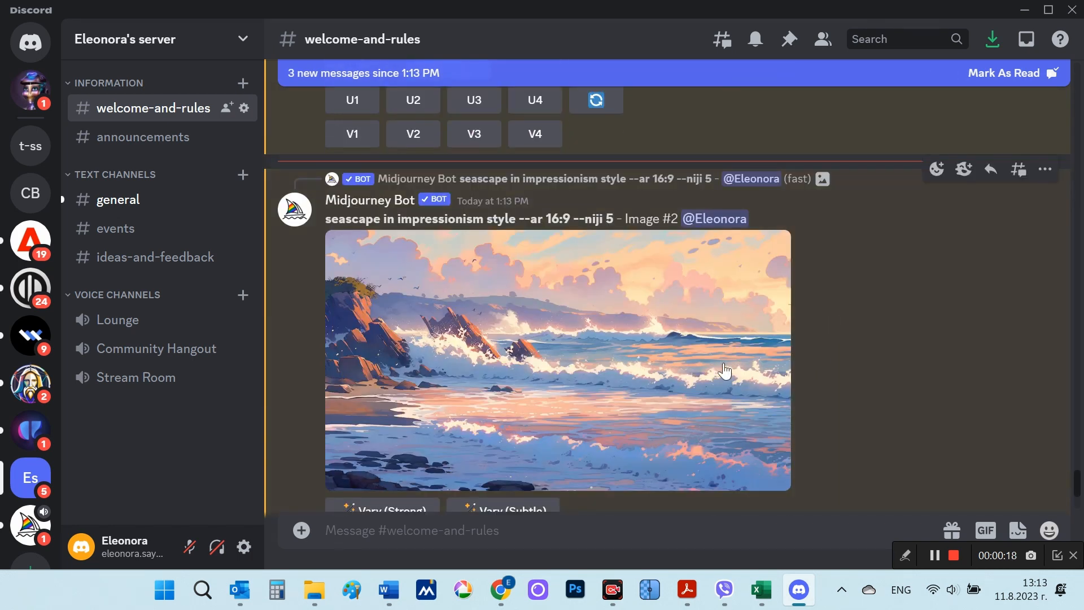
left_click(534, 325)
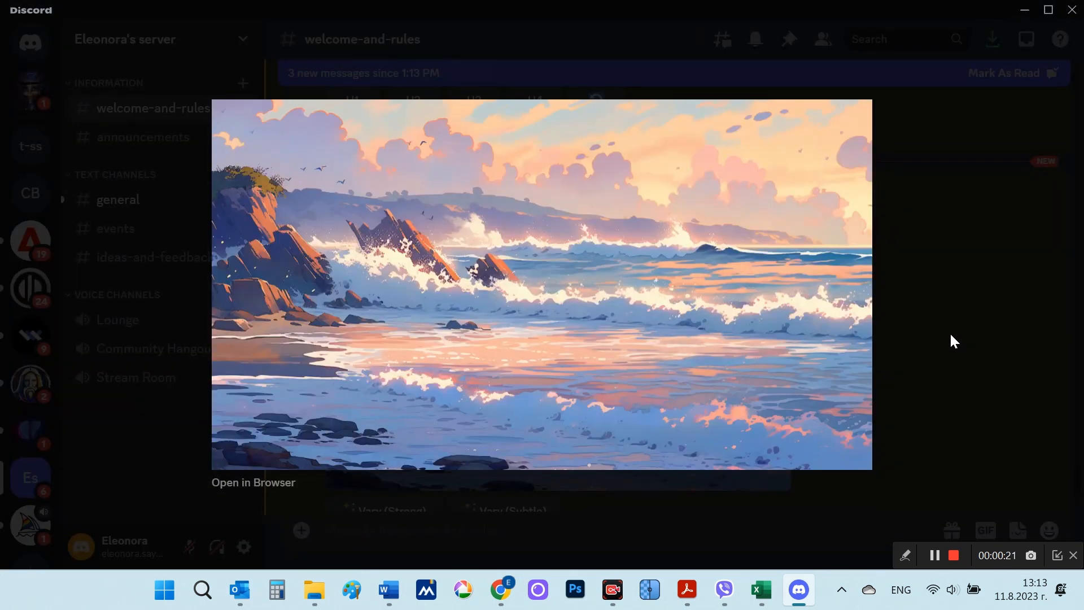
left_click(951, 336)
scroll(903, 354, "down", 8)
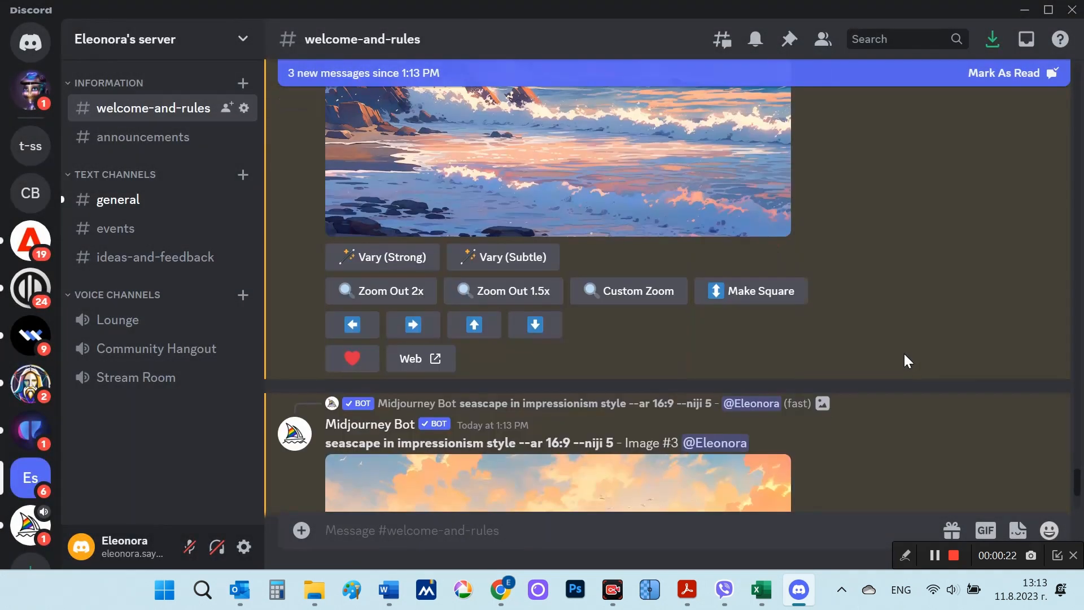
left_click(703, 408)
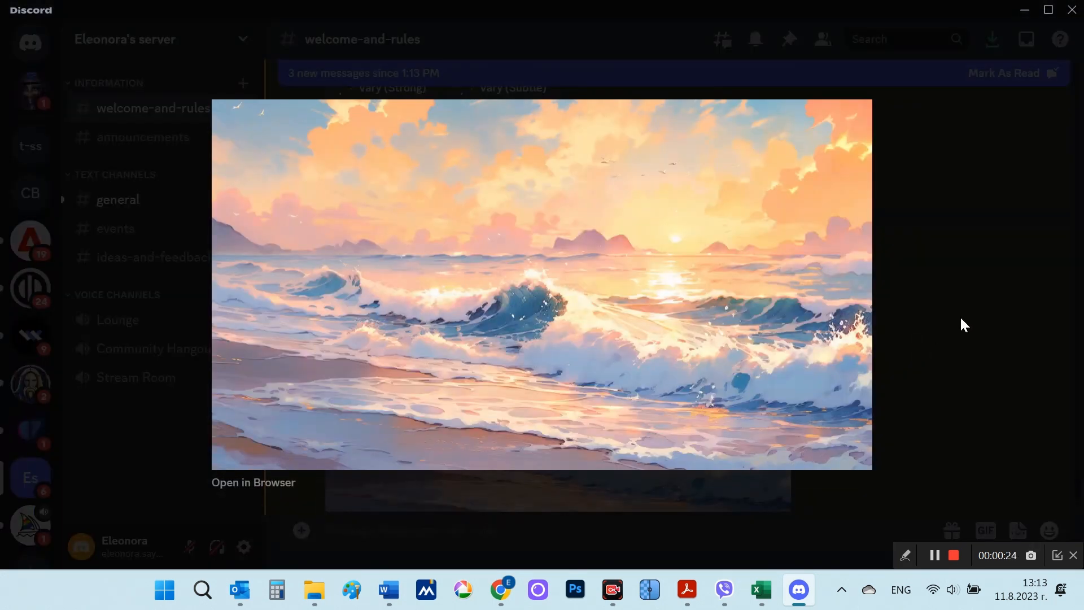
left_click(960, 317)
scroll(909, 350, "down", 12)
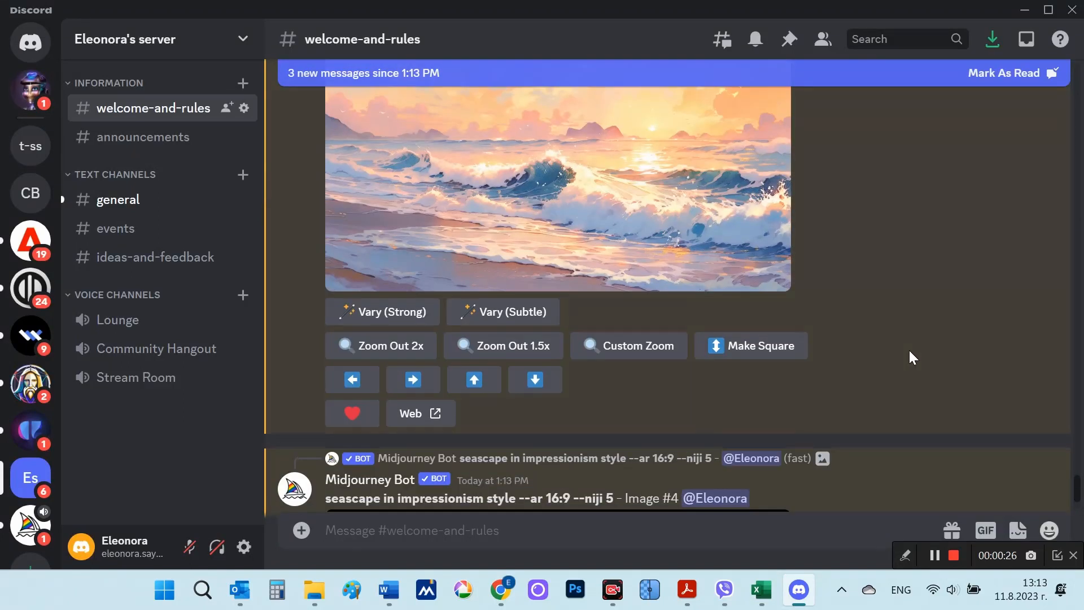
left_click(716, 273)
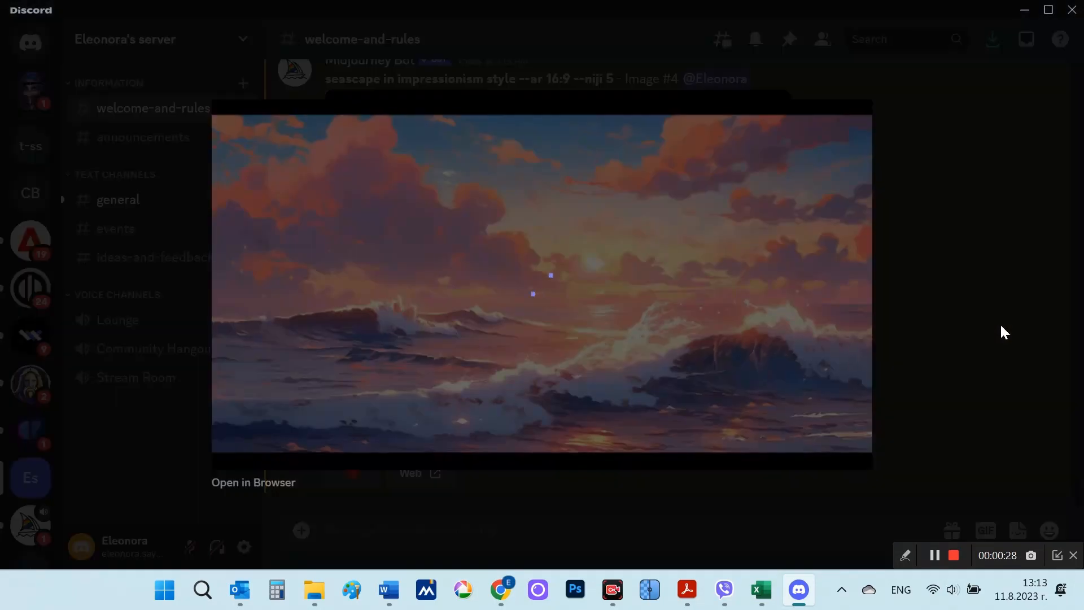
left_click(1001, 332)
scroll(963, 361, "down", 8)
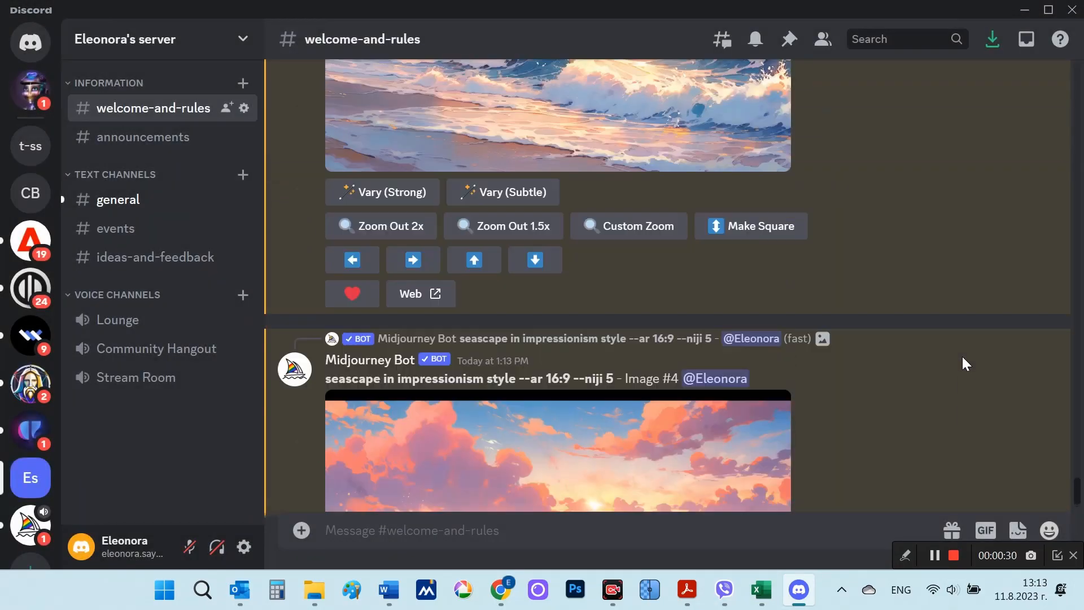
Step: Remix the third 16:9 seascape with the prompt ending in --v 5 and rerun the grid's original --niji 5 prompt
scroll(962, 364, "up", 12)
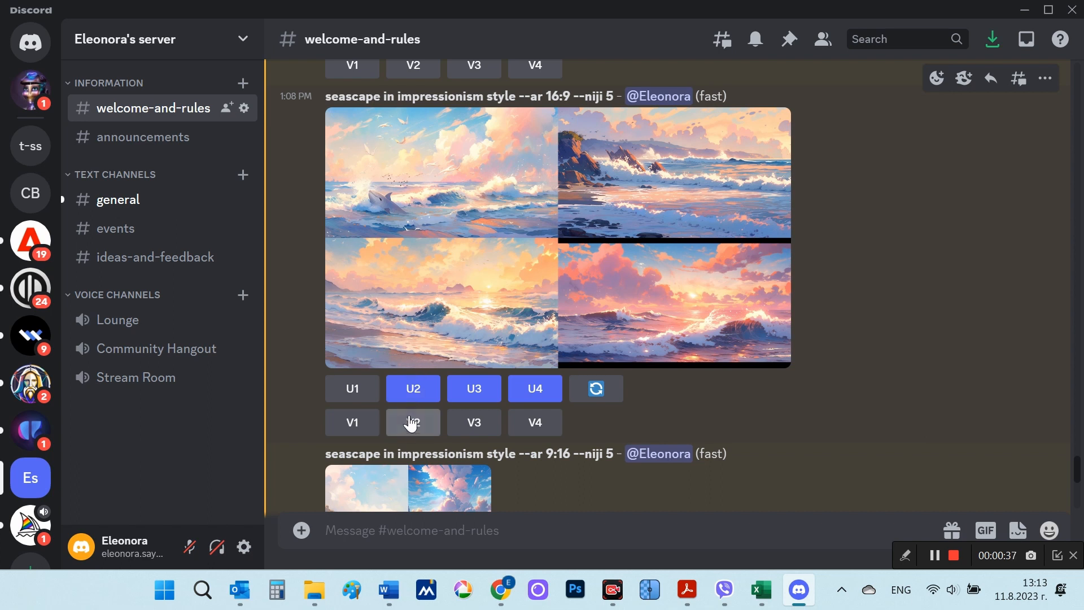
left_click(475, 425)
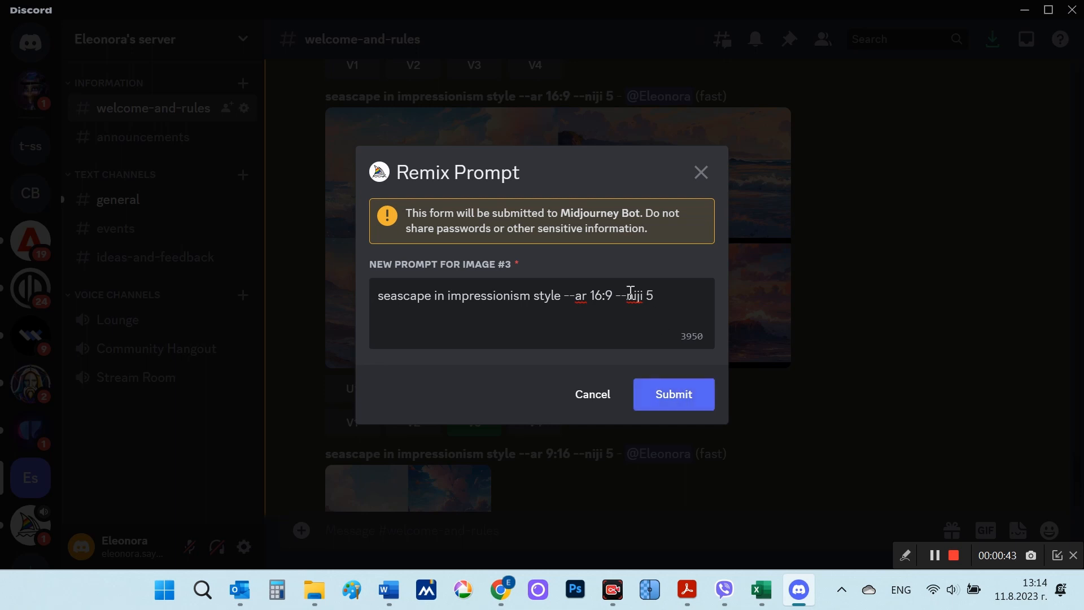
left_click_drag(634, 294, 645, 296)
type("v")
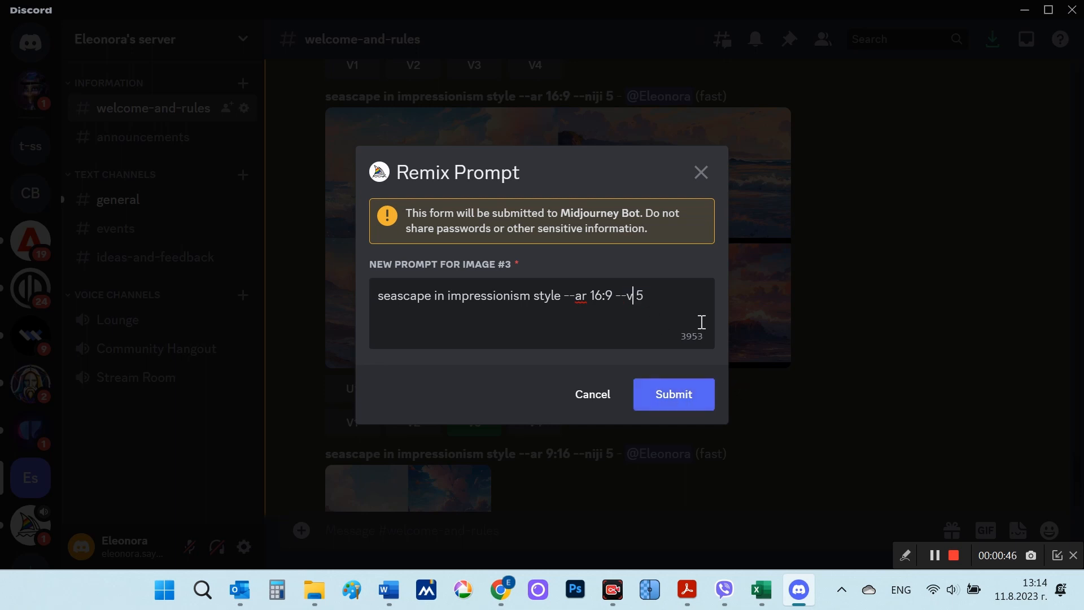
left_click(690, 398)
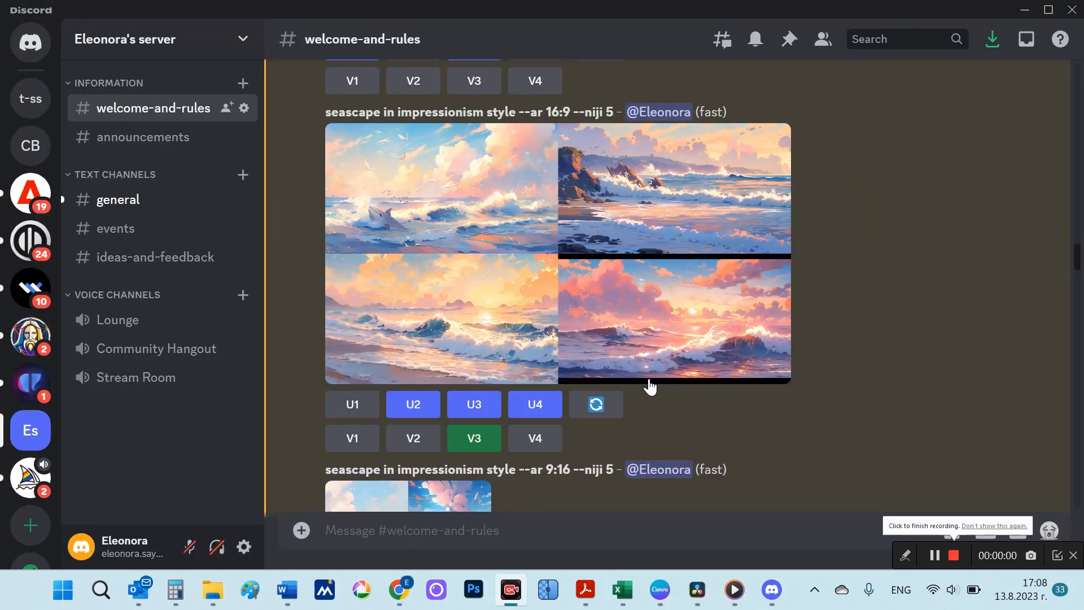
left_click(612, 410)
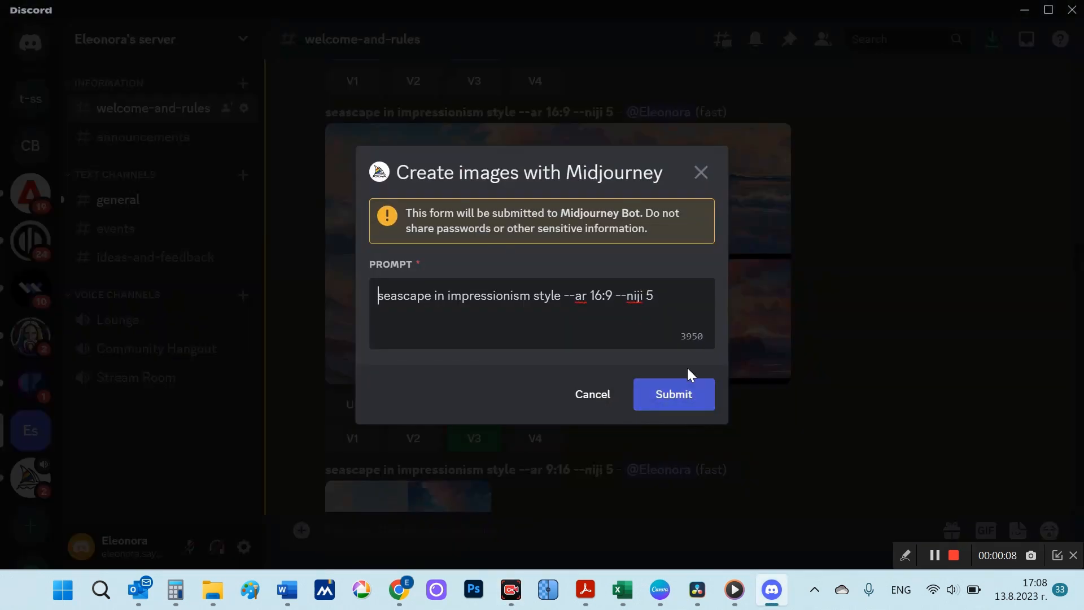
left_click(671, 398)
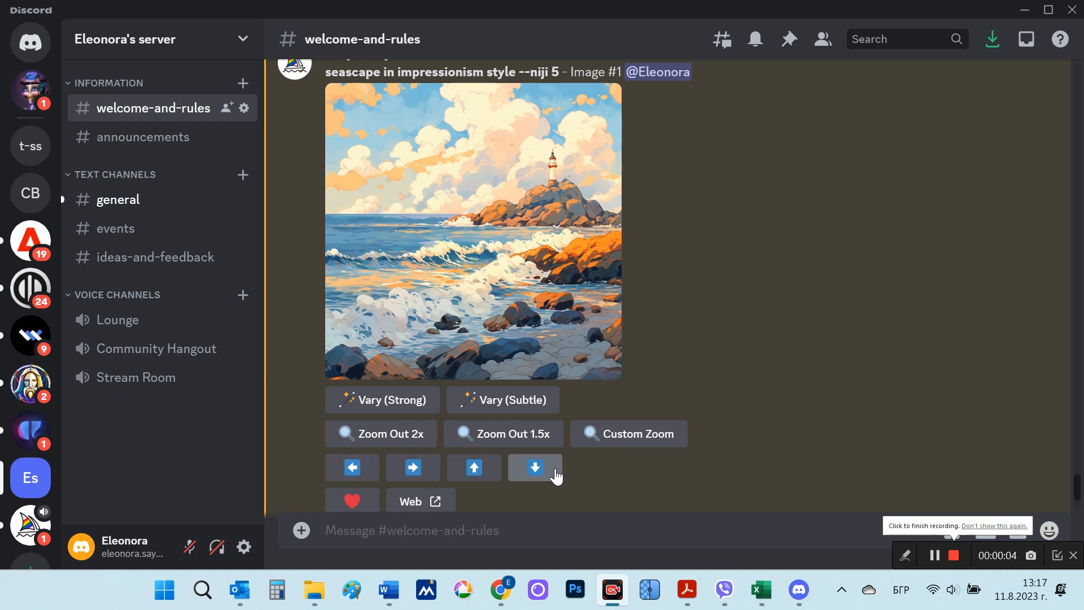
Step: Pan the upscaled lighthouse seascape #1 to the right with the same prompt and view the resulting grid enlarged
left_click(412, 469)
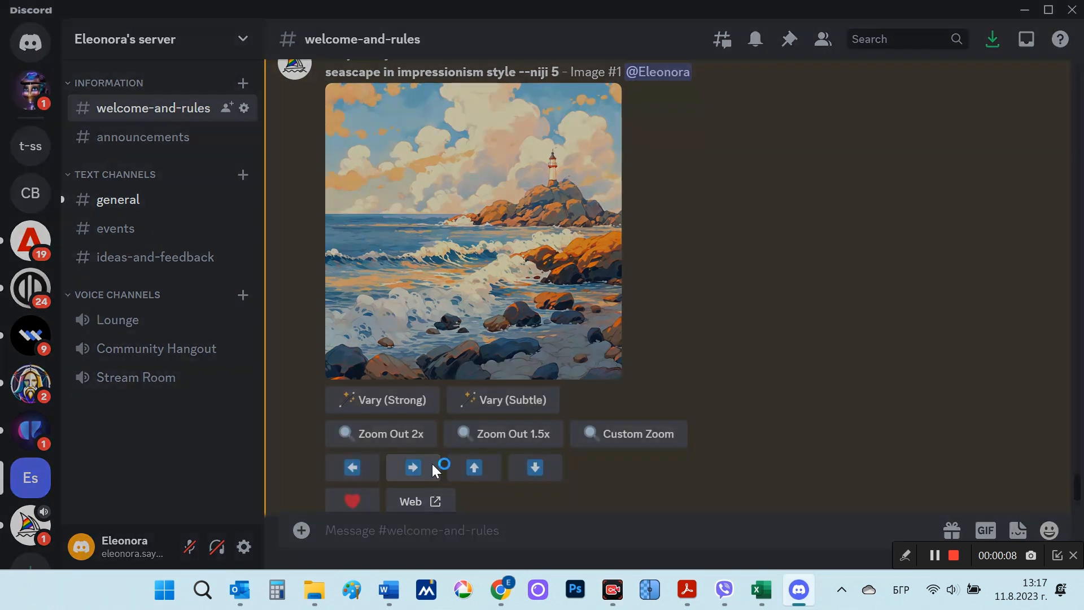
left_click(644, 390)
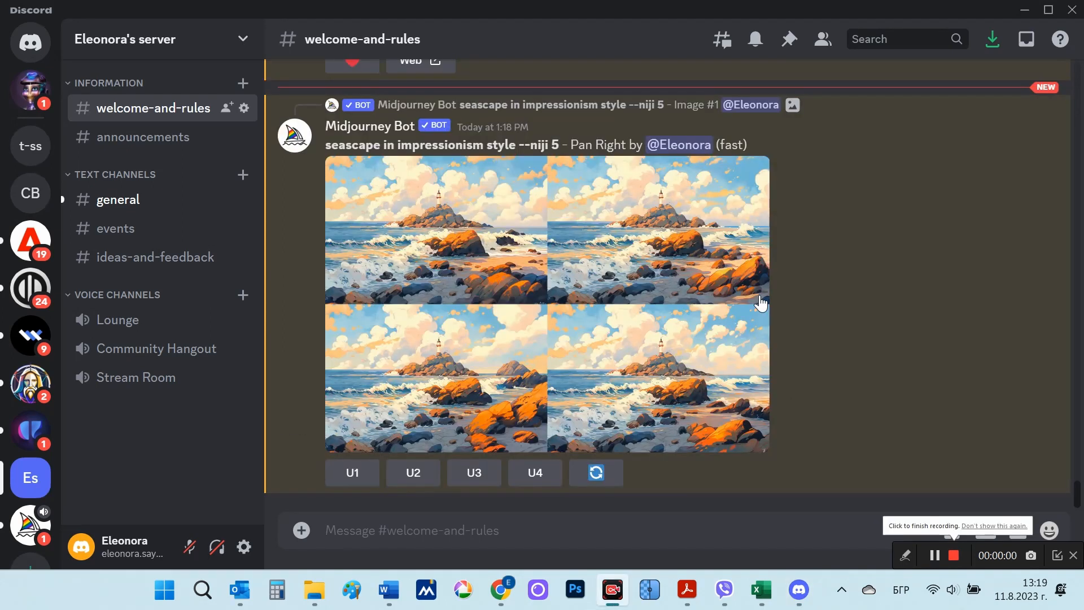
left_click(606, 302)
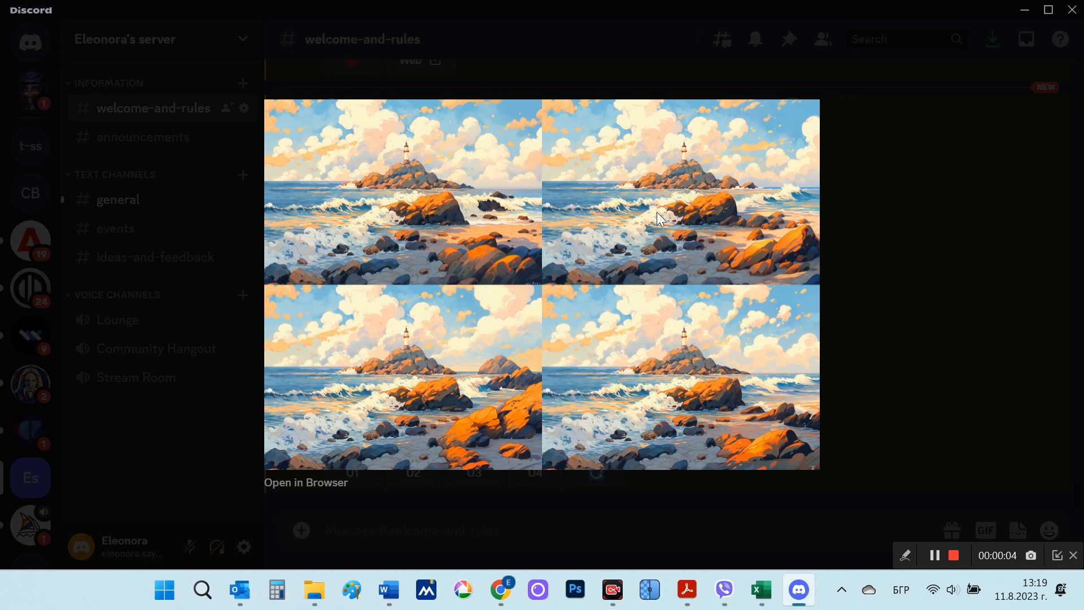
left_click(899, 317)
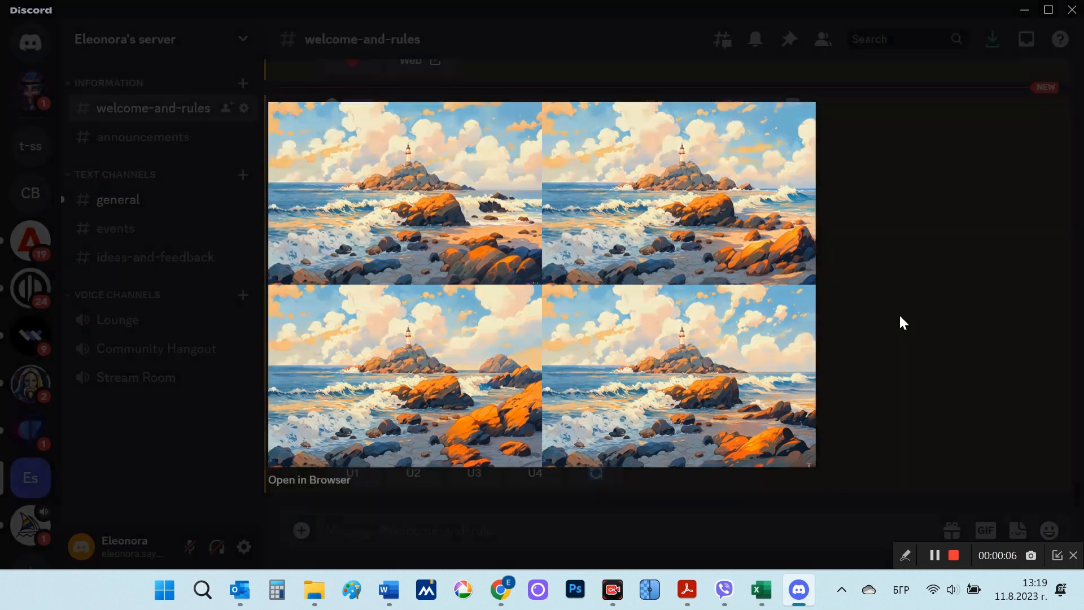
Step: View the original lighthouse seascape #1 enlarged and compare it with the Pan Right grid
scroll(859, 305, "up", 15)
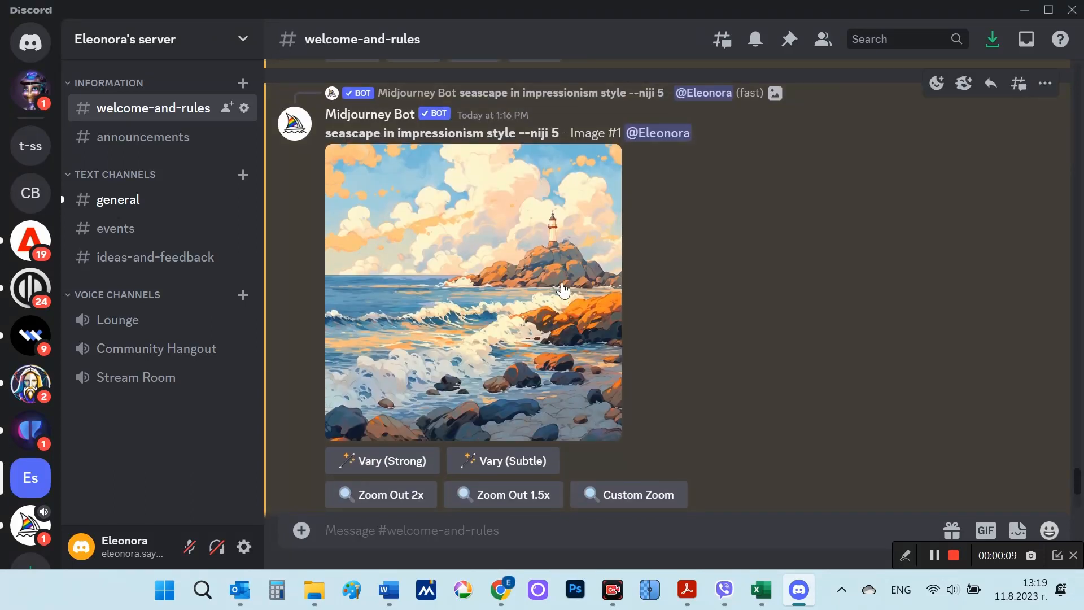
left_click(569, 289)
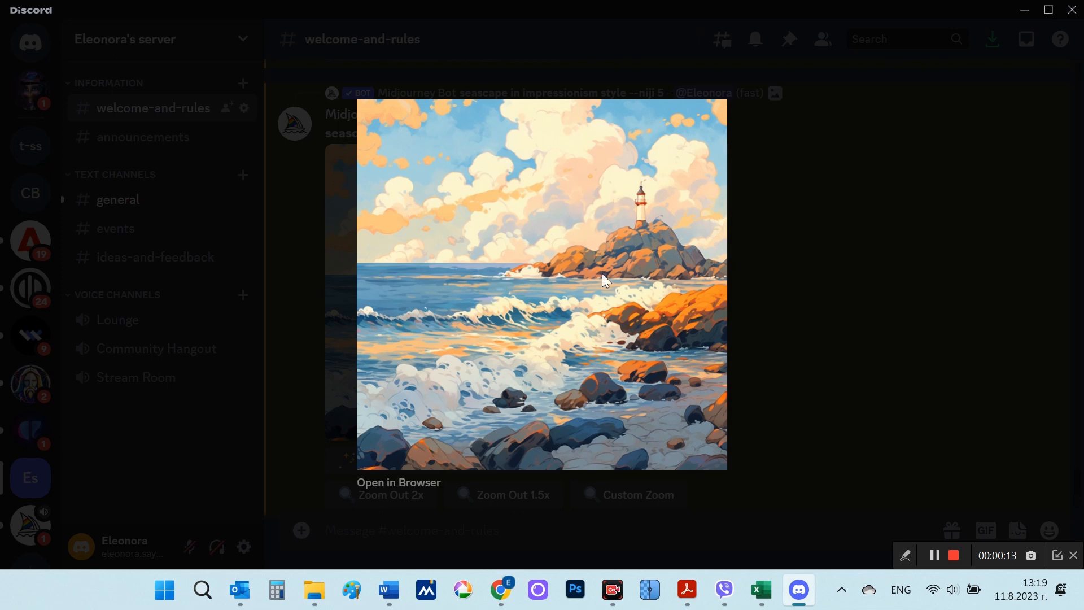
left_click(801, 347)
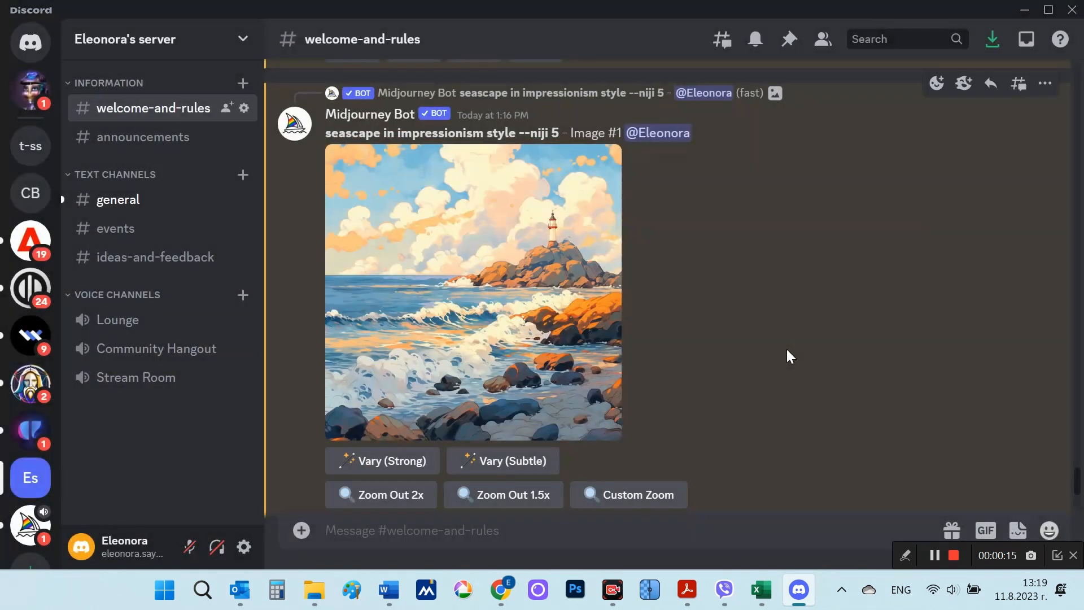
scroll(734, 333, "down", 4)
scroll(685, 323, "down", 10)
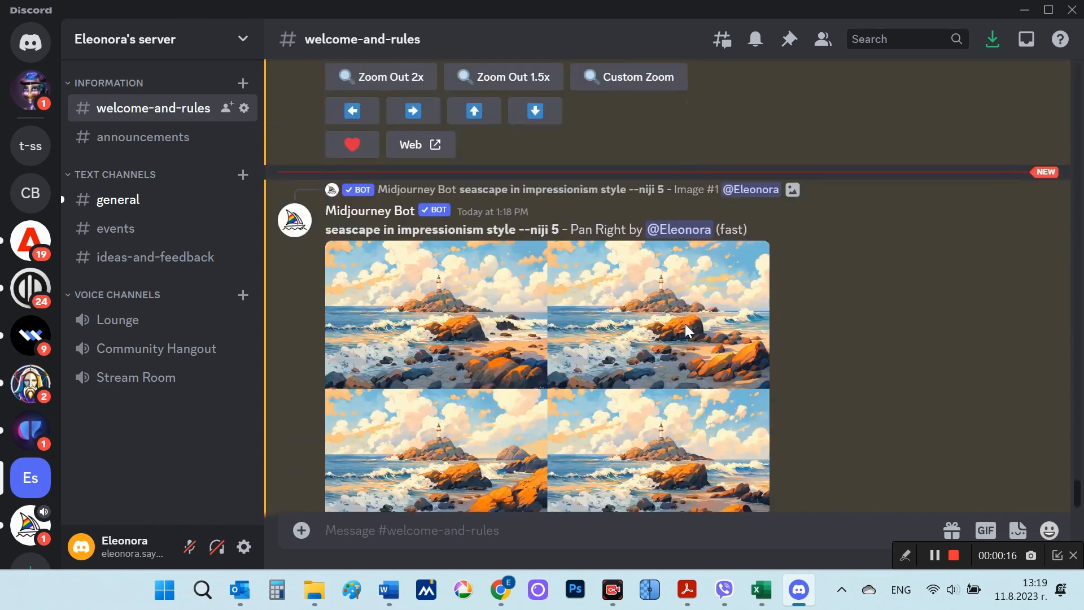
left_click(681, 339)
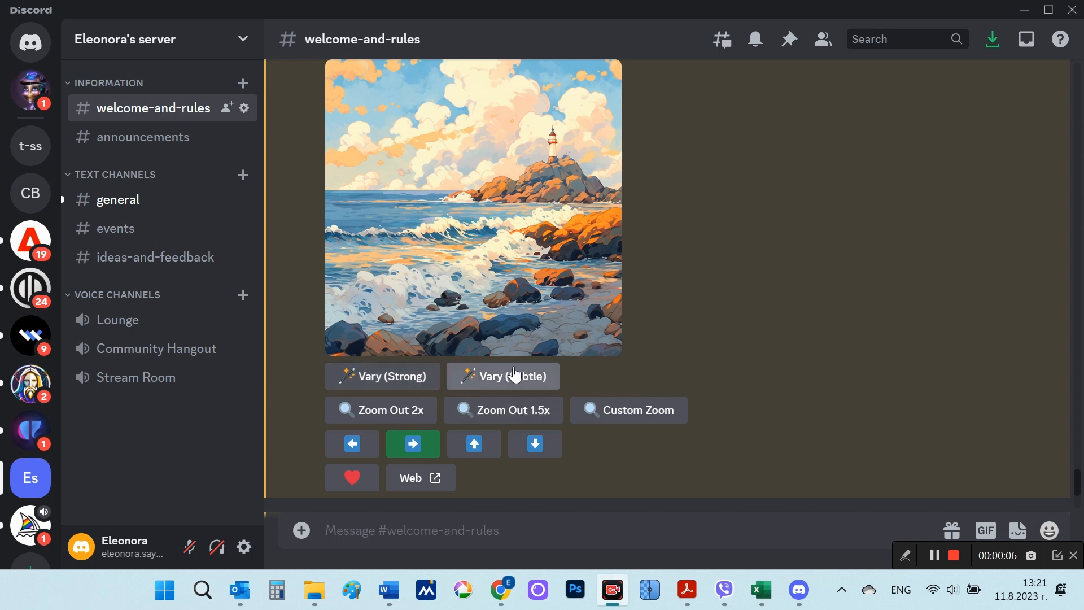
Step: Create strong variations of lighthouse seascape #1, adding ", and in the sky a flock of glarus flies" before --niji 5
left_click(403, 384)
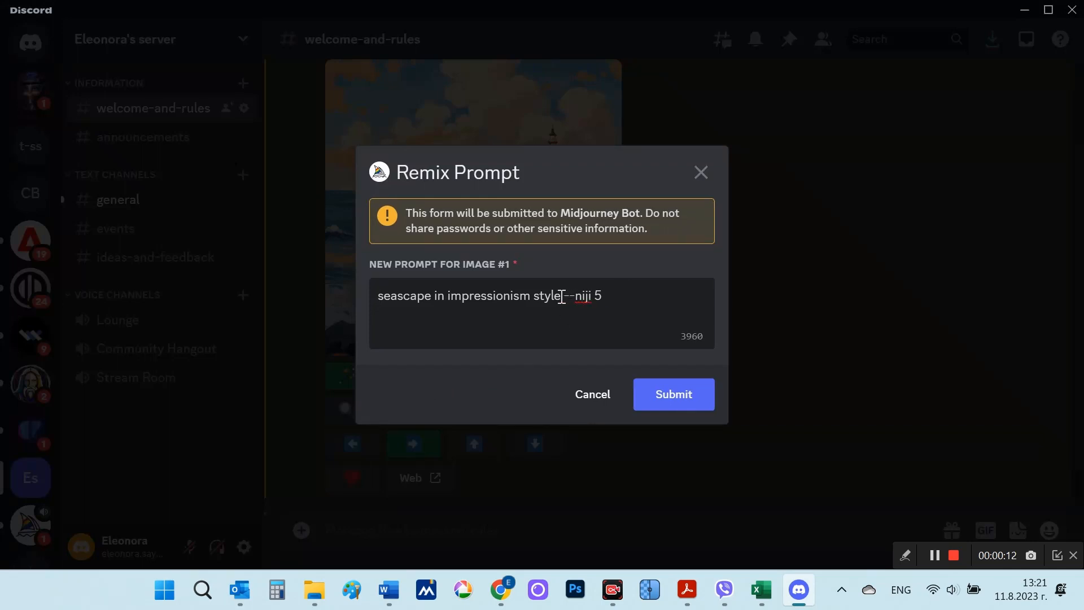
type(",")
type("and in the sky a flock of glarus flies")
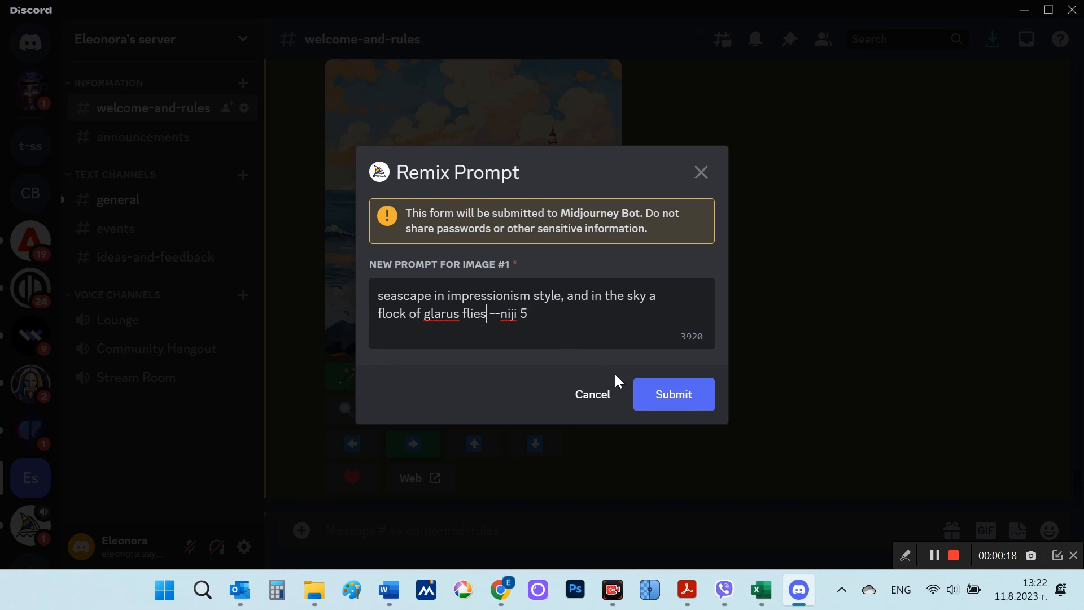
left_click(656, 389)
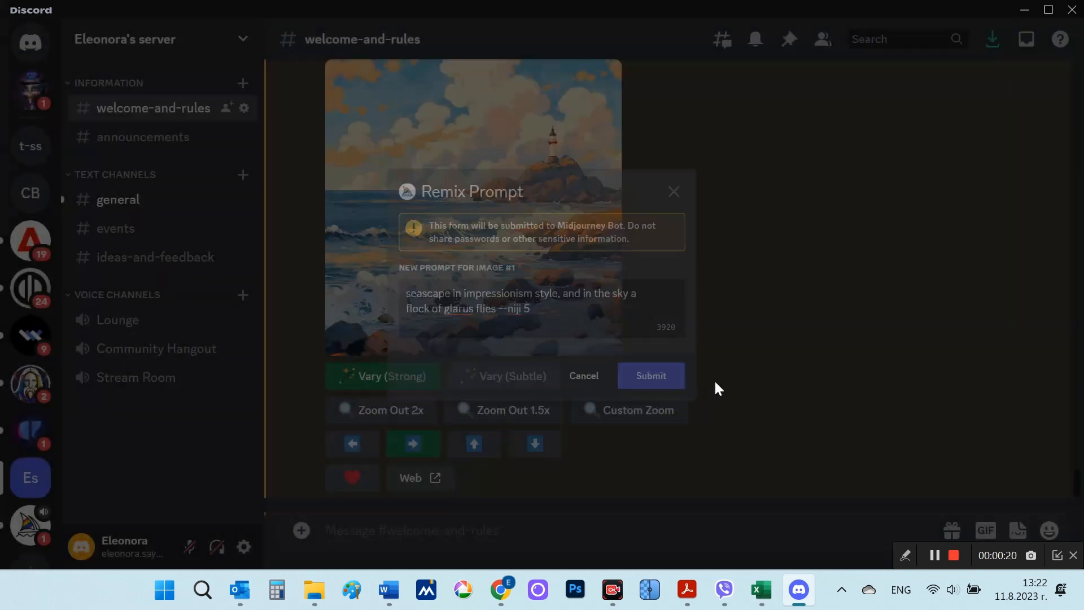
scroll(755, 375, "down", 10)
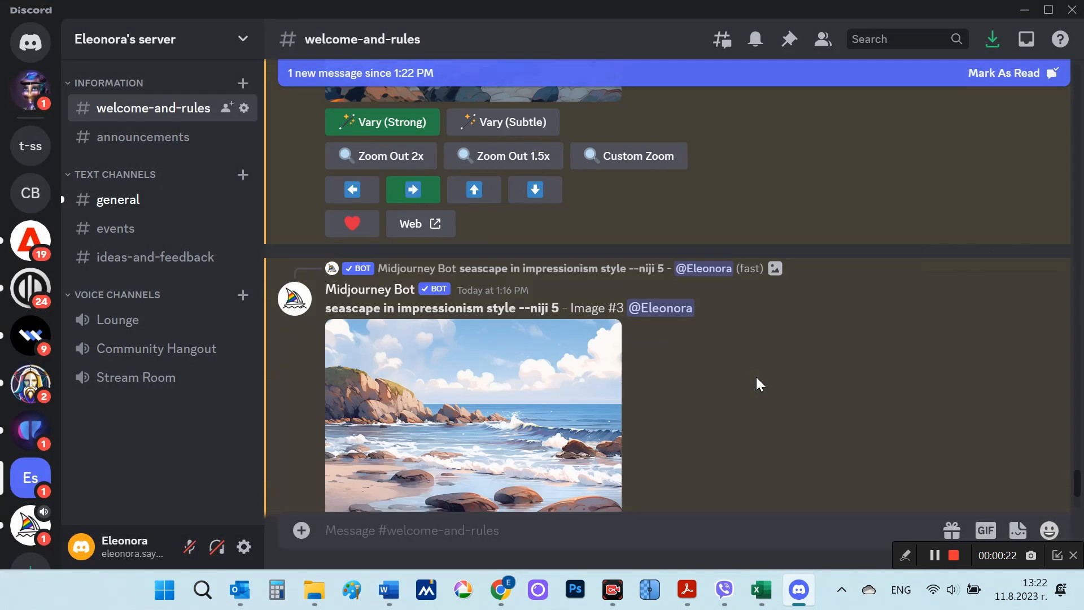
scroll(757, 377, "down", 8)
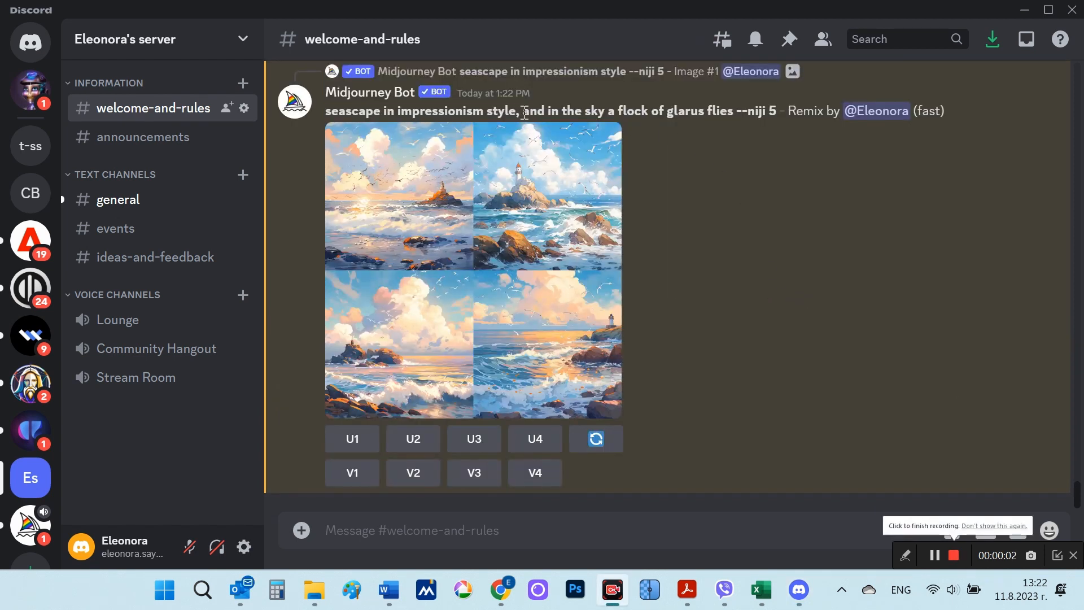
Step: Highlight "and in the sky a flock of glarus flies" in the remixed prompt and view its image grid enlarged
left_click_drag(525, 113, 734, 108)
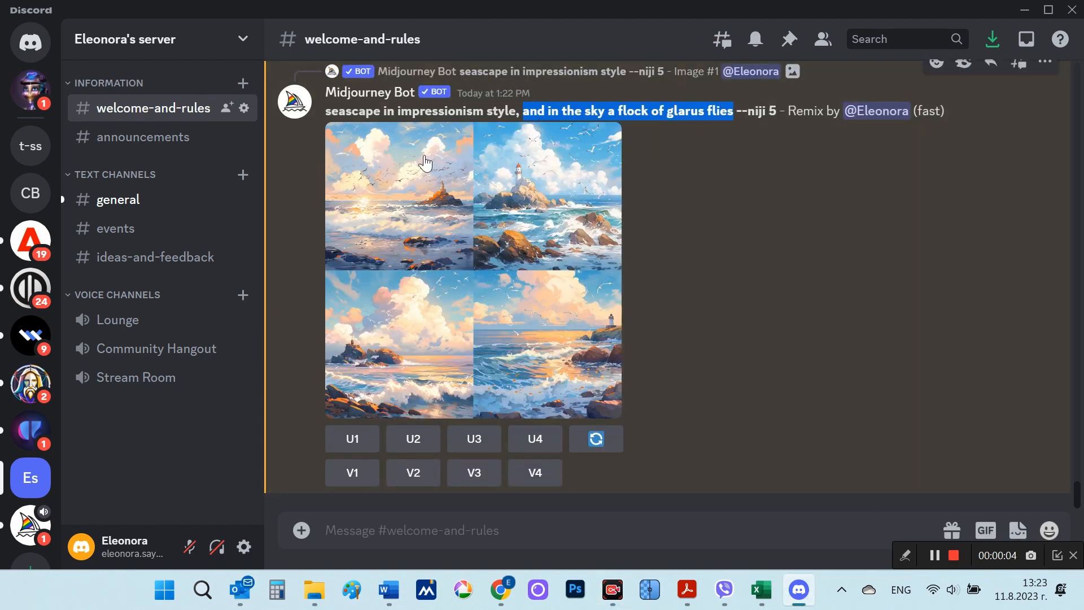
left_click(470, 278)
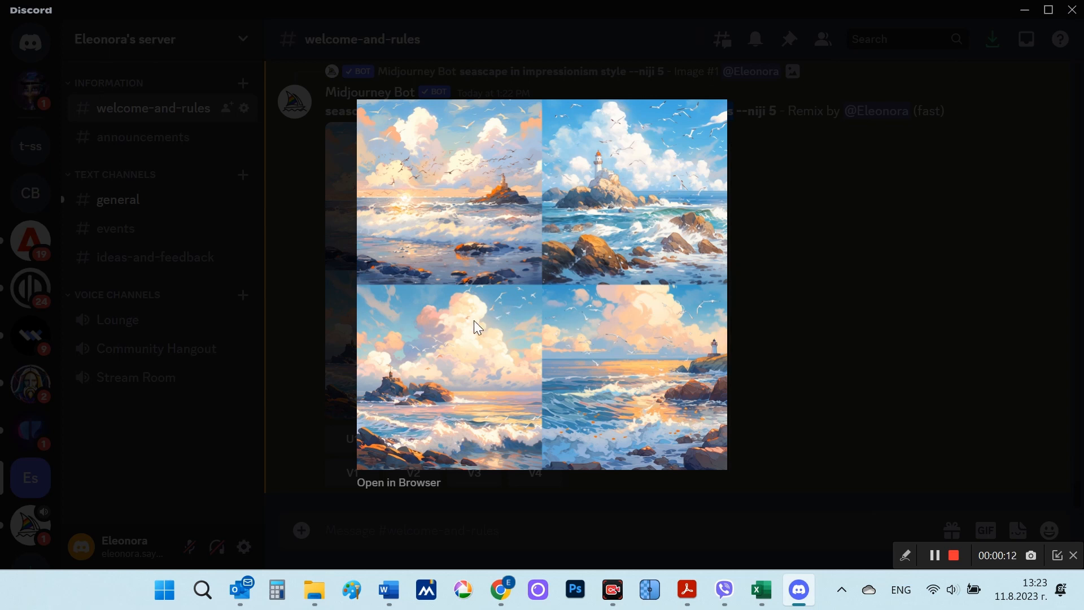
left_click(806, 282)
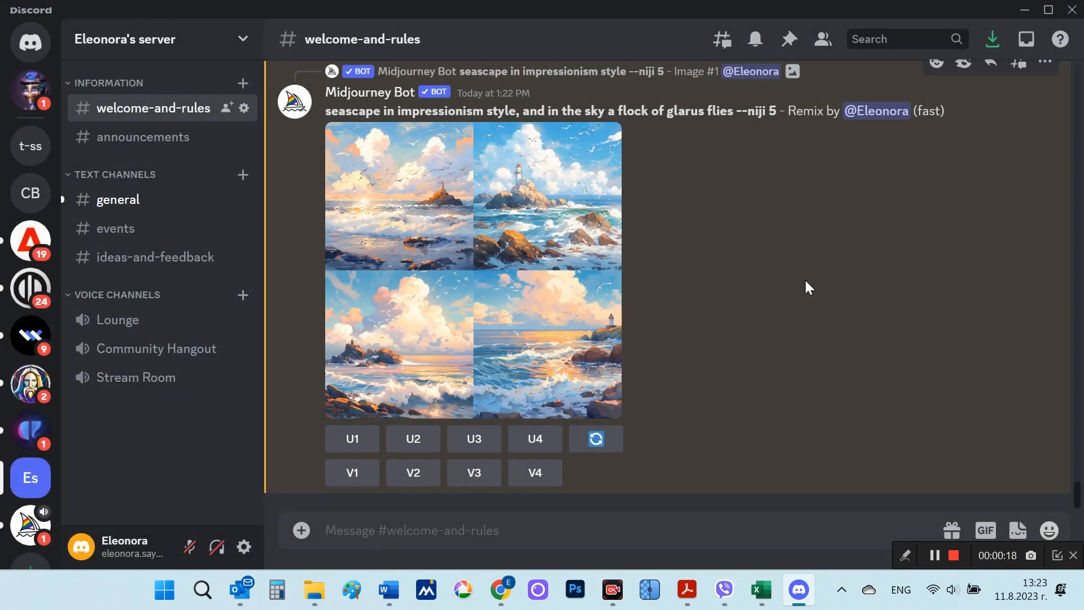
Step: Examine the Custom Zoom prompt of the upscaled beach seascape #3 and close it without submitting
scroll(802, 285, "up", 10)
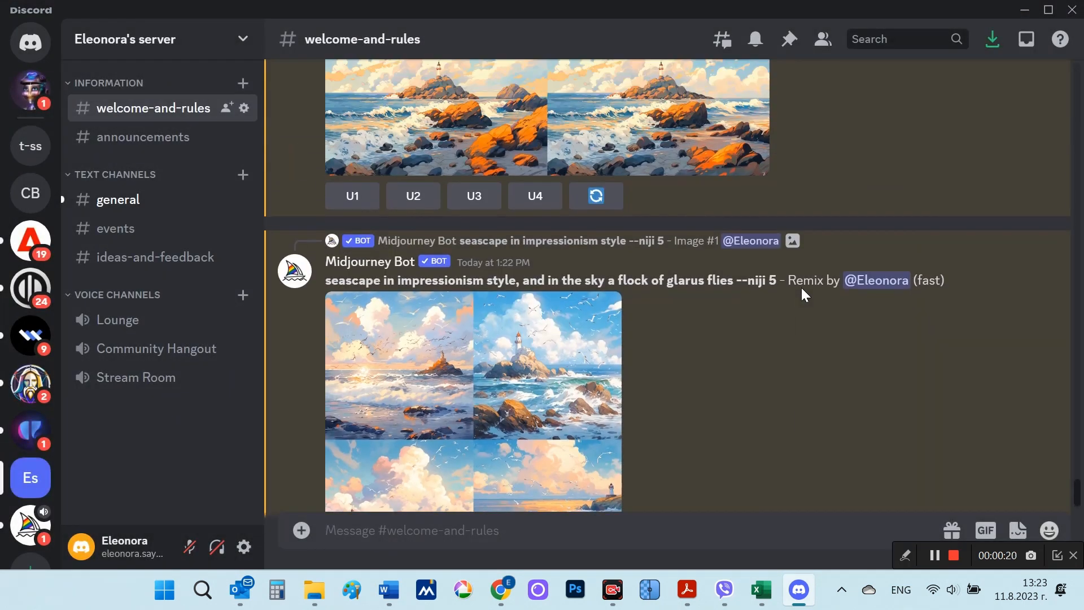
scroll(802, 286, "up", 5)
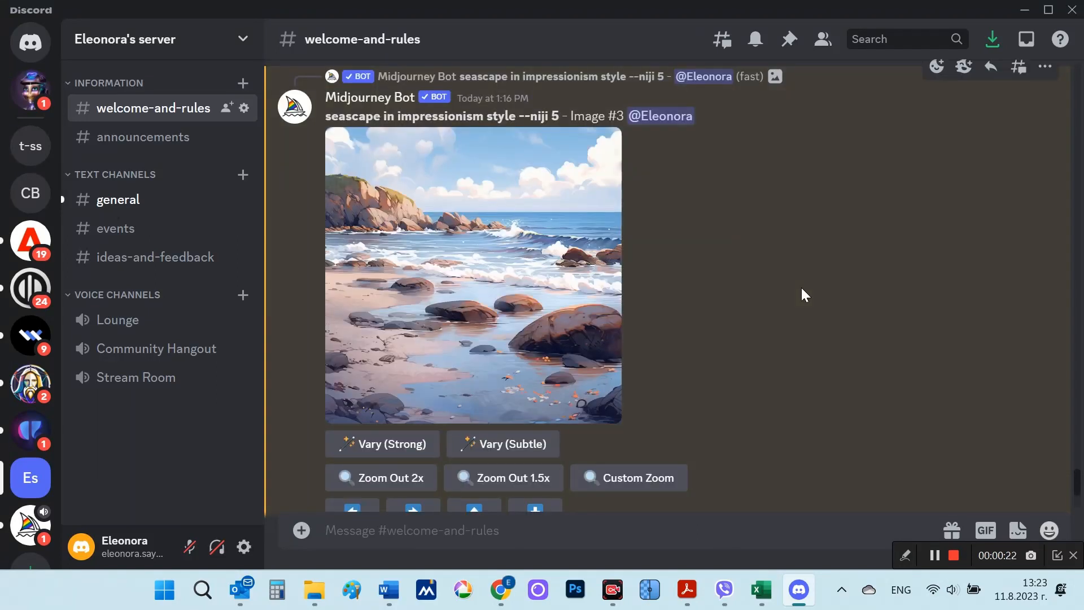
scroll(801, 287, "down", 2)
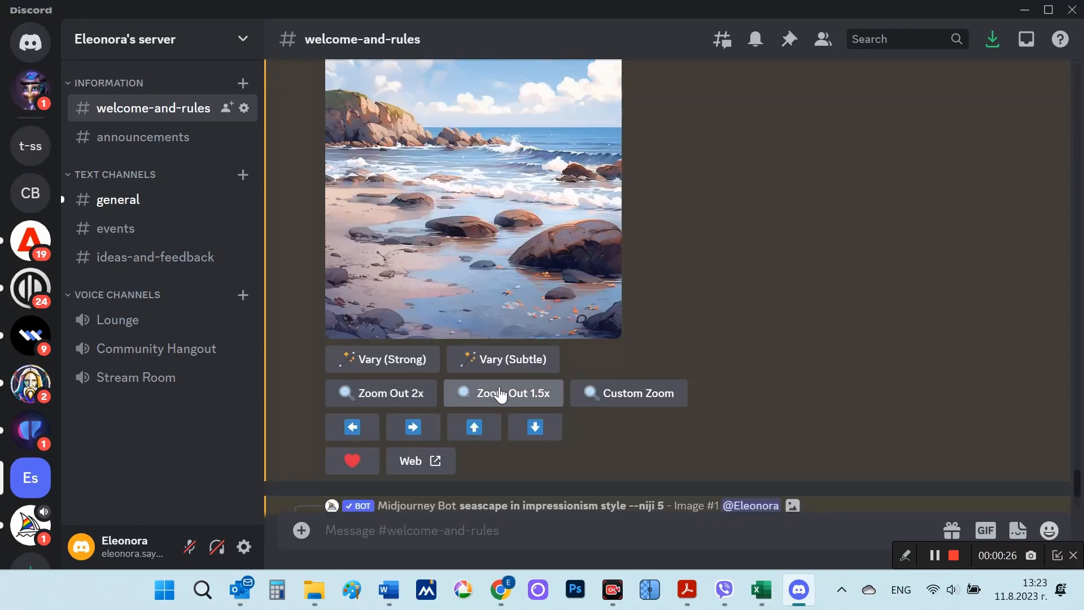
left_click(606, 398)
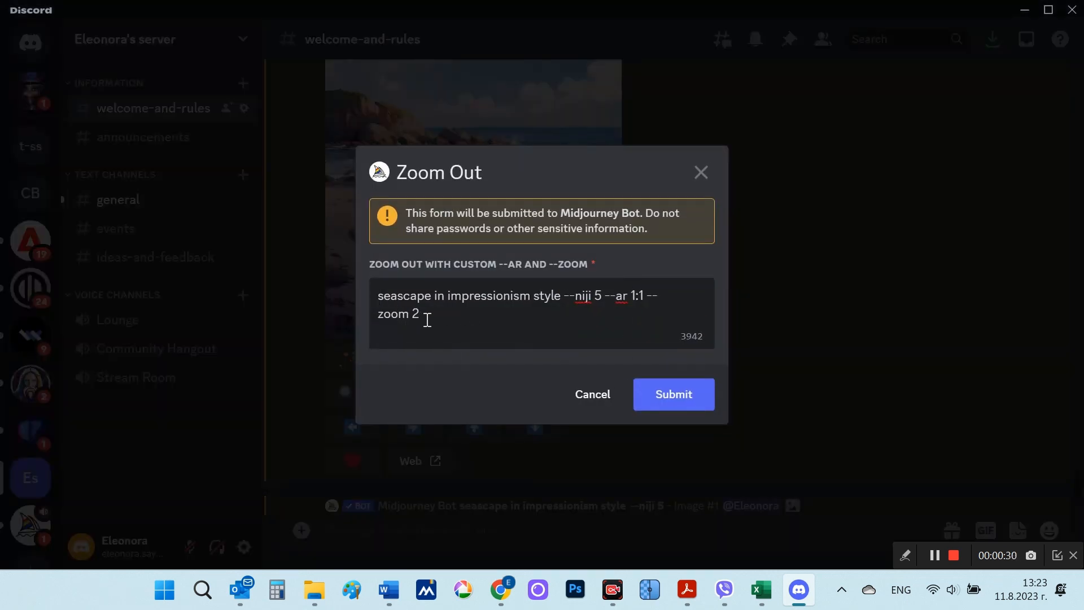
left_click(697, 178)
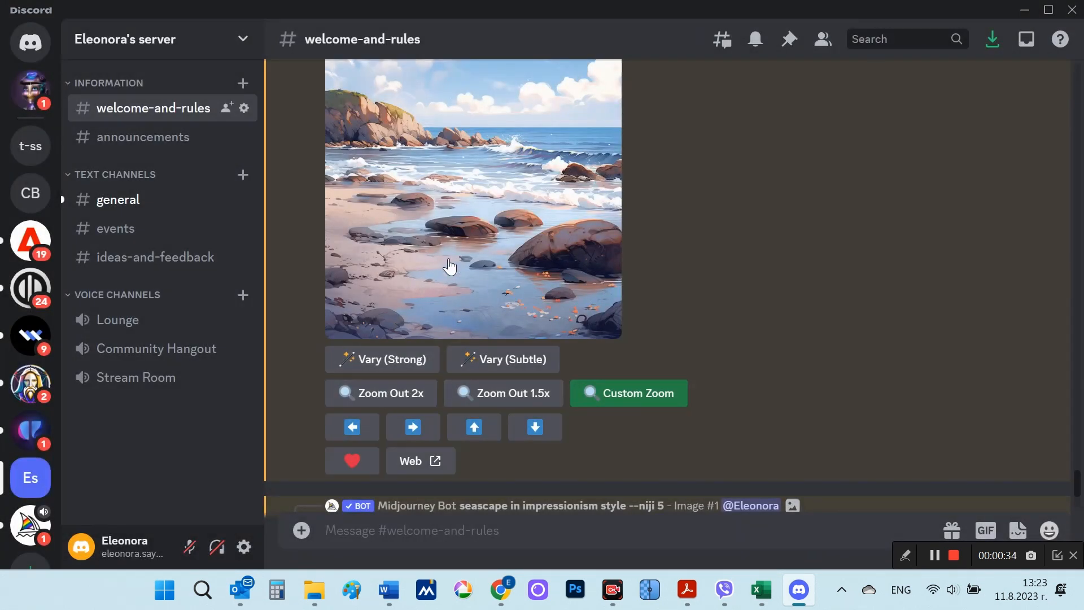
Step: Zoom out the upscaled beach seascape #3 by 2x
left_click(394, 397)
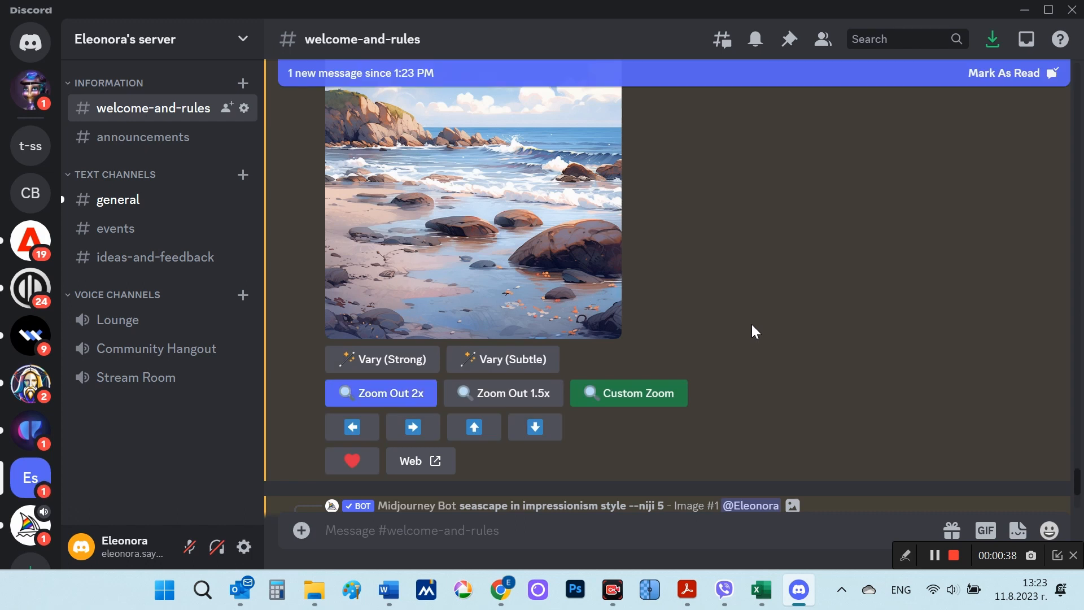
scroll(753, 332, "down", 10)
scroll(753, 324, "down", 4)
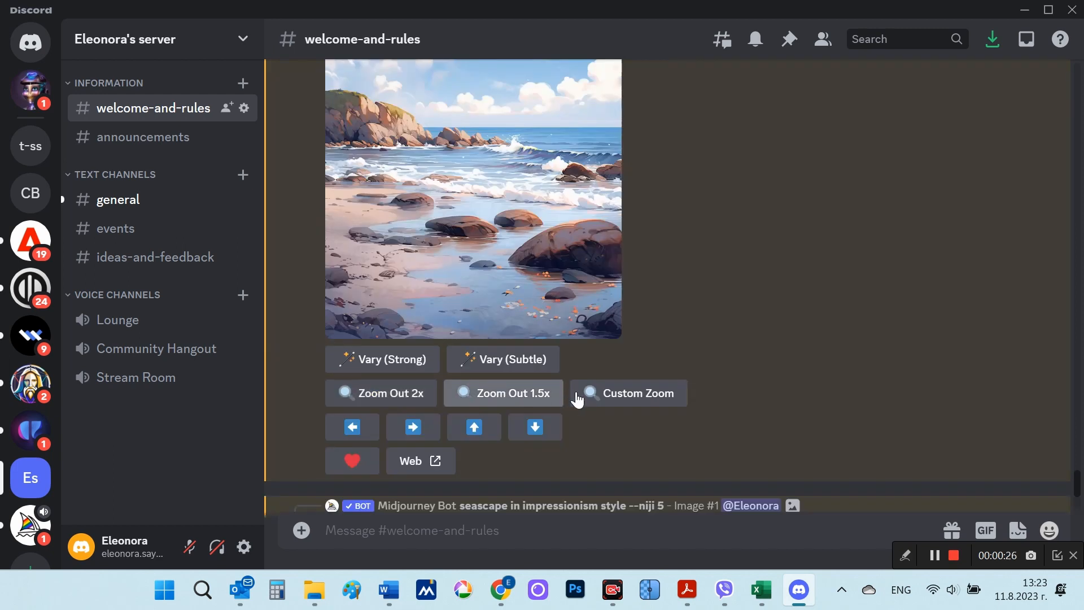
Step: Check the --ar and --zoom values in beach seascape #3's Custom Zoom prompt, cancel it, and apply Zoom Out 2x instead
left_click(607, 399)
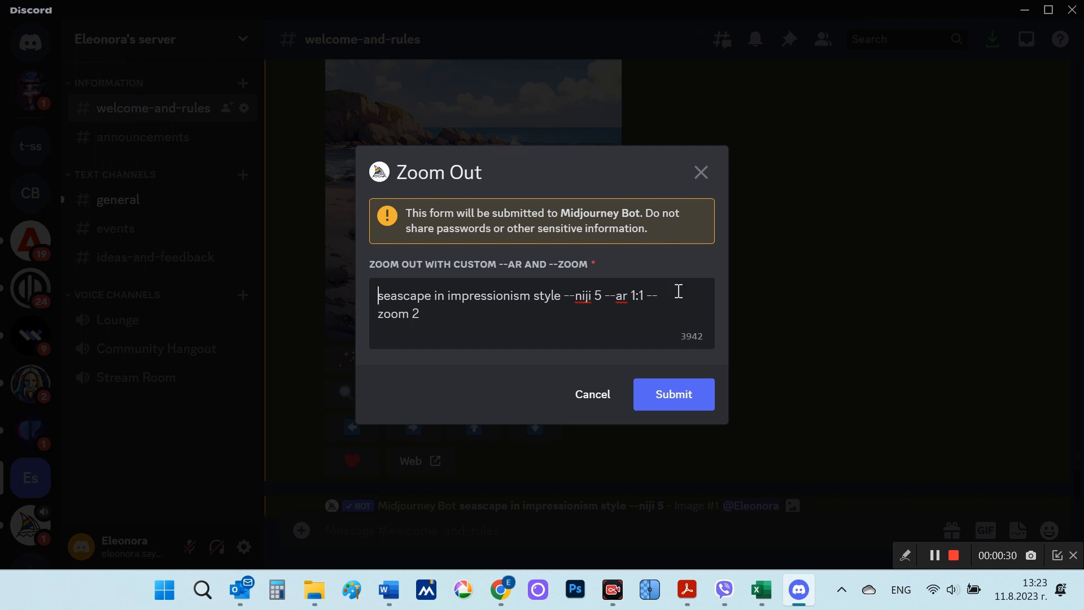
left_click(700, 174)
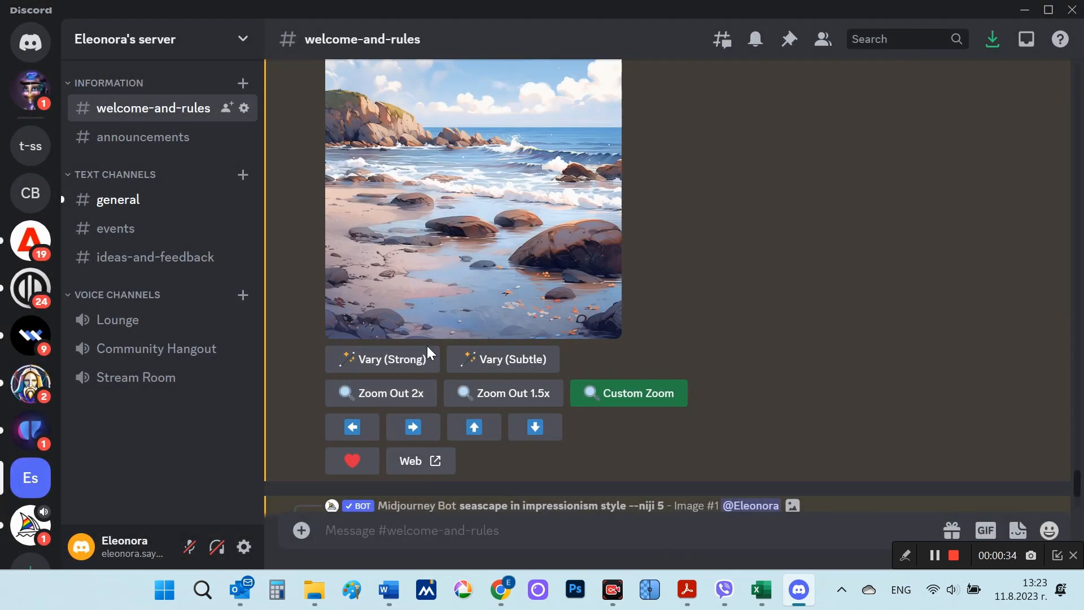
left_click(396, 402)
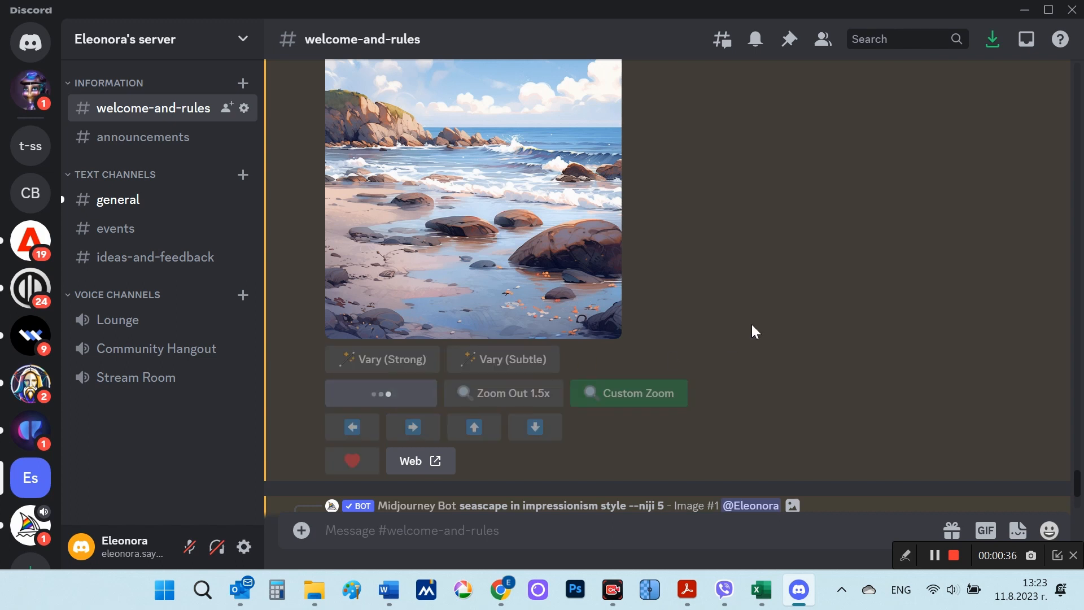
scroll(752, 327, "down", 12)
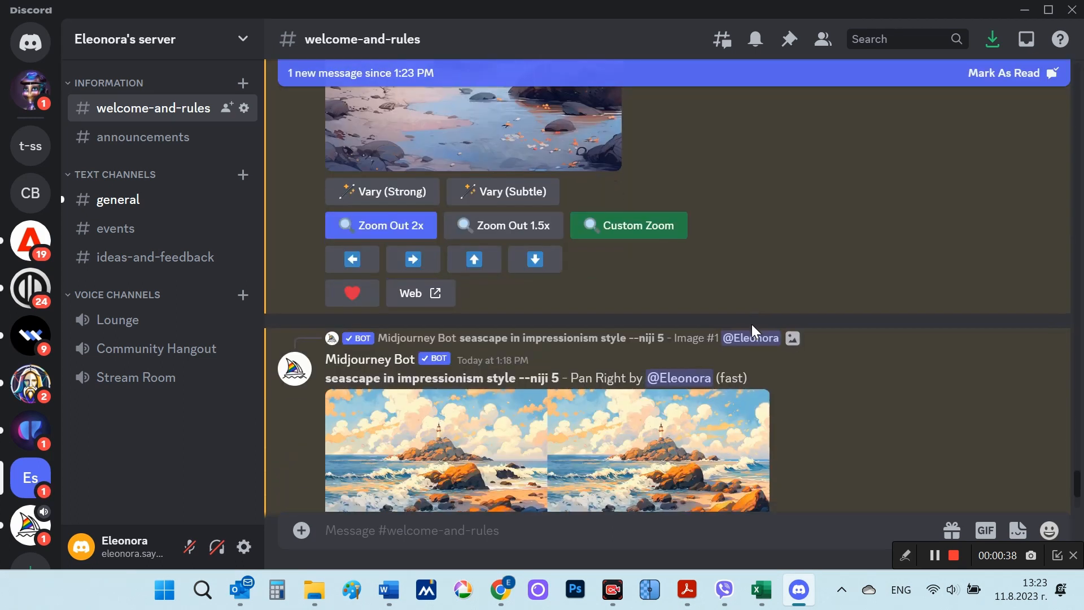
scroll(754, 330, "down", 4)
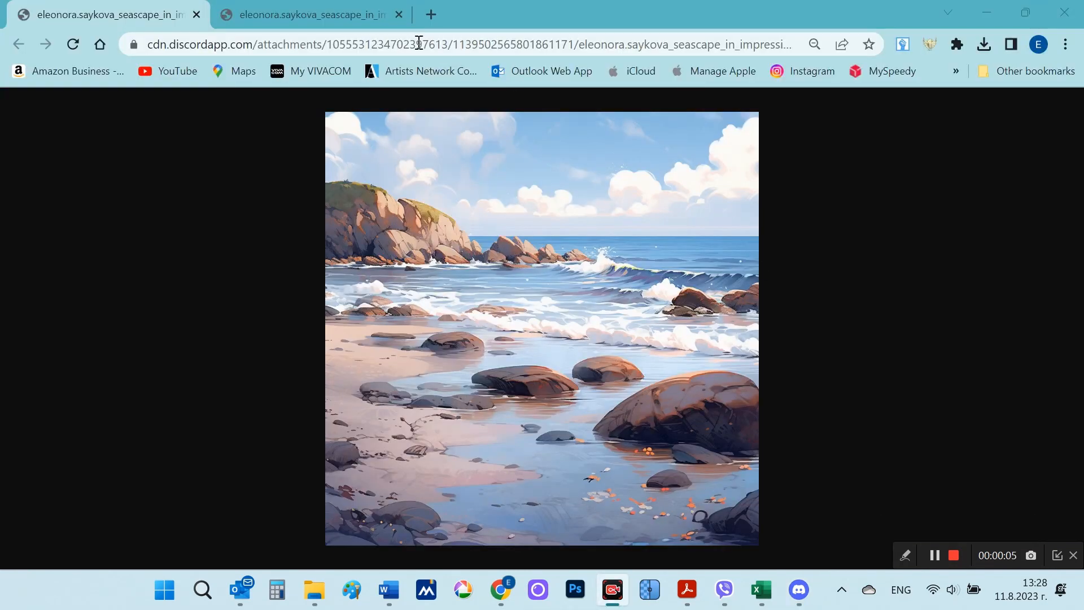
Step: View the seascape image opened in the second browser tab
left_click(319, 18)
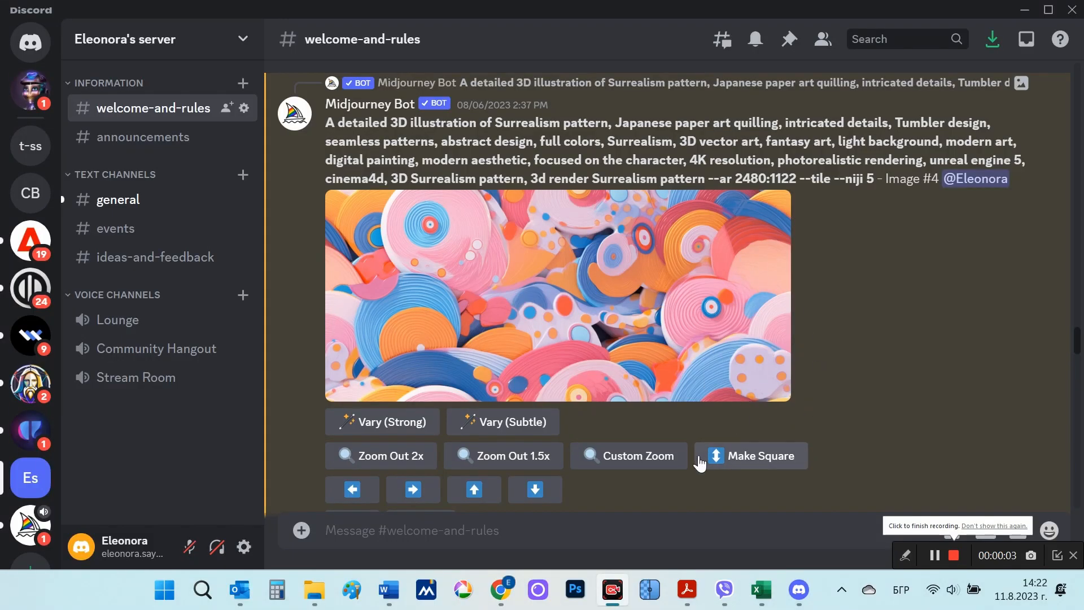
Step: Switch to Discord and apply Make Square to the wide Surrealism pattern image #4 and the 9:16 seascape image #2
left_click(754, 458)
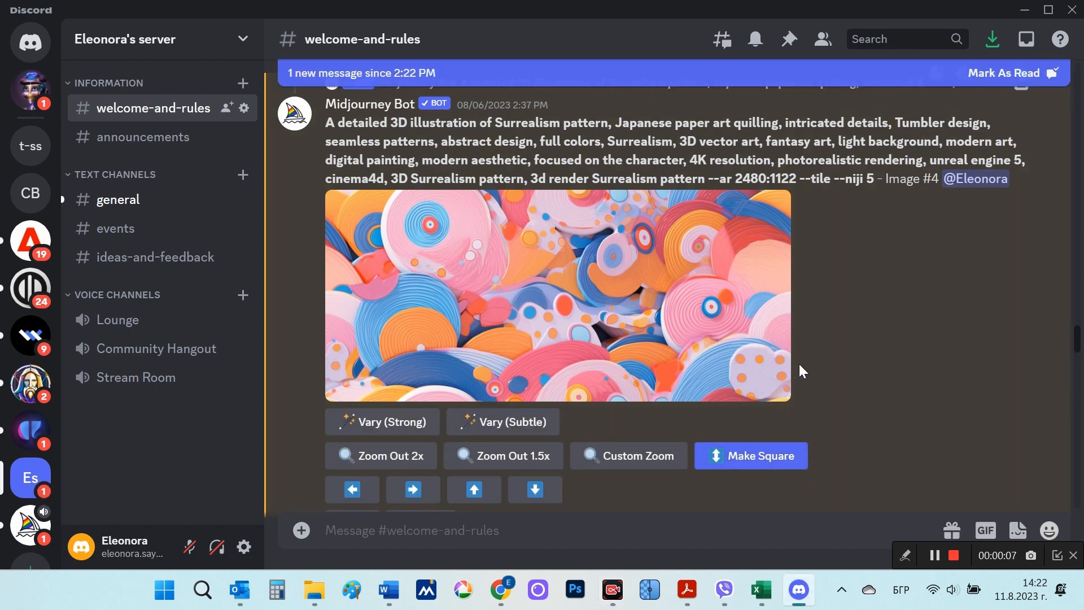
scroll(800, 363, "down", 5)
scroll(801, 364, "down", 10)
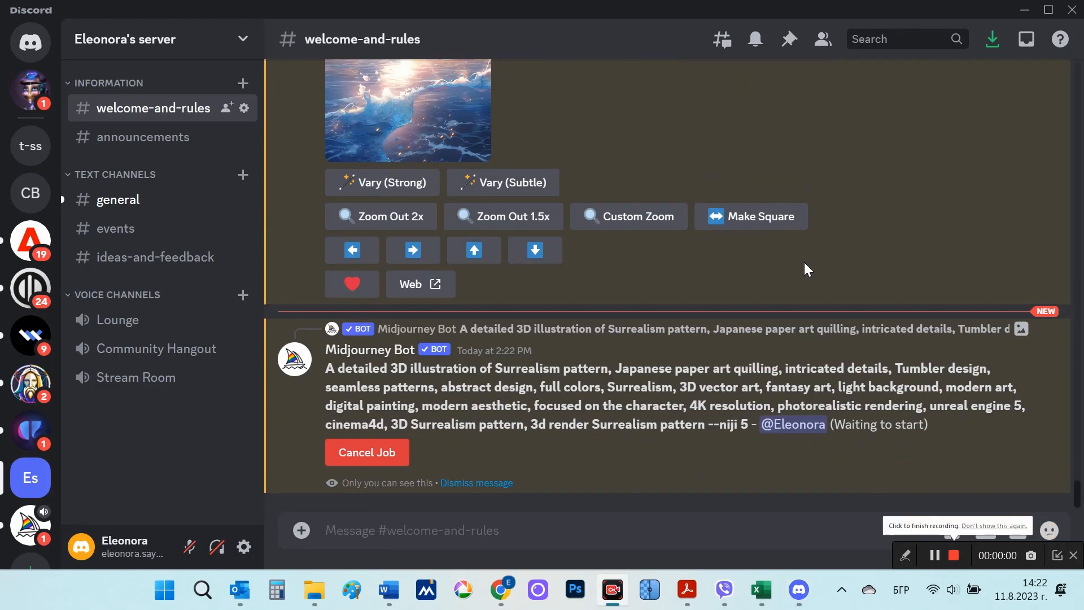
scroll(804, 262, "up", 3)
scroll(804, 270, "down", 5)
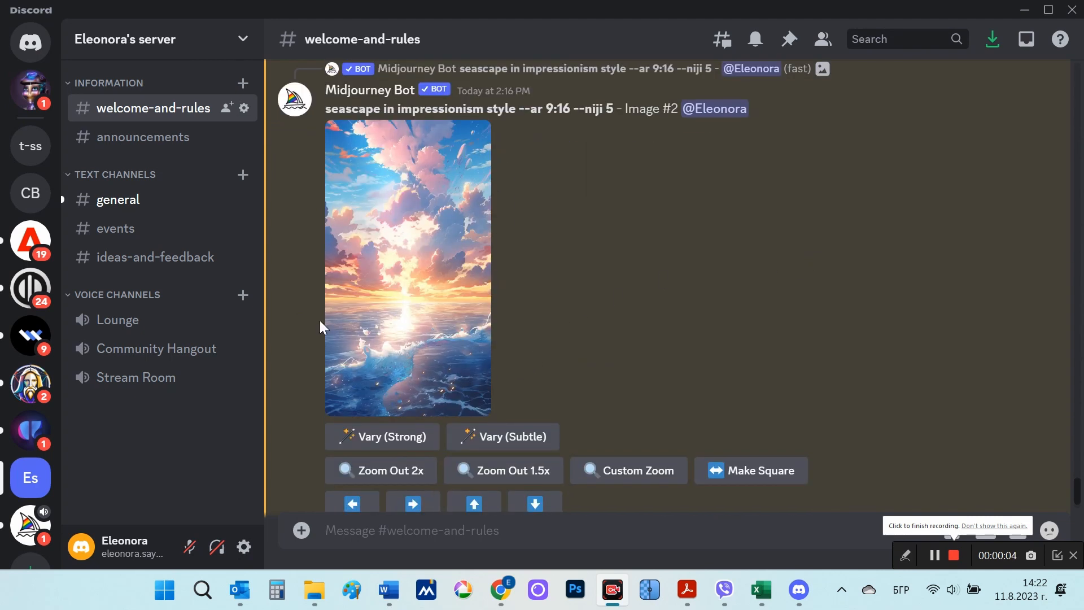
left_click(760, 475)
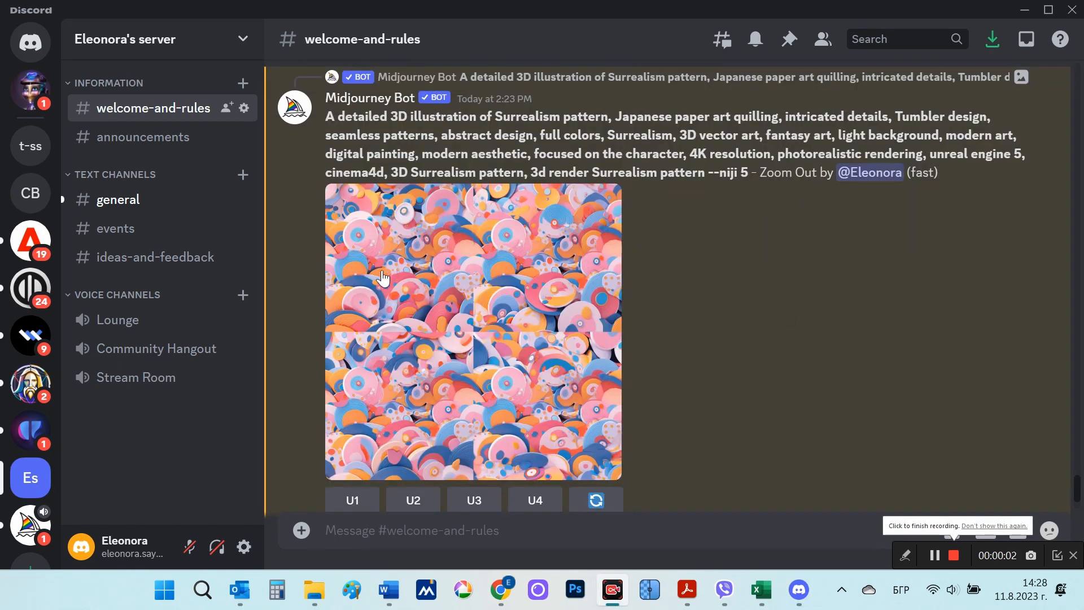
Step: View the squared Surrealism pattern grid and the squared seascape grid enlarged, closing each preview
left_click(483, 310)
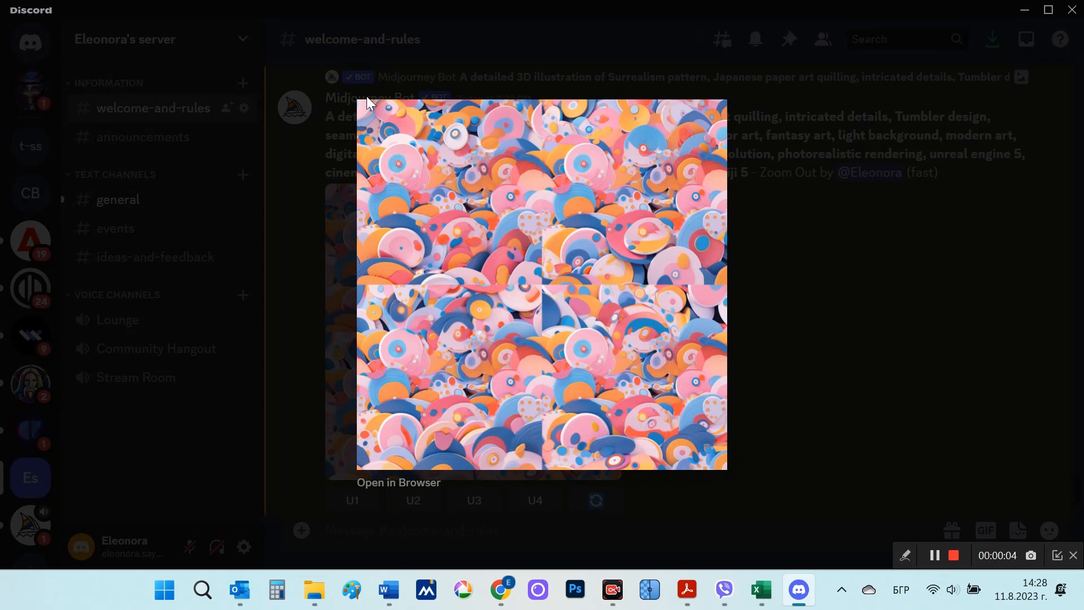
left_click(746, 330)
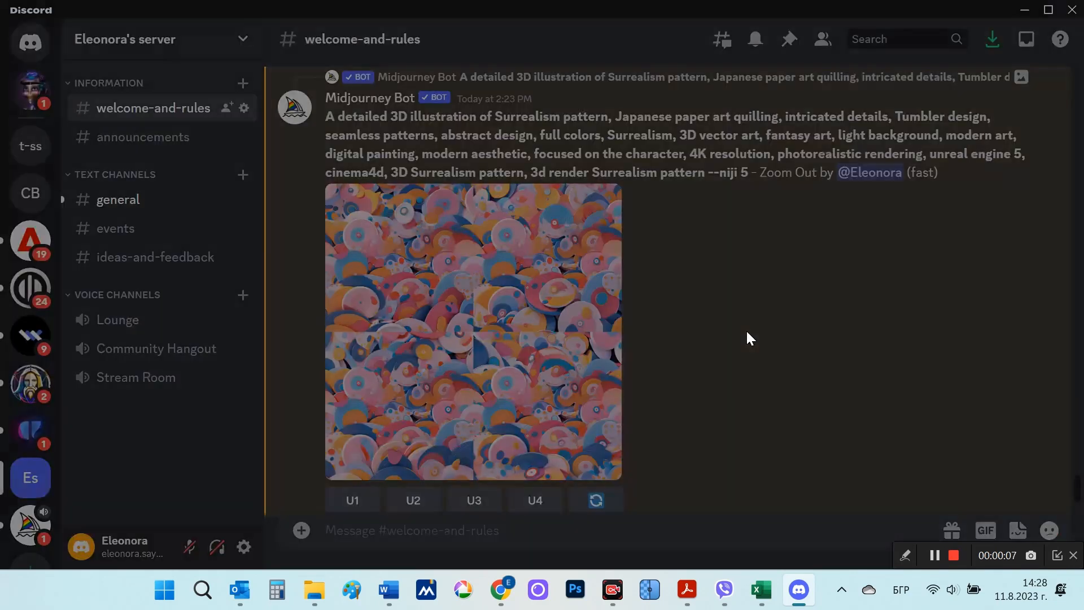
scroll(745, 327, "down", 5)
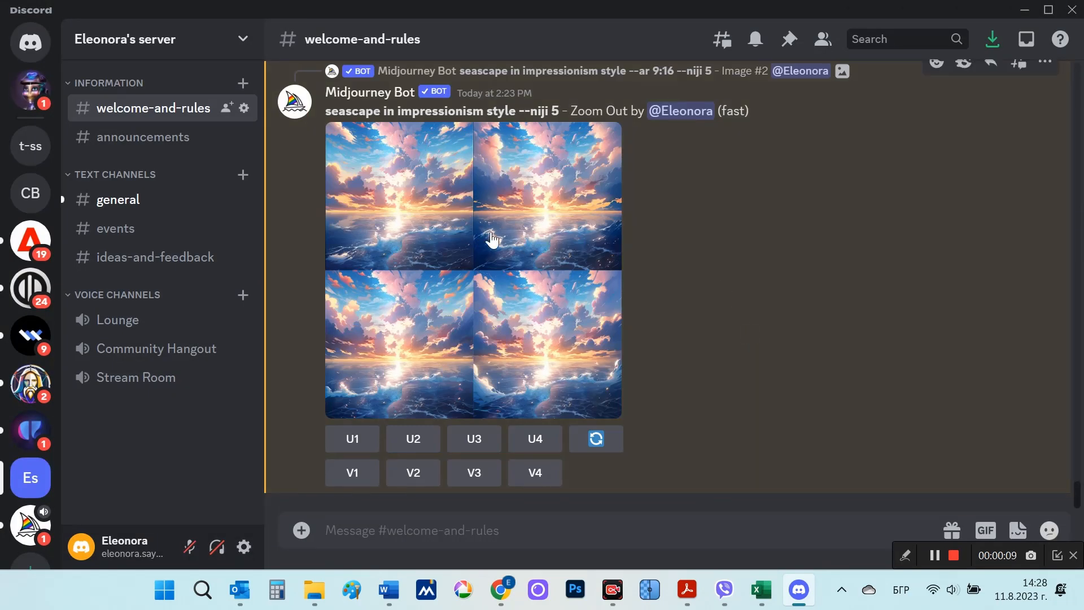
left_click(562, 240)
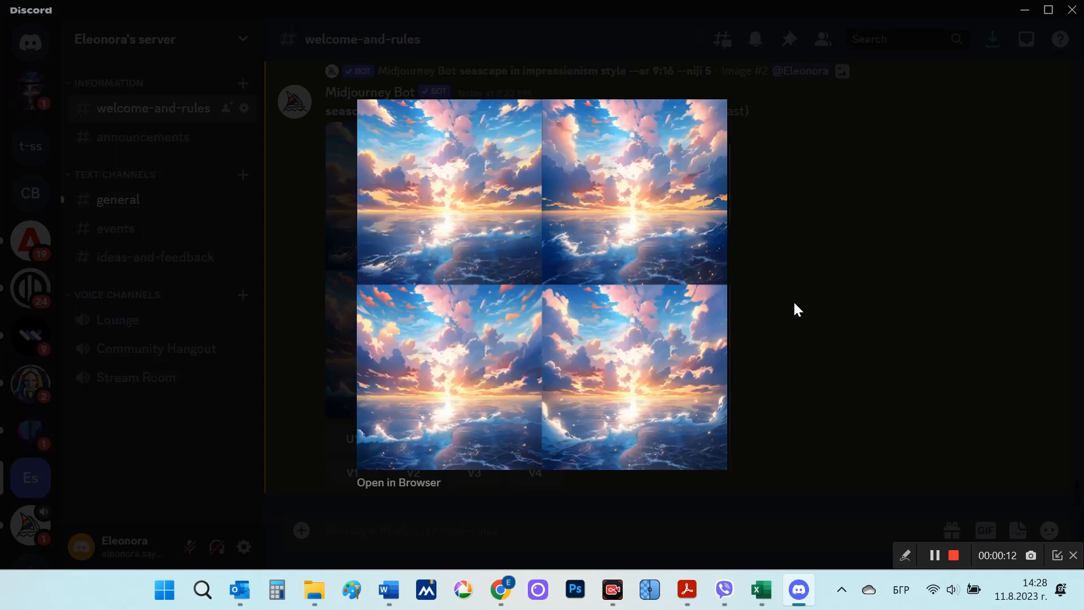
left_click(795, 306)
Step: Open the upscaled 9:16 seascape image #2 in the browser and save it as a PNG in the Desktop folder 111
scroll(833, 333, "up", 5)
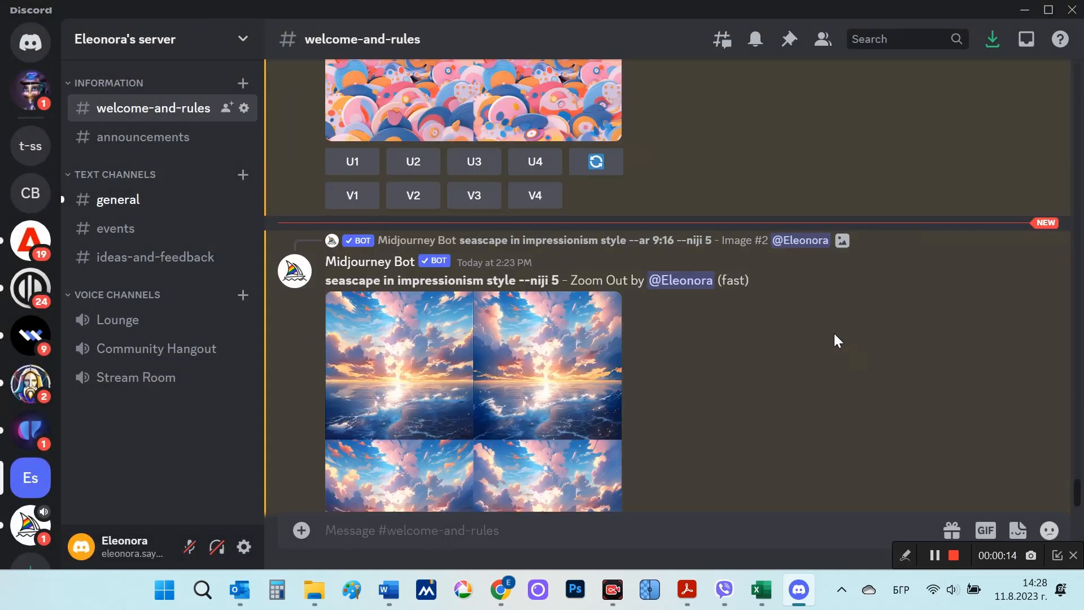
scroll(854, 285, "up", 15)
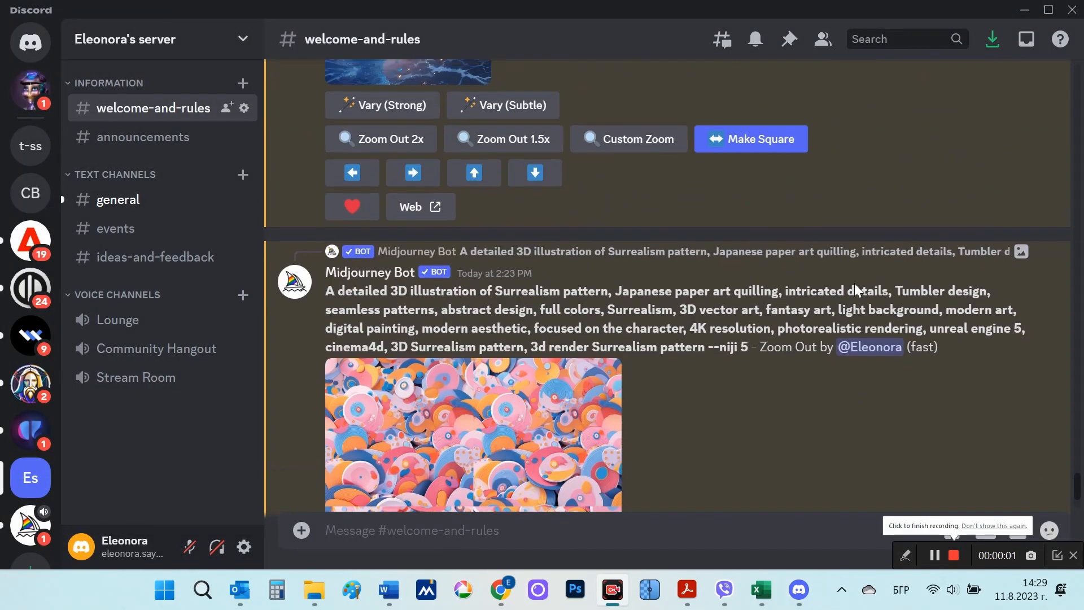
scroll(854, 283, "up", 3)
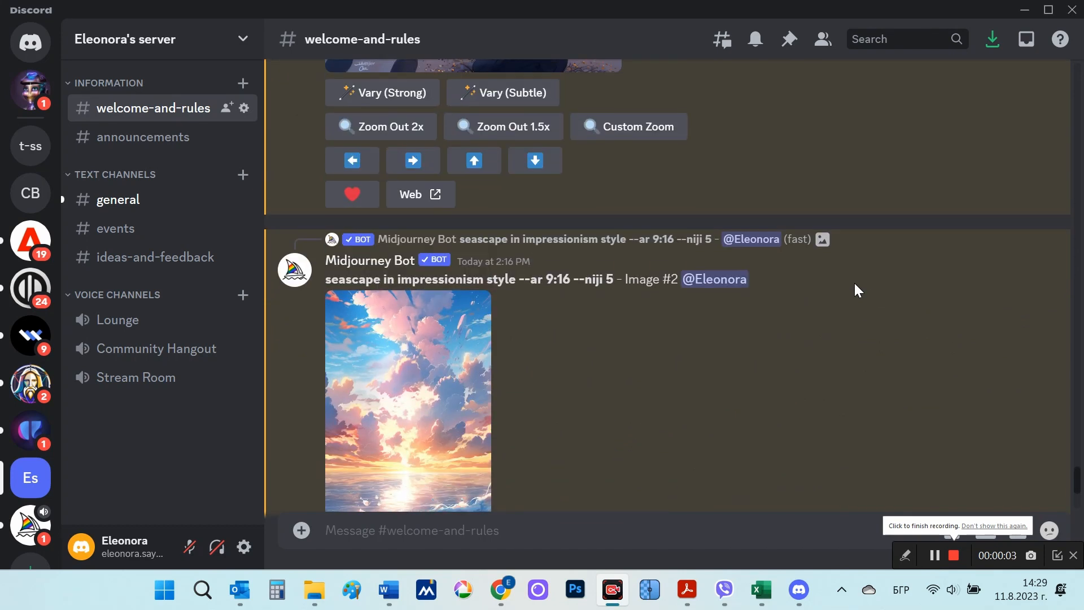
scroll(854, 283, "down", 3)
left_click(414, 260)
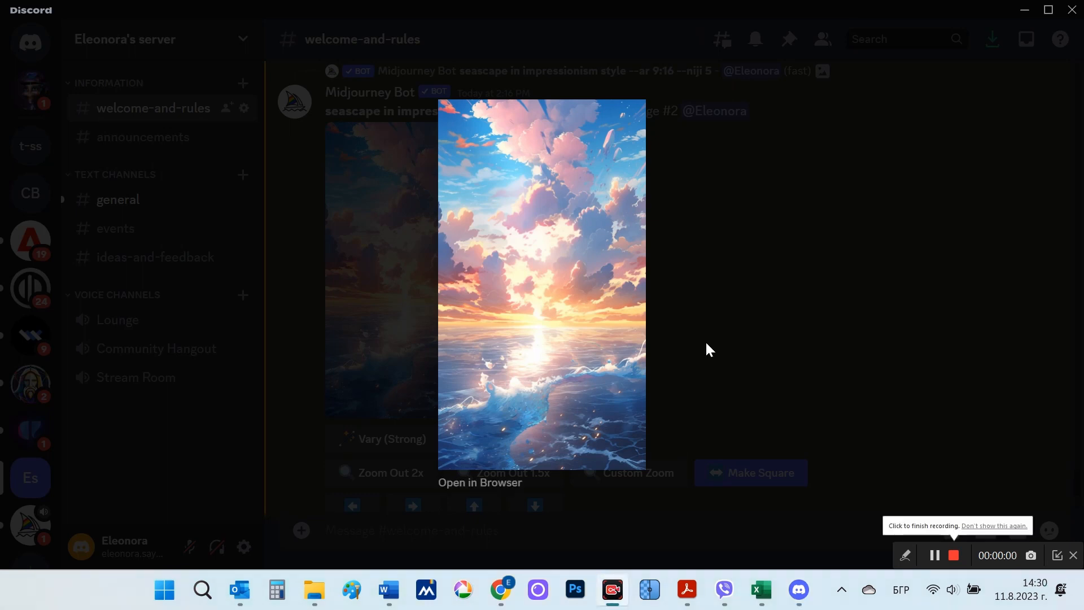
left_click(463, 483)
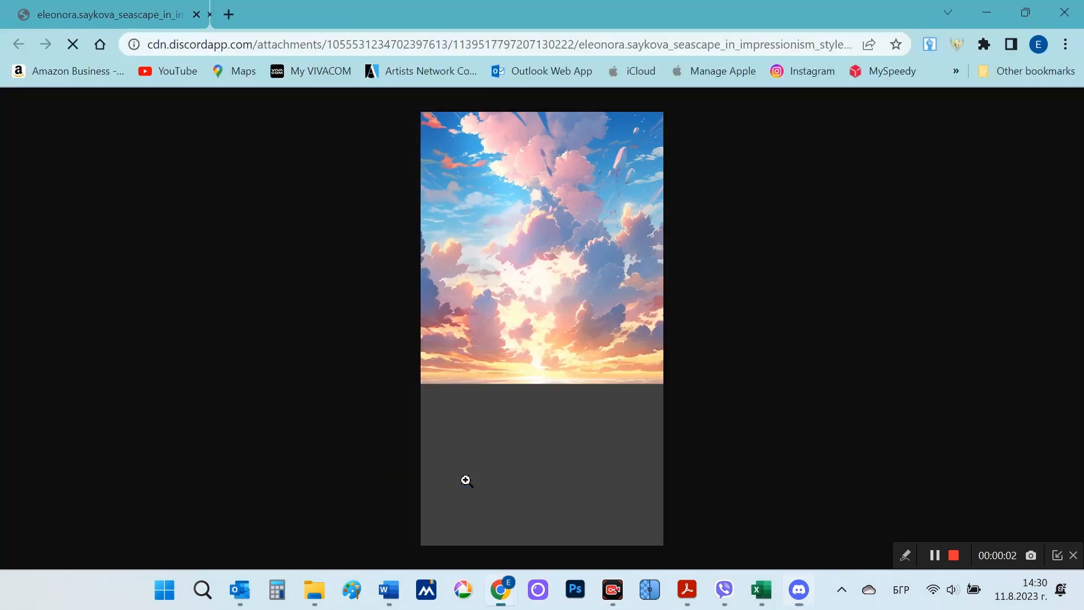
right_click(583, 262)
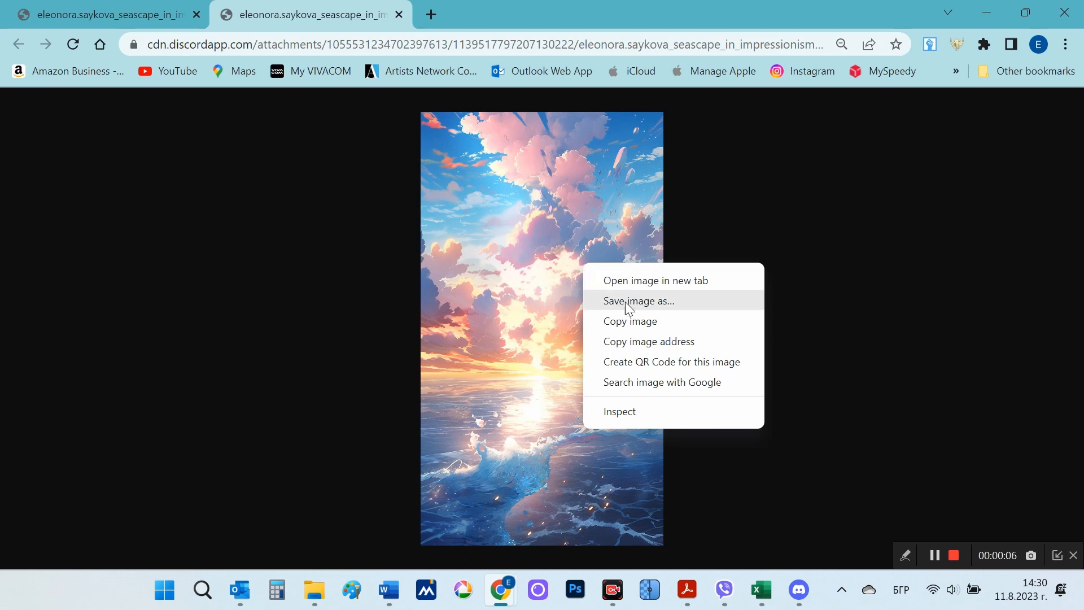
left_click(652, 300)
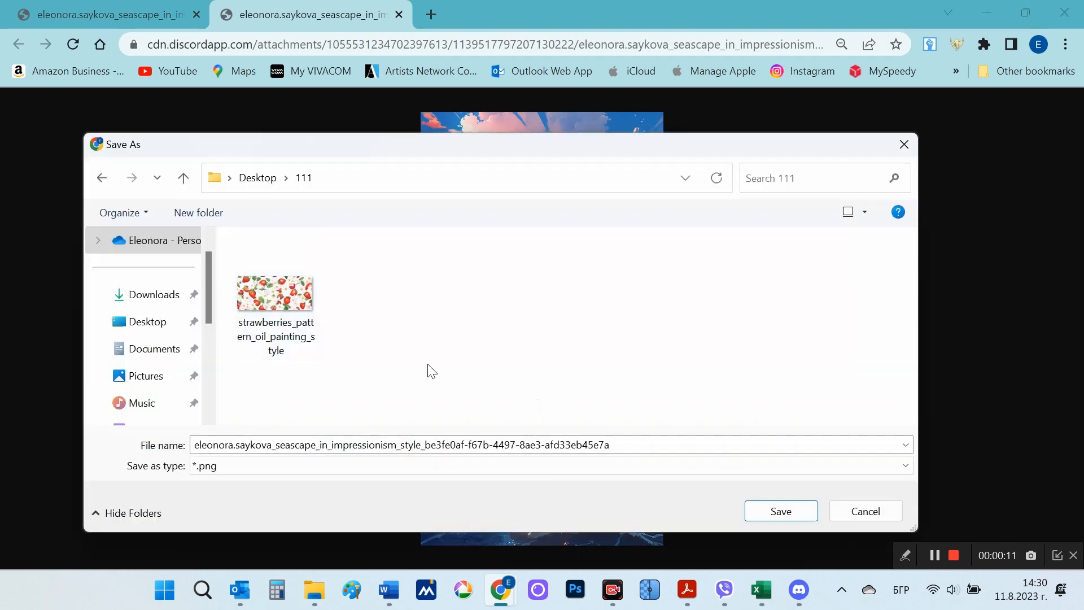
left_click(782, 511)
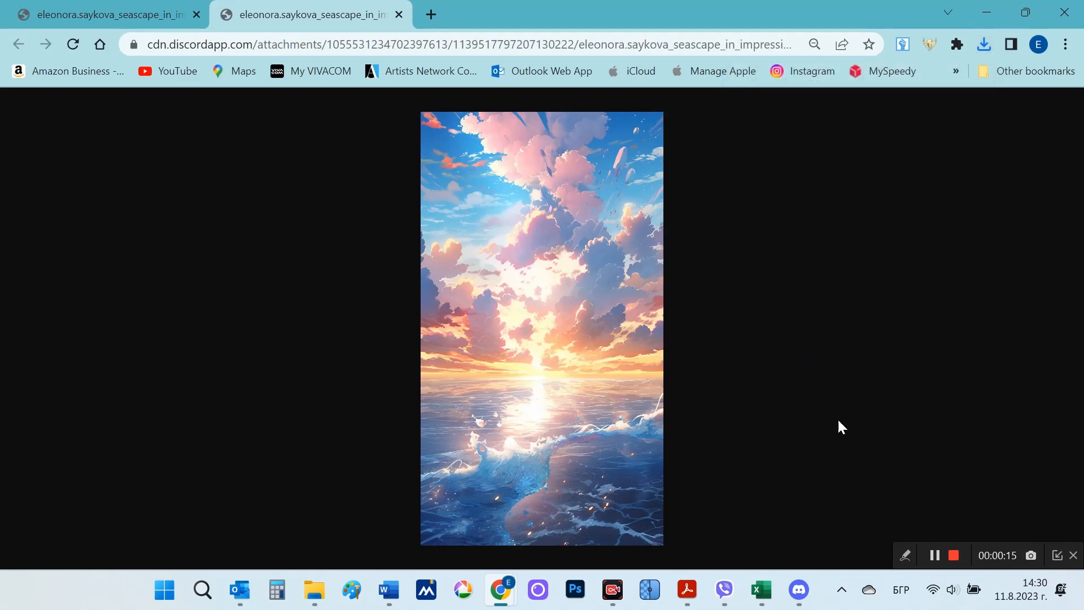
left_click(953, 555)
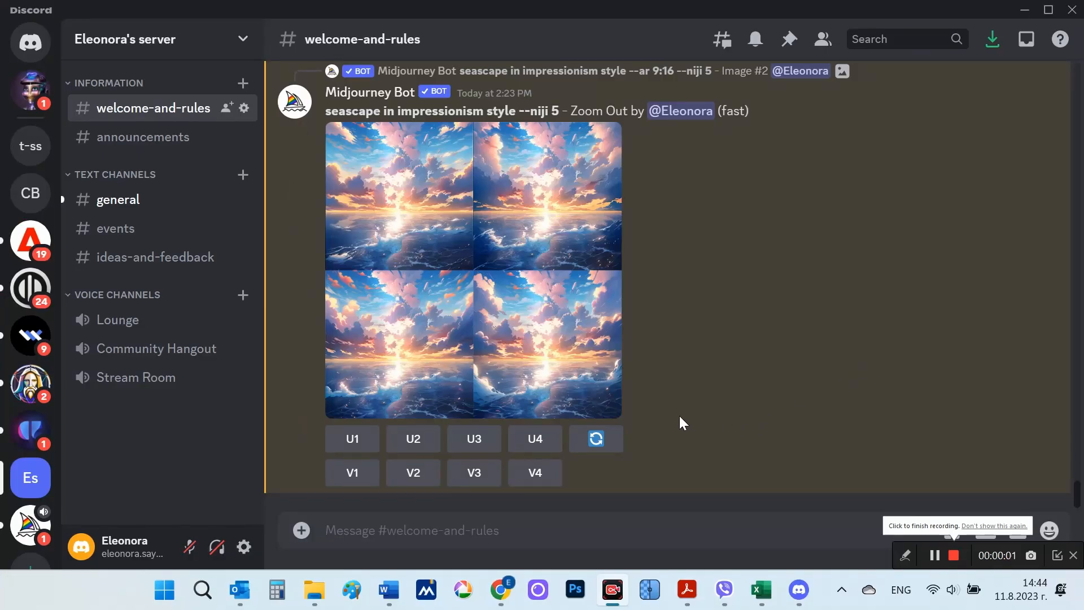
Step: Start an /imagine prompt in Discord, switch to Chrome, and bring up the image-address copying options for the flower-field girl and Mona Lisa pictures
left_click(465, 527)
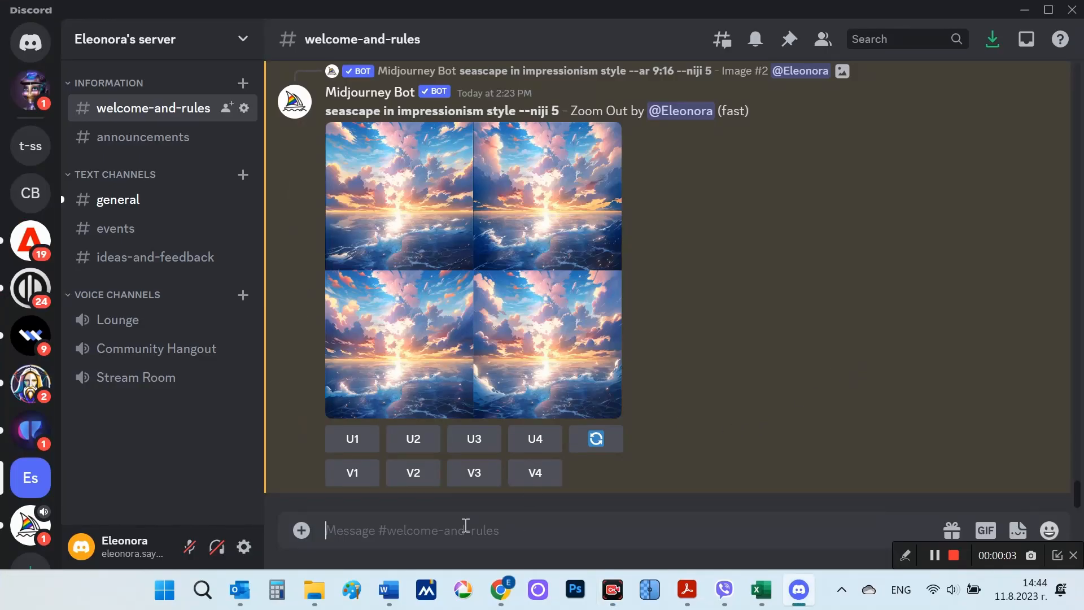
type("/")
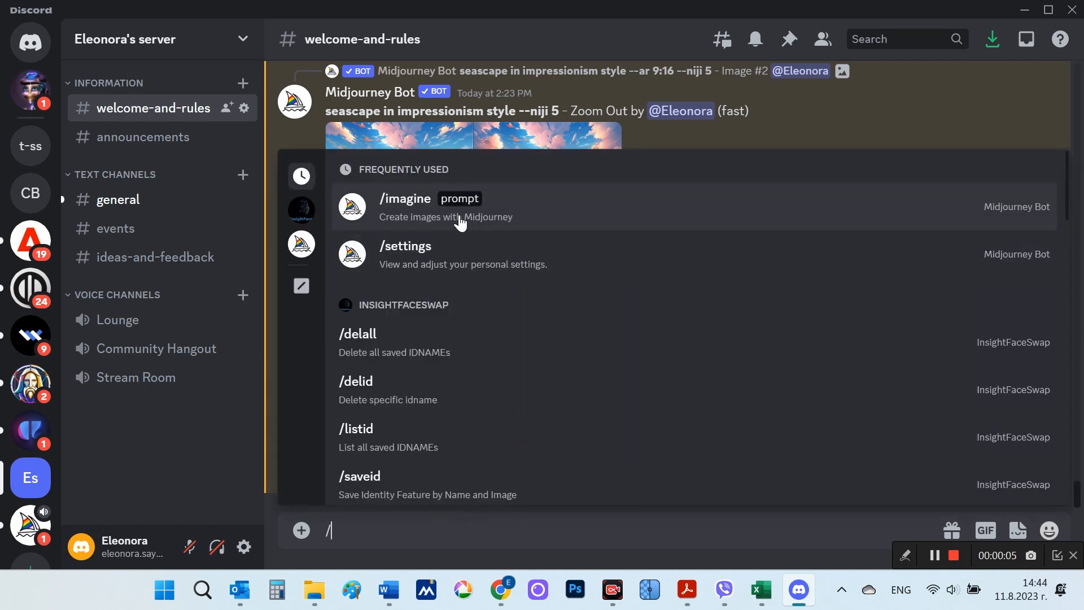
left_click(469, 218)
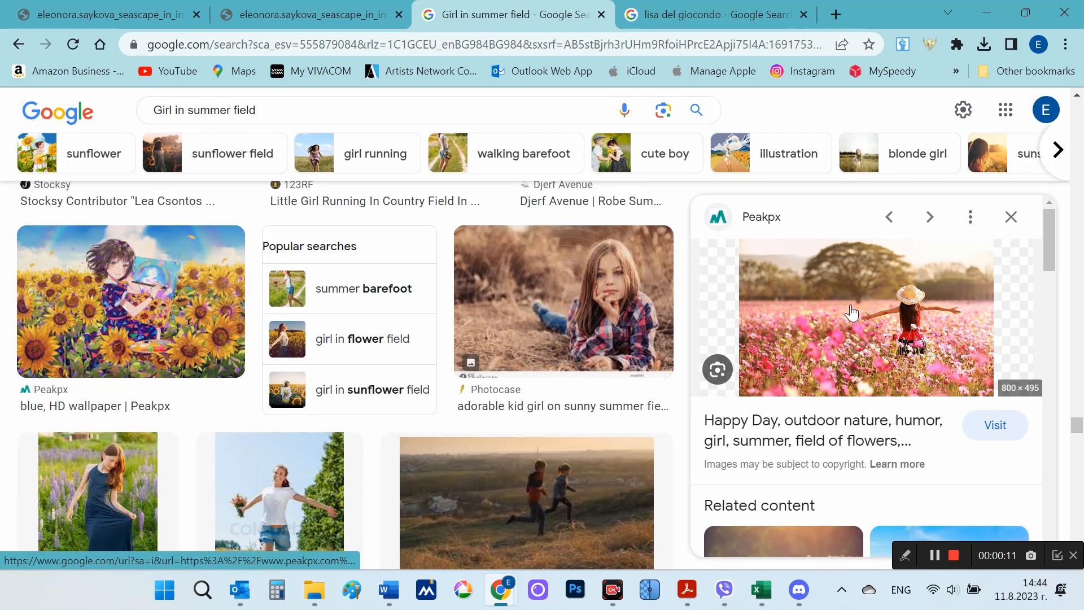
right_click(851, 304)
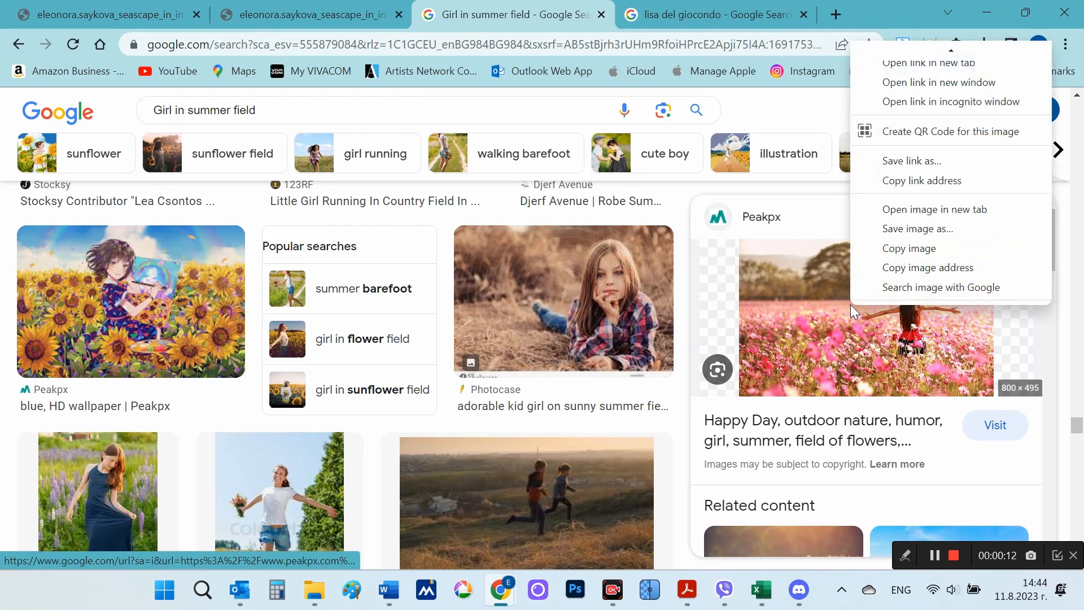
left_click(683, 13)
right_click(903, 265)
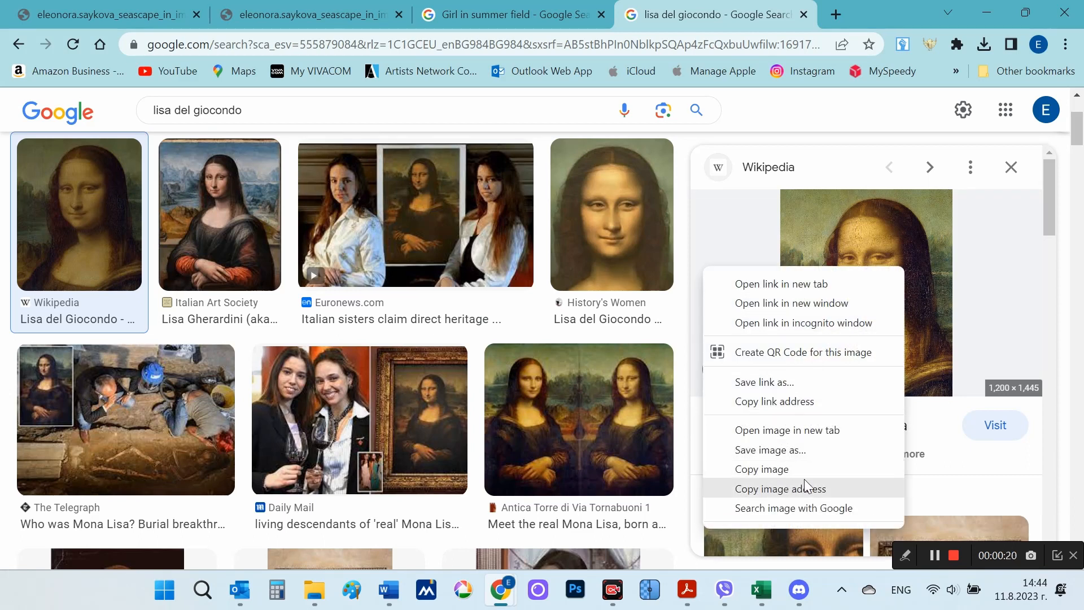
Step: Back in Discord, paste both image links with "girl with the image of Mona Lisa in a summer field --ar 3:2", highlight the first link, and submit
left_click(798, 589)
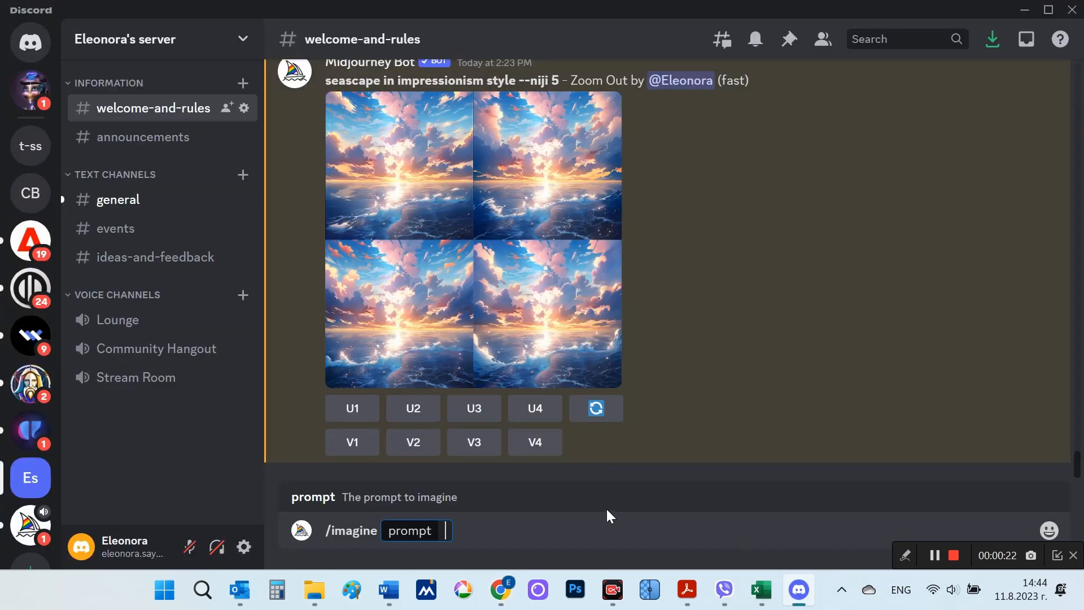
type("https://w0.peakpx.com/wallpaper/686/326/HD-wallpaper-happy-day-outdoor-nature-humor-girl-summer-field-of-flowers-weekend-happy-day-situation.jpg https://upload.wikimedia.org/wikipedia/commons/thumb/3/39/Leonardo_da_Vinci_043-mod.jpg/1200px-Leonardo_da_Vinci_043-mod.jpg girl with the image of Mona Lisa in a summer field --ar 3:2")
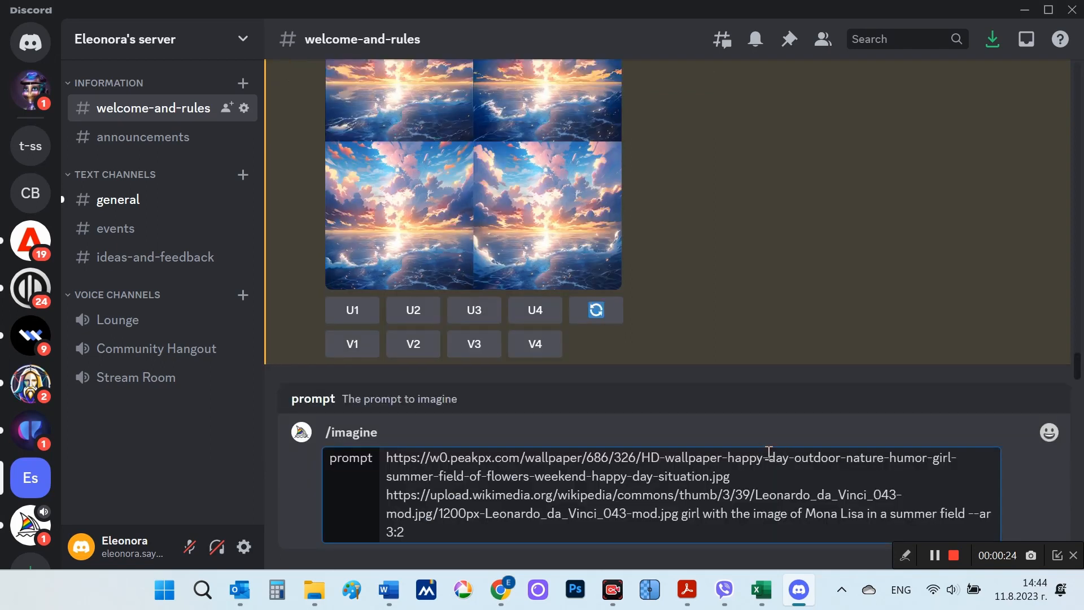
left_click_drag(732, 479, 389, 464)
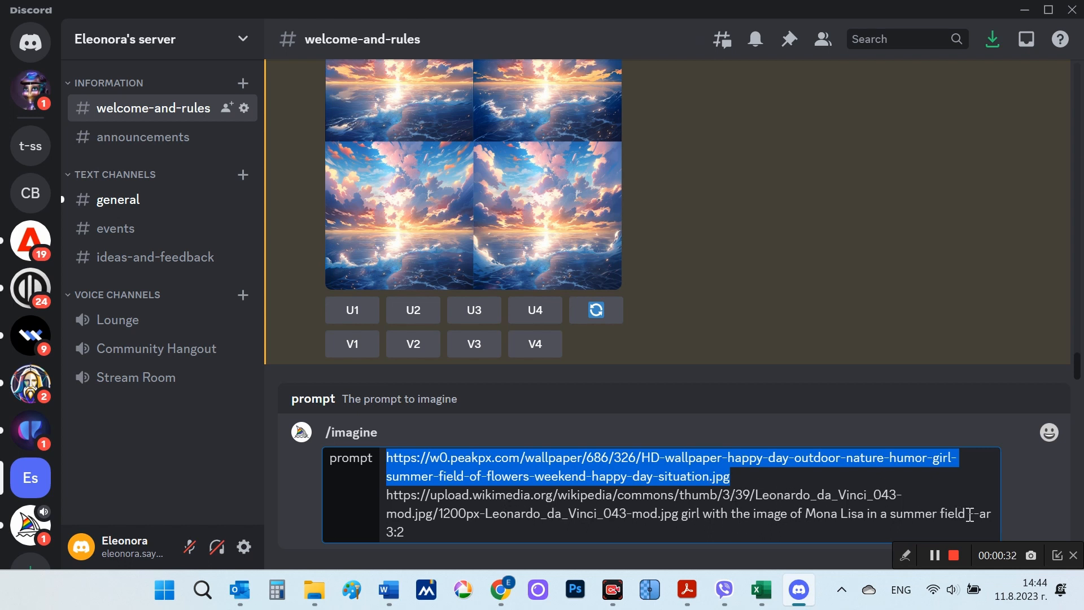
left_click(831, 528)
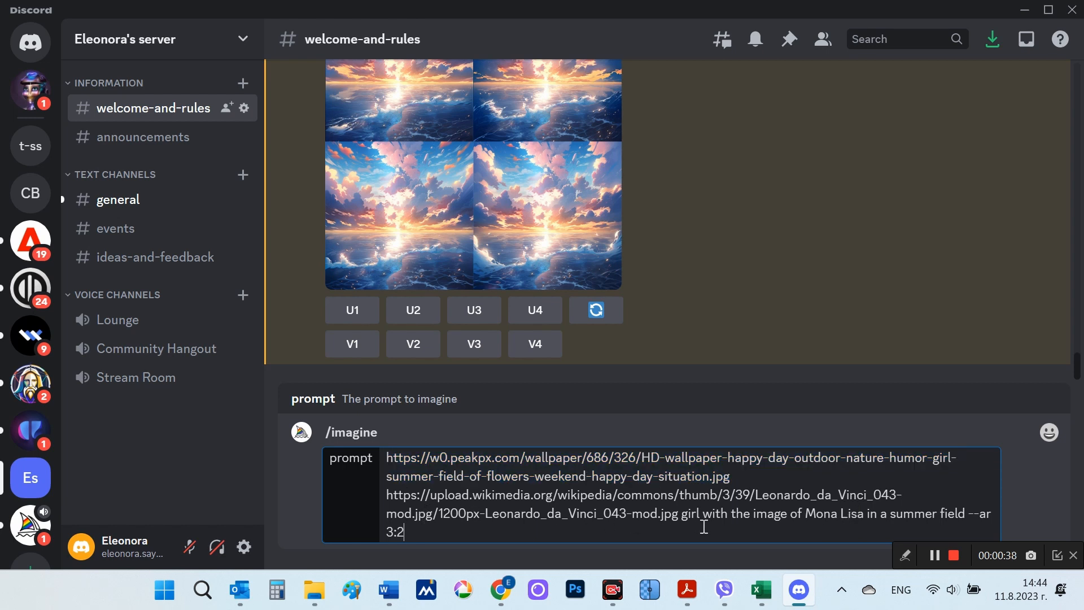
key("Return")
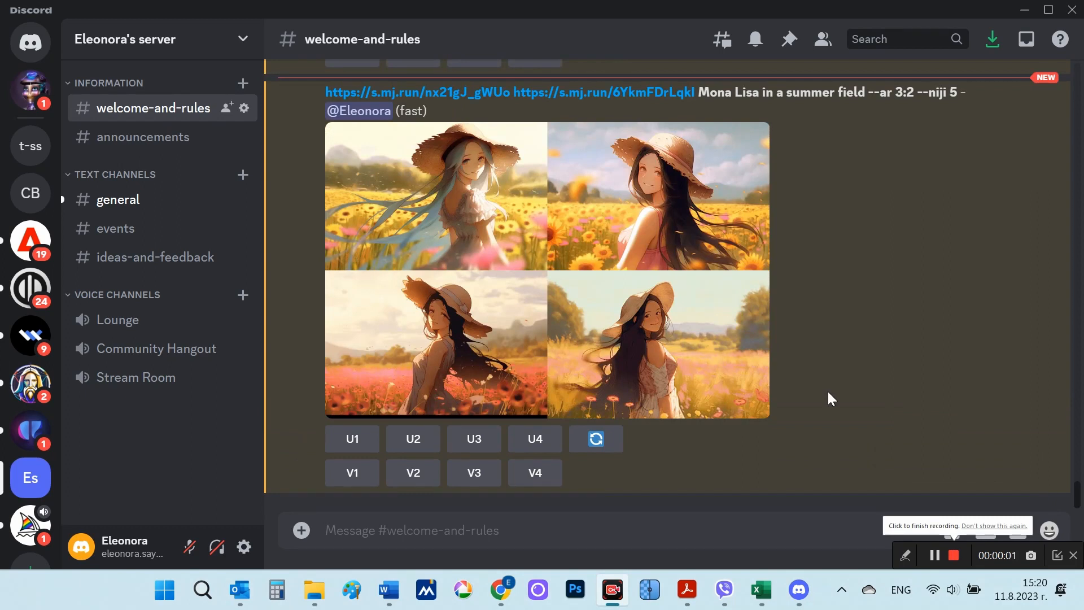
Step: Start an /imagine prompt and fill it with both image links and "Mona Lisa in a summer field --ar 3:2" copied from the Niji 5 result
left_click(474, 530)
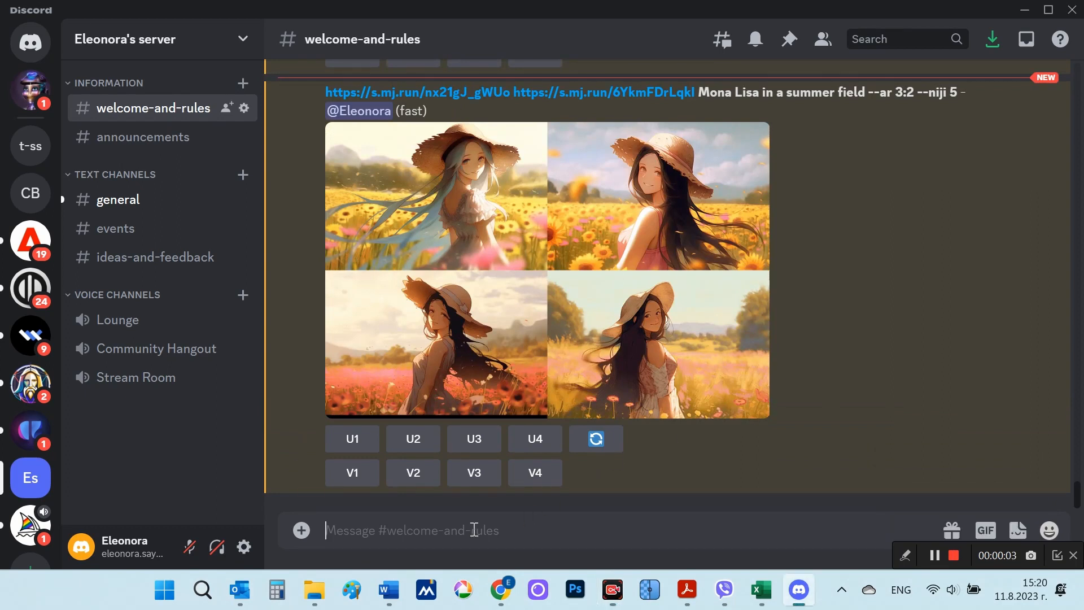
type("/")
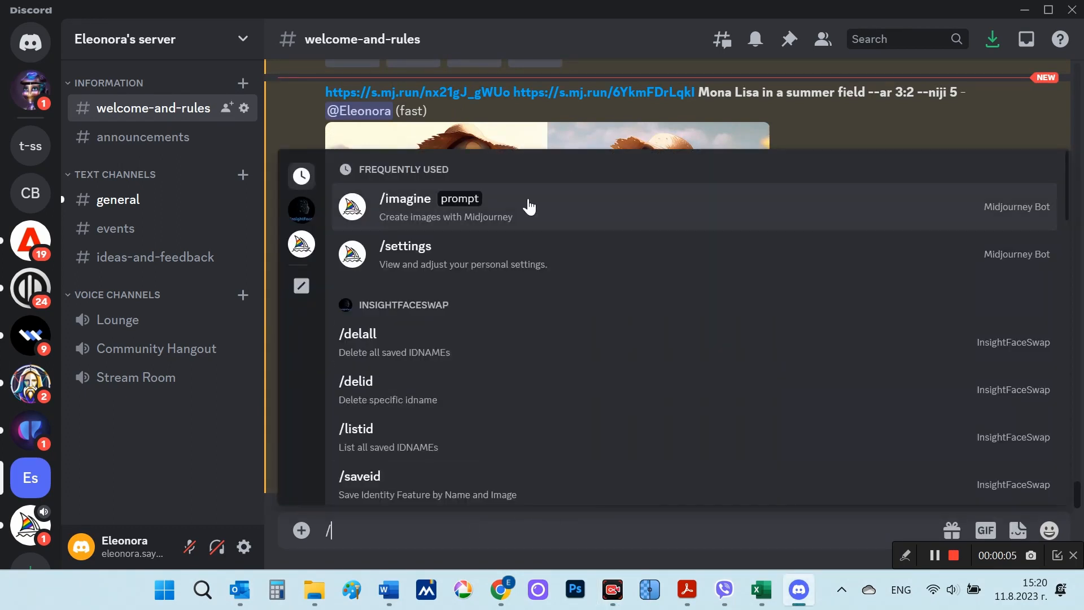
left_click(525, 205)
scroll(452, 123, "up", 2)
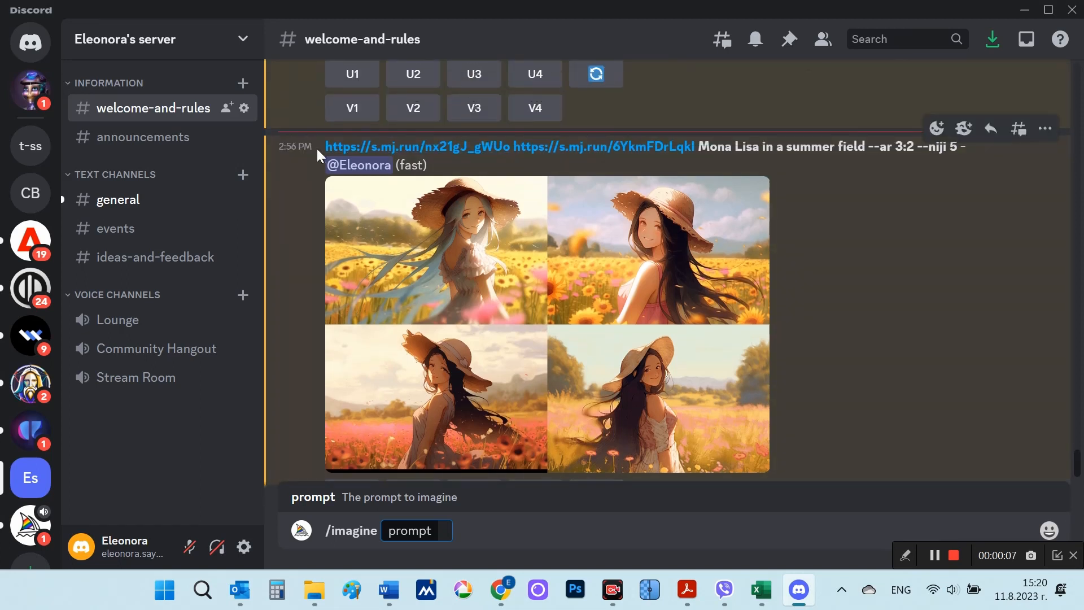
left_click_drag(317, 148, 610, 150)
left_click_drag(839, 164, 917, 146)
key("ctrl+c")
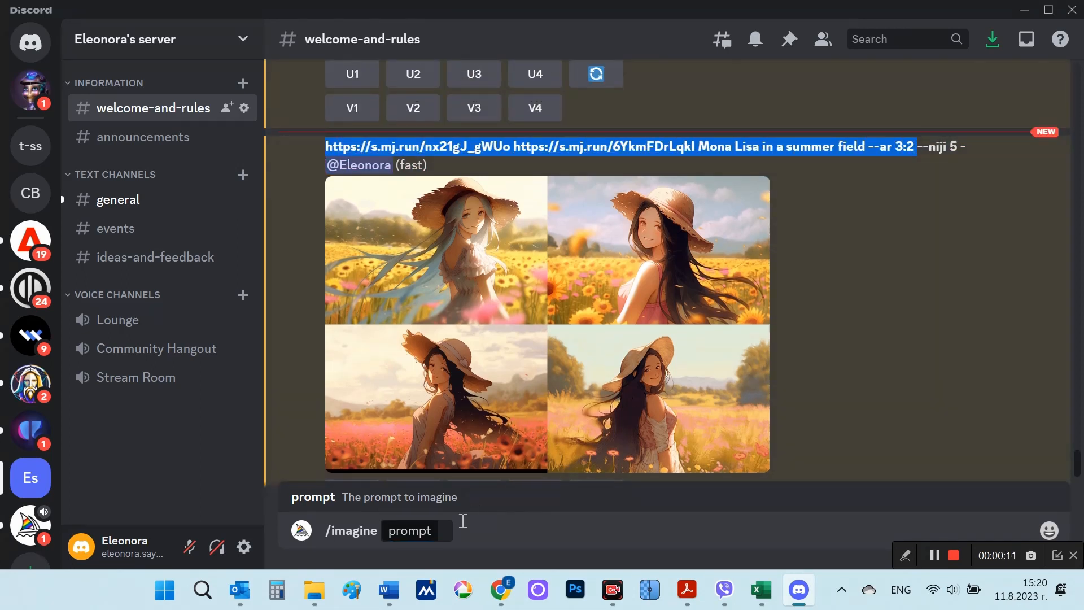
left_click(449, 531)
key("ctrl+v")
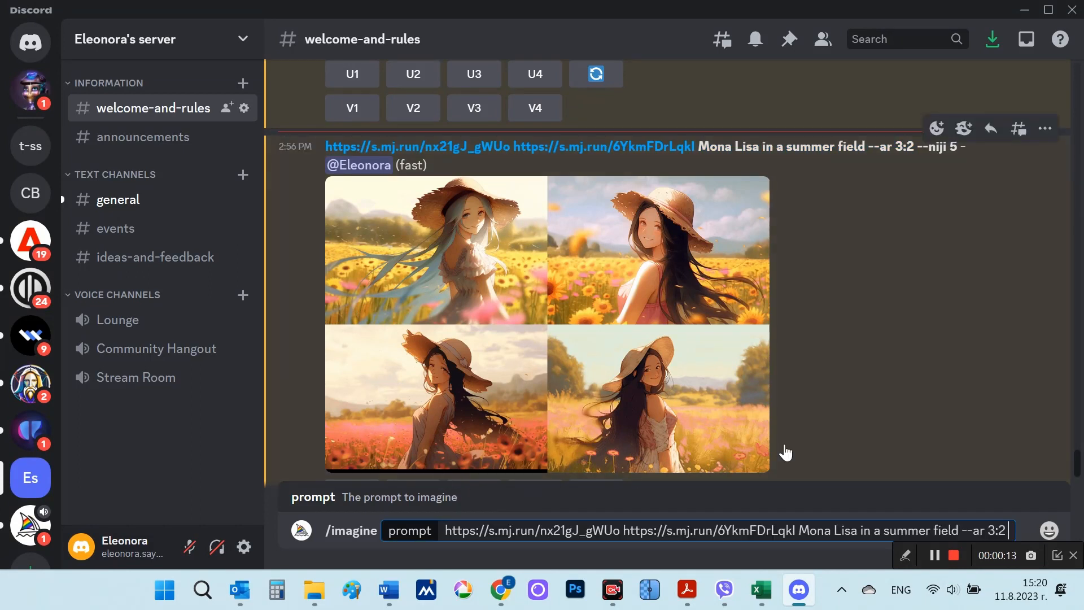
Step: Append --v 5 to the Mona Lisa prompt and submit it
type("--")
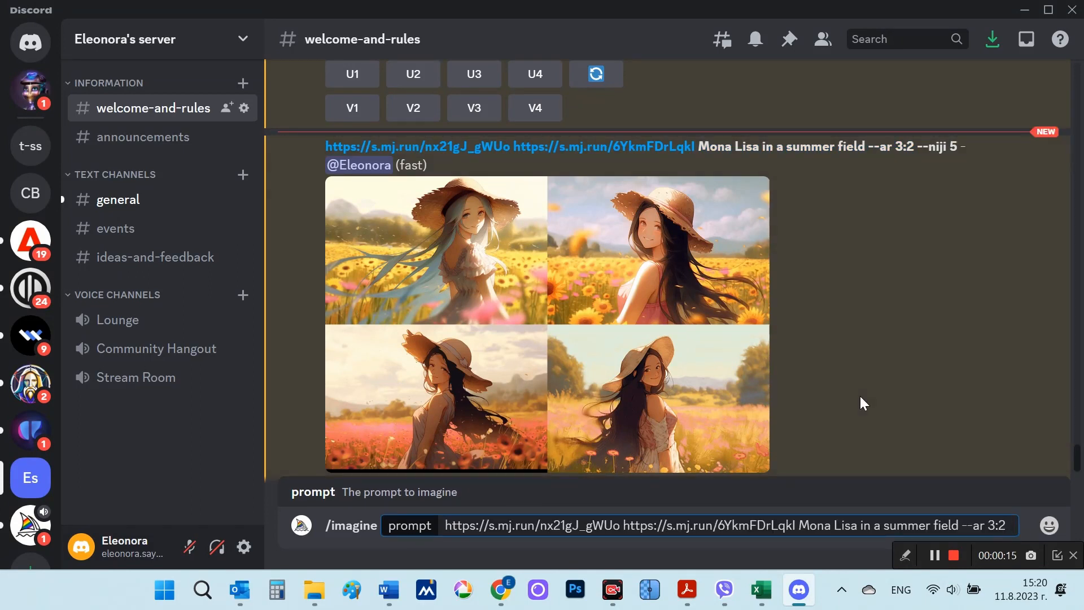
type("v 5")
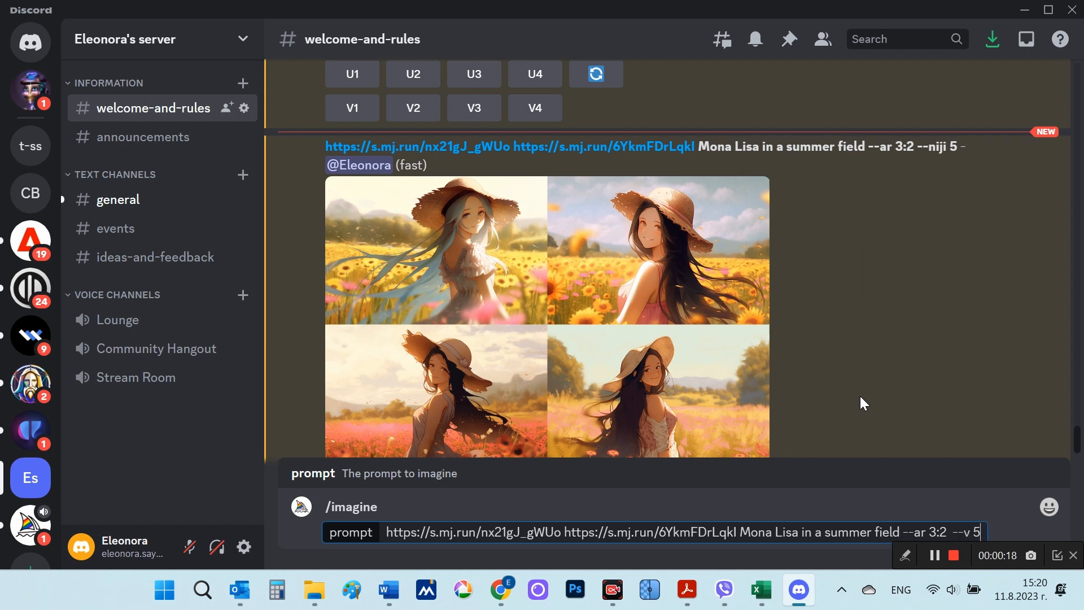
key("Return")
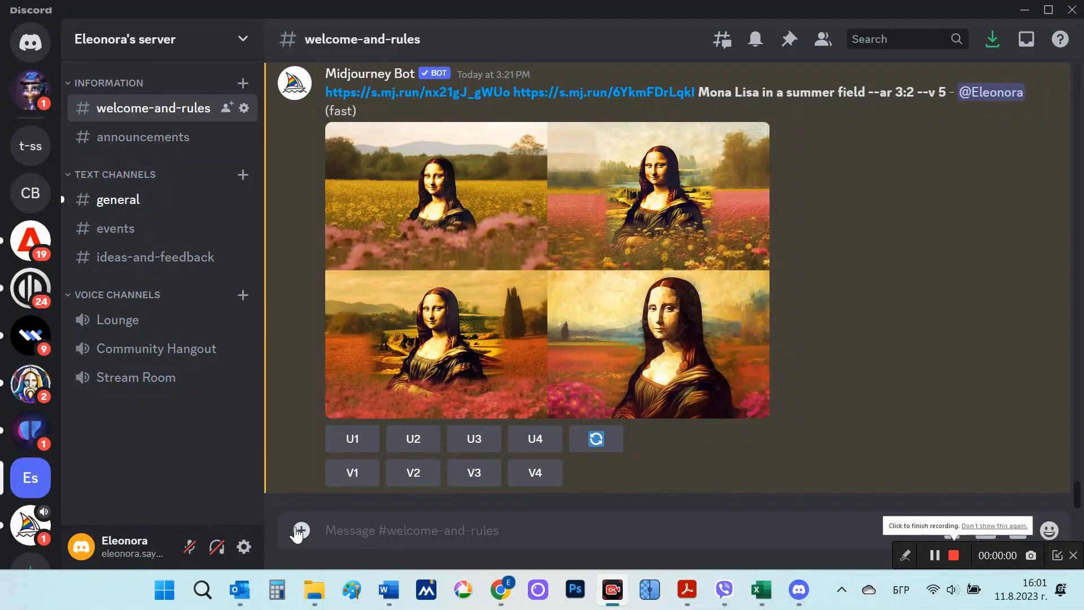
Step: Upload the ballerina painting 9e18c2ee7299d1f30449c30ea4b1420a from the Desktop folder 111 and send it to the channel
left_click(300, 530)
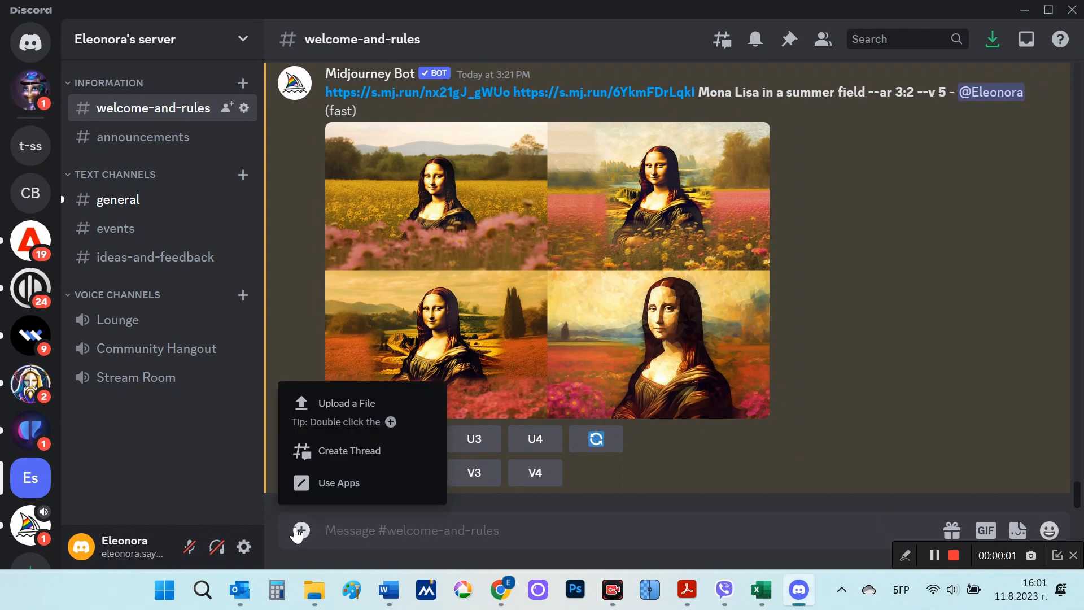
left_click(300, 531)
left_click(299, 531)
left_click(344, 412)
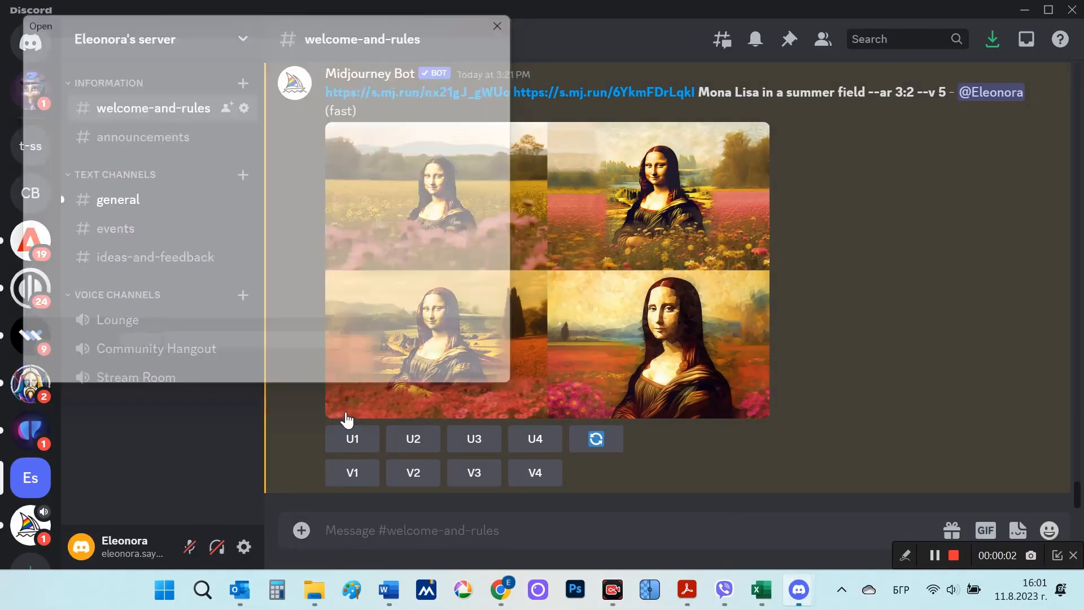
double_click(198, 143)
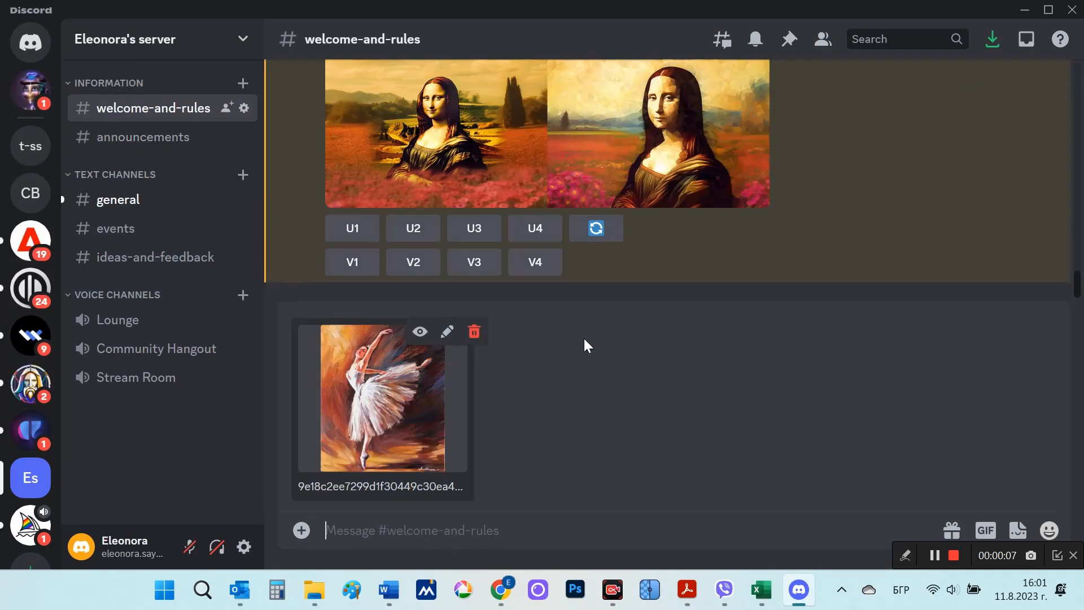
key("Return")
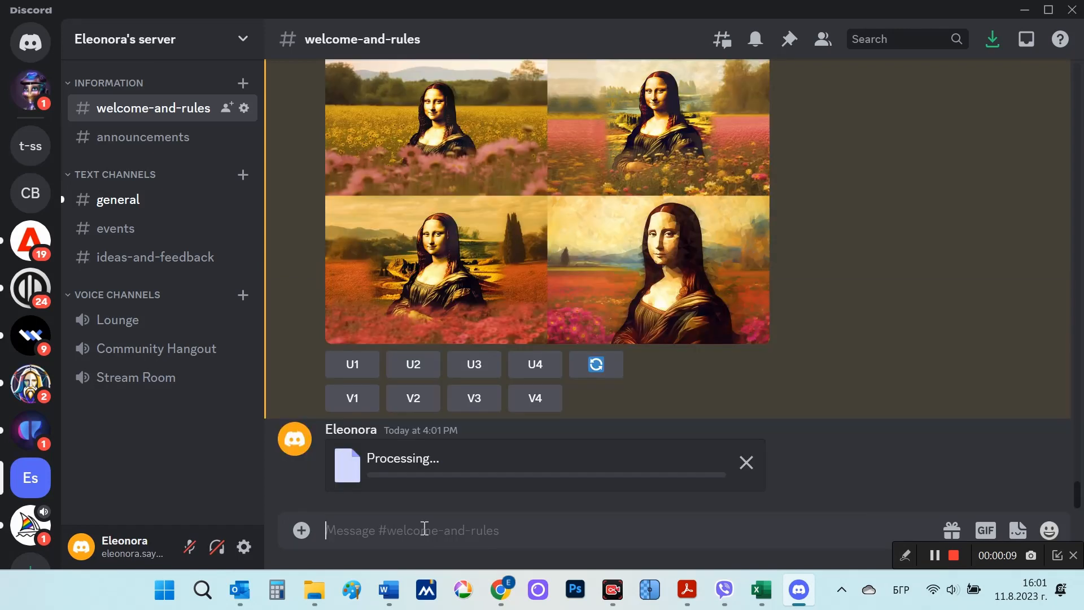
left_click(302, 529)
left_click(327, 417)
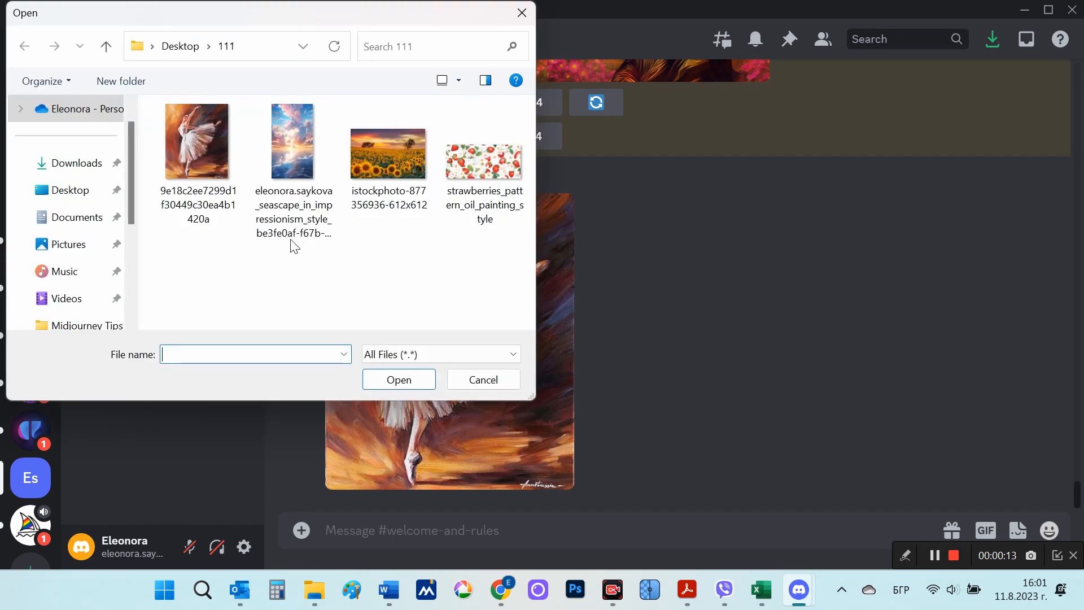
double_click(402, 148)
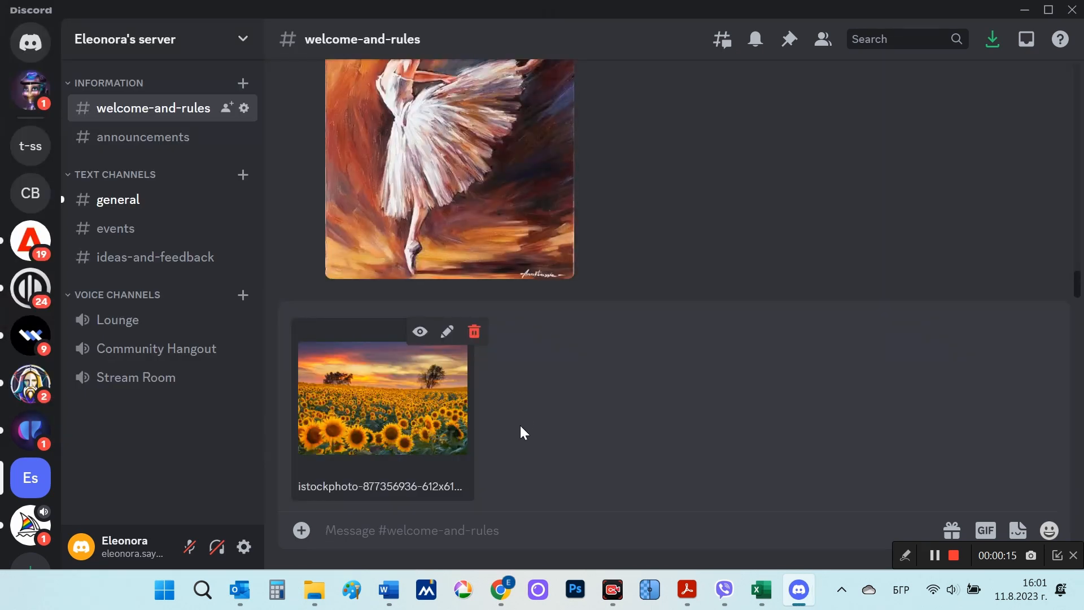
key("Return")
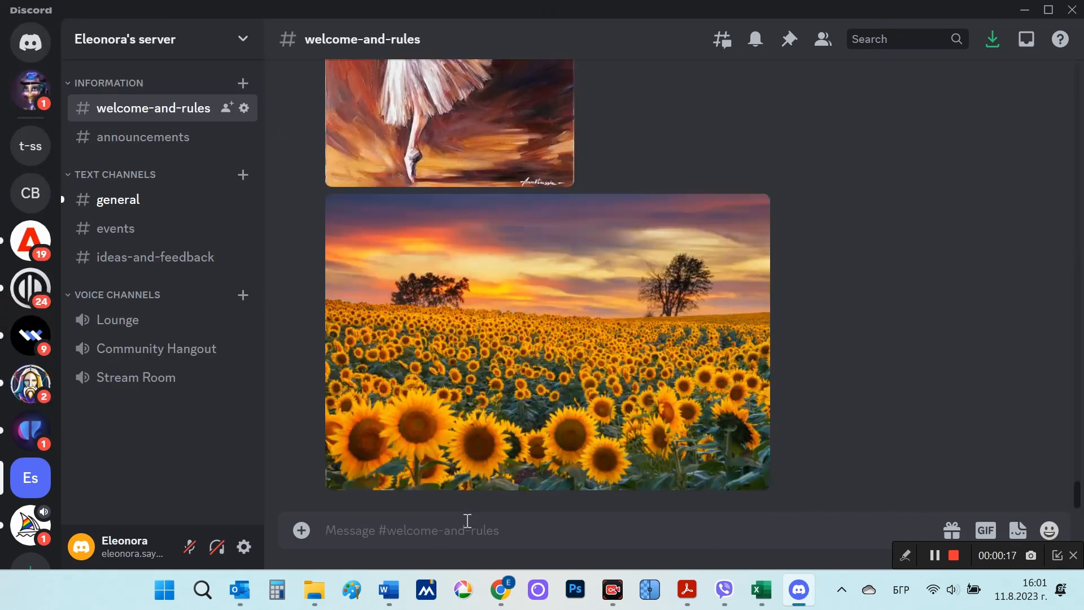
Step: Copy the uploaded ballerina painting's link and paste it into a new /imagine prompt
scroll(571, 437, "up", 4)
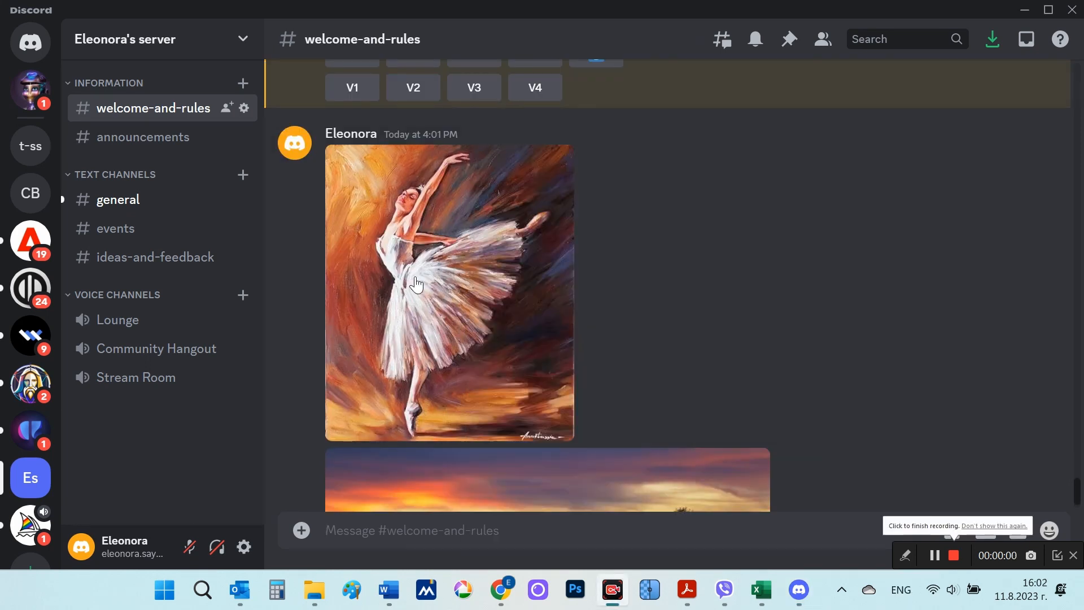
right_click(416, 284)
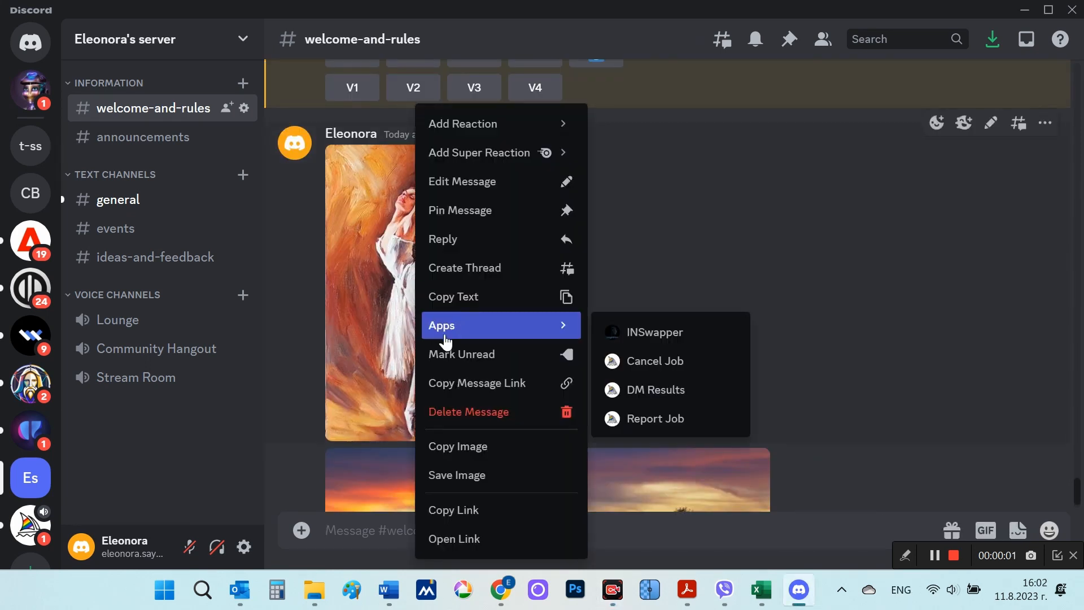
left_click(441, 512)
scroll(591, 409, "down", 5)
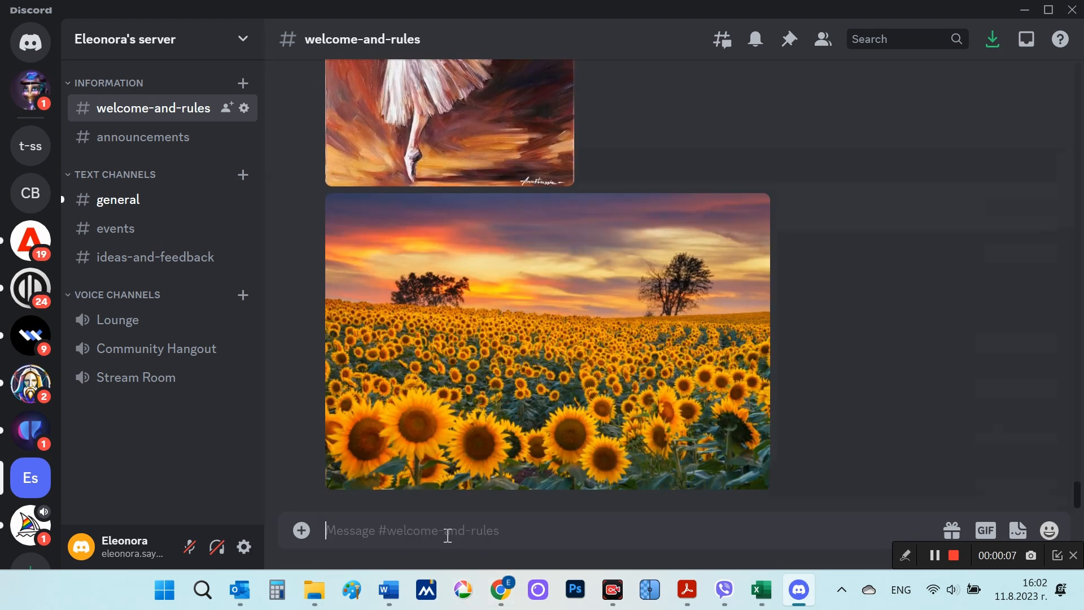
type("/")
left_click(550, 209)
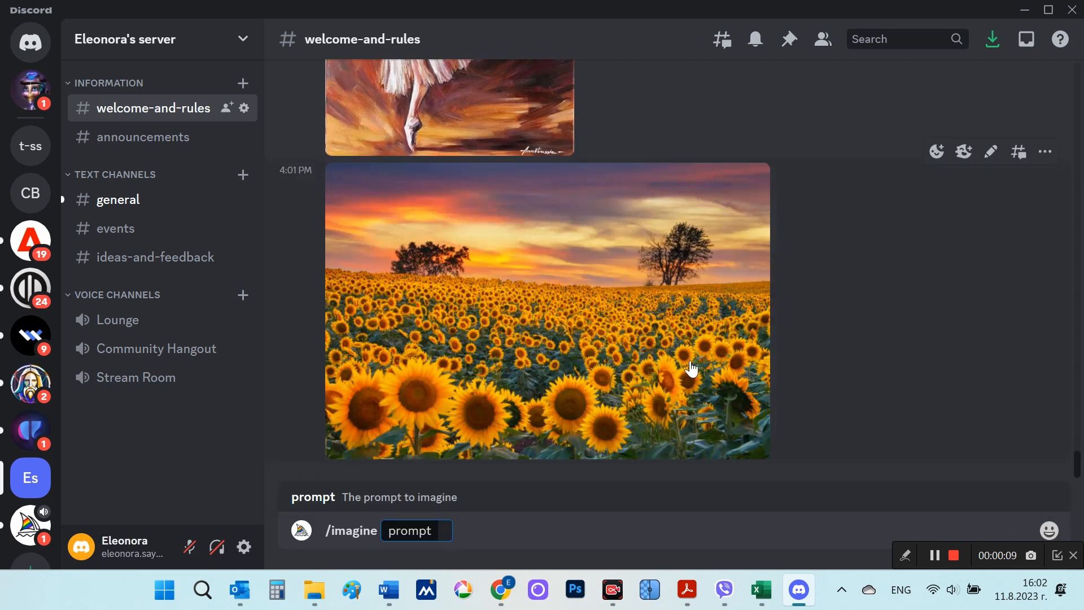
key("ctrl+v")
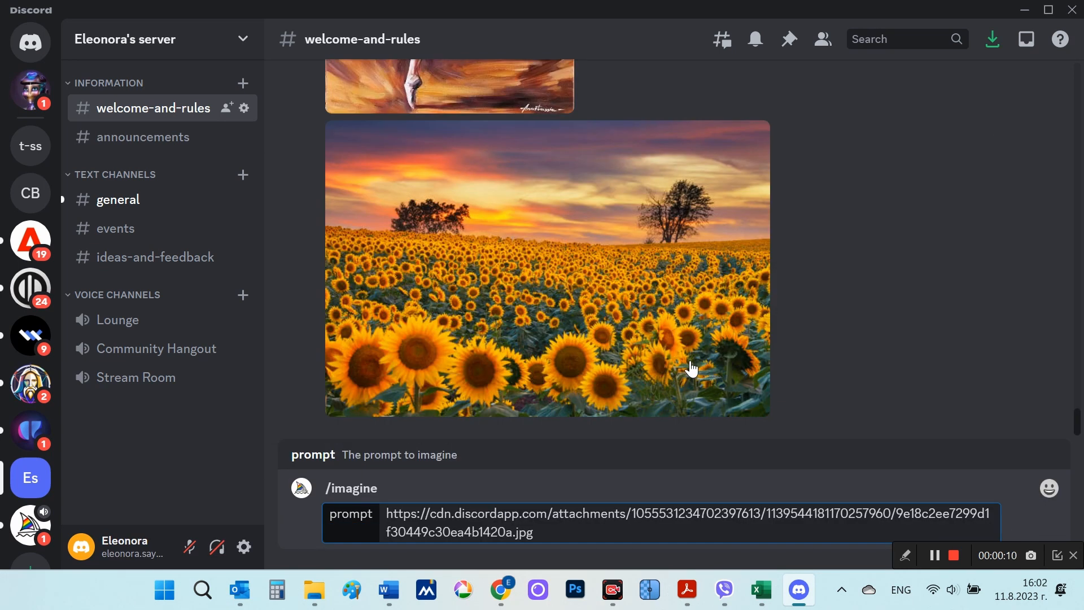
Step: Add the sunflower-field photo's link and --ar 3:2 after the ballerina link, and submit the prompt
right_click(584, 283)
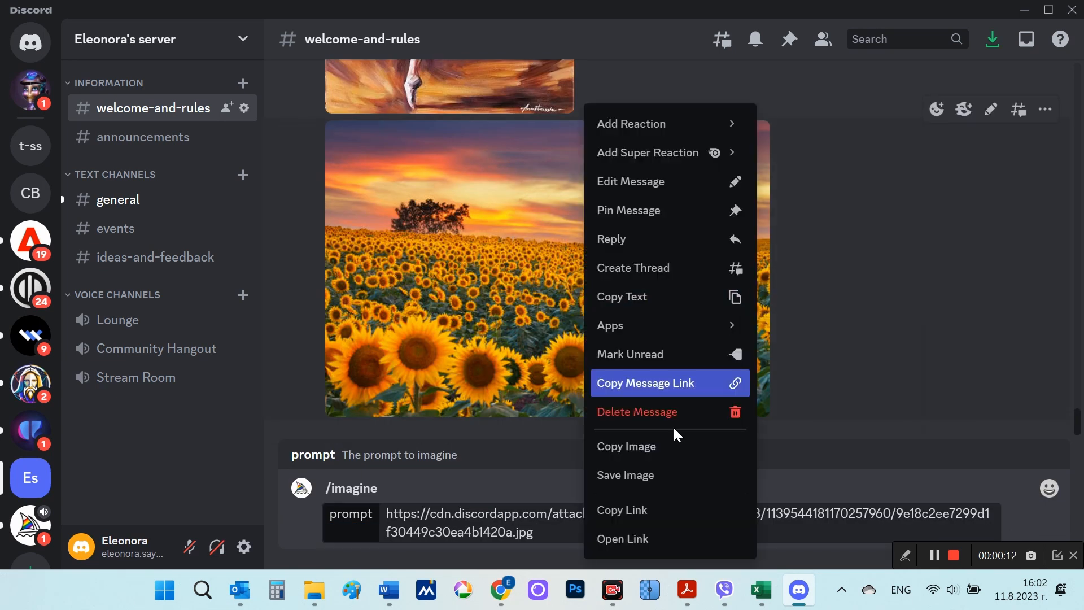
left_click(658, 510)
left_click(595, 534)
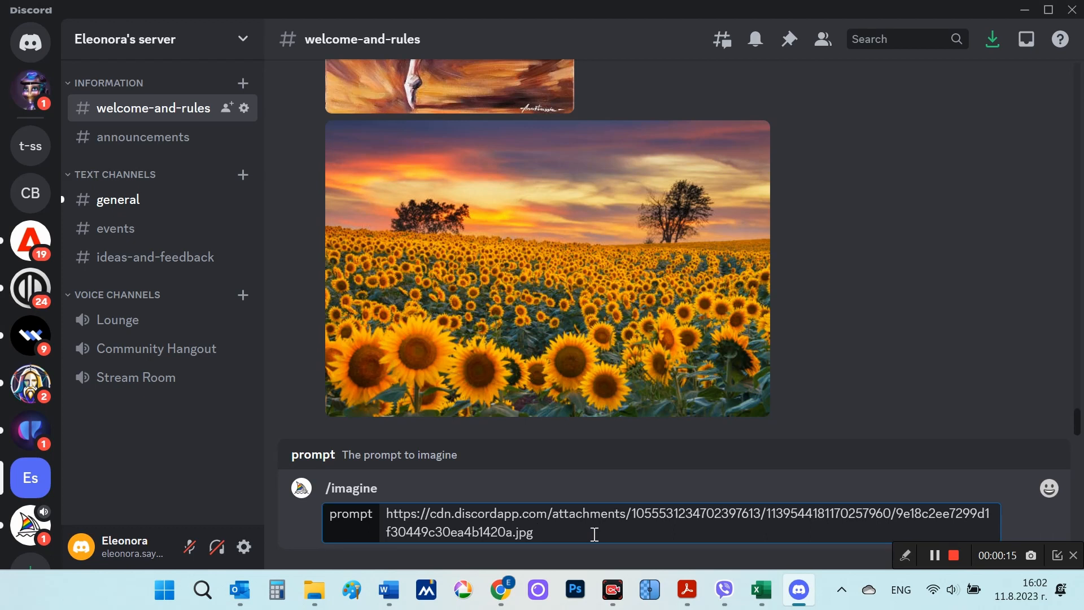
key("ctrl+v")
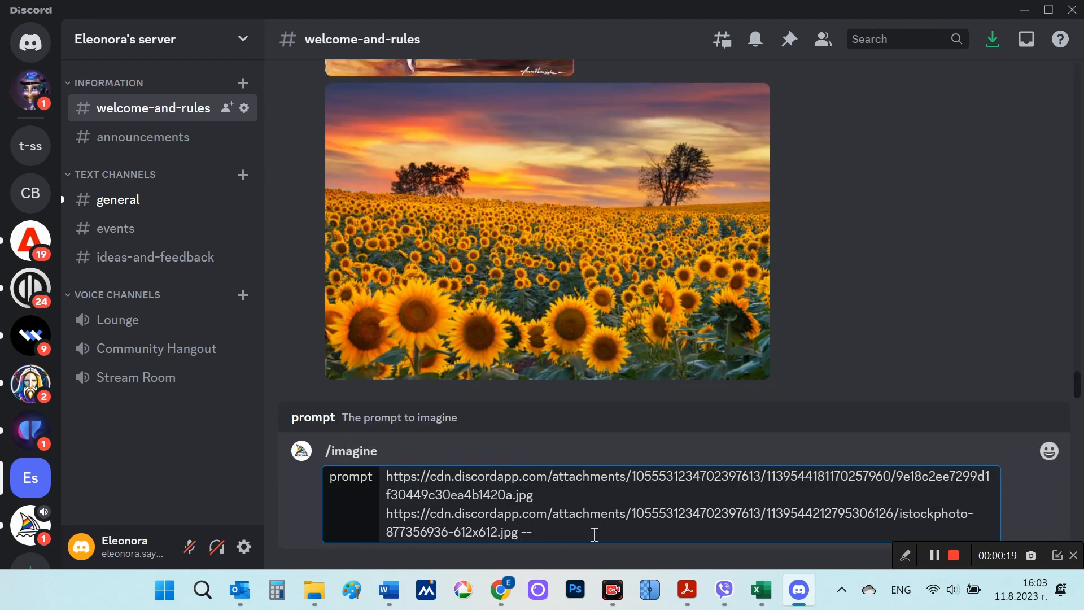
type("--ar 3:2")
key("Return")
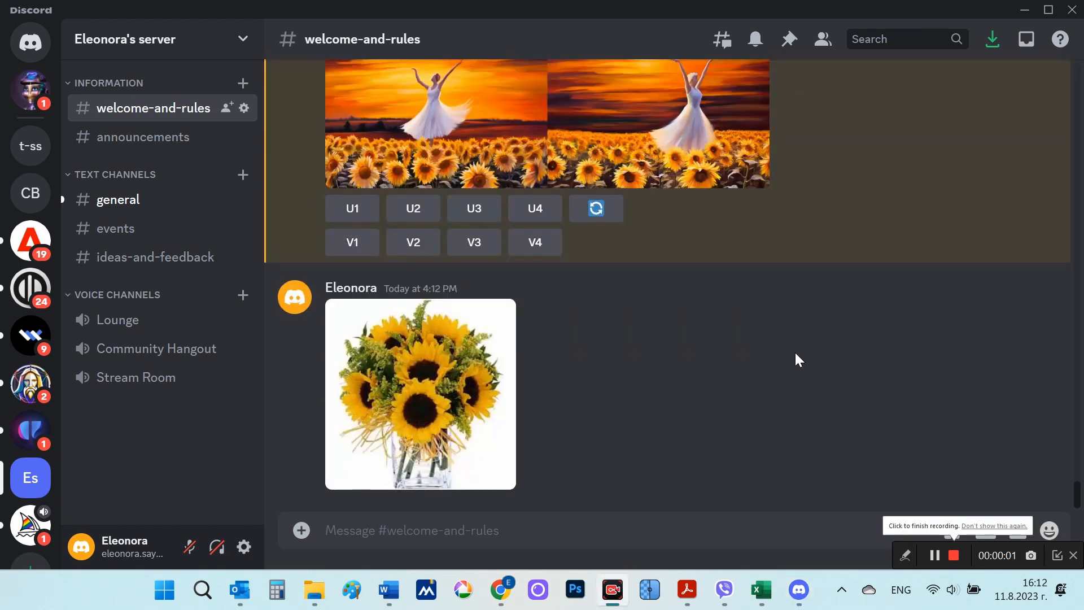
Step: Start a new /imagine prompt with the copied link of the sunflower bouquet image, sunflowers.jpg
left_click(506, 539)
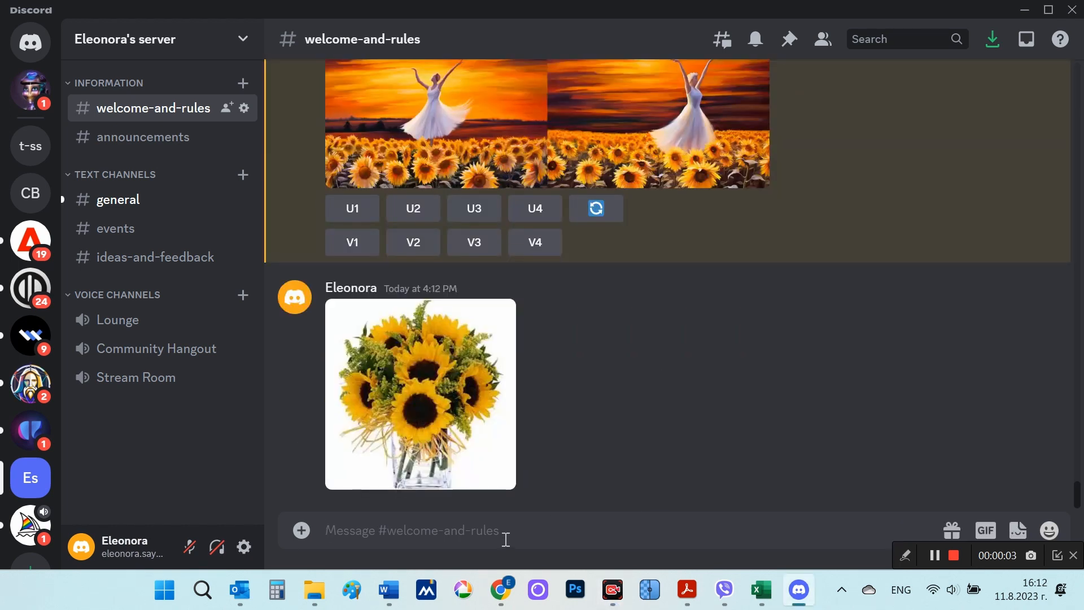
type("/")
left_click(508, 219)
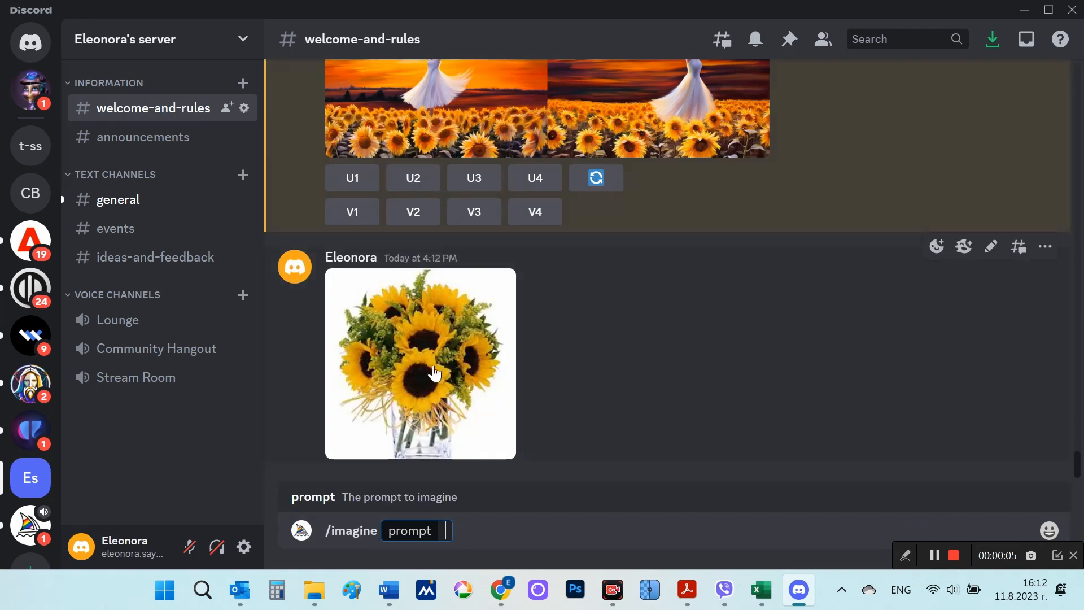
right_click(417, 388)
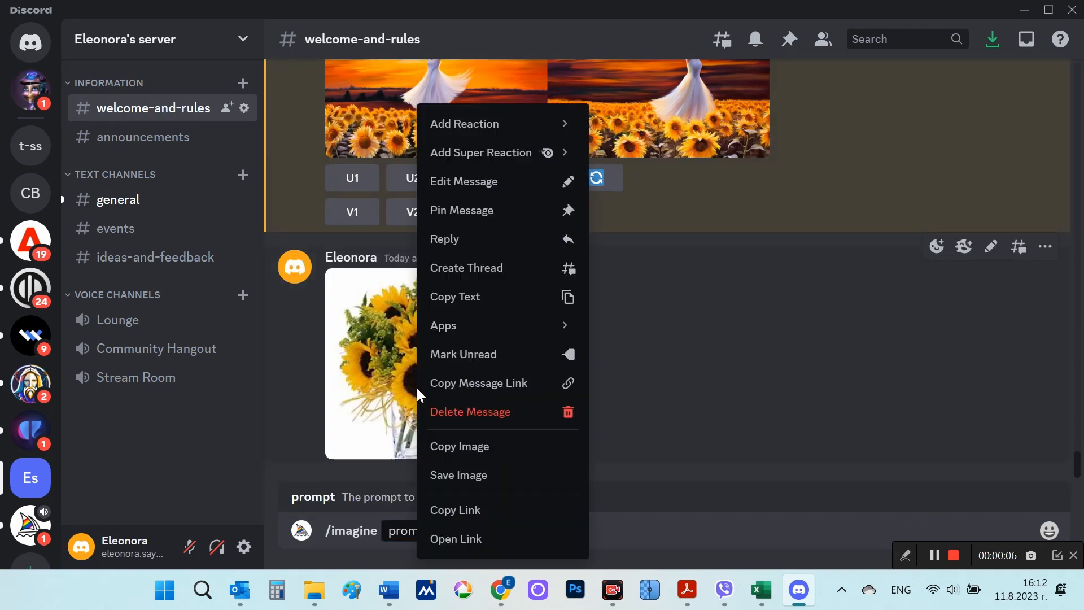
left_click(462, 510)
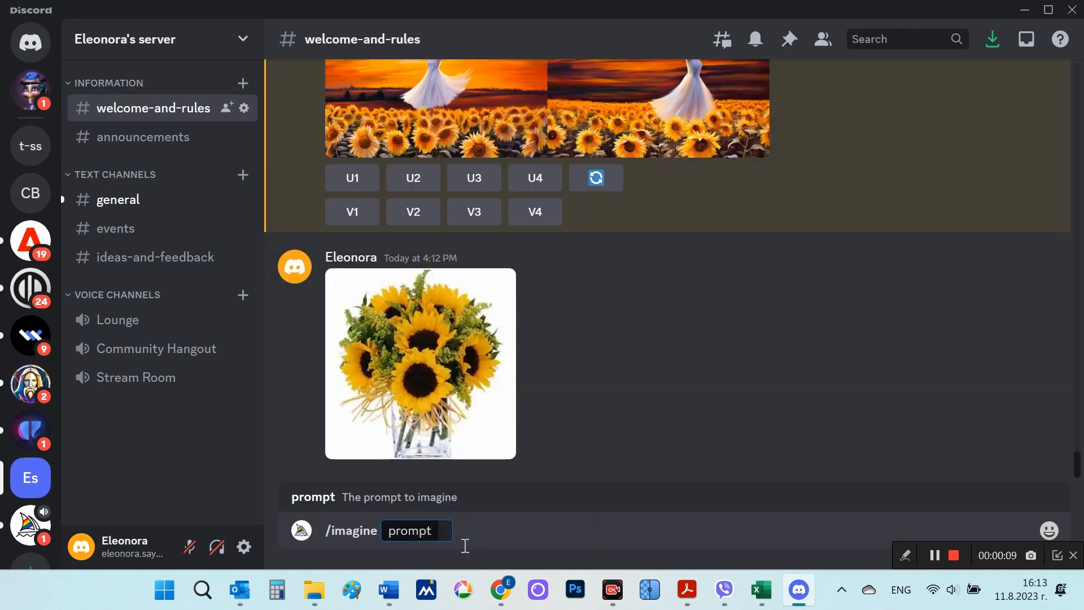
key("ctrl+v")
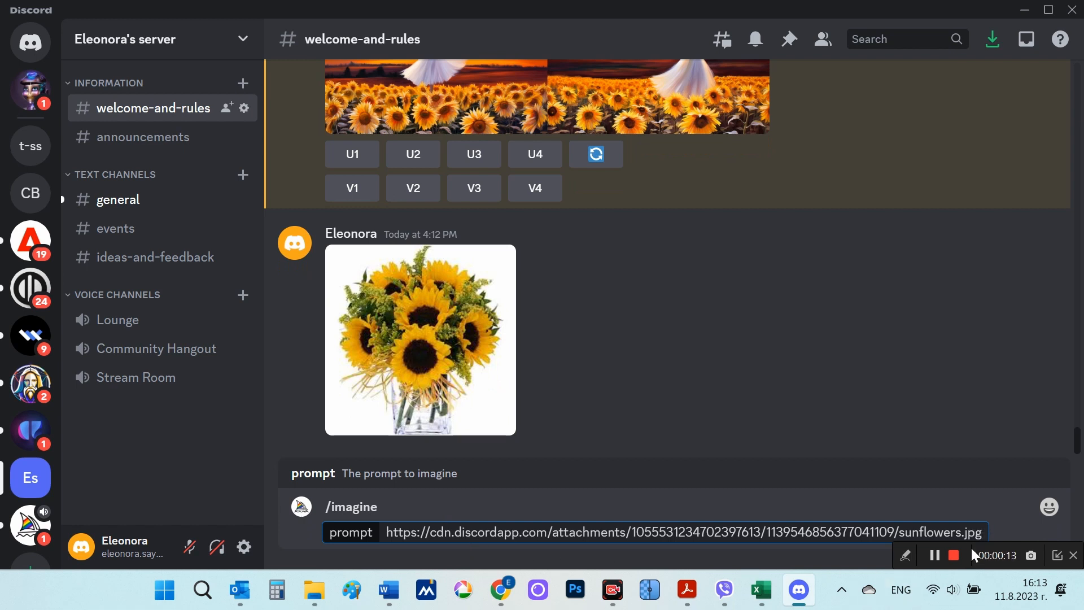
left_click(954, 556)
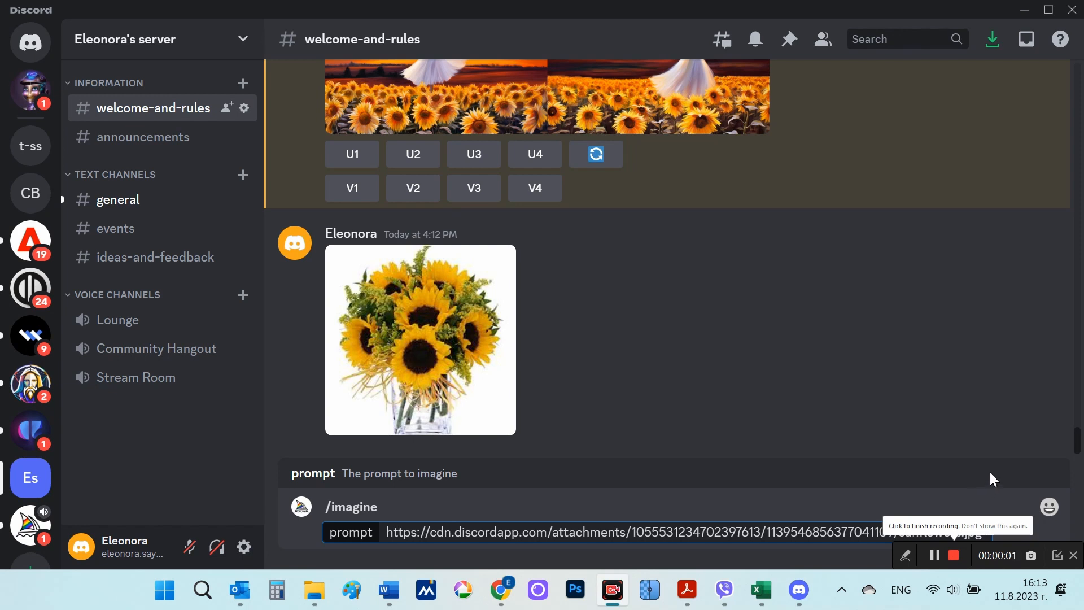
Step: Add "imagine prompt, birthday cake" after the sunflowers.jpg link and submit the prompt
left_click(992, 522)
key("ctrl+v")
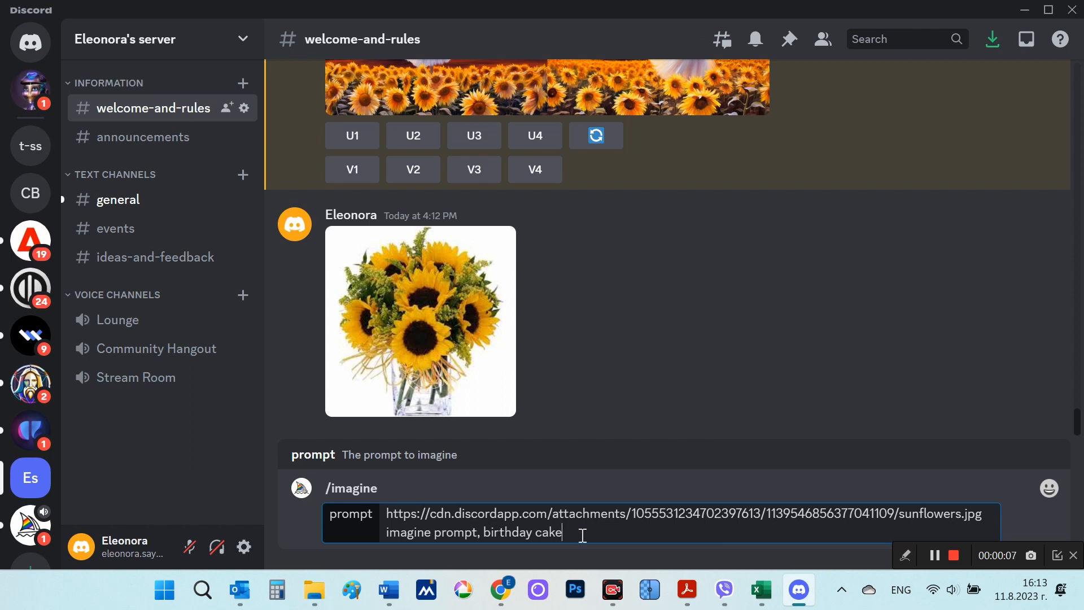
key("Return")
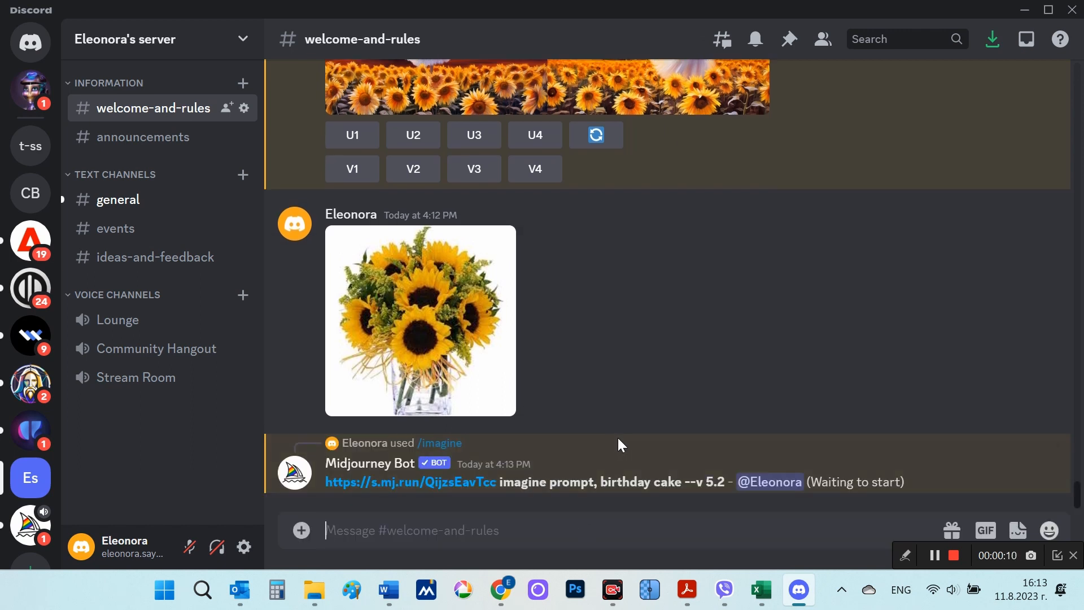
Step: Deselect the prompt text and view the sunflower birthday cake grid enlarged
left_click(956, 554)
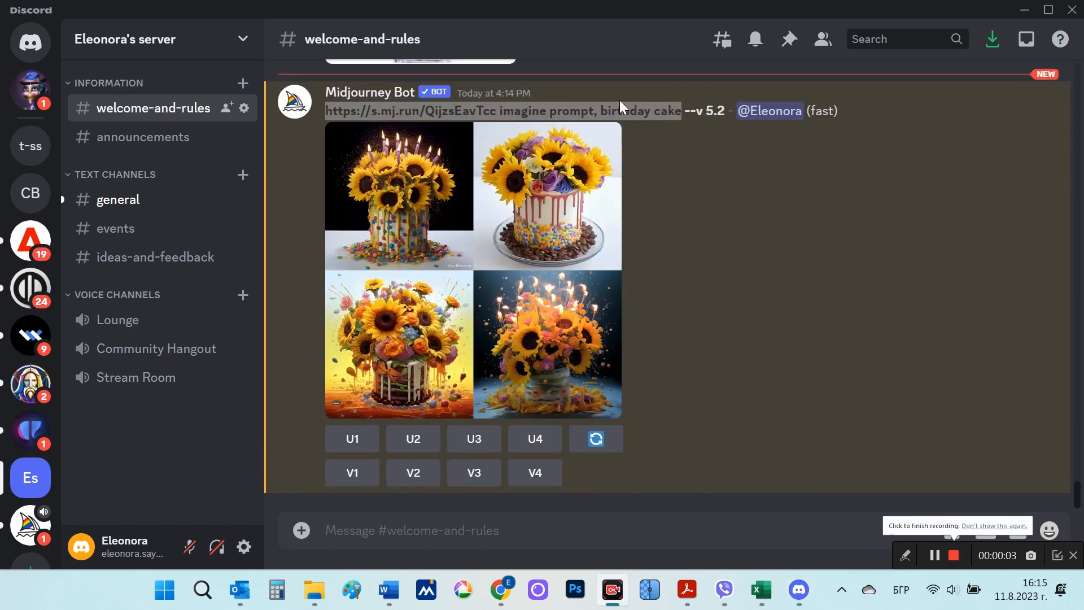
left_click(695, 144)
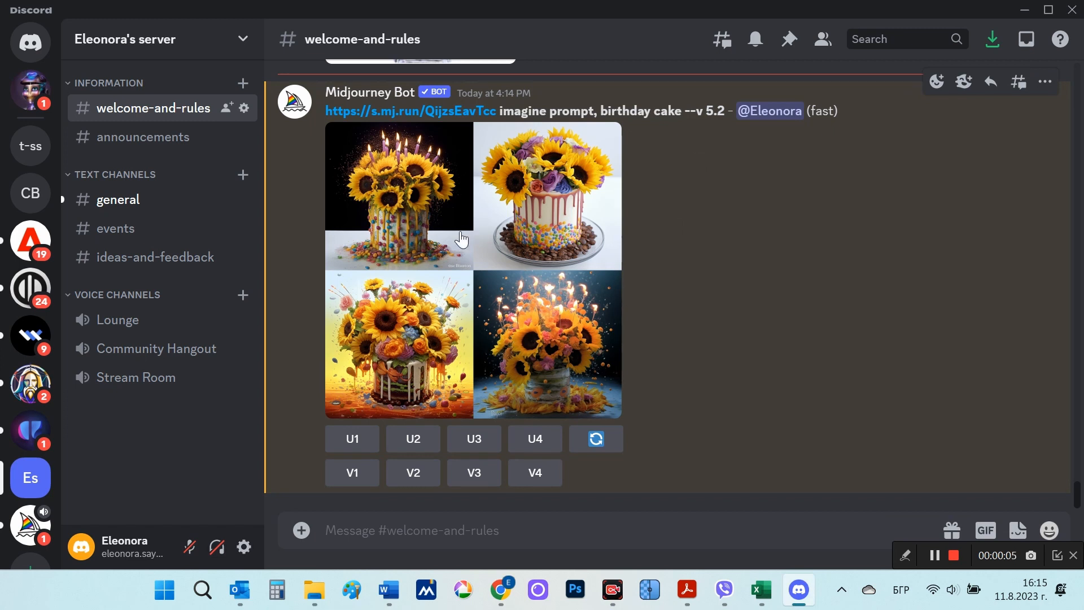
left_click(533, 286)
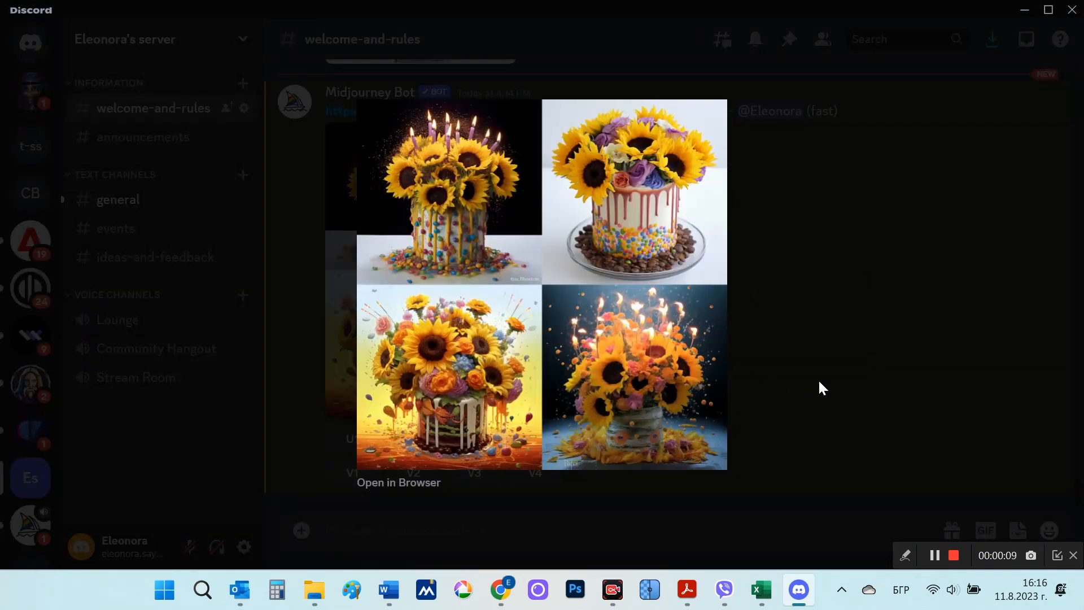
Step: Close the enlarged grid and enter a new /imagine prompt for the sunflower birthday cake with --iw .5
left_click(831, 371)
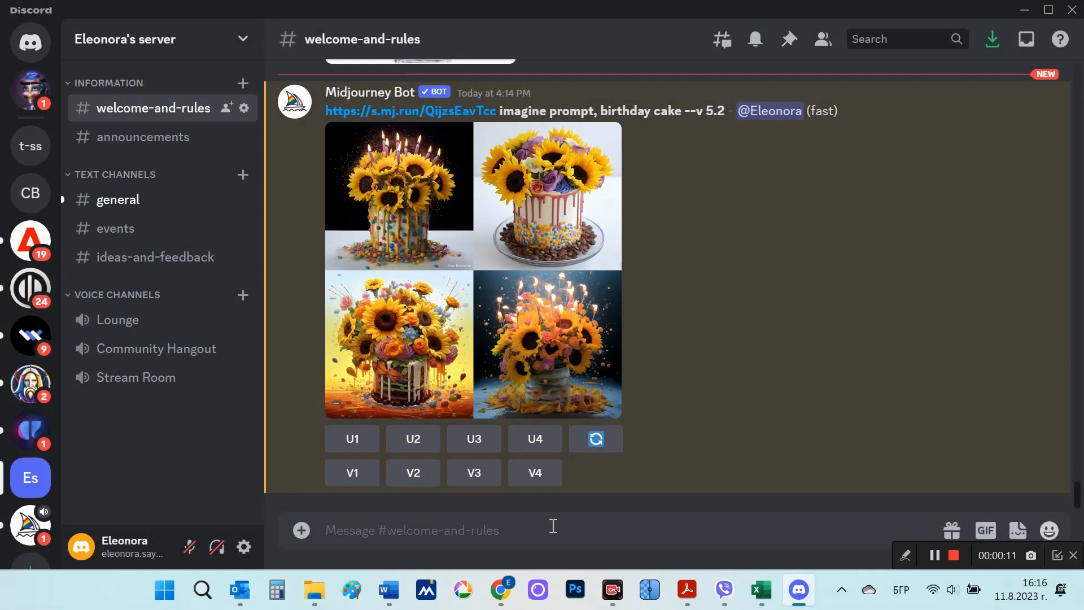
key("alt+shift")
type("/")
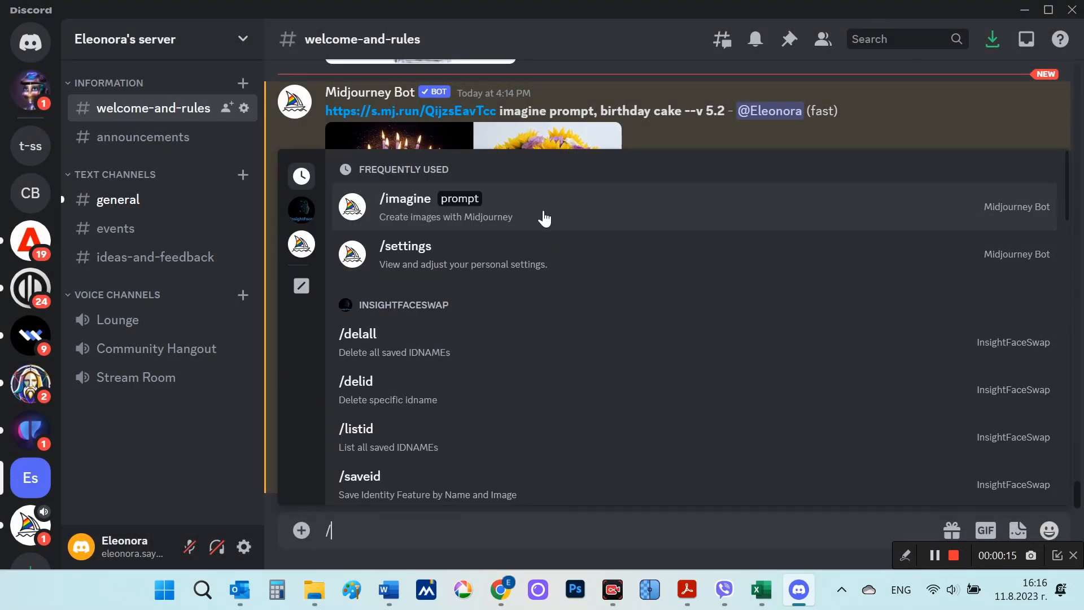
left_click(545, 218)
key("ctrl+v")
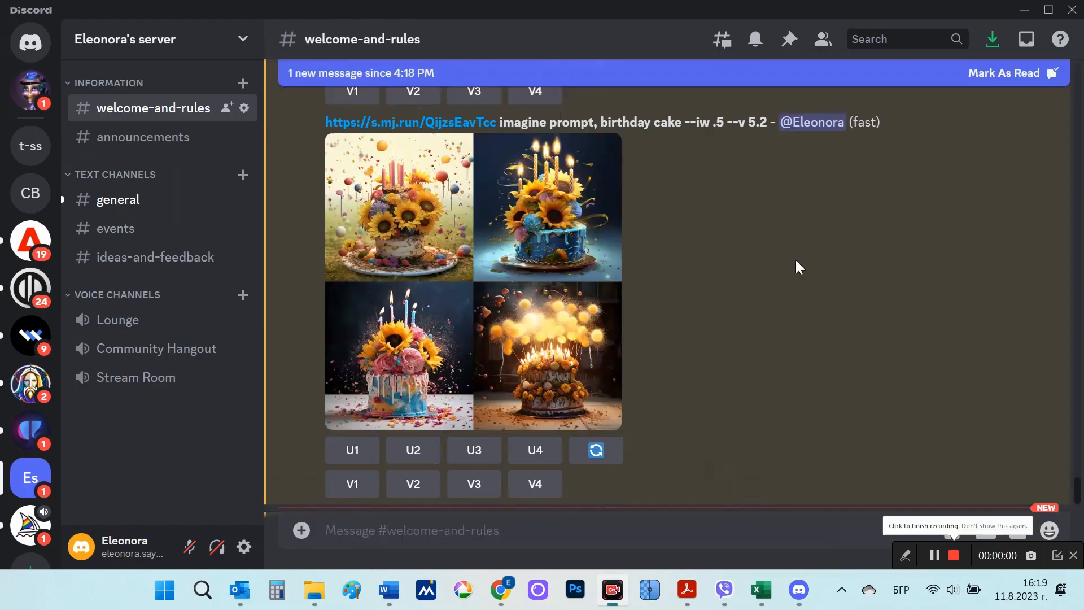
Step: Highlight the --iw .5 parameter and view both sunflower birthday cake grids generated with it at enlarged size
left_click_drag(691, 122, 725, 122)
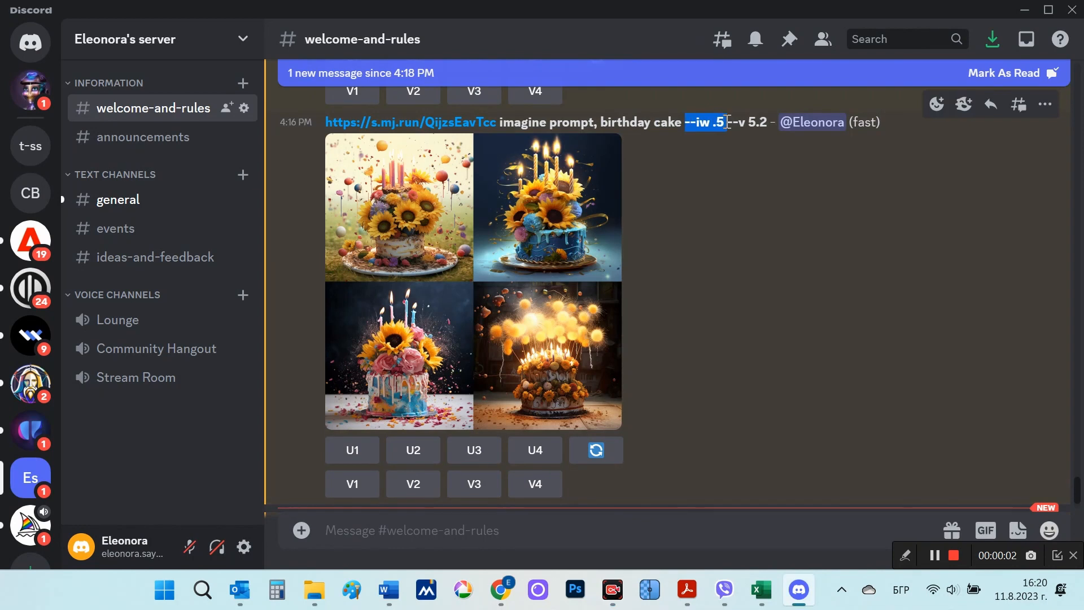
left_click(609, 295)
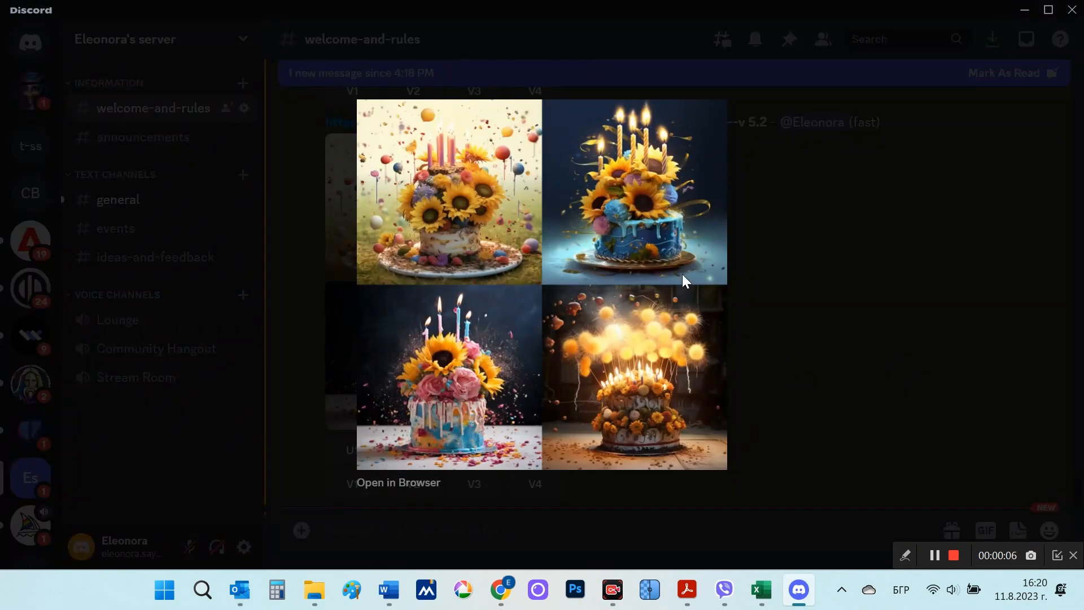
left_click(783, 347)
scroll(727, 248, "down", 5)
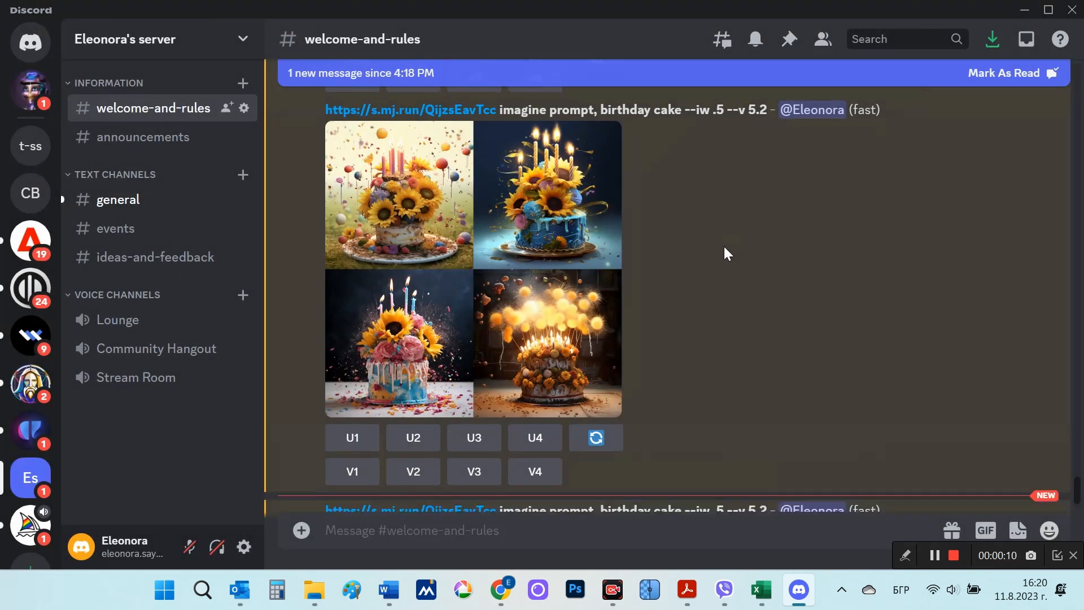
scroll(724, 246, "down", 3)
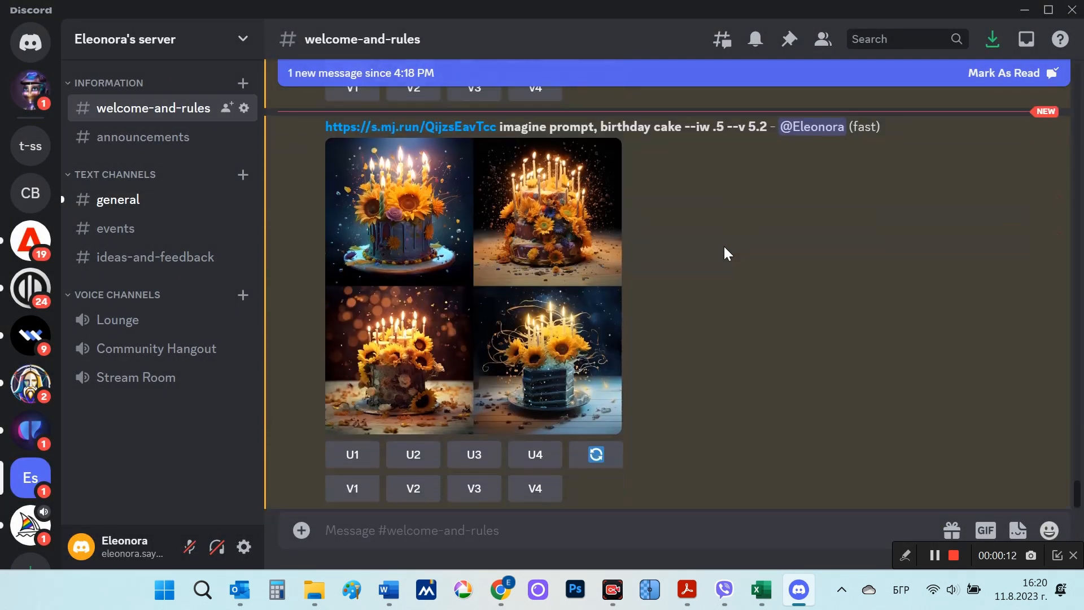
left_click(495, 362)
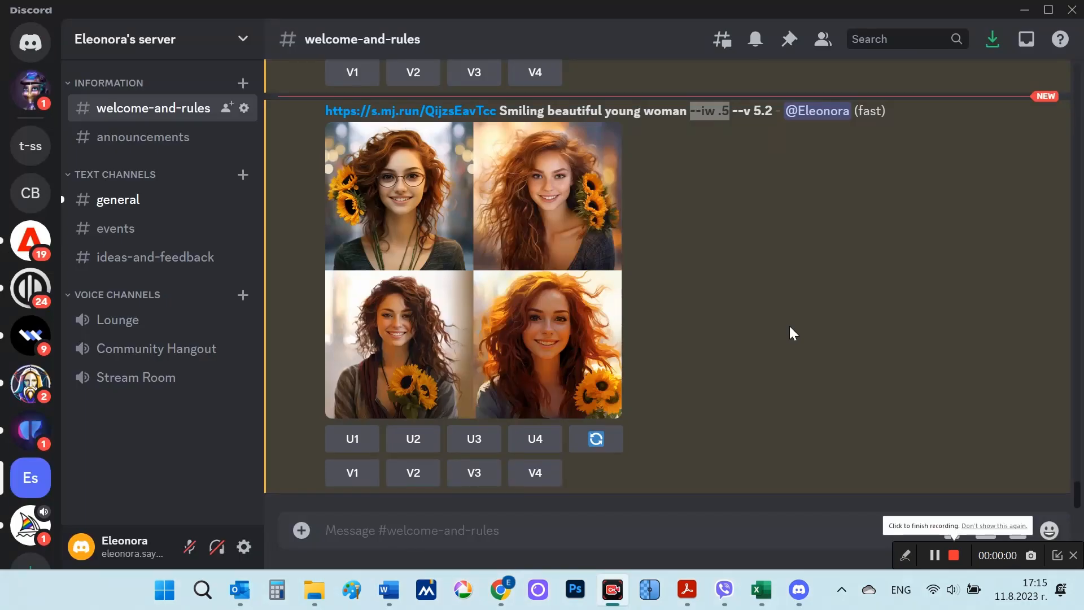
left_click(790, 327)
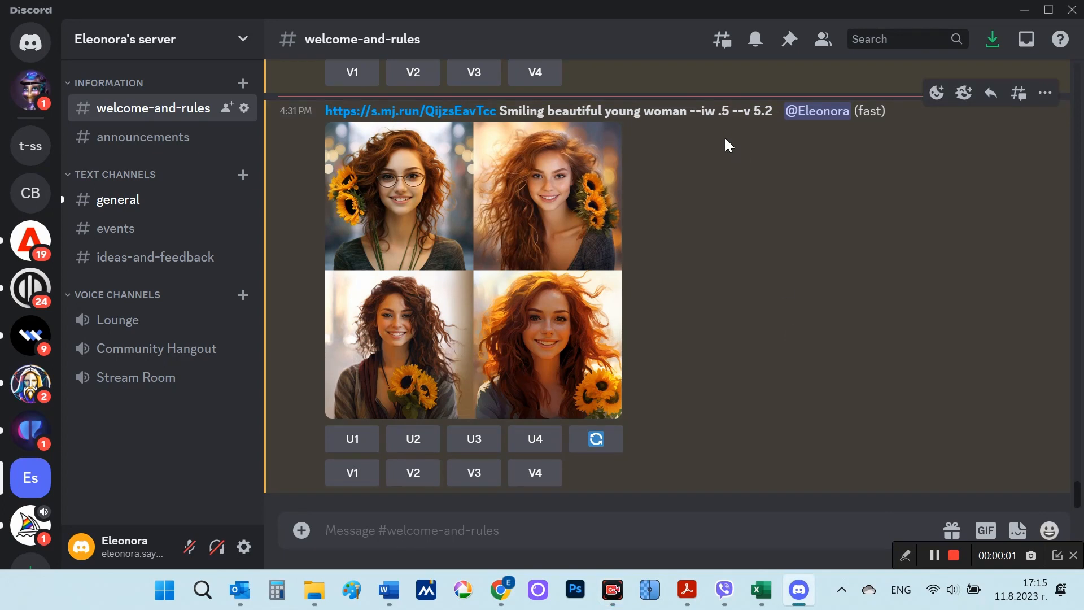
Step: Compare the enlarged "Smiling beautiful young woman" grids for --iw .5 and --iw 2, highlighting the image weight in each prompt
left_click_drag(733, 111, 690, 113)
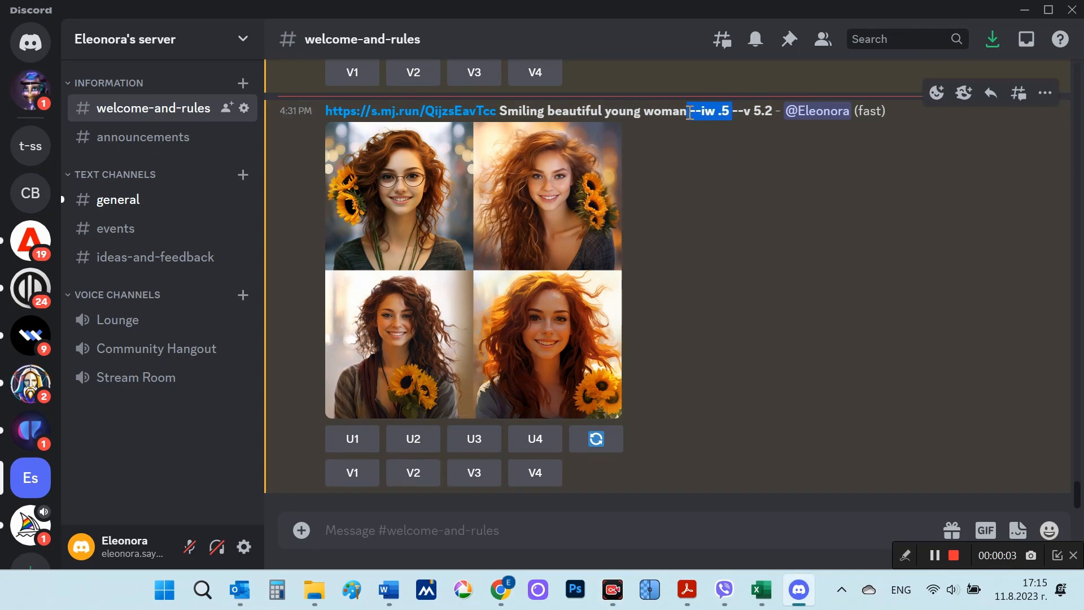
left_click(548, 252)
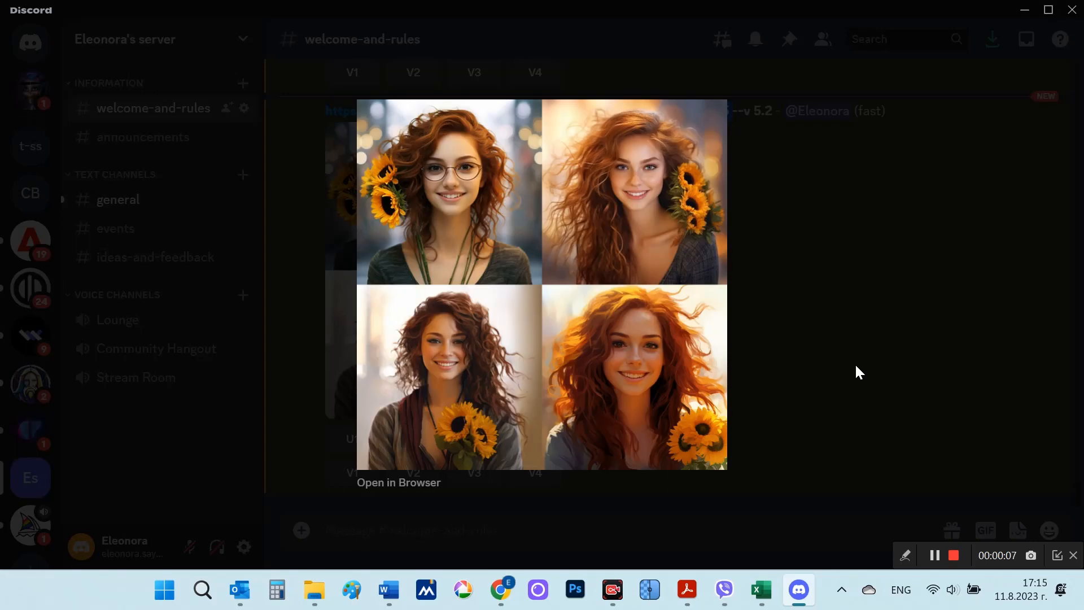
left_click(857, 368)
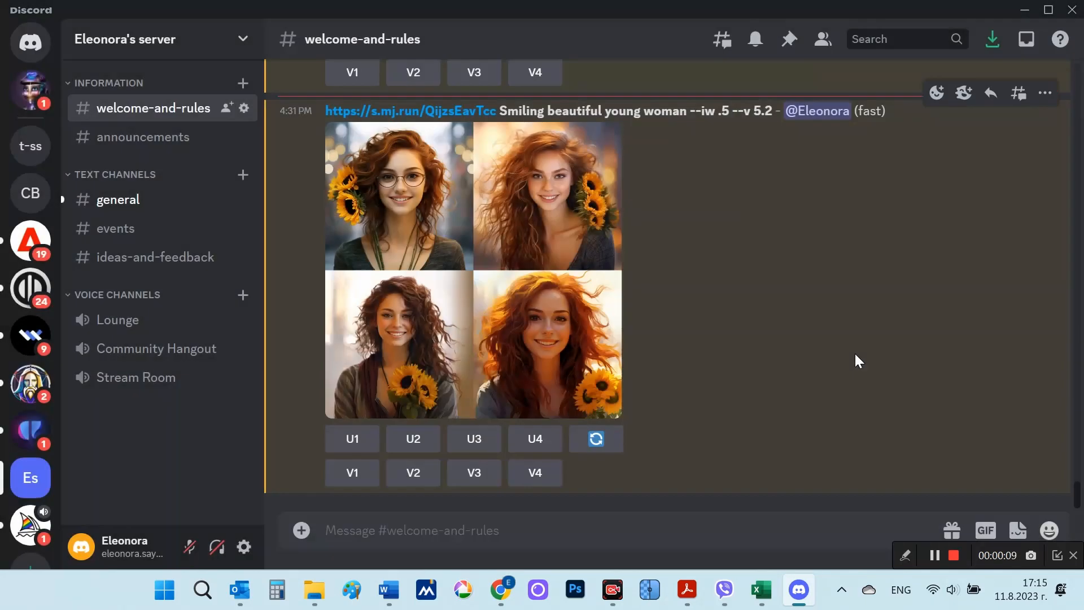
scroll(854, 353, "up", 1)
left_click_drag(727, 219, 683, 221)
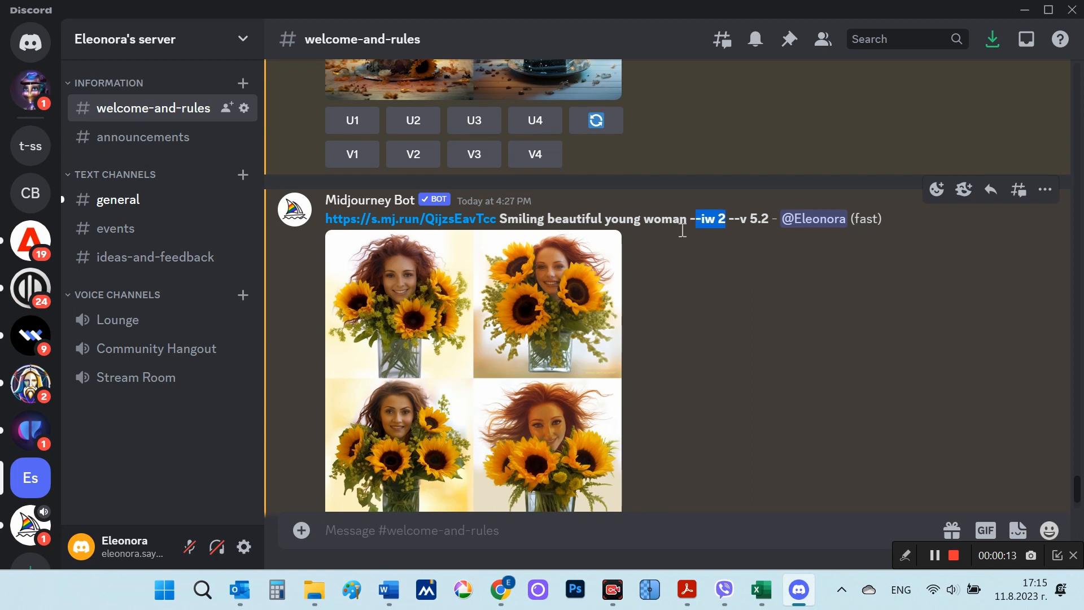
left_click(553, 358)
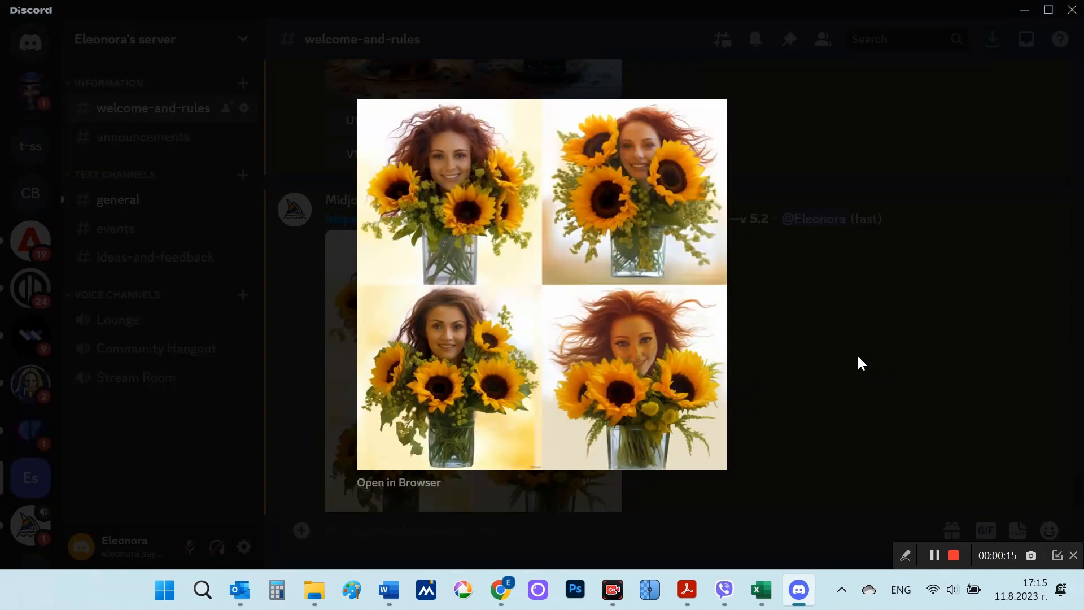
left_click(856, 353)
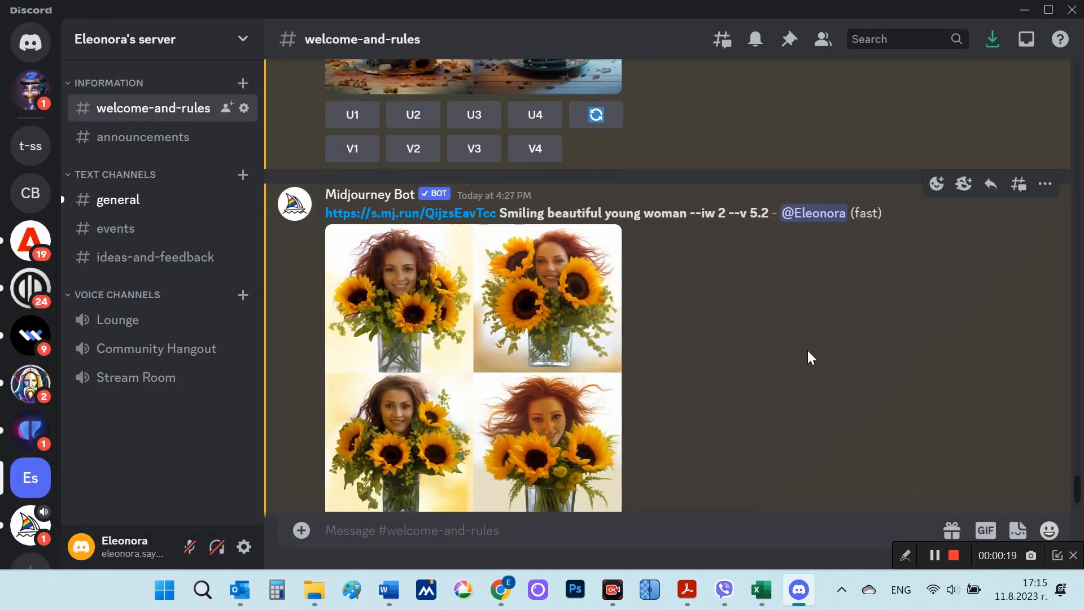
scroll(859, 402, "up", 7)
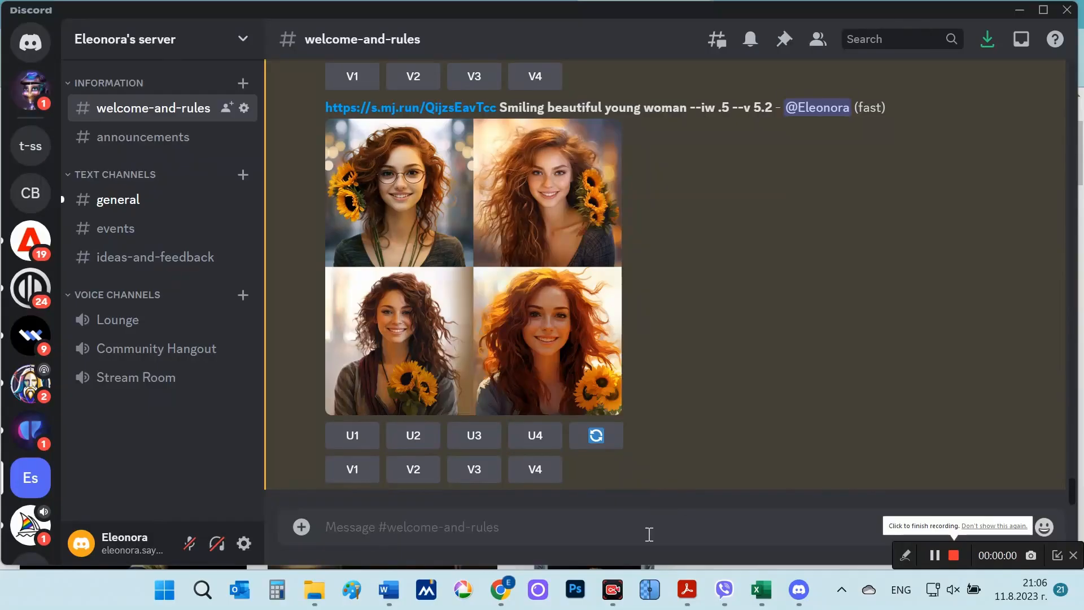
Step: Run /blend with 9027R-1-big.jpg as image1 and 127778551-knight-helmet-isolated.jpg as image2
type("/")
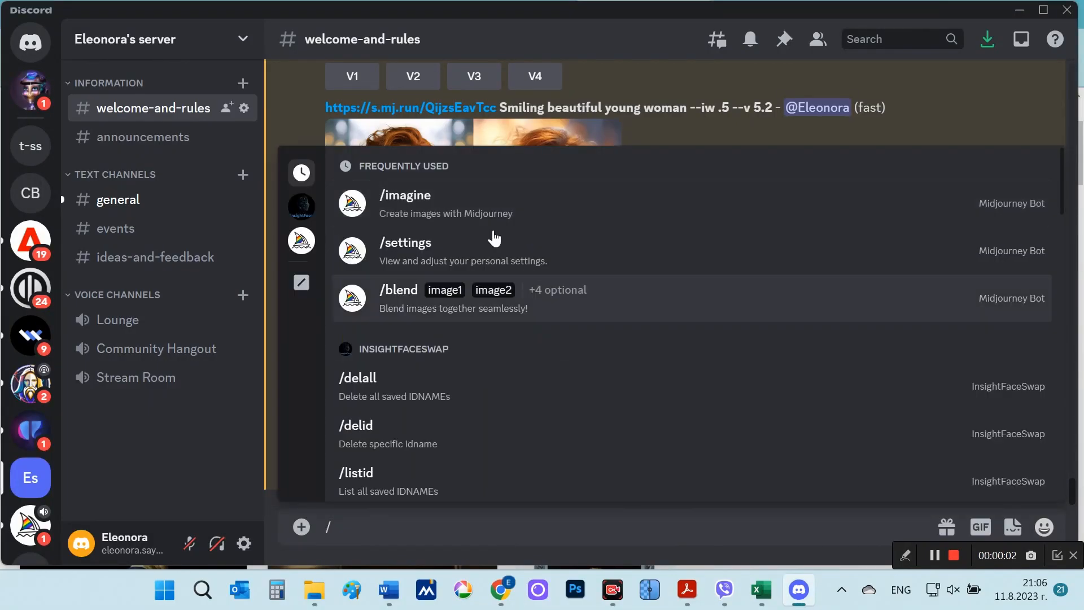
left_click(391, 299)
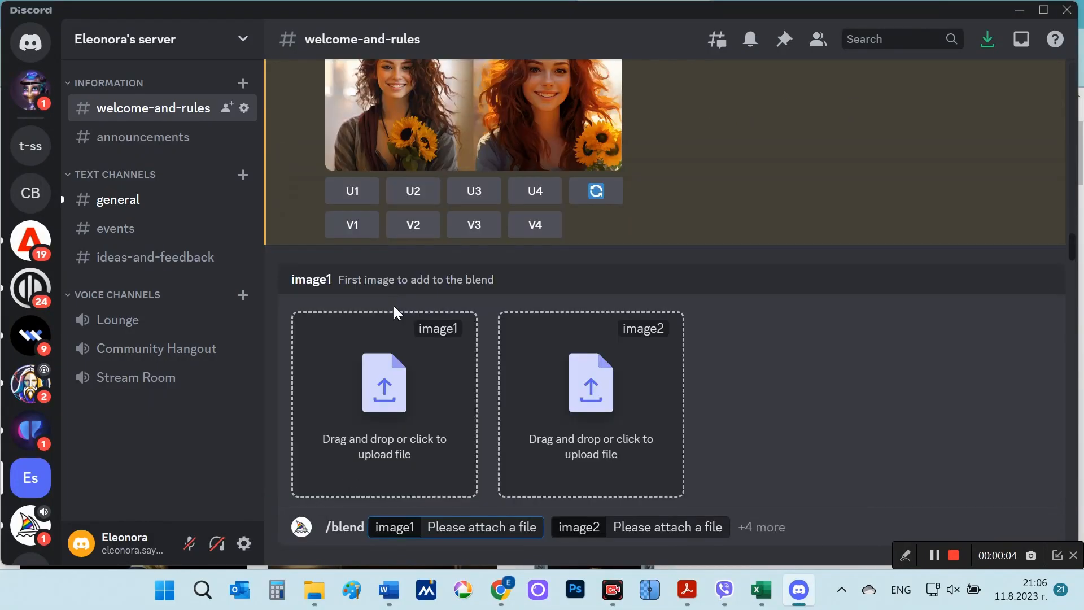
left_click(385, 415)
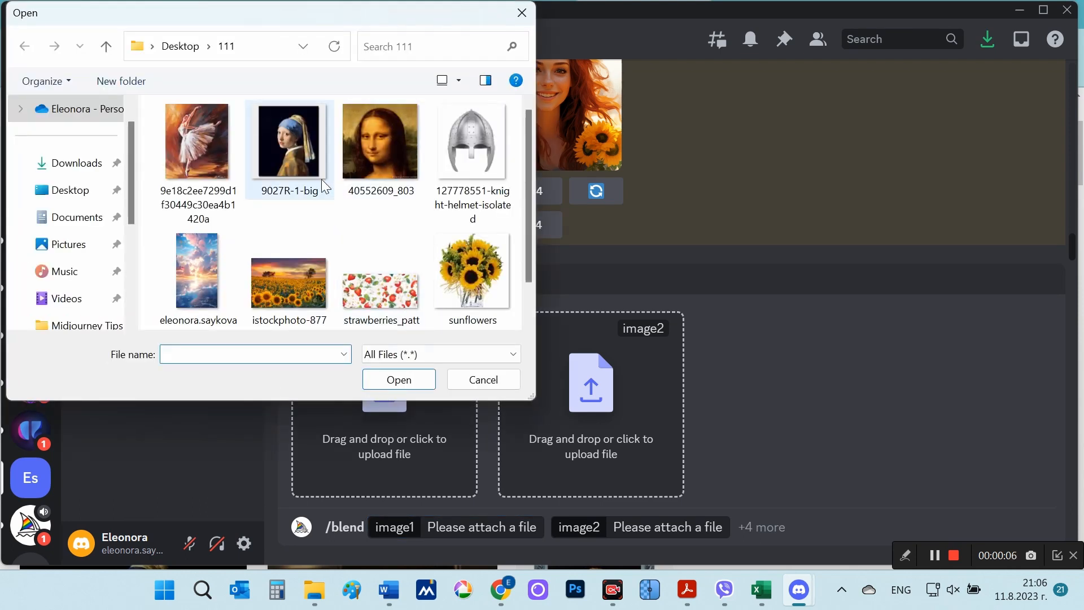
double_click(293, 154)
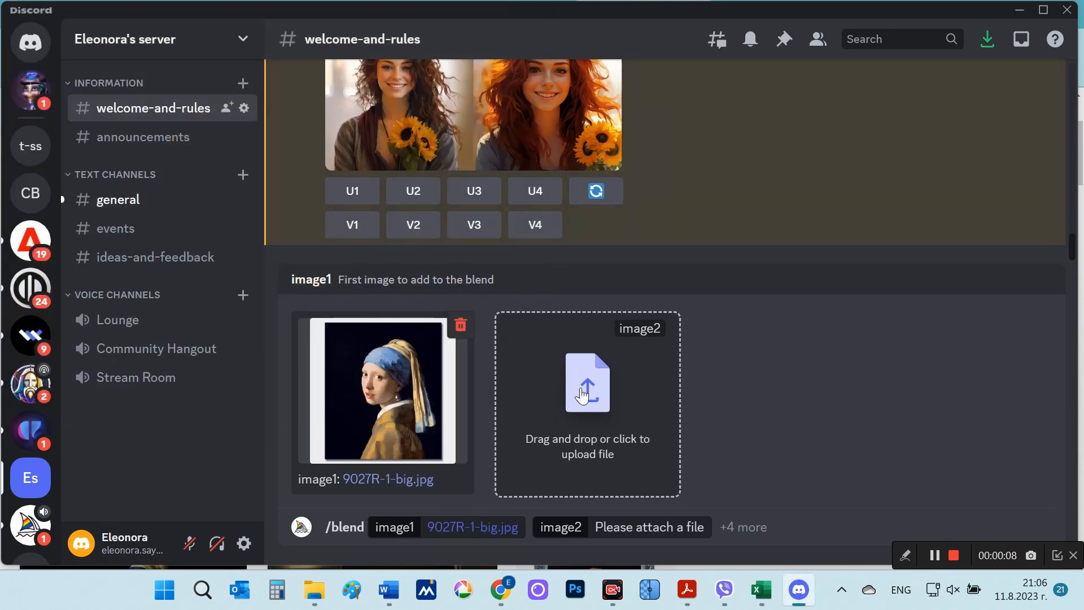
left_click(583, 396)
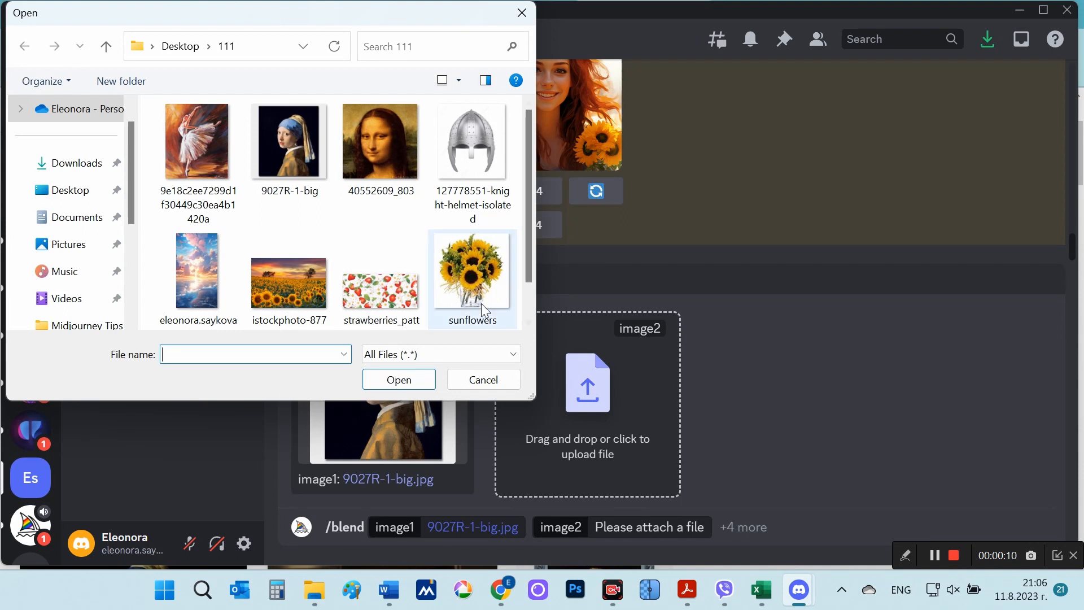
double_click(466, 141)
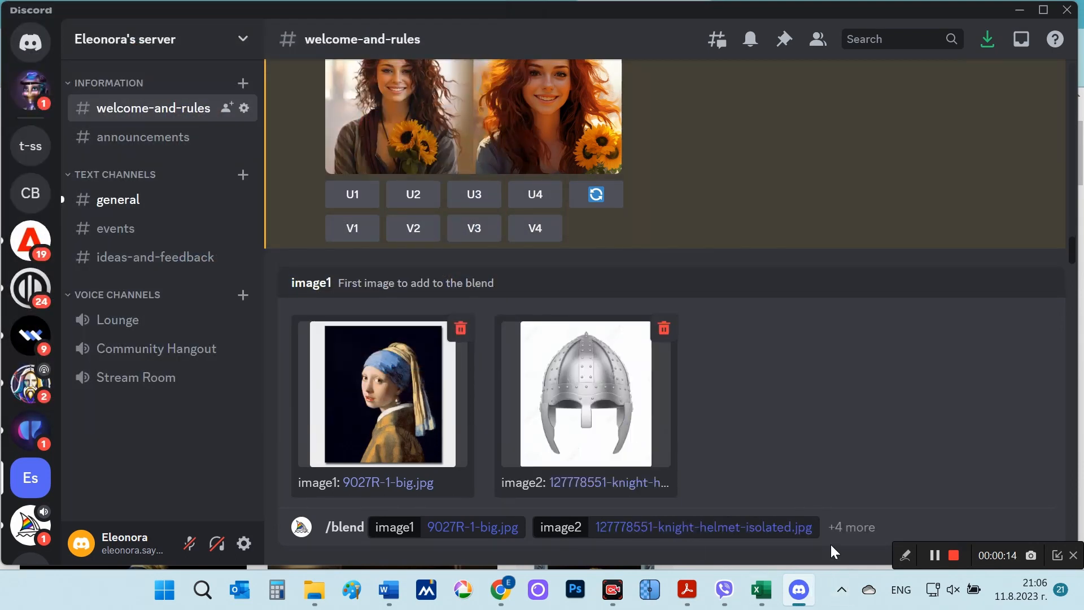
left_click(824, 528)
key("Return")
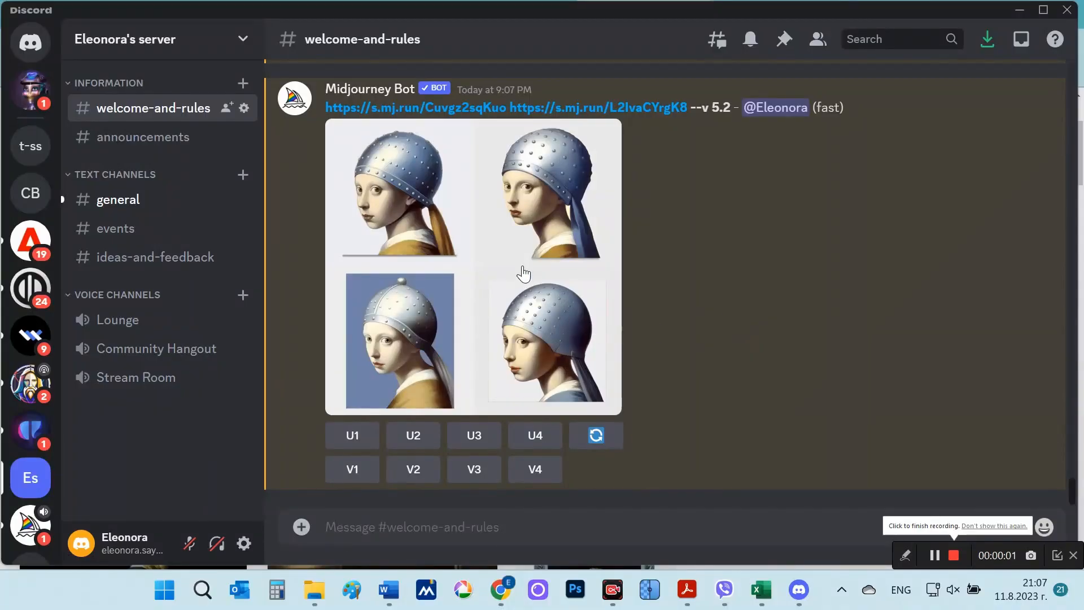
Step: View the blended grid of the girl portrait and knight helmet enlarged, and close it
left_click(523, 268)
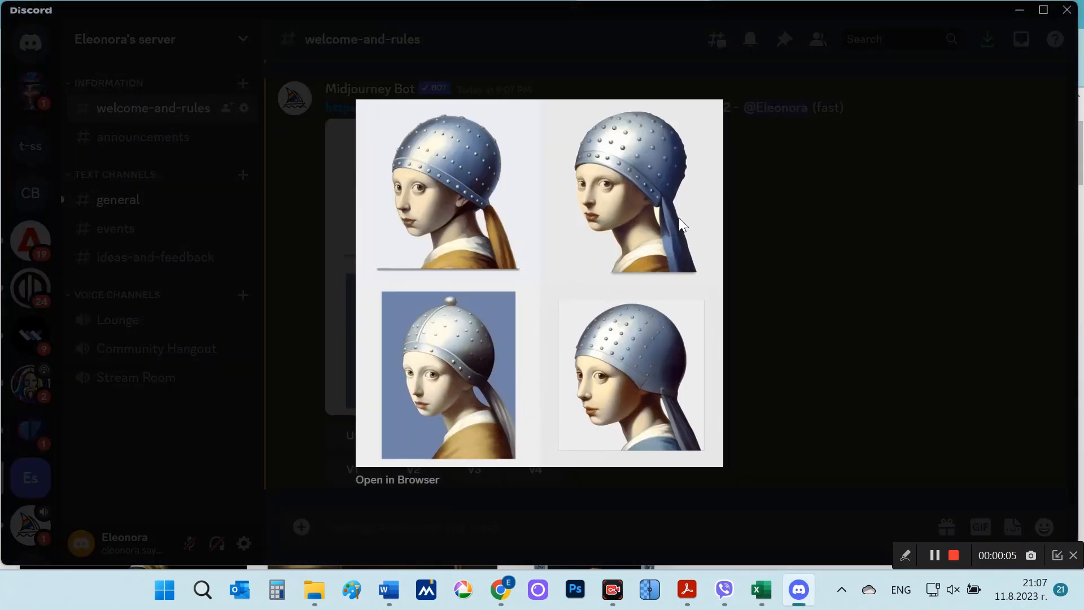
left_click(795, 373)
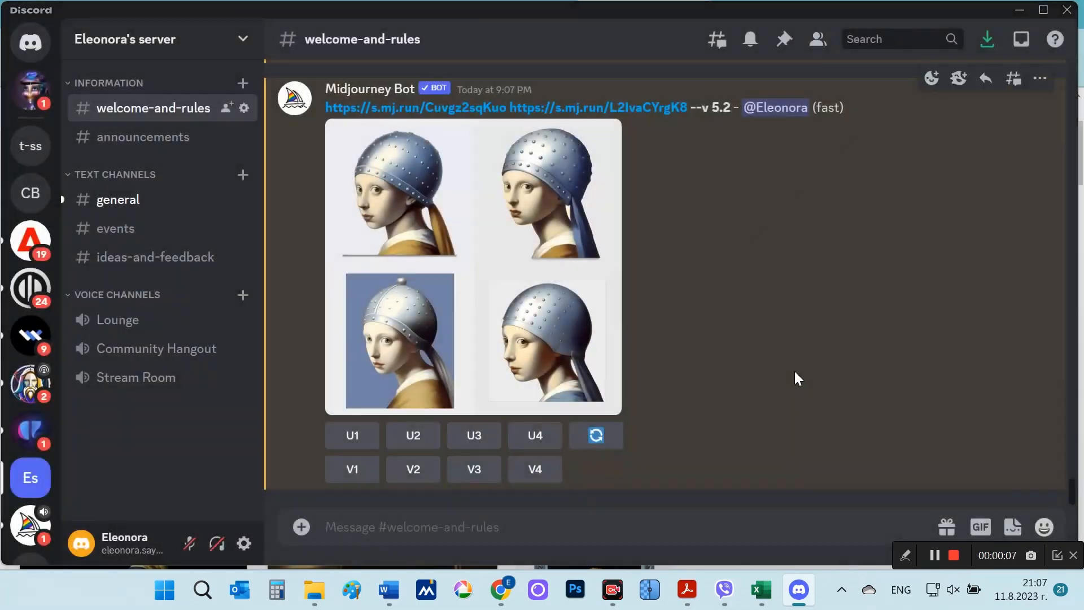
left_click(523, 269)
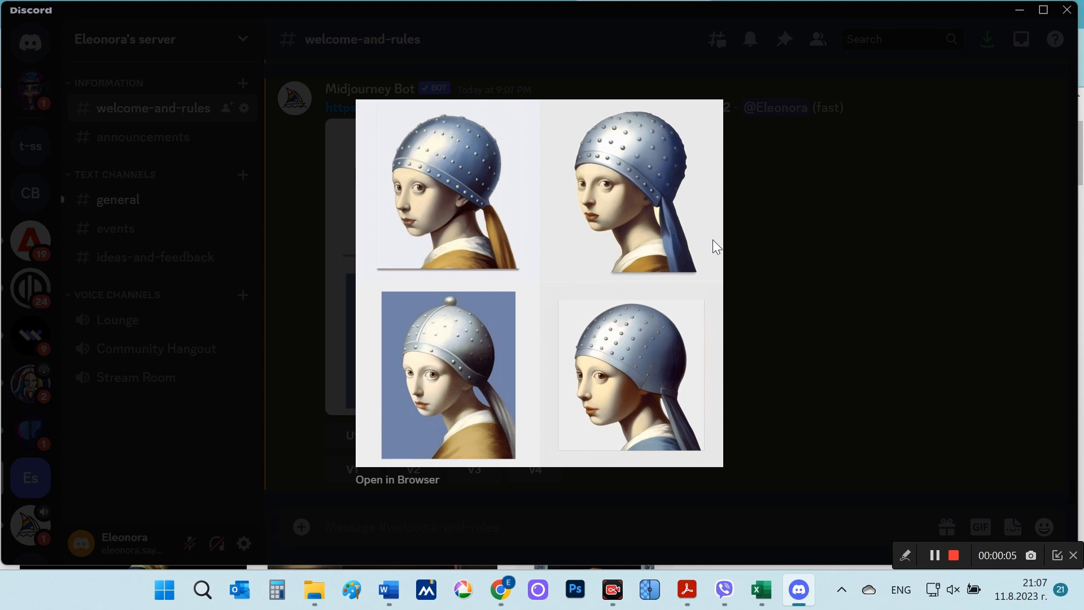
left_click(795, 373)
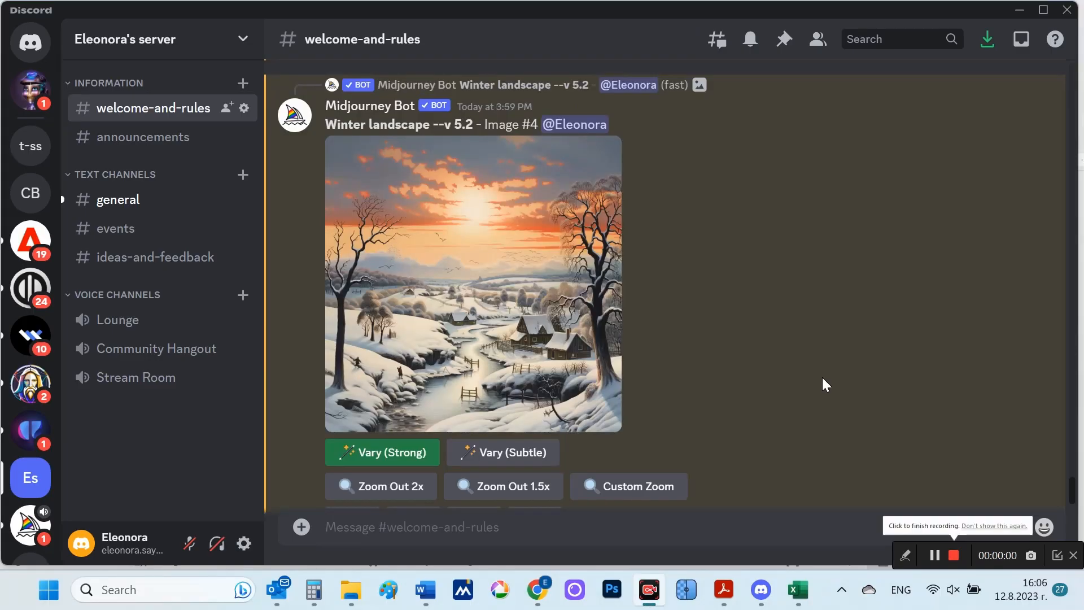
Step: View the upscaled winter landscape, and submit a strong variation of it with the remix prompt "Winter landscape --no trees, branches, bushes"
left_click(470, 285)
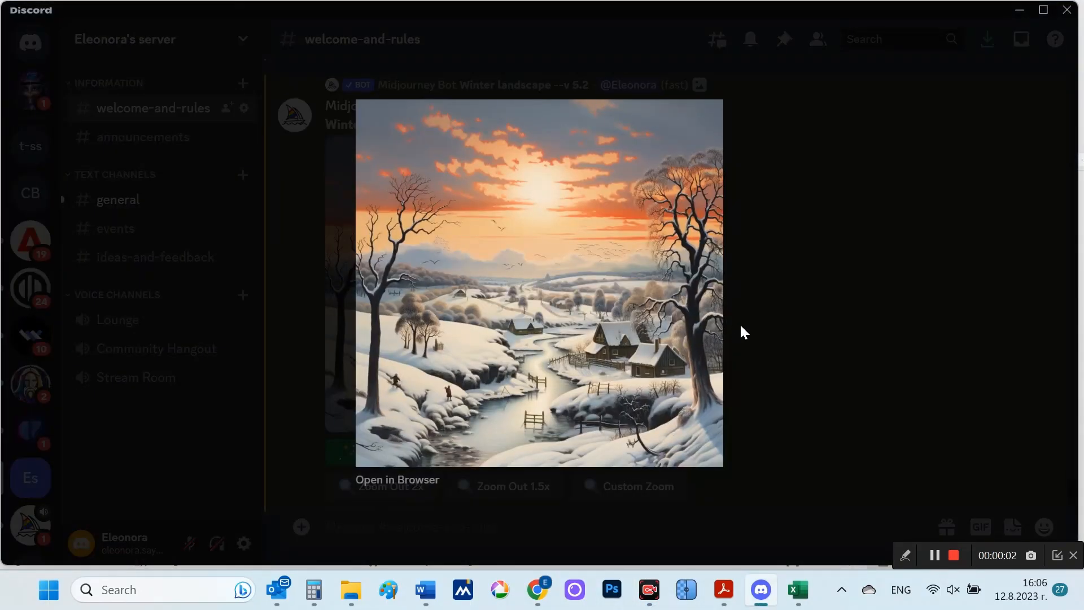
left_click(813, 352)
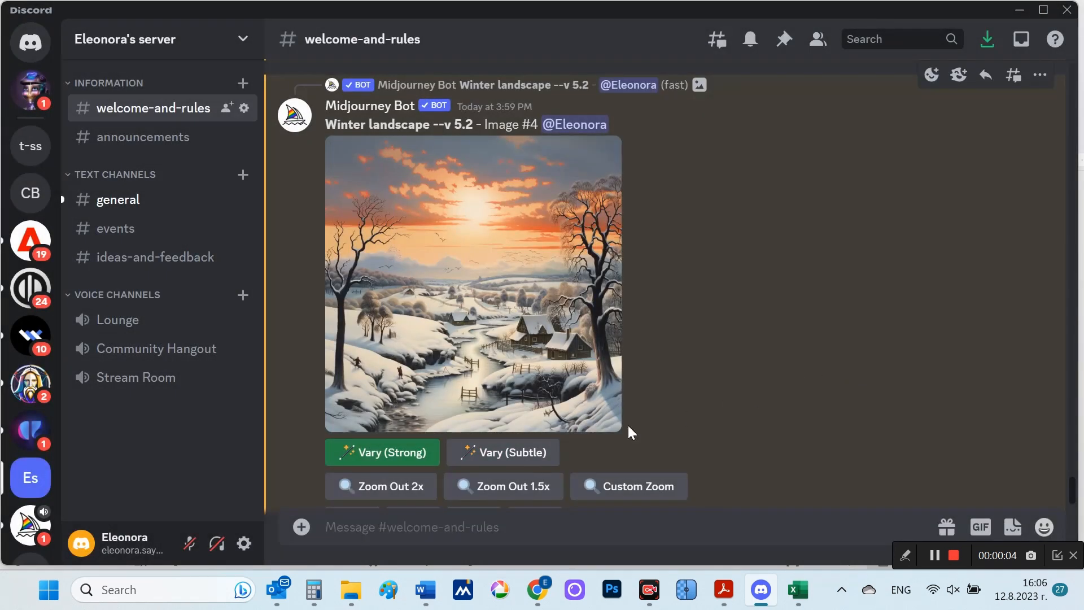
left_click(385, 454)
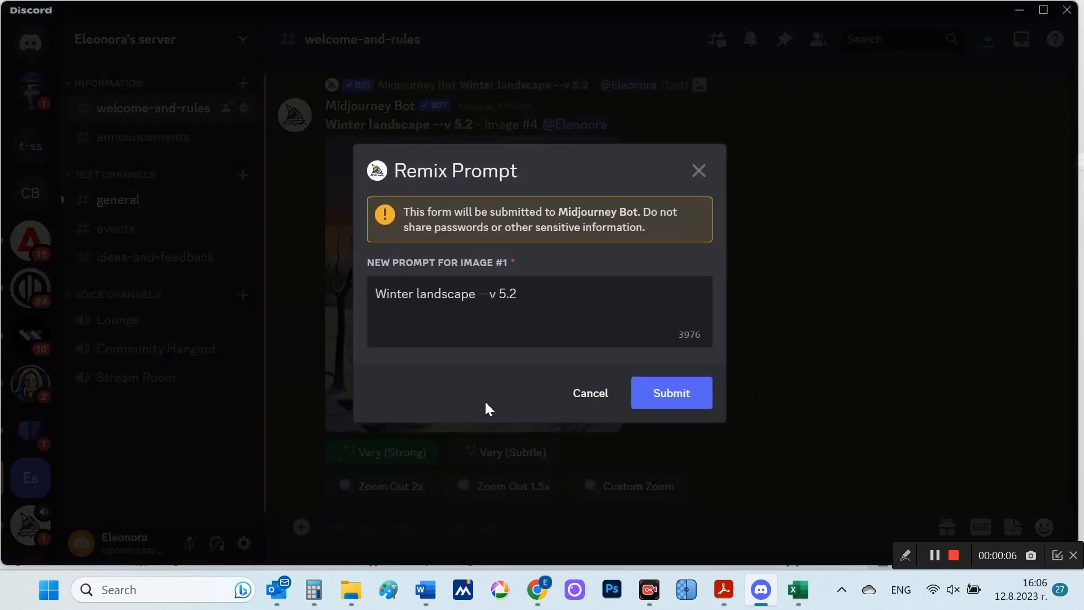
left_click(536, 308)
left_click_drag(536, 308, 318, 296)
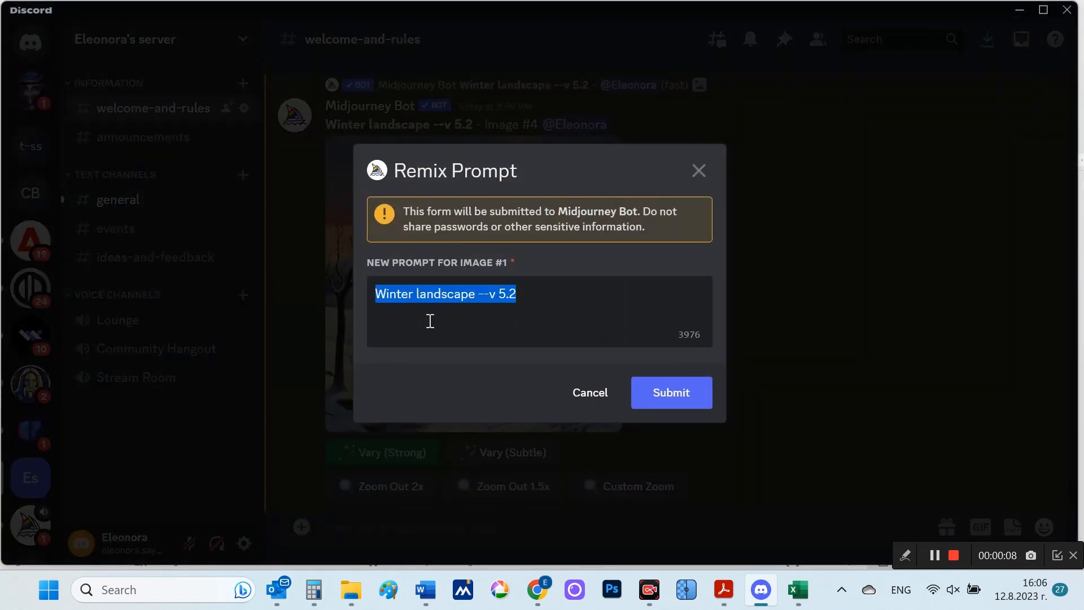
type("Winter landscape --no trees, branches, bushes")
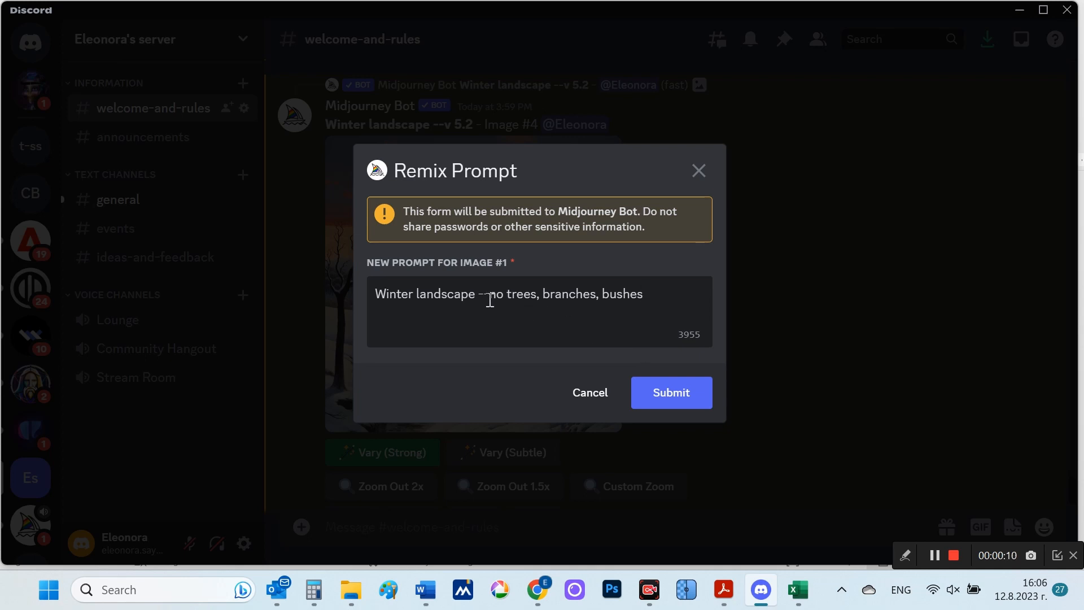
left_click_drag(490, 299, 666, 296)
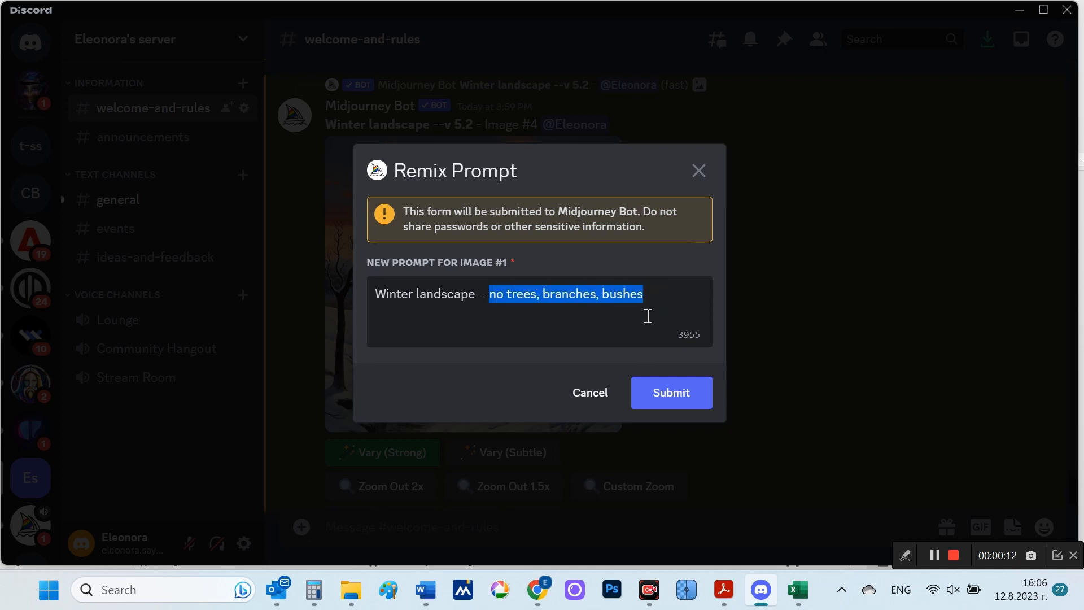
left_click(681, 404)
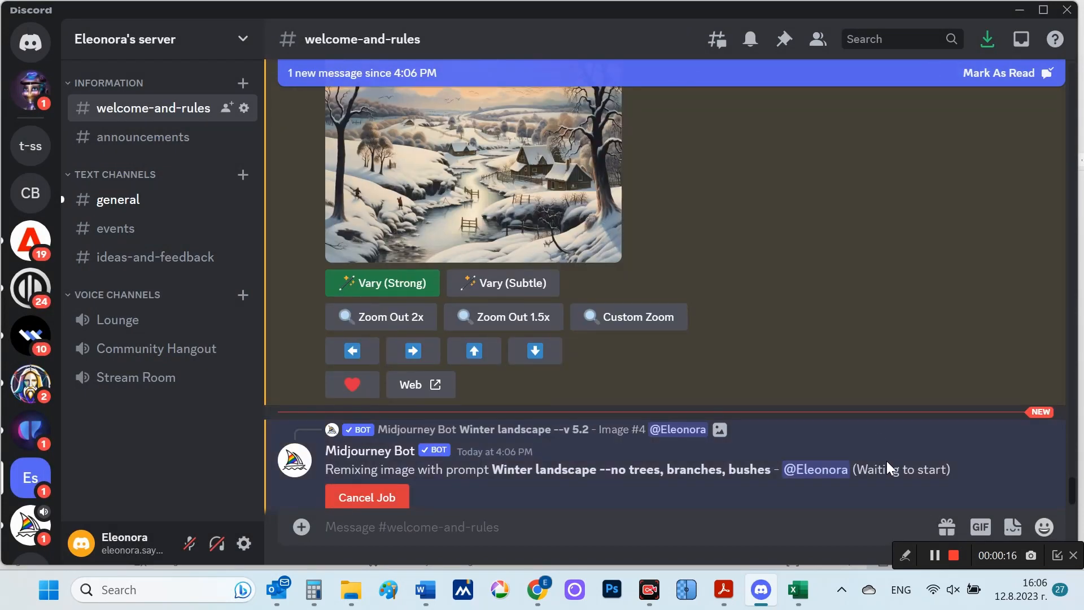
left_click(952, 556)
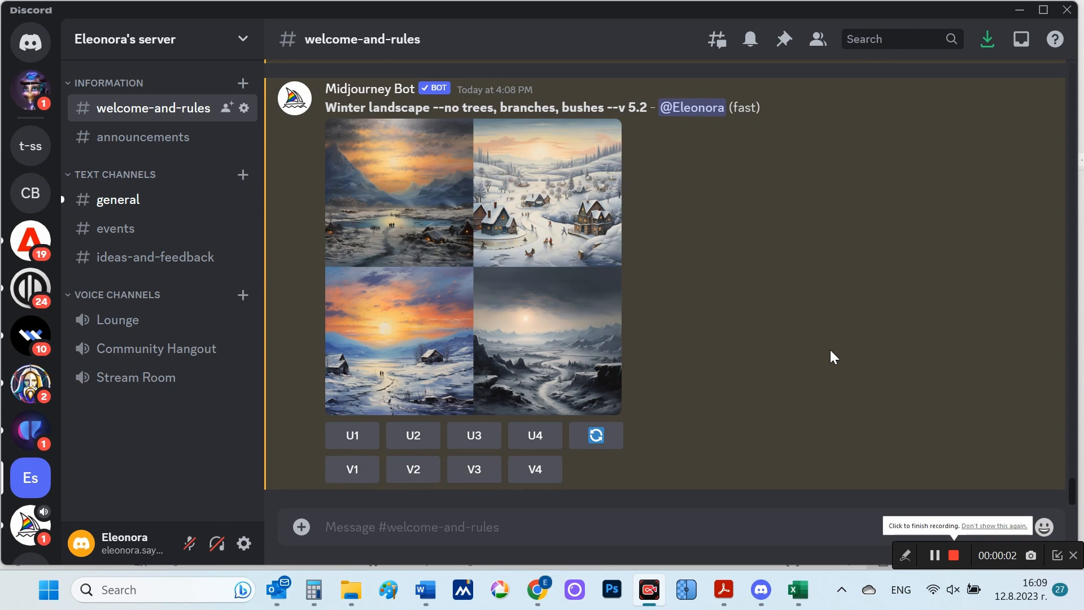
Step: Review the "Winter landscape --no trees, branches, bushes" result, highlighting its prompt, and view the grid enlarged
scroll(740, 350, "up", 2)
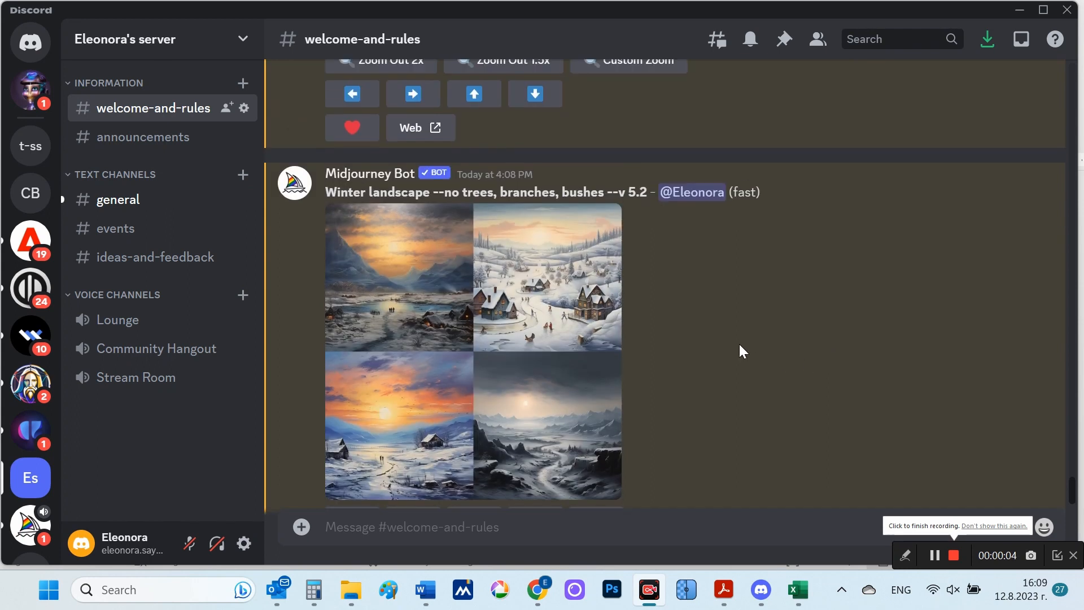
scroll(752, 364, "up", 4)
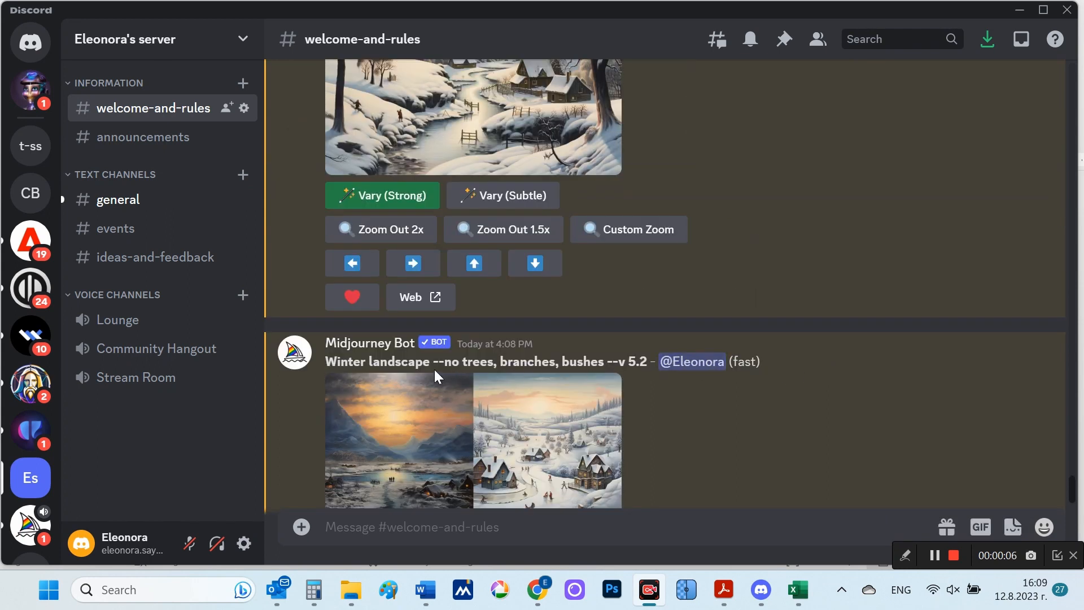
left_click_drag(327, 362, 622, 402)
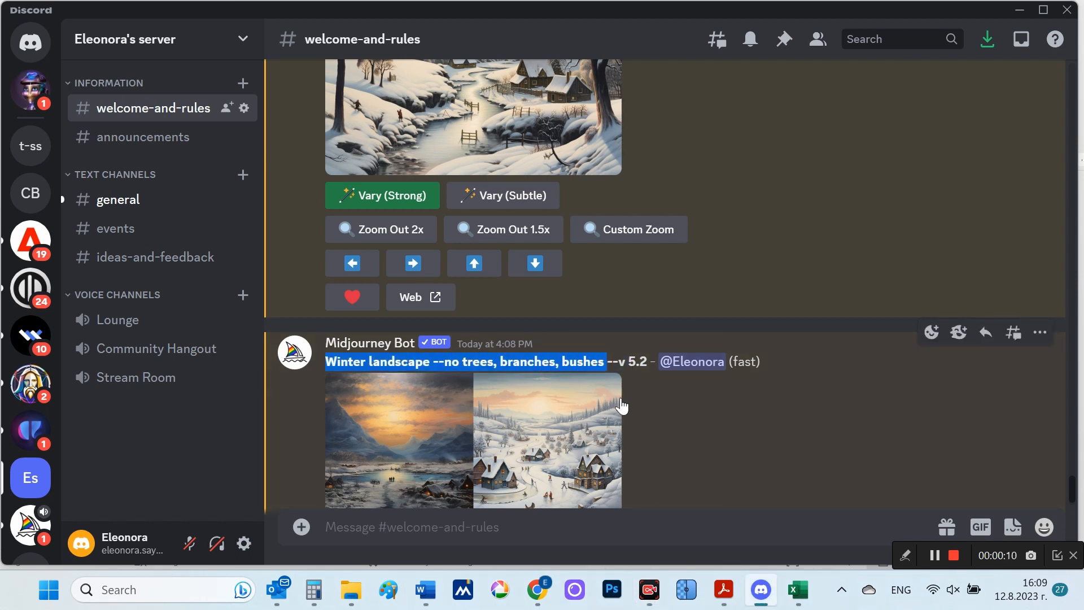
left_click(747, 456)
scroll(734, 446, "down", 2)
scroll(731, 446, "down", 3)
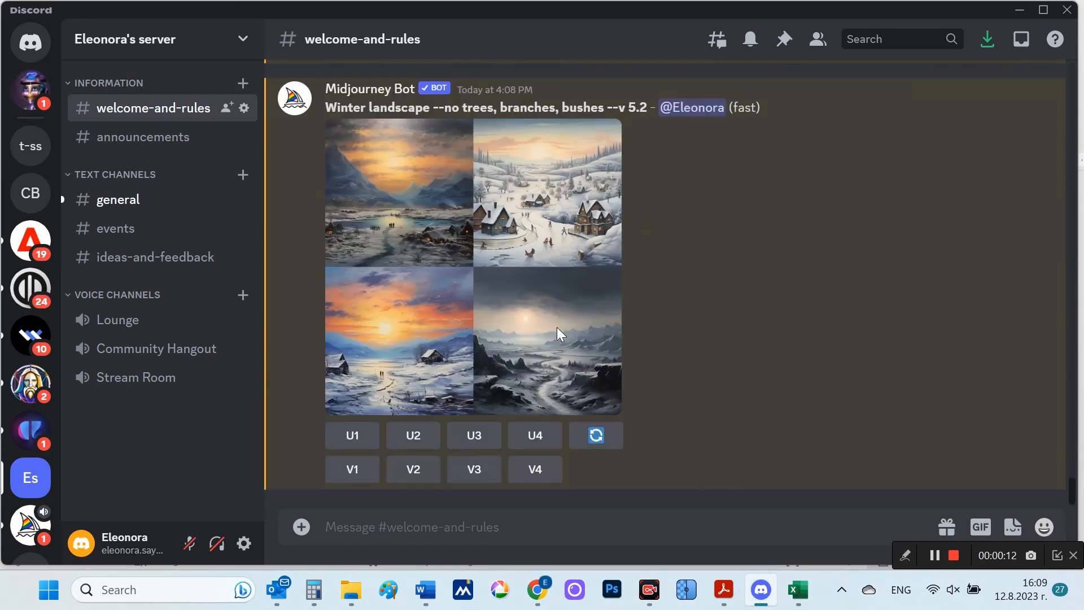
left_click(465, 317)
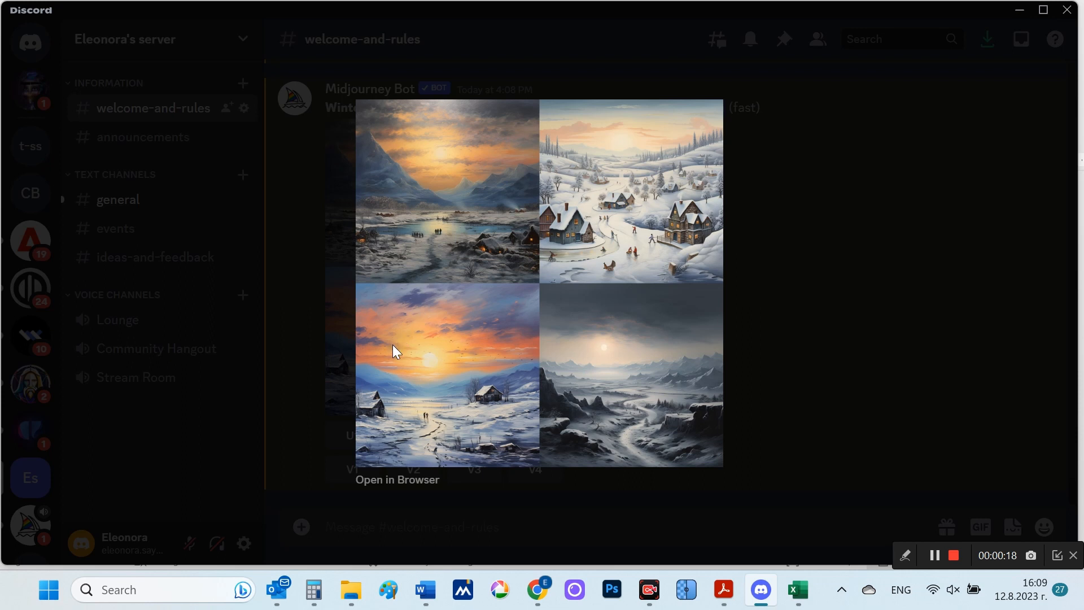
left_click(854, 347)
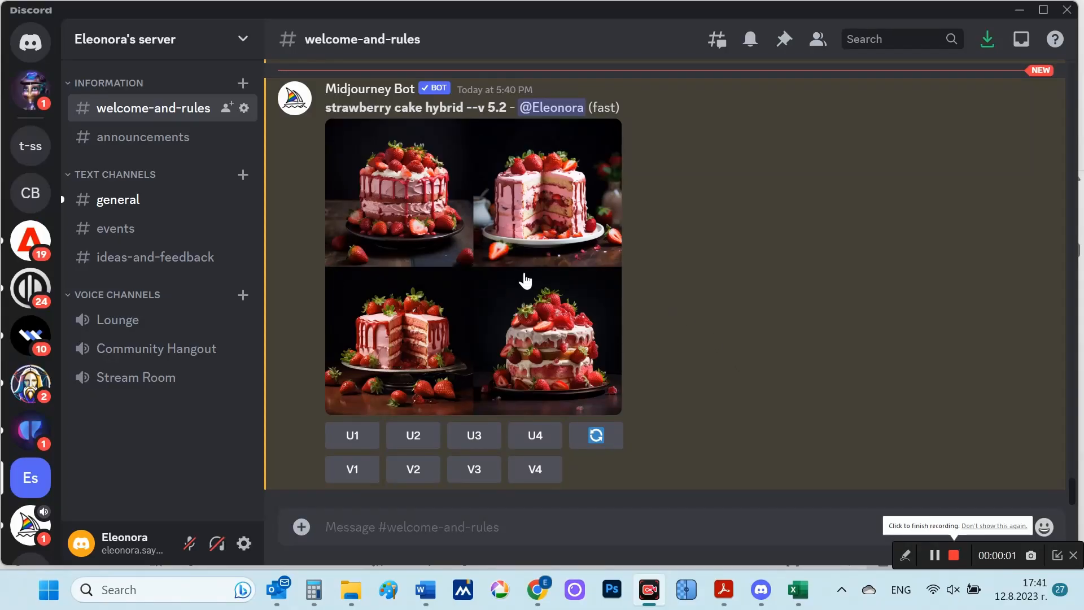
Step: Run /imagine with "imagine prompt, strawberry cake hybrid --c 70", and view the grids made without and with the chaos parameter enlarged
left_click(514, 255)
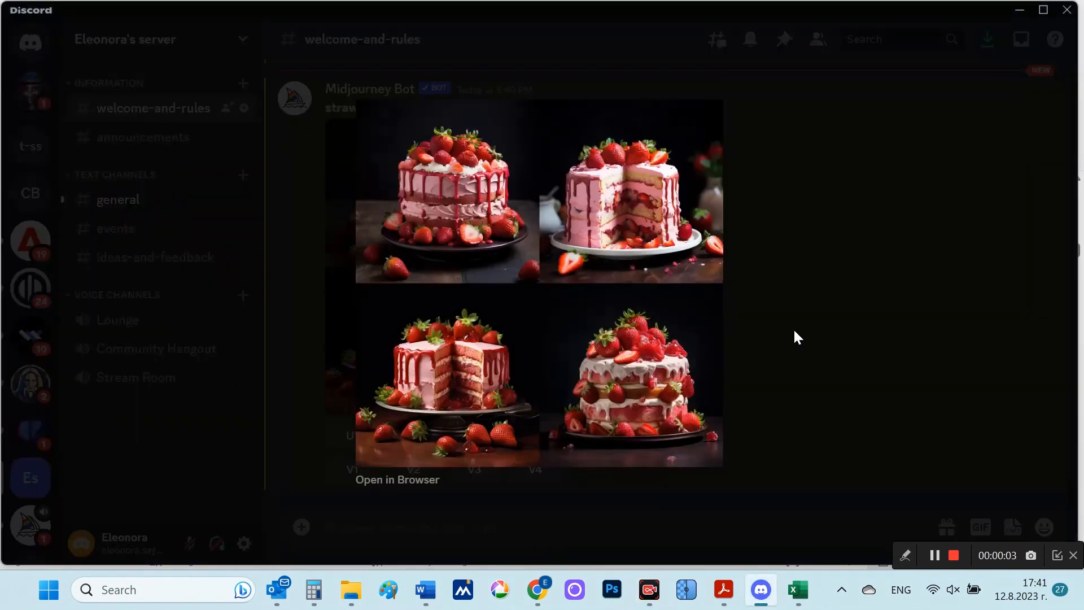
left_click(838, 360)
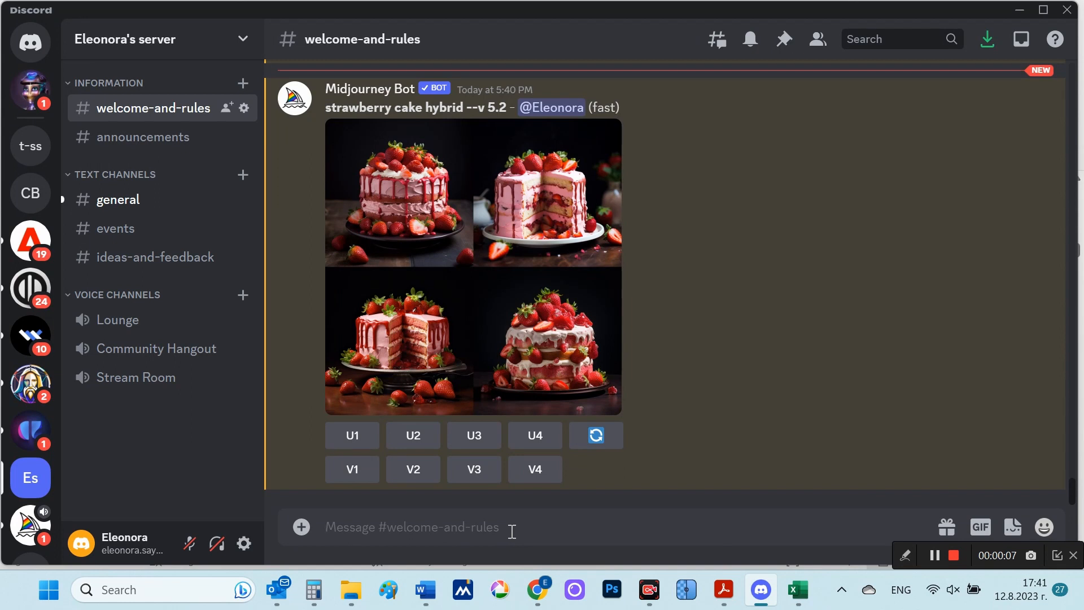
type("/")
left_click(594, 212)
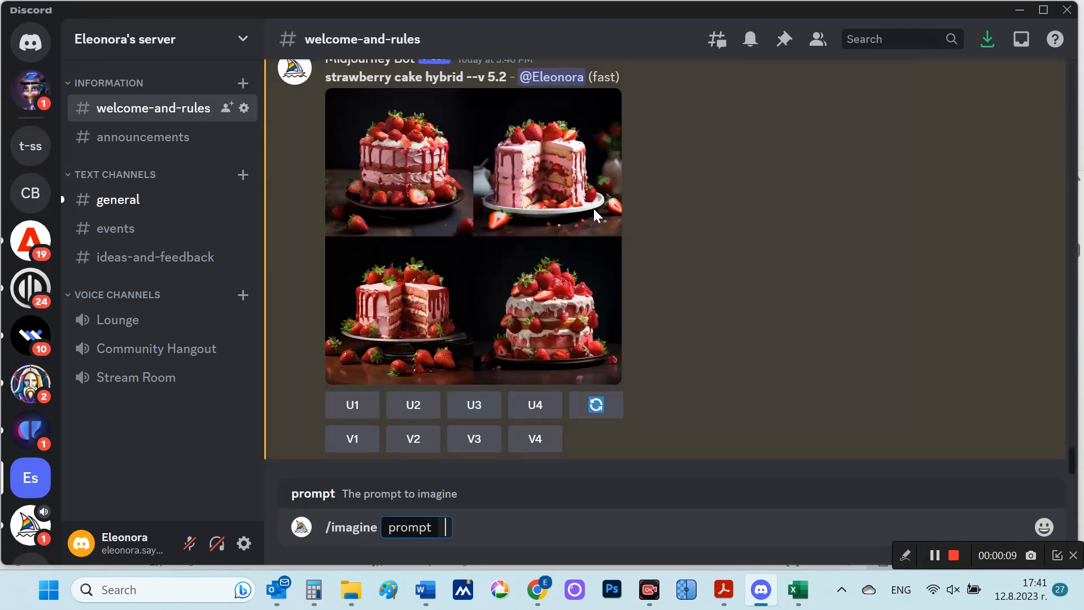
type("imagine prompt, strawberry cake hybrid --c 70")
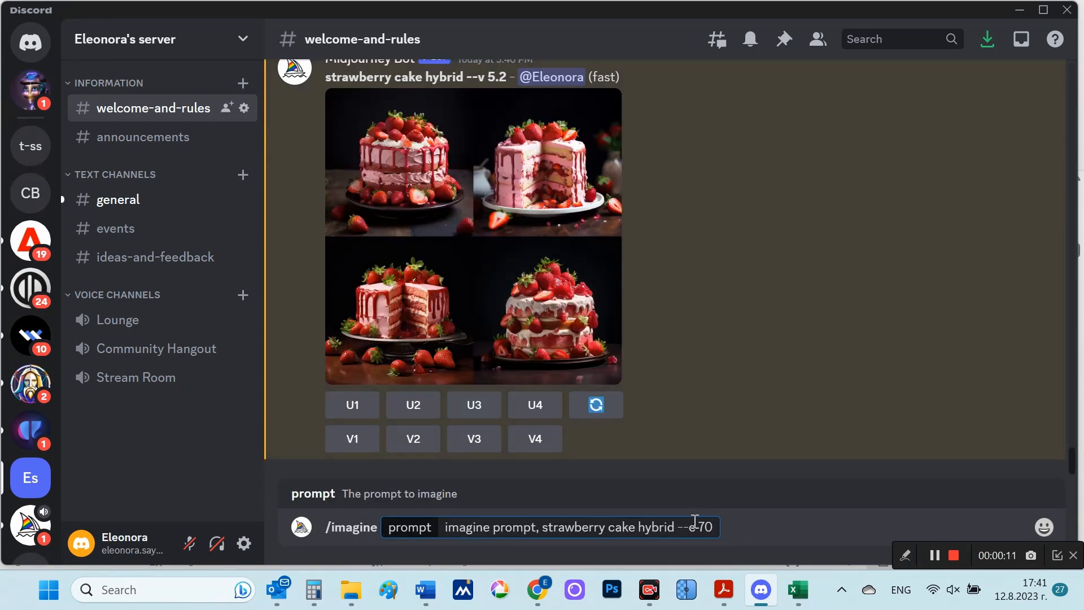
left_click_drag(683, 527, 712, 528)
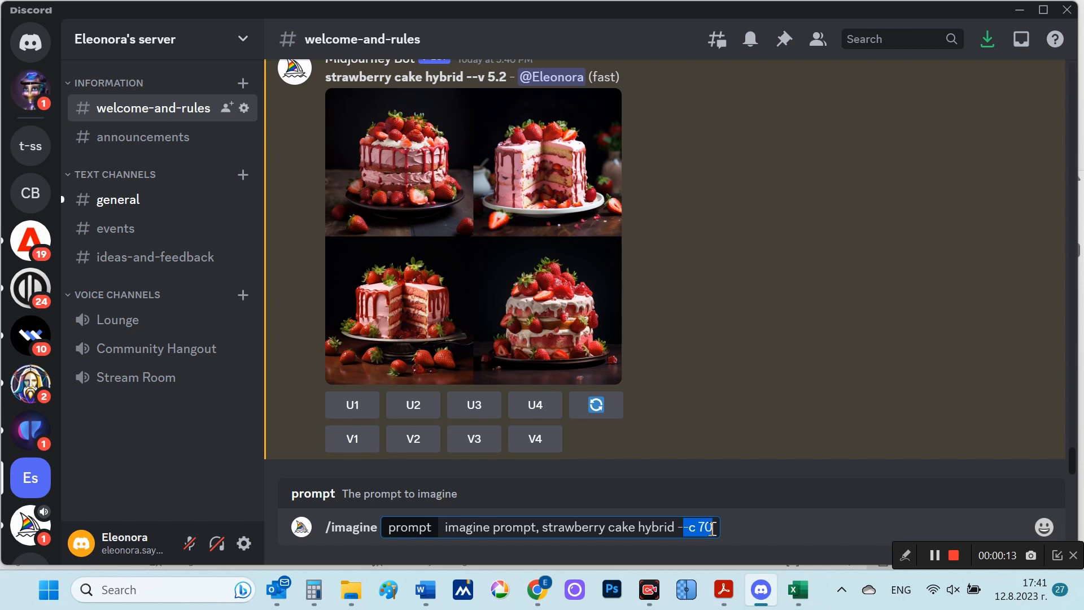
left_click(712, 528)
key("Return")
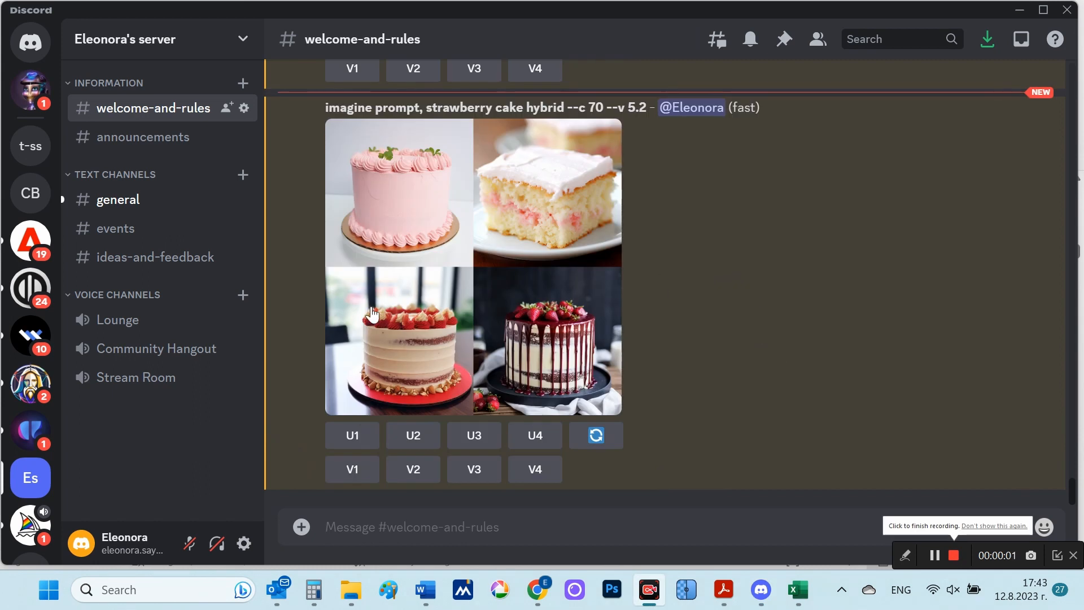
left_click(497, 290)
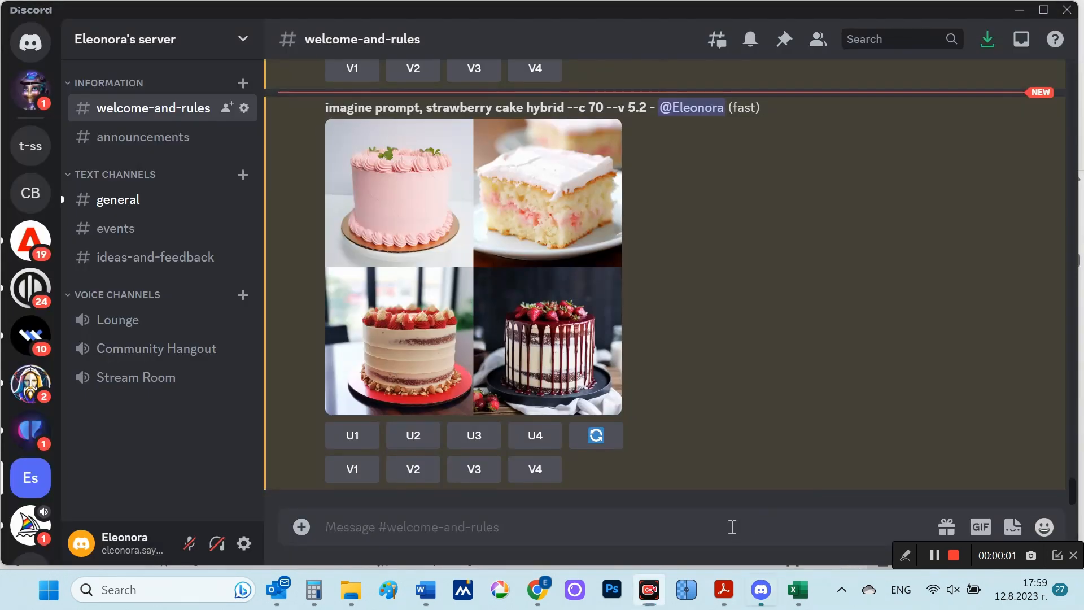
Step: Enter /imagine "very details galaxy inside a cup of coffee, white background, full design, 6 colors only, solid colors, no shadows, sticker, bright colors --r 5 --c 70"
left_click(732, 526)
type("/")
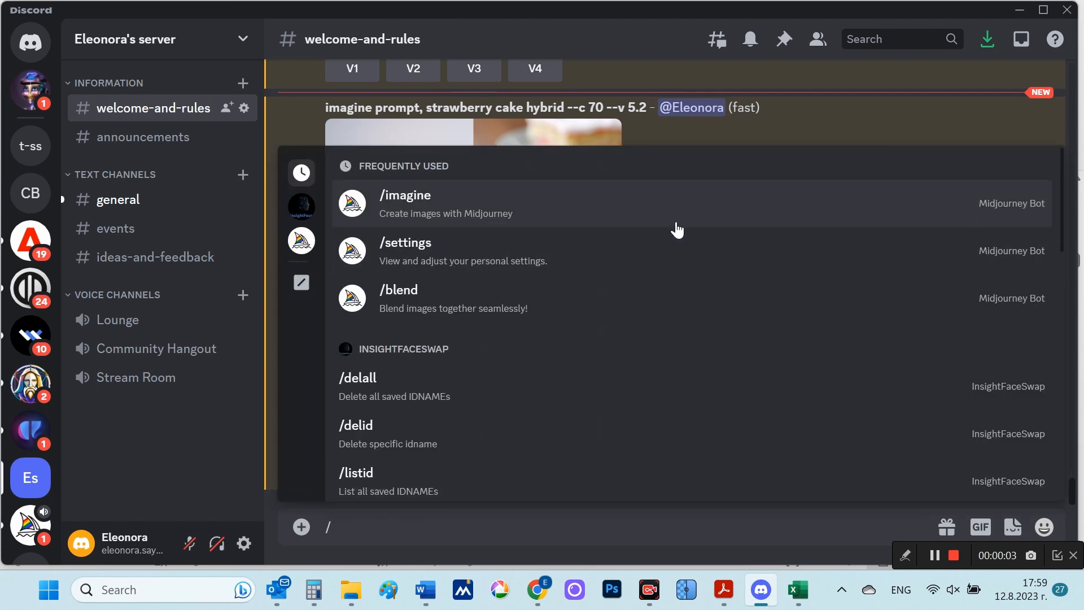
left_click(667, 215)
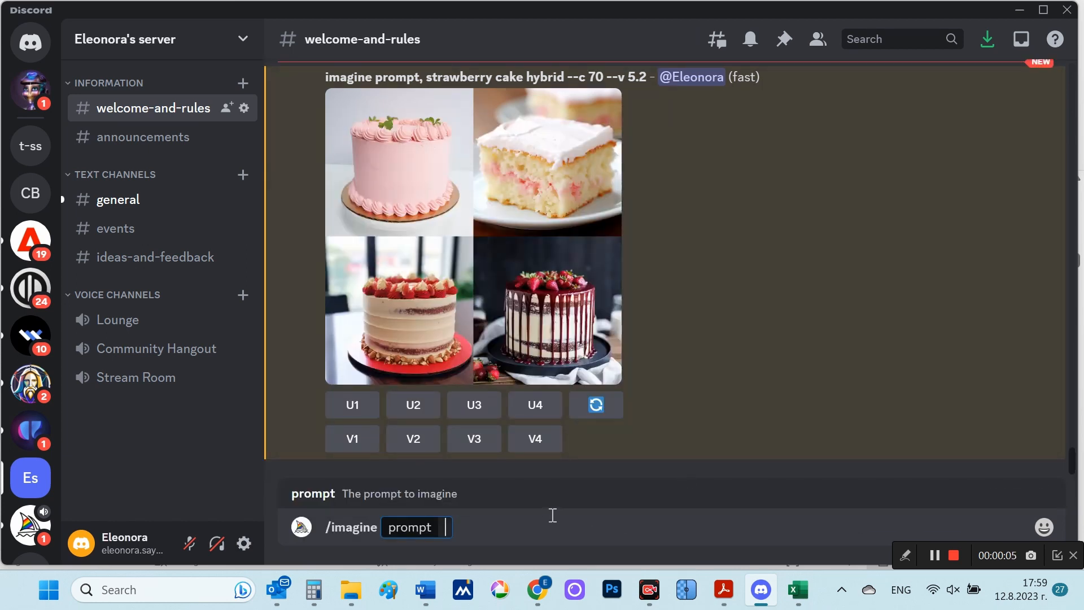
type("very details galaxy inside a cup of coffee, white background, full design, 6 colors only, solid colors, no shadows, sticker, bright colors --r 5 --c 70")
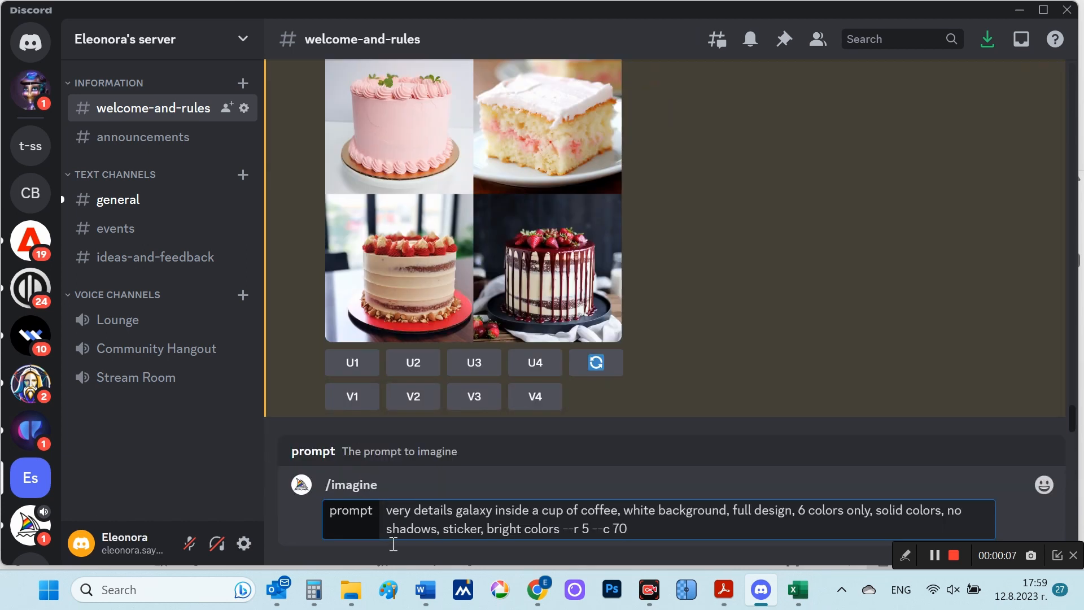
left_click_drag(461, 512, 614, 507)
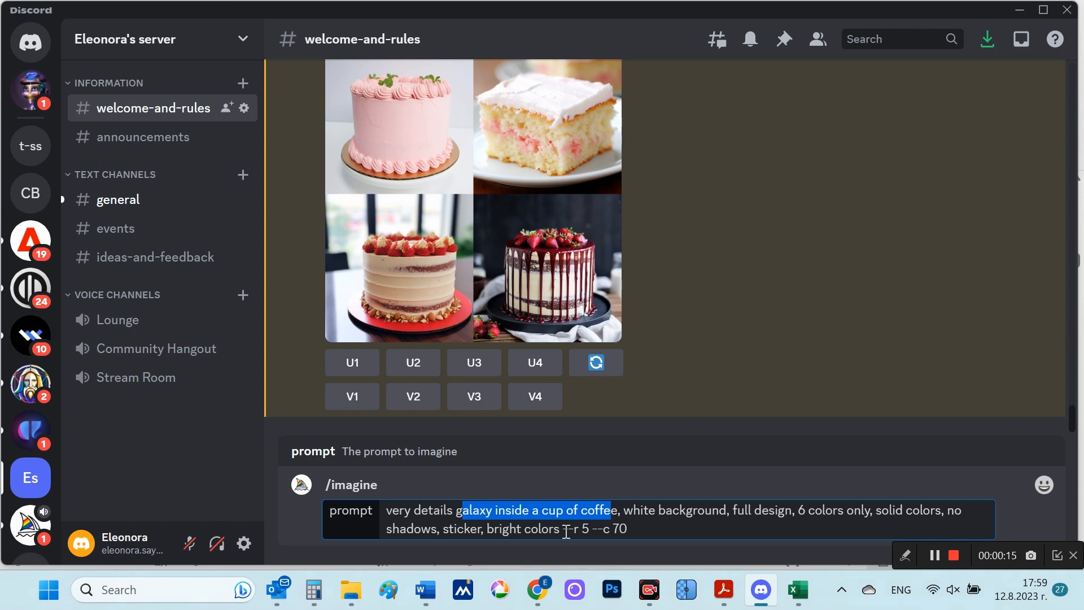
left_click_drag(568, 533, 627, 531)
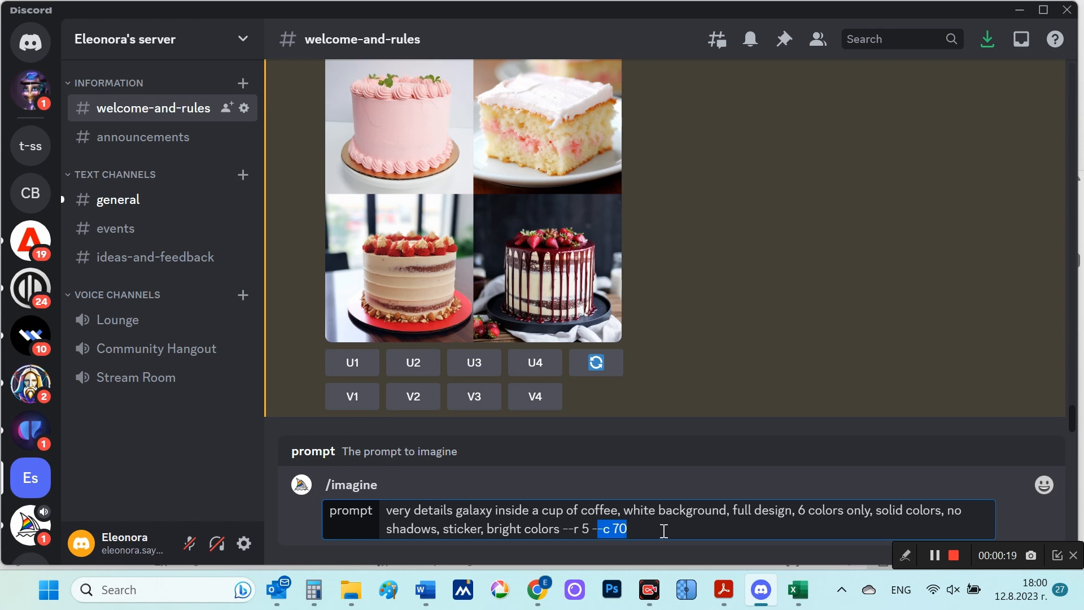
left_click(860, 517)
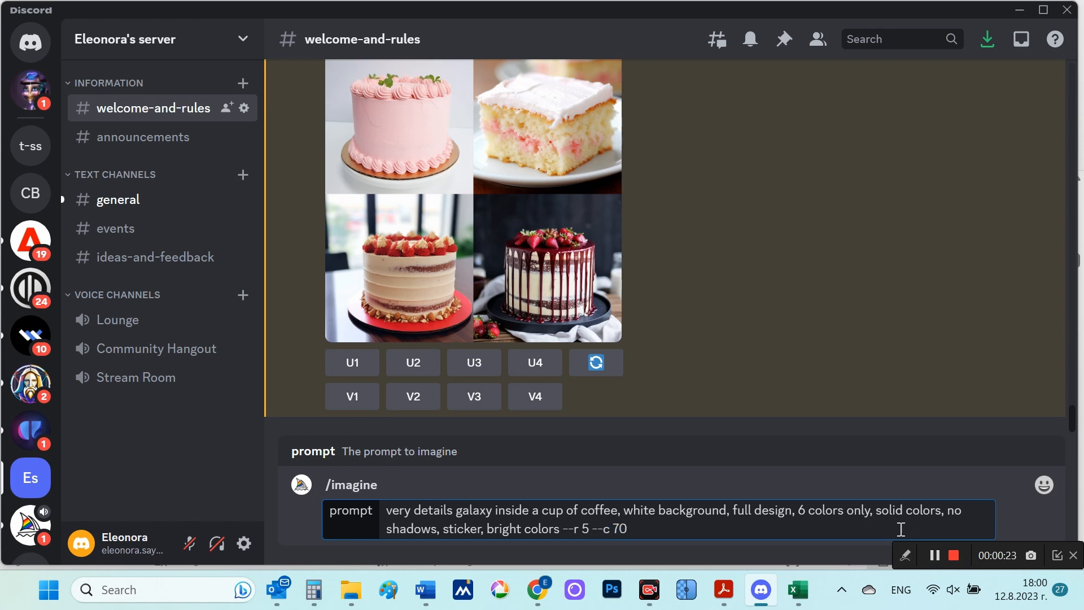
Step: Submit the galaxy coffee cup prompt, confirming all five repeat jobs, and look over the queued jobs
key("Return")
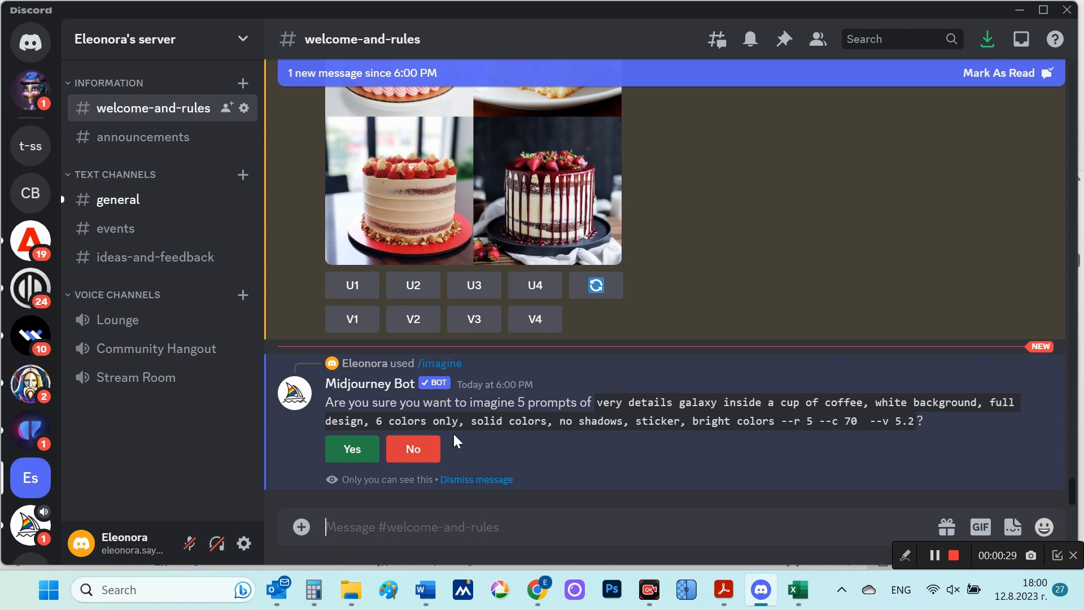
left_click(358, 450)
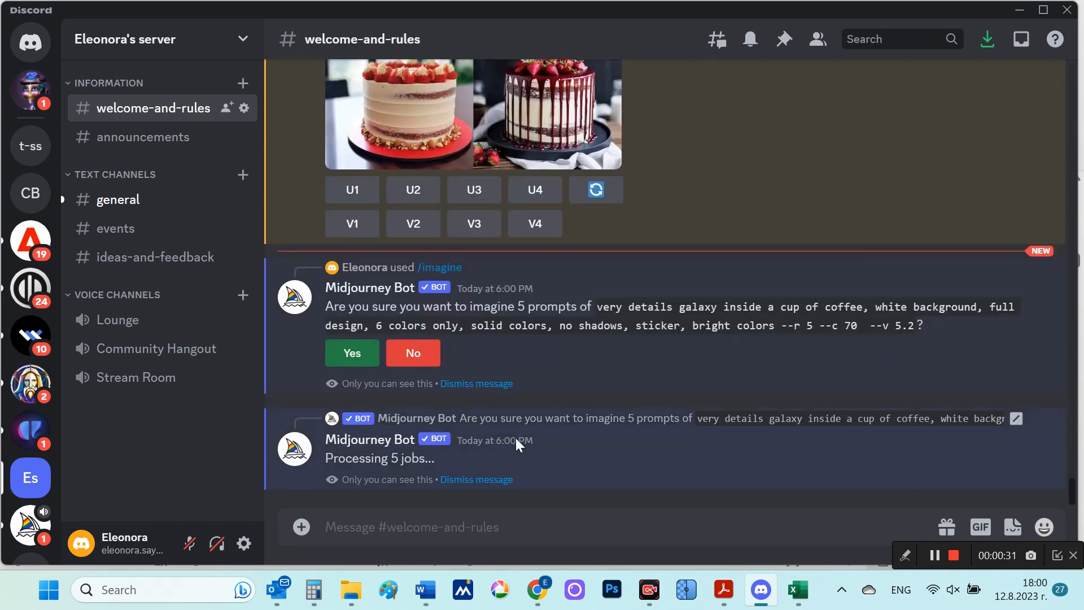
scroll(818, 431, "up", 5)
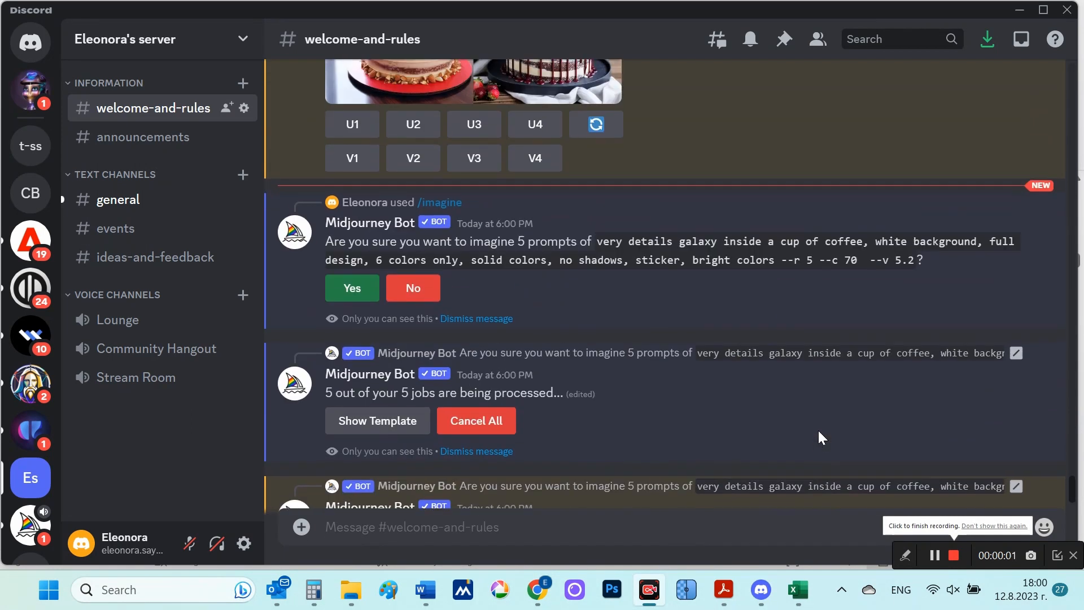
scroll(497, 333, "down", 5)
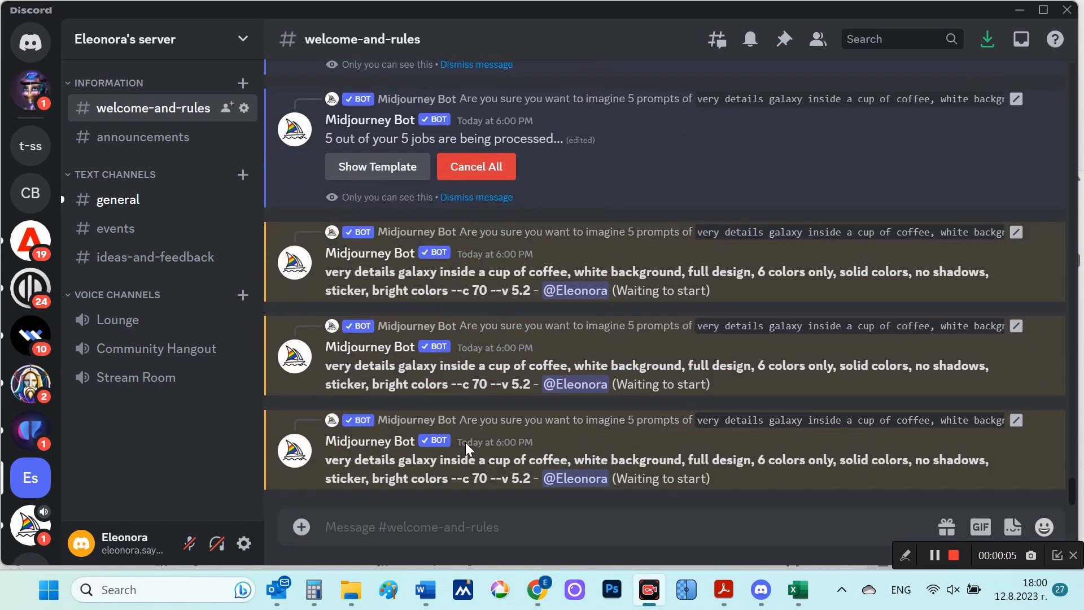
left_click(950, 558)
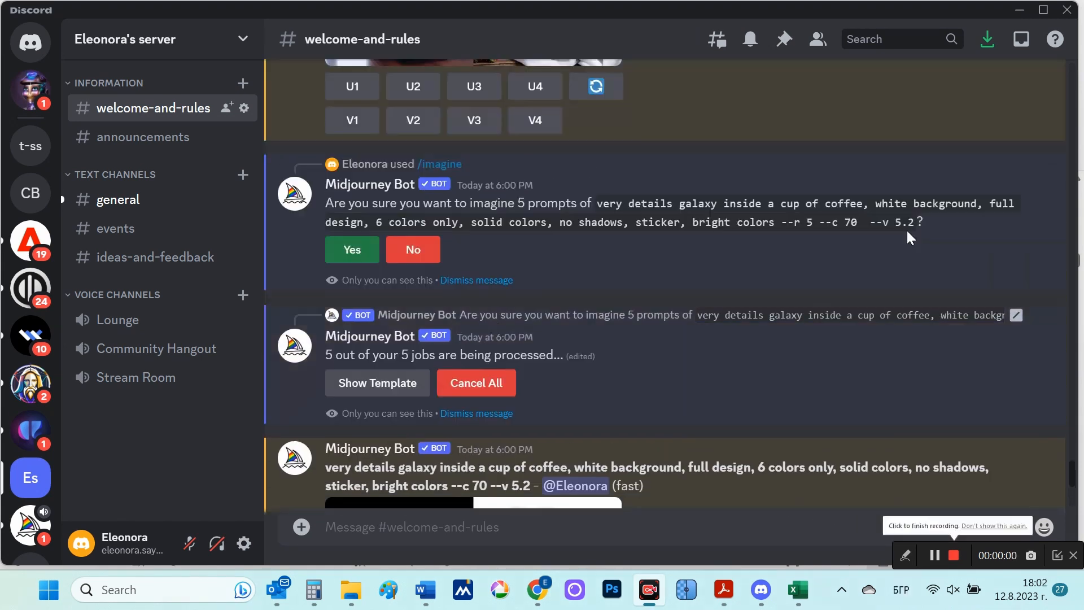
Step: Skim the galaxy coffee cup grids, and view the first one with the glowing glass cup enlarged
scroll(906, 229, "down", 5)
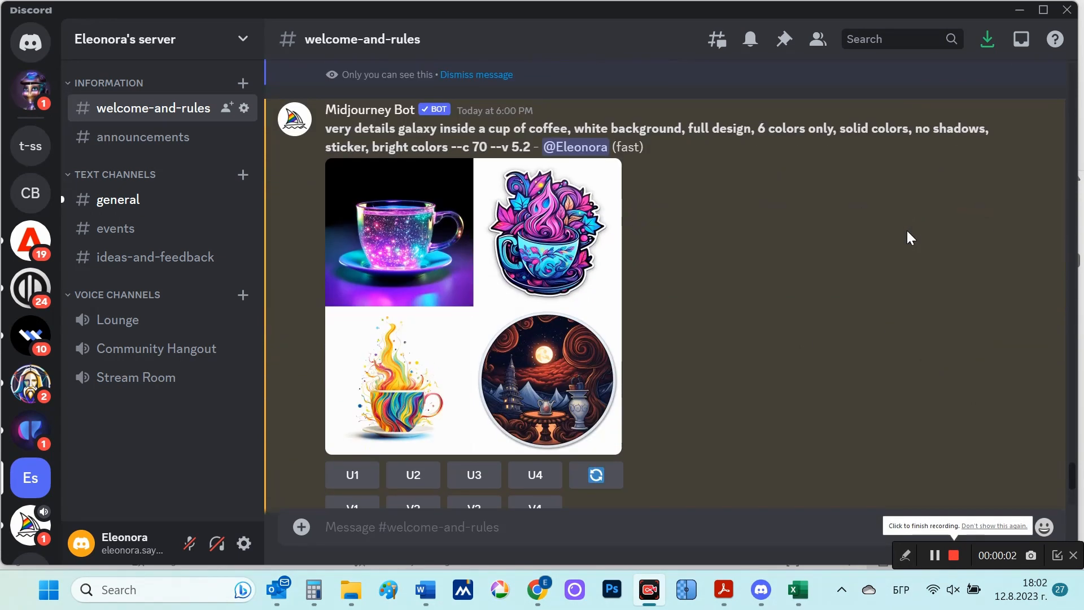
scroll(906, 230, "down", 15)
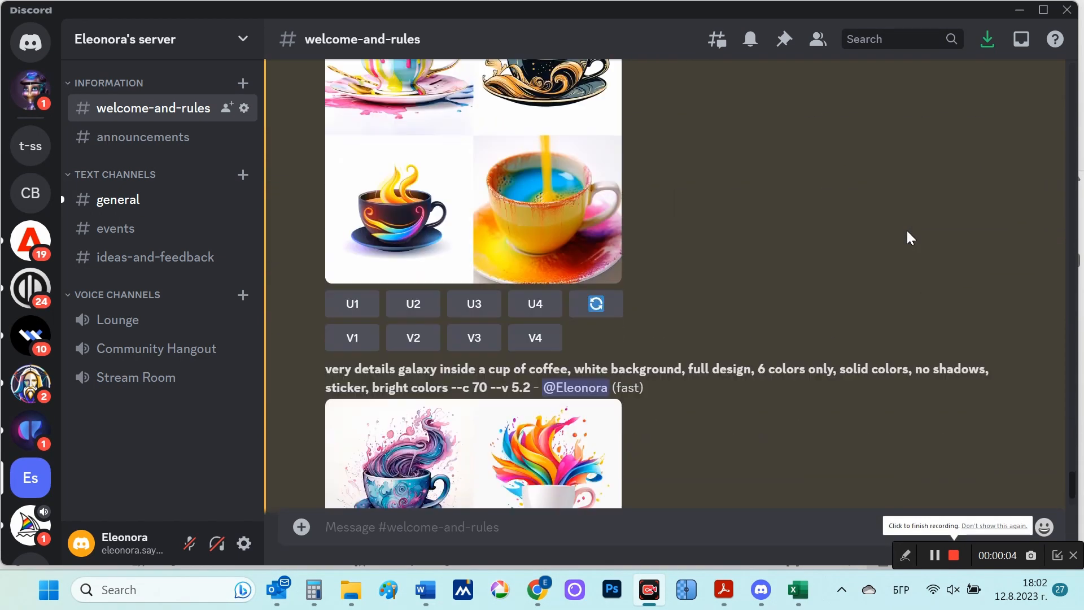
scroll(907, 232, "down", 10)
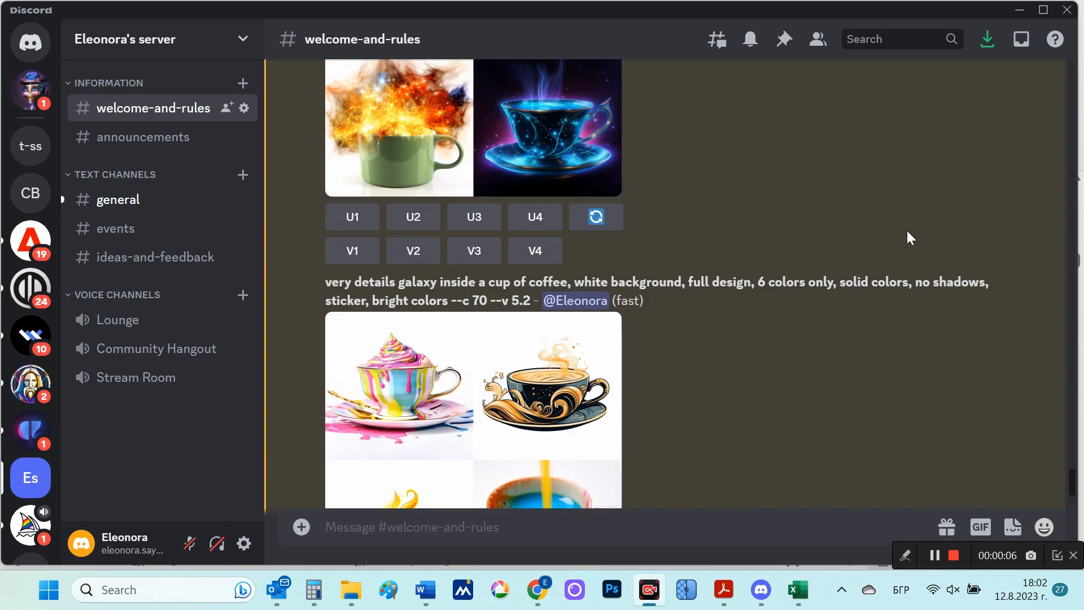
scroll(906, 230, "up", 4)
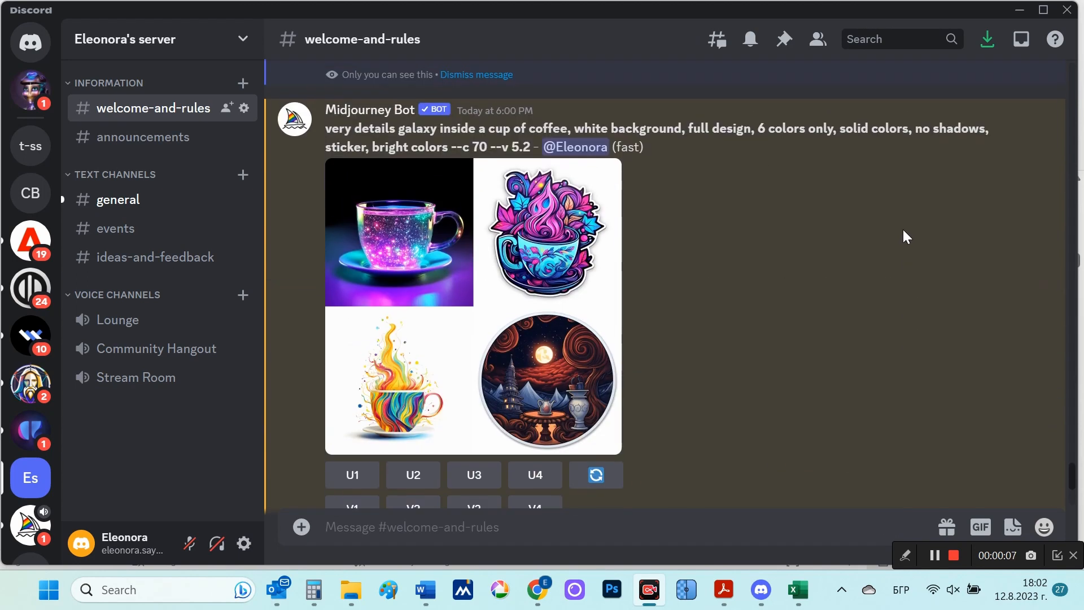
left_click(554, 227)
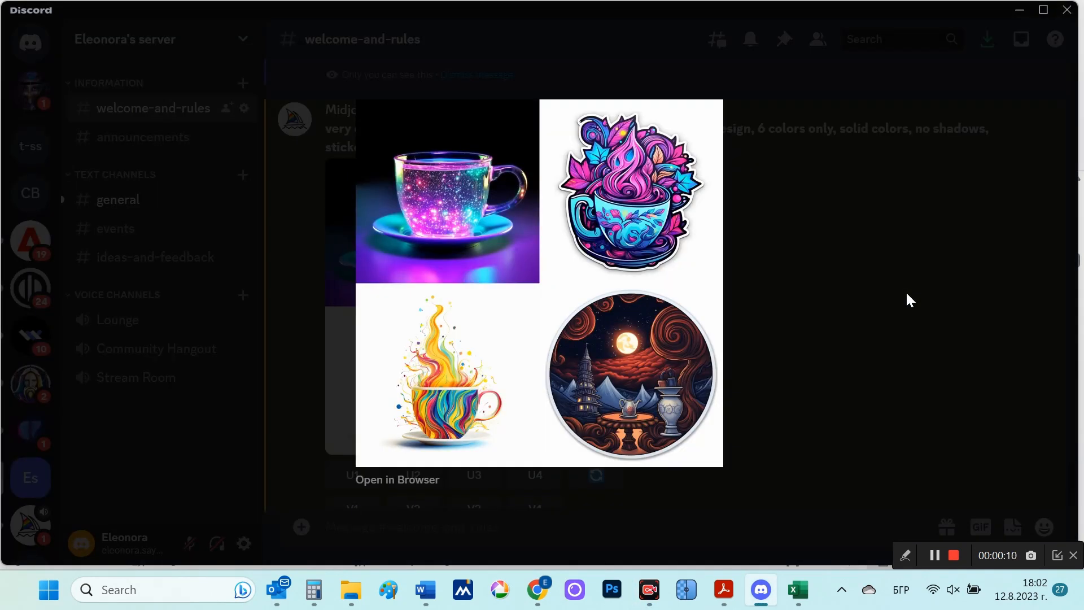
left_click(960, 326)
Step: View the second and third galaxy coffee cup grids enlarged, and look through the remaining grids
scroll(940, 317, "down", 6)
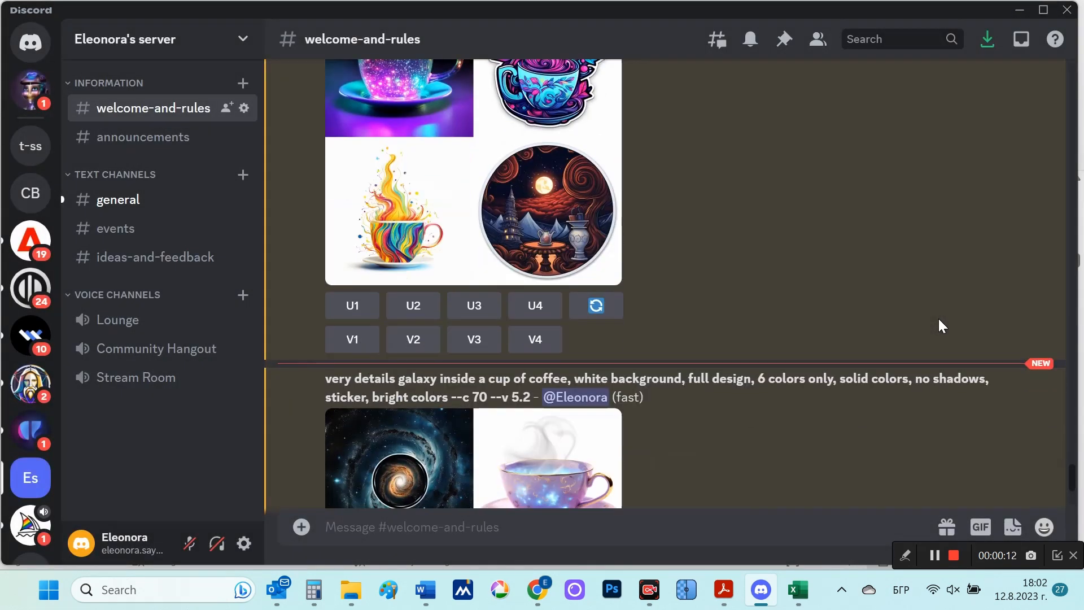
left_click(601, 266)
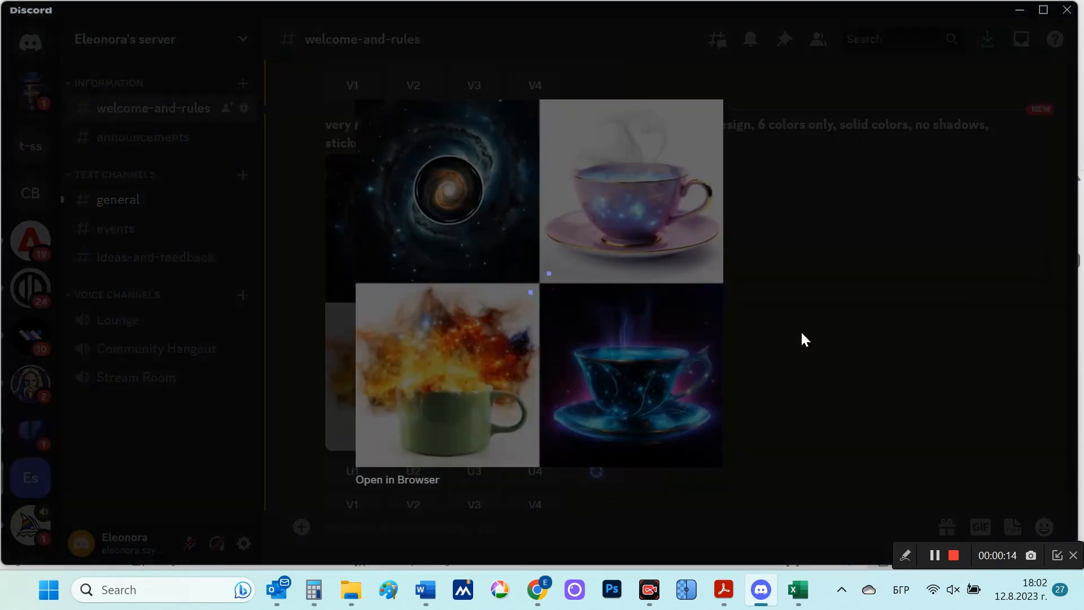
left_click(896, 333)
scroll(896, 333, "down", 8)
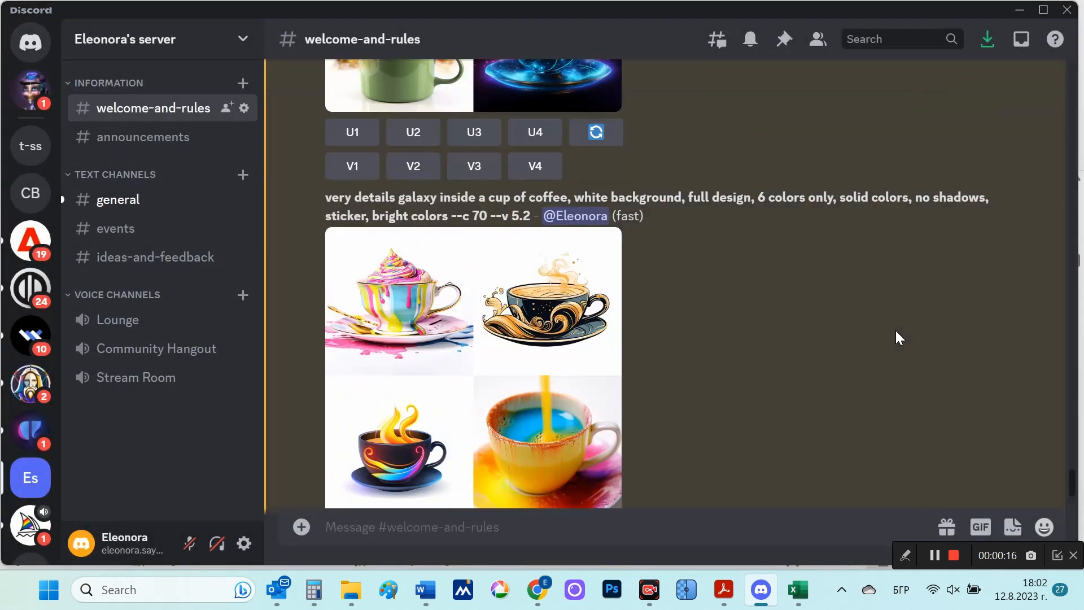
left_click(531, 262)
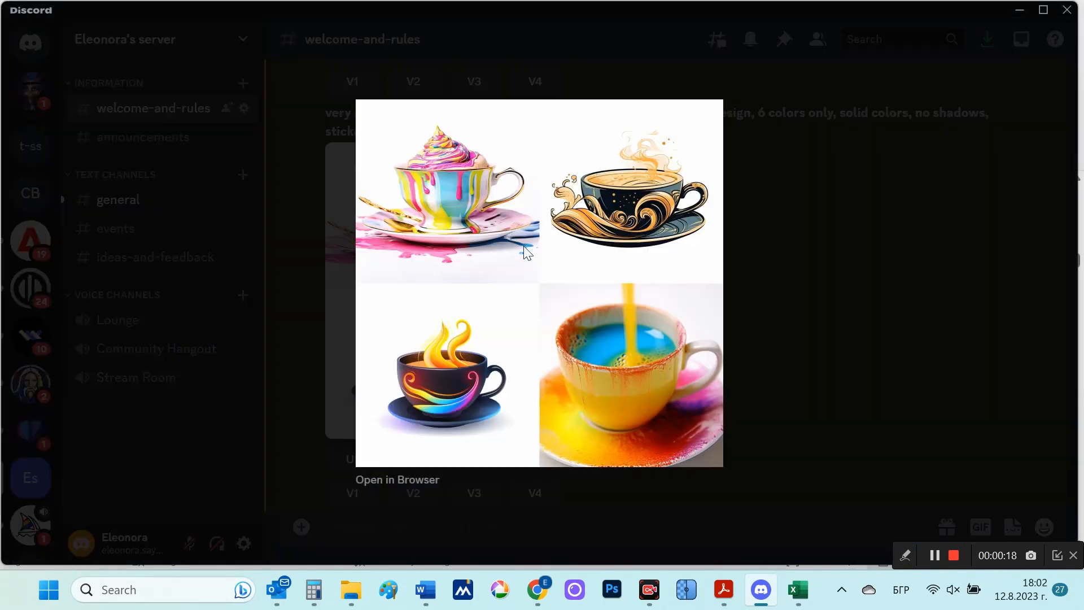
left_click(812, 324)
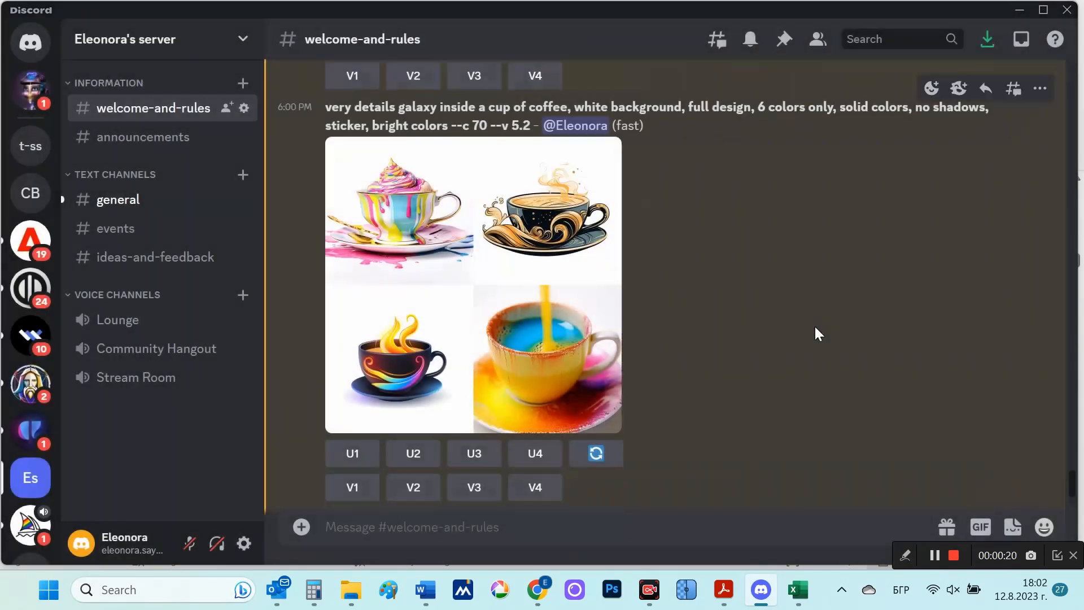
scroll(814, 324, "down", 7)
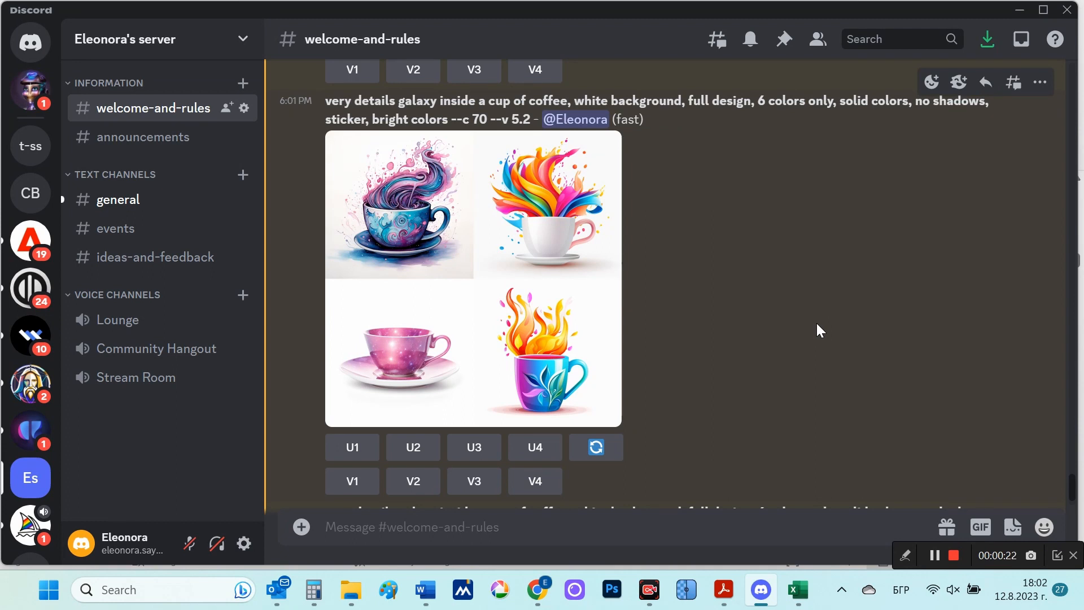
scroll(817, 324, "down", 7)
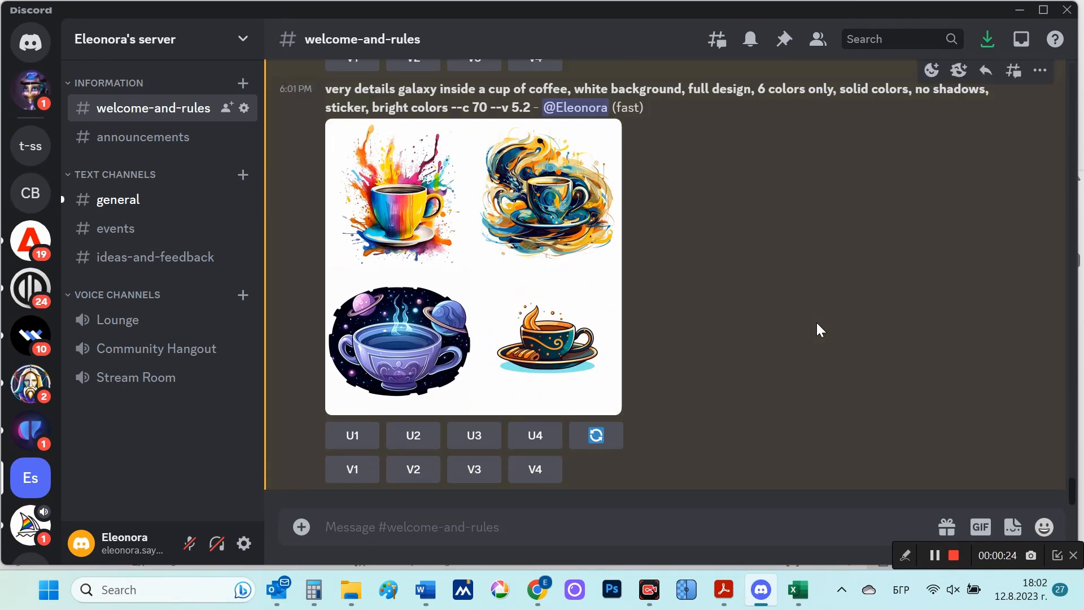
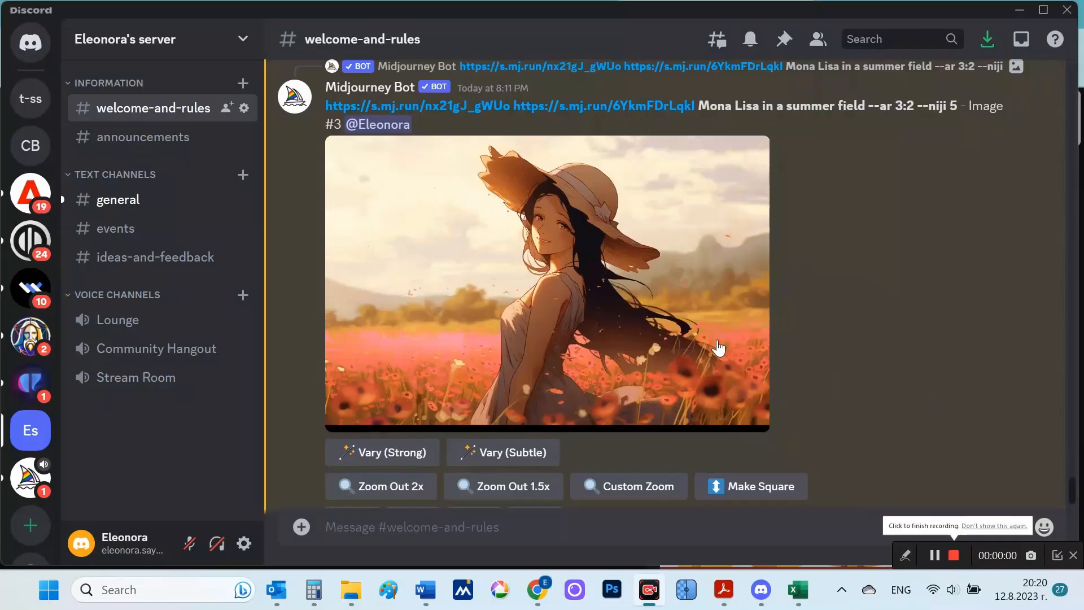
Step: View the Mona Lisa in a straw hat image enlarged, and react to its message with the envelope emoji
left_click(663, 328)
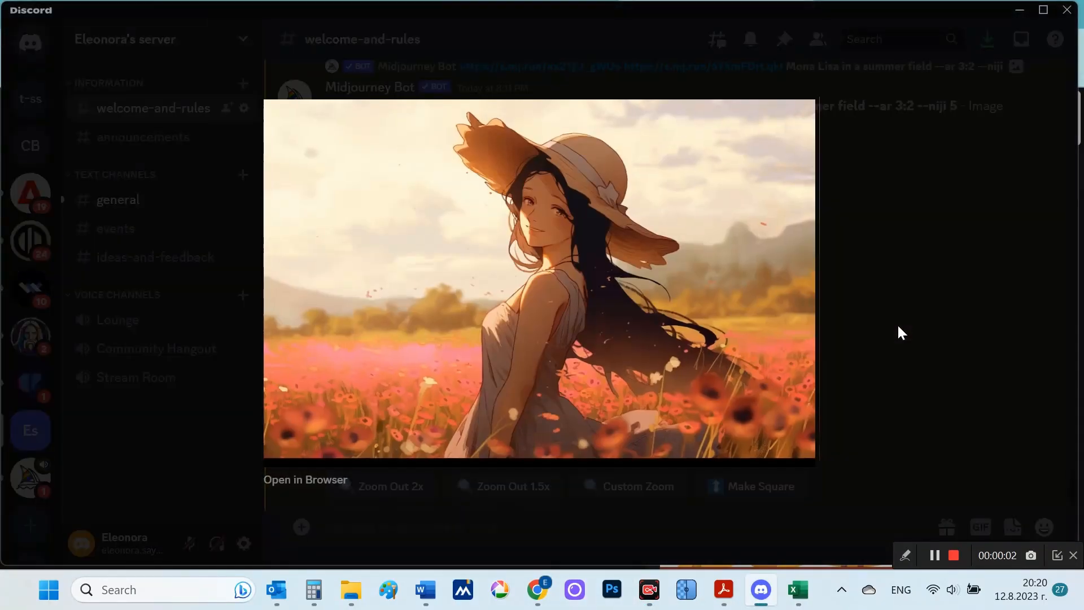
left_click(899, 327)
scroll(953, 352, "up", 3)
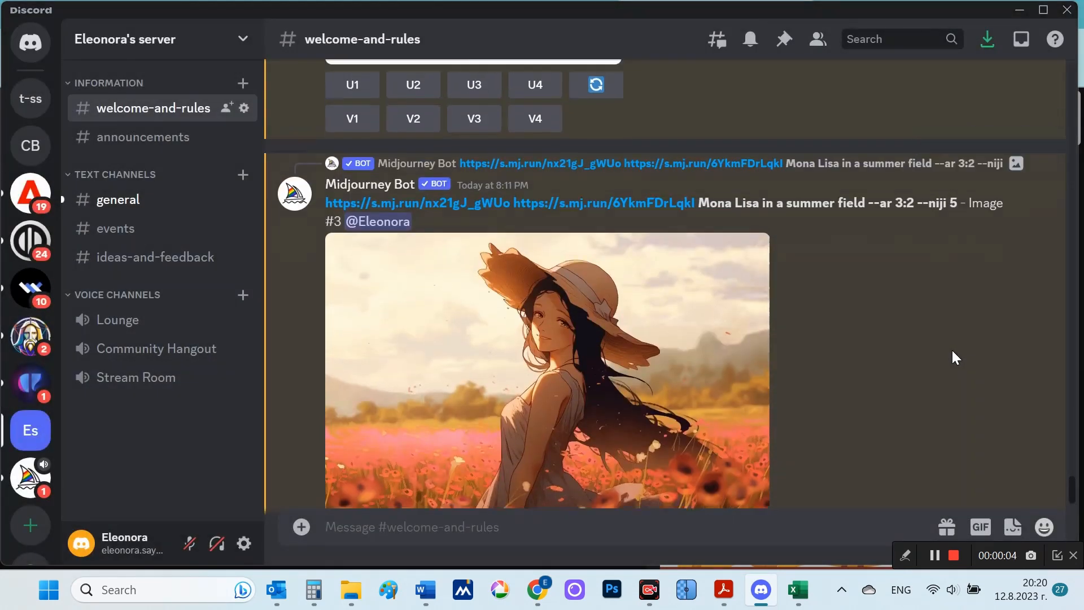
scroll(951, 348, "up", 1)
left_click(935, 226)
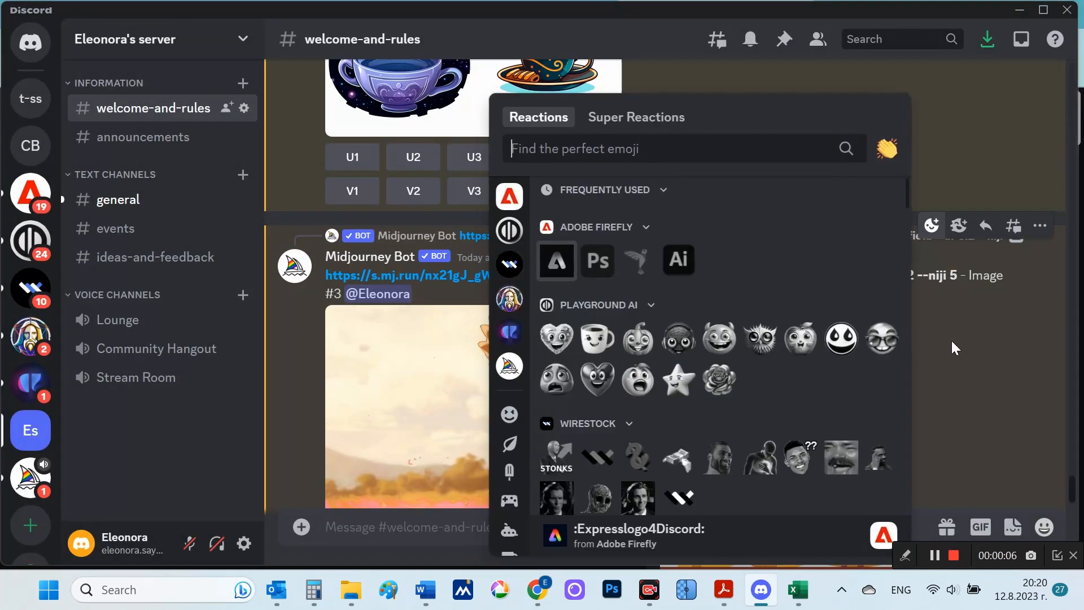
scroll(746, 311, "down", 4)
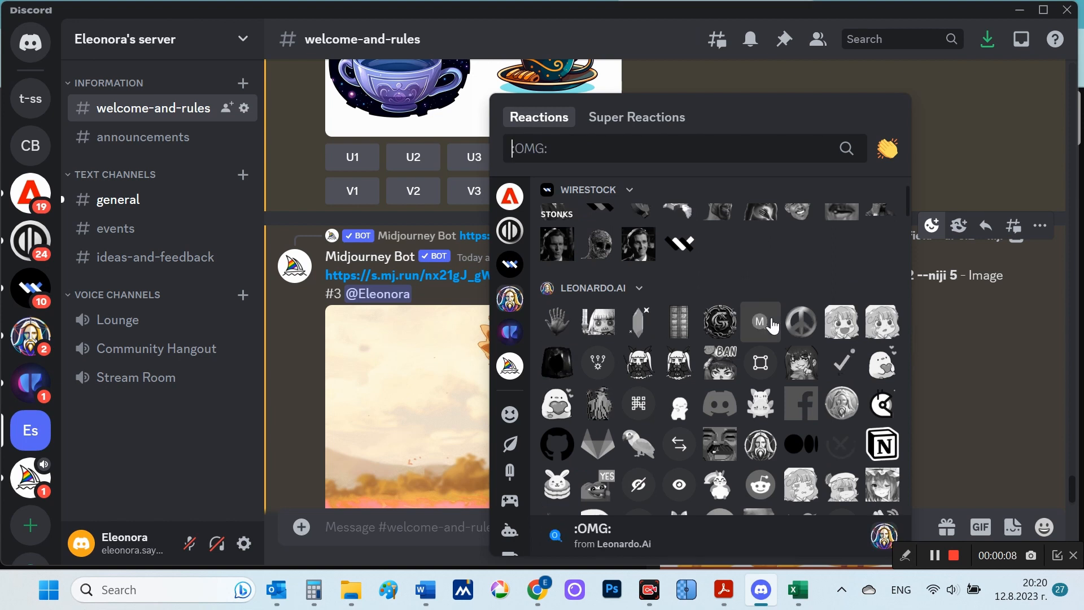
scroll(773, 326, "down", 5)
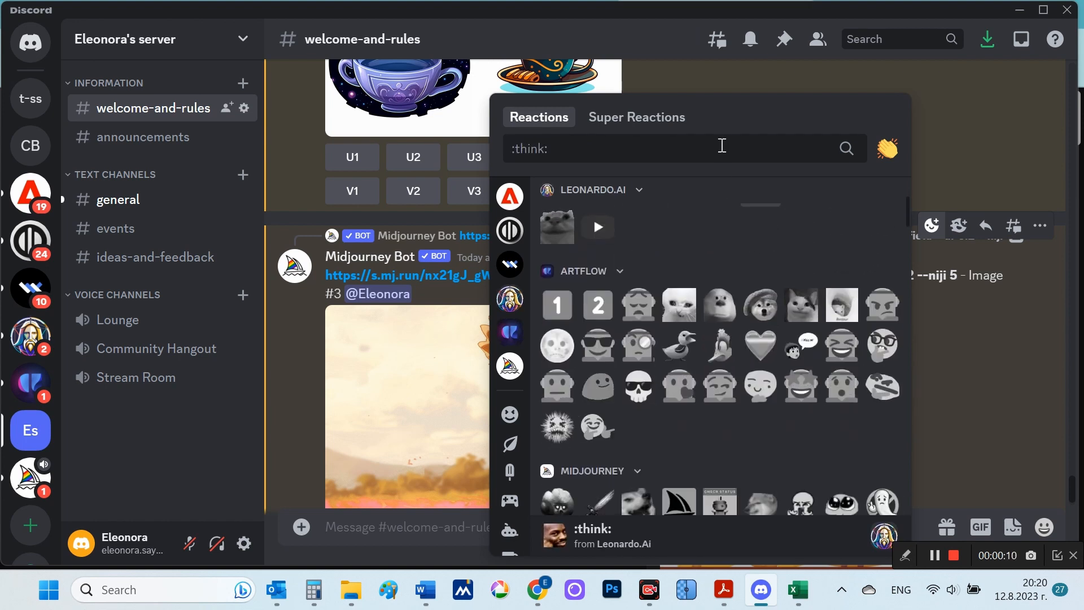
type("mai")
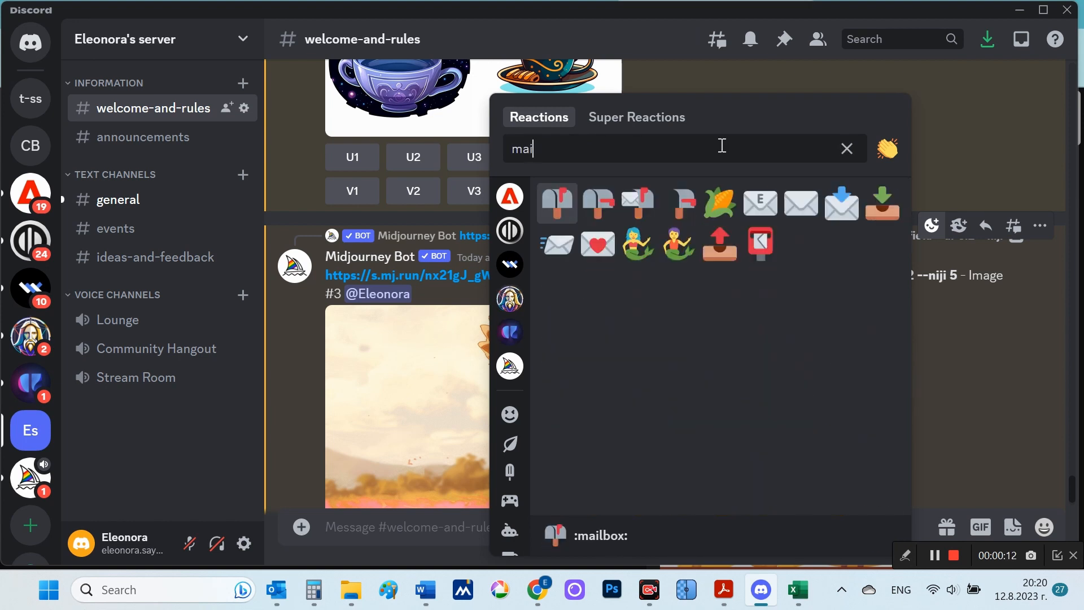
type("l")
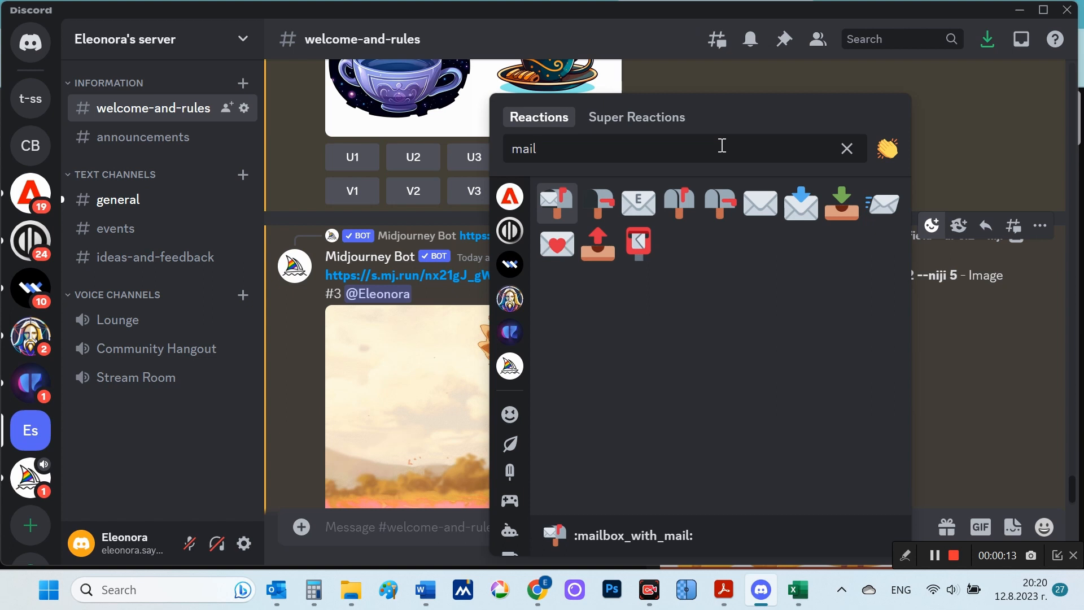
left_click(762, 202)
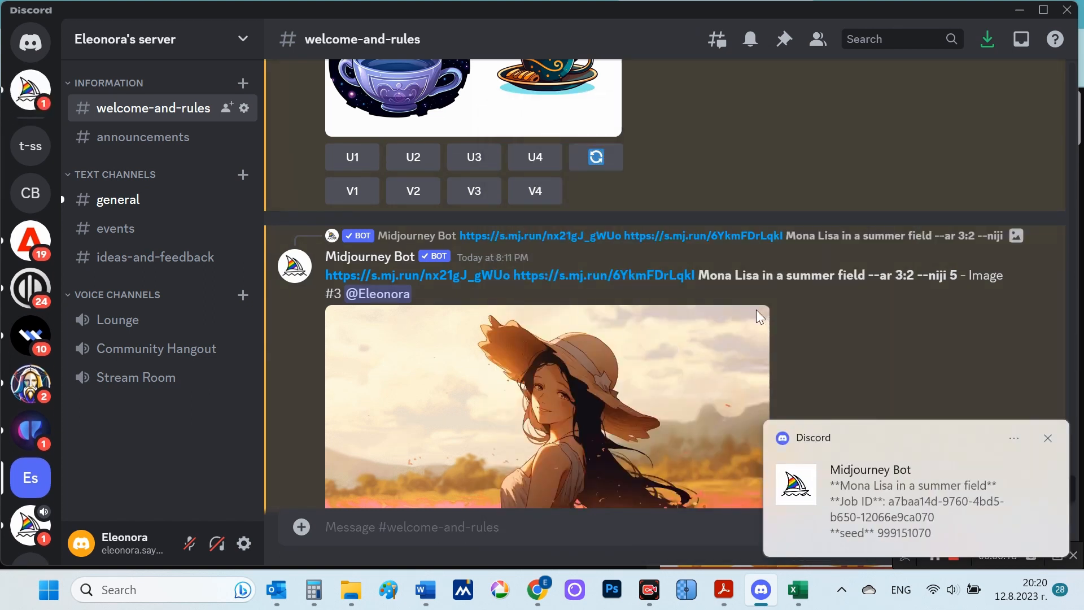
Step: Open the Midjourney Bot's direct message and copy the text "seed 999151070" for the Mona Lisa image
left_click(33, 91)
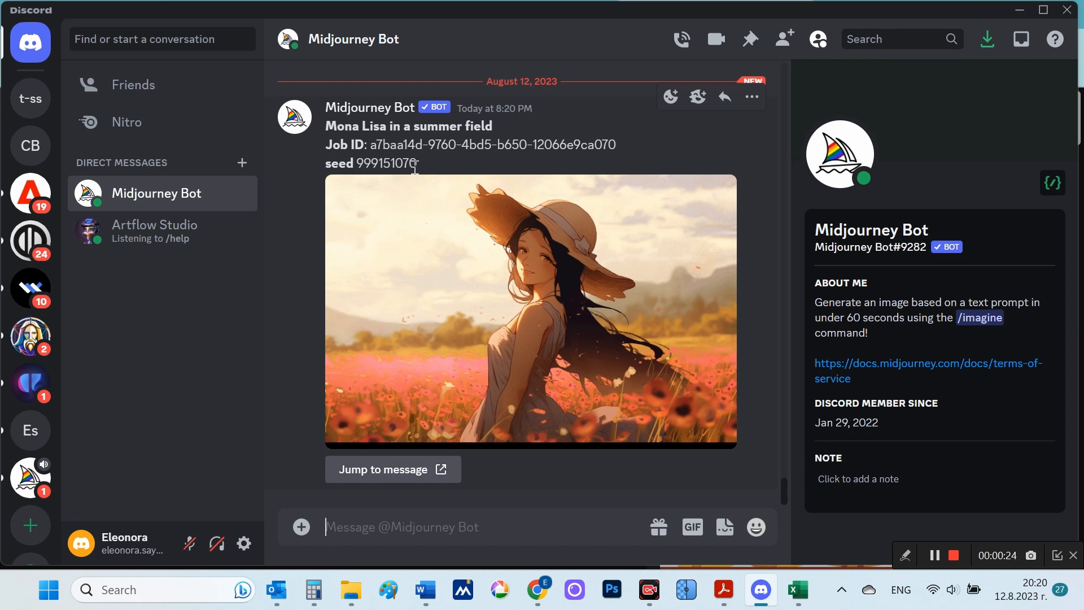
left_click_drag(420, 164, 319, 171)
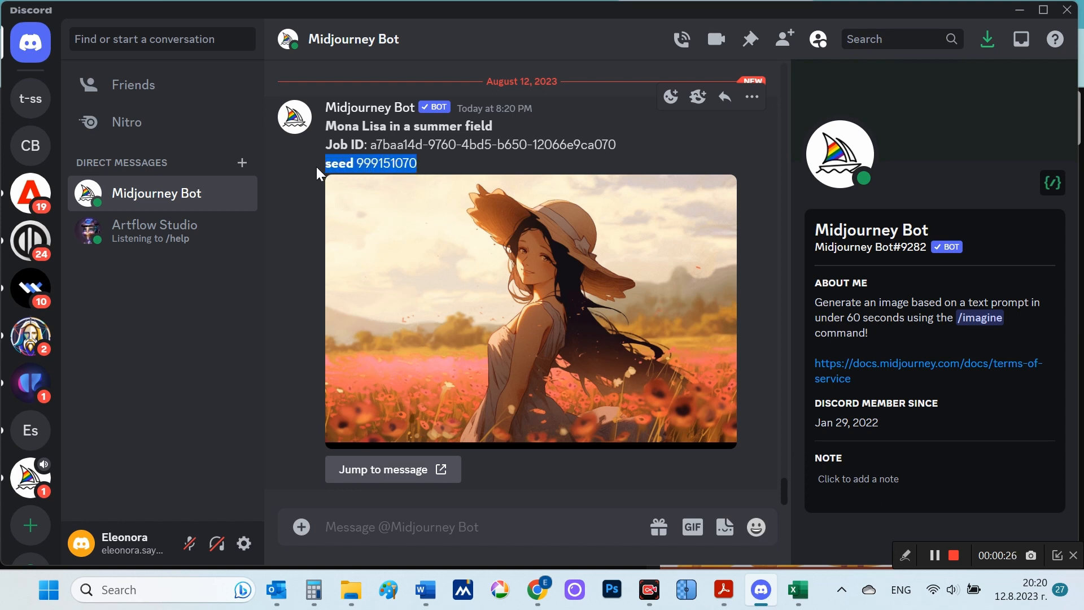
right_click(344, 165)
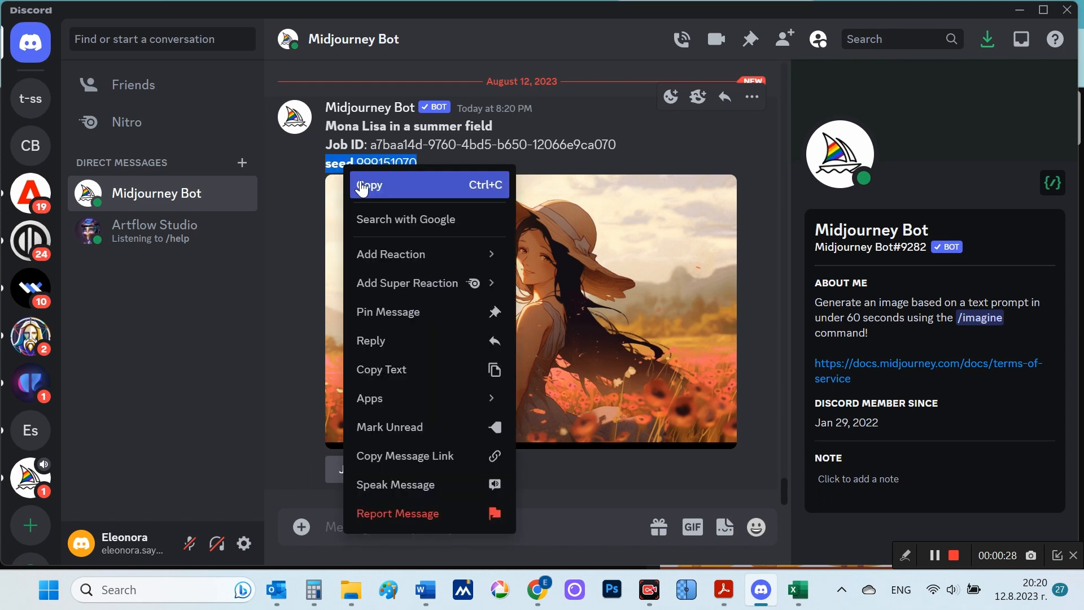
left_click(362, 186)
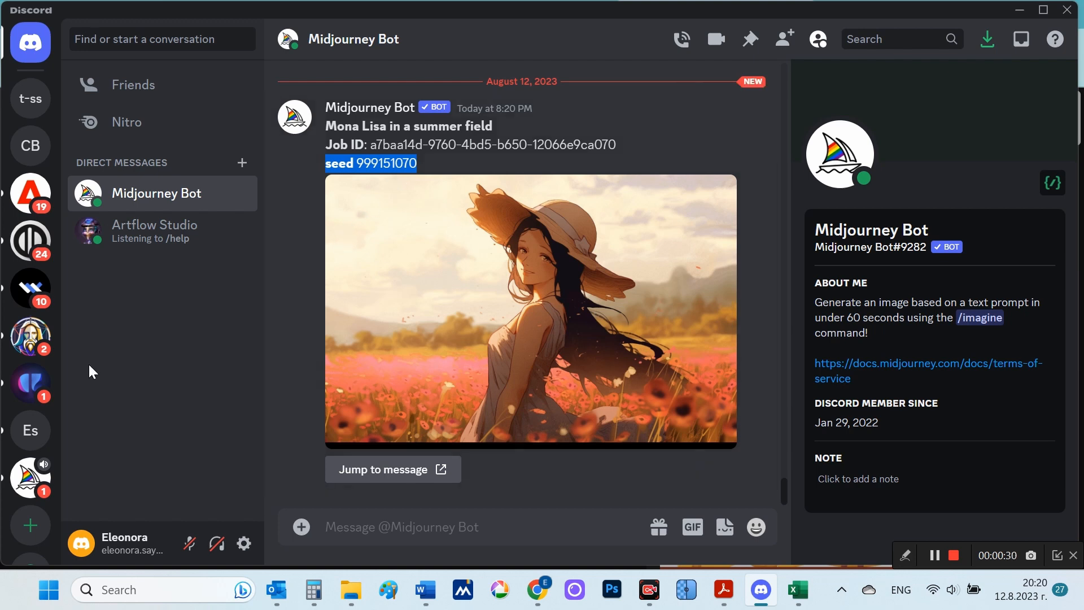
Step: In the welcome-and-rules channel, enter /imagine with both image links and "Mona Lisa in a summer field , Who jumps and waves her arms --ar 3:2 --niji 5"
left_click(45, 433)
scroll(773, 354, "down", 5)
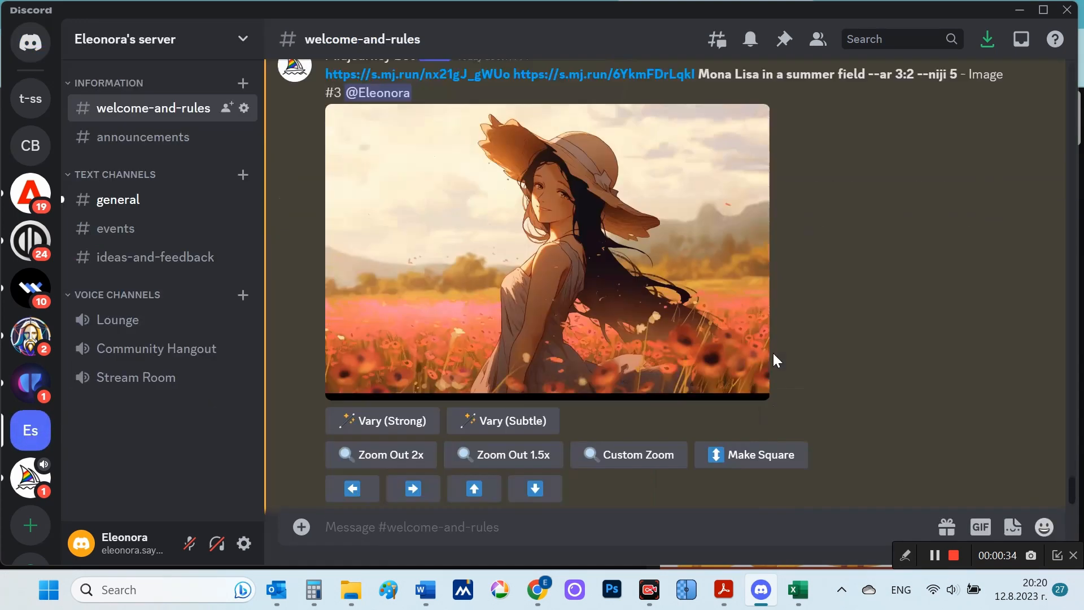
scroll(773, 353, "down", 1)
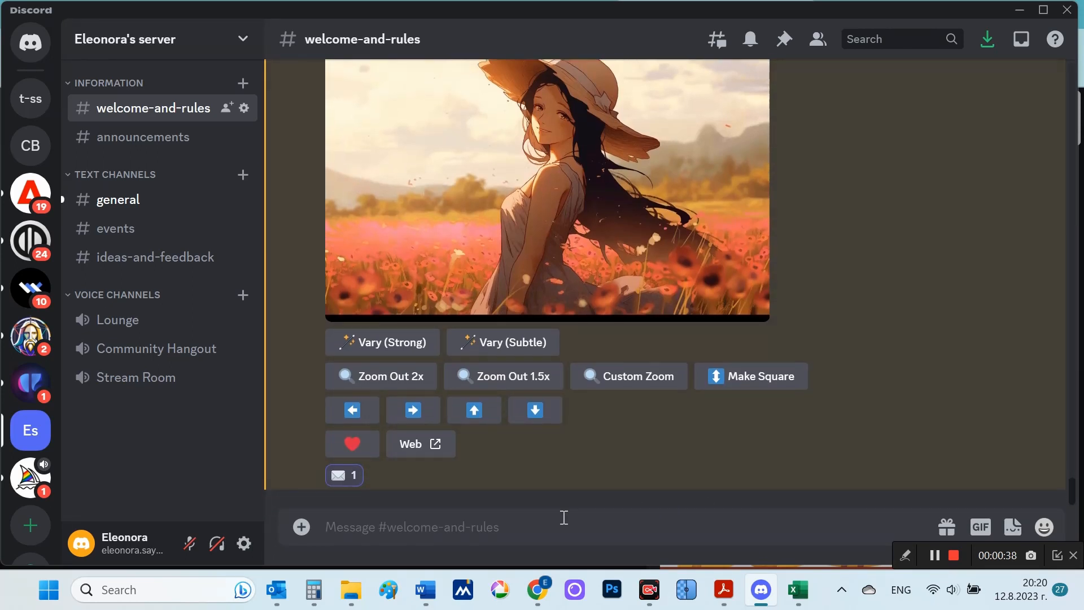
type("/")
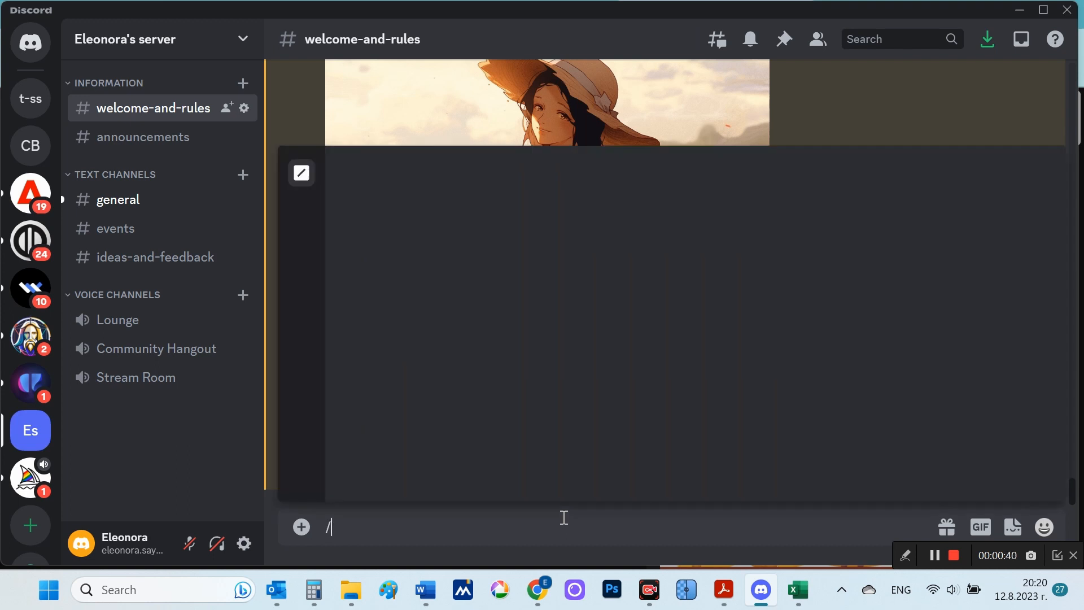
left_click(583, 211)
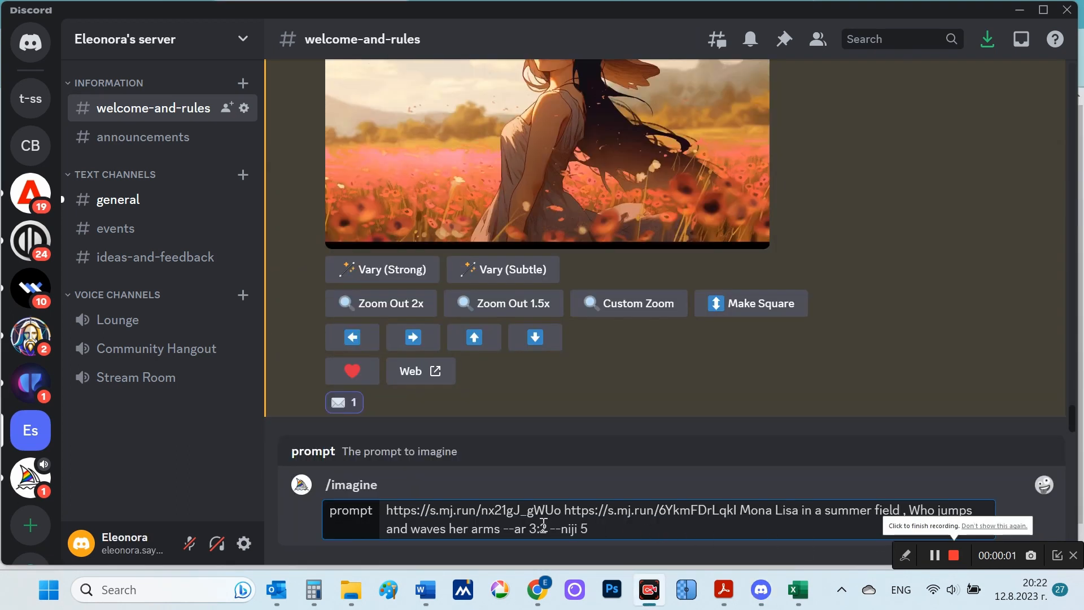
Step: Insert the copied "seed 999151070" before --ar 3:2 in the prompt, and review the seed and the added description
left_click(501, 528)
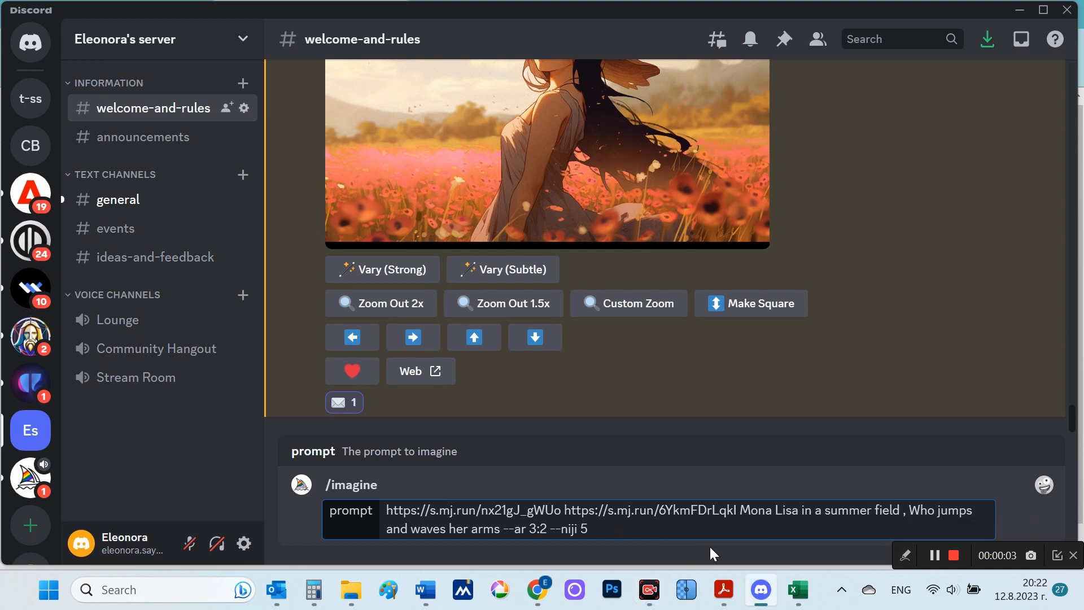
key("ctrl+v")
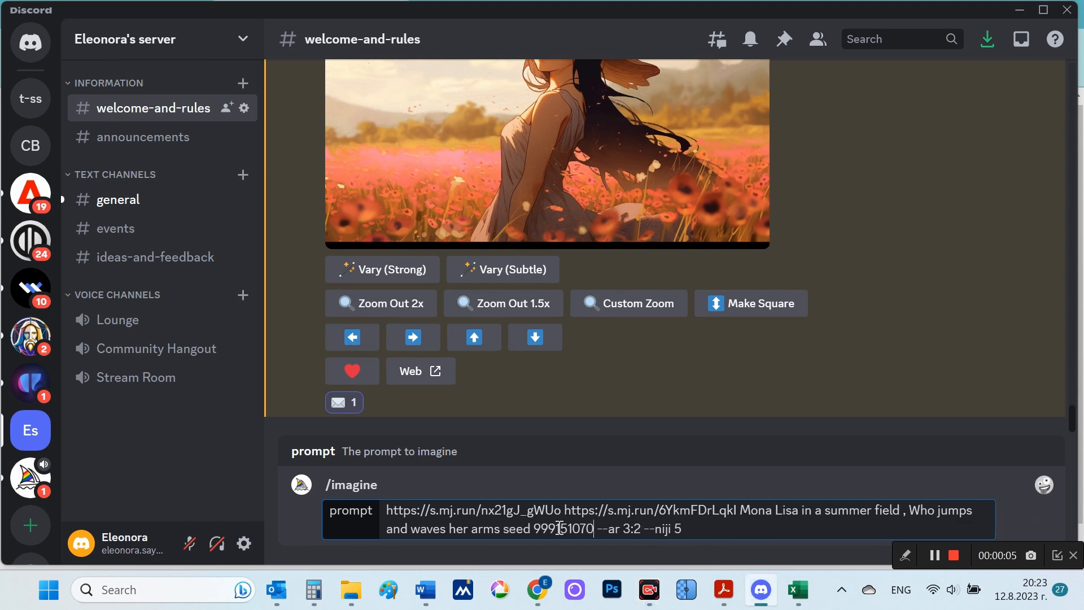
left_click_drag(506, 527, 593, 524)
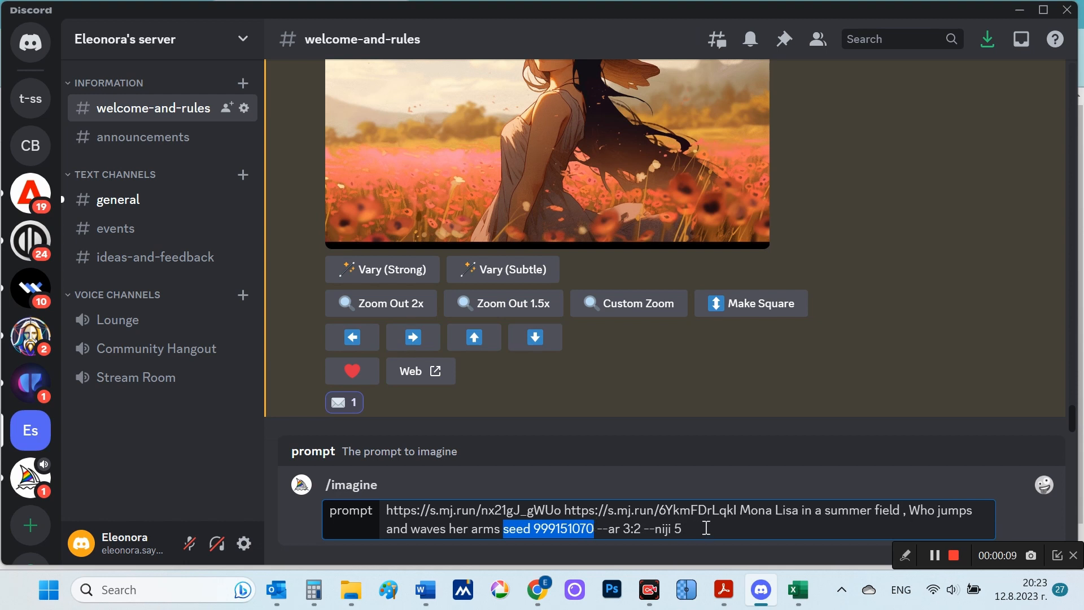
left_click_drag(917, 510, 475, 531)
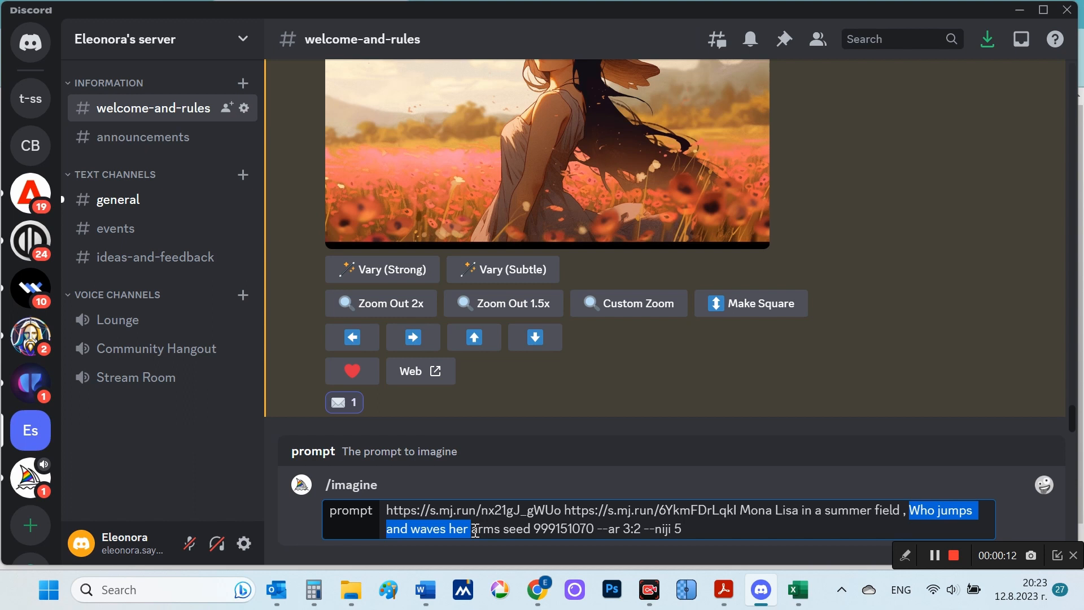
left_click(732, 520)
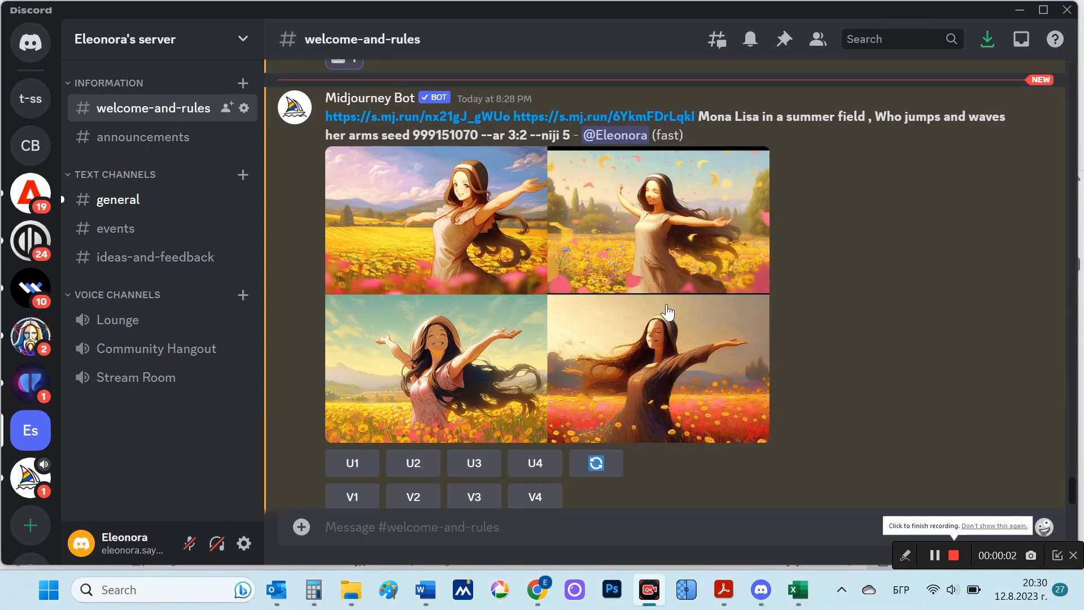
Step: Examine the arm-waving Mona Lisa grid, and view the "Poppies meadow at sunrise --v 5.2" grid enlarged after reading its prompt
left_click(578, 279)
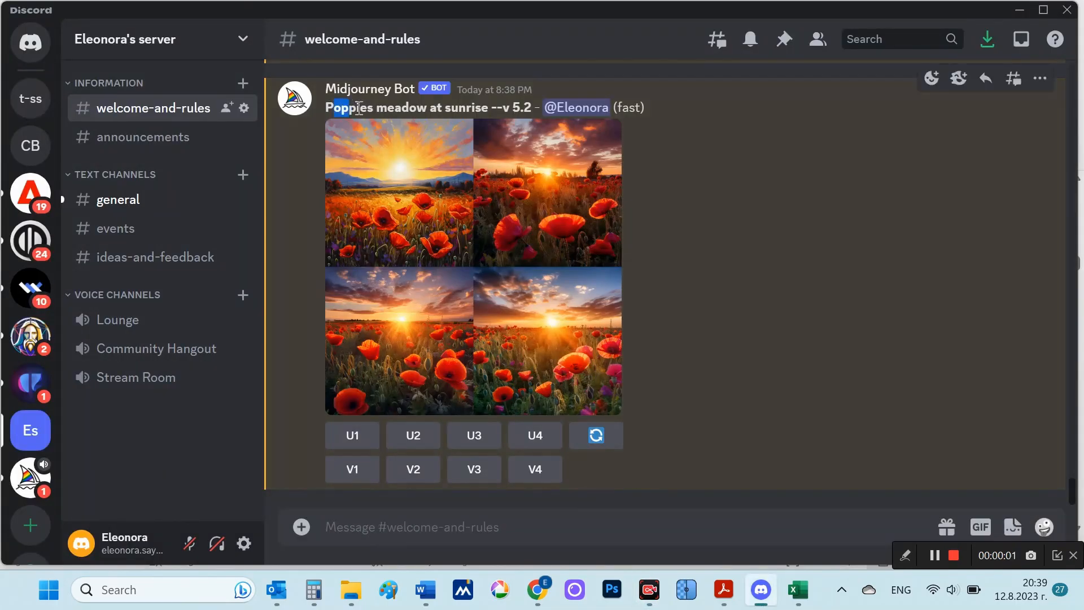
left_click_drag(332, 107, 490, 108)
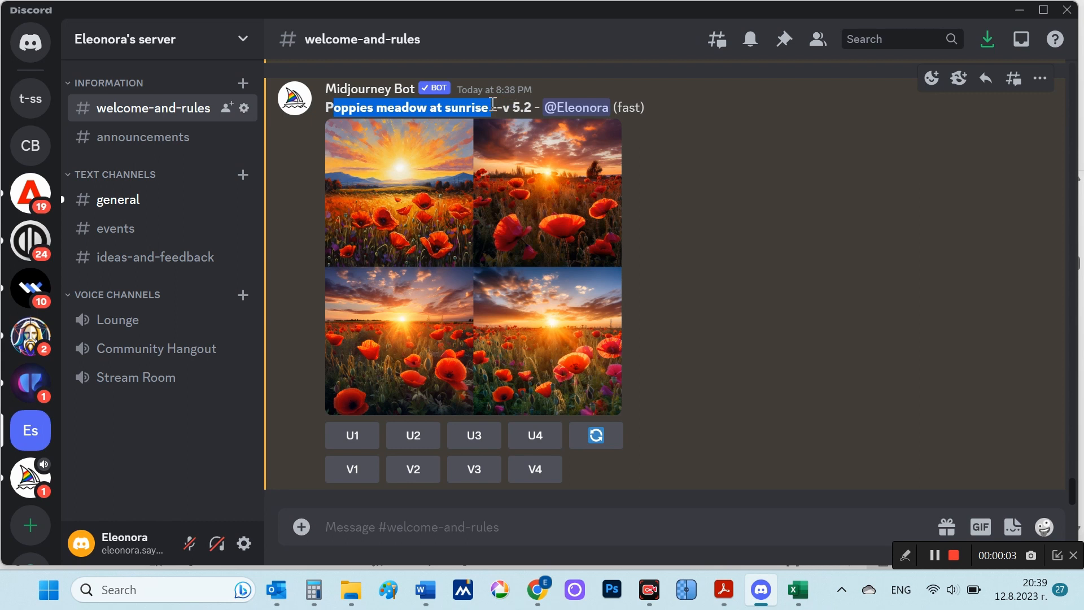
left_click(726, 241)
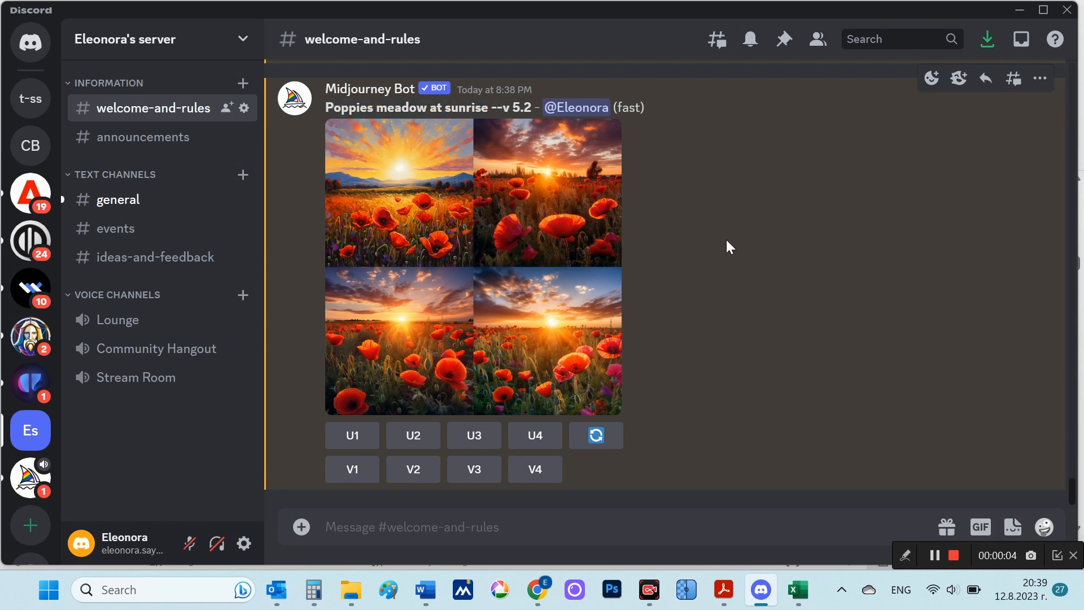
left_click(481, 260)
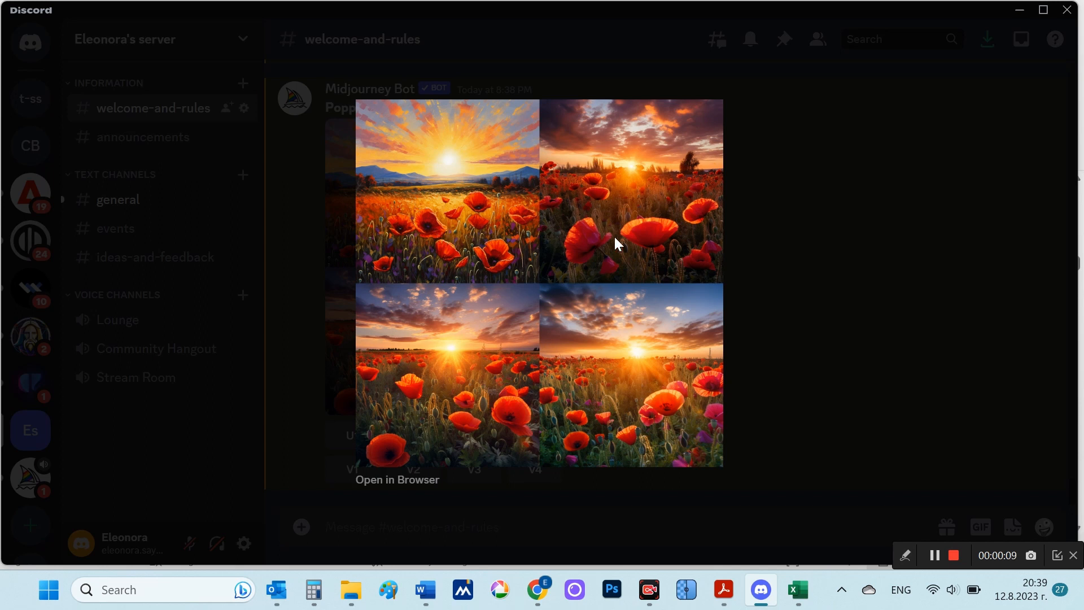
left_click(767, 350)
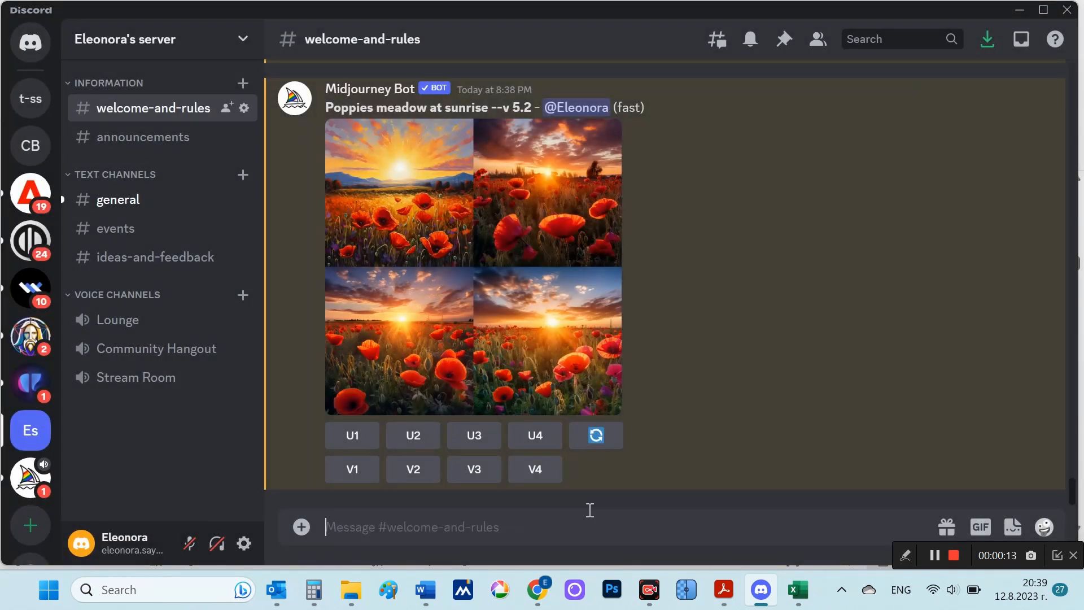
Step: Enter and submit the /imagine prompt "Poppies meadow at sunrise --style raw"
type("/")
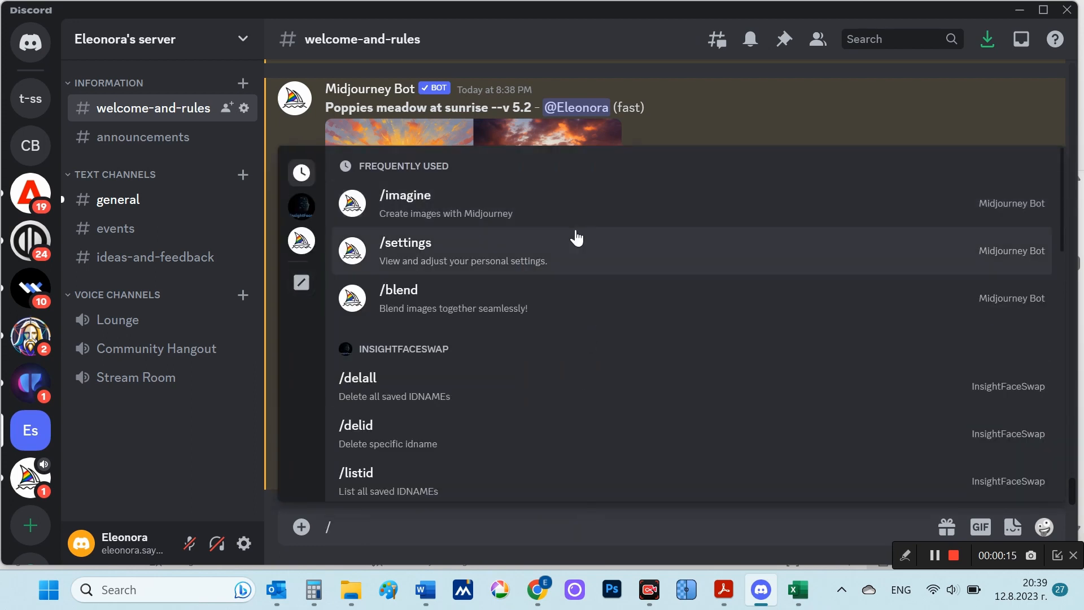
left_click(571, 207)
type("Poppies meadow at sunrise --style raw")
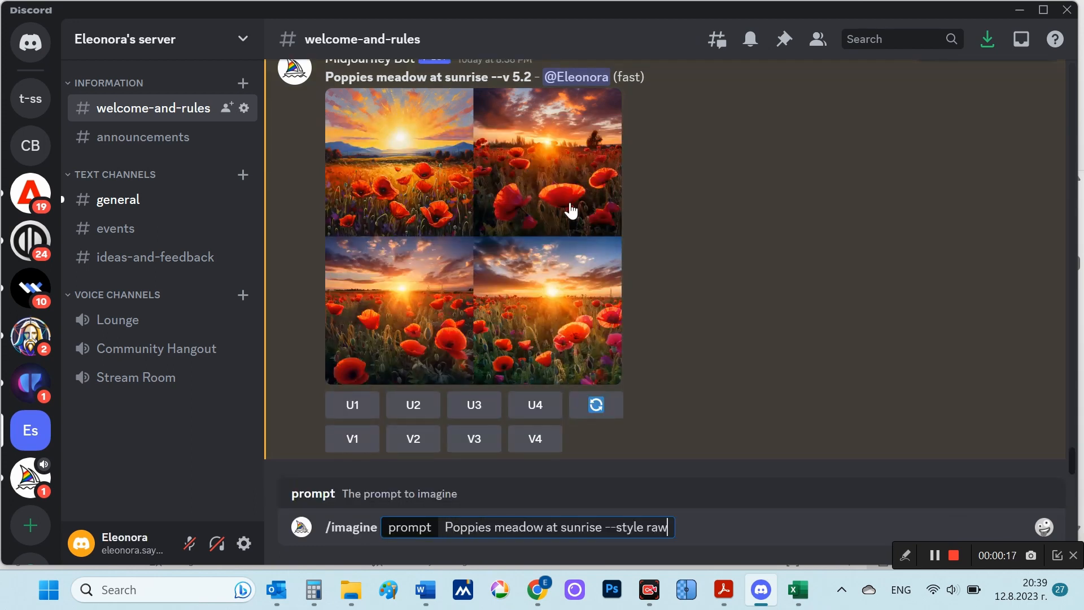
key("shift+Left")
key("shift+Left")
key("shift+Left")
key("shift+Left")
key("shift+Left")
key("shift+Left")
key("shift+Left")
key("shift+Left")
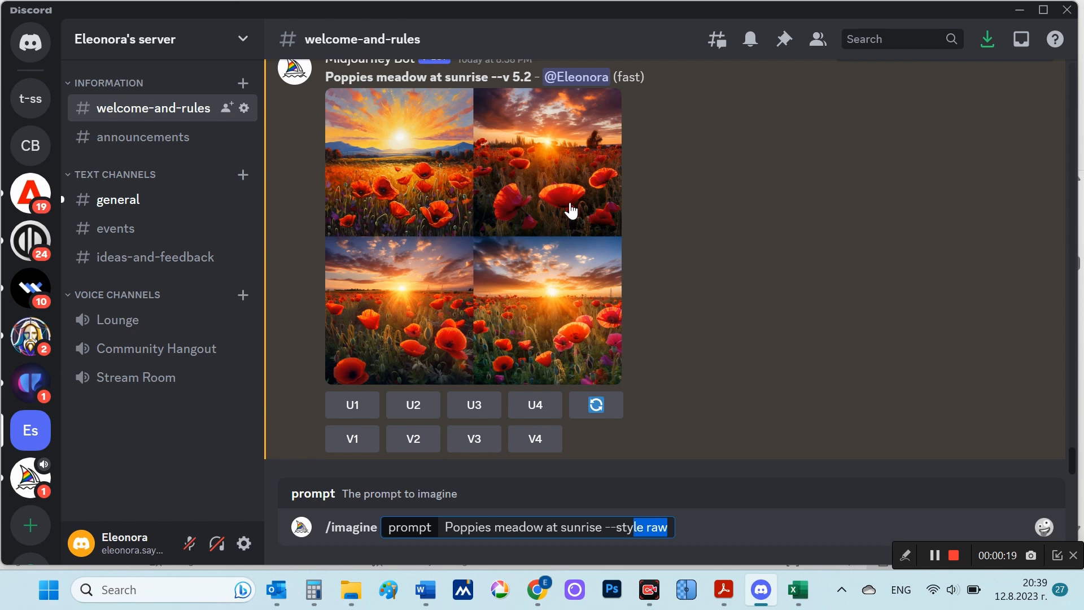
key("Right")
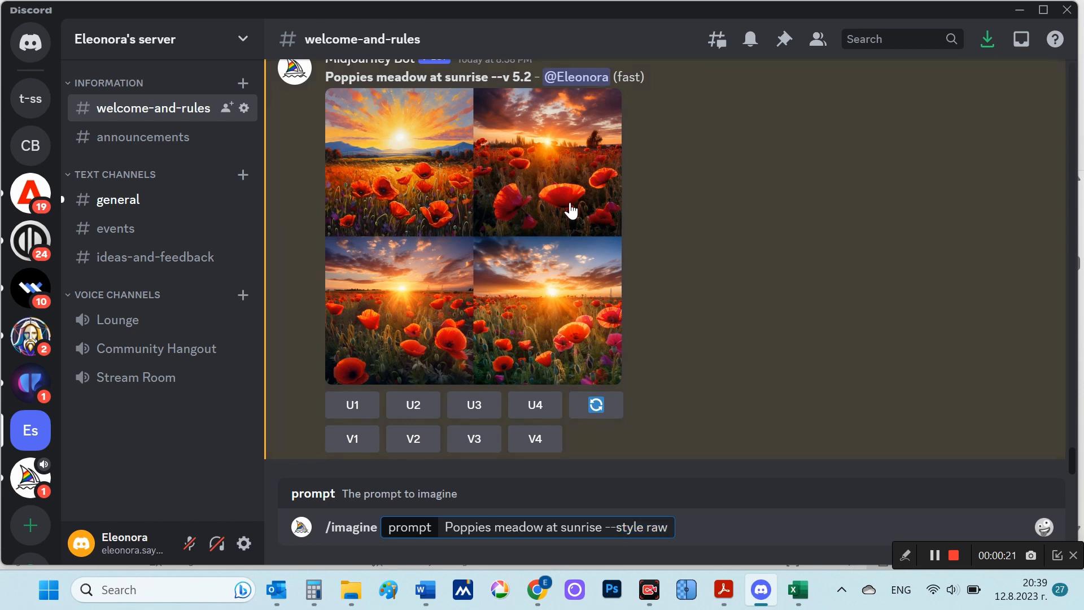
key("Return")
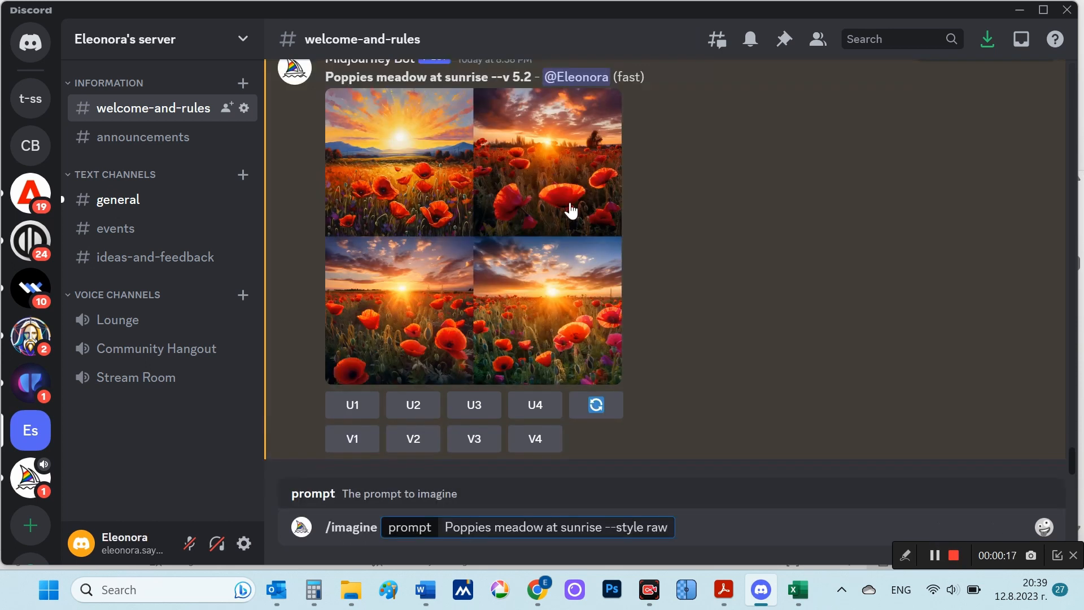
key("shift+Left")
key("shift+Left")
key("shift+Left")
key("shift+Left")
key("shift+Left")
key("shift+Left")
key("shift+Left")
key("shift+Left")
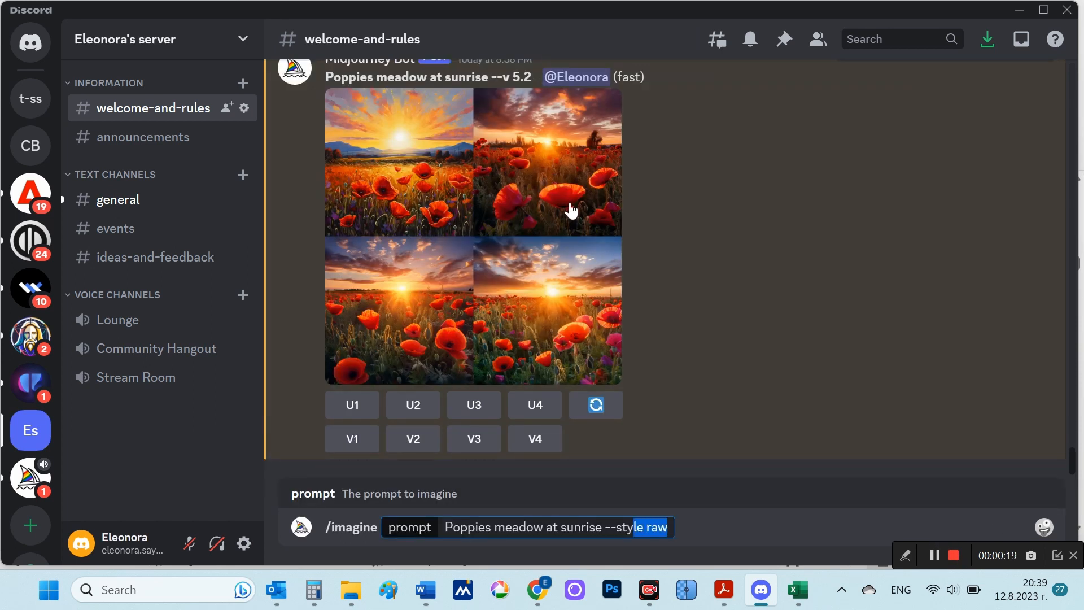
key("Right")
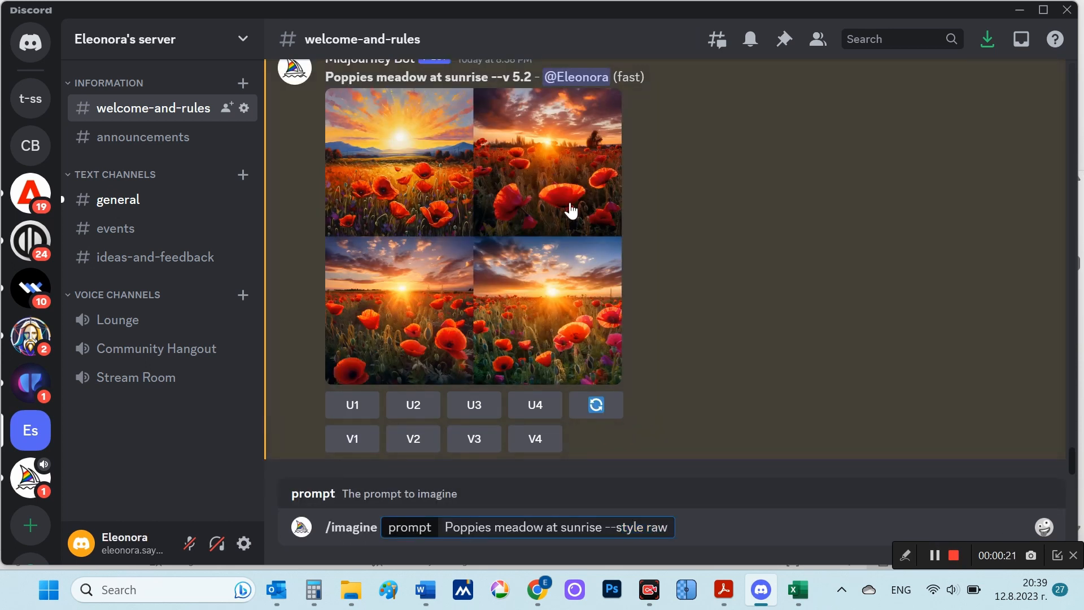
key("Return")
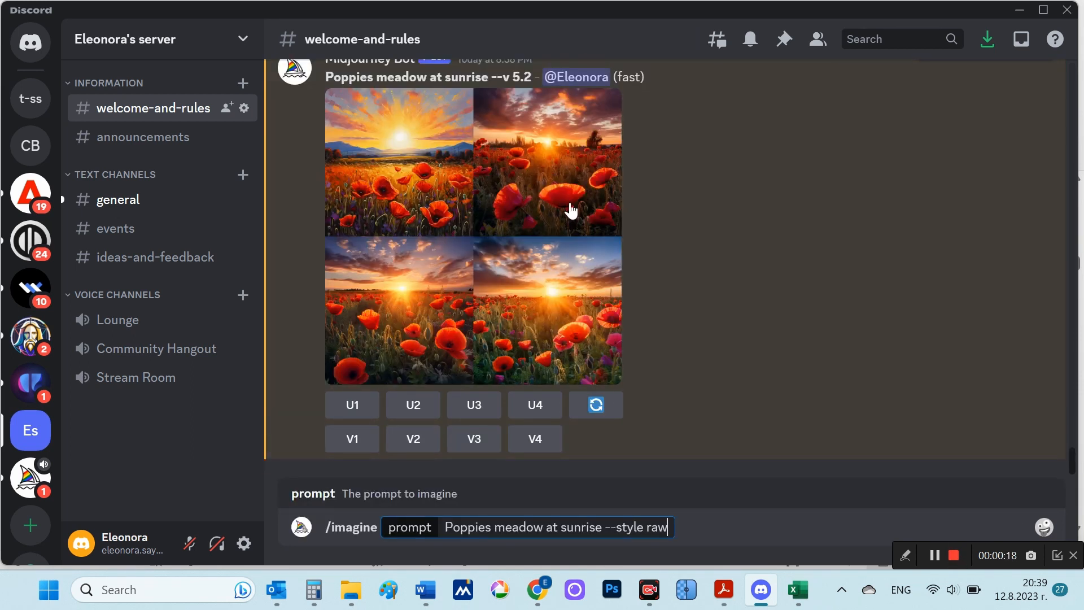
key("shift+Left")
key("shift+Left")
key("shift+Left")
key("shift+Left")
key("shift+Left")
key("shift+Left")
key("shift+Left")
key("shift+Left")
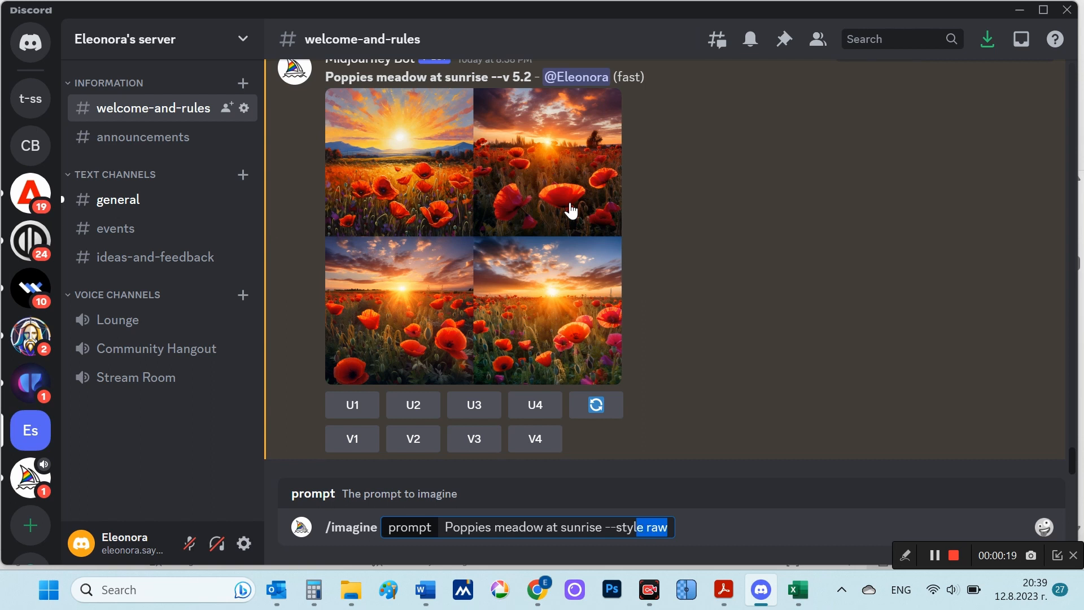
Step: Submit the prepared "Poppies meadow at sunrise --style raw" prompt and view the generated poppy grid enlarged
key("Right")
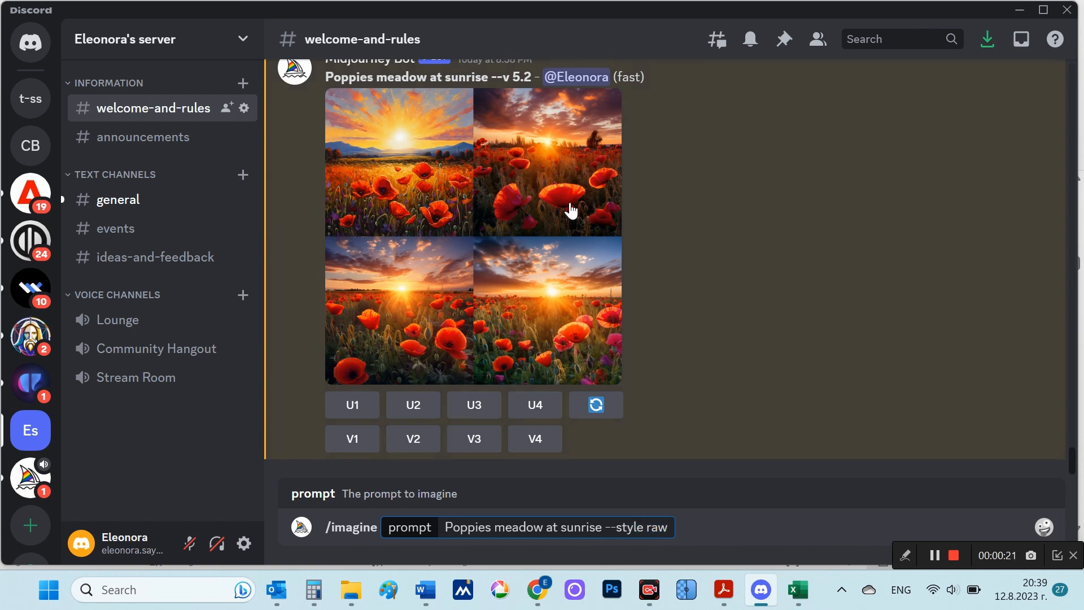
key("Return")
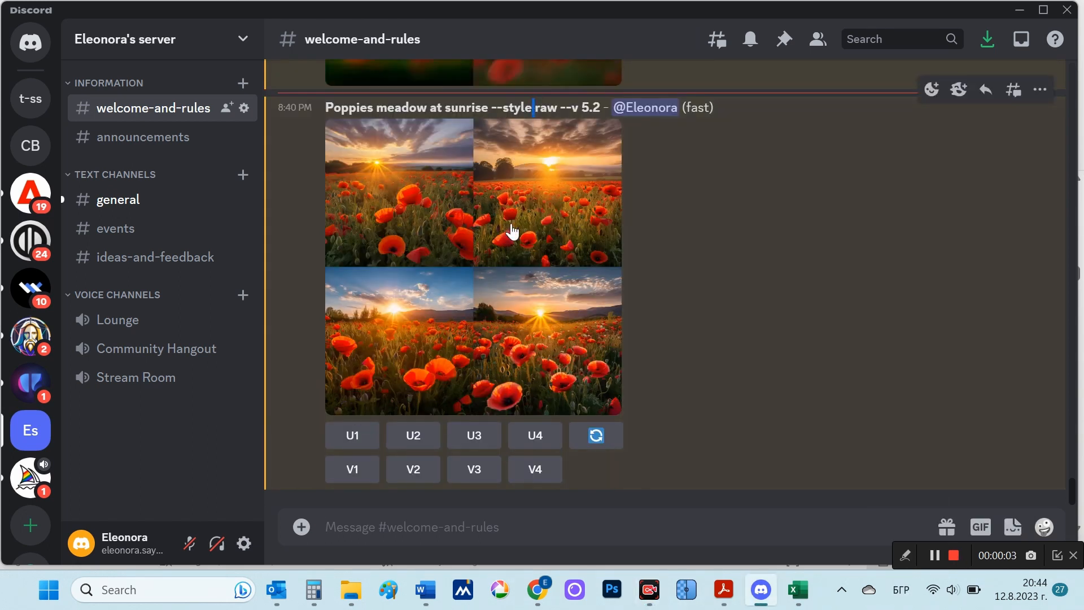
left_click(485, 233)
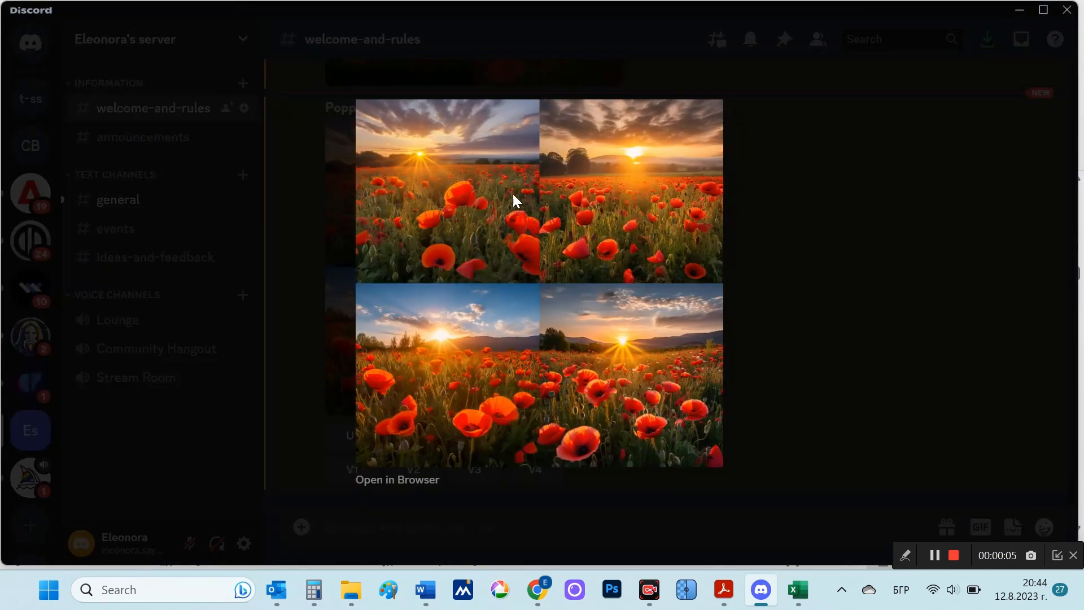
left_click(766, 386)
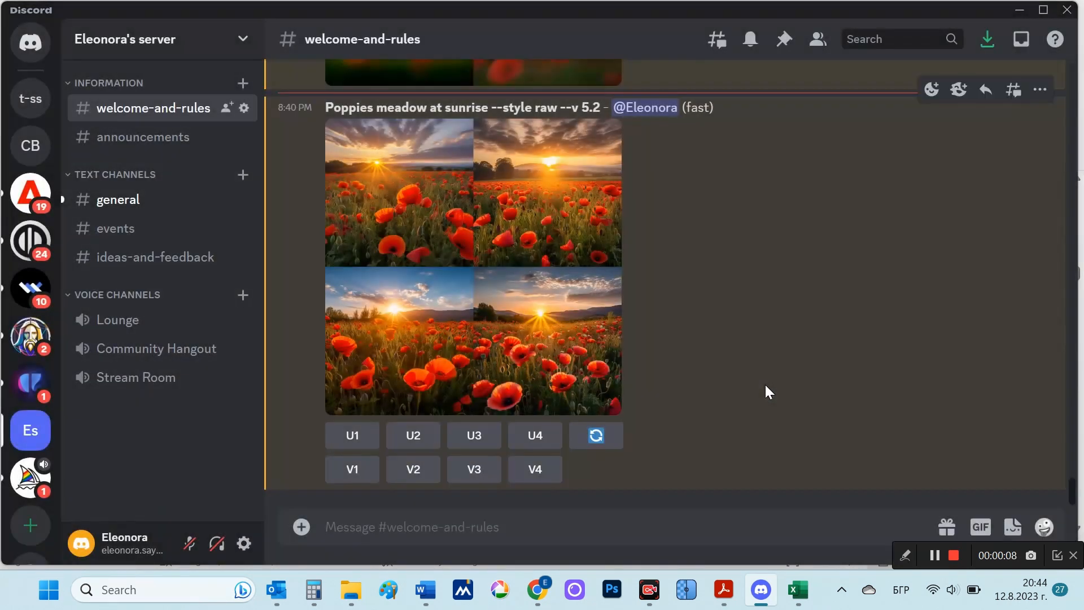
Step: Upscale the fourth image of the raw-style poppy grid and open the upscaled picture in the browser
left_click(539, 435)
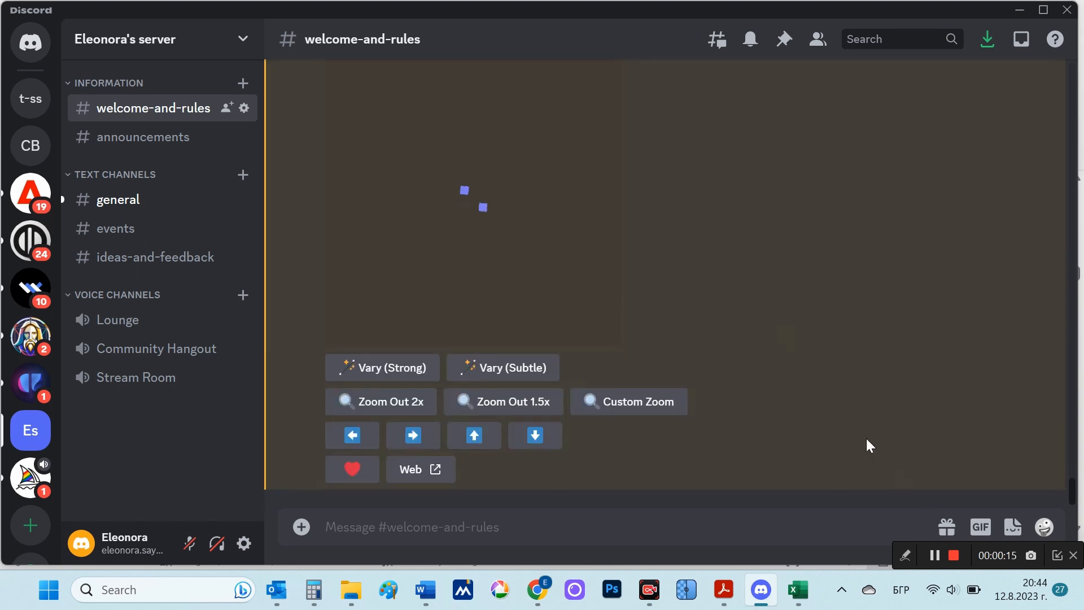
left_click(517, 204)
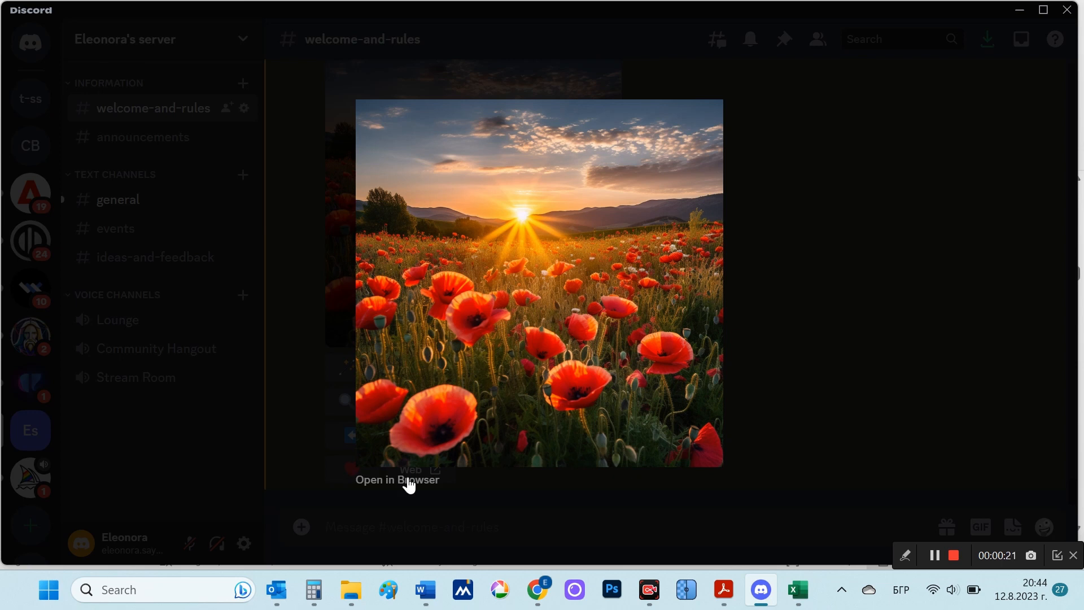
left_click(401, 480)
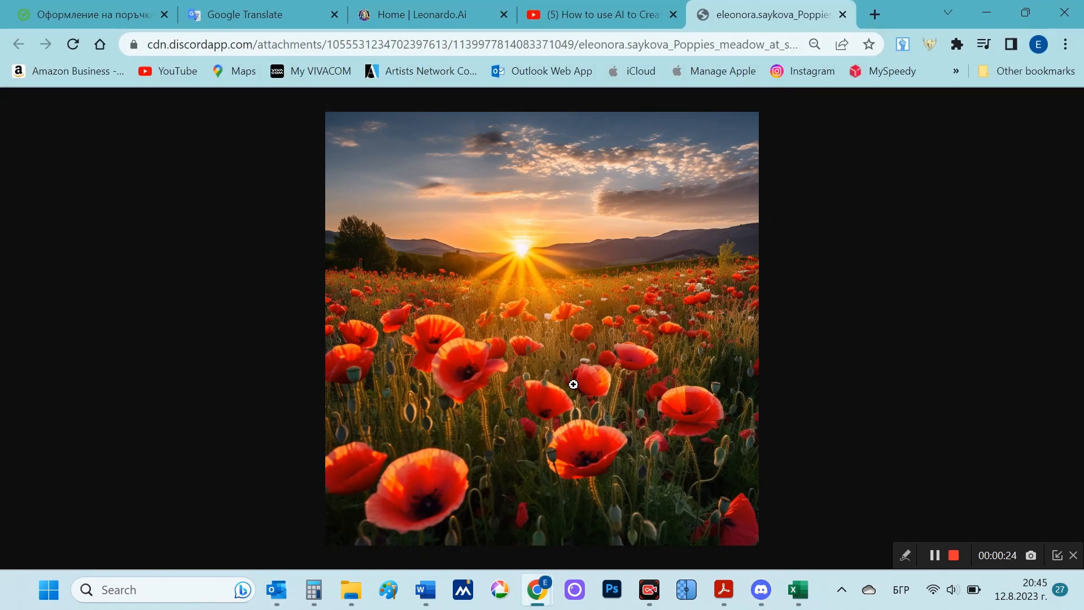
Step: Examine the upscaled poppy meadow at full size, from the sunrise on the horizon to the foreground flowers
left_click(536, 397)
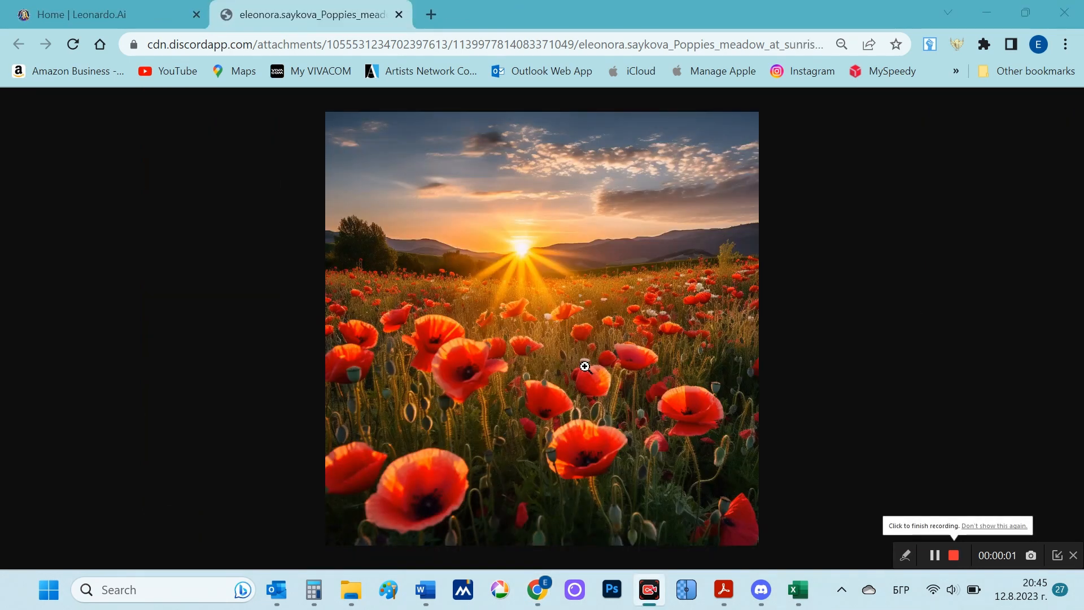
left_click(585, 366)
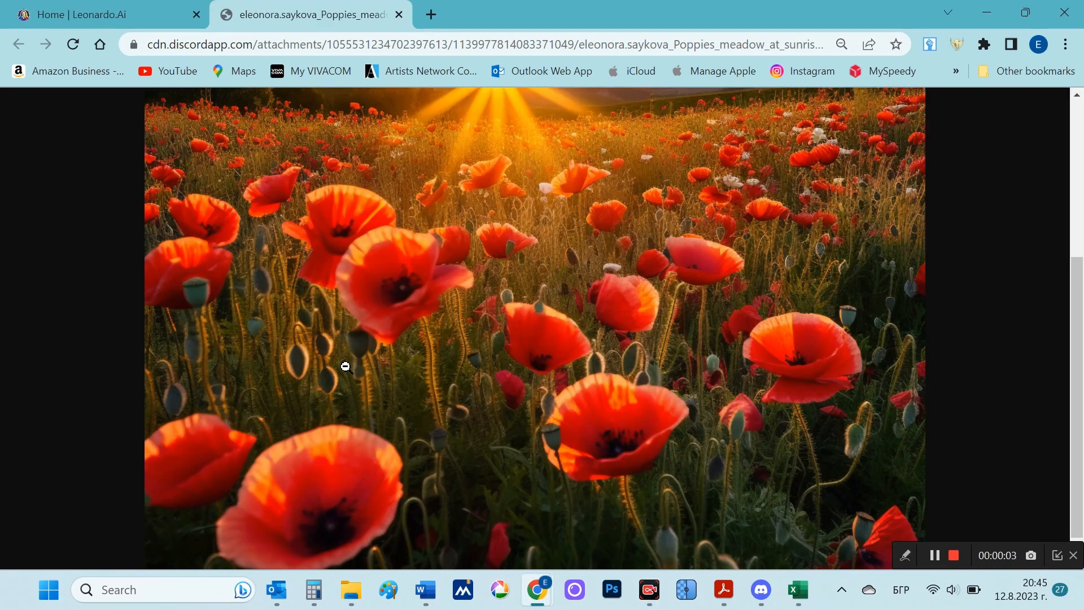
scroll(411, 319, "up", 3)
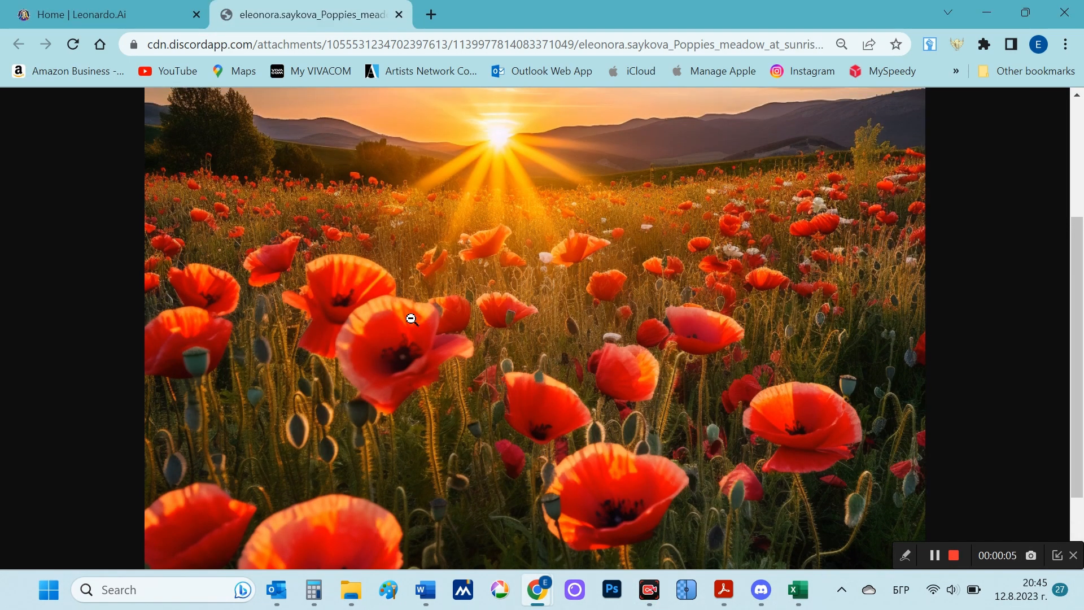
scroll(411, 319, "down", 3)
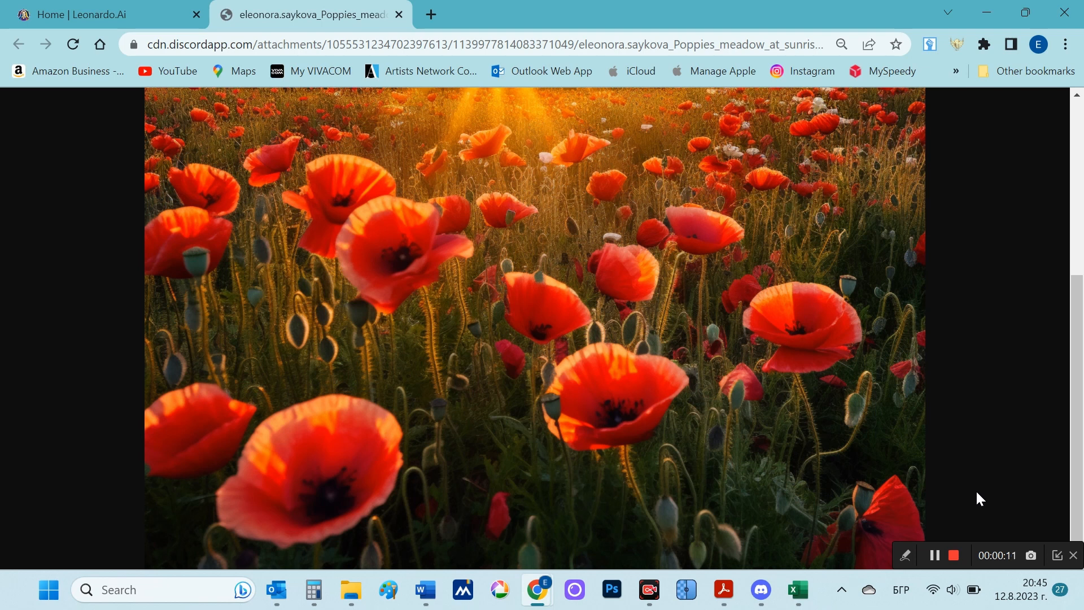
left_click(953, 555)
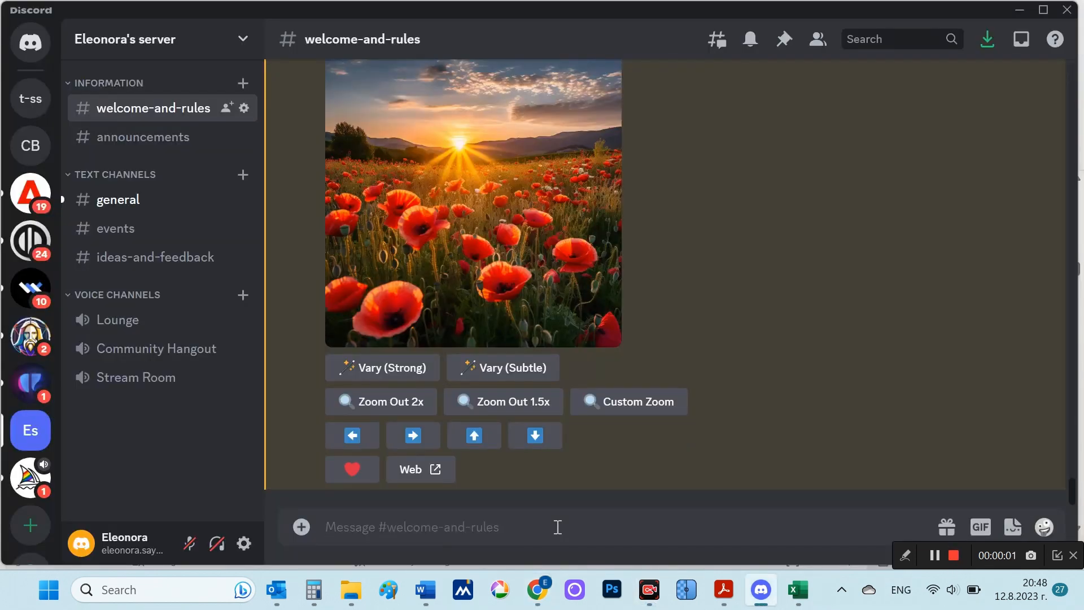
Step: Submit the /imagine prompt "a witch anime with mythical powers preferabaly in whitw clothing pfp style --style cute --niji 5"
type("/")
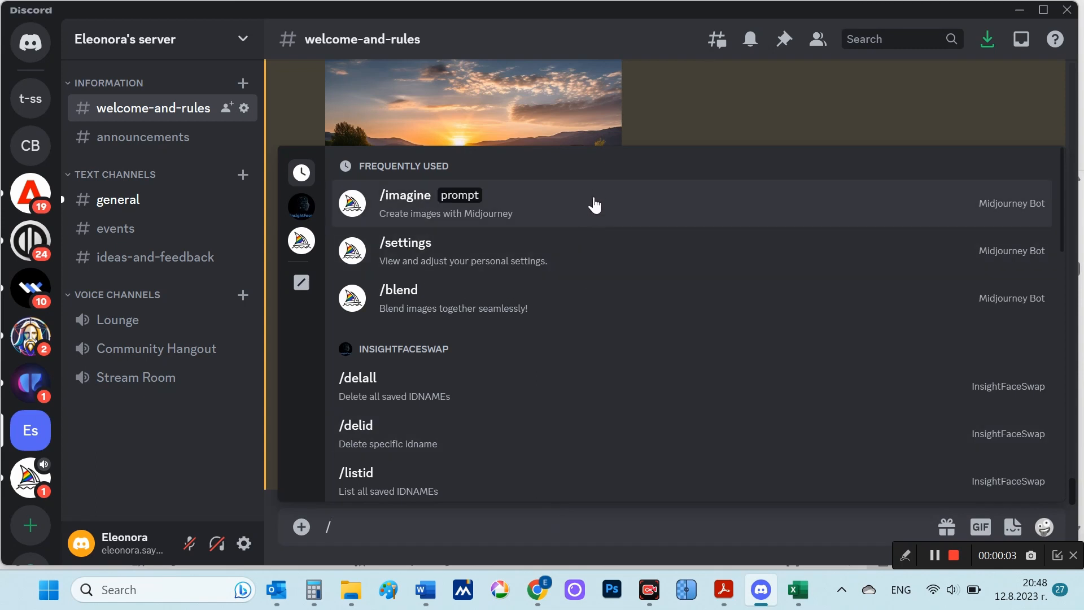
left_click(594, 204)
type("a witch anime with mythical powers preferabaly in whitw clothing pfp style --style cute --niji 5")
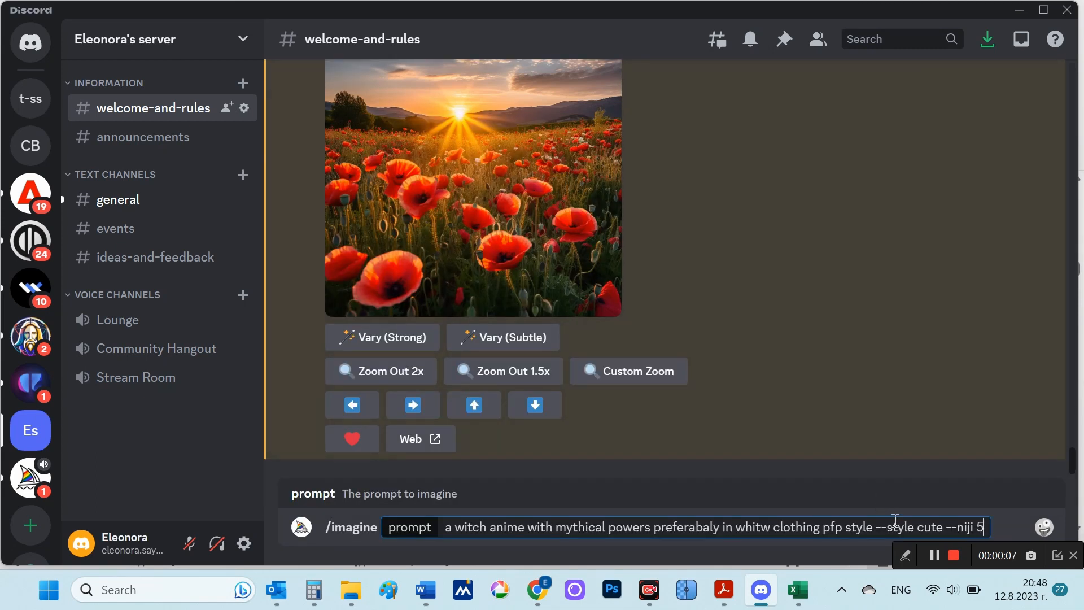
left_click_drag(876, 527, 985, 527)
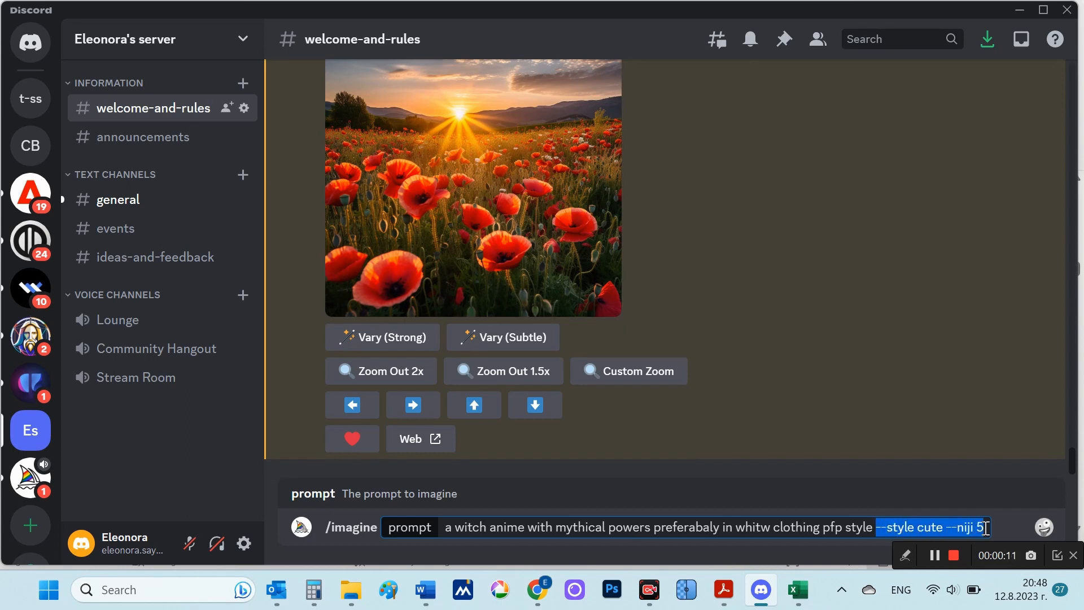
left_click(984, 527)
key("Return")
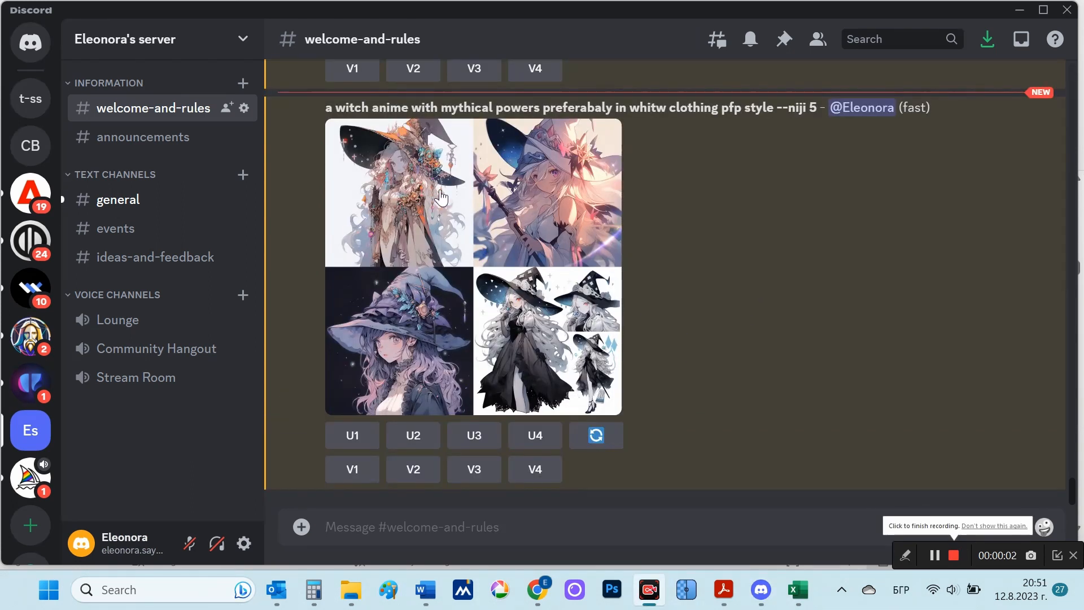
Step: Review the "--niji 5" parameter on the witch result and open its image grid in the browser
left_click_drag(789, 107, 818, 108)
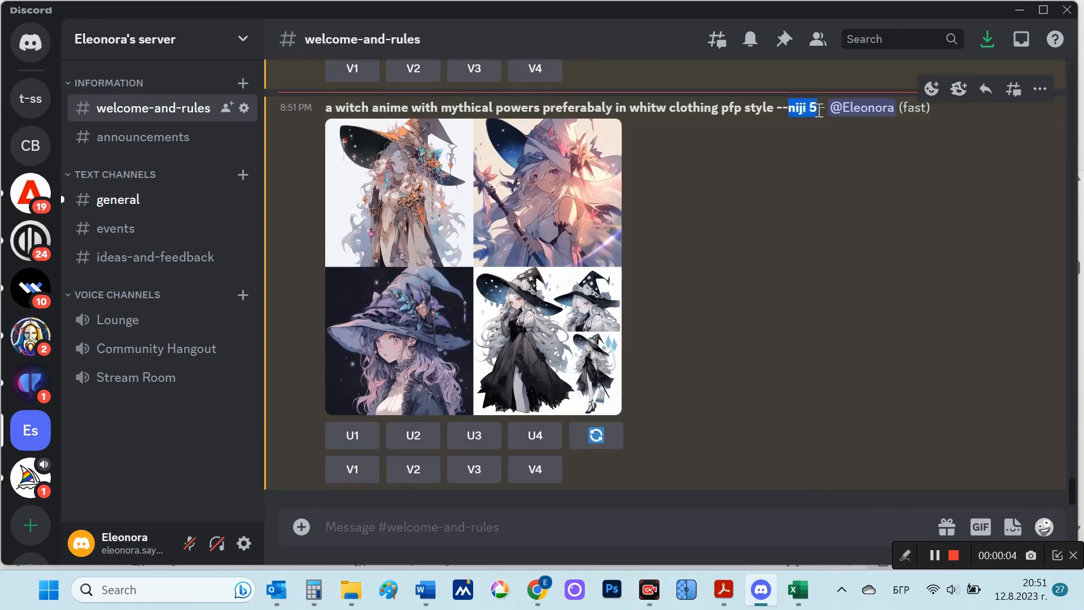
left_click(562, 241)
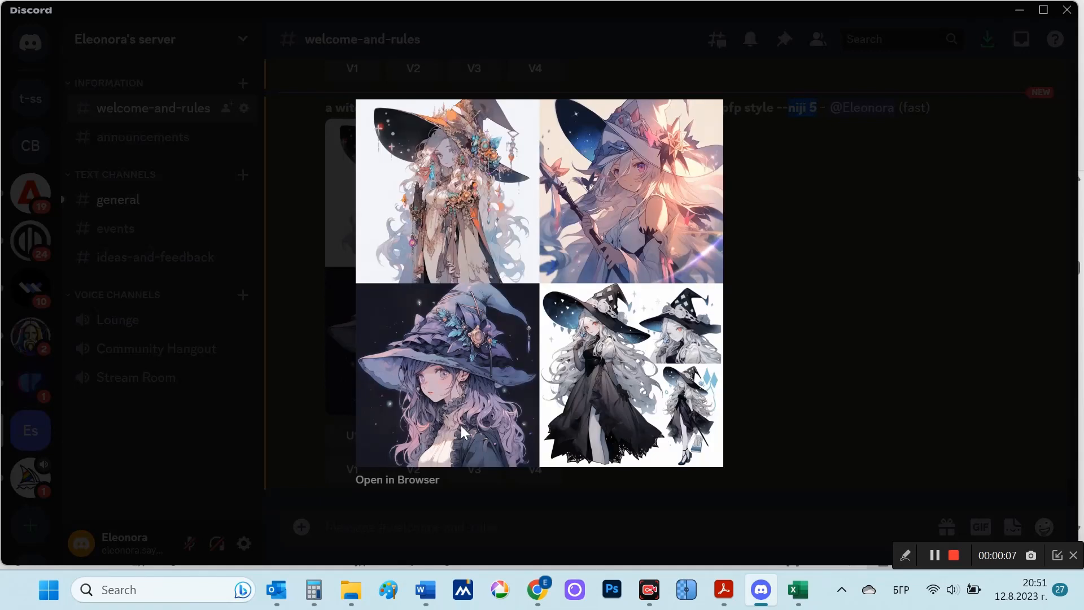
left_click(416, 479)
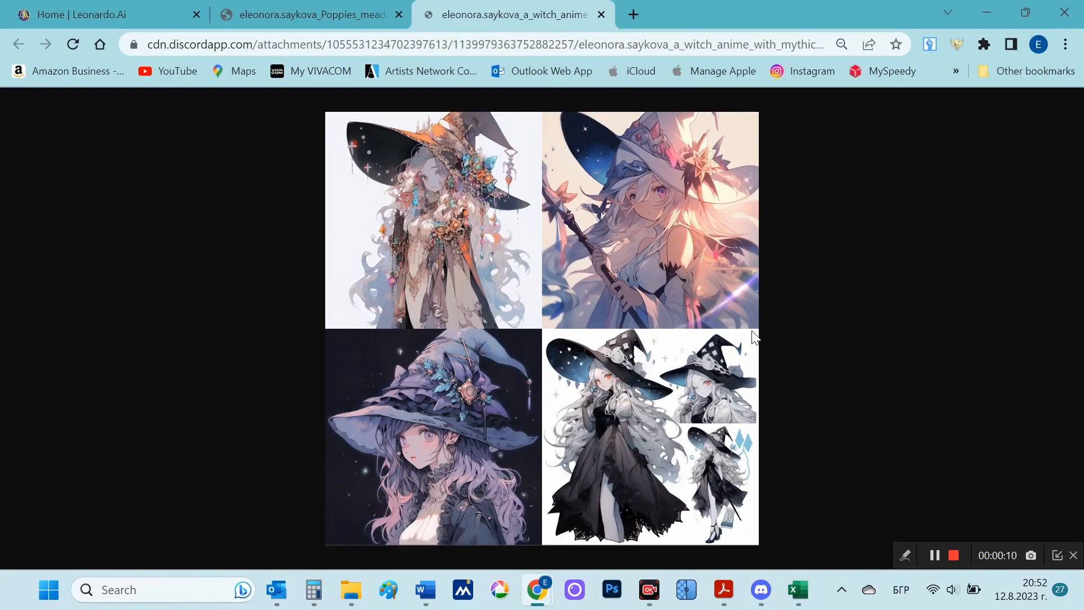
left_click(458, 212)
left_click(828, 290)
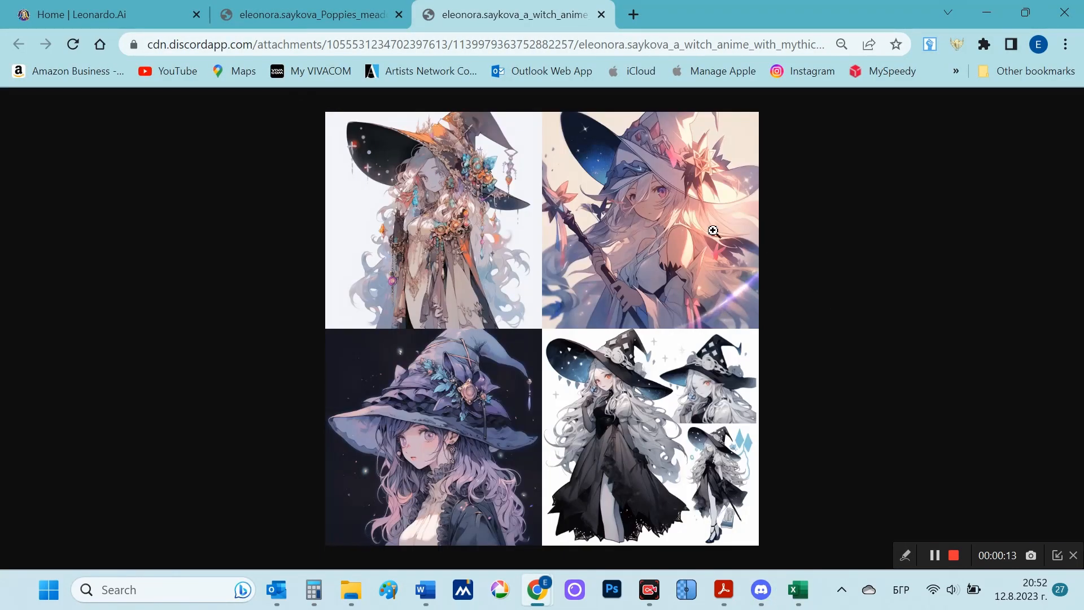
Step: Inspect the individual anime witch images at full size, and return to the Discord channel
left_click(714, 230)
left_click(664, 443)
left_click(615, 460)
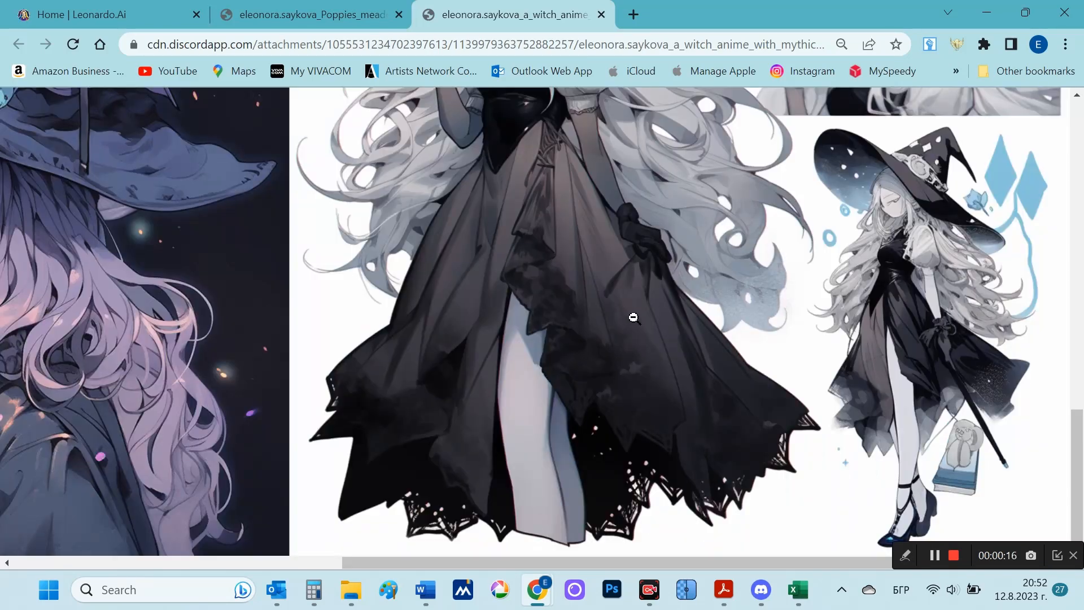
scroll(634, 318, "up", 4)
scroll(478, 357, "down", 4)
left_click(480, 367)
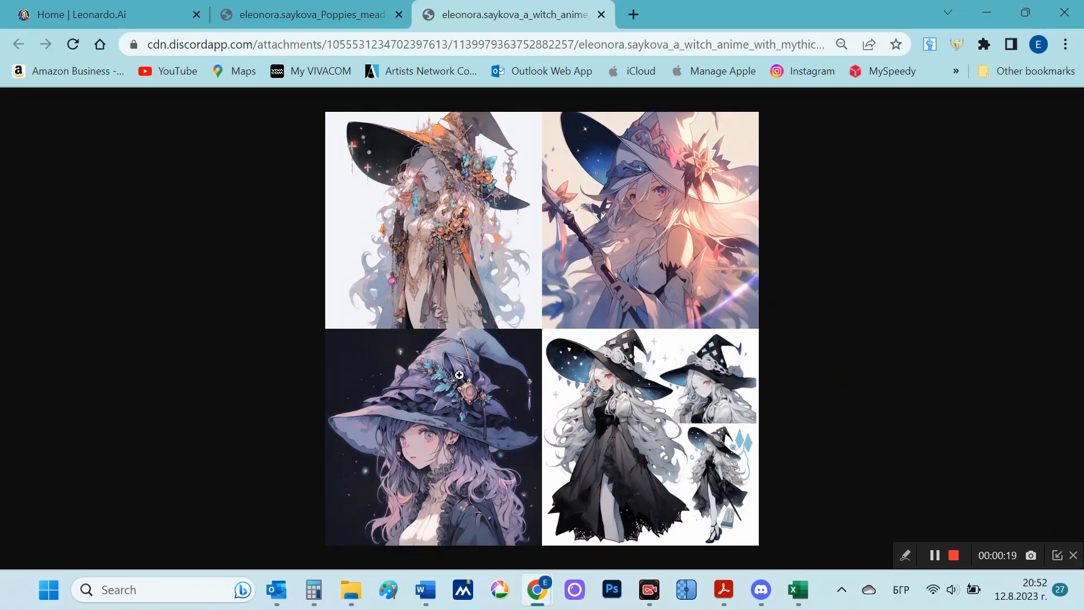
left_click(459, 374)
scroll(534, 350, "up", 2)
left_click(656, 378)
left_click(761, 589)
left_click(789, 322)
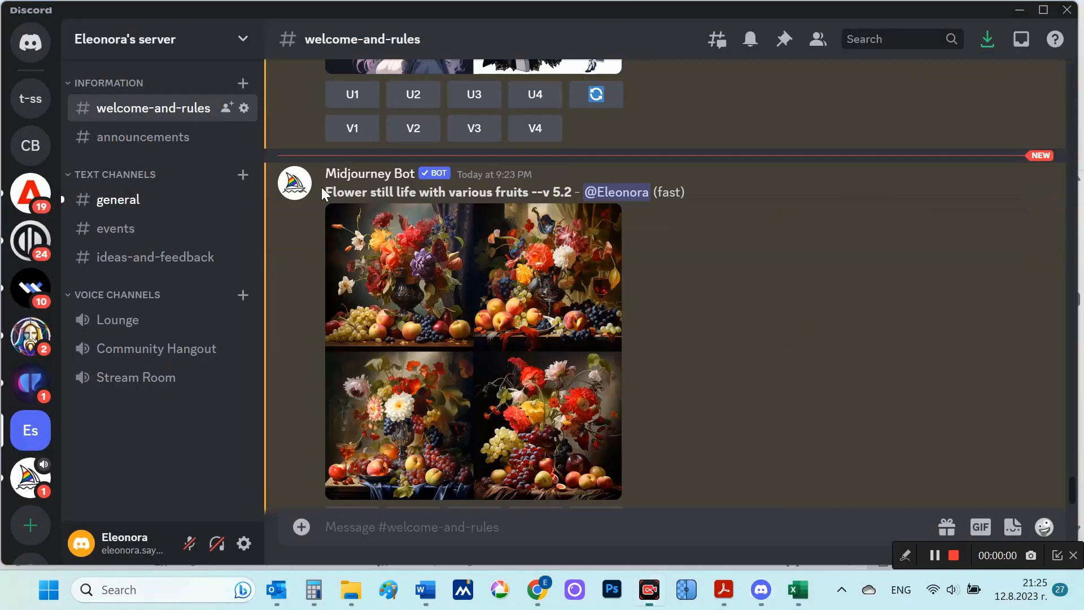
Step: Review the "Flower still life with various fruits --v 5.2" prompt and open its image grid at full size in the browser
left_click_drag(323, 191, 552, 201)
left_click(480, 320)
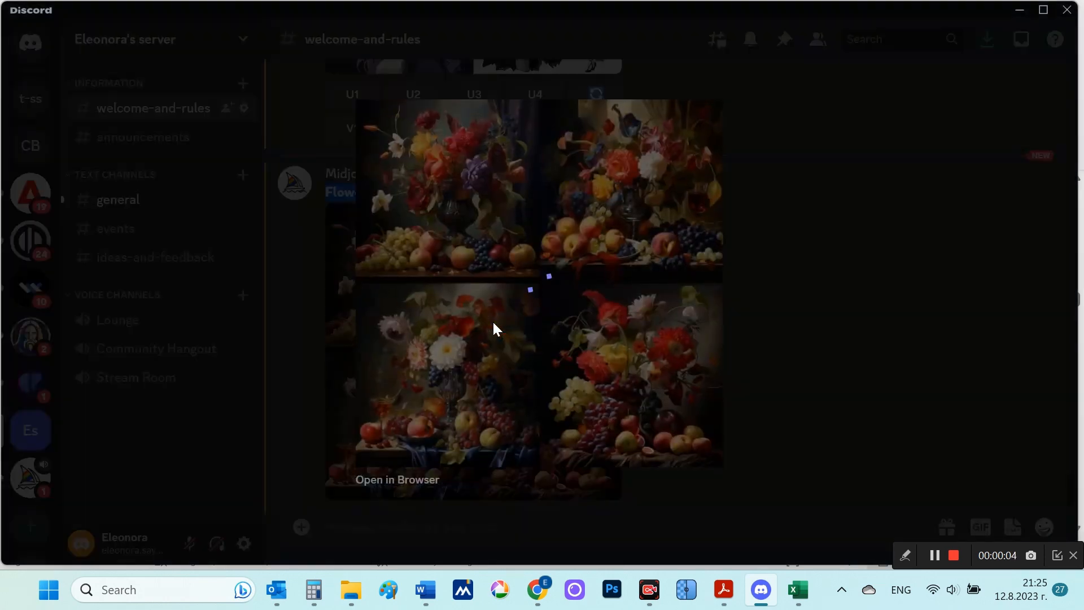
left_click(488, 377)
left_click(508, 316)
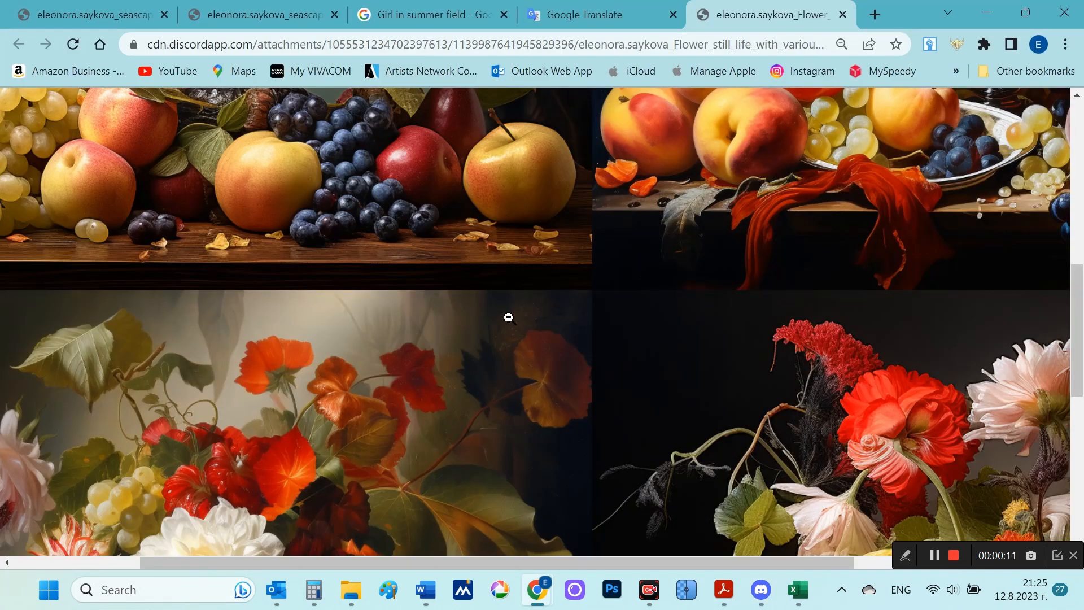
Step: Examine the details of the four flower and fruit still lifes, and switch back to Discord
scroll(607, 413, "down", 5)
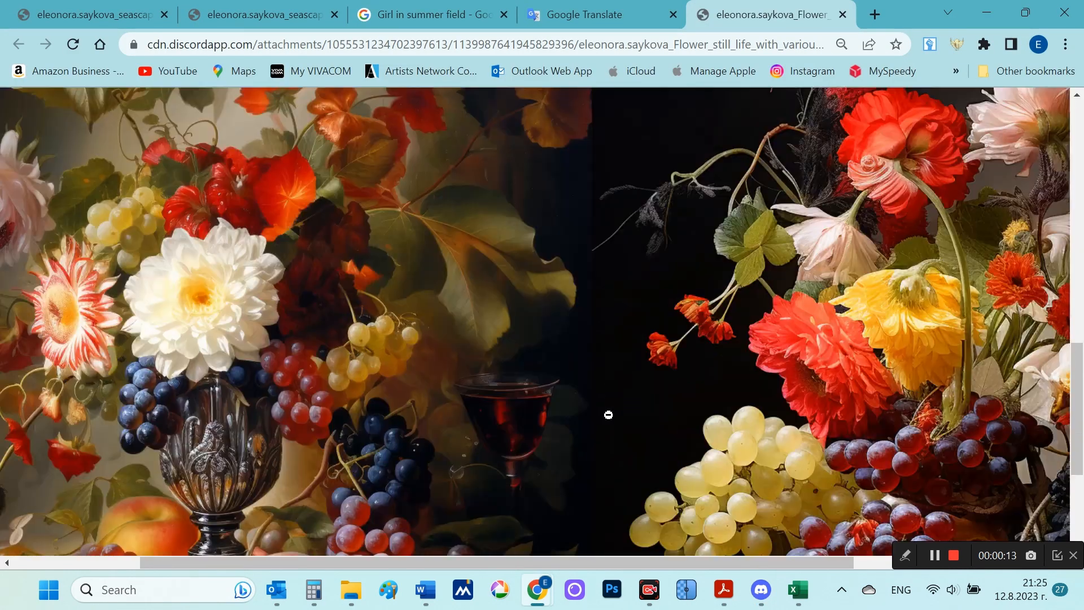
scroll(608, 414, "down", 15)
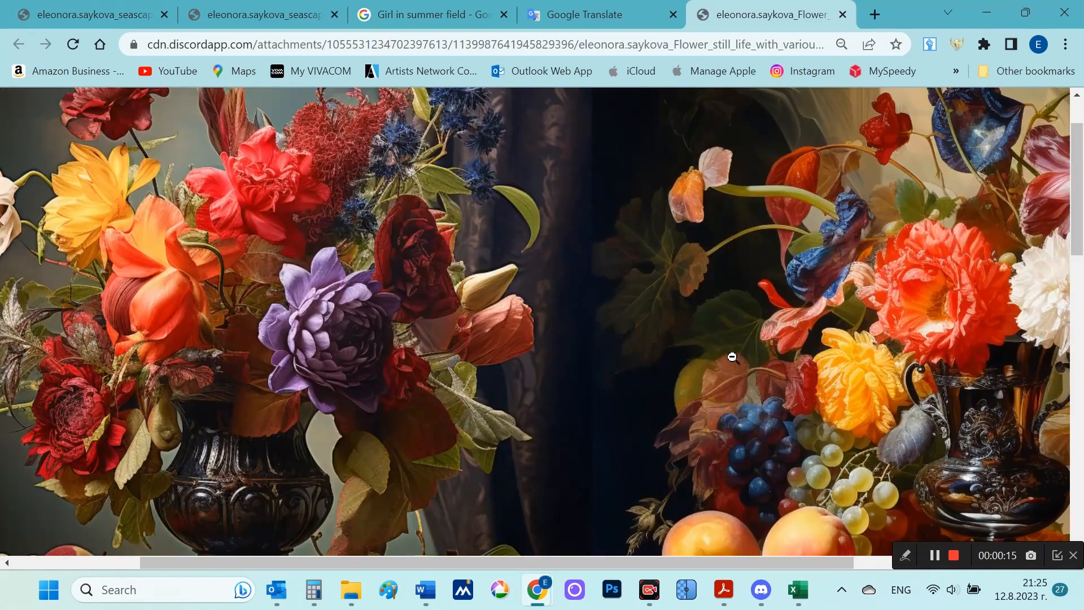
left_click(732, 357)
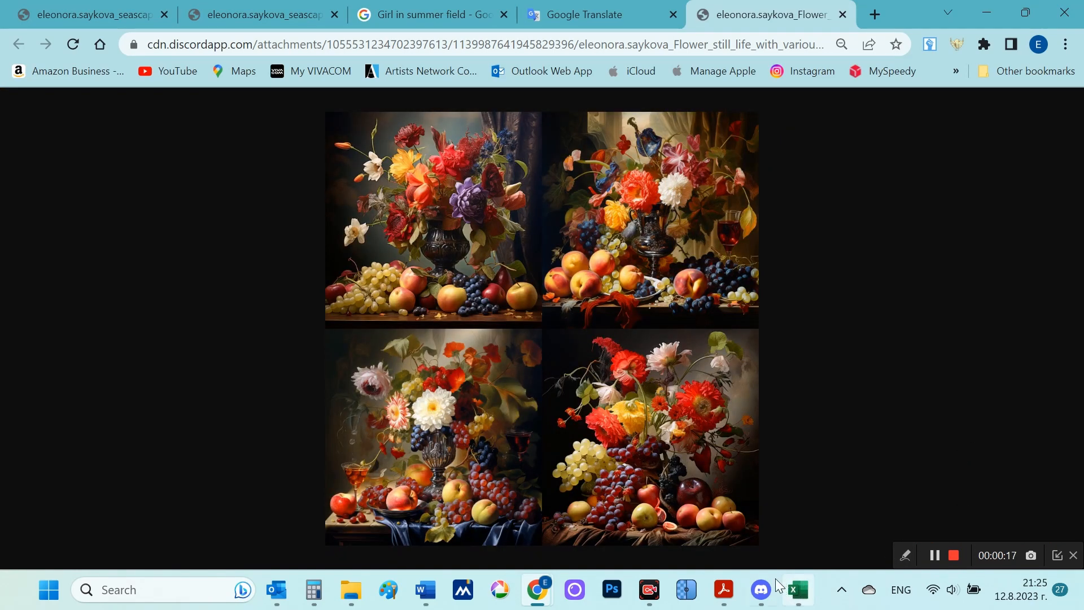
left_click(761, 589)
left_click(833, 390)
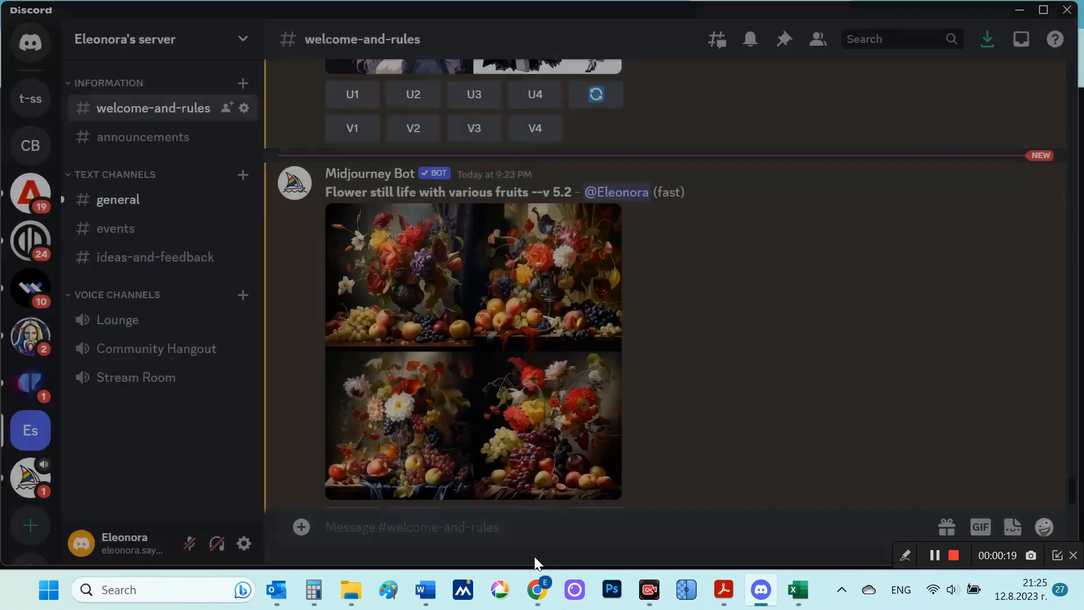
Step: Submit the /imagine prompt "Flower still life with various fruits --s 500"
type("/")
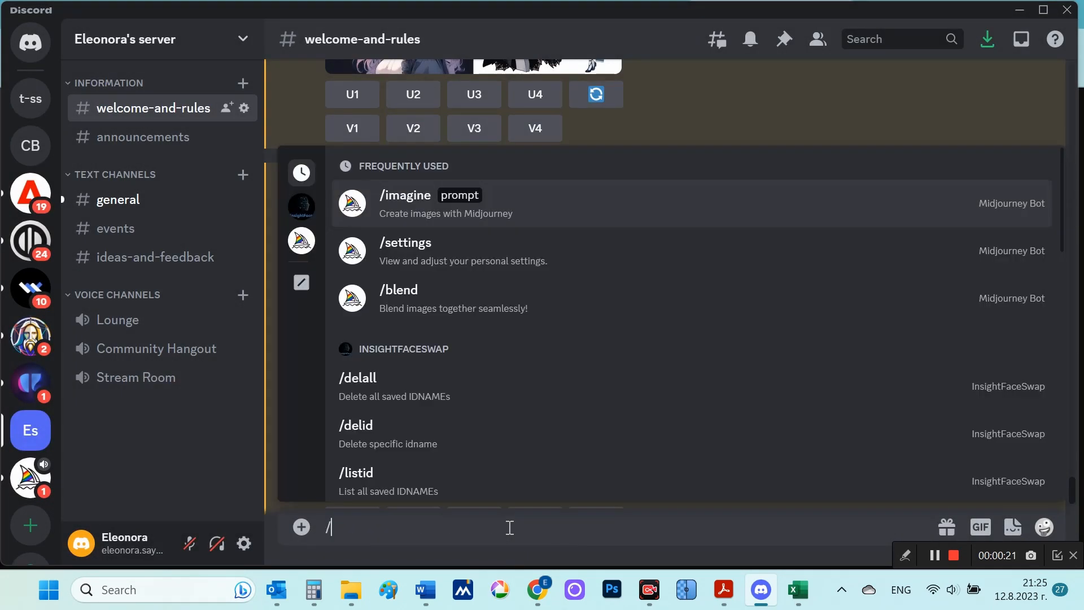
left_click(533, 208)
type("Flower still life with various fruits --s 500")
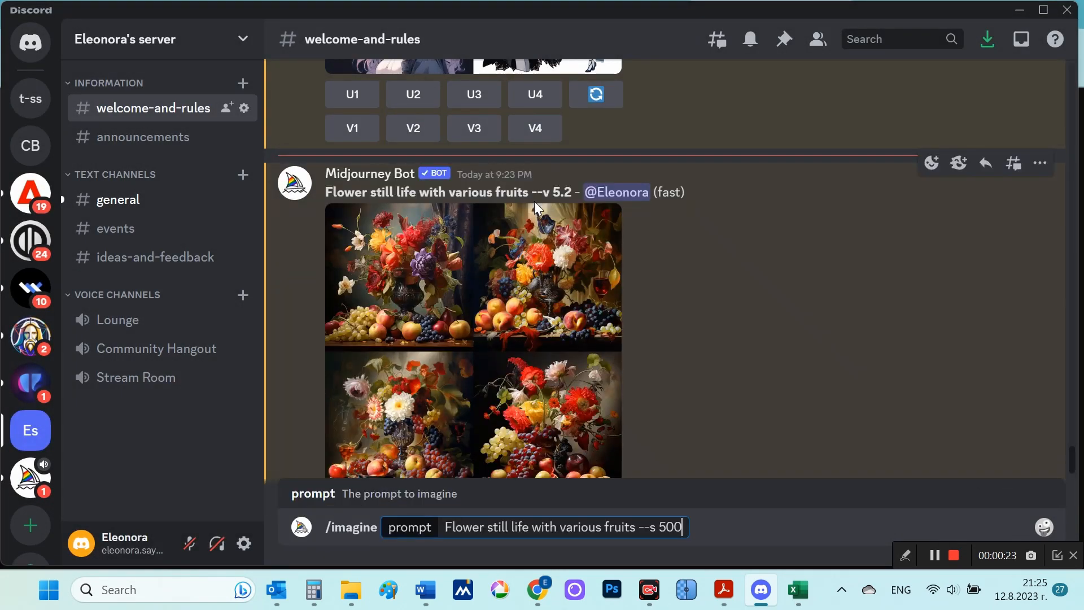
left_click_drag(644, 527, 684, 528)
key("Return")
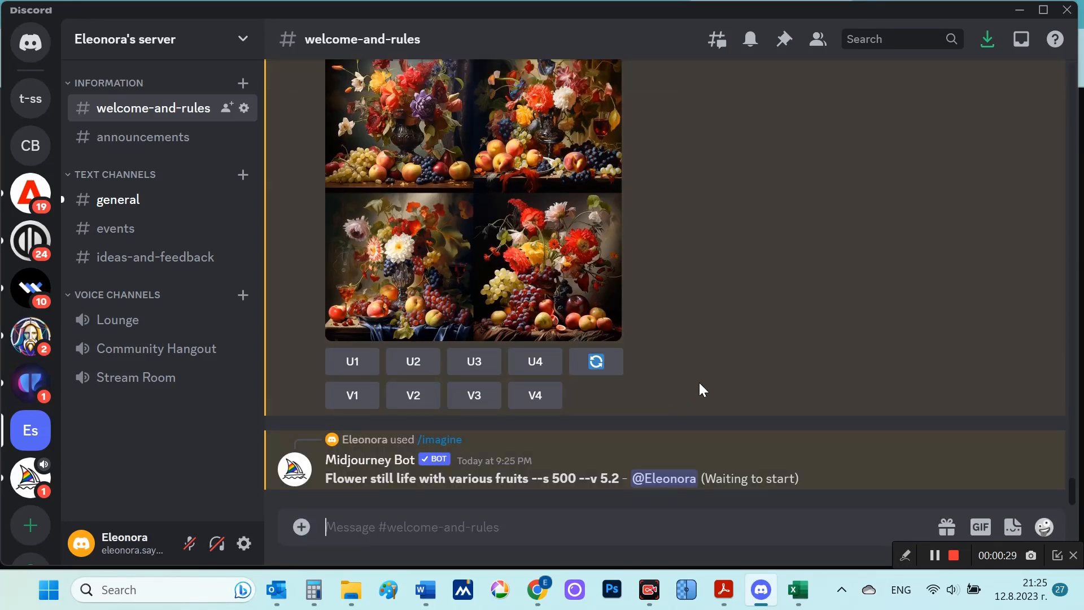
Step: Reuse the flower still life prompt in /imagine, set its stylize parameter to --s 1000, and submit it
type("/")
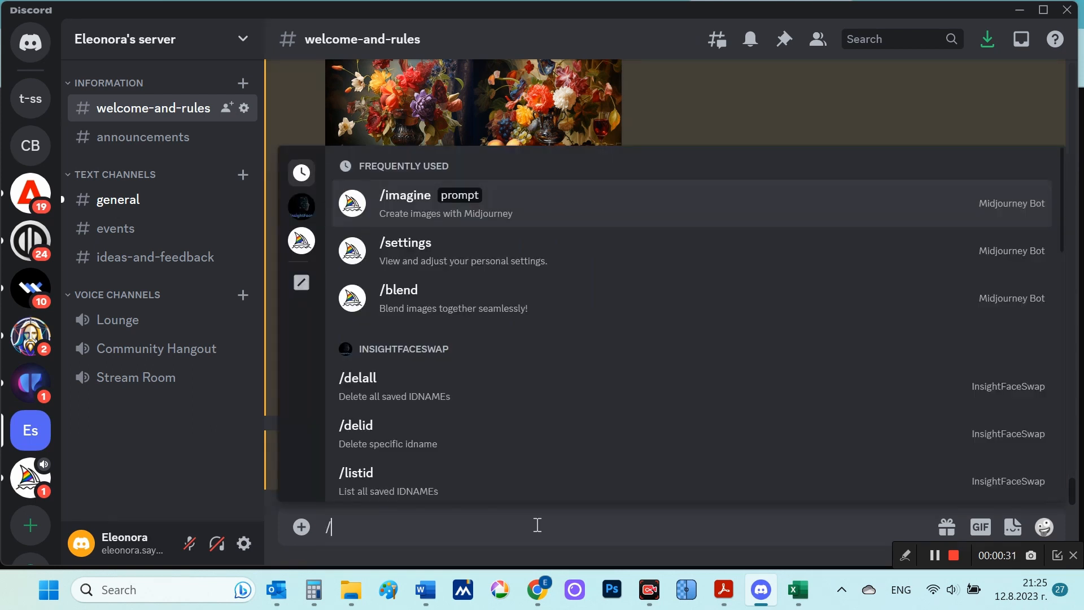
left_click(603, 221)
type("Flower still life with various fruits --s 500")
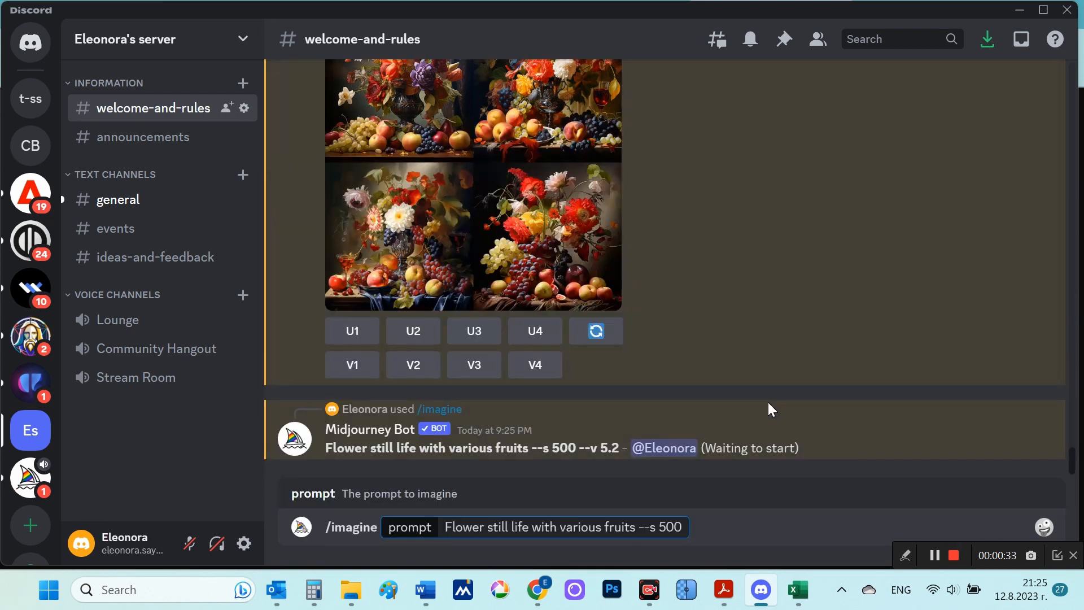
key("Left")
key("Left")
key("shift+Left")
type("10")
key("Return")
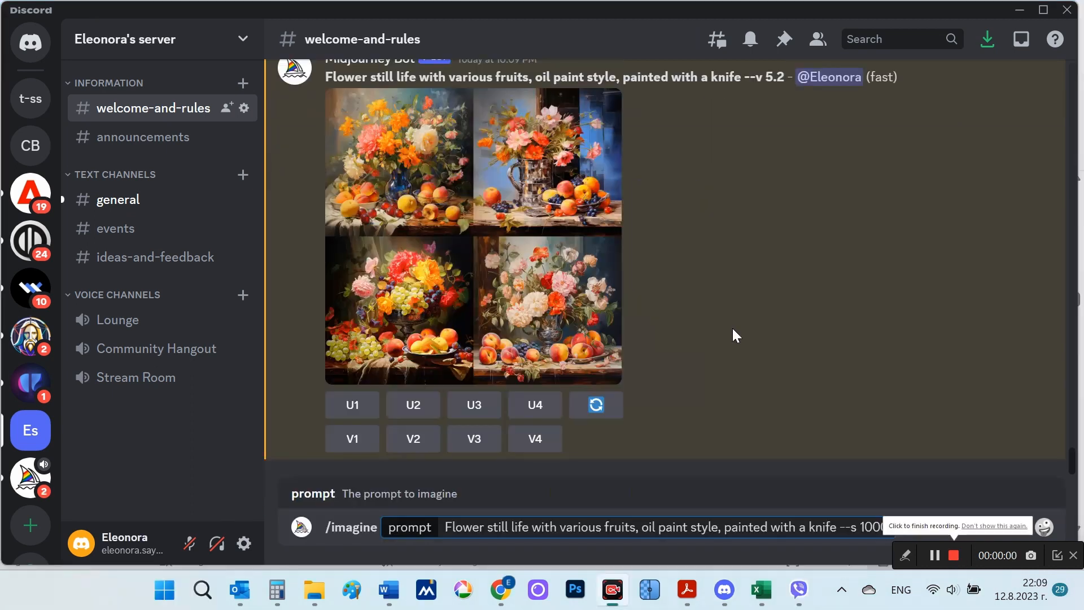
Step: Compare the flower still life grids made from the plain prompt, the "oil paint style, painted with a knife" prompt and its --s 1000 version
scroll(733, 328, "up", 1)
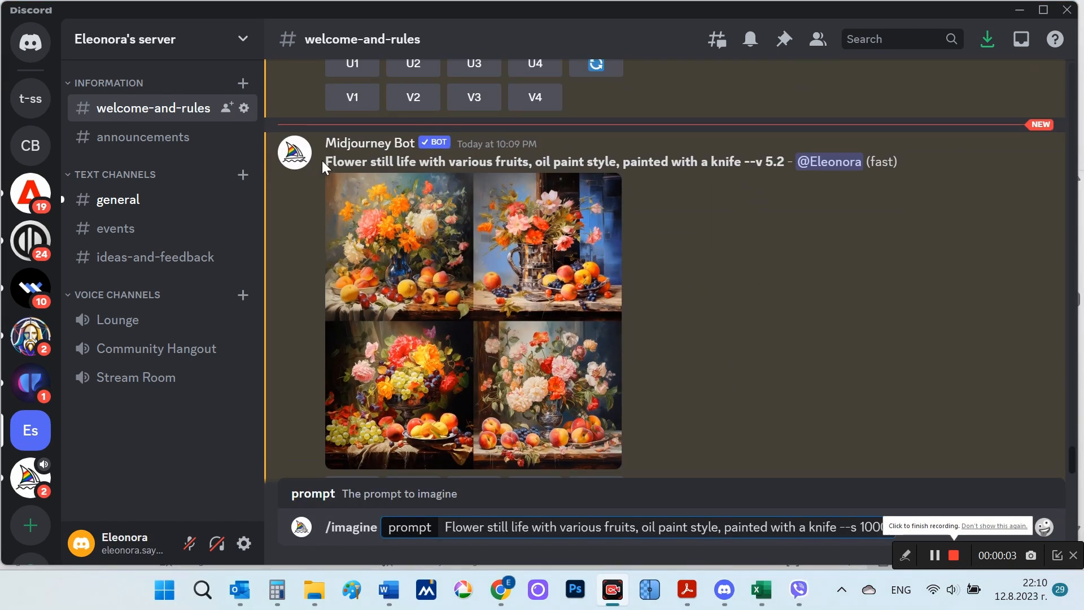
left_click_drag(325, 162, 741, 165)
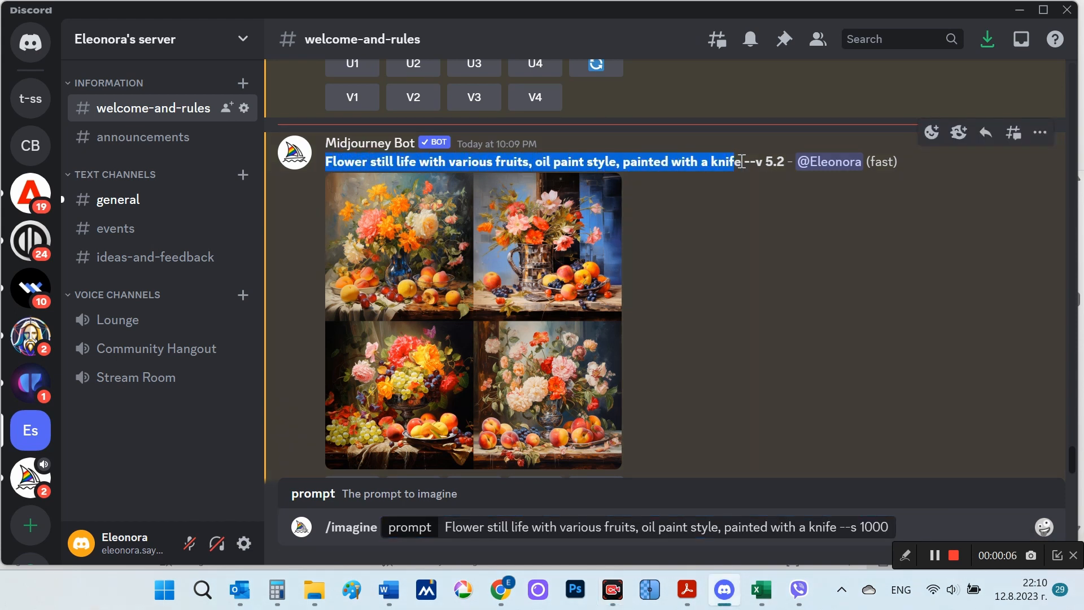
left_click(568, 275)
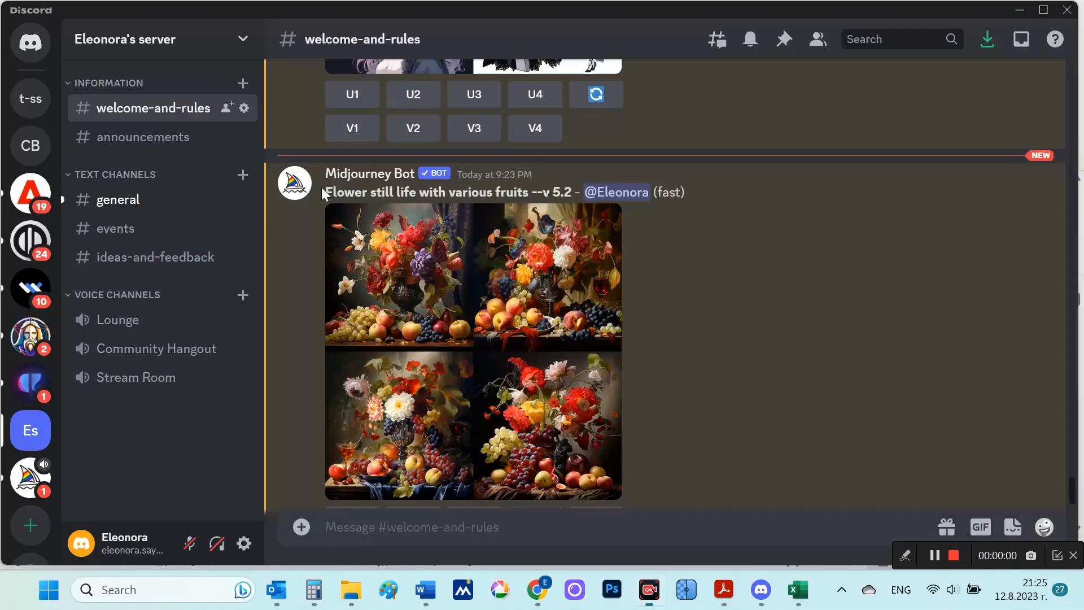
left_click_drag(327, 191, 552, 195)
left_click(489, 287)
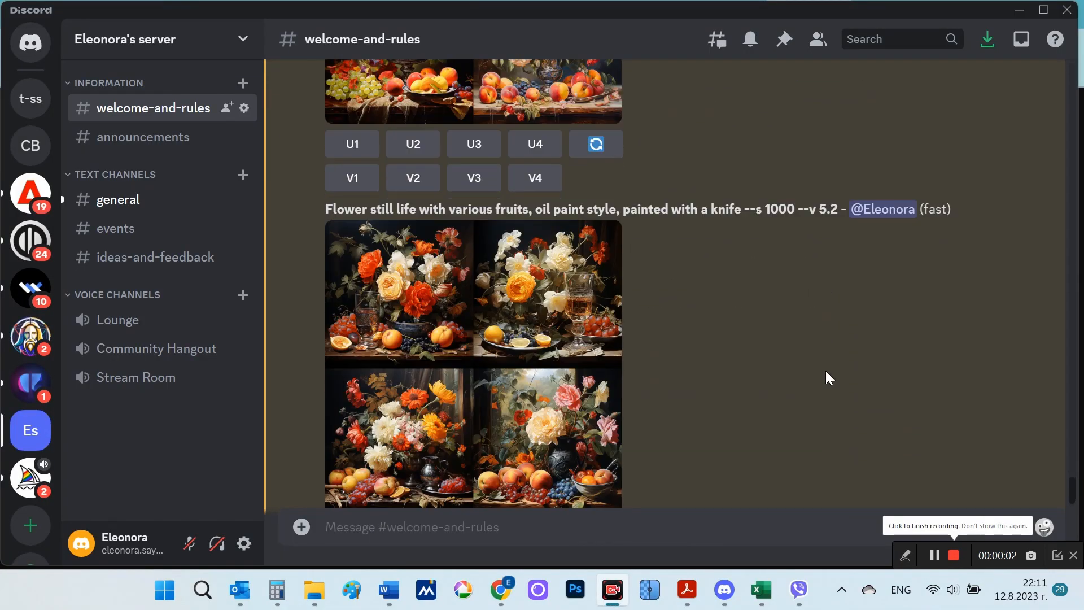
left_click(562, 384)
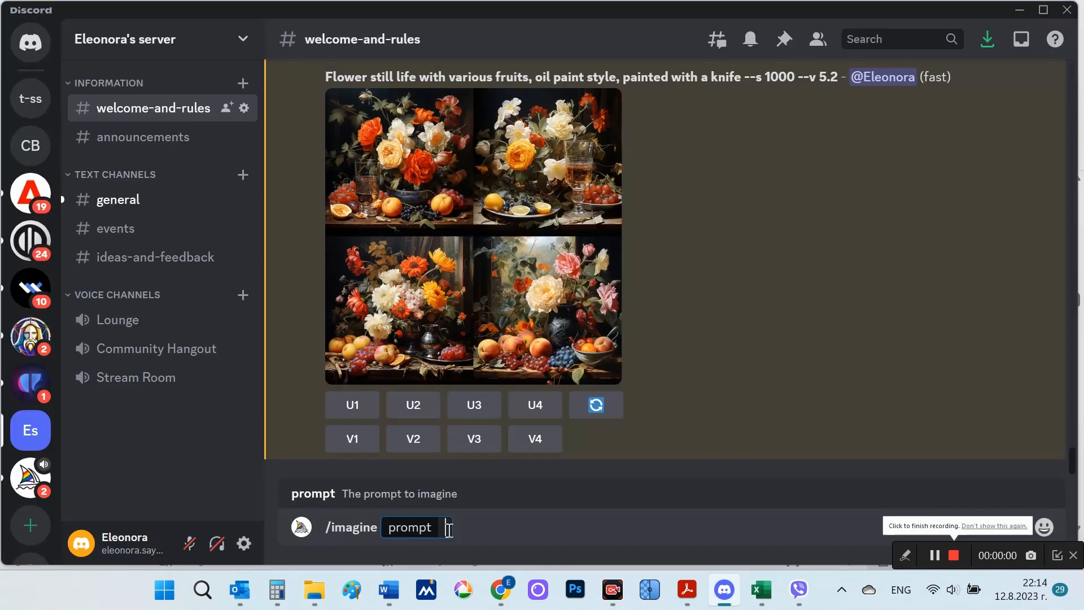
Step: Submit the /imagine prompt "Flower still life with various fruits, oil paint style, painted with a knife --niji 5"
type("Flower still life with various fruits, oil paint style, painted with a knife --niji 5")
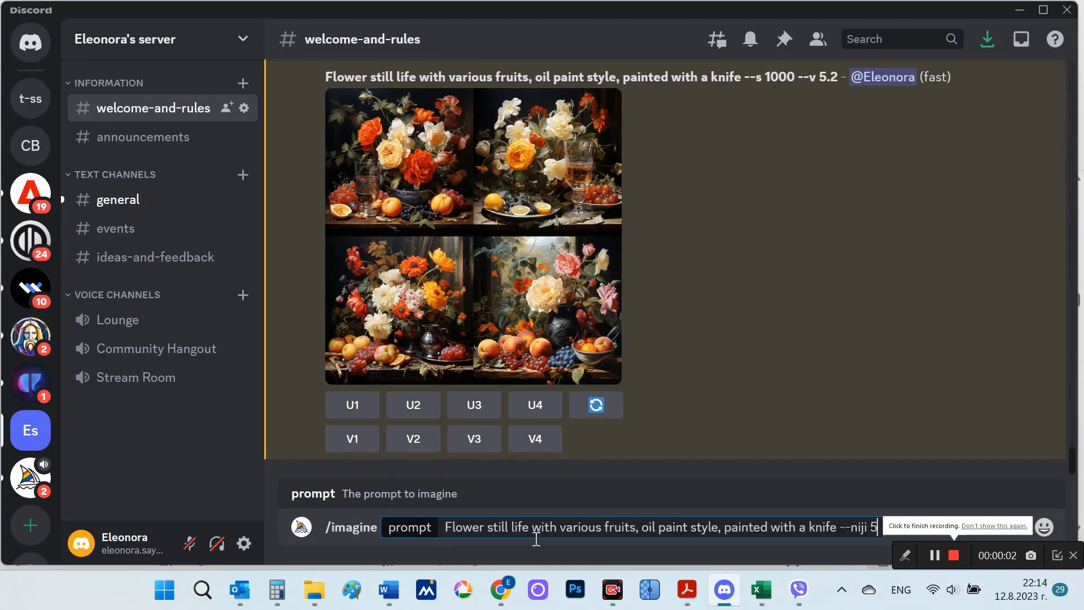
left_click_drag(849, 532, 879, 529)
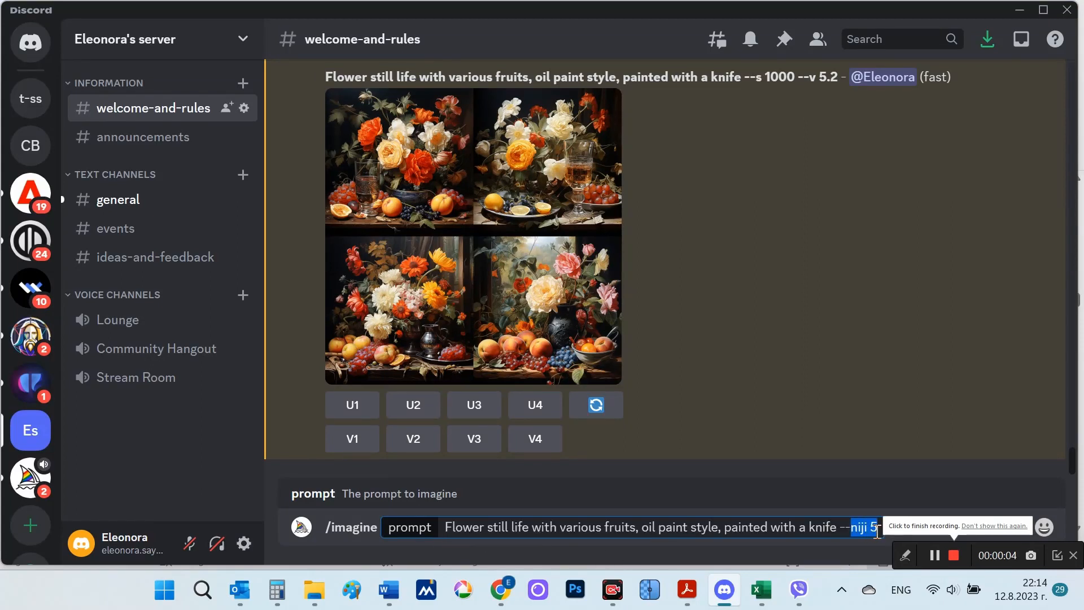
left_click(877, 529)
key("Return")
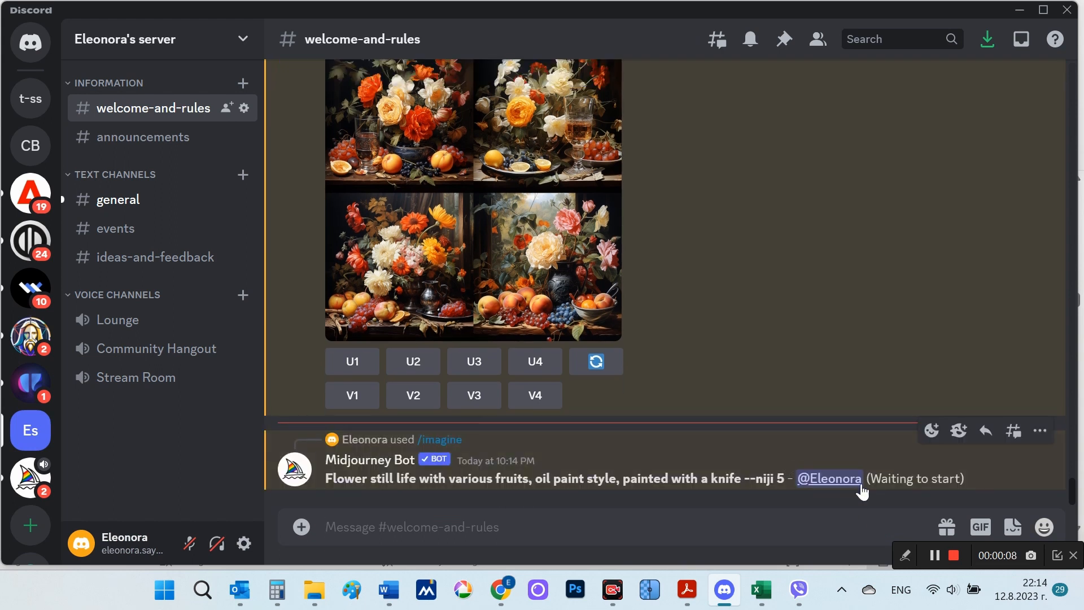
left_click(954, 557)
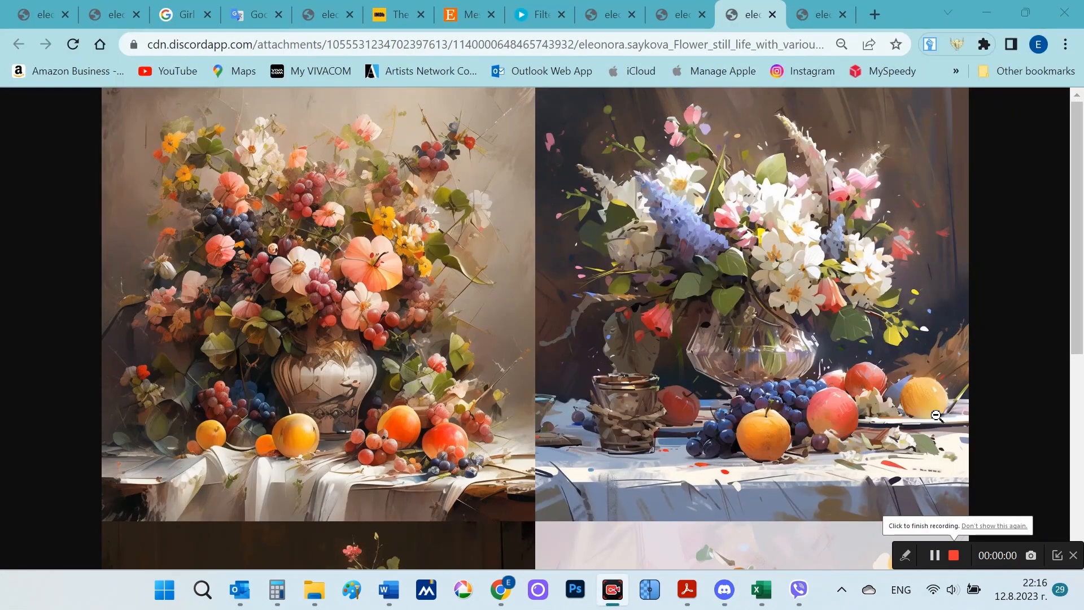
Step: View all four images of the open still life grid in the browser, and bring up the next still life grid to compare
scroll(937, 415, "down", 6)
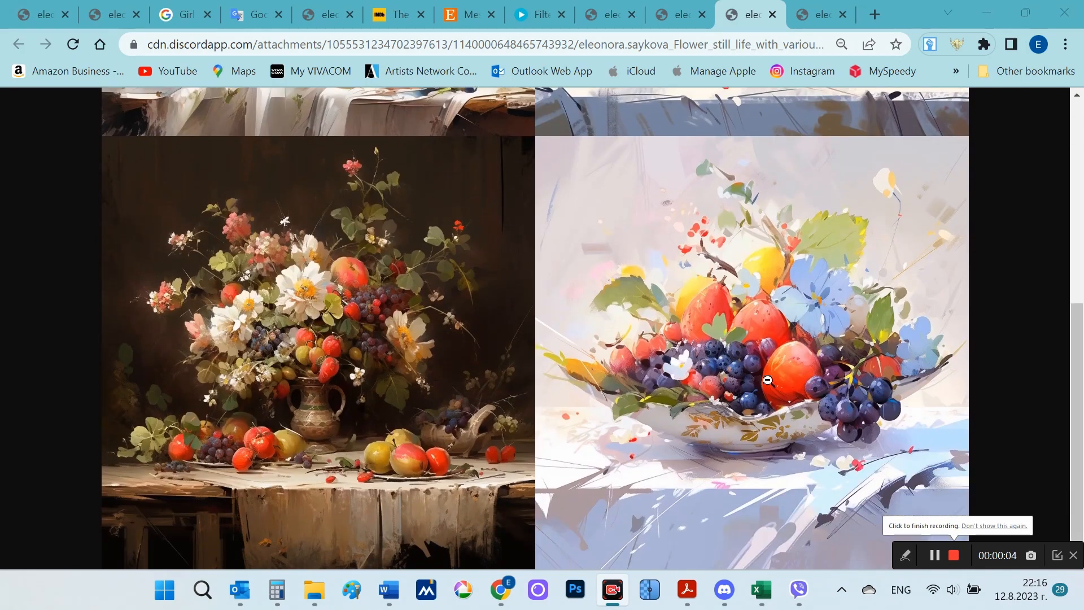
scroll(742, 356, "up", 6)
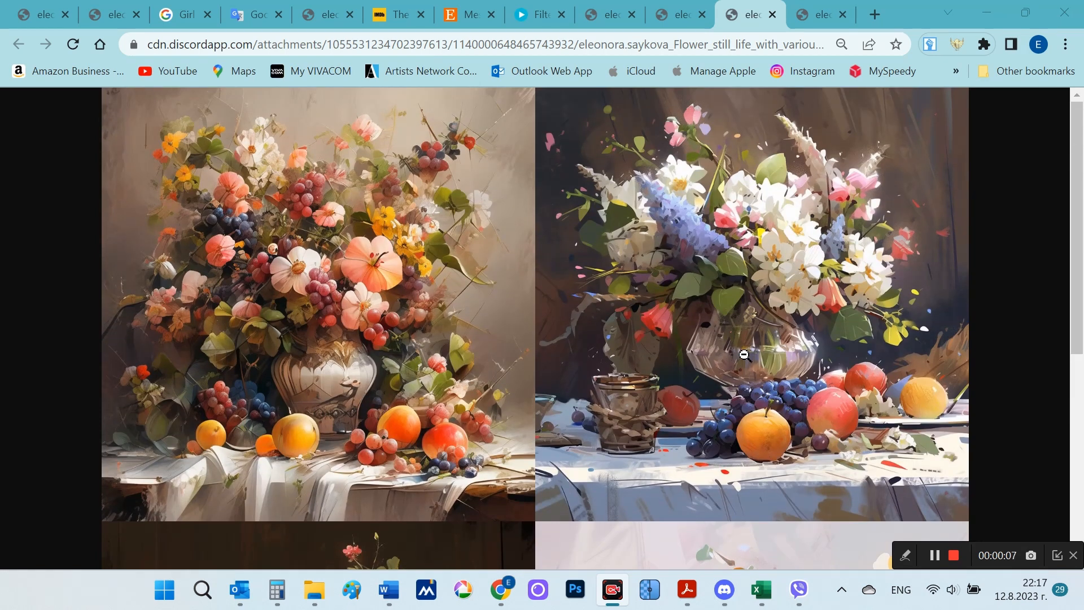
left_click(816, 25)
scroll(565, 368, "up", 4)
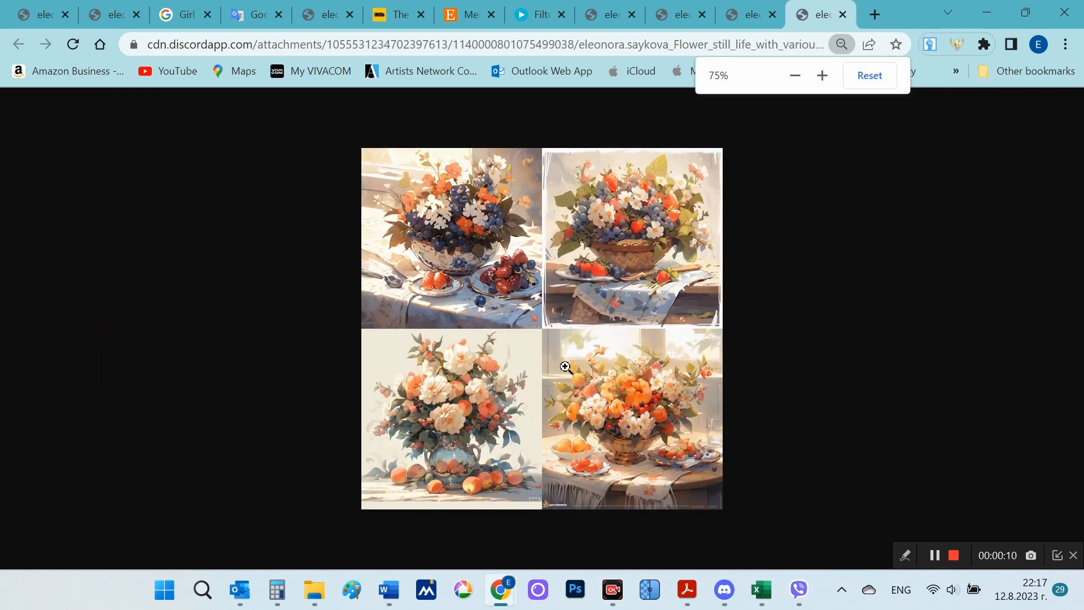
scroll(565, 368, "up", 1)
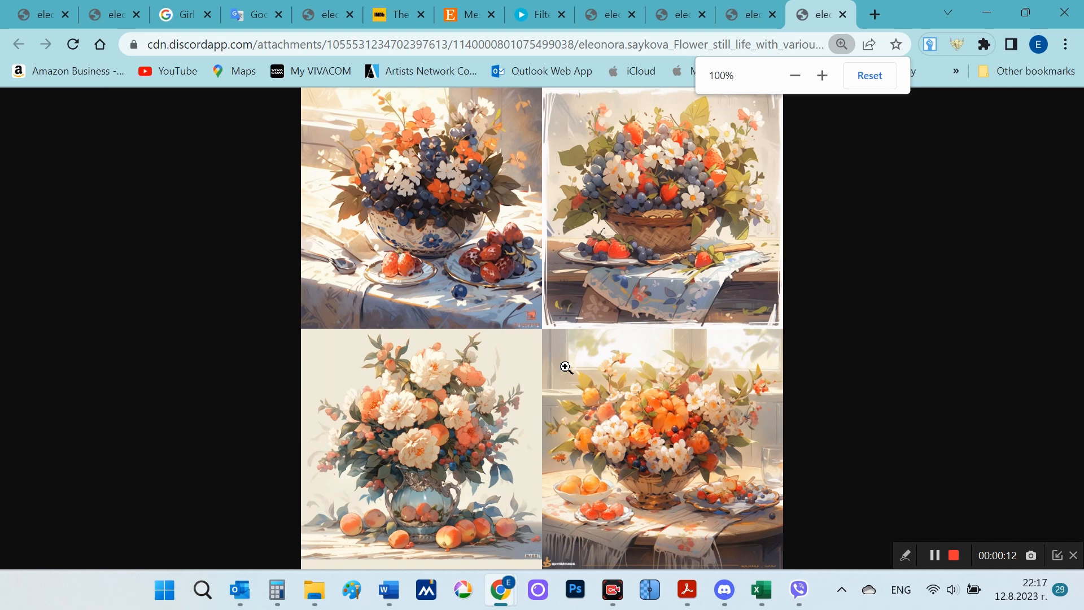
Step: Enlarge the second still life grid and examine the flower and fruit details in all four of its images
left_click(765, 447)
scroll(781, 407, "down", 2)
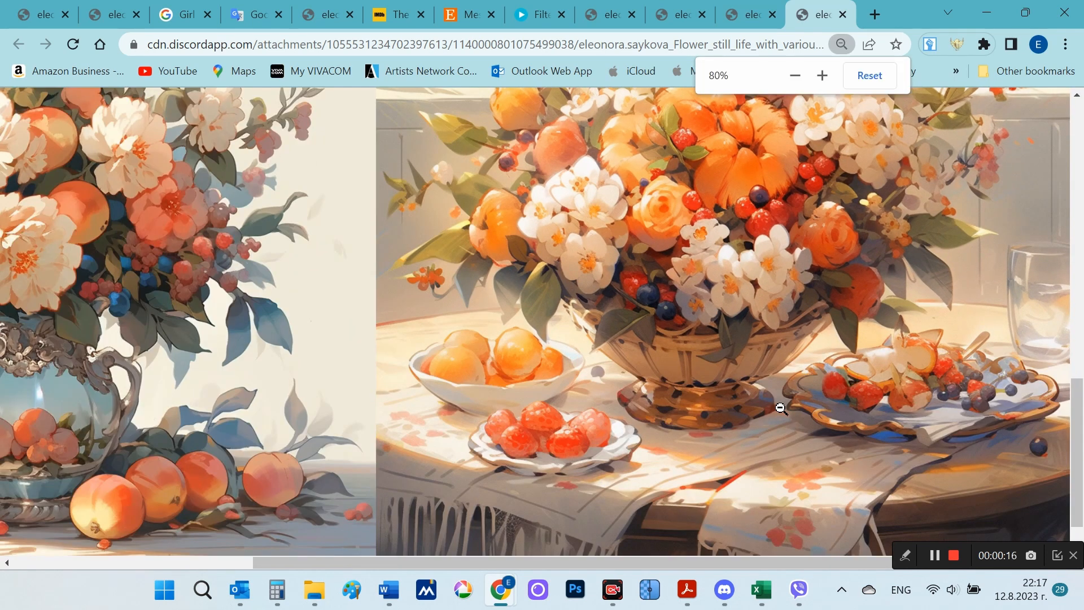
scroll(781, 408, "down", 1)
scroll(790, 409, "up", 10)
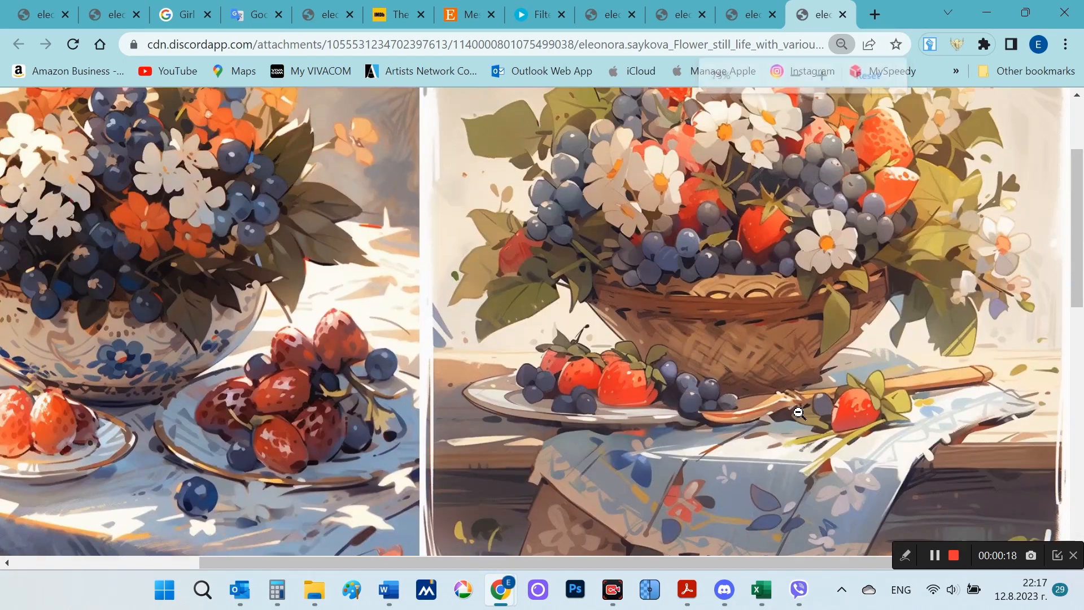
scroll(798, 412, "up", 3)
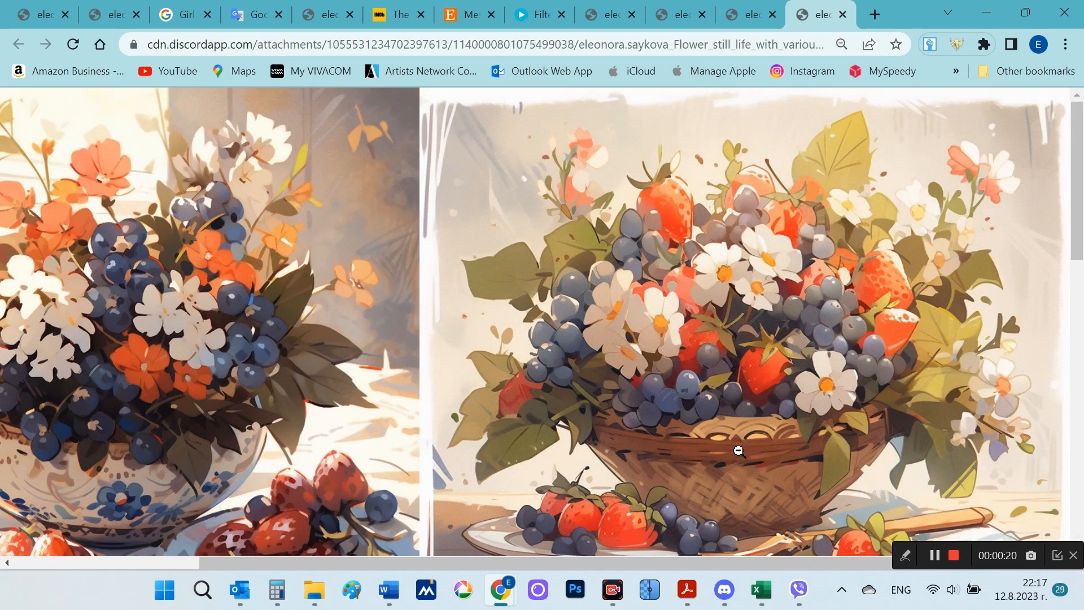
left_click_drag(578, 557, 462, 559)
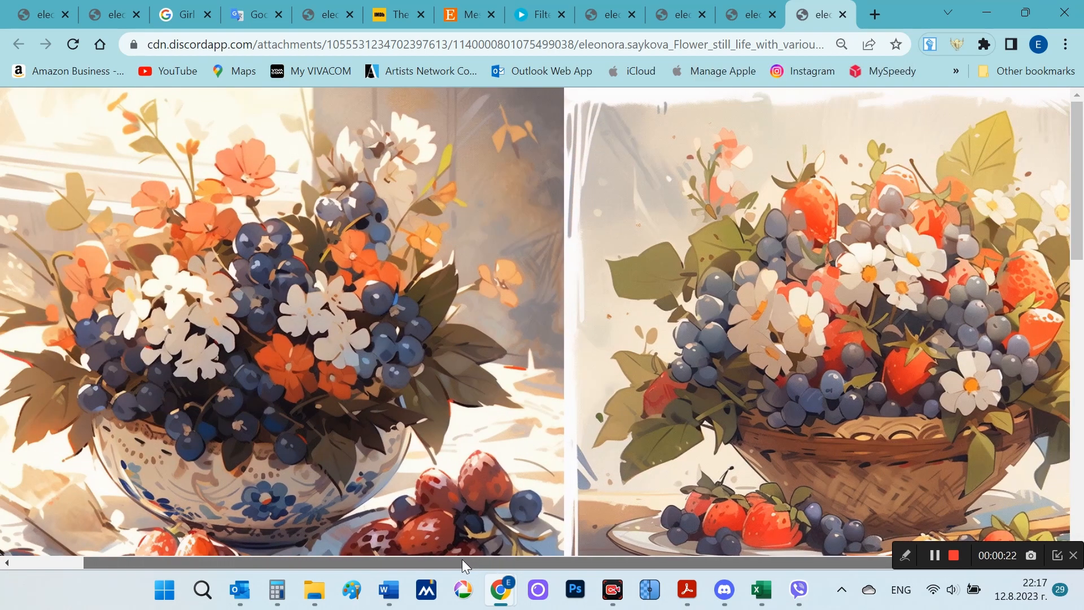
scroll(708, 461, "down", 10)
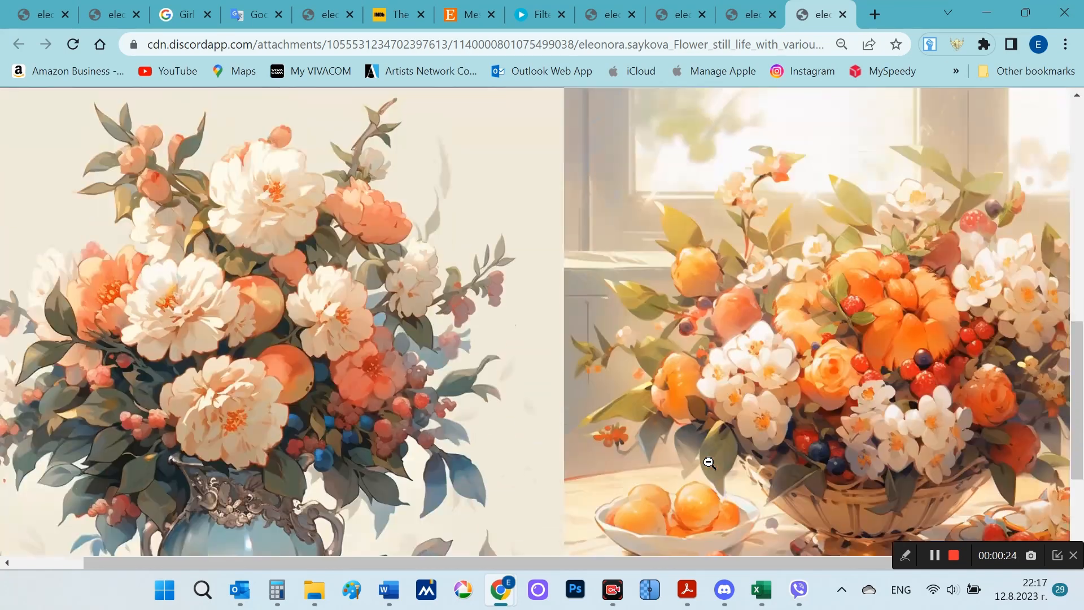
scroll(709, 463, "down", 3)
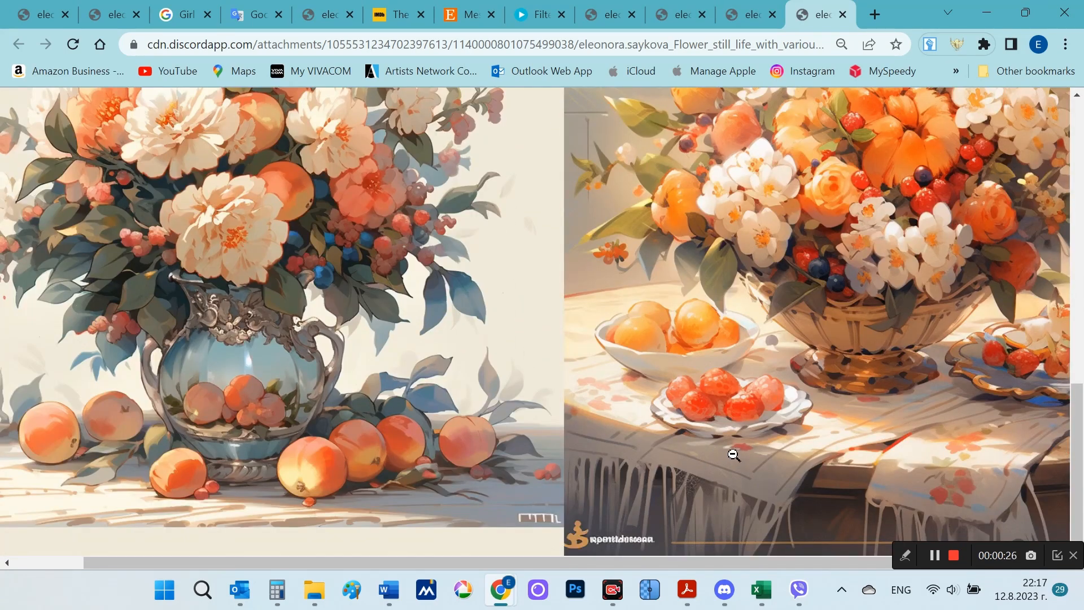
scroll(753, 442, "up", 15)
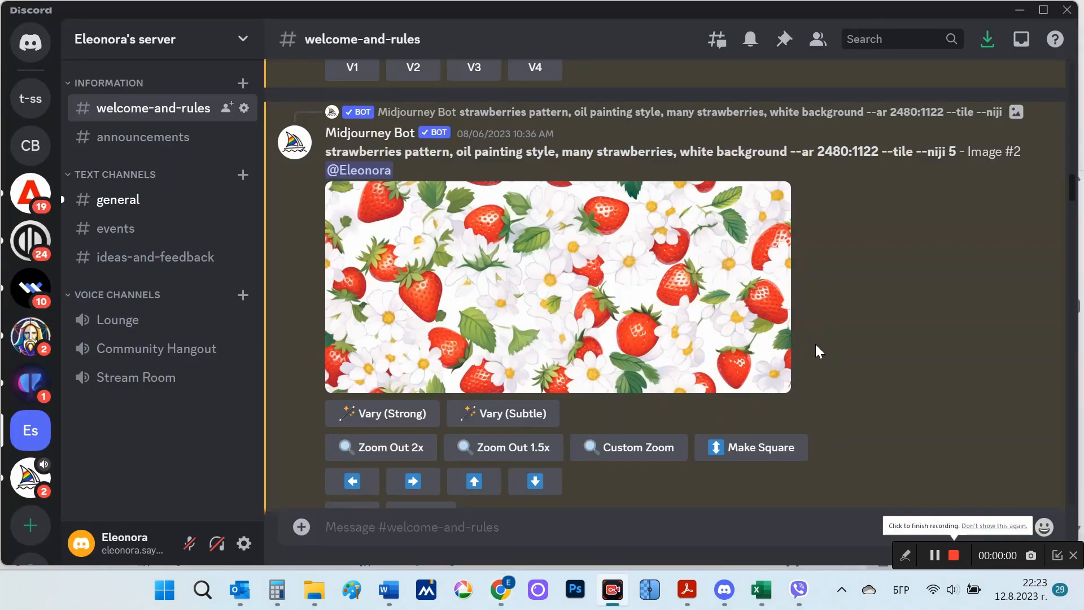
Step: View the strawberries pattern image enlarged in Discord, and highlight the --tile parameter in its prompt
left_click(626, 314)
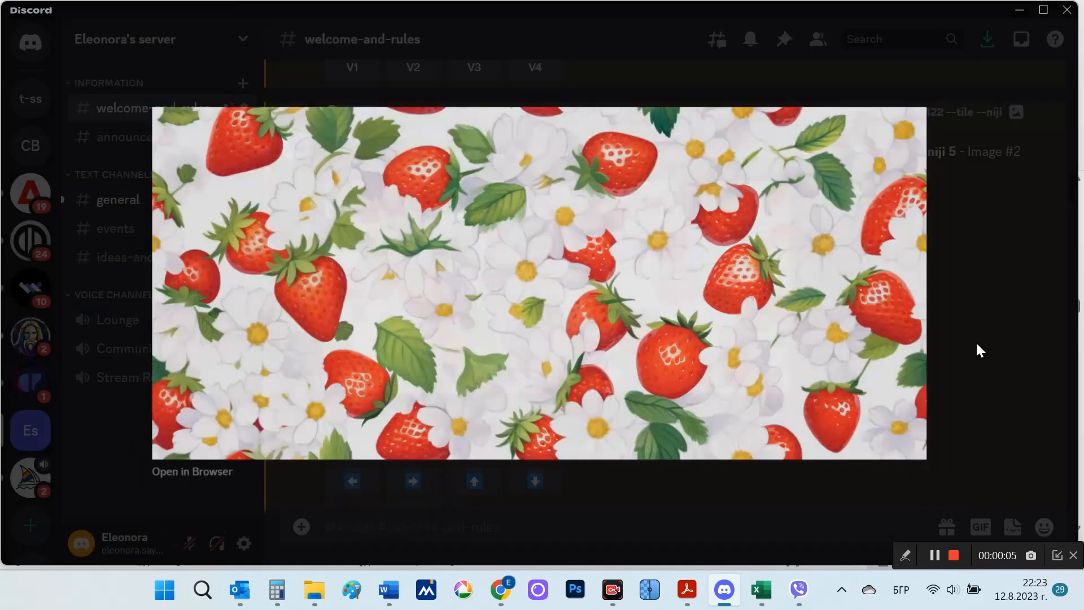
left_click(979, 350)
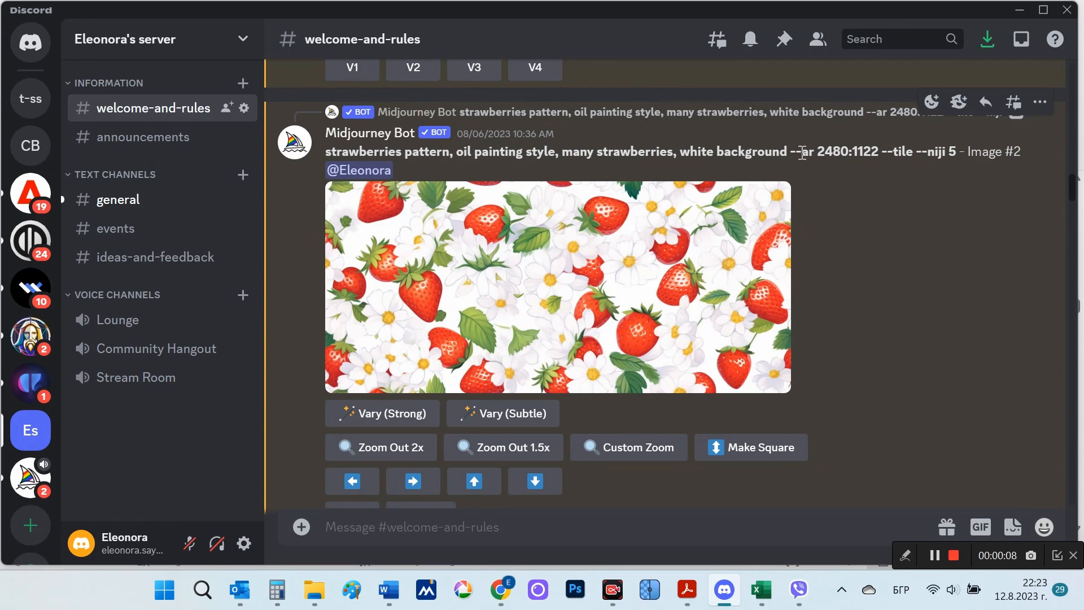
left_click_drag(790, 152, 911, 152)
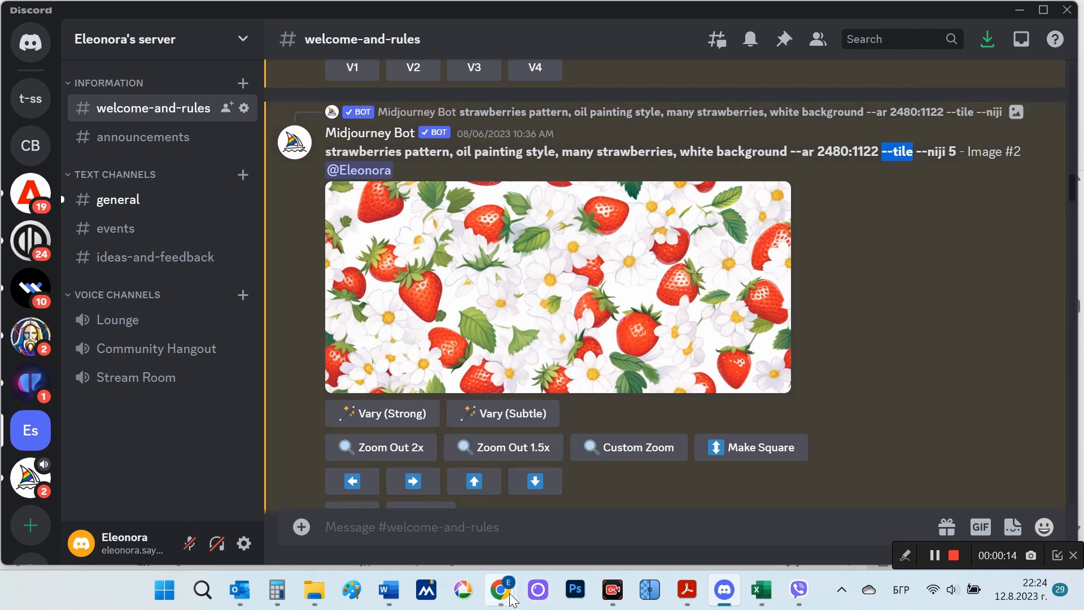
Step: Switch to the Seamless Texture Checker page in Chrome and load the strawberry pattern image from the 111 folder
mouse_move(508, 590)
left_click(558, 510)
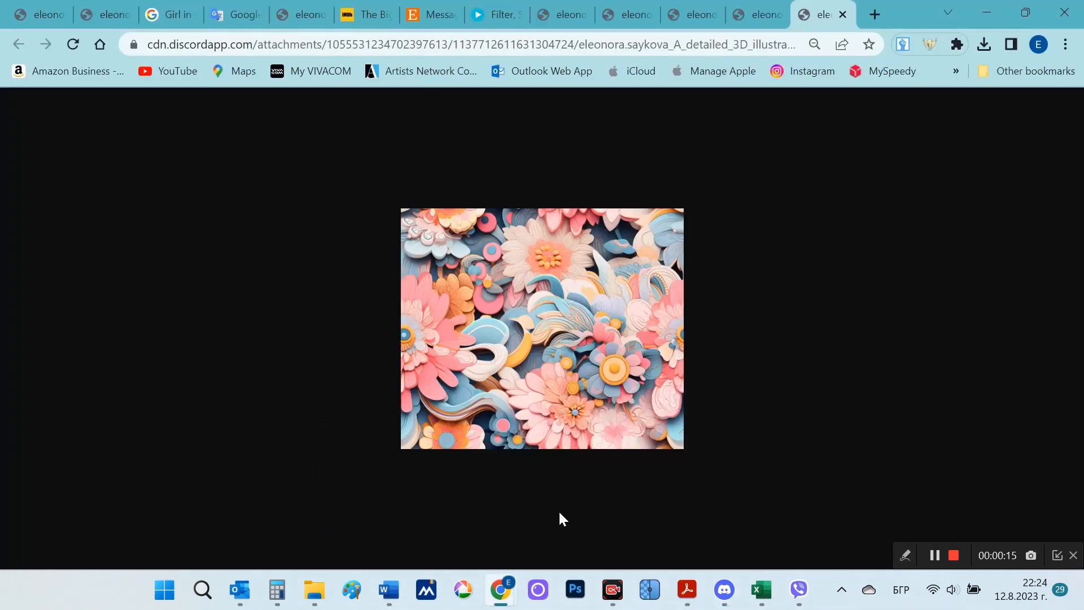
left_click(465, 527)
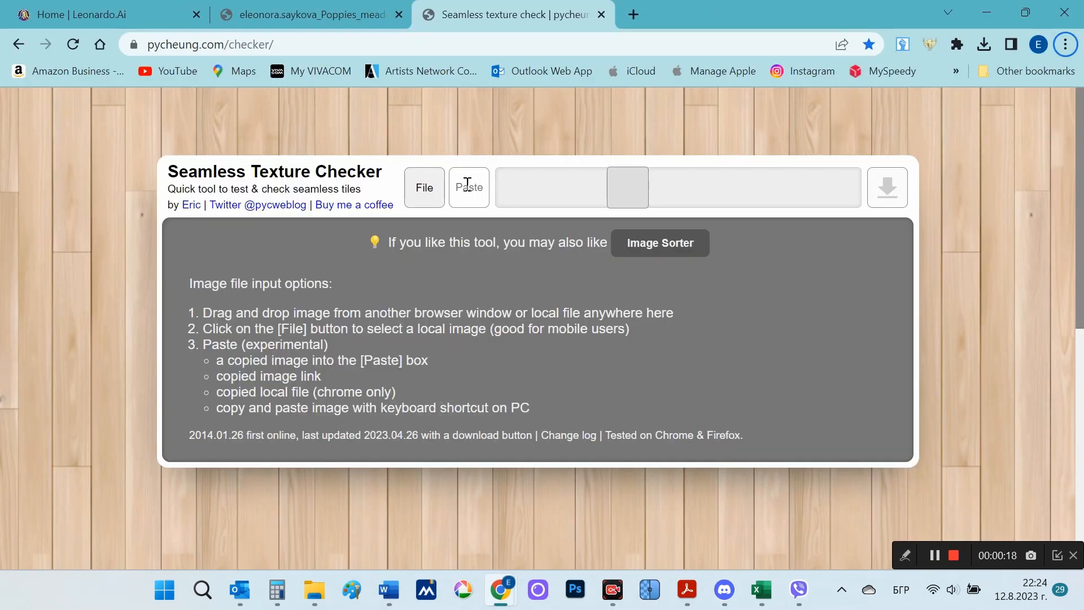
left_click(424, 191)
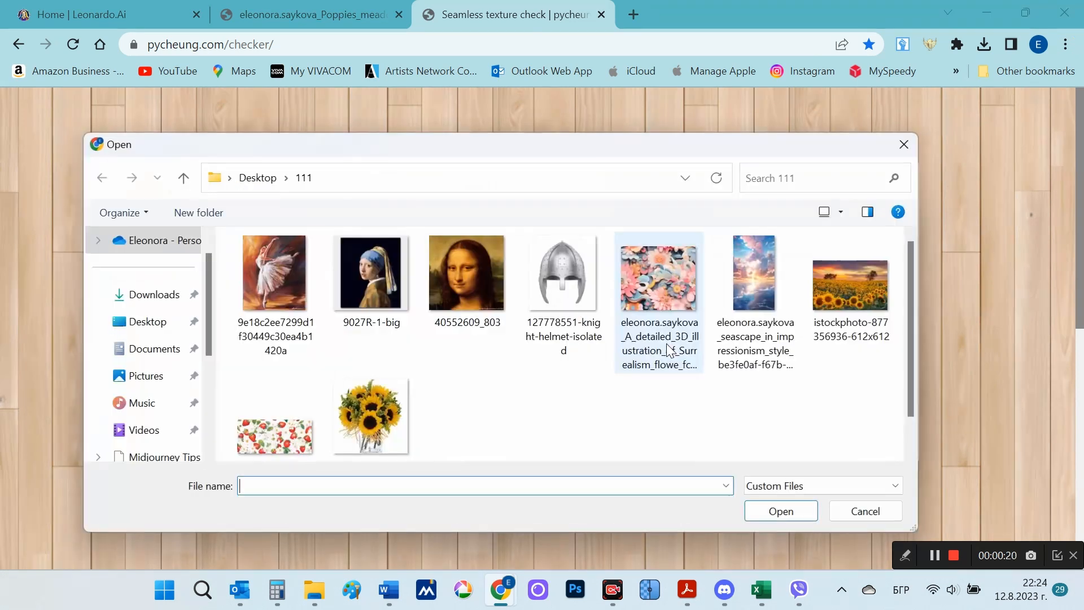
double_click(276, 435)
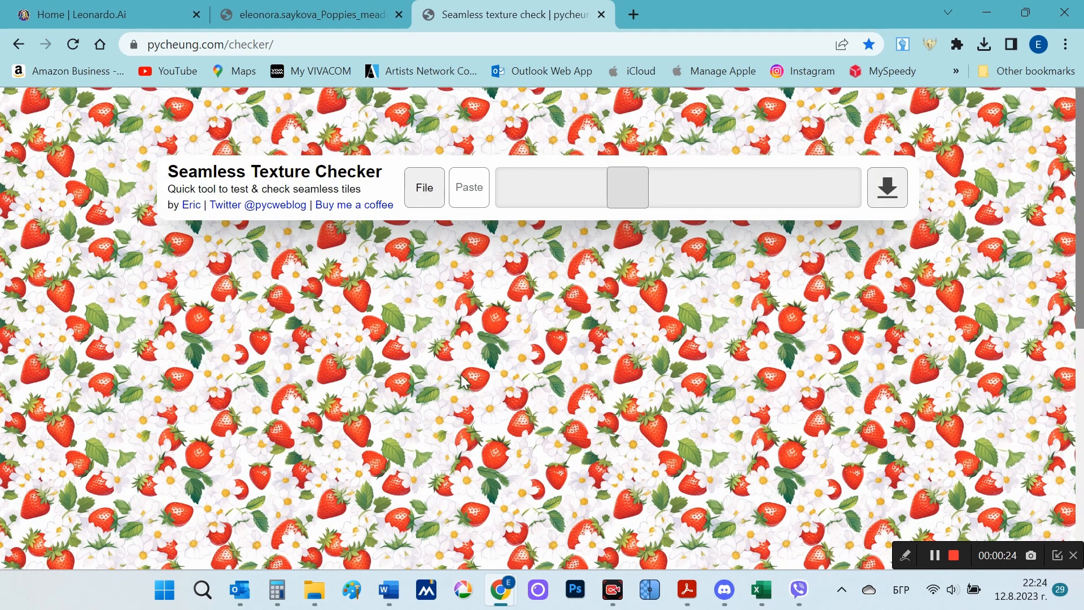
Step: Check the strawberry and 3D flower patterns for seams by viewing the repeated tiles at larger and smaller scales
scroll(512, 370, "down", 1)
scroll(512, 369, "up", 1)
left_click_drag(628, 199, 770, 184)
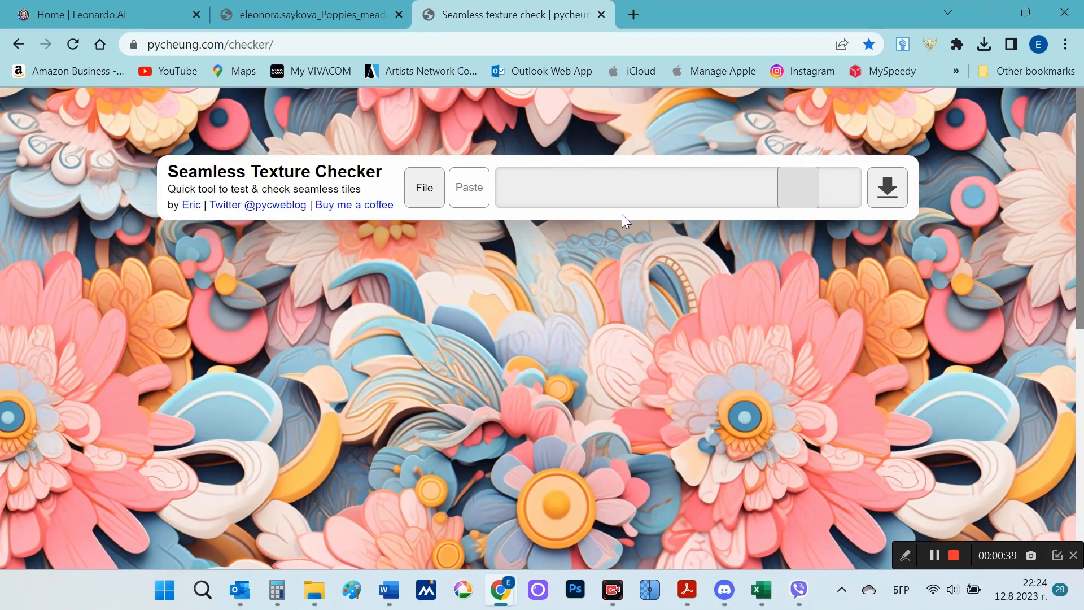
left_click_drag(793, 194, 573, 184)
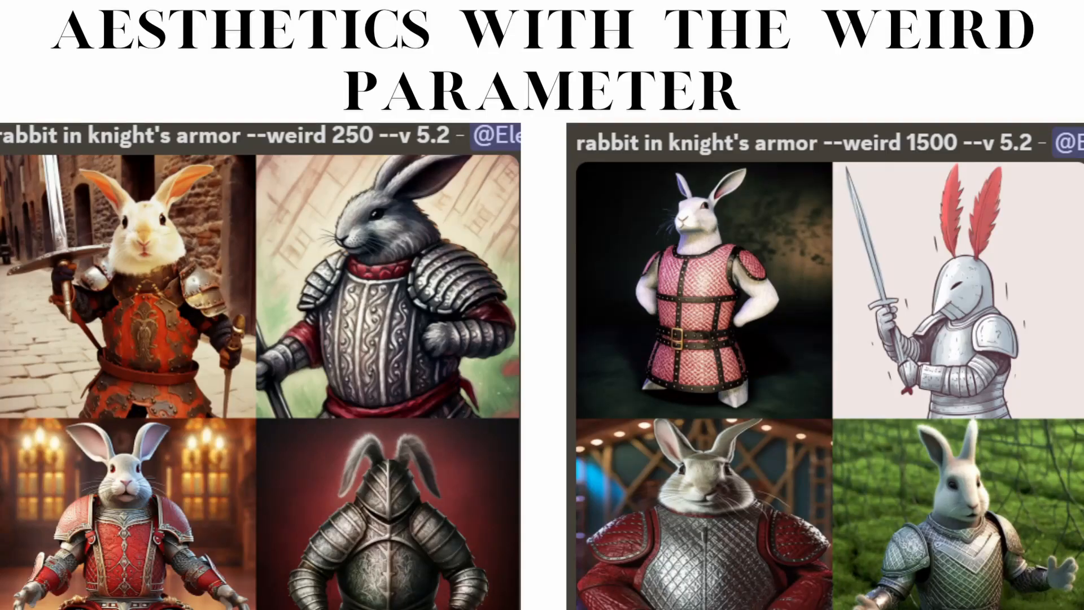
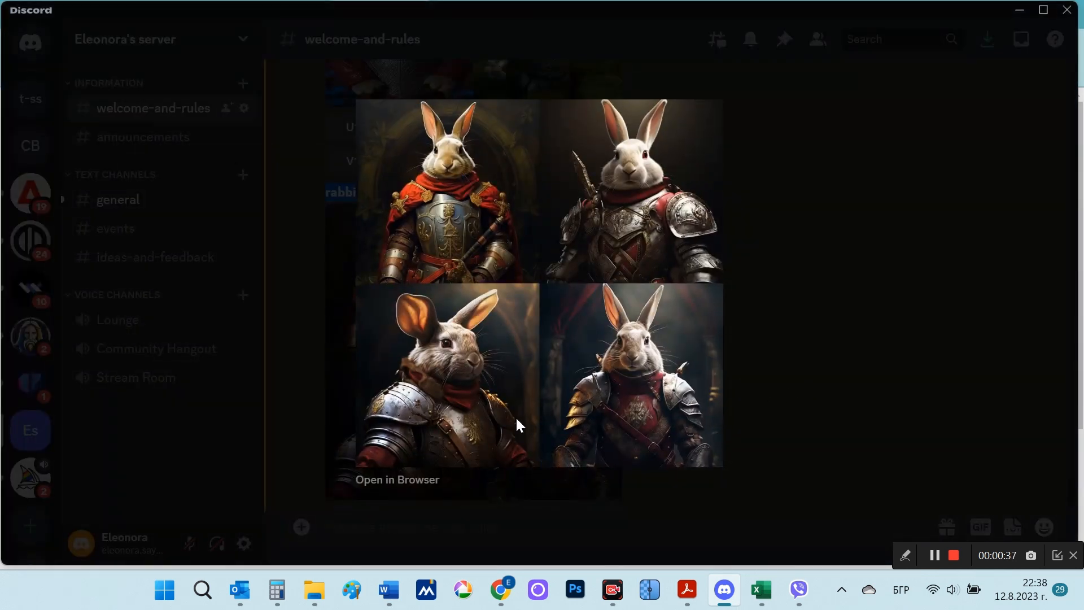
Step: Close the enlarged rabbit grid and compare the "rabbit in knight's armor" results made with and without --weird 1500
left_click(817, 388)
scroll(790, 341, "up", 5)
scroll(791, 342, "up", 2)
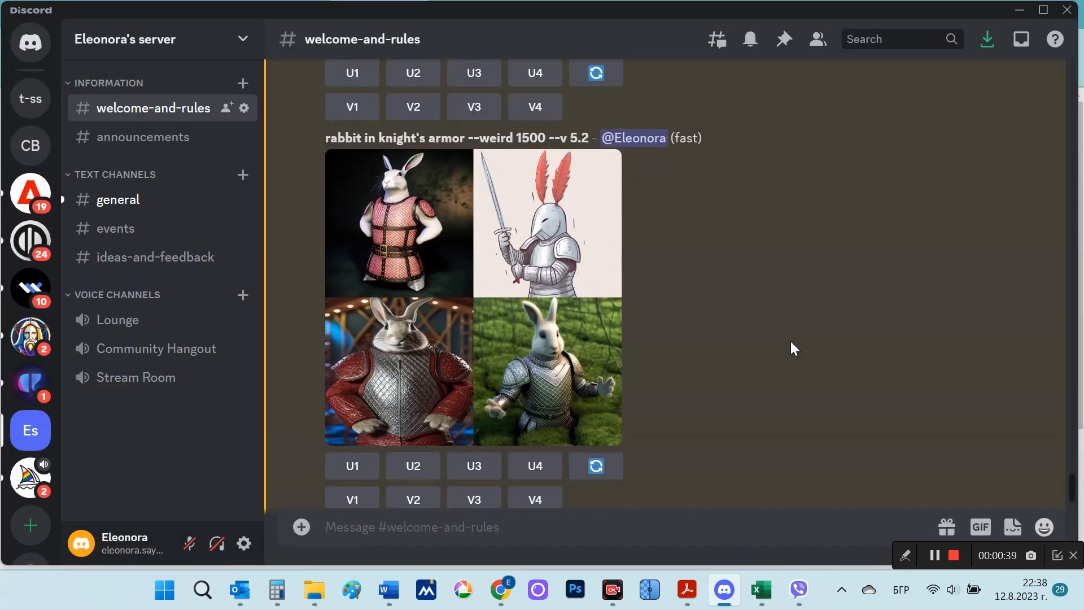
scroll(791, 343, "down", 6)
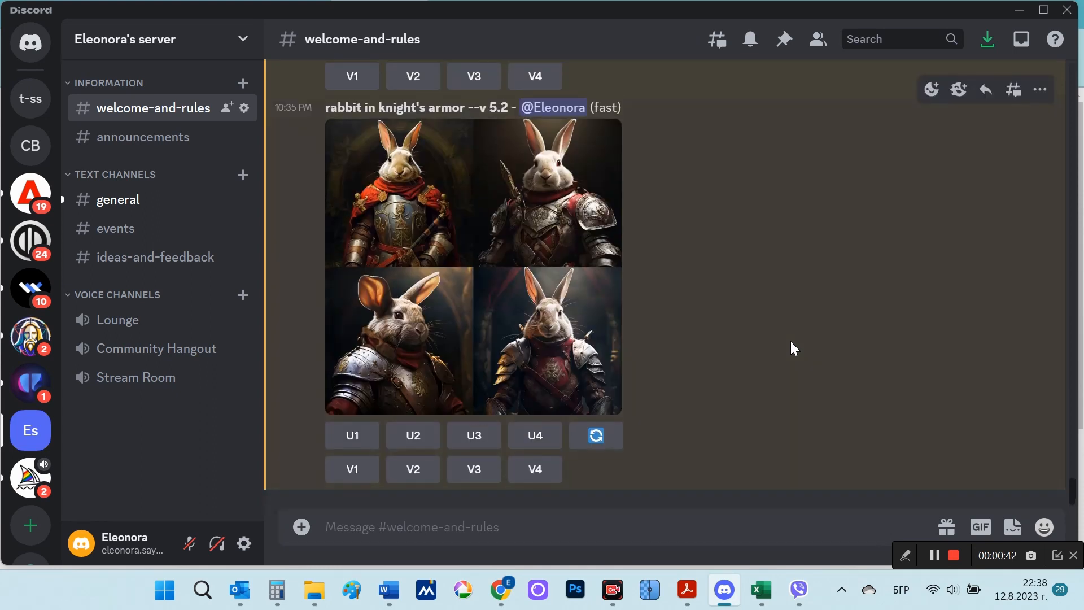
scroll(791, 347, "up", 5)
scroll(791, 347, "down", 3)
scroll(791, 341, "down", 2)
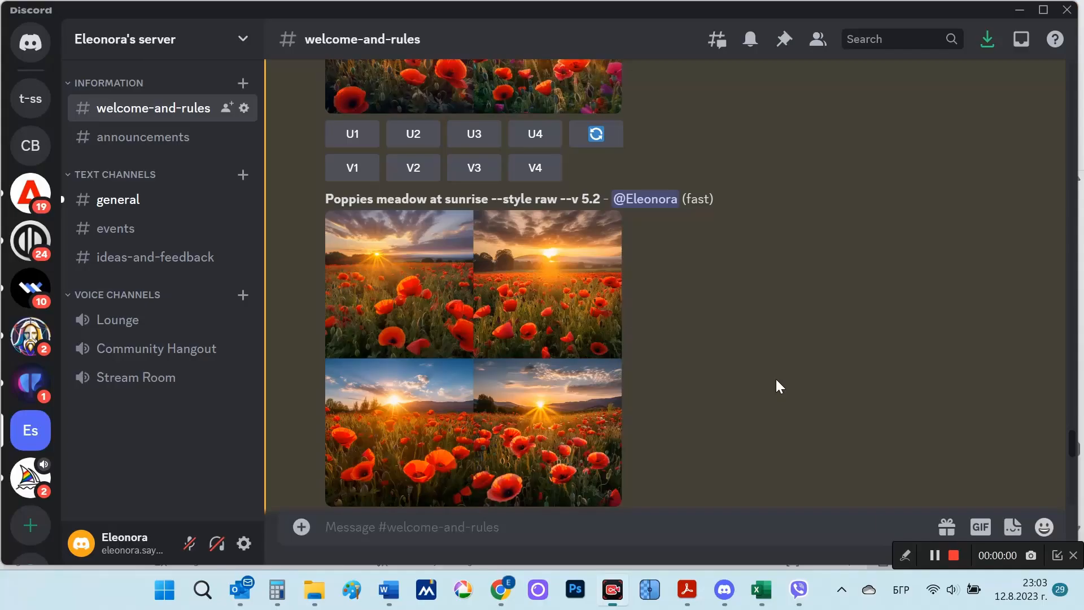
Step: Review the existing poppies grids and generate new images with the /imagine prompt "Poppies meadow at sunrise --video"
scroll(778, 386, "up", 3)
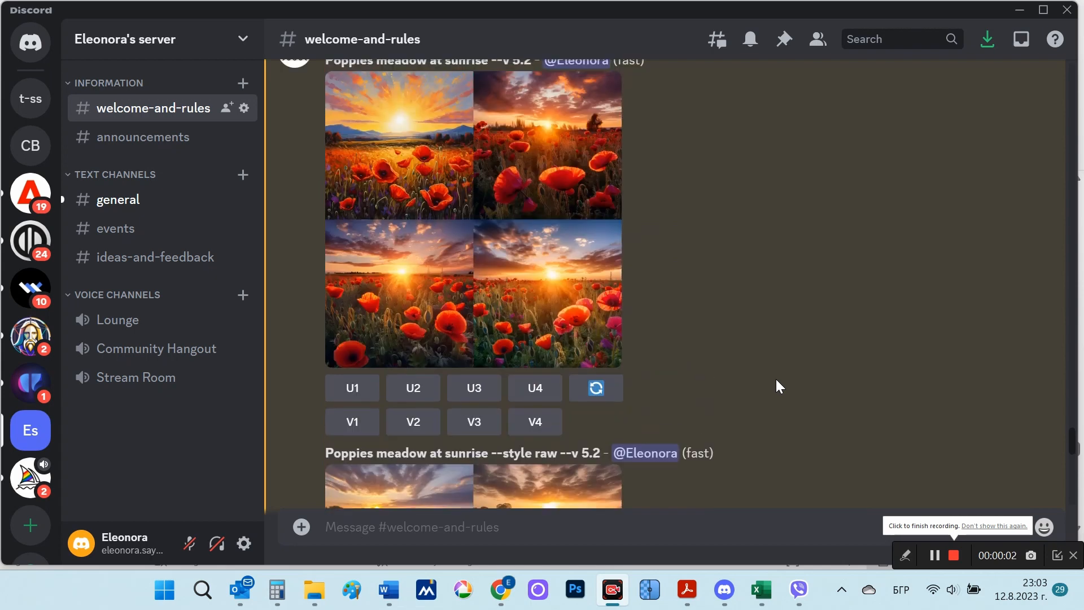
scroll(776, 386, "down", 5)
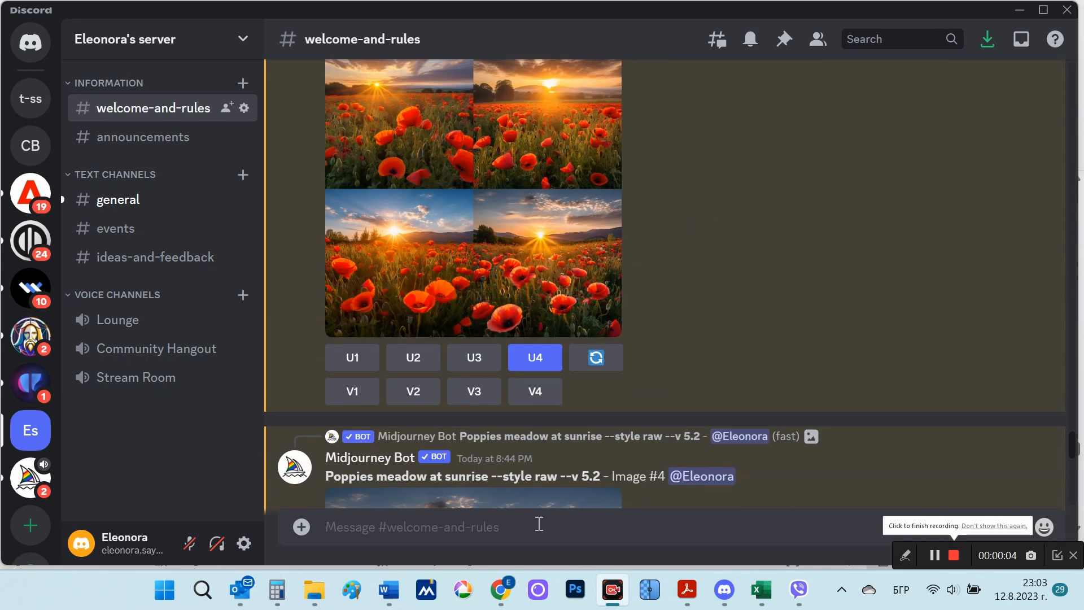
left_click(505, 525)
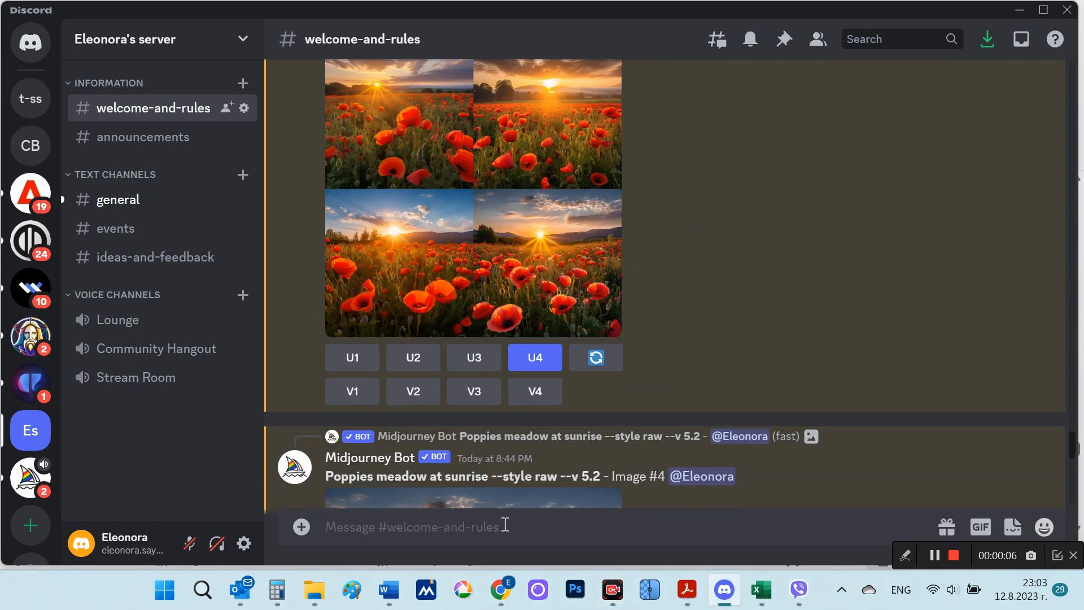
type("/")
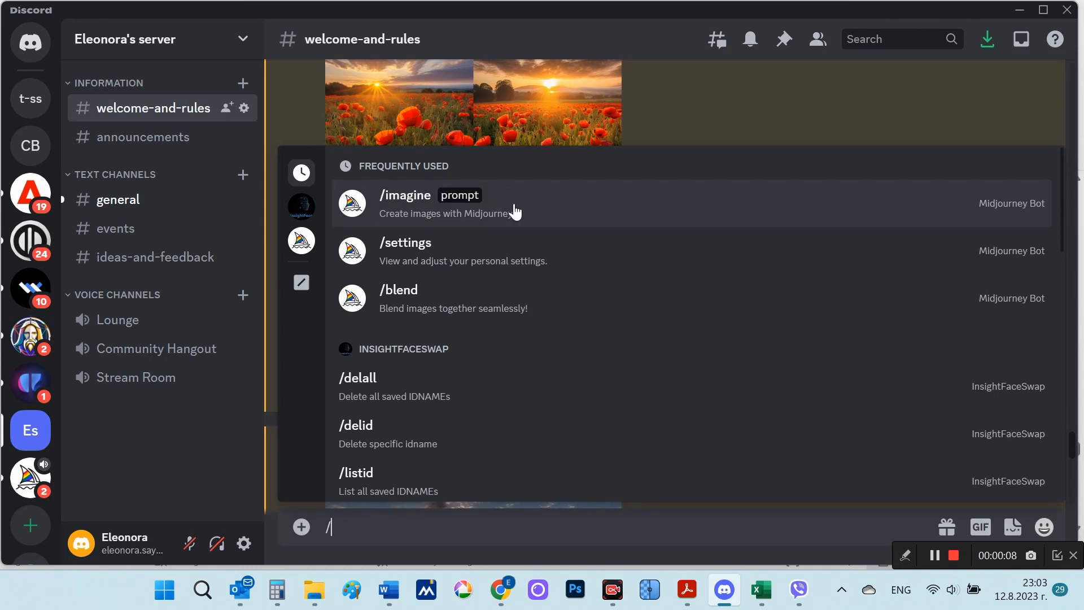
left_click(515, 212)
type("Poppies meadow at sunrise --video")
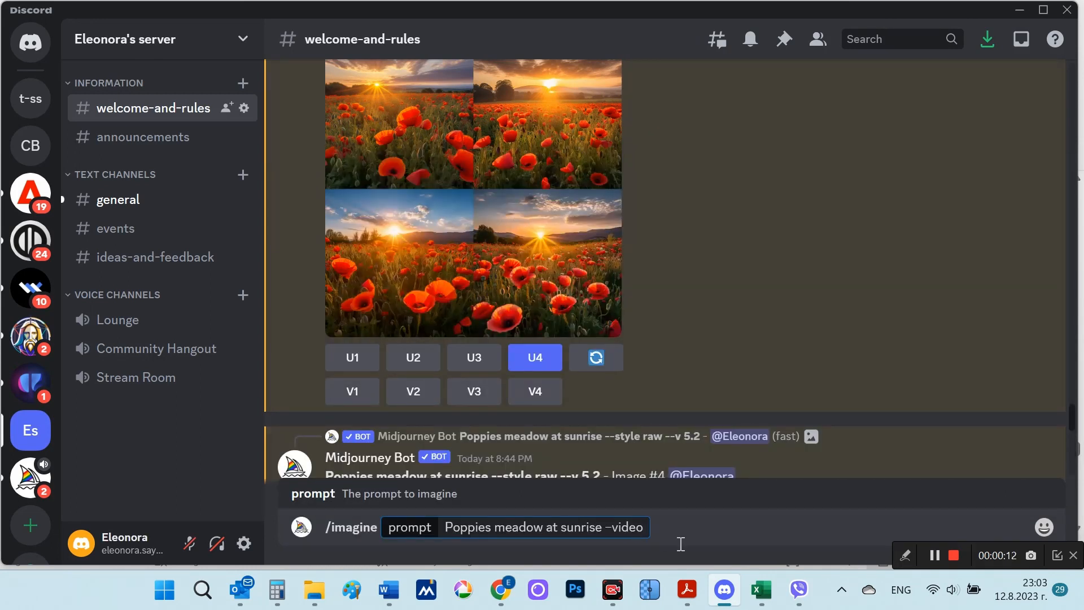
key("Return")
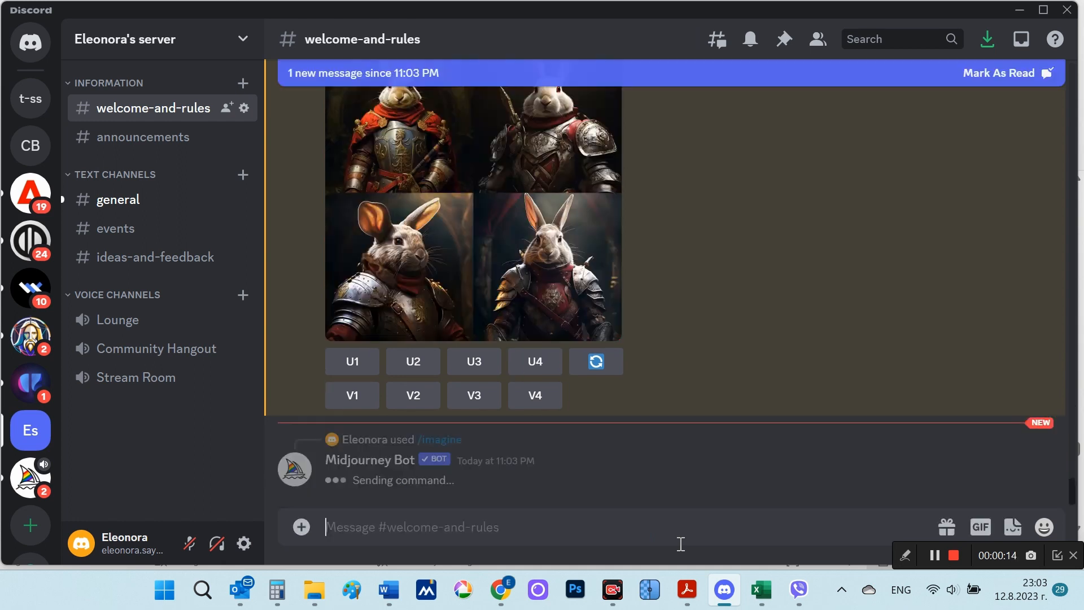
left_click(954, 555)
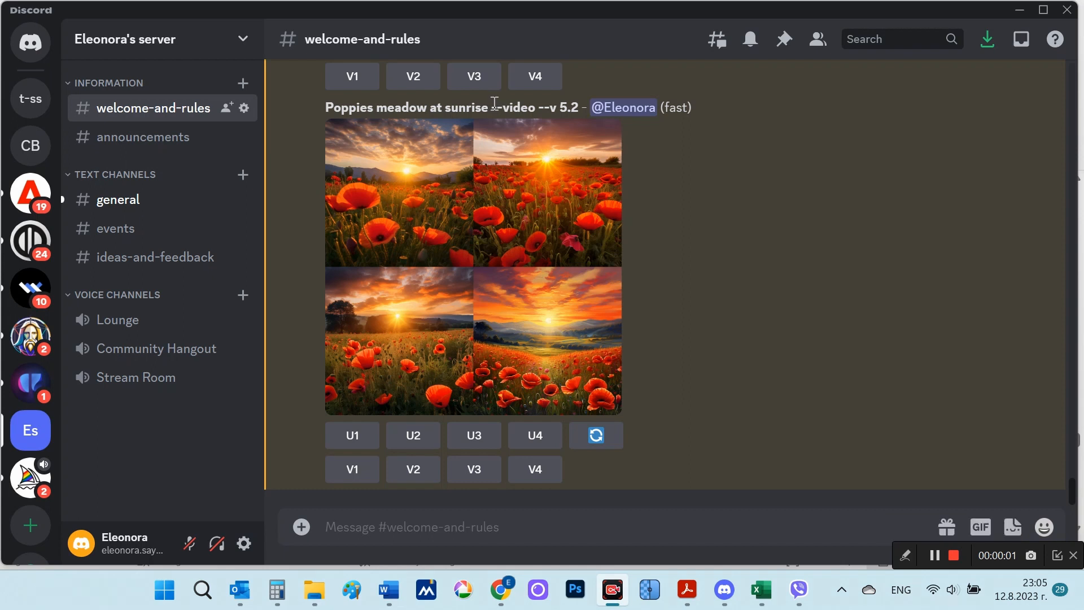
Step: Highlight the --video parameter in the poppies prompt and view the resulting grid enlarged
left_click_drag(491, 108, 536, 108)
left_click(529, 226)
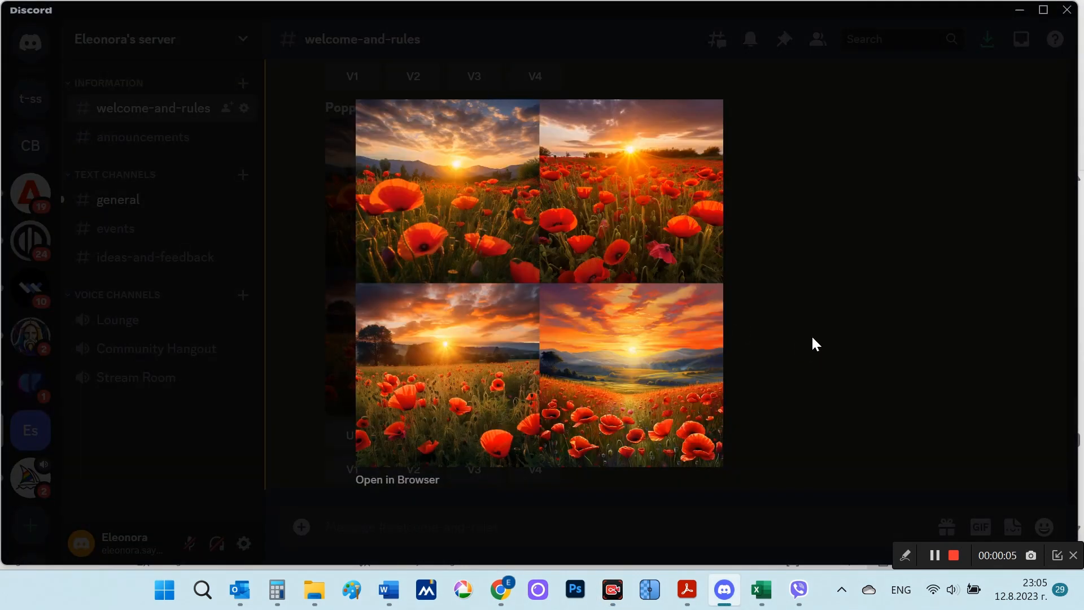
left_click(812, 338)
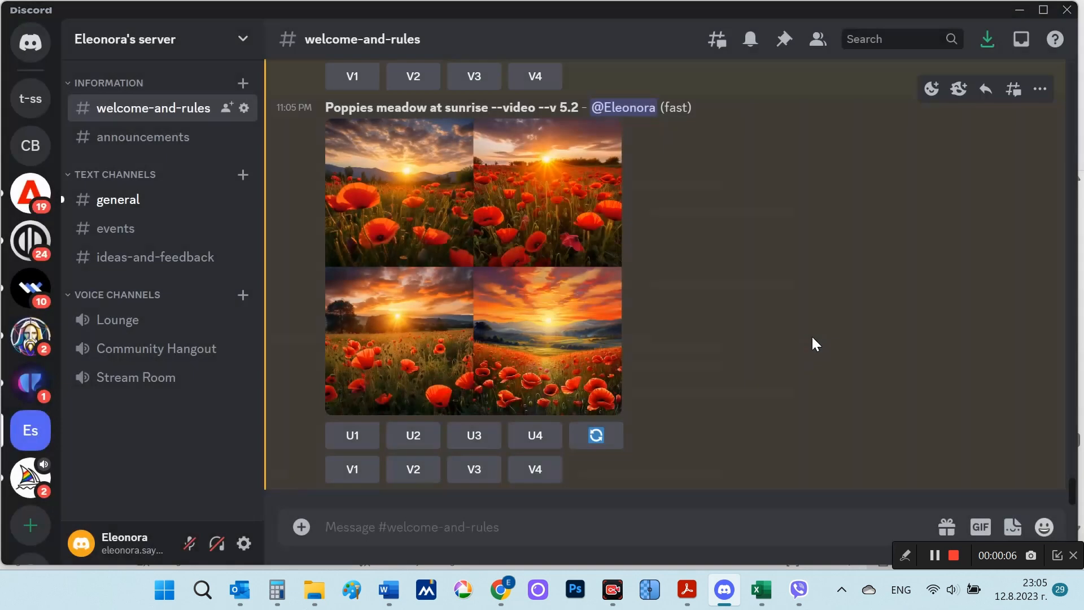
Step: React to the poppies --video result with the envelope emoji and go to the Midjourney Bot's direct message
left_click(930, 92)
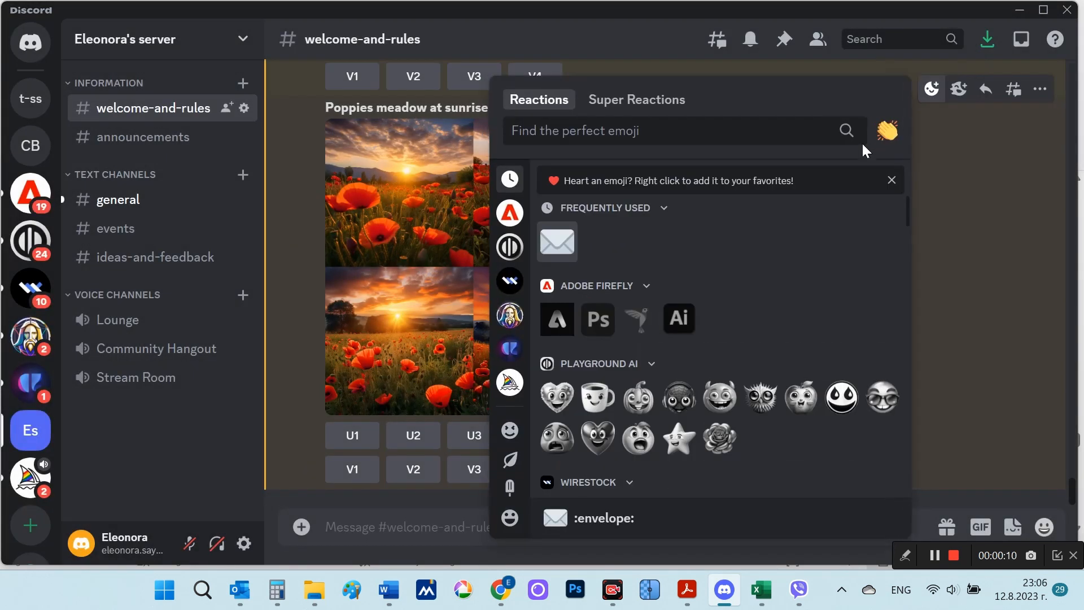
left_click(557, 242)
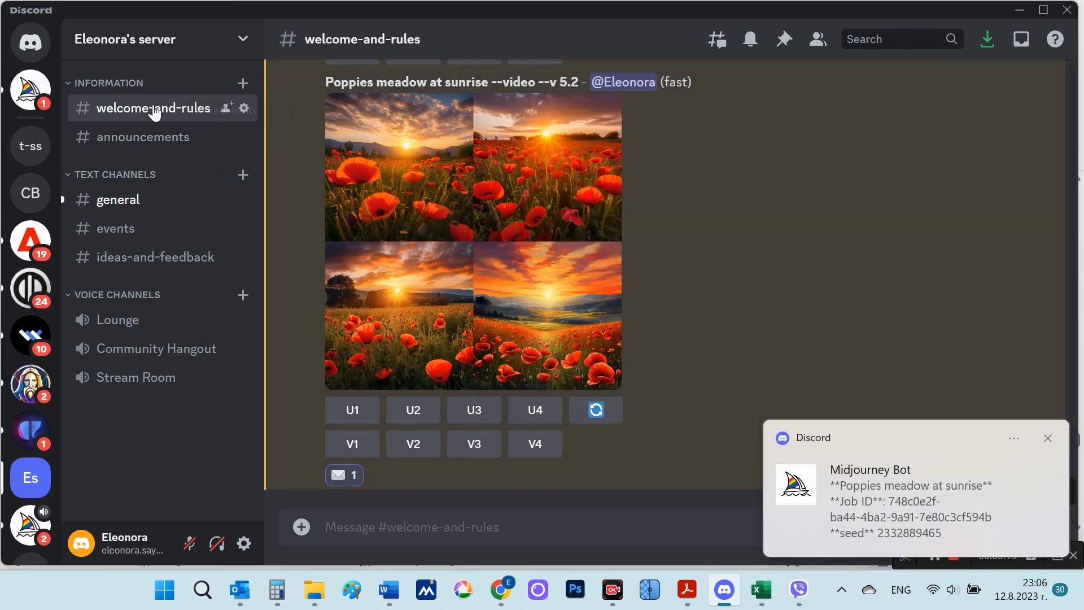
left_click(30, 89)
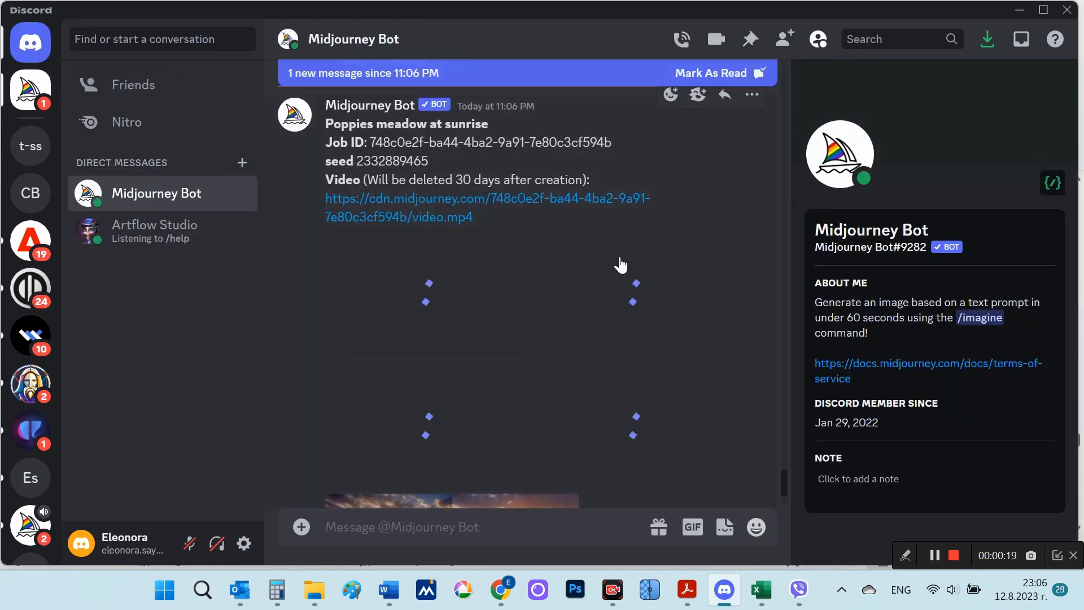
Step: Open the poppies video link from the bot's message and agree to visit the external site
scroll(467, 254, "up", 1)
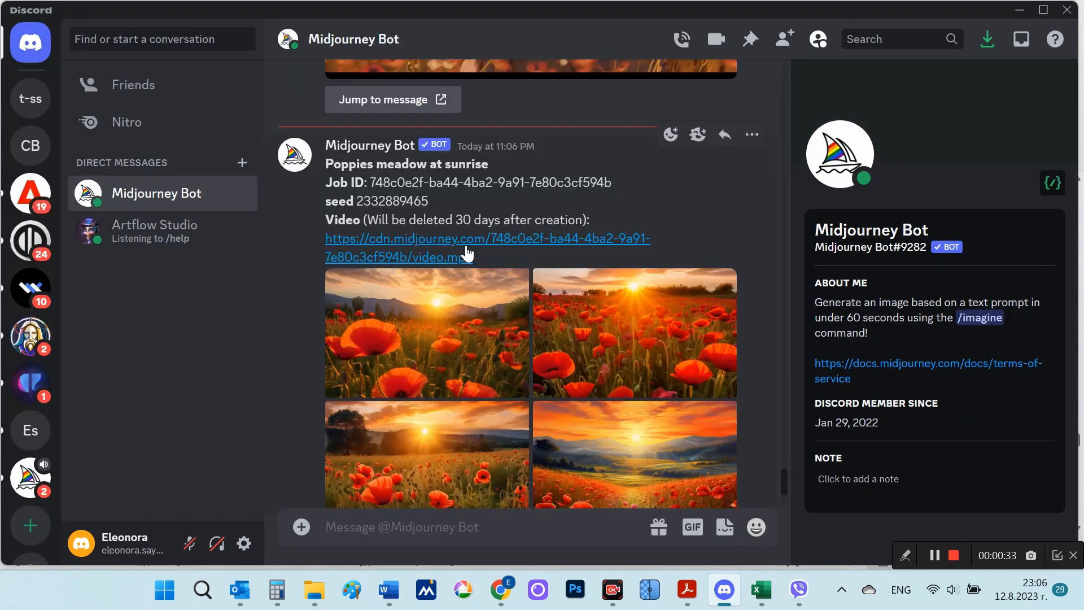
left_click(467, 254)
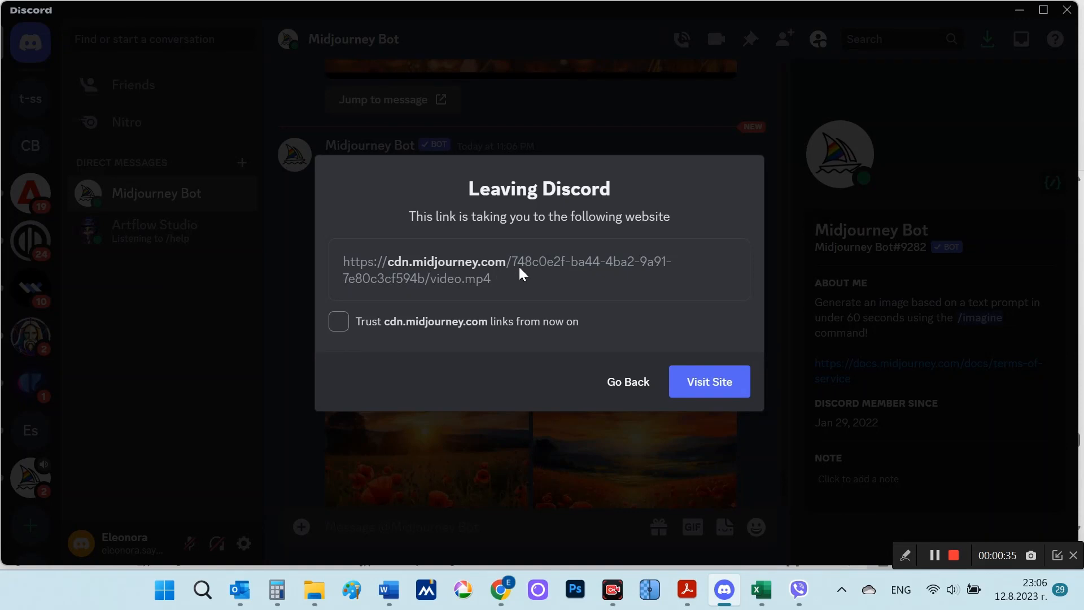
left_click(689, 390)
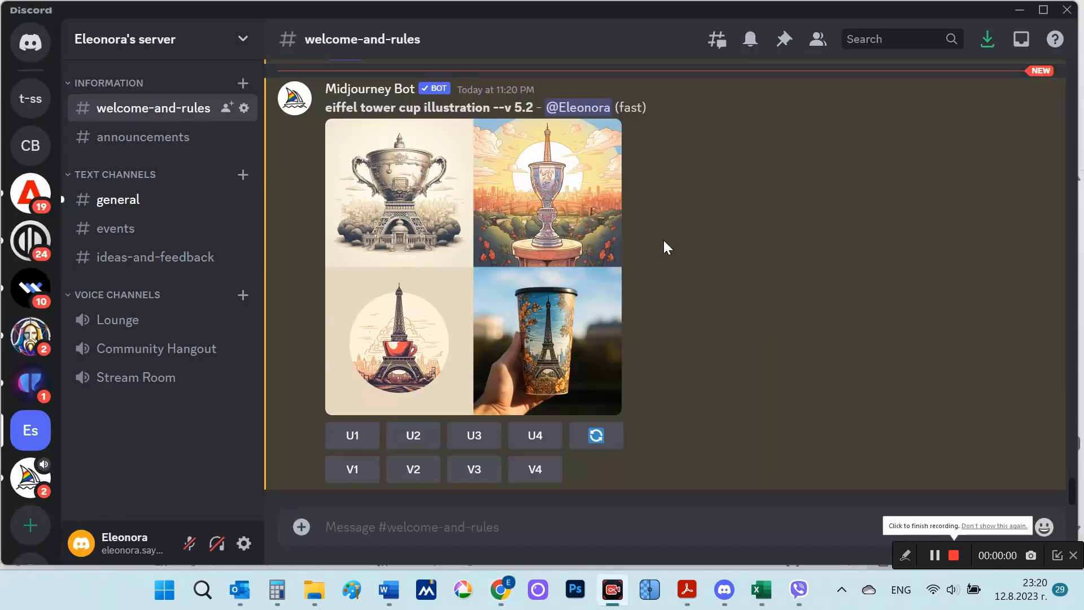
Step: Highlight the "eiffel tower cup illustration" prompt text and view its image grid enlarged
left_click_drag(327, 106, 495, 108)
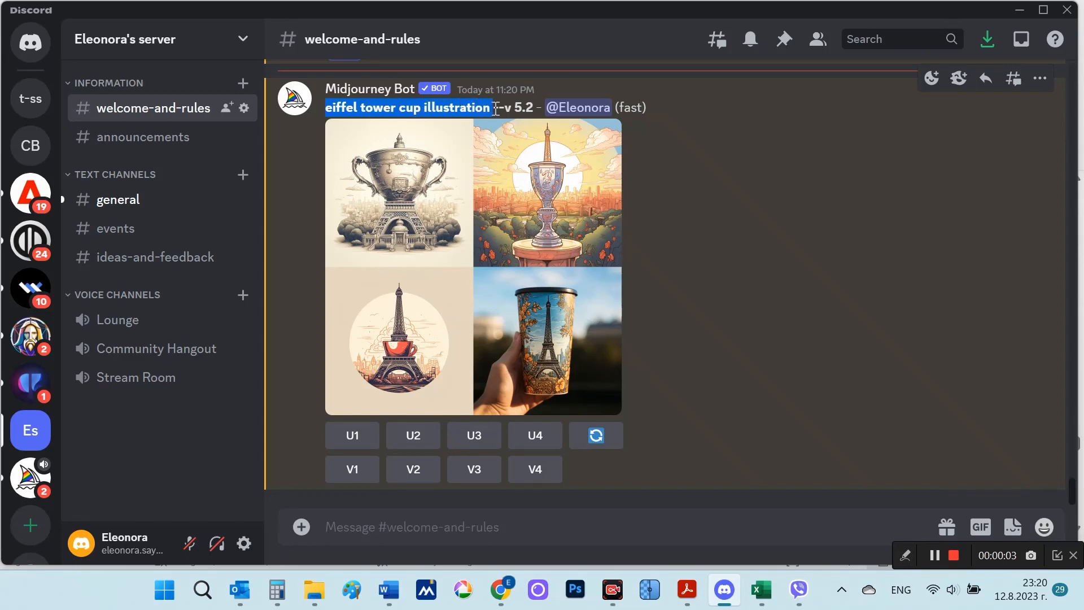
left_click(582, 342)
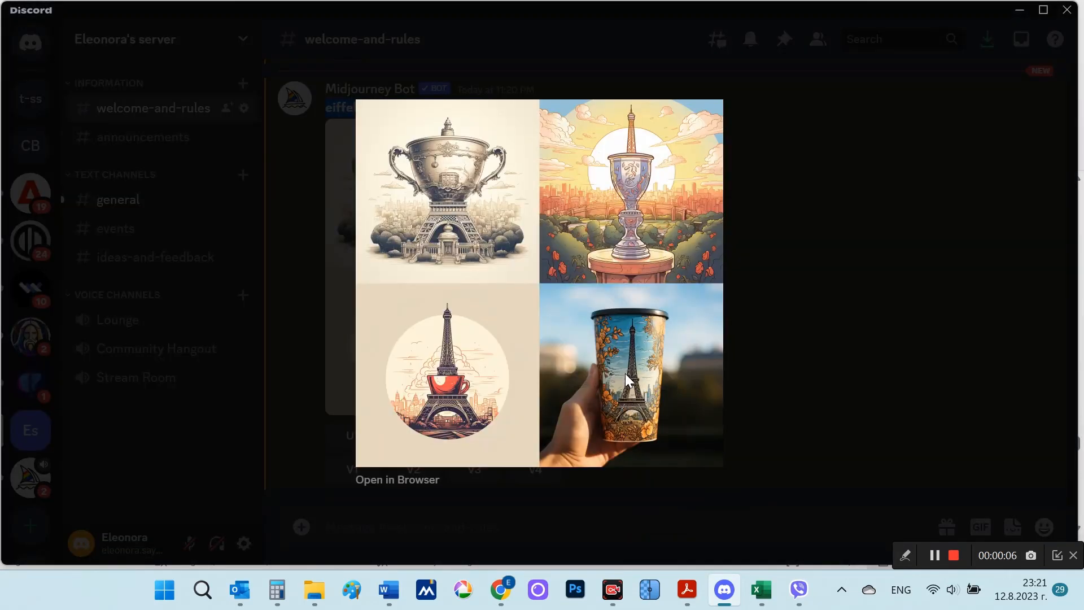
left_click(872, 372)
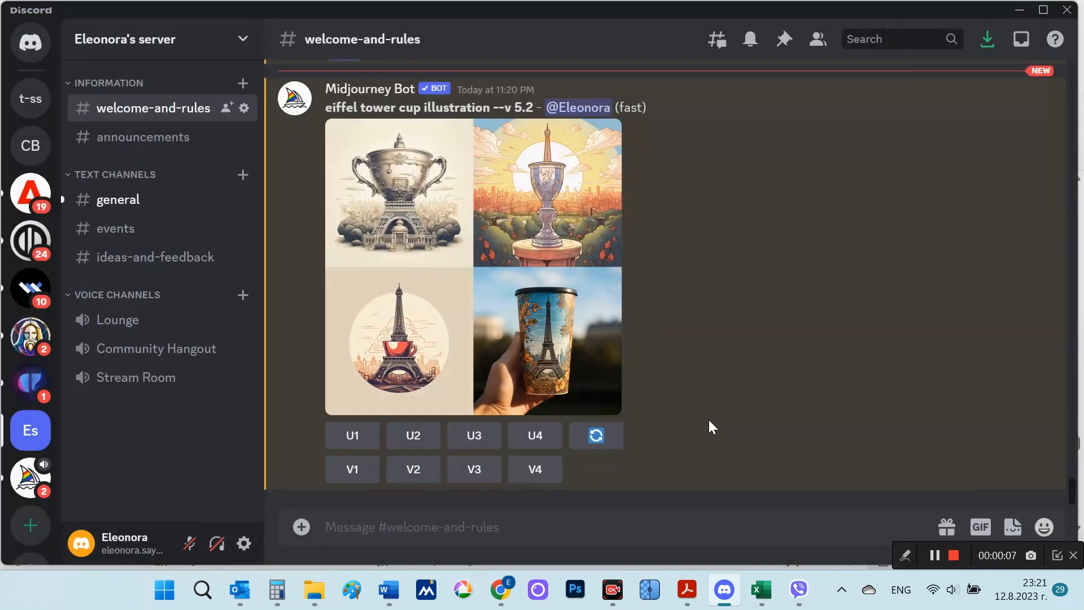
left_click(464, 527)
type("Eiffel:: tower cup illustration")
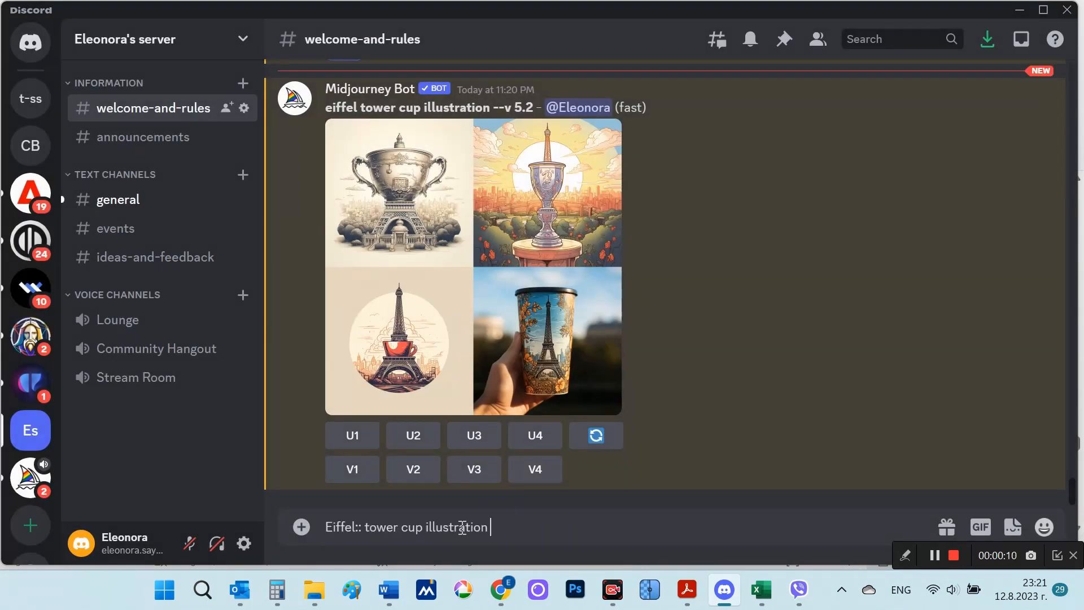
key("ctrl+z")
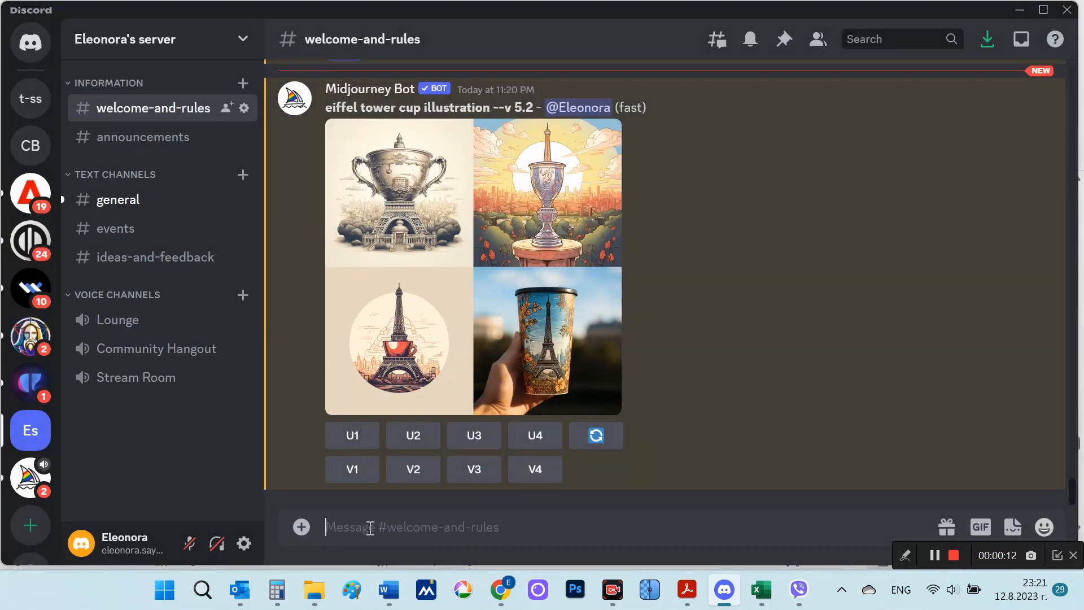
Step: Start an /imagine command with the prompt "Eiffel:: tower cup illustration"
type("/")
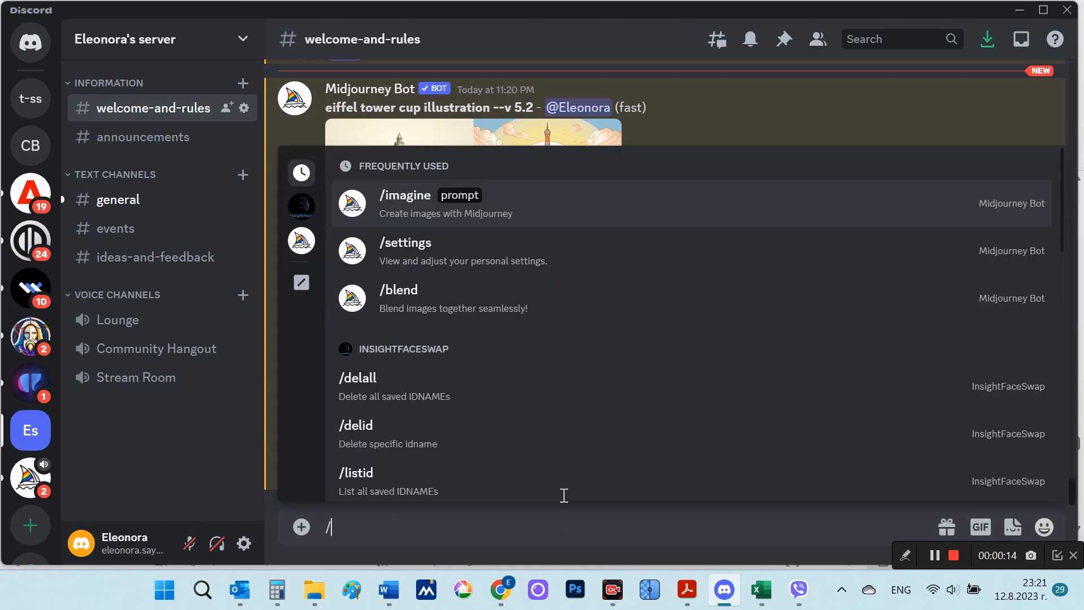
left_click(595, 226)
type("Eiffel:: tower cup illustration")
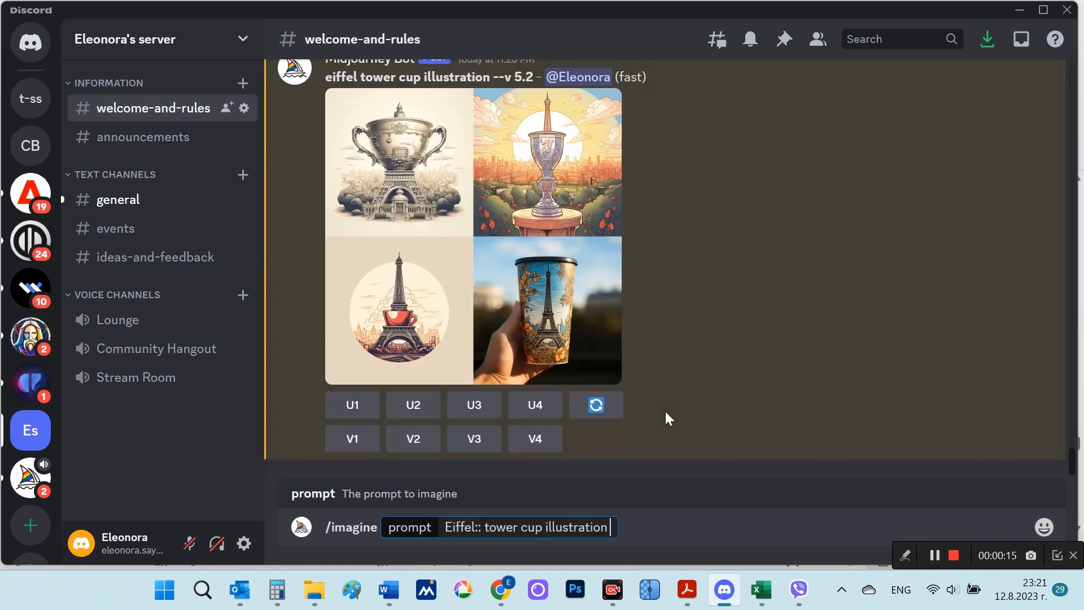
Step: Move the double colon after "tower" so the prompt reads "Eiffel tower:: cup illustration", and submit it
left_click(482, 527)
key("BackSpace")
key("BackSpace")
left_click(510, 527)
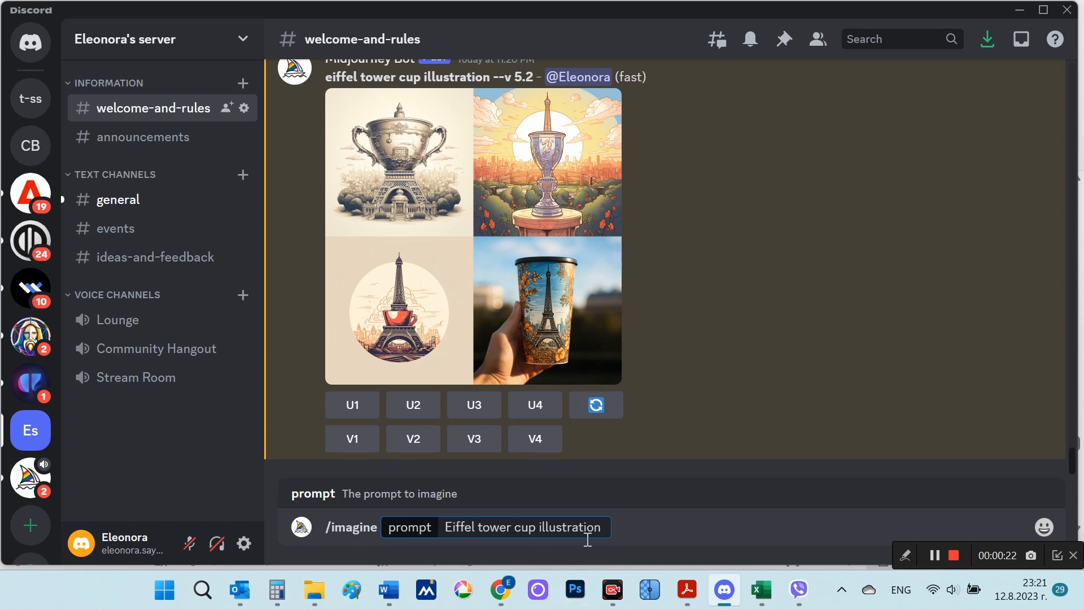
type("::")
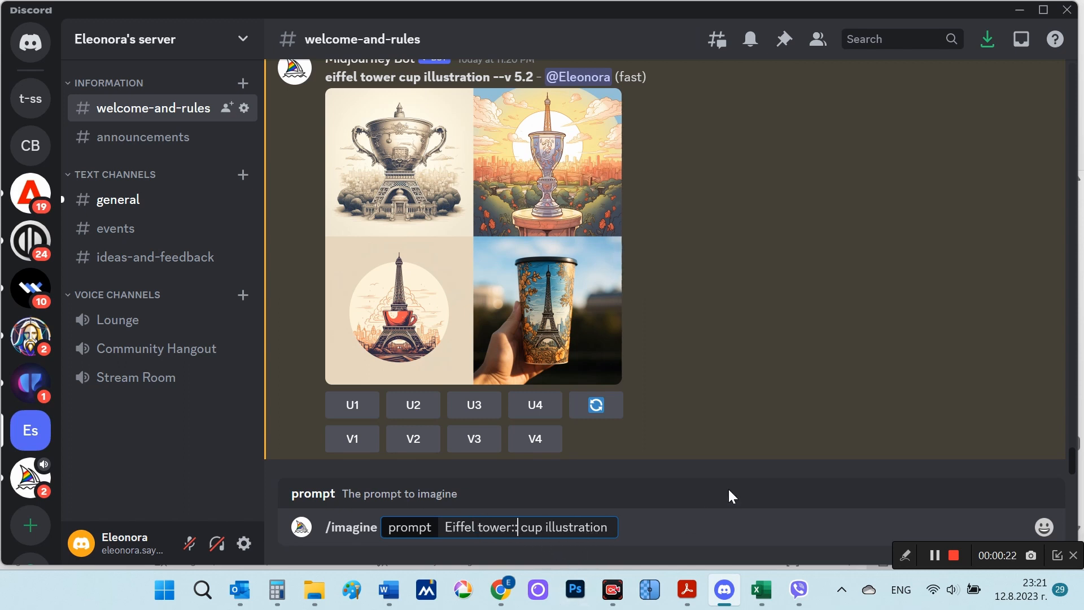
left_click(618, 527)
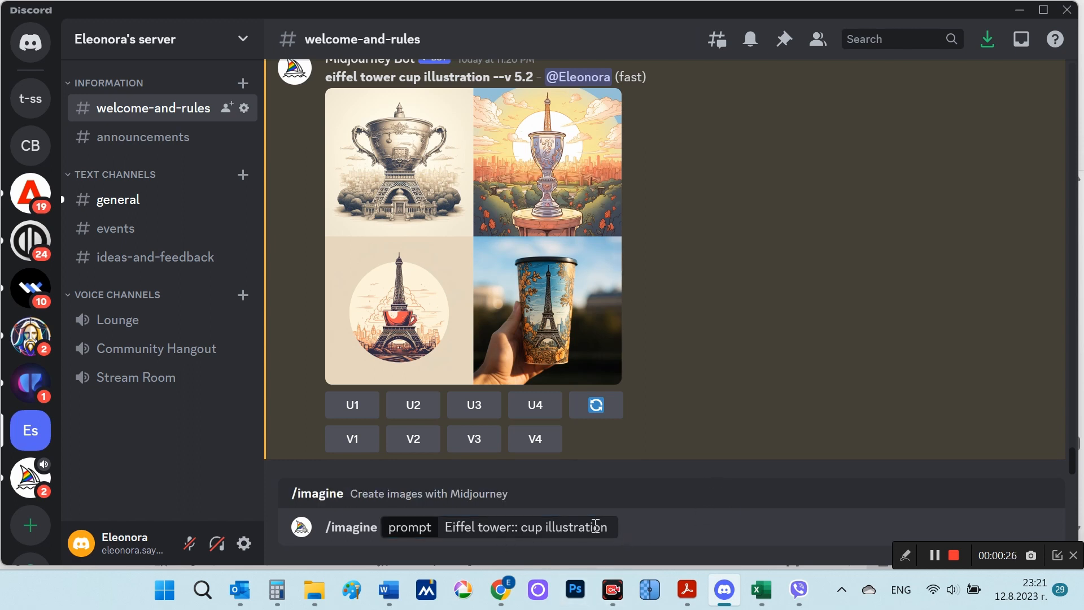
left_click(614, 521)
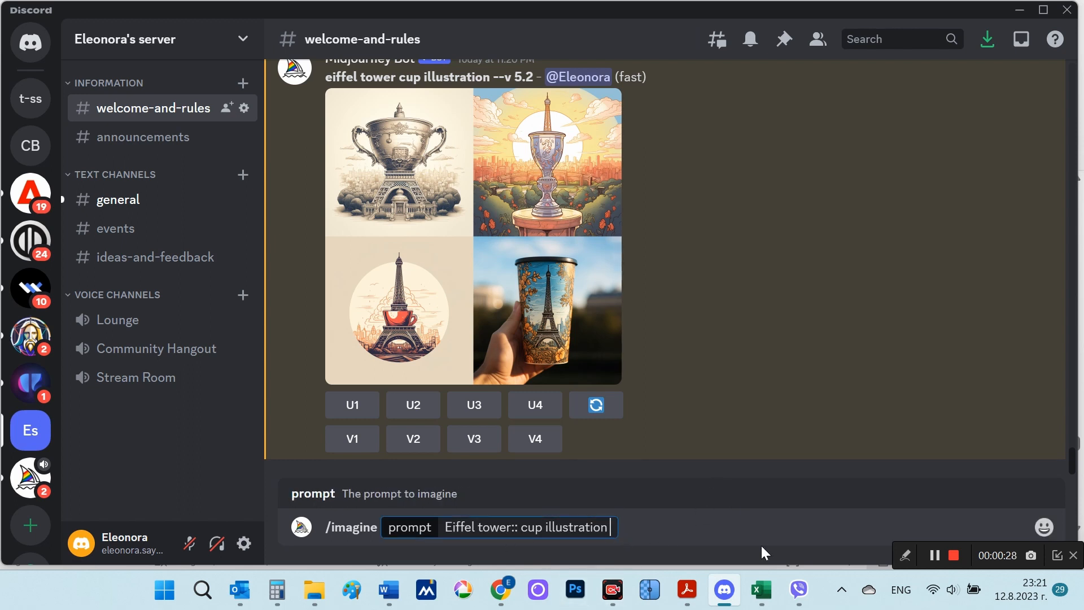
key("Return")
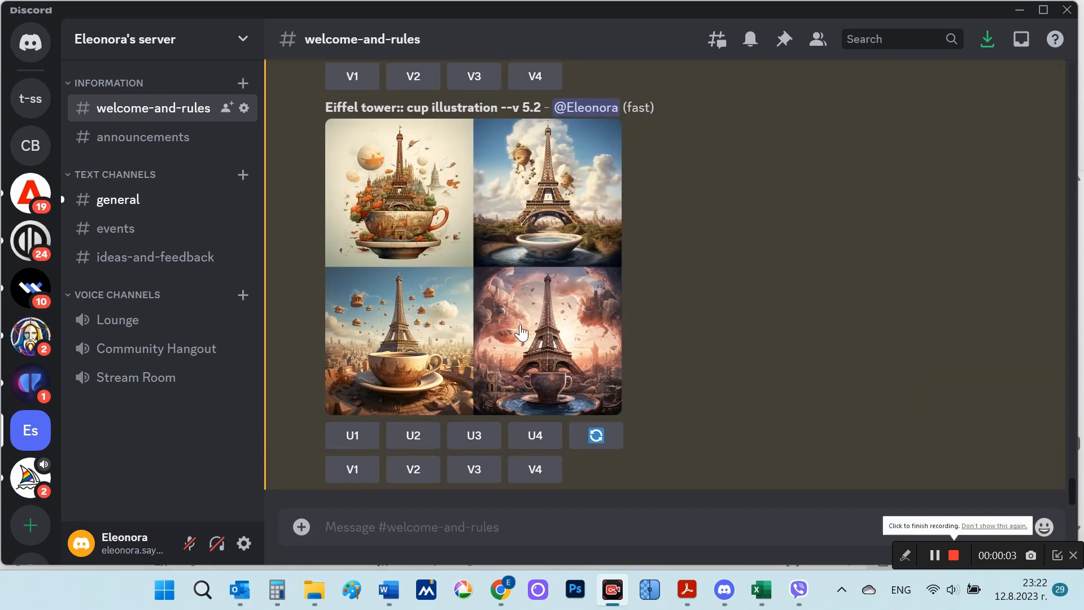
Step: Look over the "Eiffel tower:: cup illustration" results and enlarge the grid
scroll(757, 339, "up", 3)
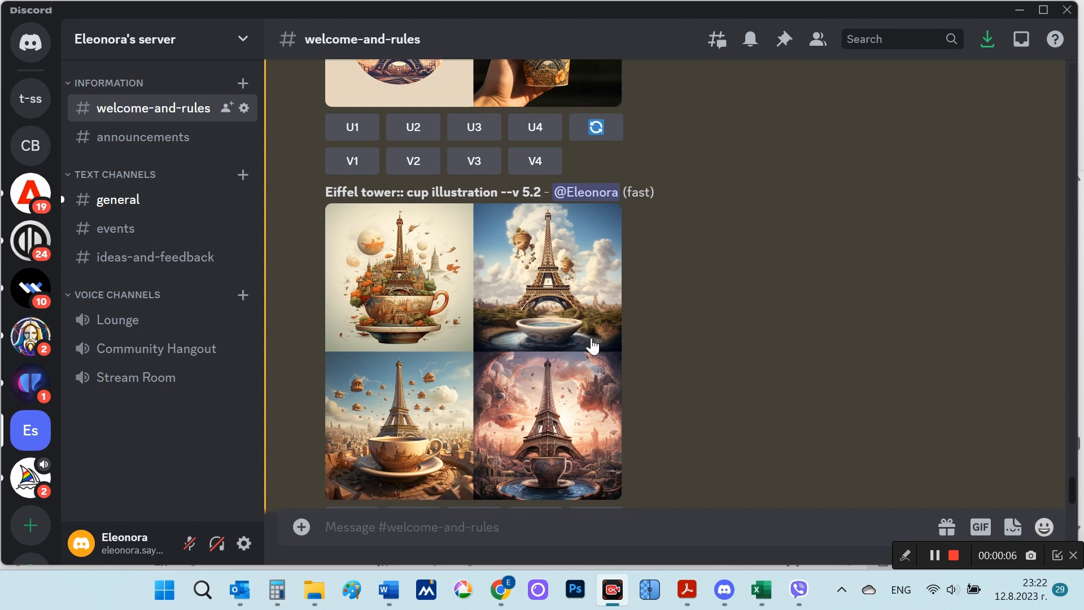
left_click(565, 345)
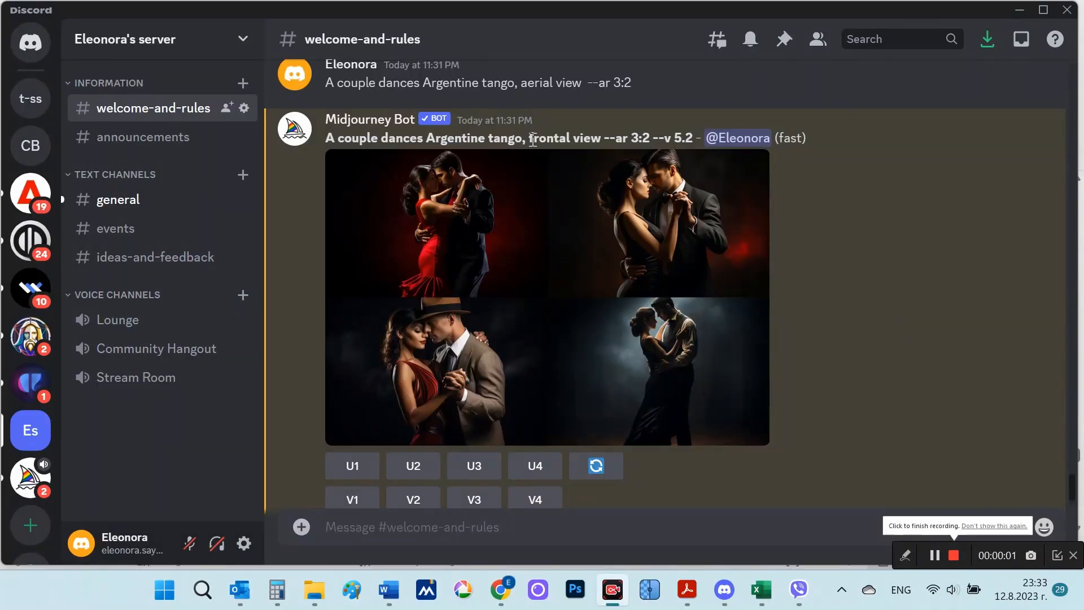
Step: Highlight "frontal view" in the Argentine tango prompt and open its enlarged image grid in the browser
left_click_drag(529, 139, 602, 140)
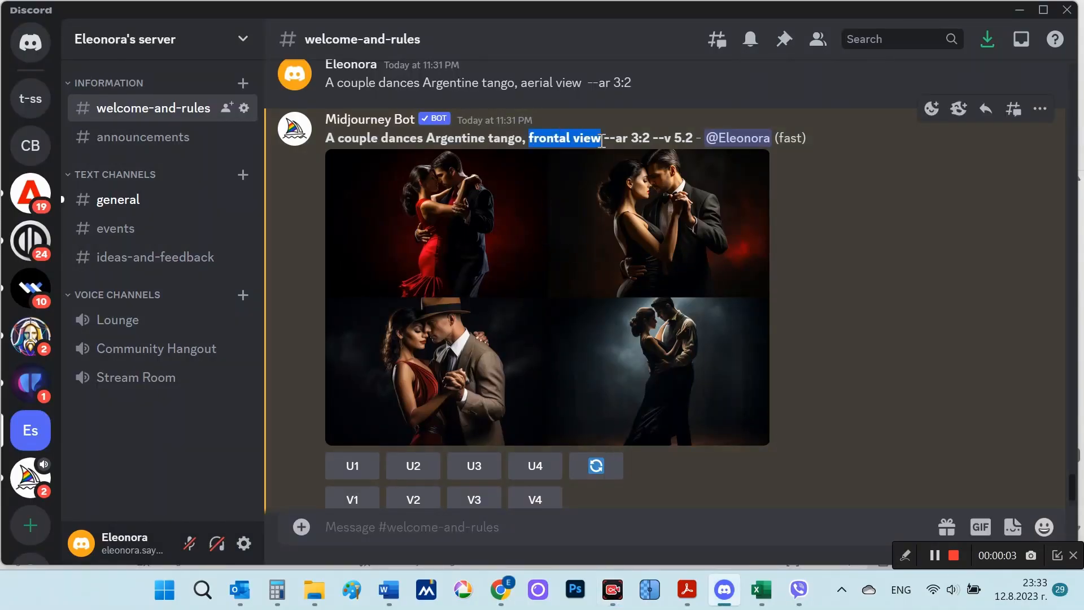
left_click(593, 305)
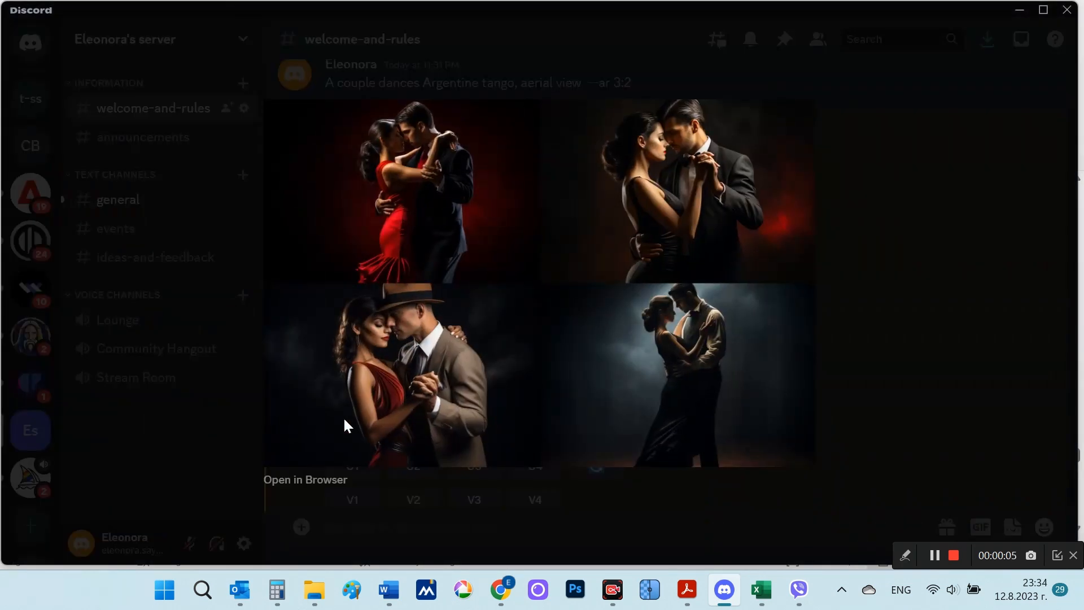
left_click(283, 480)
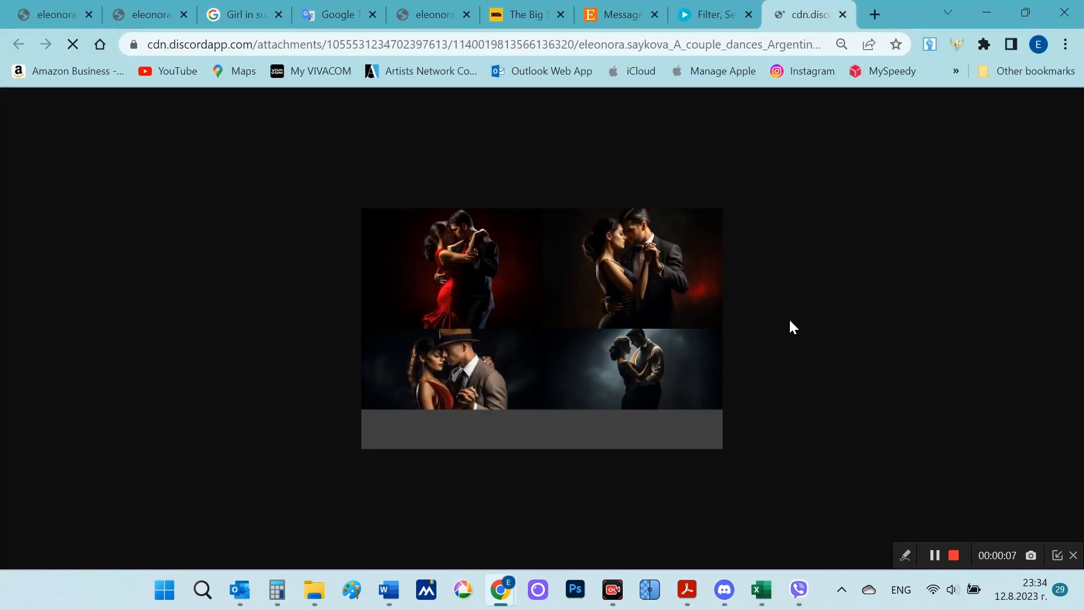
Step: Examine the frontal-view tango grid at full size, then return to Discord and close its preview
left_click(632, 301)
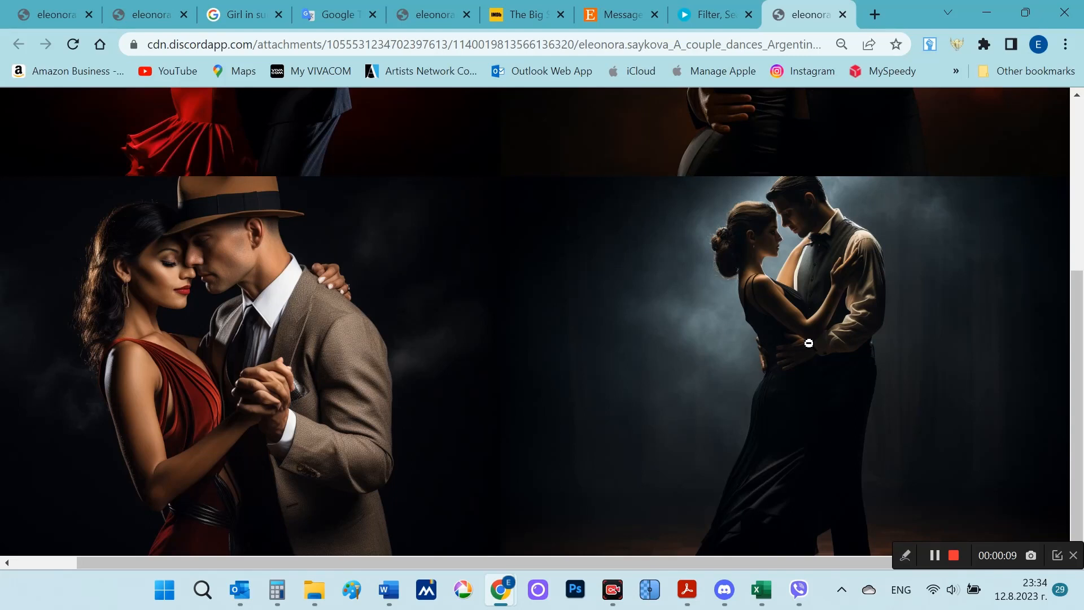
scroll(808, 343, "up", 5)
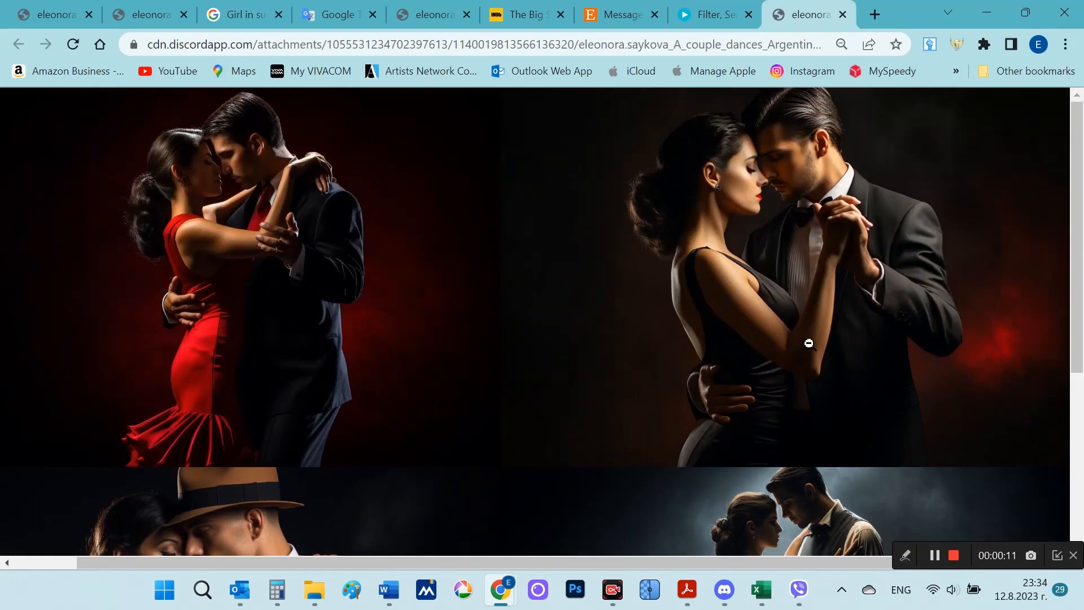
left_click(724, 589)
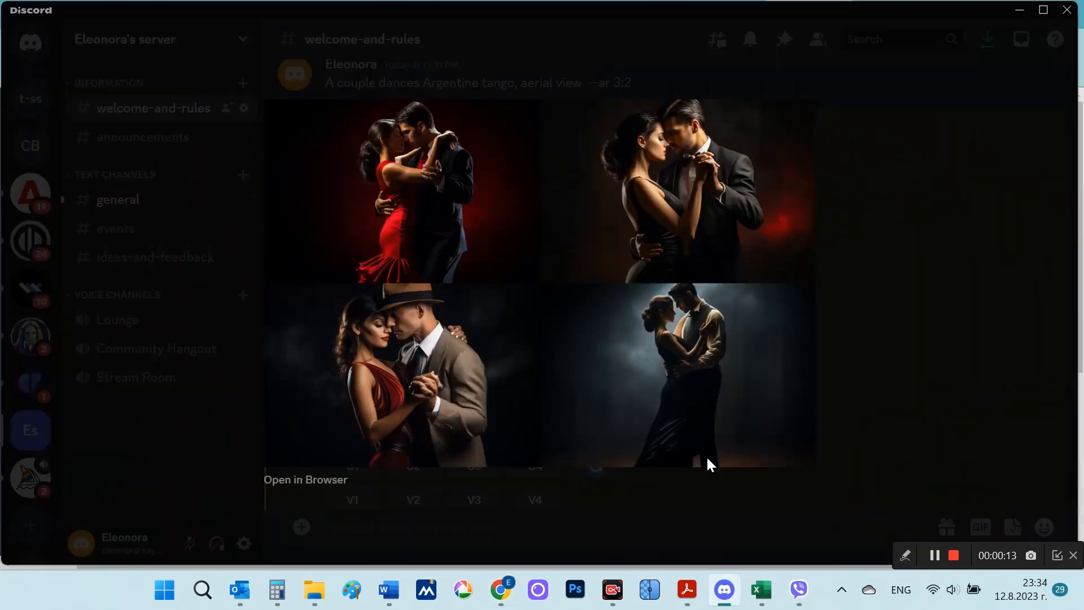
left_click(912, 289)
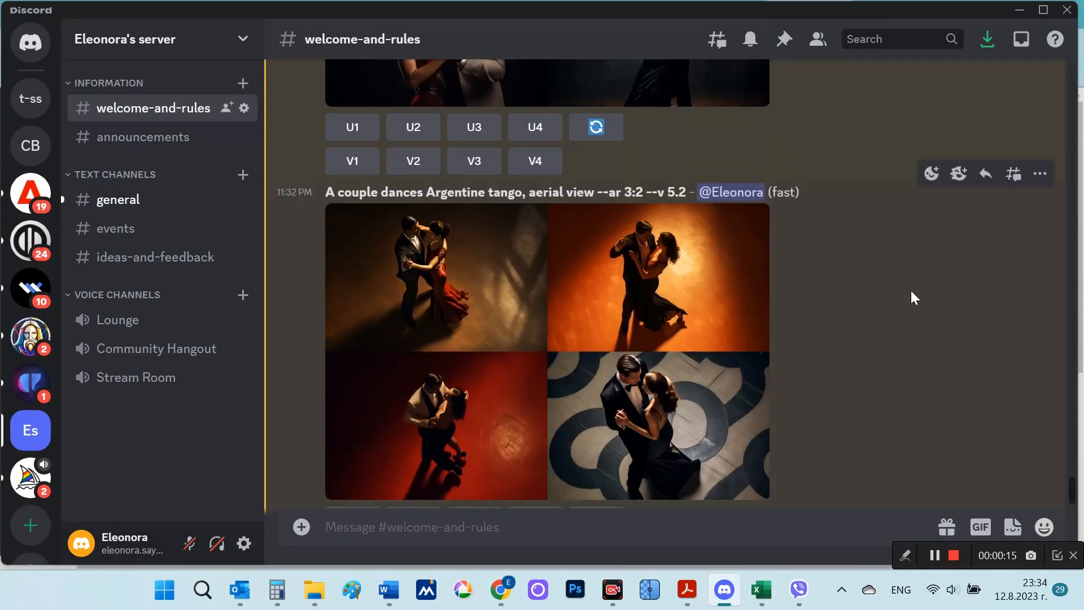
Step: Highlight "aerial view" in the Argentine tango prompt and view its enlarged image grid
left_click_drag(529, 193, 603, 198)
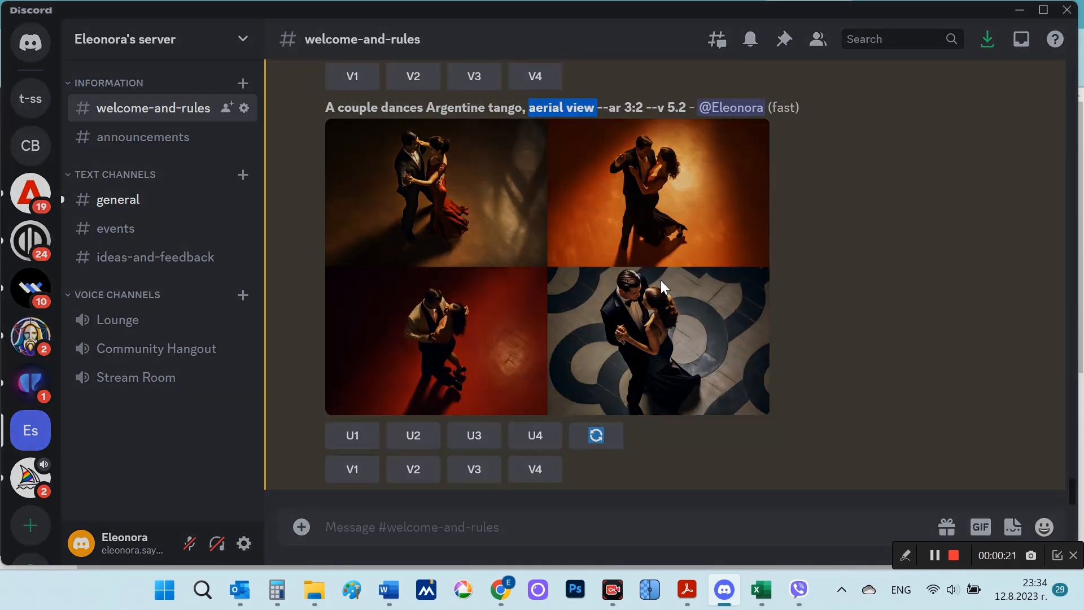
left_click(661, 280)
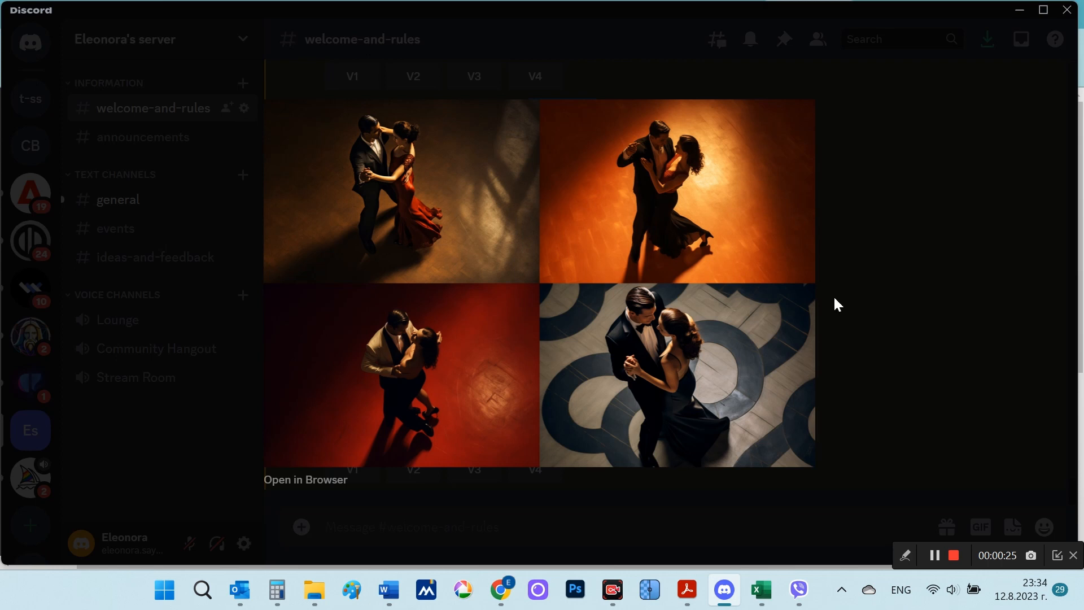
left_click(882, 372)
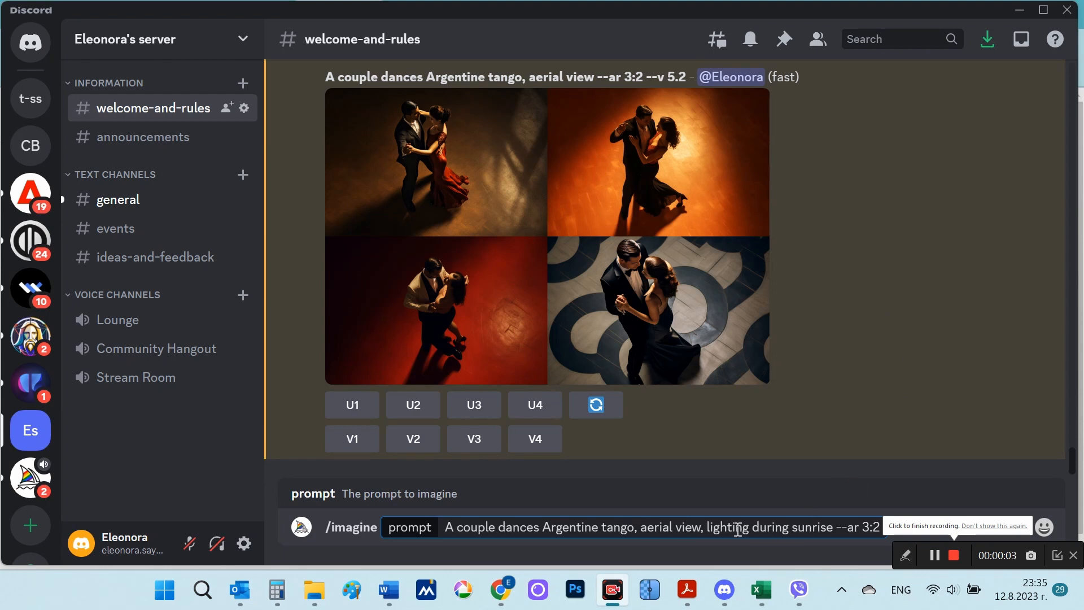
Step: Highlight "lighting during sunrise" in the prompt "A couple dances Argentine tango, aerial view, lighting during sunrise --ar 3:2" and submit it
double_click(710, 528)
left_click_drag(761, 528, 834, 531)
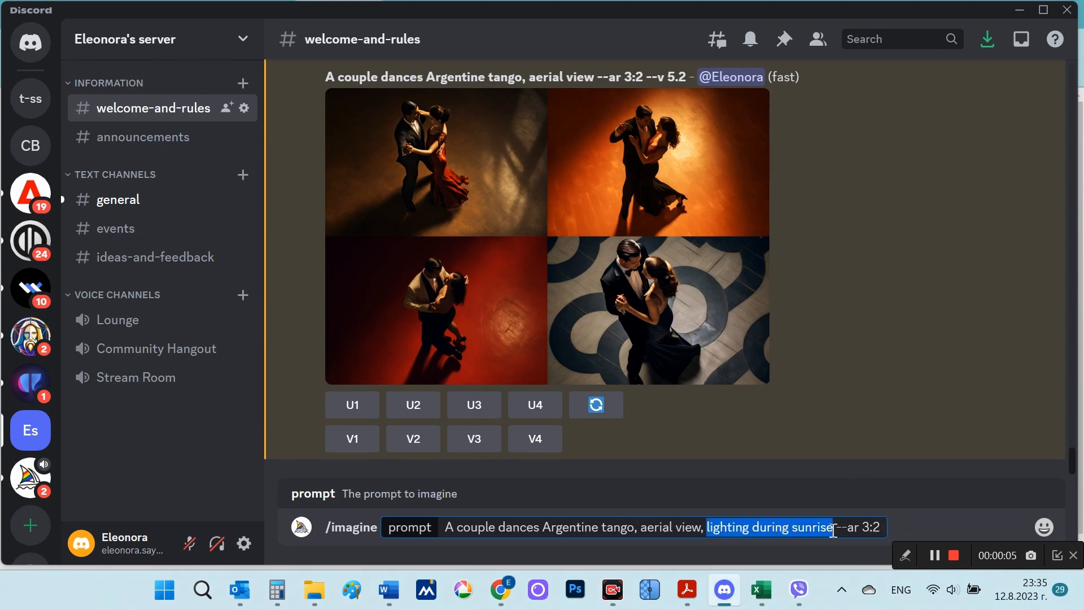
left_click(881, 528)
key("Return")
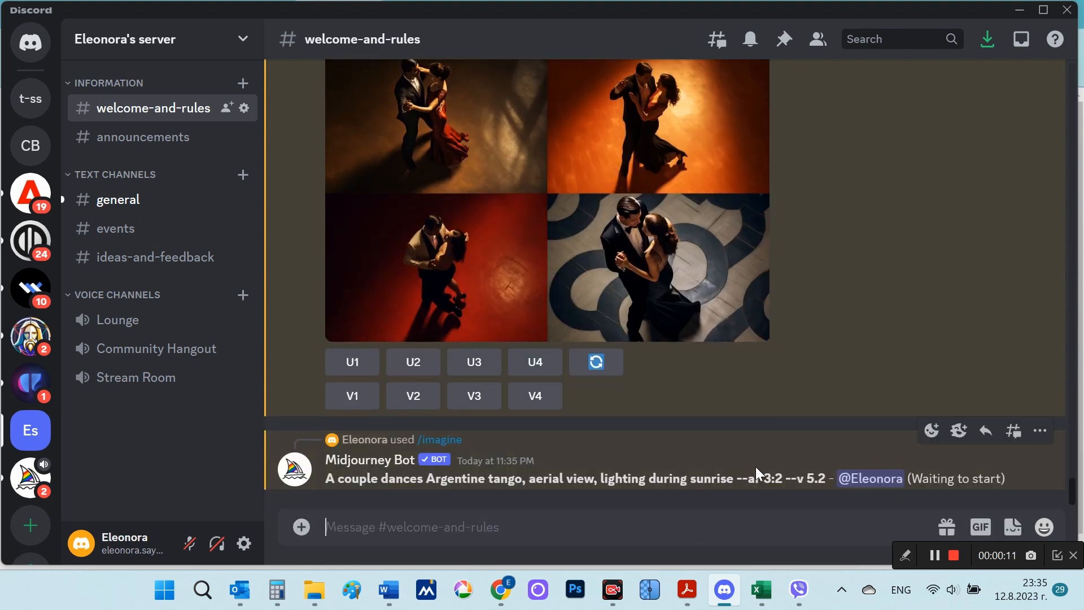
double_click(713, 478)
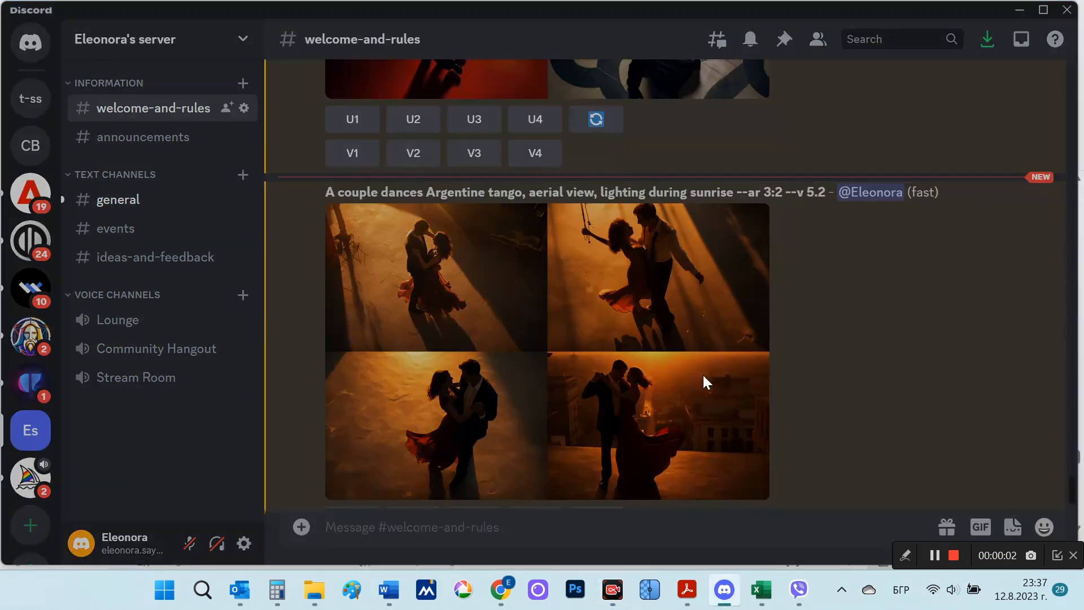
Step: Open the sunrise-lighting tango grid in the browser, examine all four images enlarged, and return to the Discord channel
left_click(704, 375)
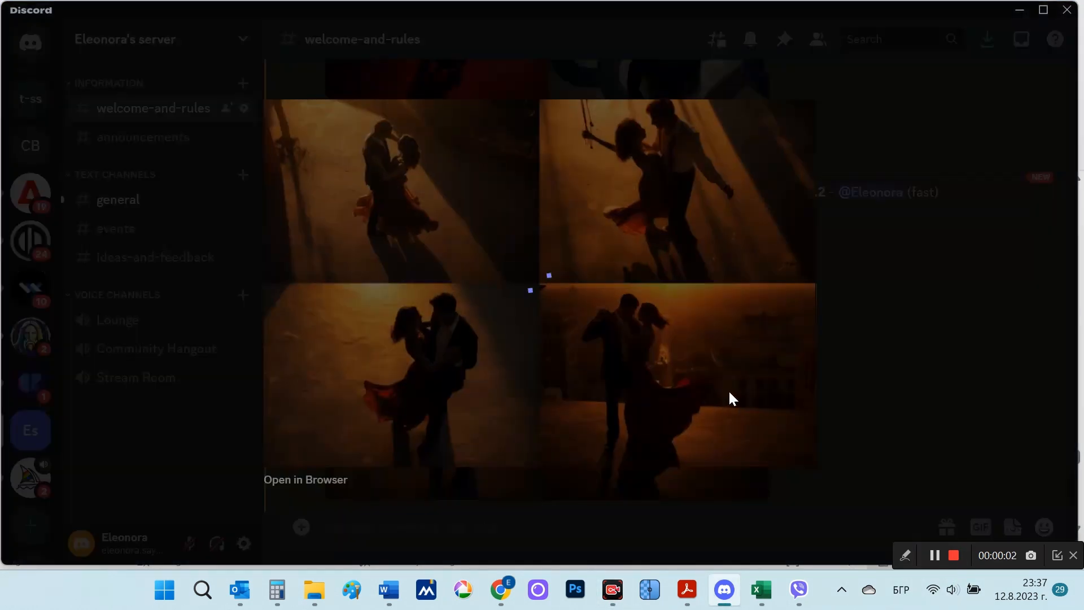
left_click(319, 479)
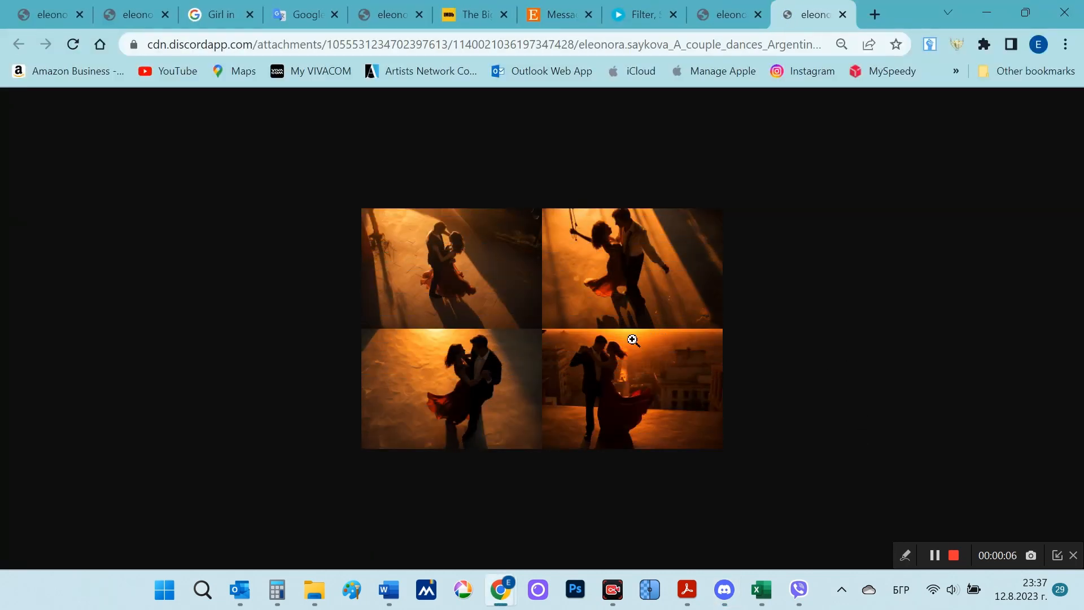
scroll(631, 339, "up", 5)
scroll(819, 404, "up", 1)
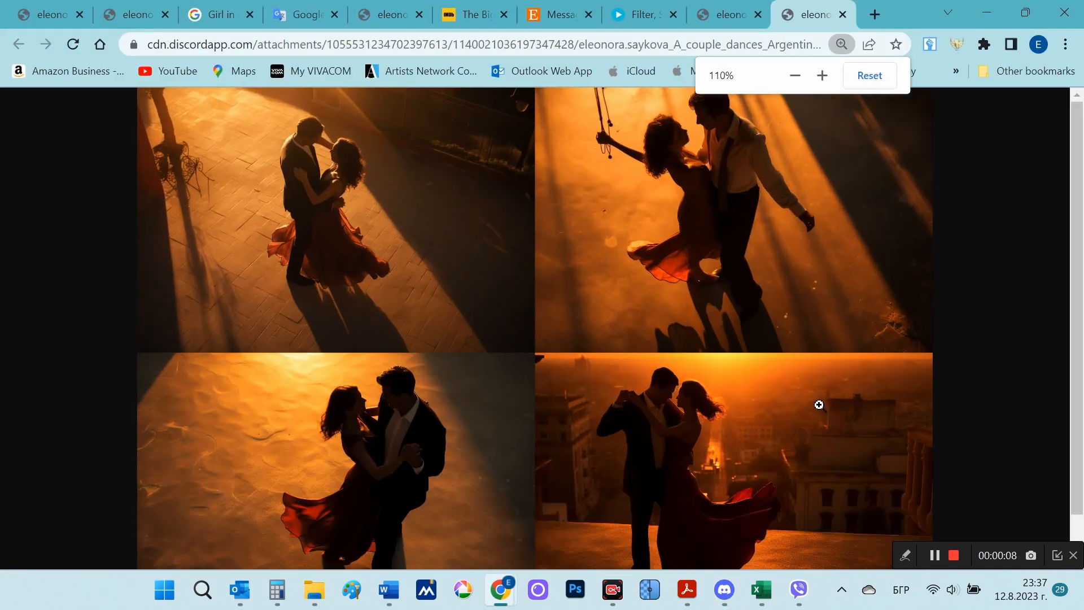
scroll(819, 405, "down", 1)
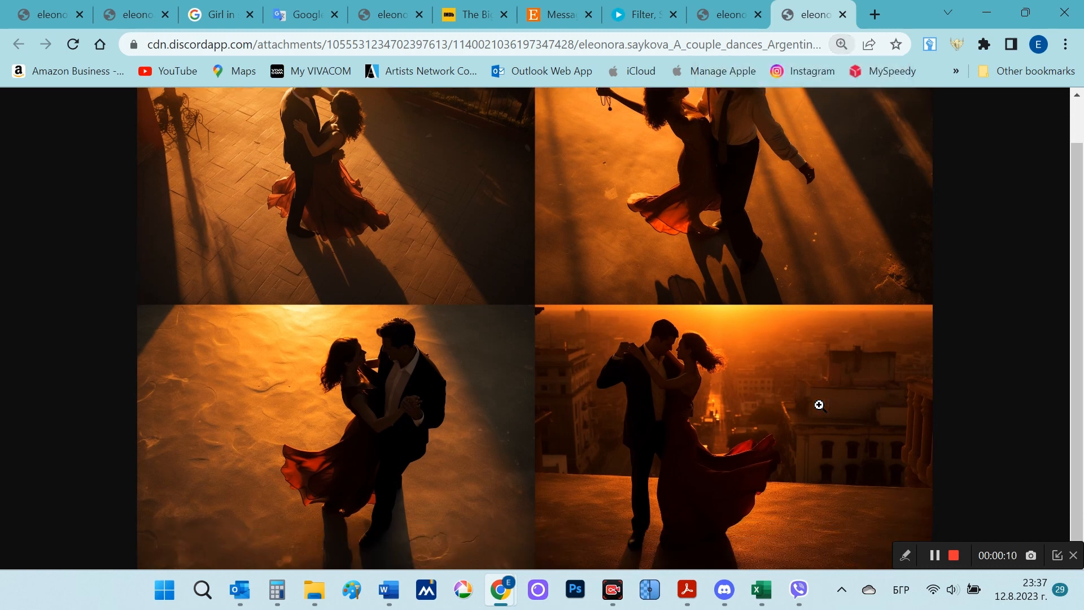
scroll(982, 320, "up", 1)
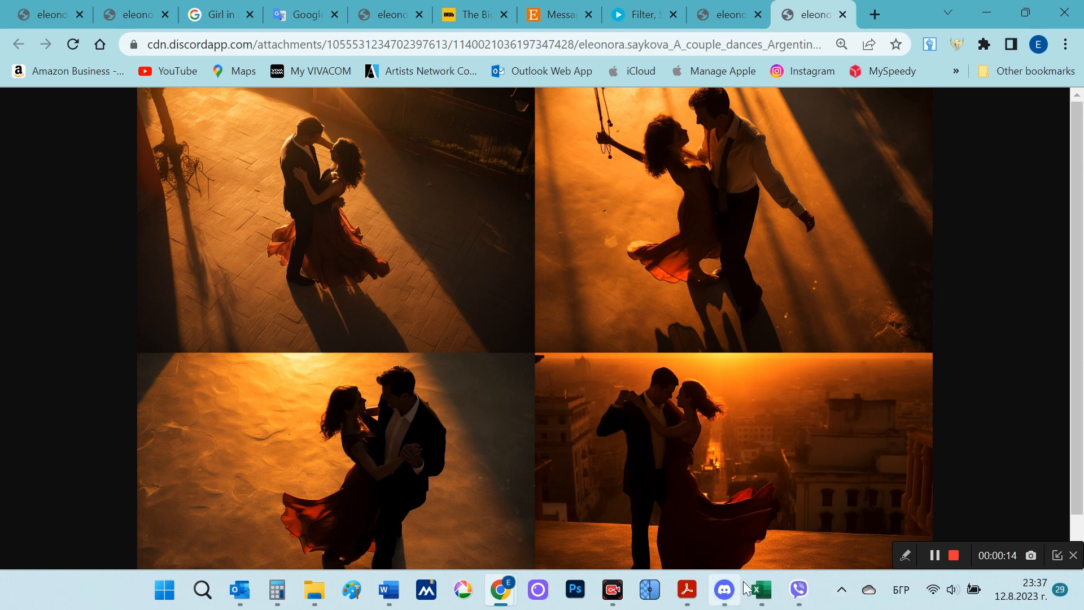
left_click(725, 589)
left_click(878, 340)
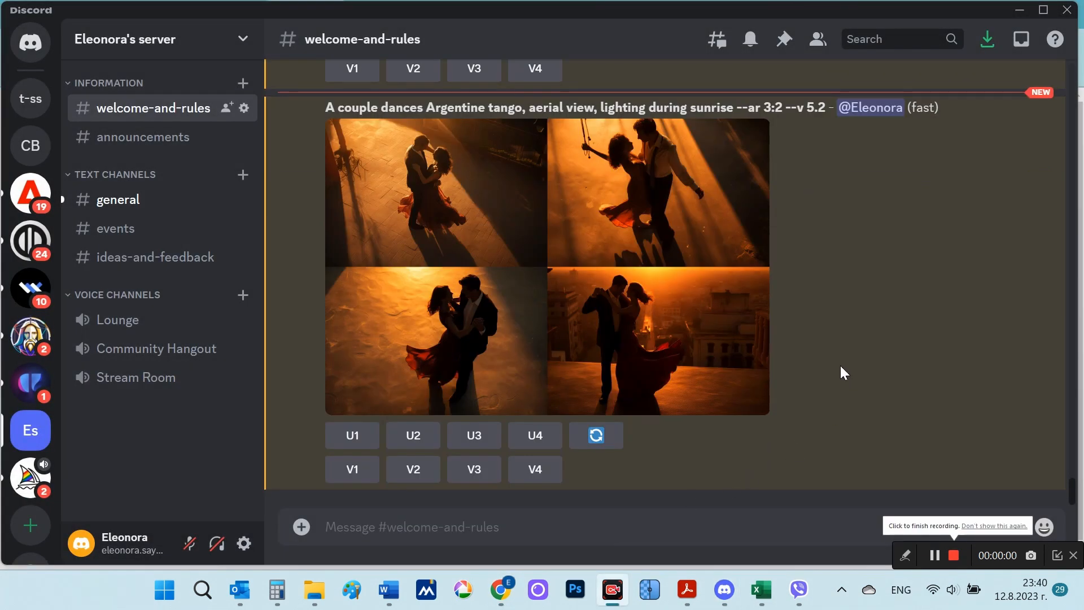
Step: Submit an /imagine command with the prompt "A couple dances Argentine tango, aerial view, image in pastel colors, pastel color scheme"
left_click(541, 526)
type("/")
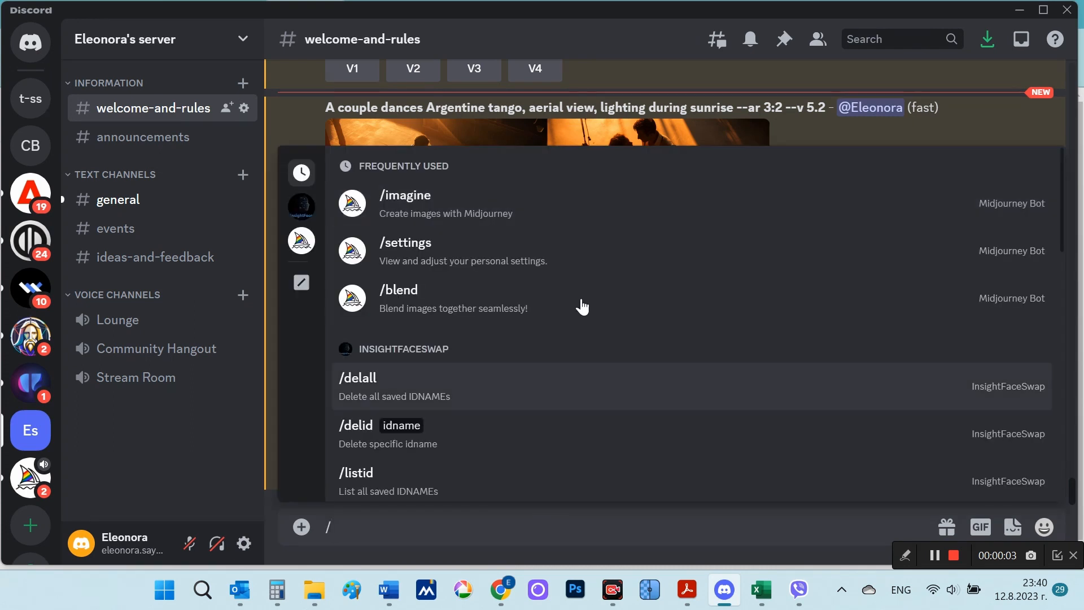
left_click(517, 194)
type("A couple dances Argentine tango, aerial view, image in pastel colors, pastel color scheme")
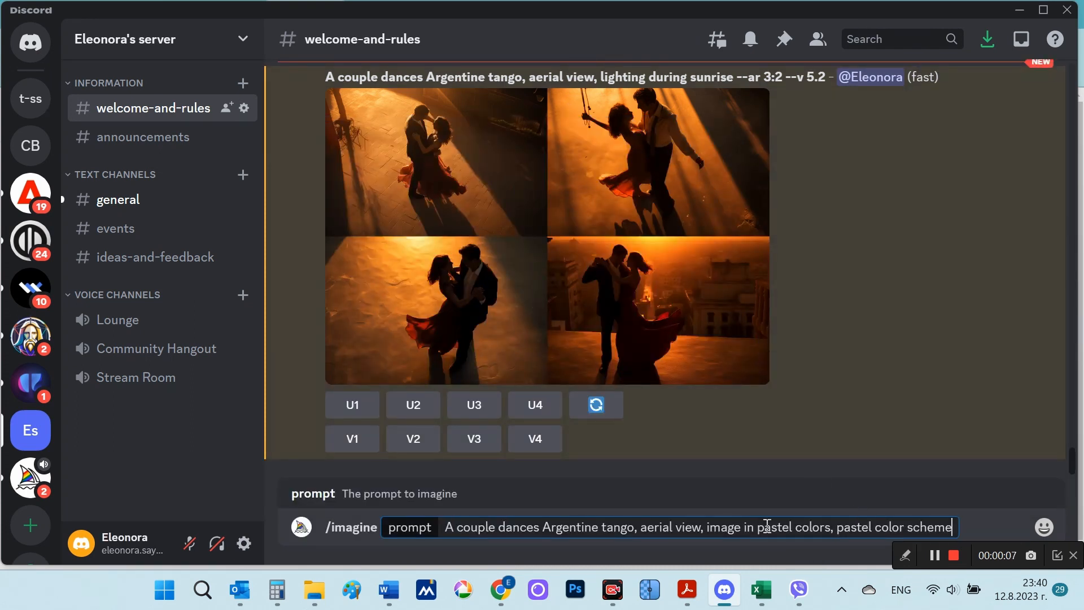
left_click_drag(764, 527, 819, 525)
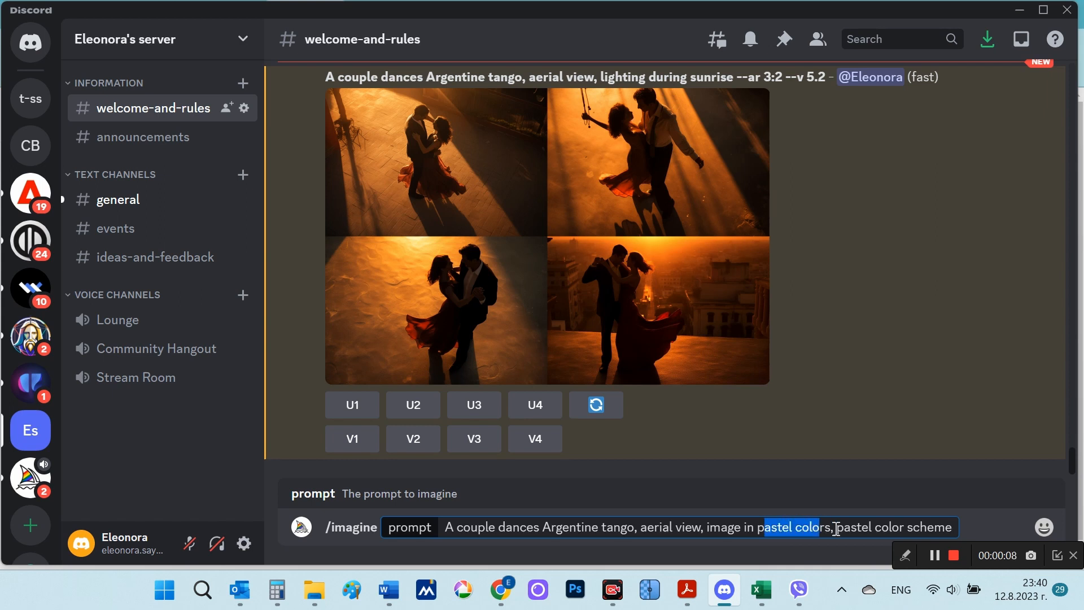
left_click(953, 527)
key("Return")
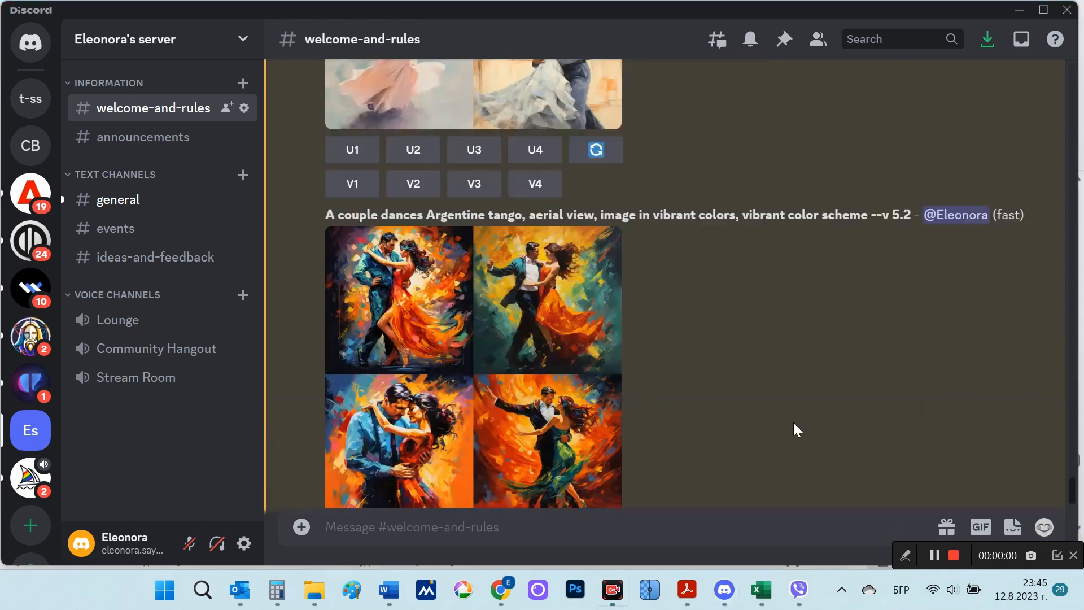
Step: Highlight "vibrant" in the vibrant-colors tango prompt and view its enlarged image grid
double_click(756, 128)
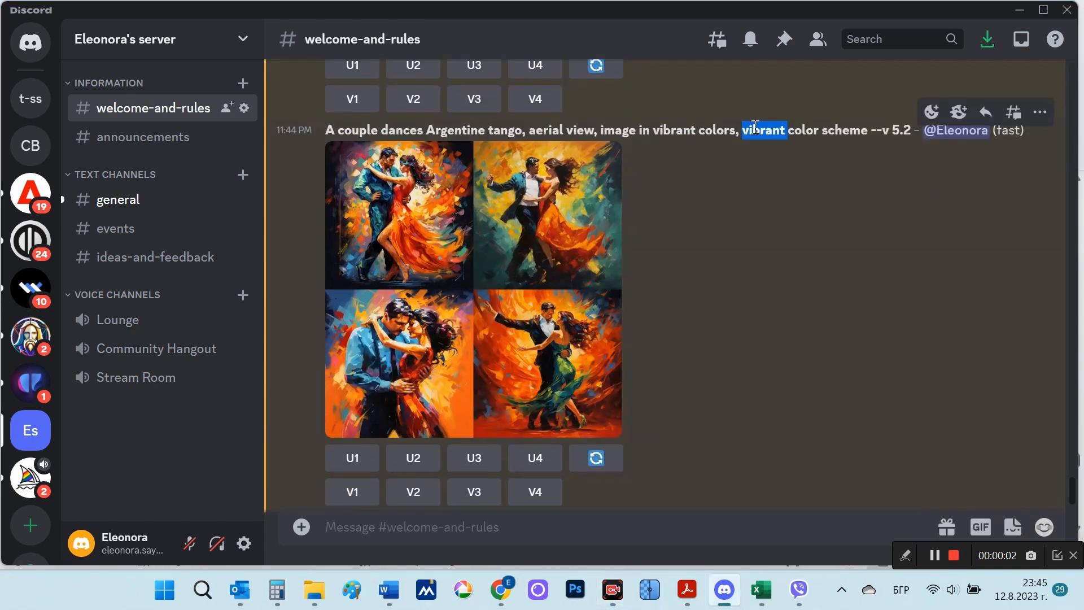
left_click(514, 257)
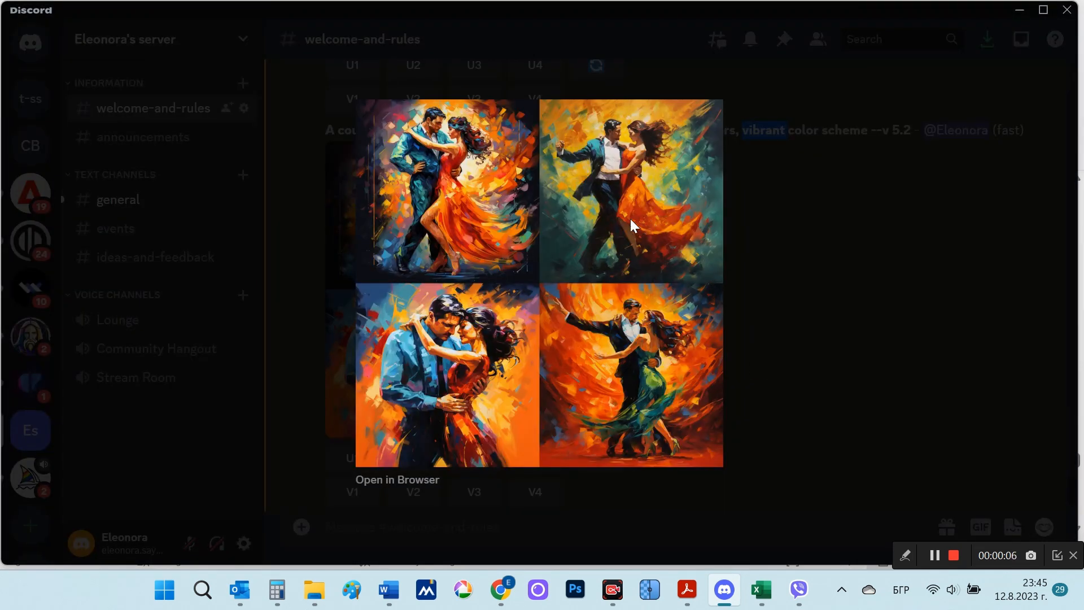
left_click(810, 388)
Step: Compare the enlarged pastel-colors tango grid with the enlarged vibrant-colors grid
scroll(810, 392, "up", 5)
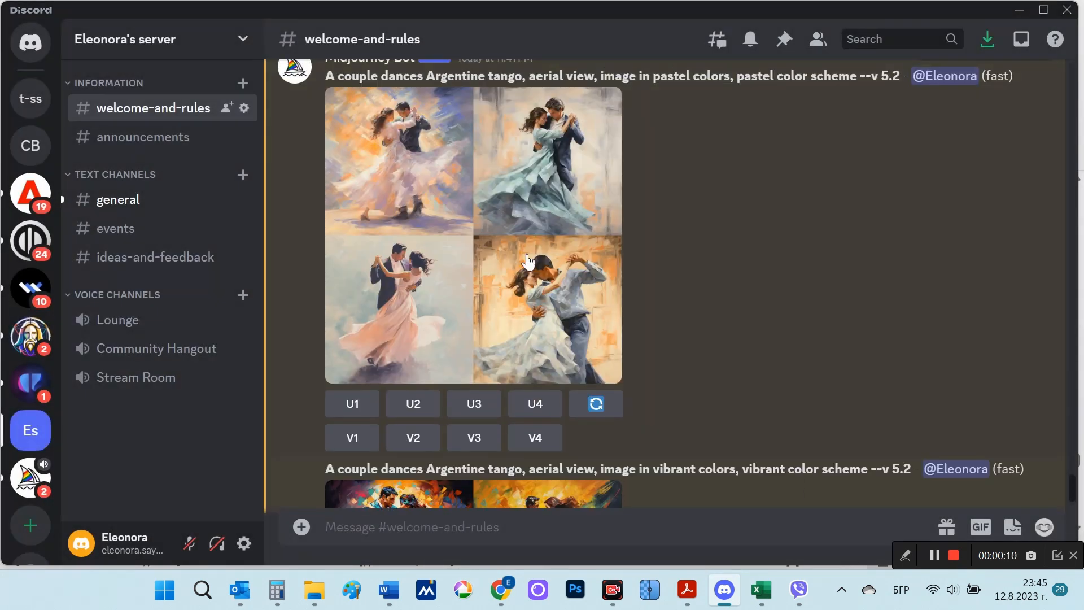
left_click(528, 261)
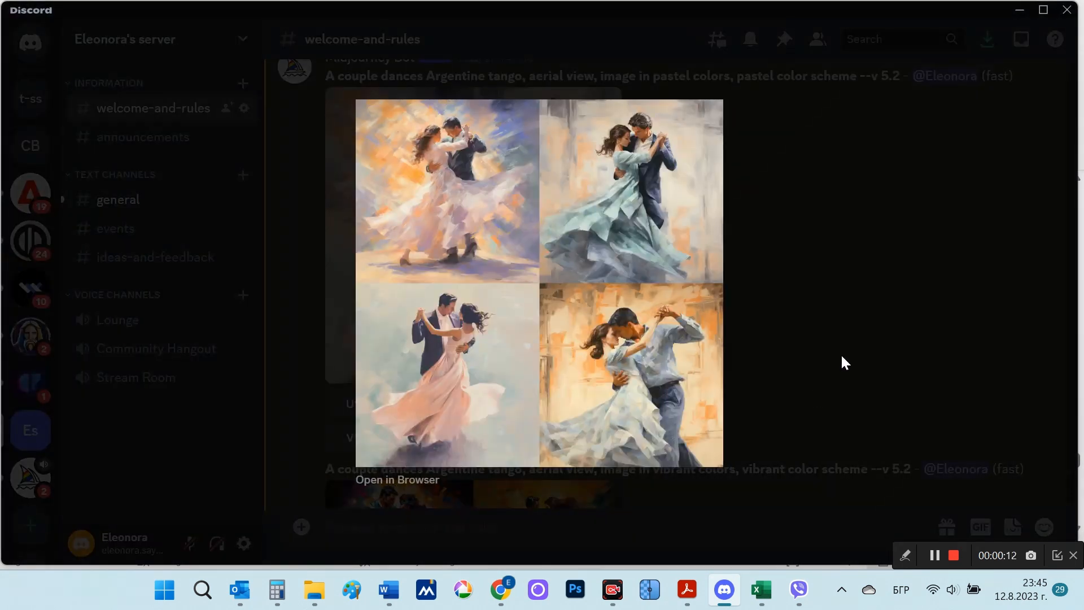
left_click(841, 354)
scroll(821, 353, "down", 5)
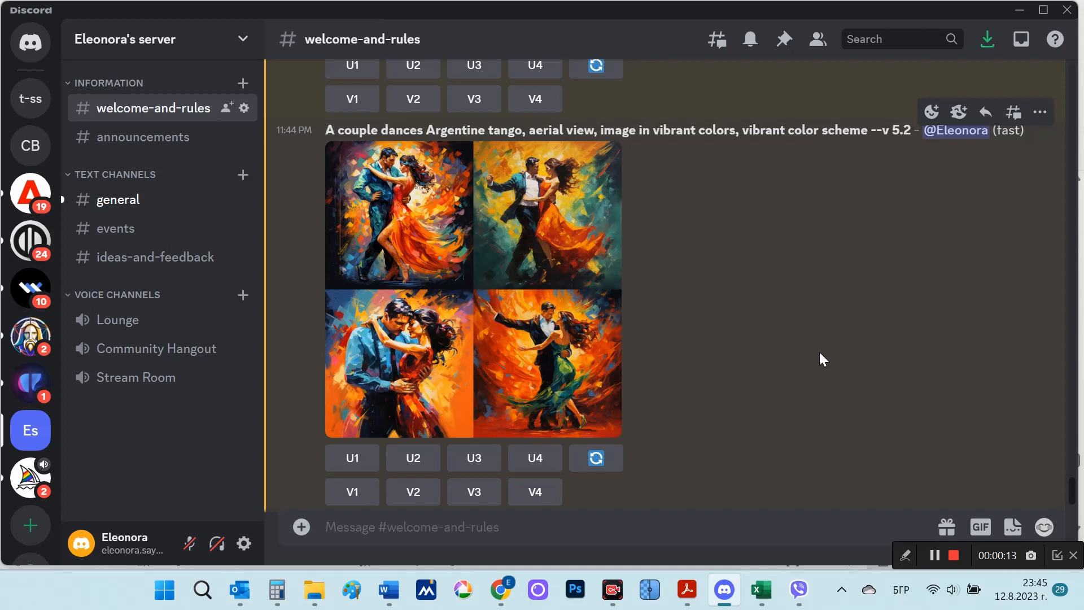
left_click(583, 330)
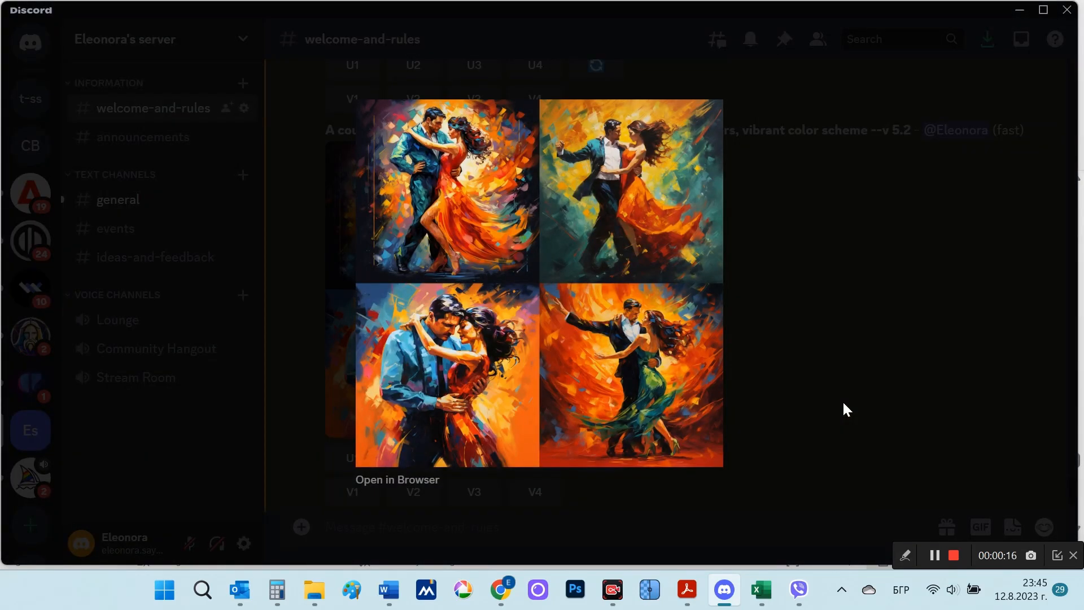
left_click(842, 404)
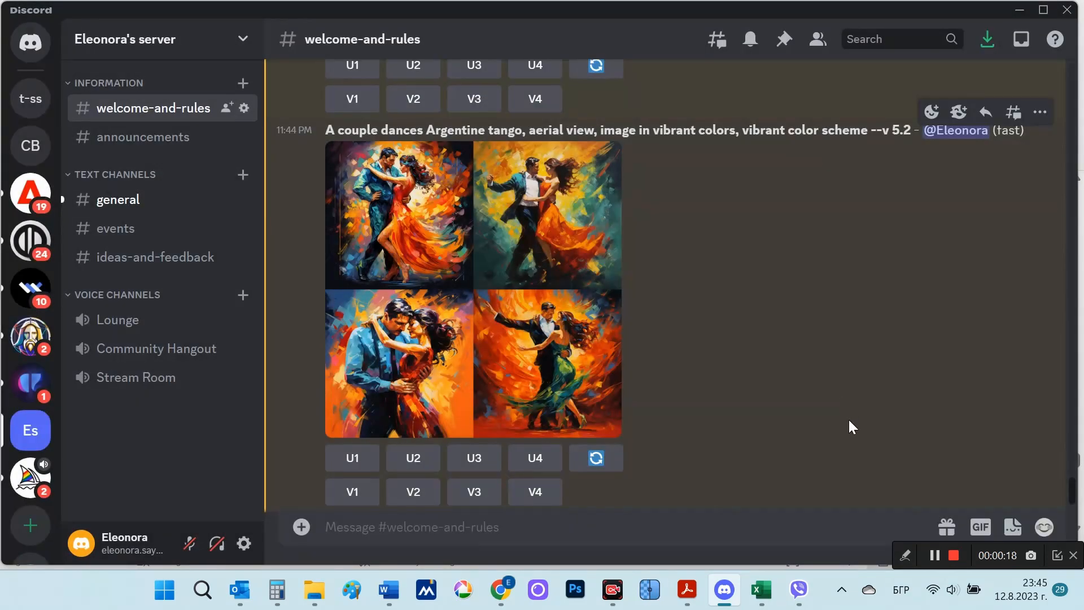
Step: Fill the /imagine prompt with the "Cartoon Design of Alice smiling happily" description ending in "Happy mood", and submit it
left_click_drag(386, 510, 924, 543)
key("ctrl+c")
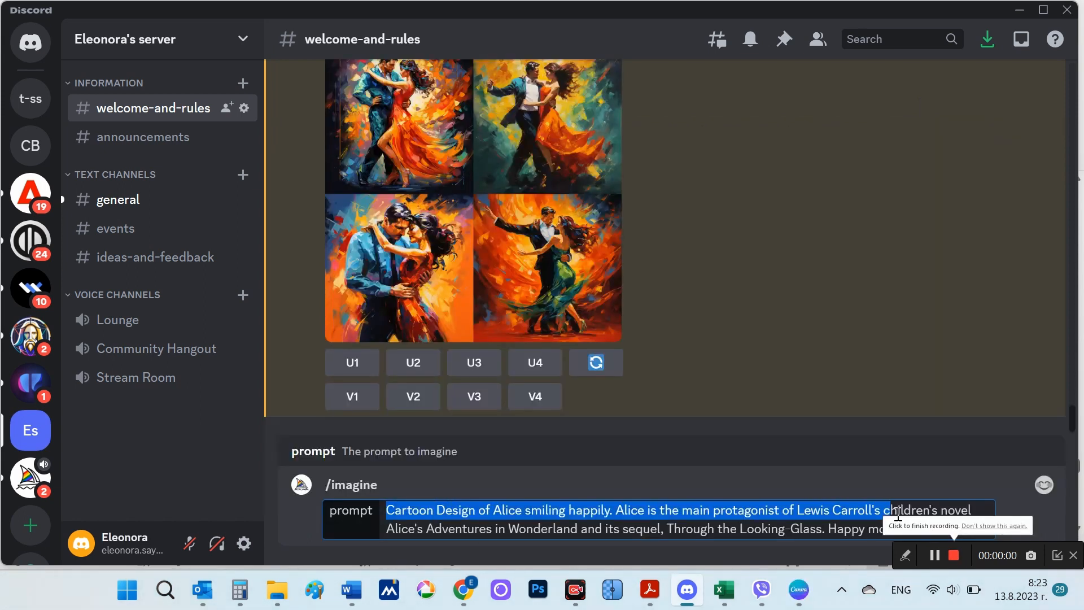
key("BackSpace")
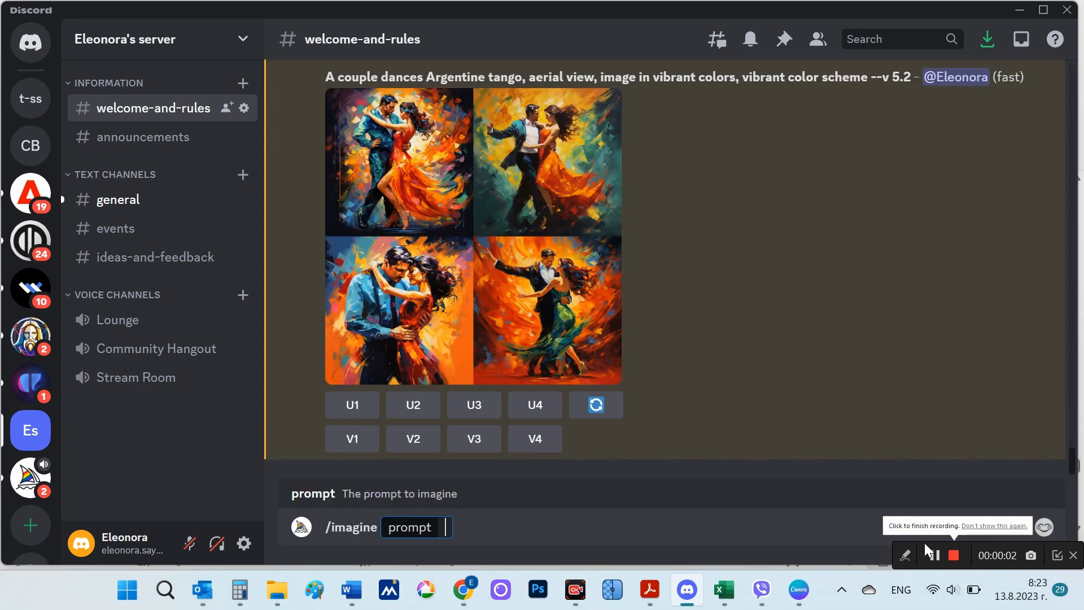
key("ctrl+v")
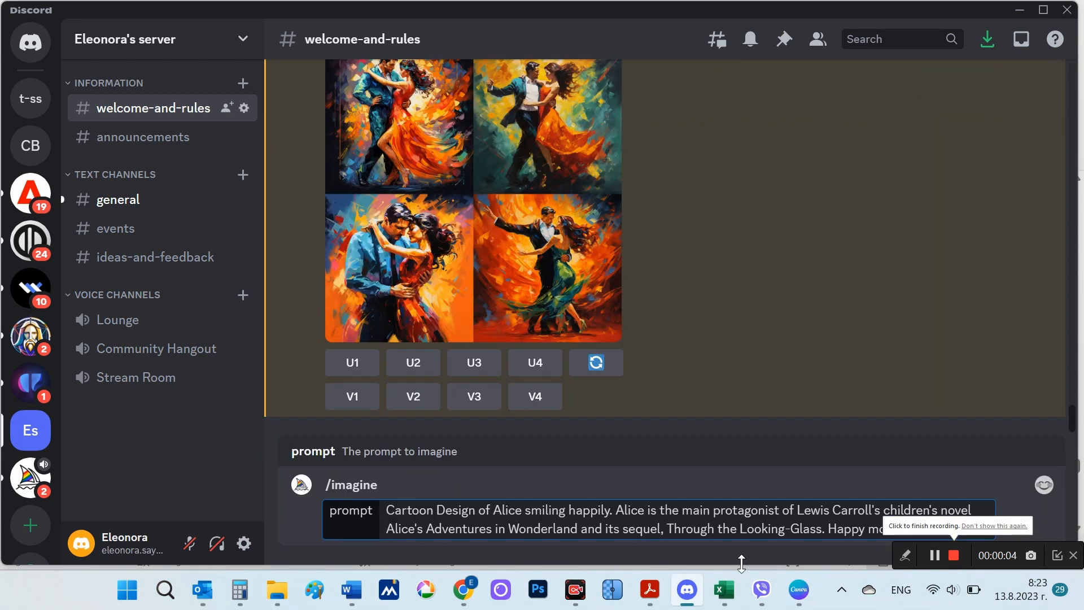
double_click(846, 528)
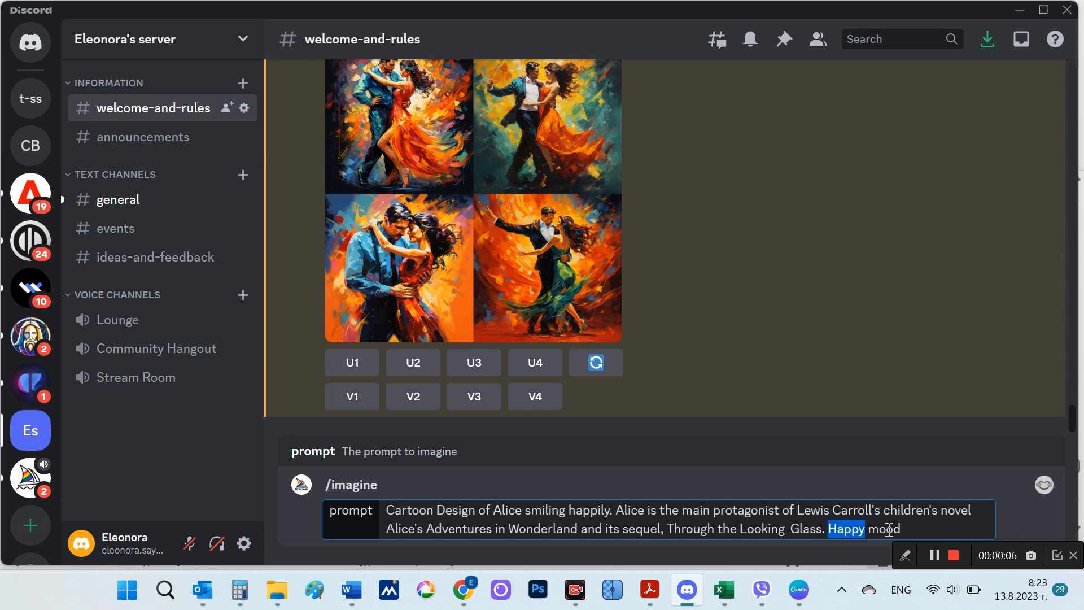
left_click(911, 532)
key("Return")
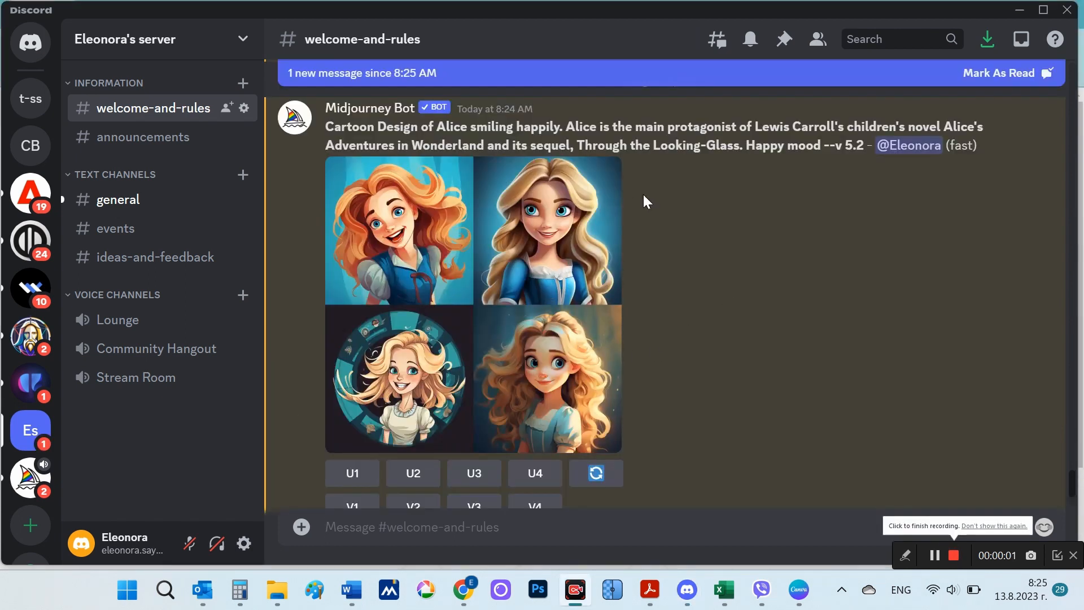
Step: Highlight "Happy" in the Alice prompt, view its enlarged grid, and go to the sad-mood Alice results
double_click(774, 146)
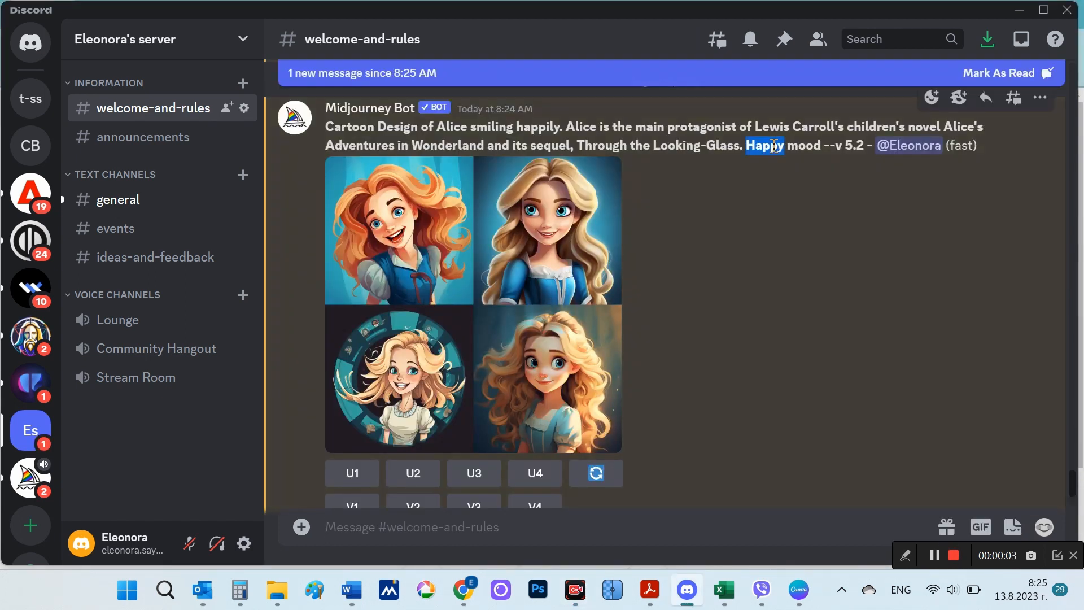
left_click(522, 310)
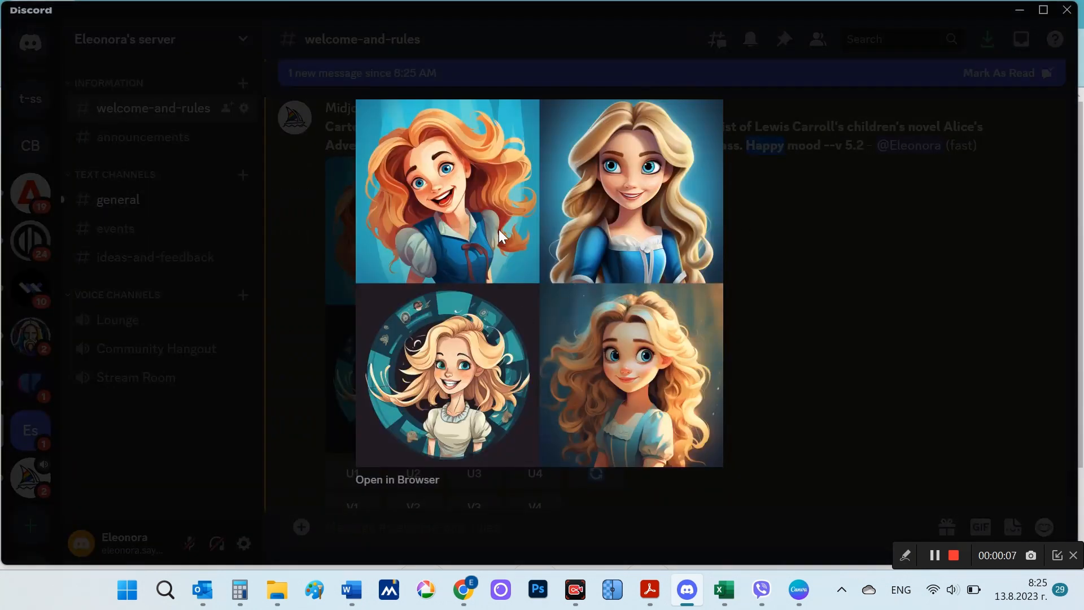
left_click(807, 332)
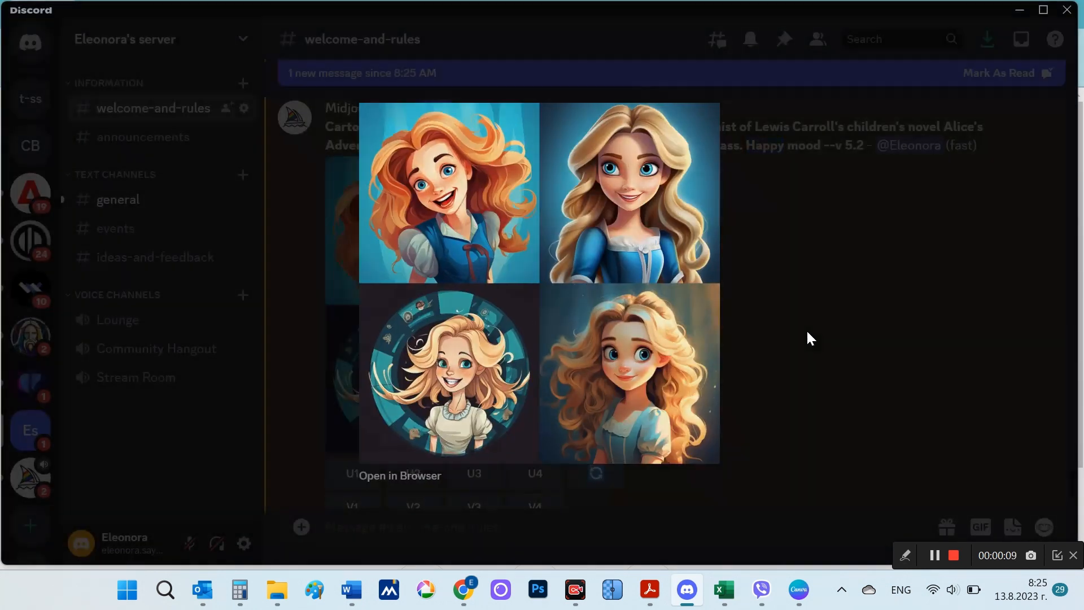
scroll(807, 332, "down", 5)
scroll(808, 330, "down", 1)
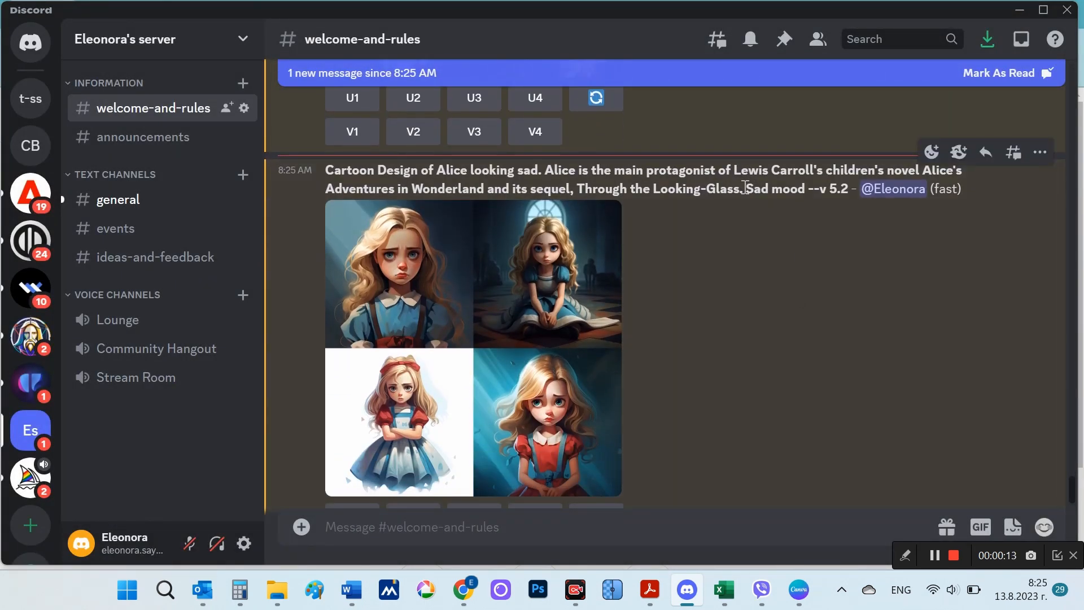
Step: Highlight "Sad mood" in the sad Alice prompt and view its enlarged image grid
left_click_drag(746, 187, 804, 192)
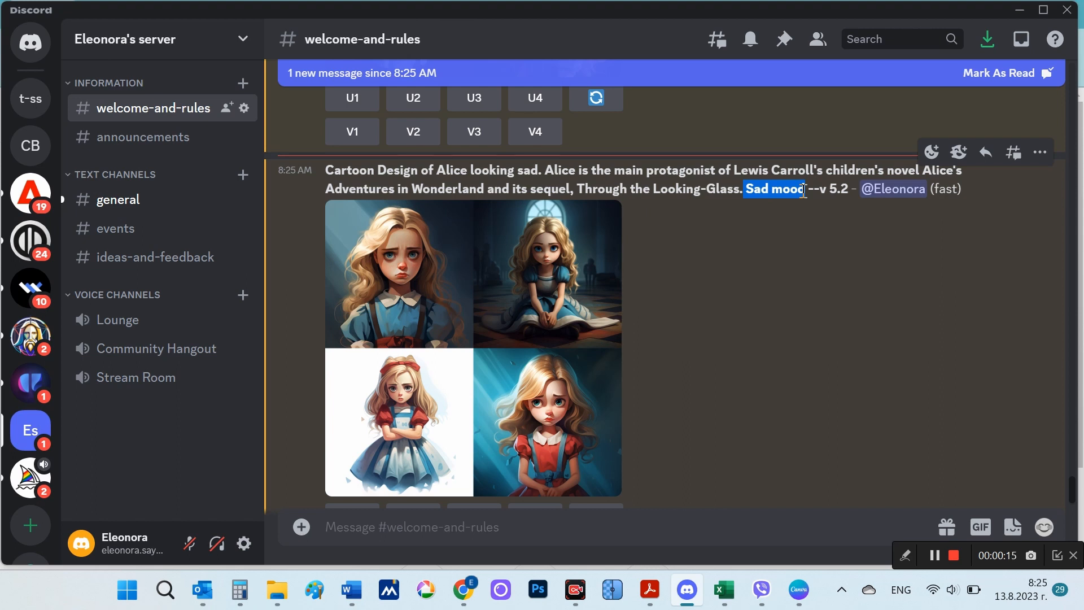
left_click(547, 354)
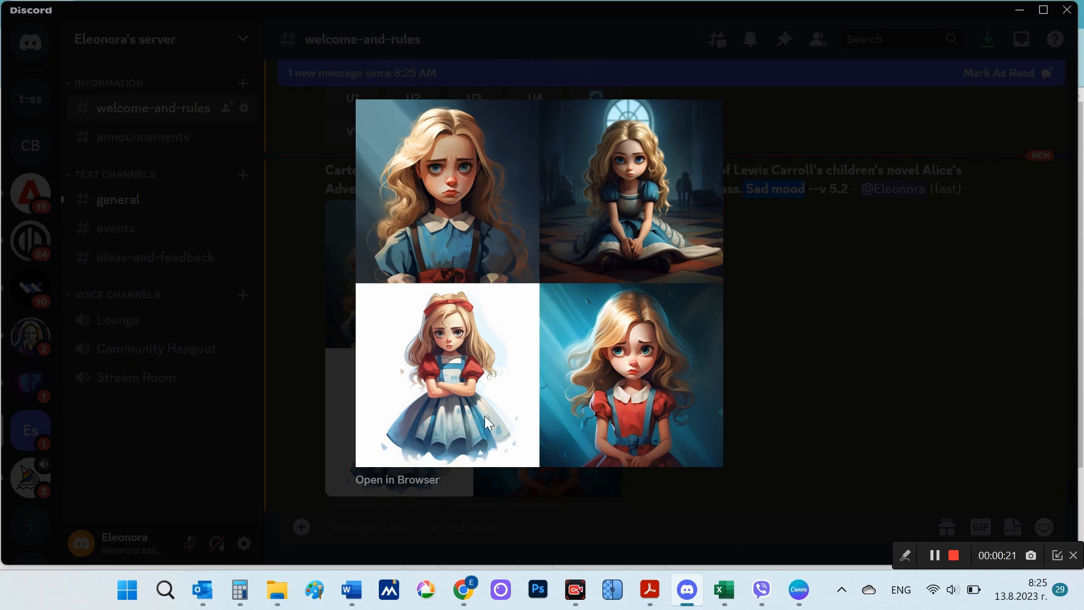
left_click(787, 369)
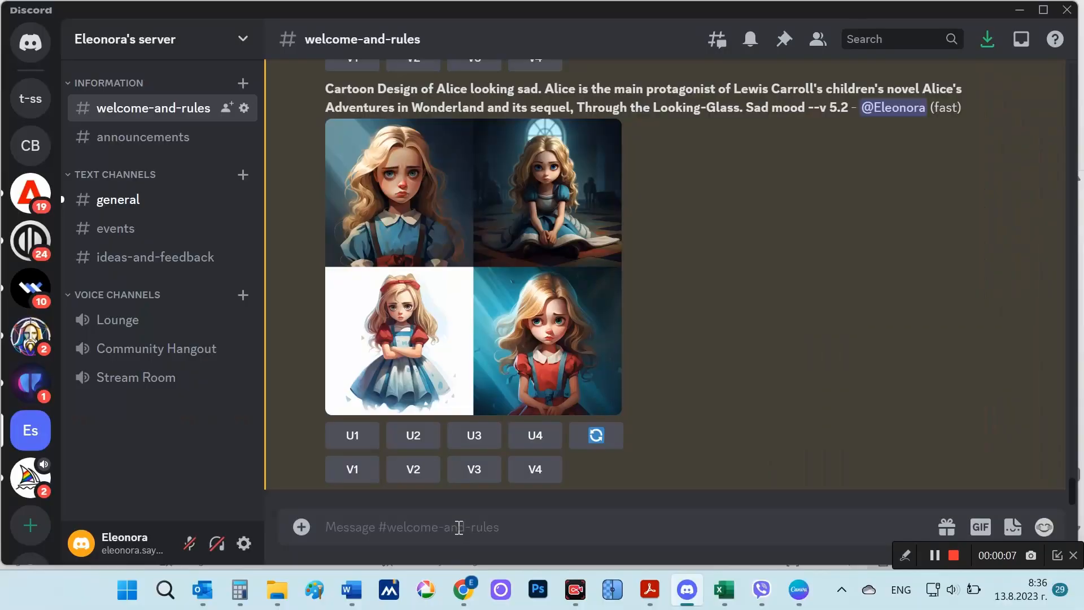
Step: Submit the /imagine prompt "a group of bunnies that are around colorful Easter eggs" and view its enlarged image grid
type("/")
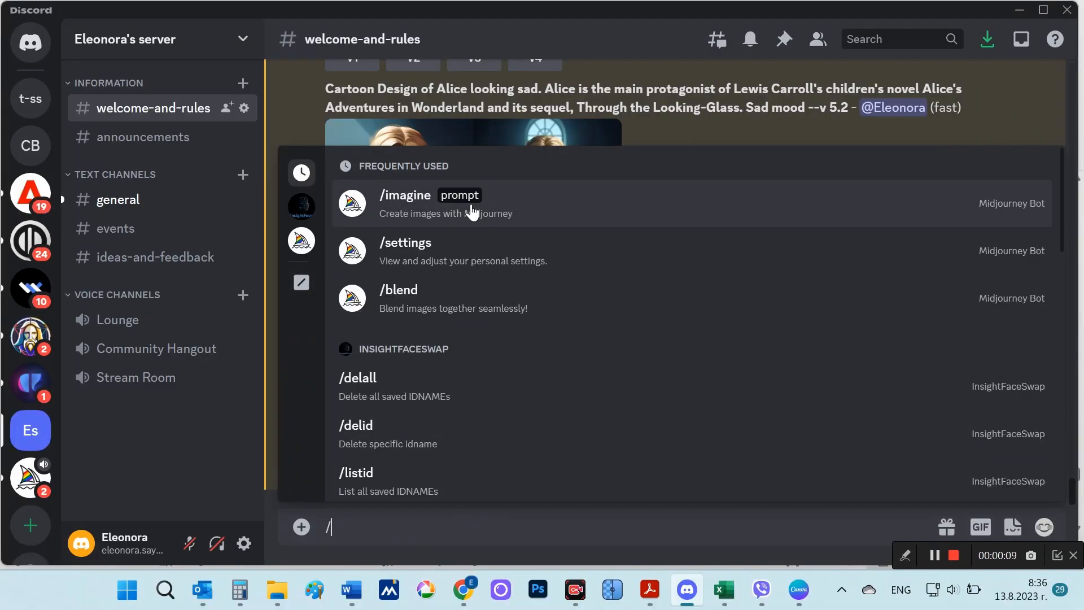
left_click(472, 210)
type("a group of bunnies that are around colorful Easter eggs")
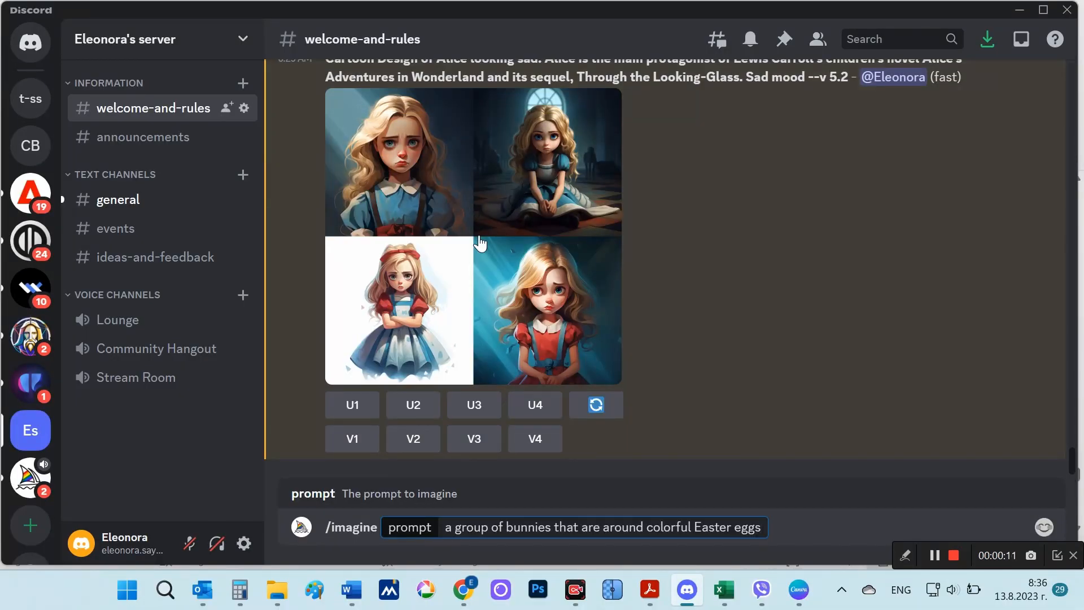
double_click(464, 528)
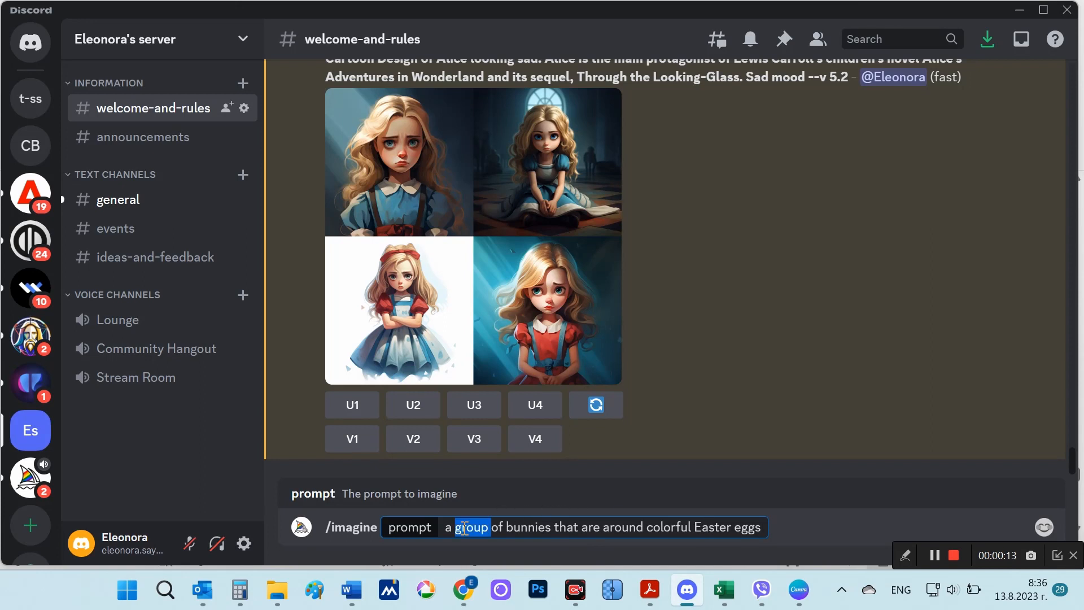
left_click(765, 526)
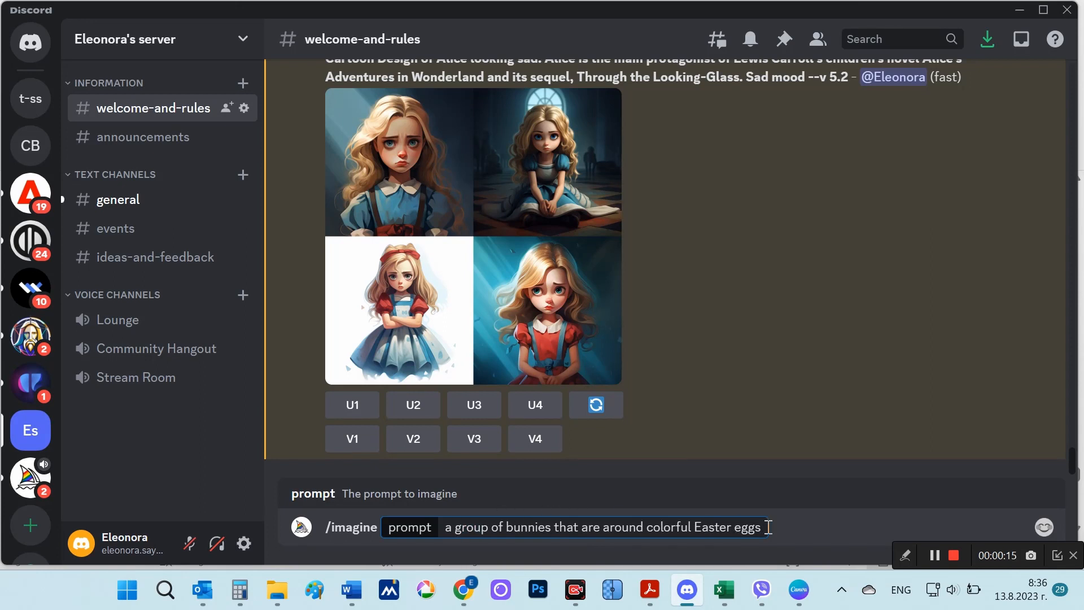
key("Return")
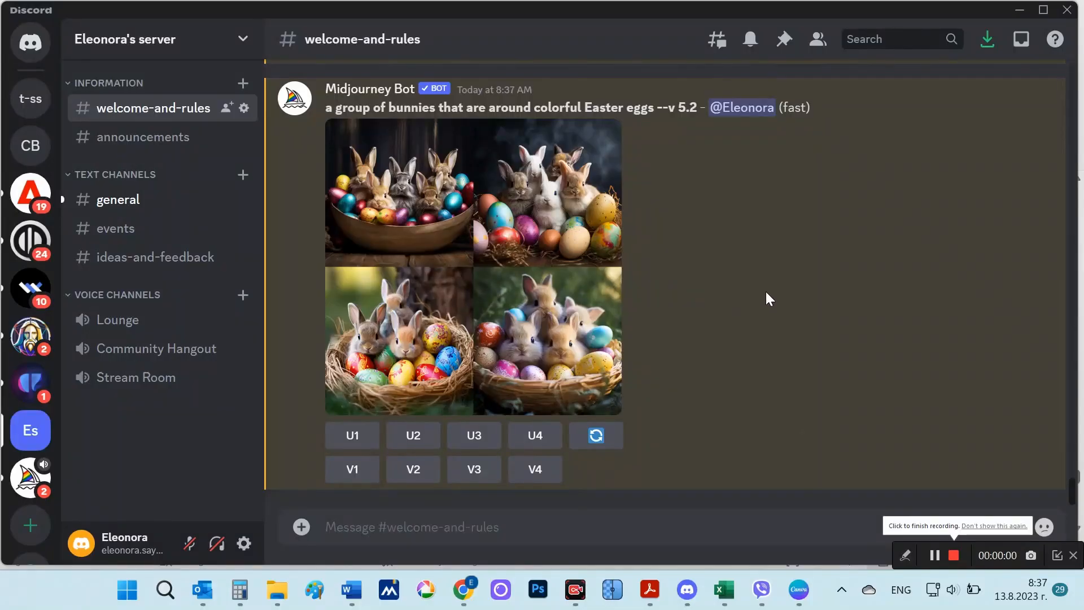
left_click(508, 203)
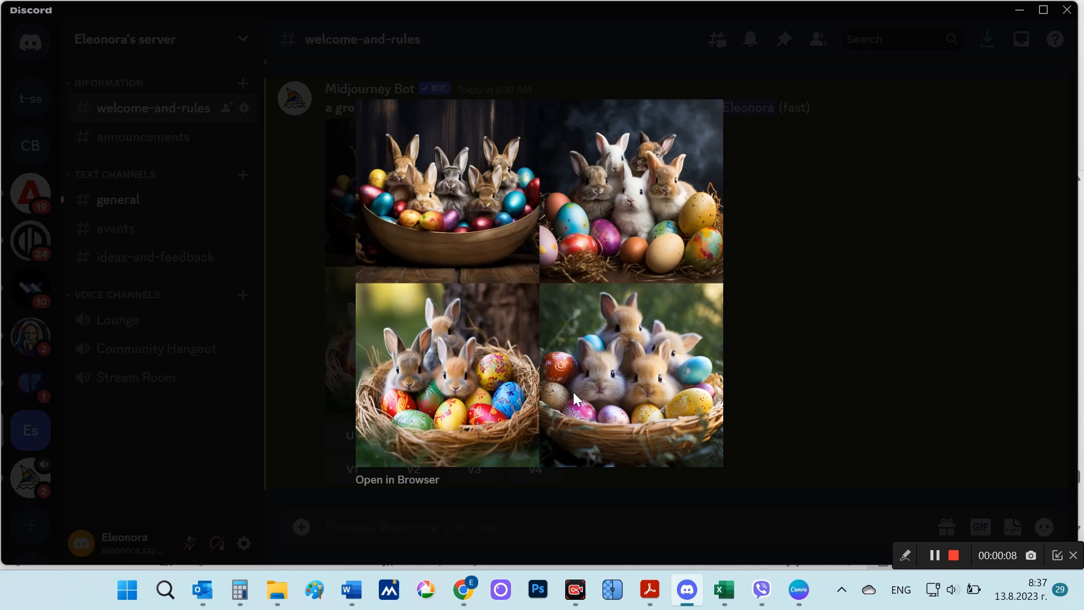
left_click(823, 304)
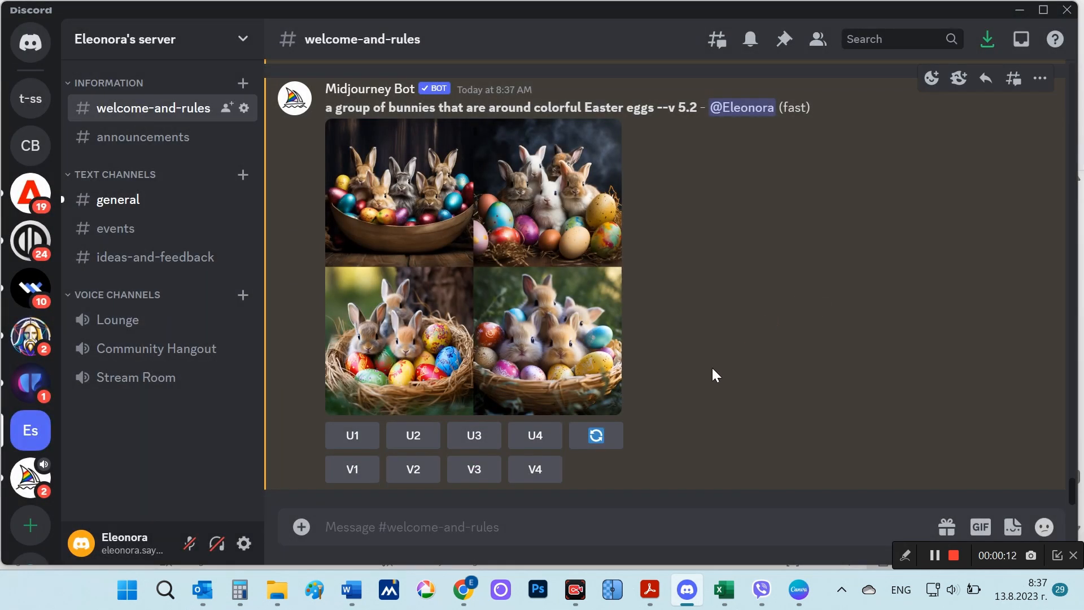
Step: Start a new /imagine prompt with the smiling face with hearts emoji
type("/")
left_click(527, 208)
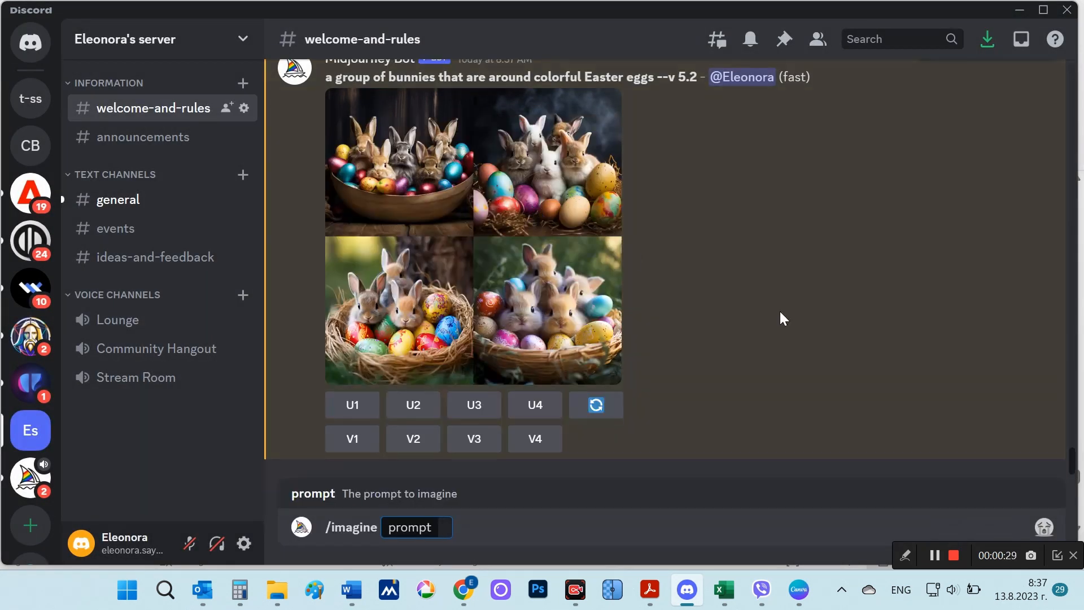
left_click(1044, 529)
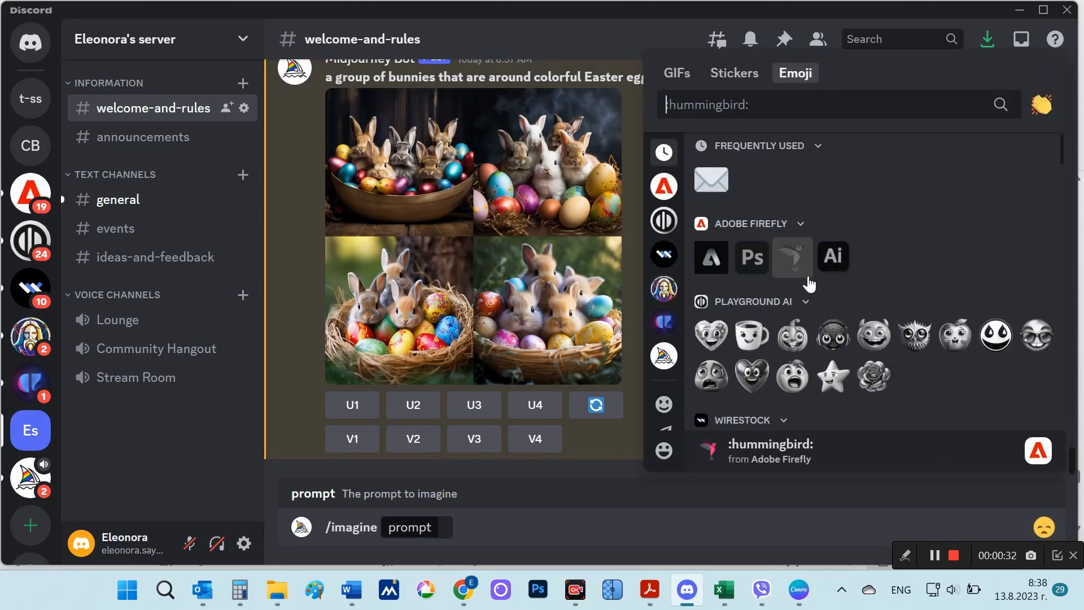
scroll(807, 277, "down", 6)
scroll(809, 282, "down", 3)
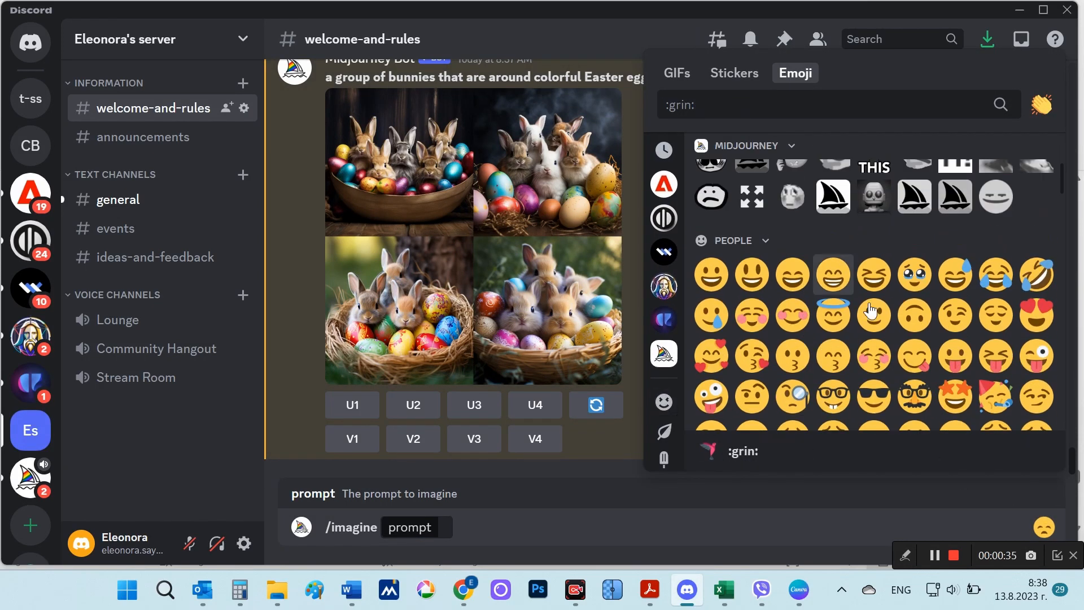
left_click(710, 356)
Step: Browse the emoji categories and add the sunrise emoji to the /imagine prompt after the hearts face
left_click(1048, 527)
scroll(937, 339, "down", 10)
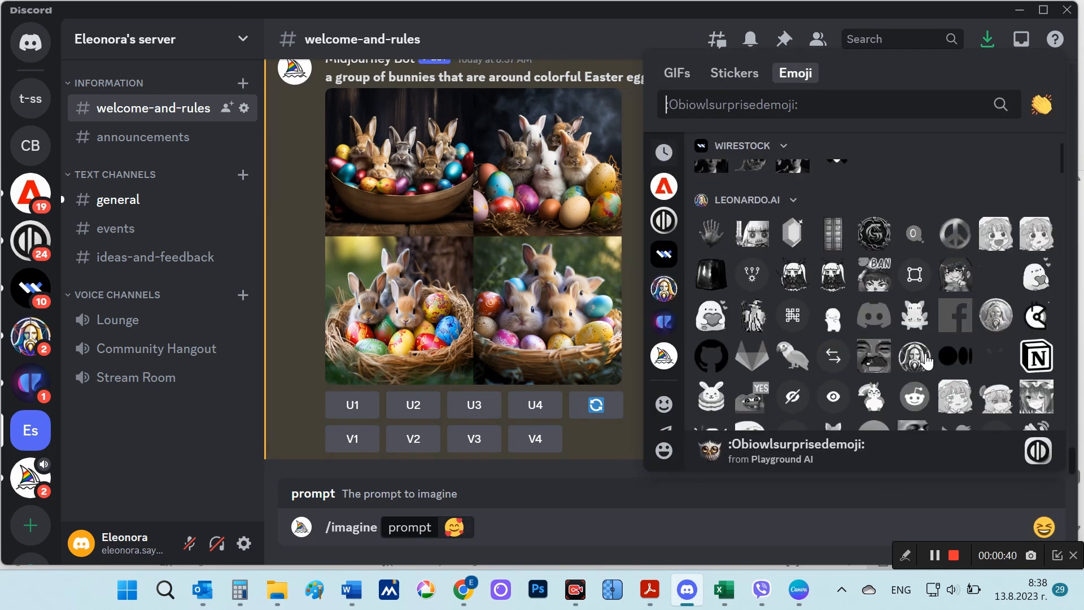
scroll(926, 360, "up", 4)
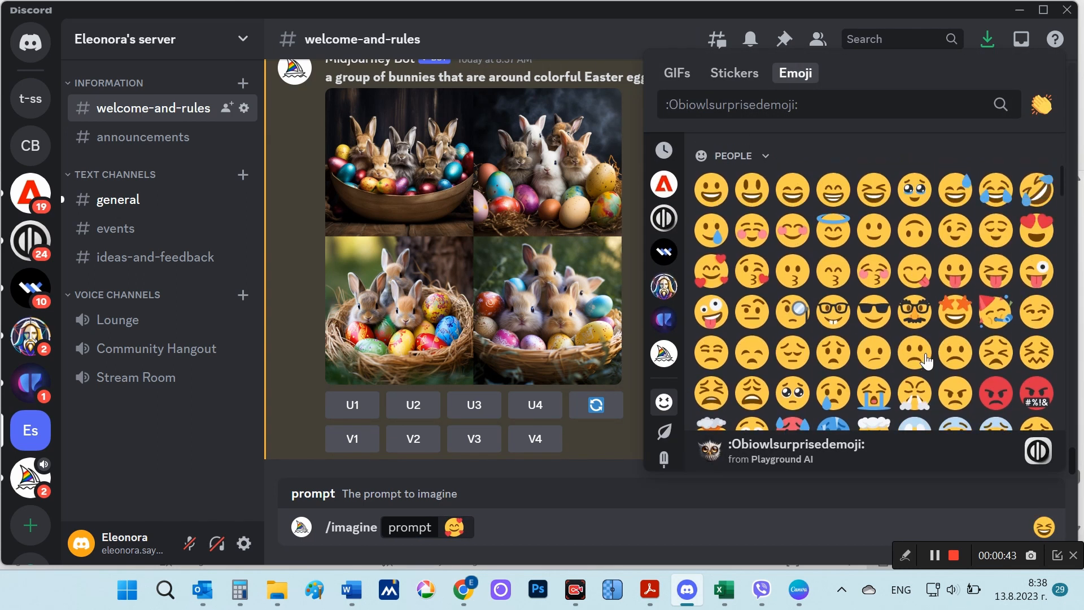
scroll(926, 360, "down", 10)
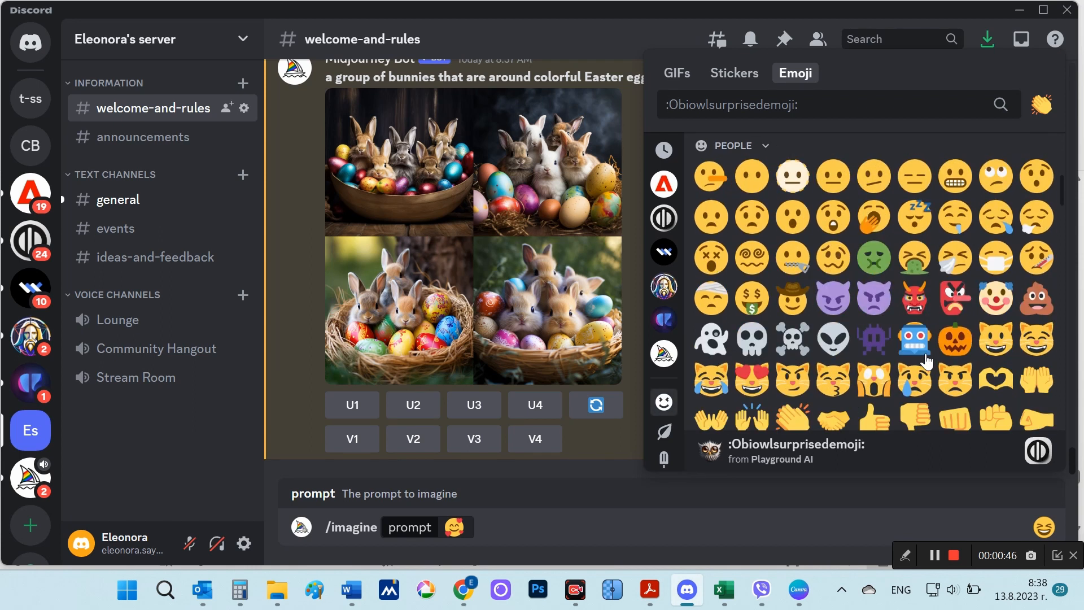
scroll(926, 359, "down", 2)
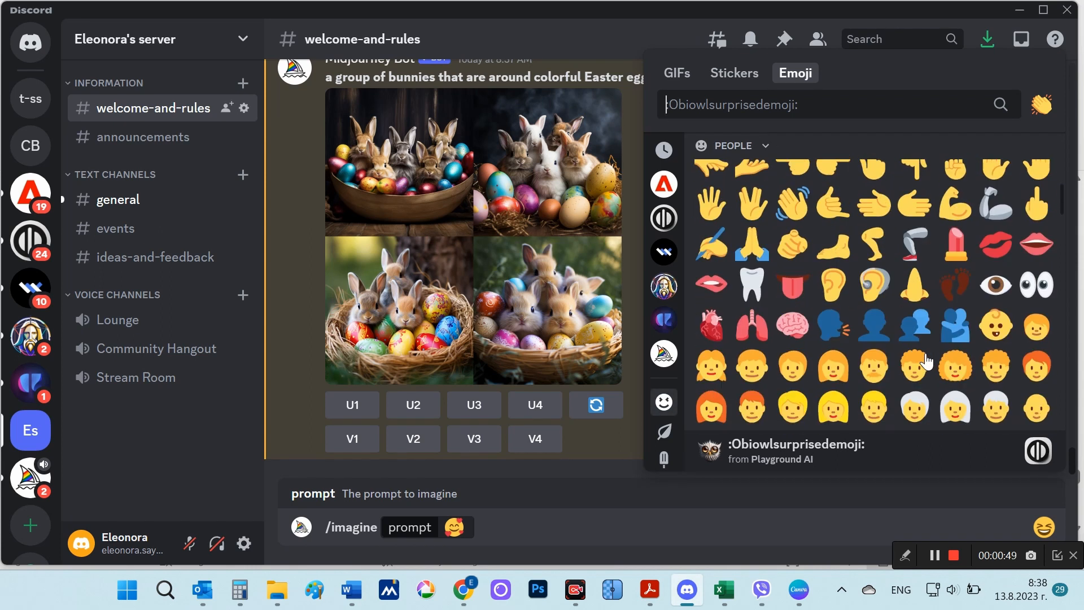
scroll(926, 360, "down", 15)
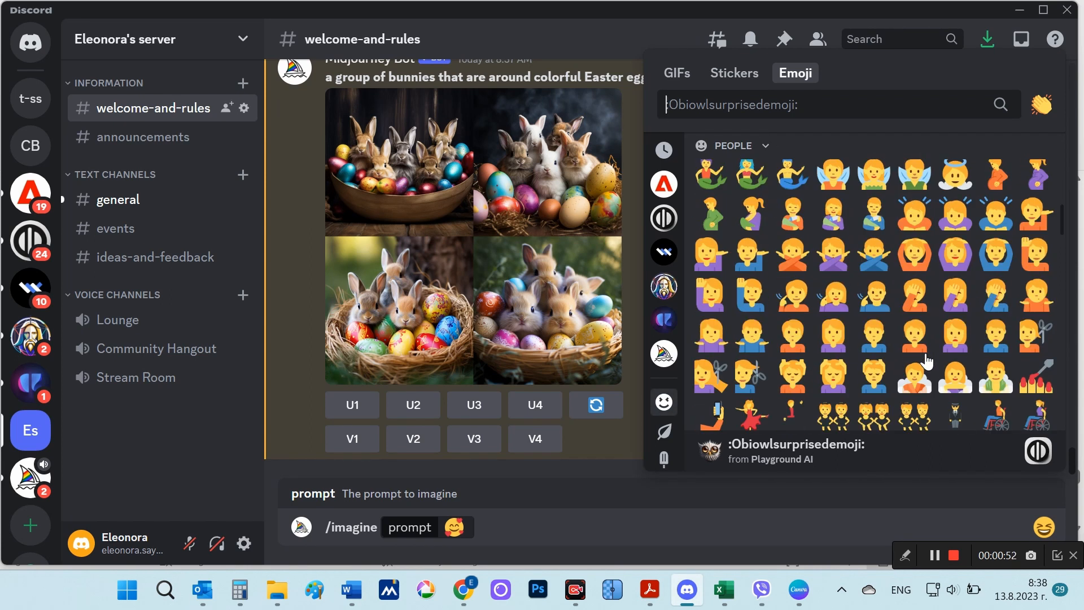
scroll(926, 360, "down", 5)
scroll(926, 360, "down", 18)
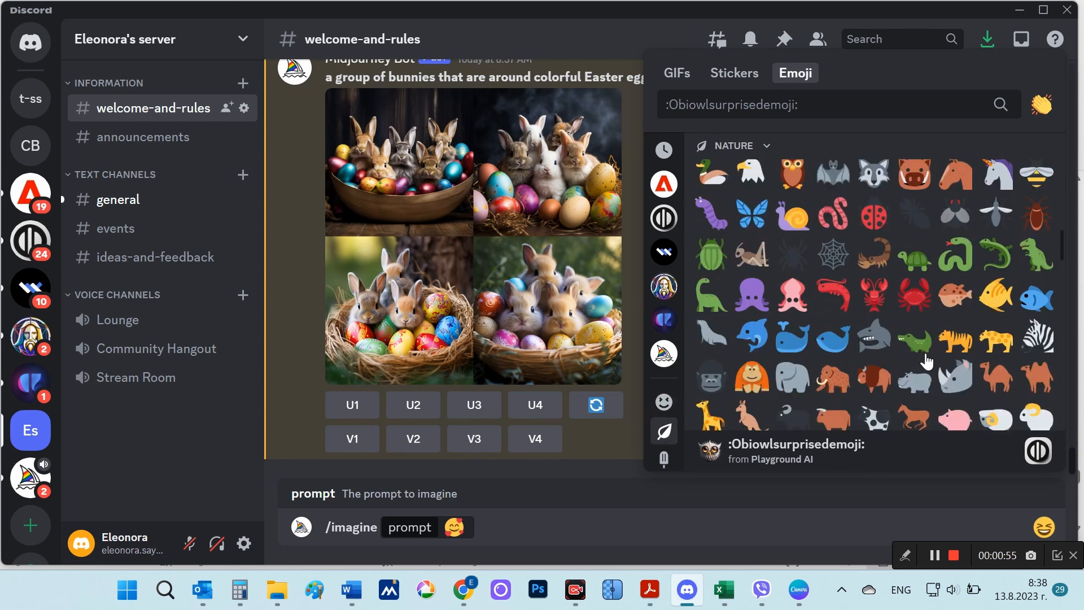
scroll(926, 359, "down", 20)
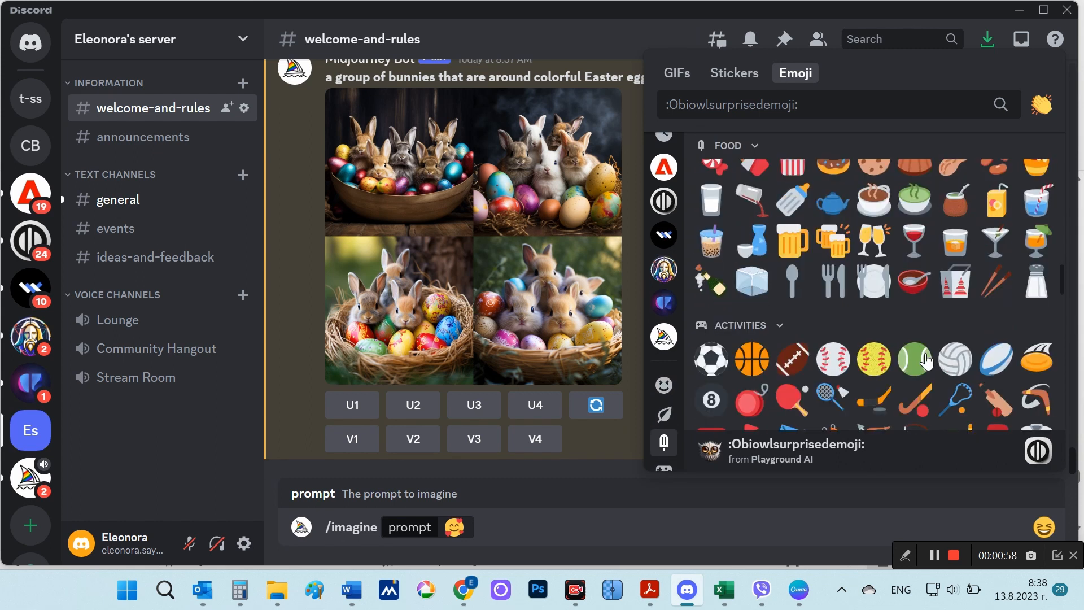
scroll(926, 360, "down", 20)
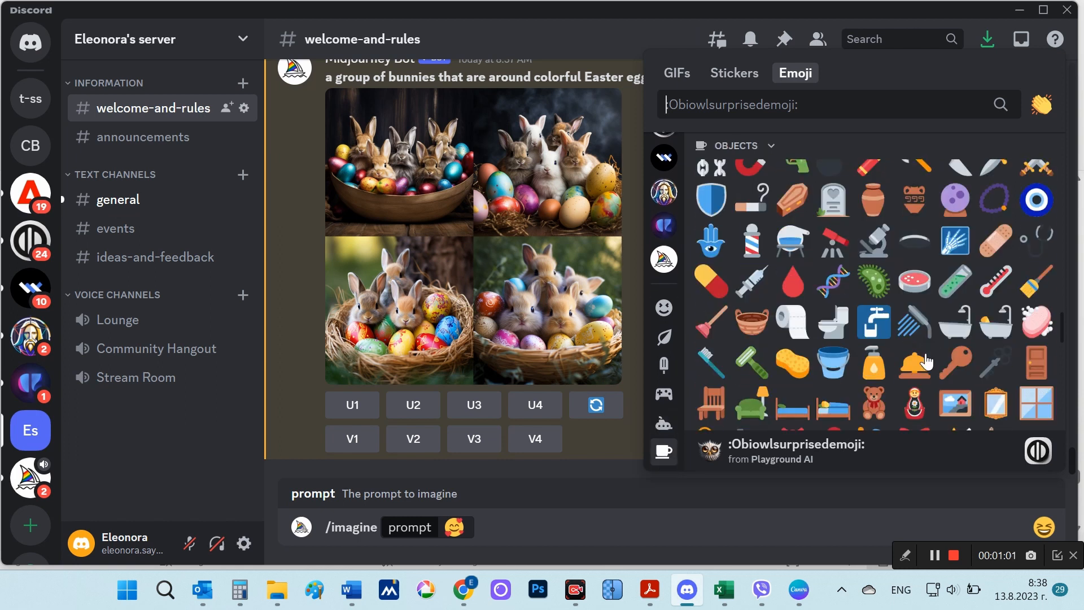
scroll(926, 359, "up", 20)
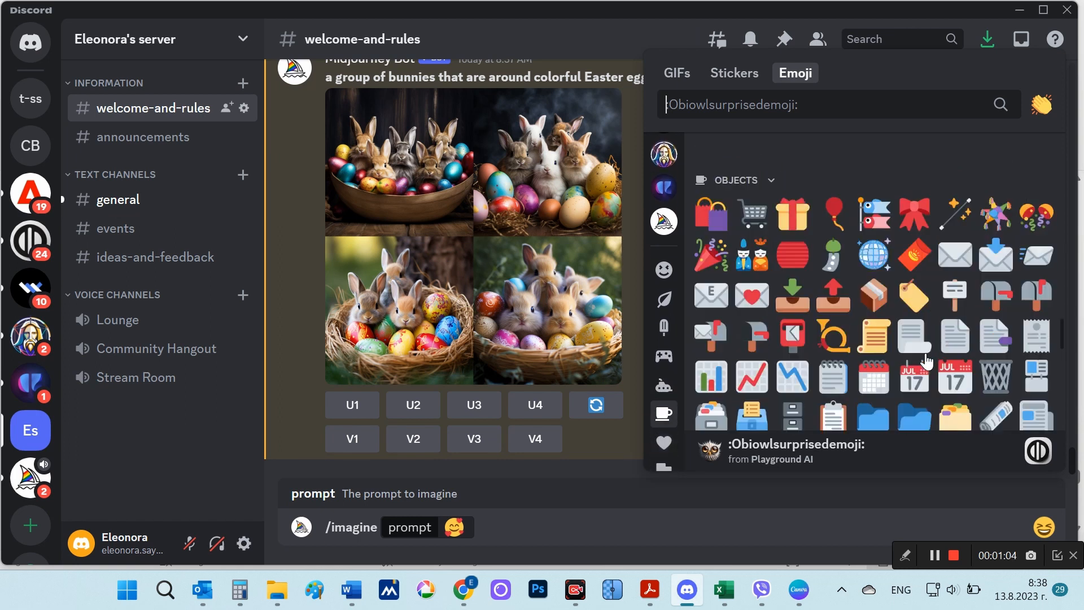
scroll(927, 360, "down", 5)
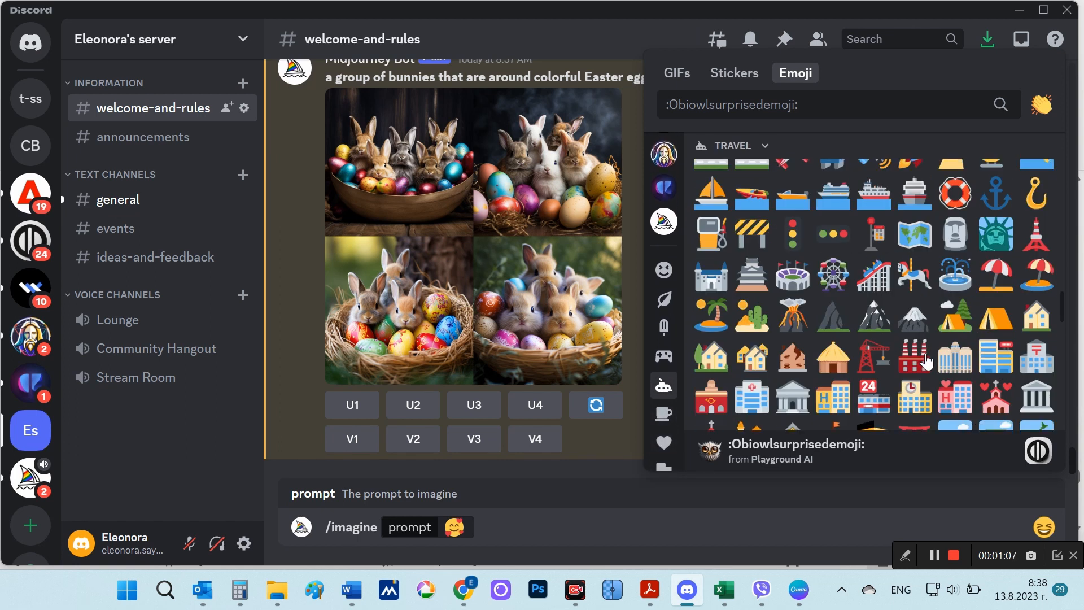
left_click(793, 310)
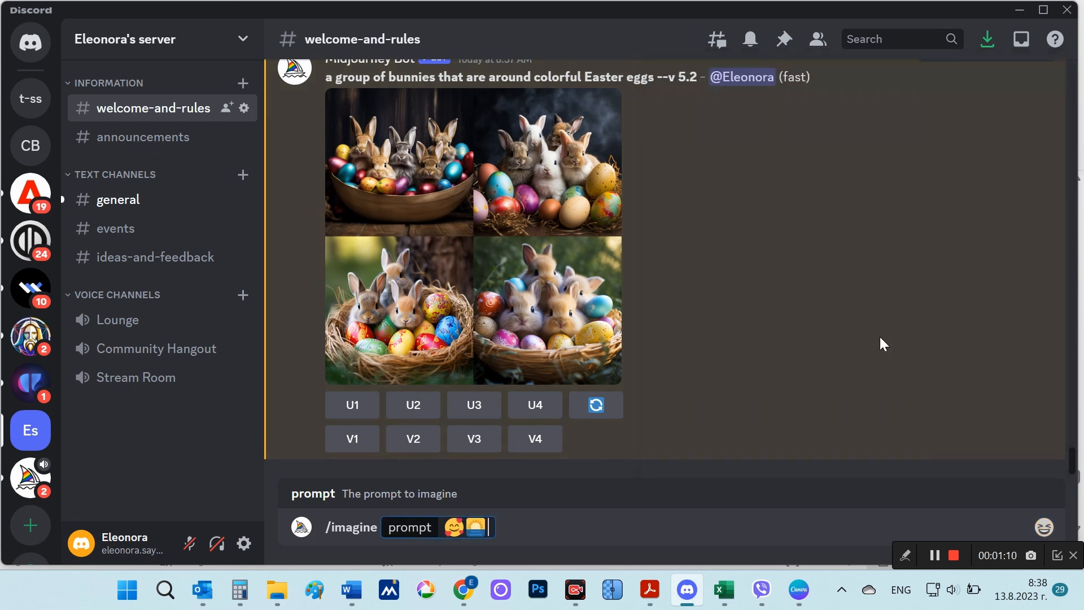
Step: Submit the emoji prompt with the :kiss: emoji added at its end, and view its enlarged image grid
left_click(1044, 527)
scroll(926, 316, "down", 15)
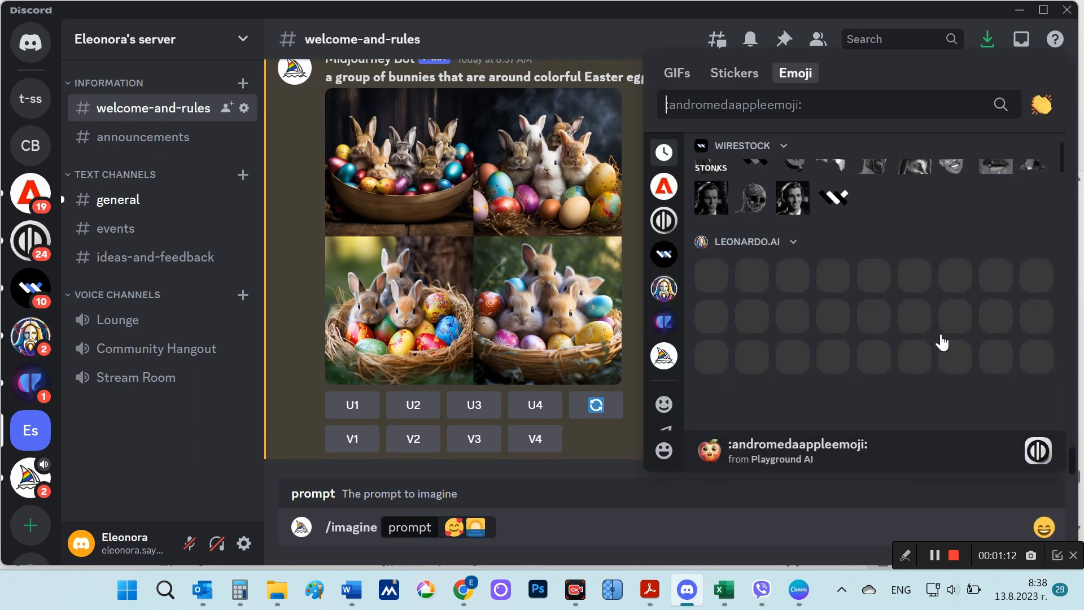
scroll(934, 322, "down", 5)
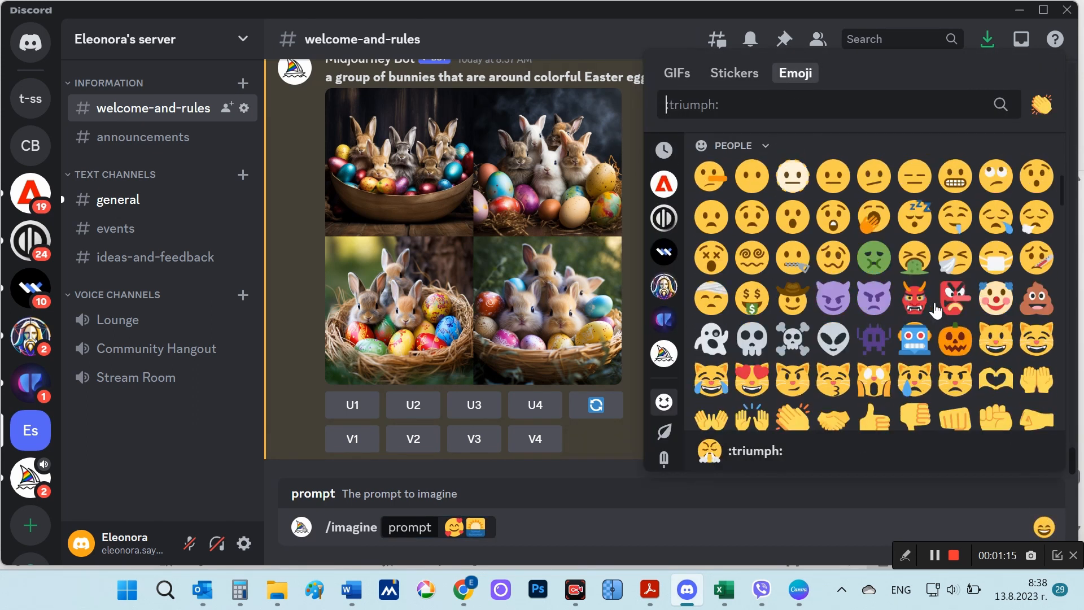
scroll(934, 309, "down", 3)
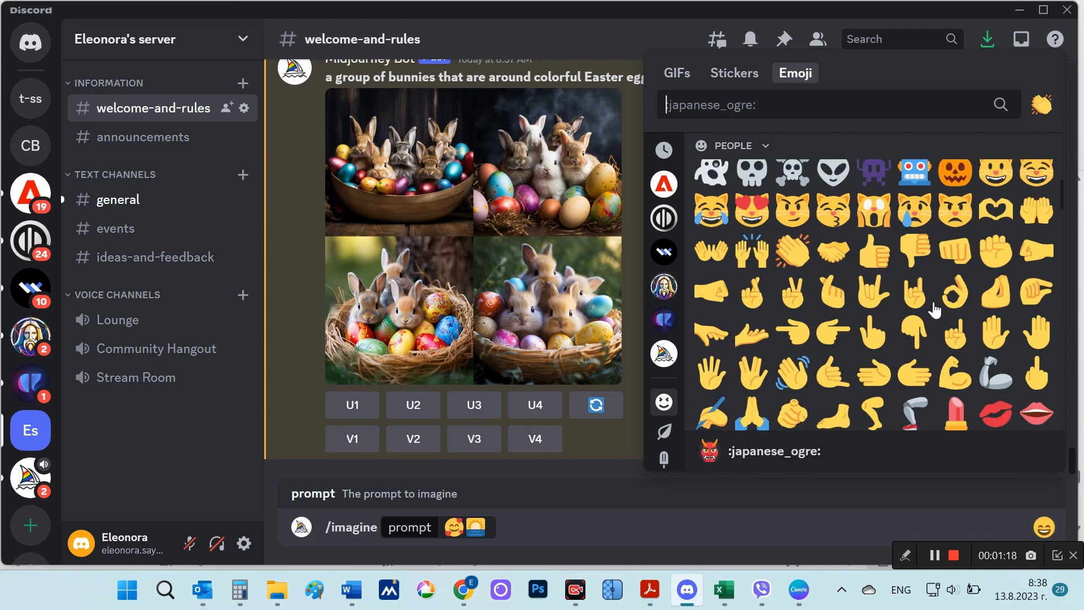
scroll(934, 310, "down", 2)
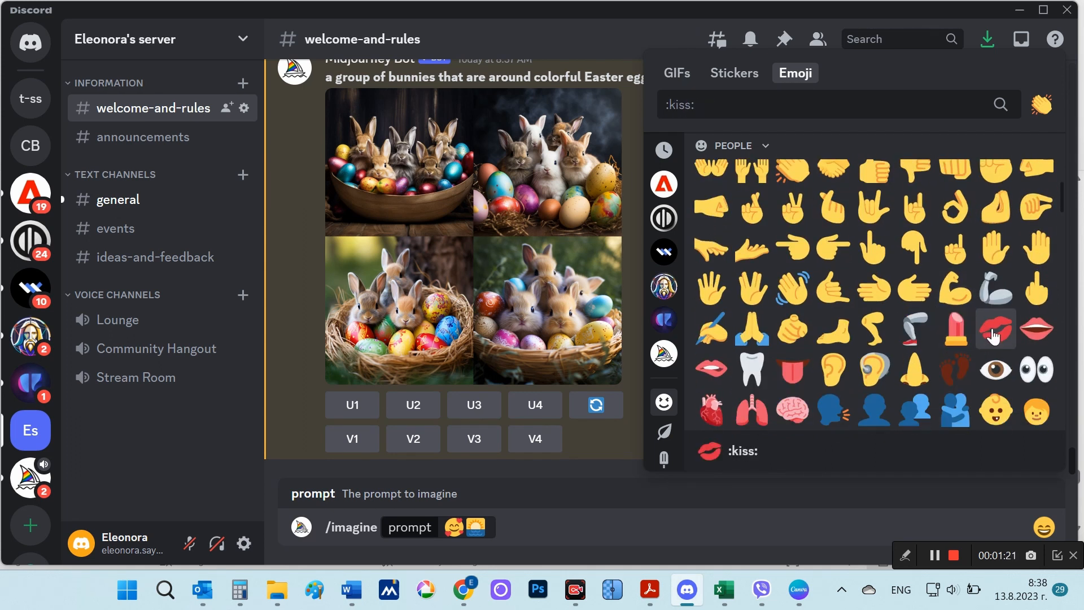
left_click(995, 335)
key("Return")
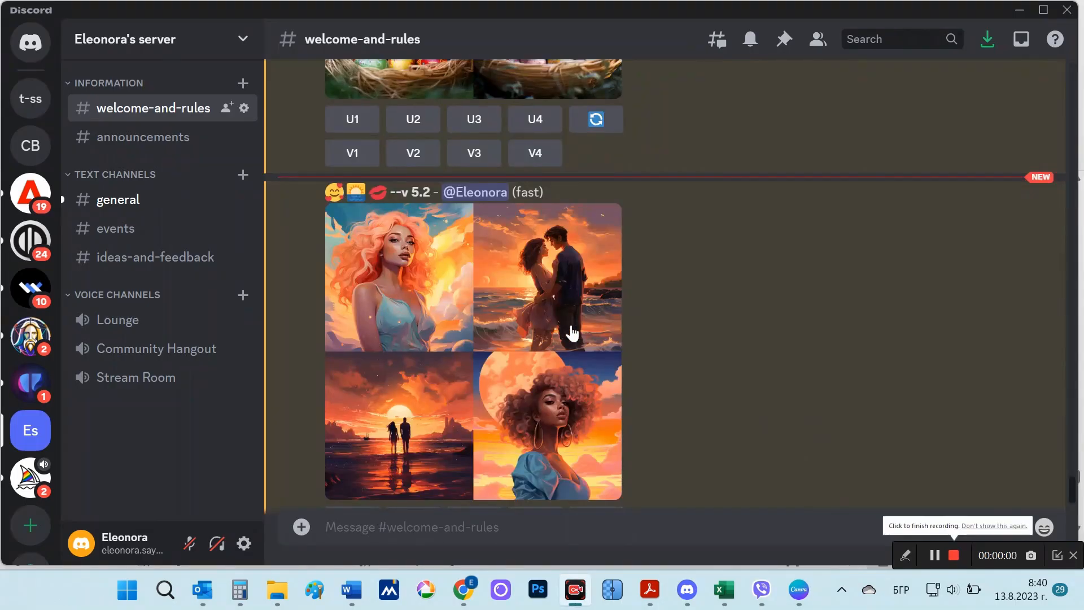
left_click(457, 335)
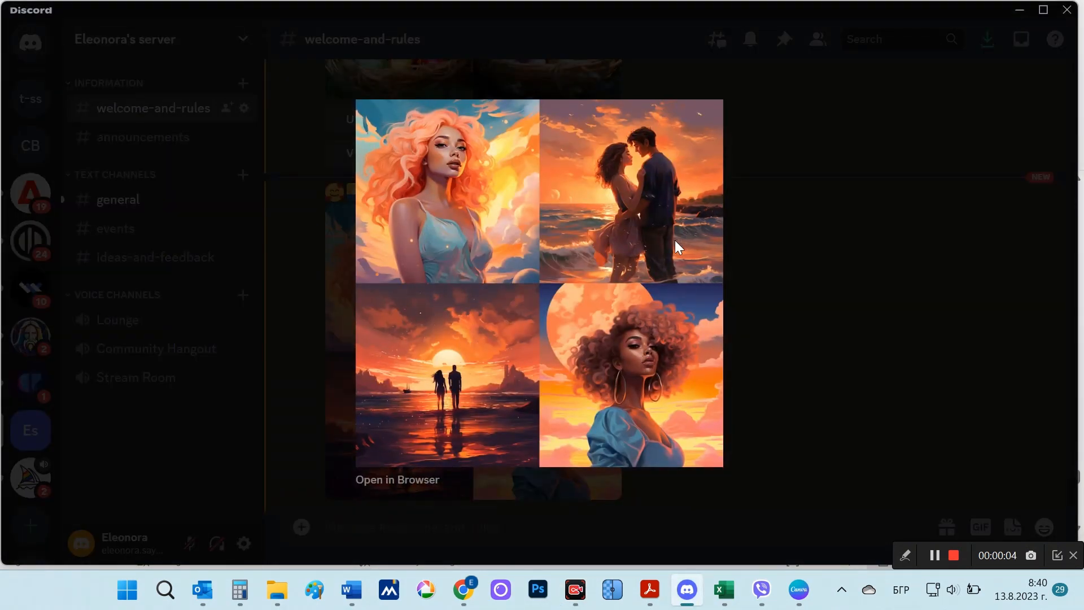
left_click(784, 394)
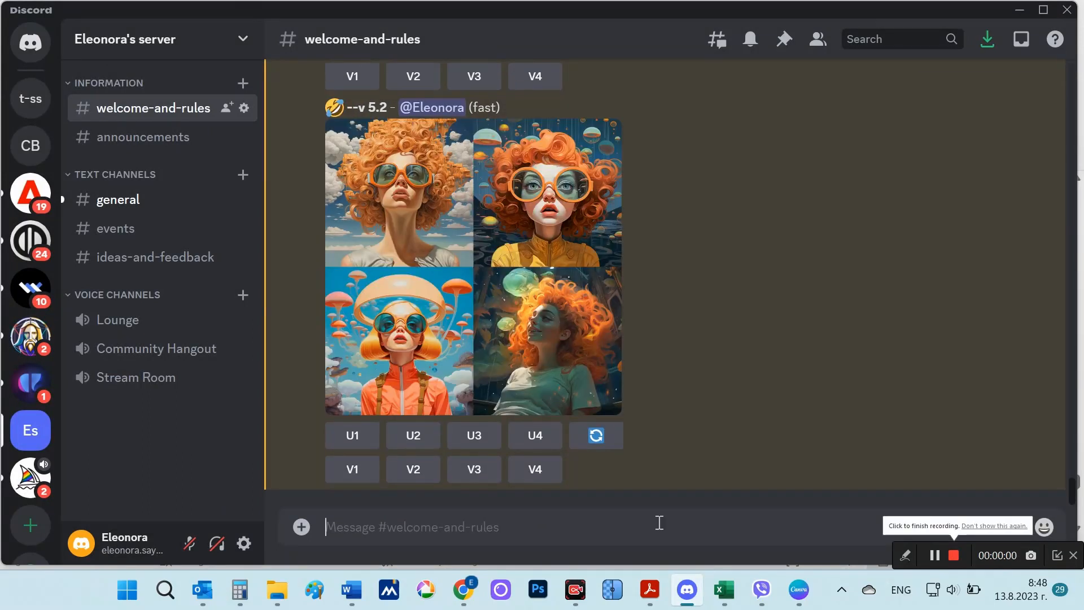
Step: Submit an /imagine coloring-page prompt beginning "A cute lion, Disney style, no background, line art for coloring, drawings for children" and ending "vector lines, 8K --ar 2:3"
type("/")
left_click(533, 221)
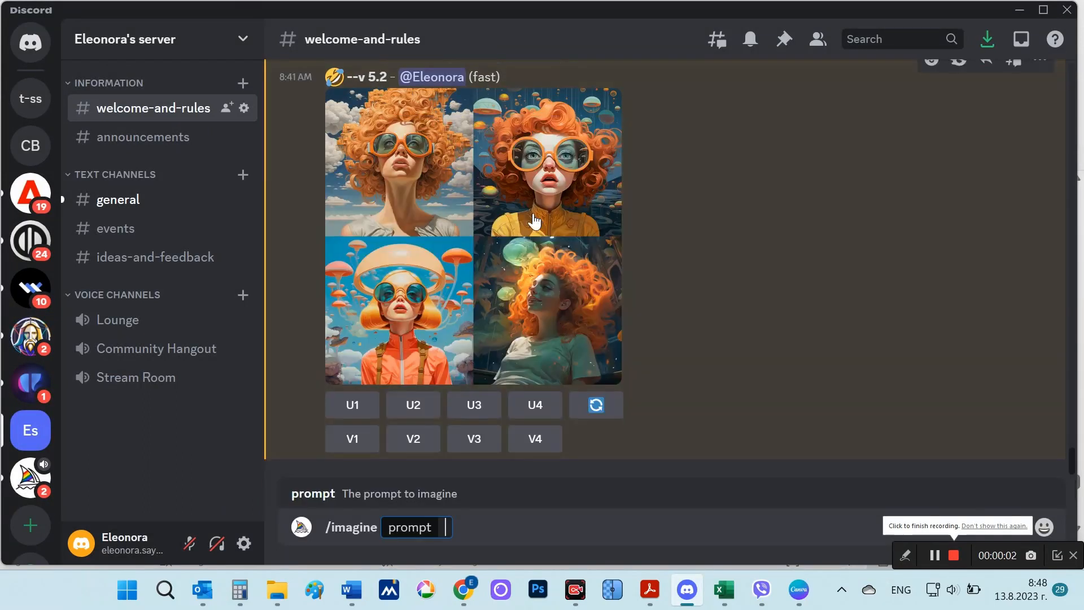
type("A cute lion, Disney style, no background, line art for coloring, drawings for children, Cool Coloring Pages, Coloring Book Art coloring book page style vector lines, 8K --ar 2:3")
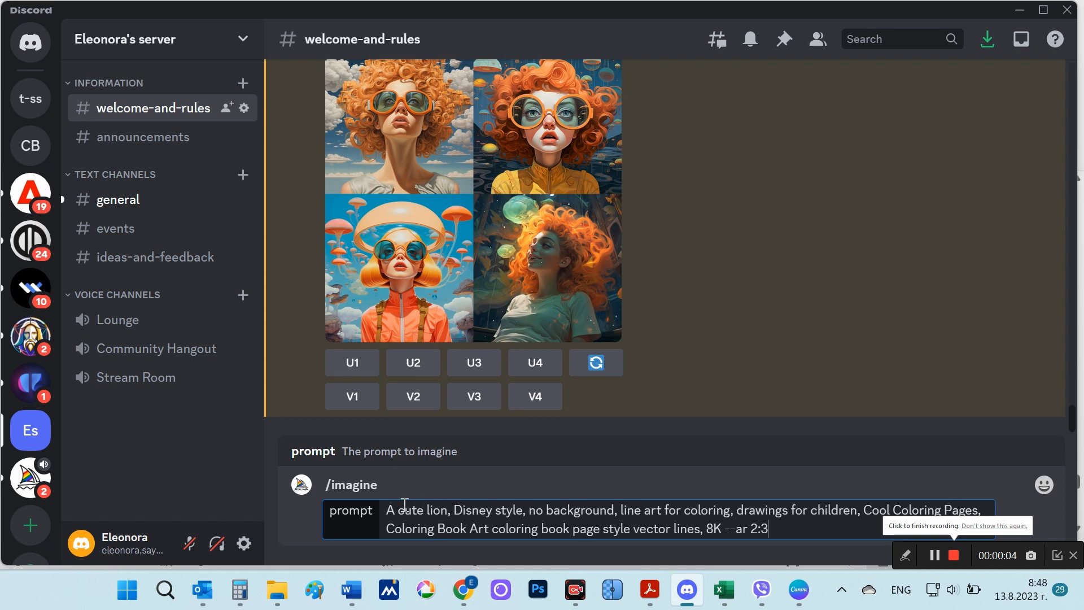
left_click_drag(386, 510, 967, 512)
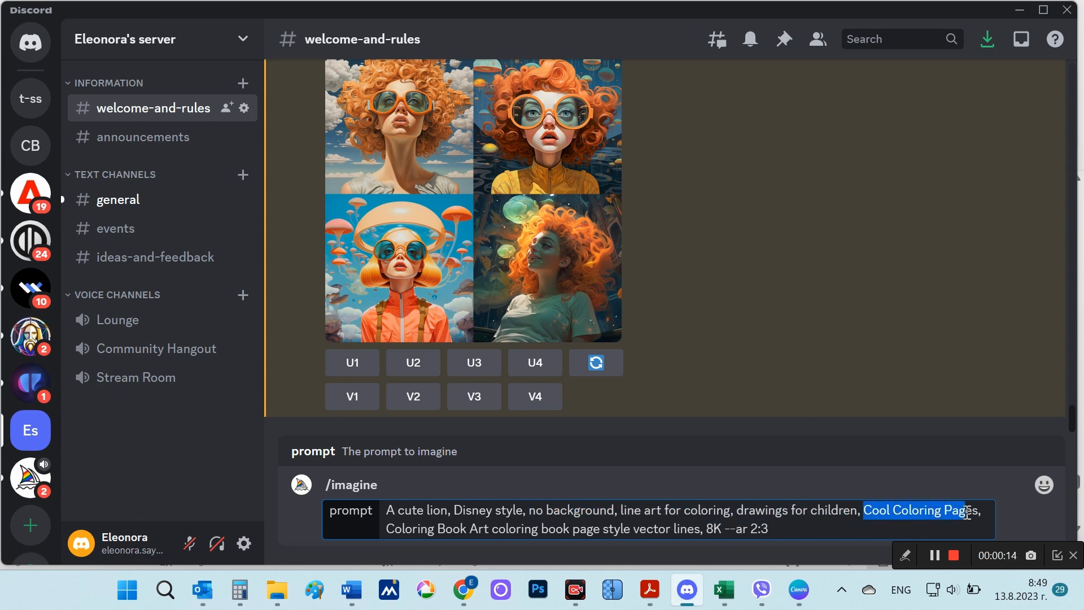
left_click_drag(395, 531, 697, 530)
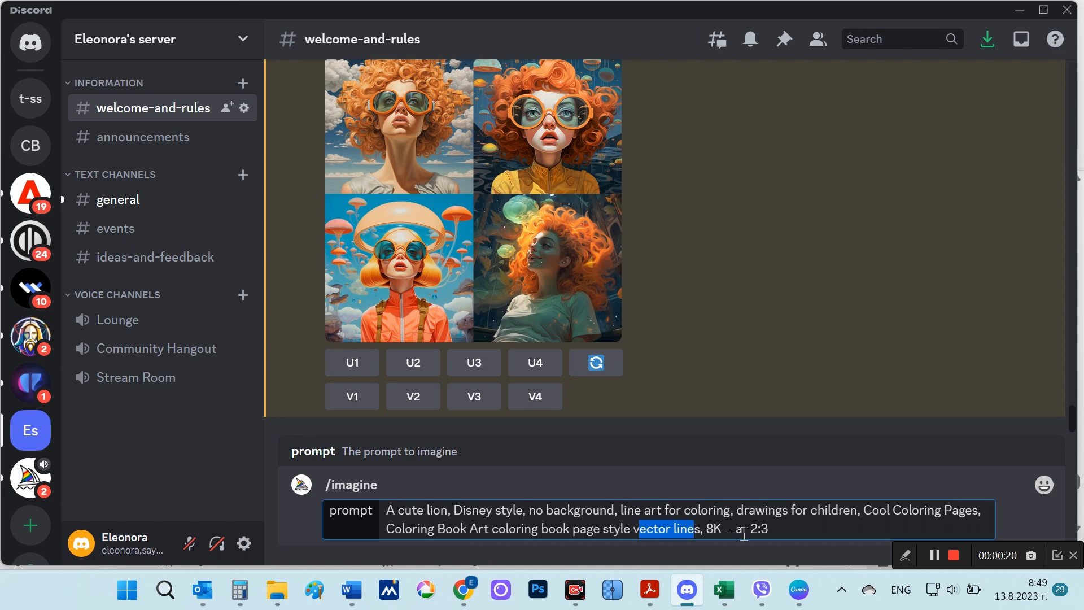
left_click(787, 533)
key("Return")
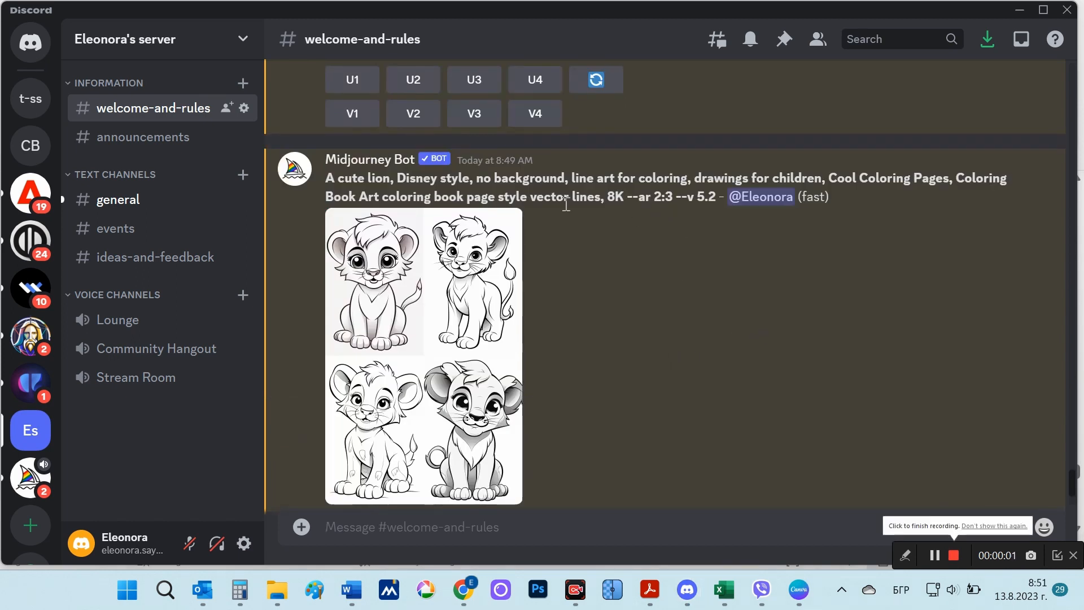
Step: View the cute lion image grid enlarged and at full size in the browser, and return to Discord
left_click(418, 313)
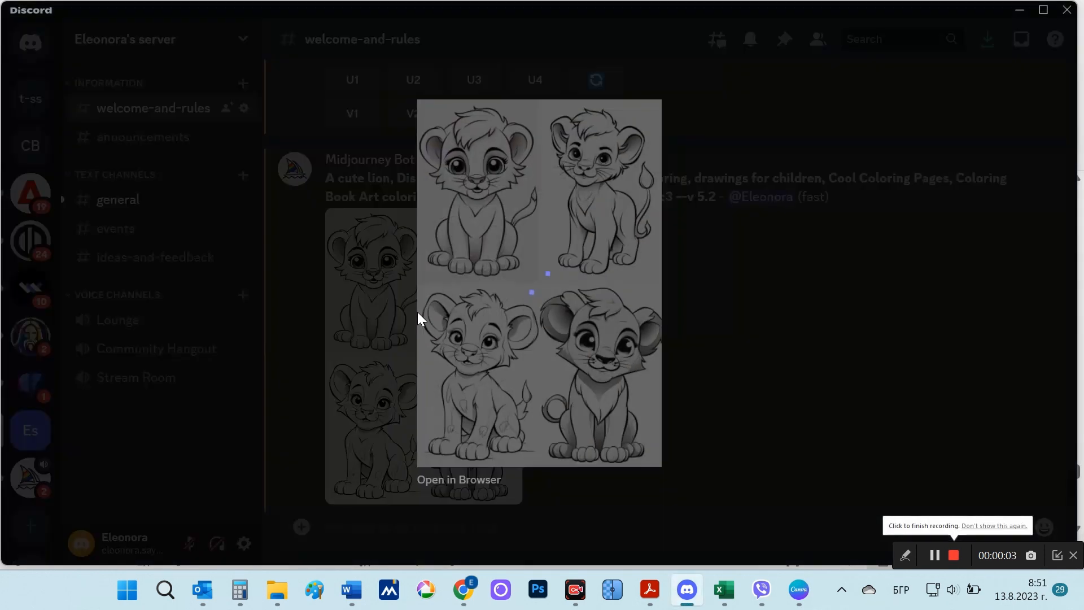
left_click(496, 480)
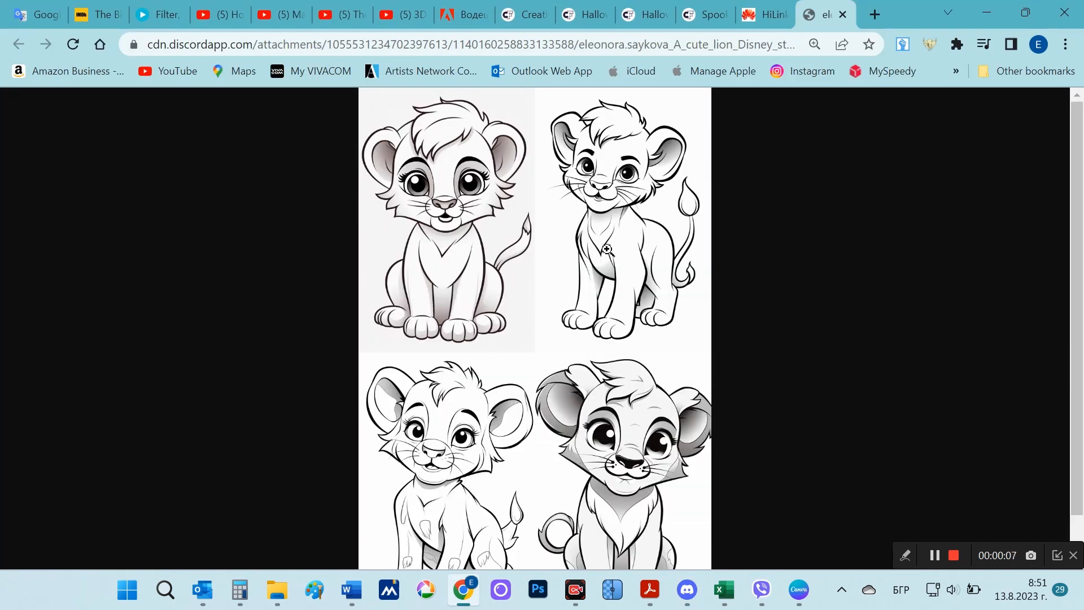
scroll(619, 319, "down", 1)
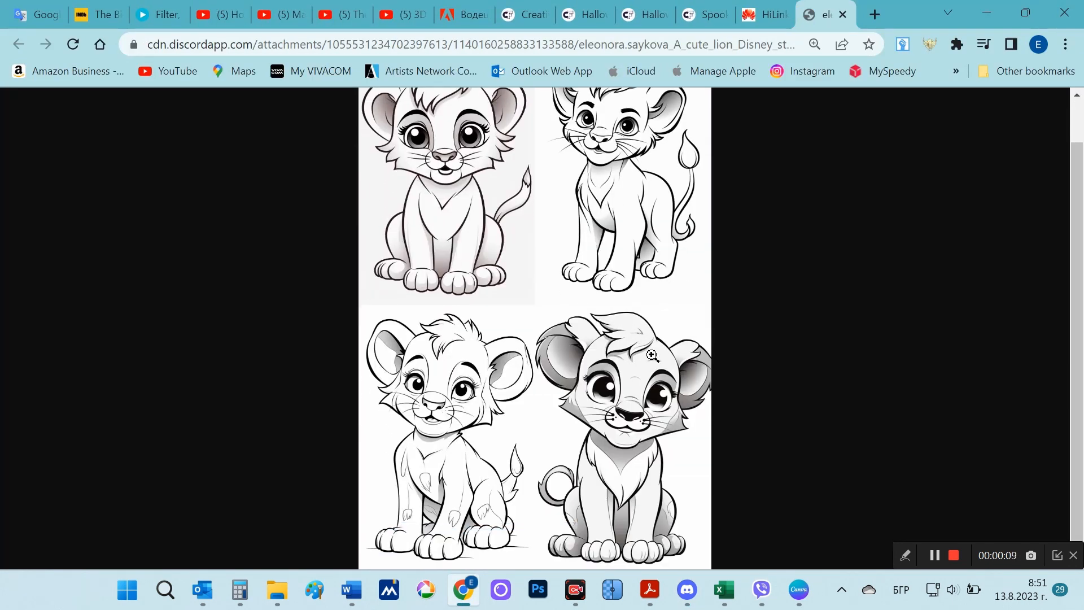
scroll(654, 355, "up", 1)
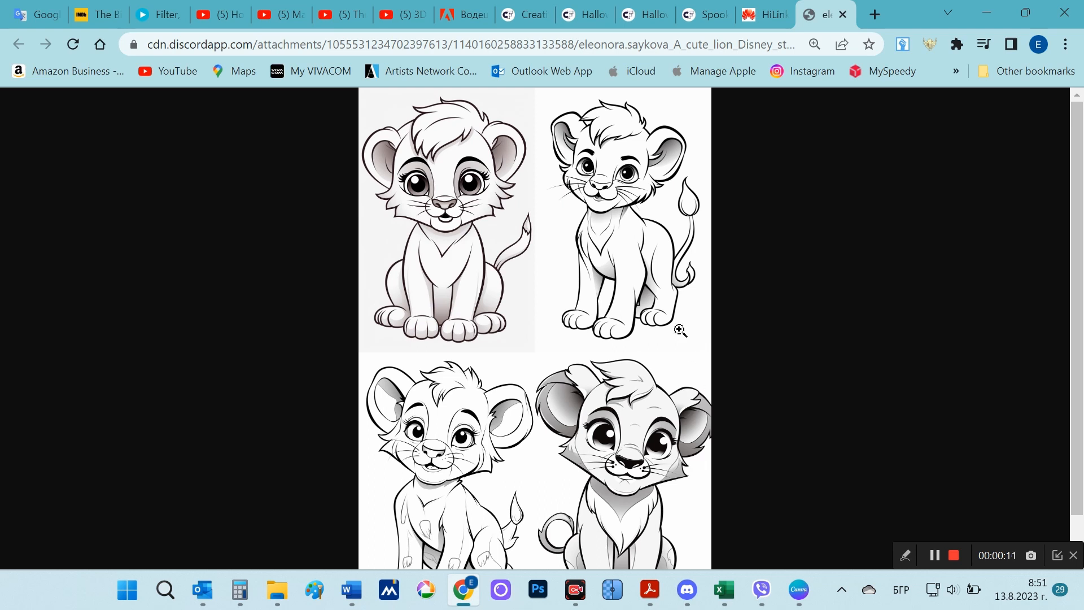
left_click(688, 589)
left_click(760, 340)
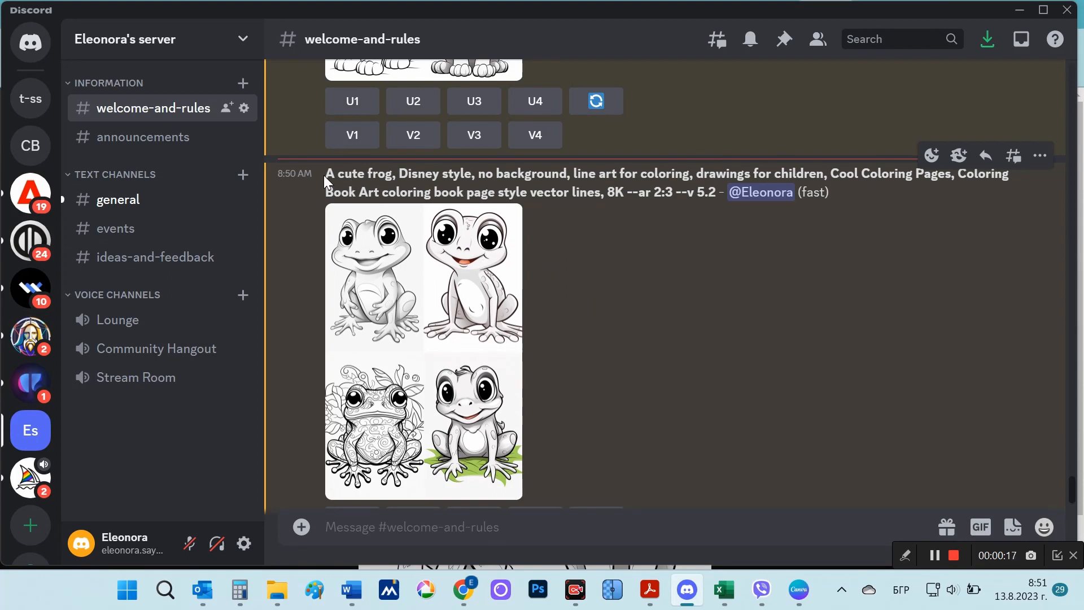
Step: Highlight "A cute frog" in the frog coloring-page prompt and view its enlarged image grid
left_click_drag(326, 173, 393, 175)
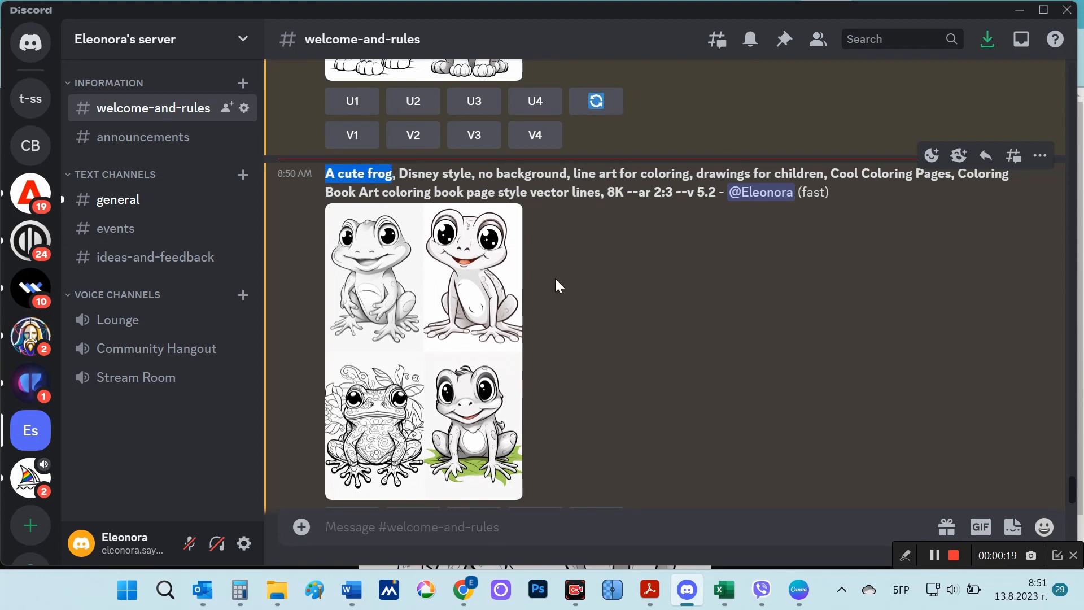
left_click(663, 341)
left_click(472, 353)
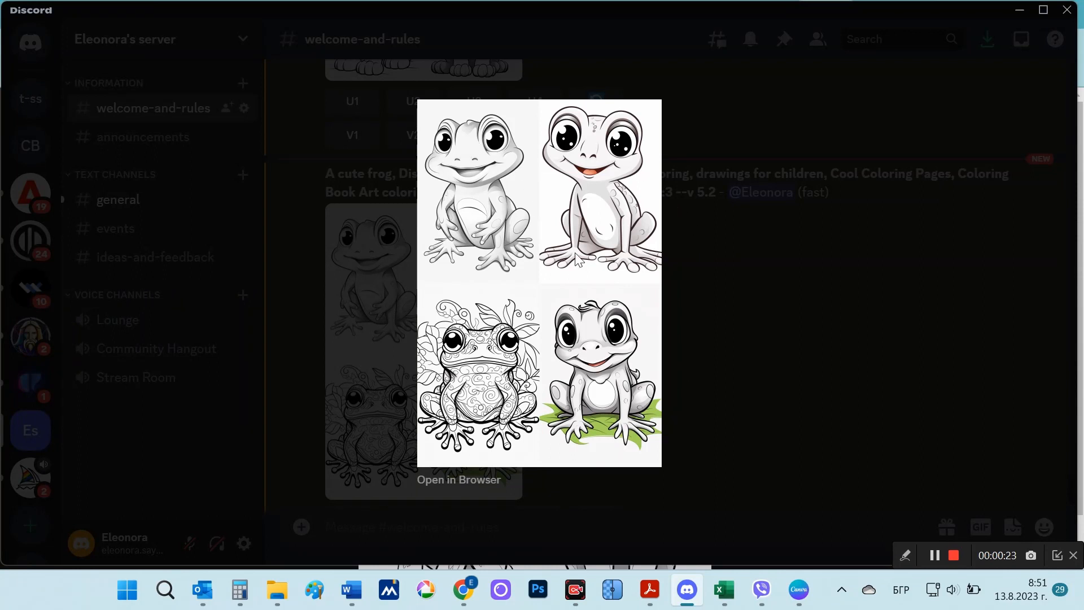
left_click(819, 396)
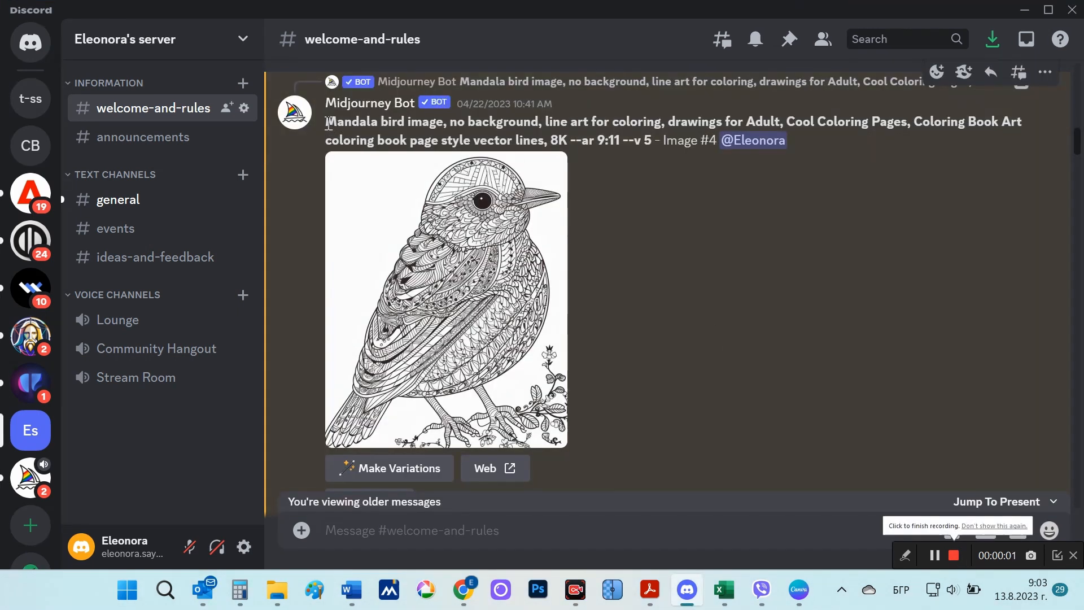
Step: Highlight the "Mandala bird image" prompt and view the mandala bird image and the mandala turtle grid enlarged
left_click_drag(328, 123, 1023, 123)
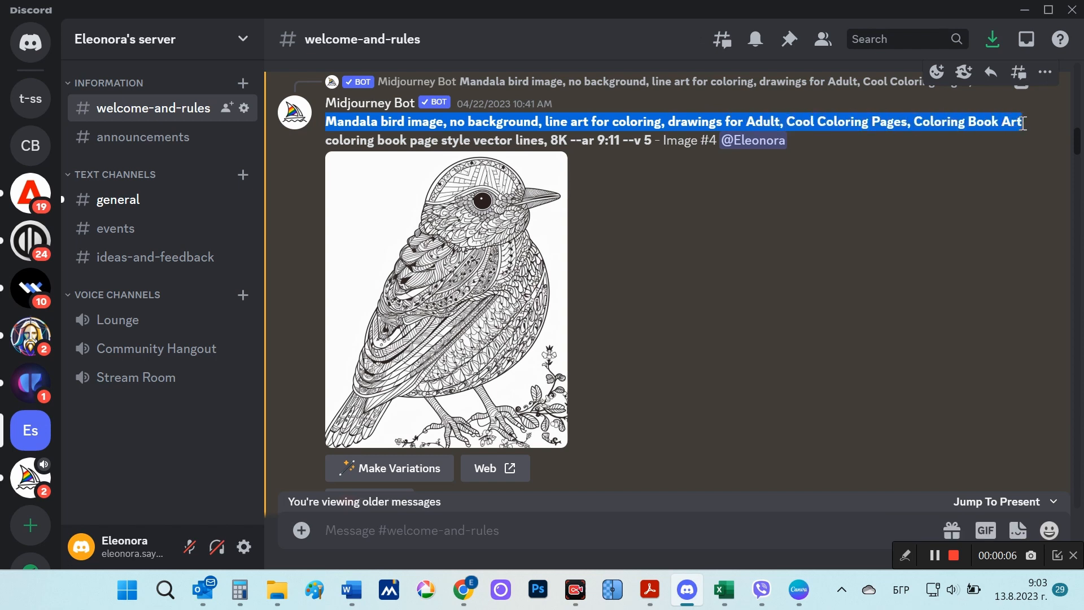
left_click(465, 291)
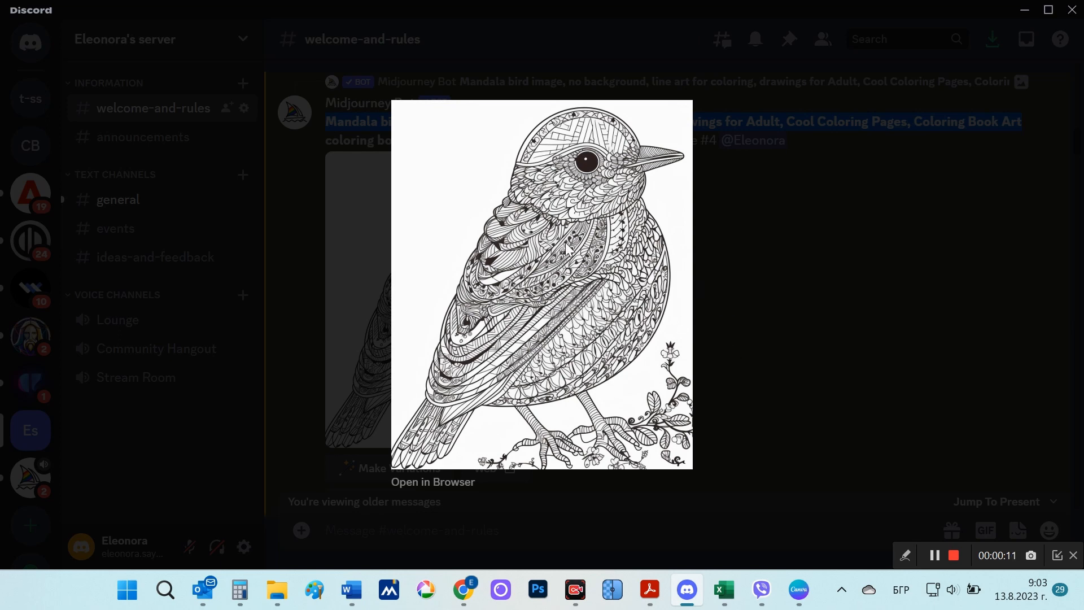
left_click(763, 344)
scroll(763, 344, "up", 6)
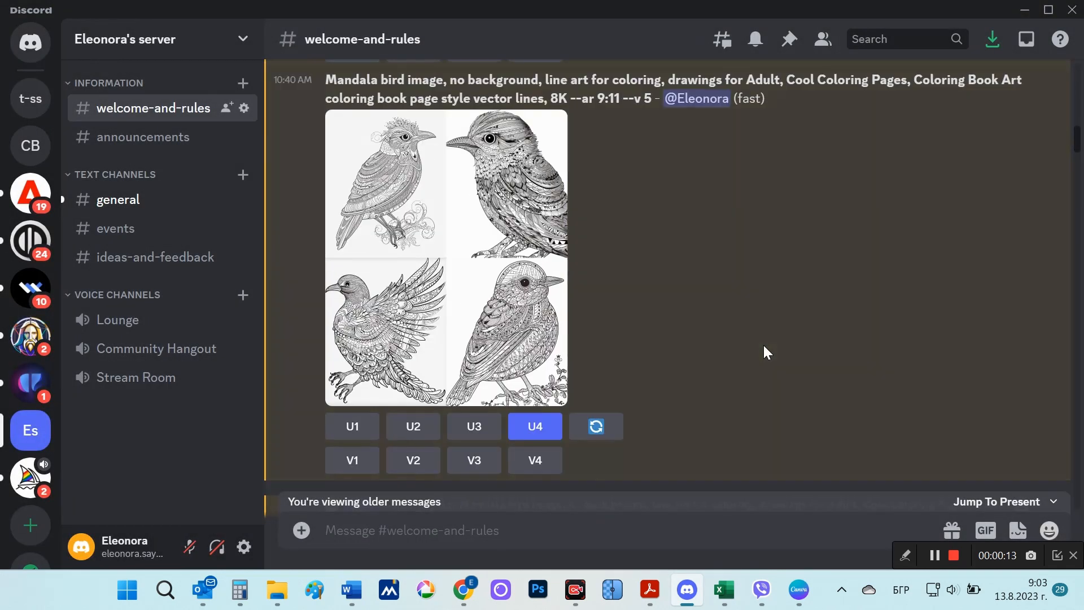
scroll(764, 344, "up", 5)
scroll(473, 271, "down", 2)
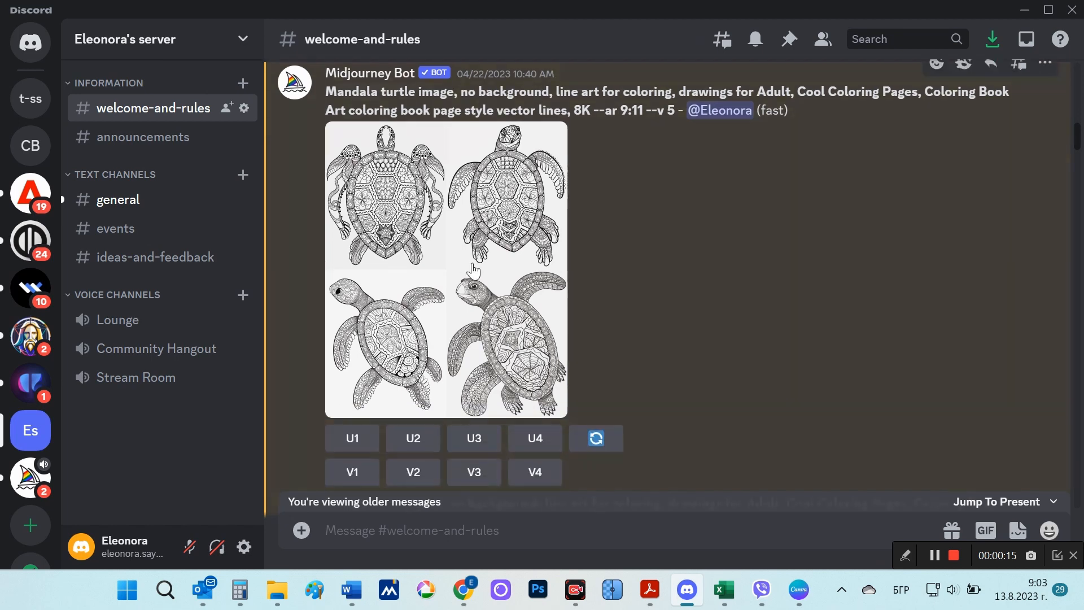
left_click(473, 271)
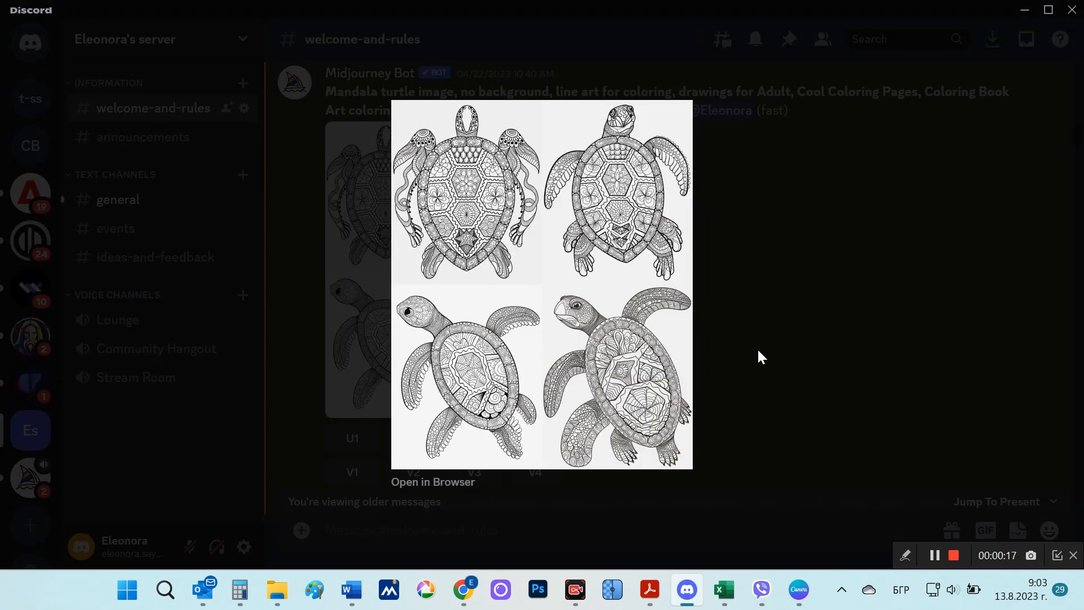
left_click(824, 360)
Step: View Image #4 and Image #1 of the Yin and Yang Mandala prompt enlarged, and highlight "Mandala image" in the prompt
scroll(824, 361, "down", 5)
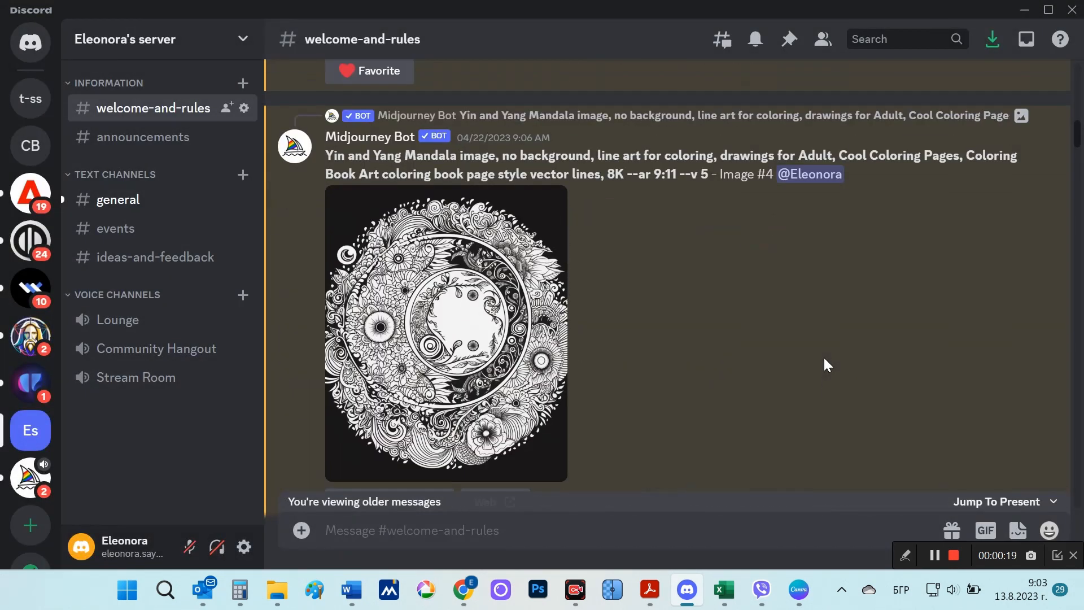
left_click(562, 373)
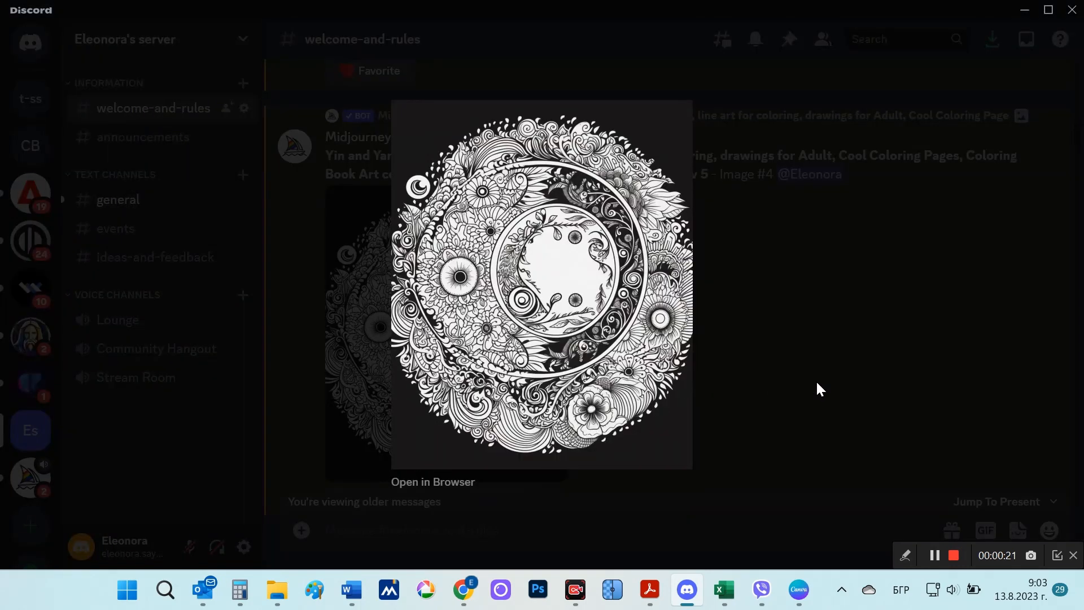
left_click(821, 388)
scroll(818, 384, "up", 5)
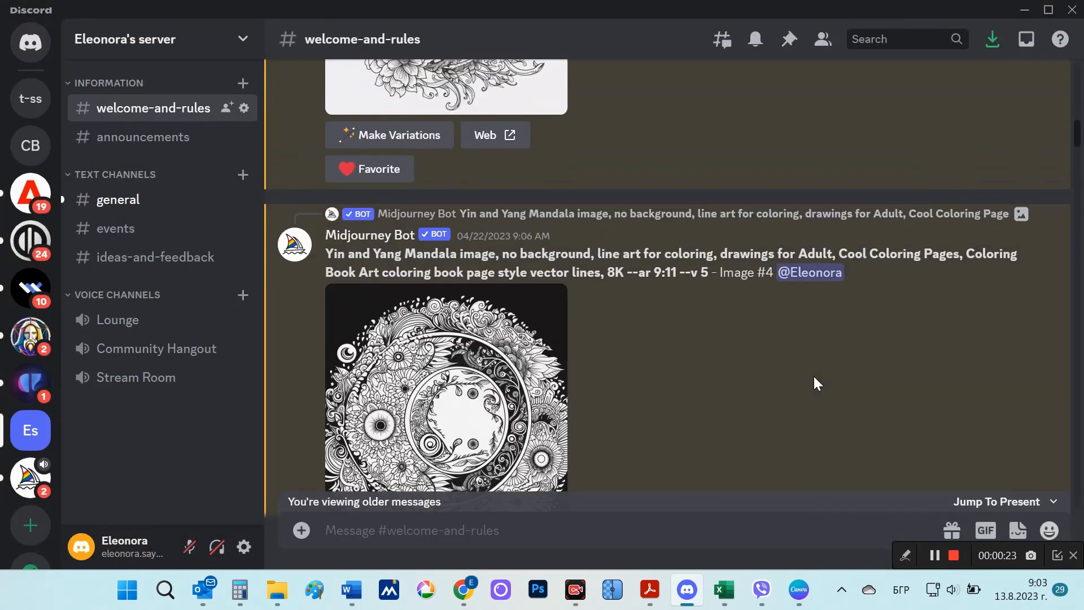
scroll(814, 377, "down", 5)
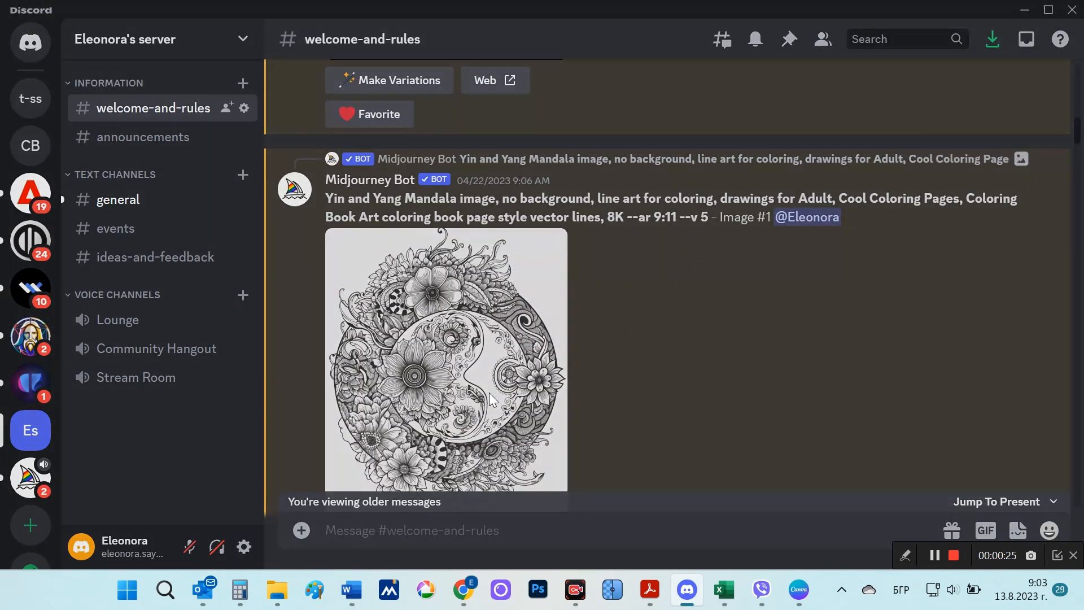
left_click(508, 404)
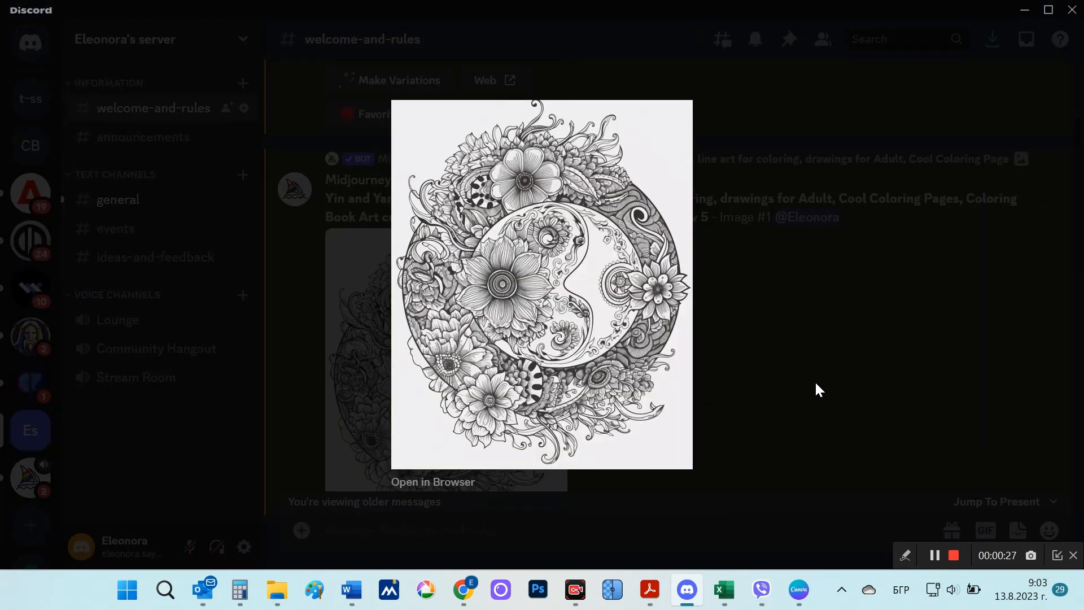
left_click(816, 384)
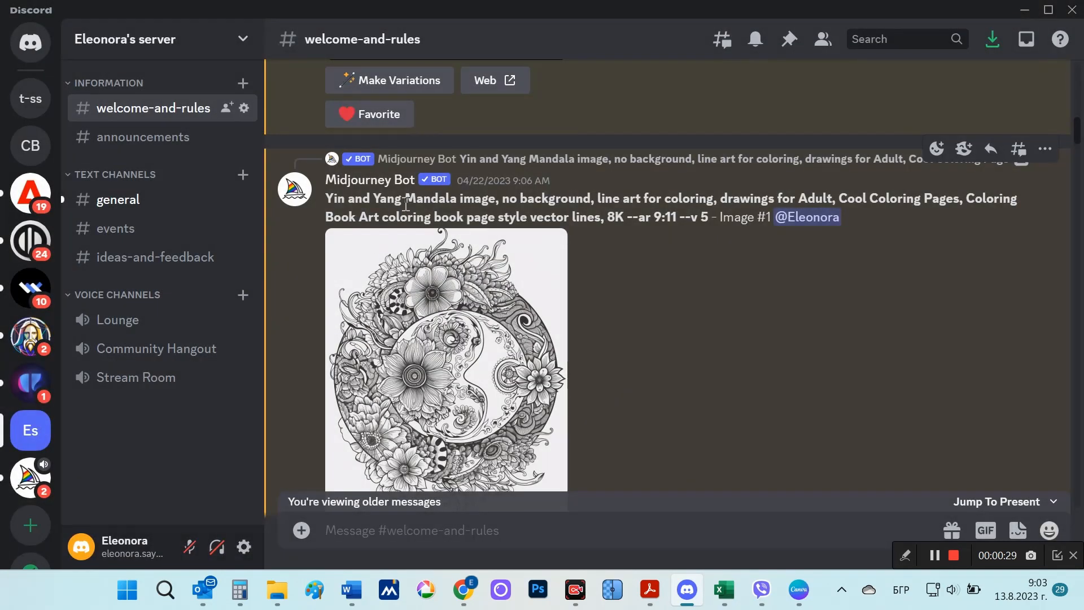
left_click_drag(404, 199, 495, 198)
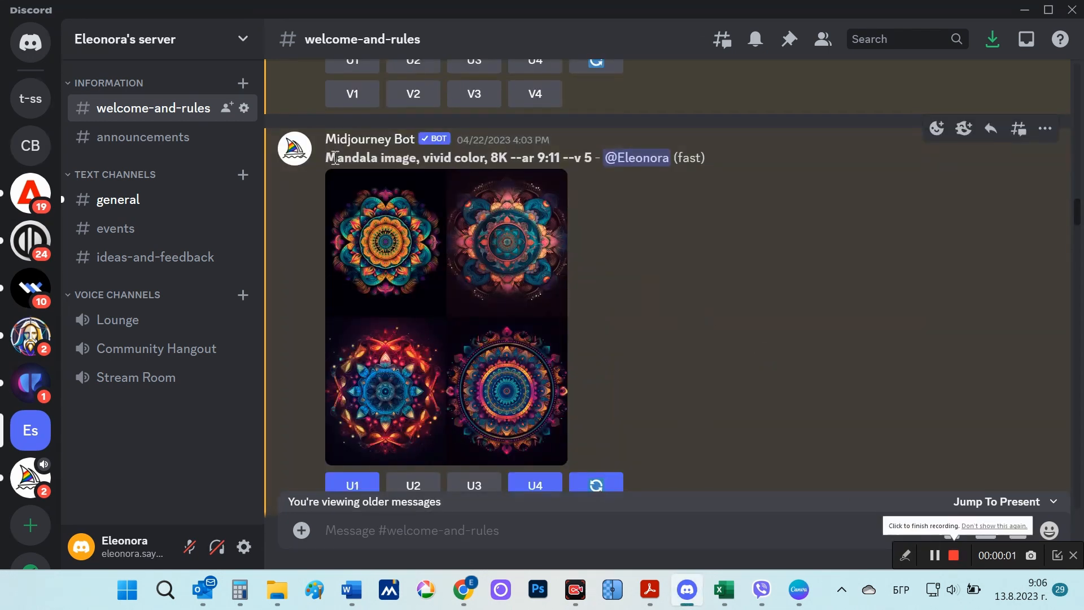
Step: Highlight the "Mandala image, vivid color" prompt and view its first image grid and the upscaled Image #4 enlarged
left_click_drag(327, 158, 488, 158)
left_click(504, 260)
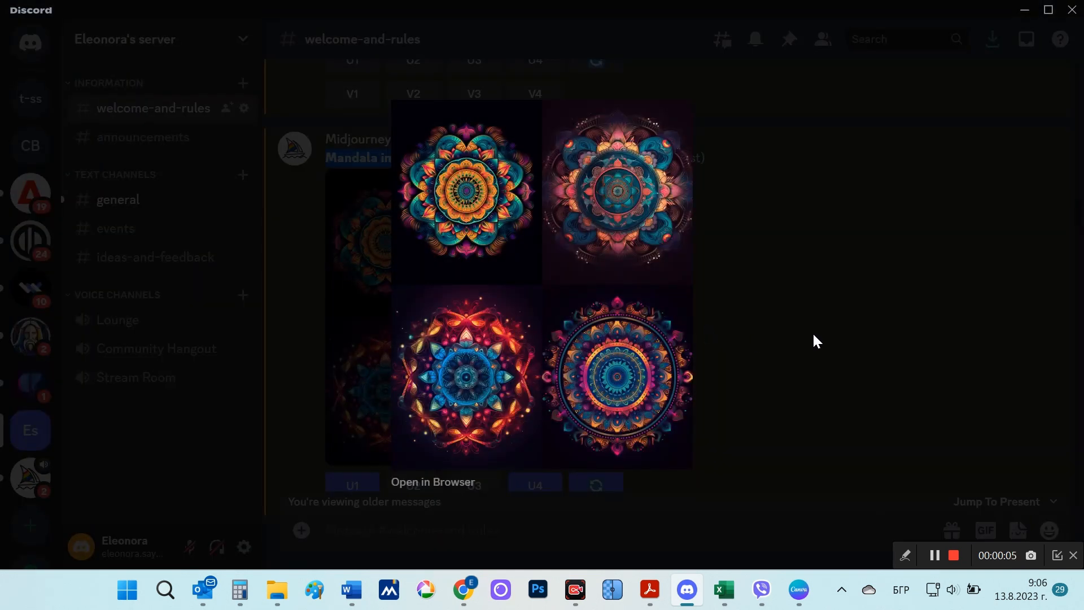
left_click(812, 332)
scroll(813, 334, "down", 4)
scroll(815, 333, "down", 4)
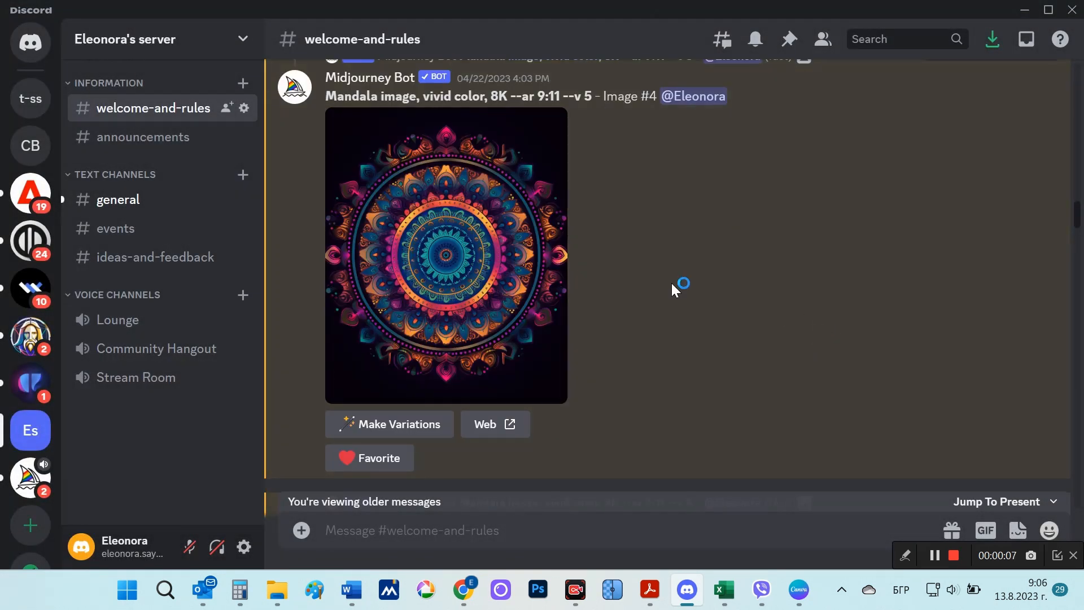
left_click(488, 272)
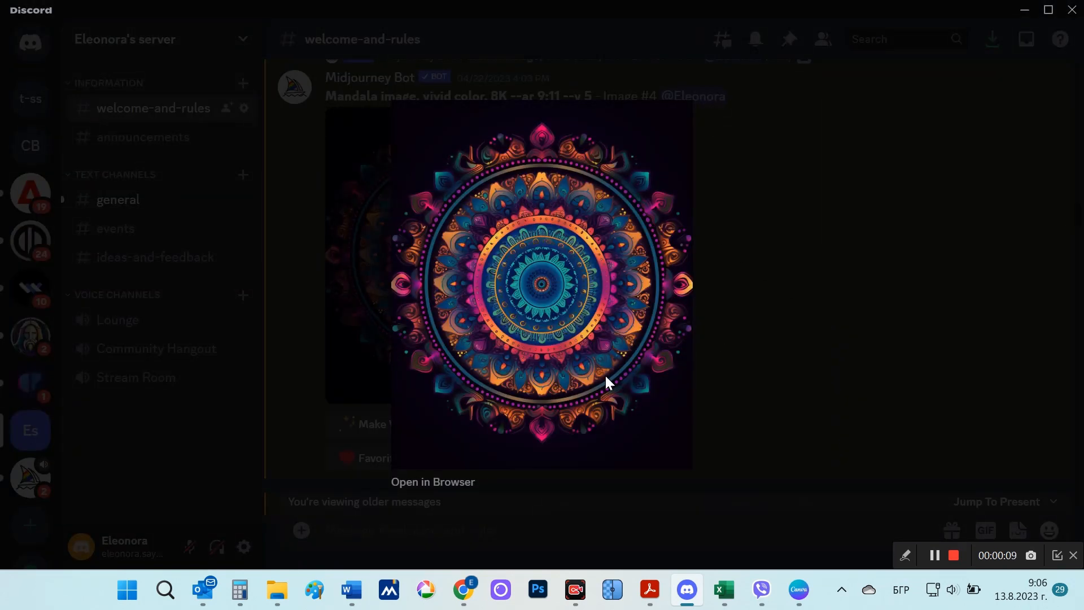
left_click(801, 346)
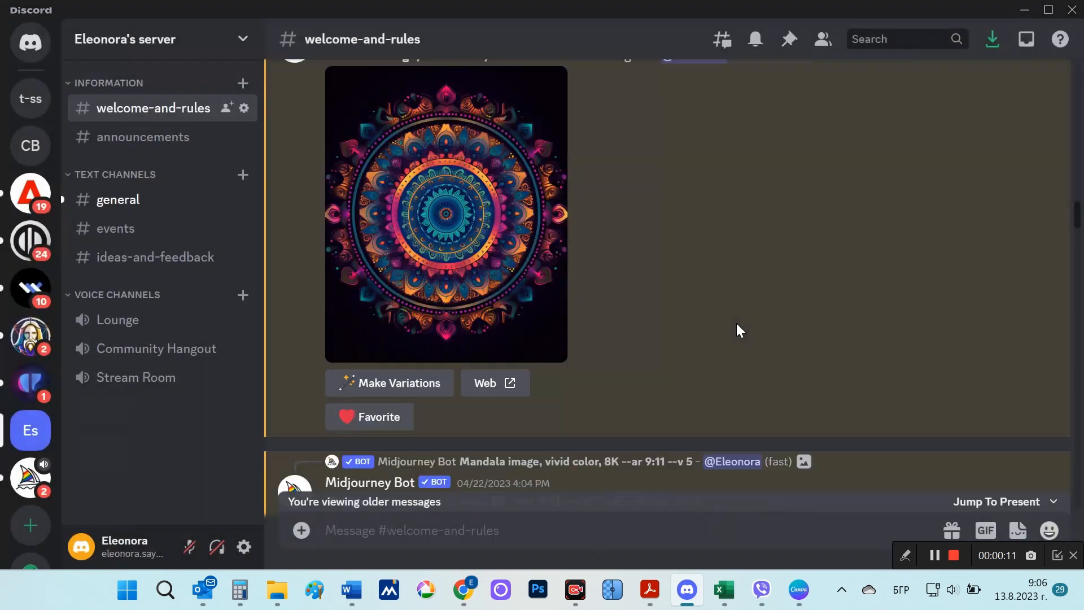
Step: View the second vivid color mandala grid and its upscaled Image #1 enlarged
scroll(736, 322, "down", 6)
left_click(452, 267)
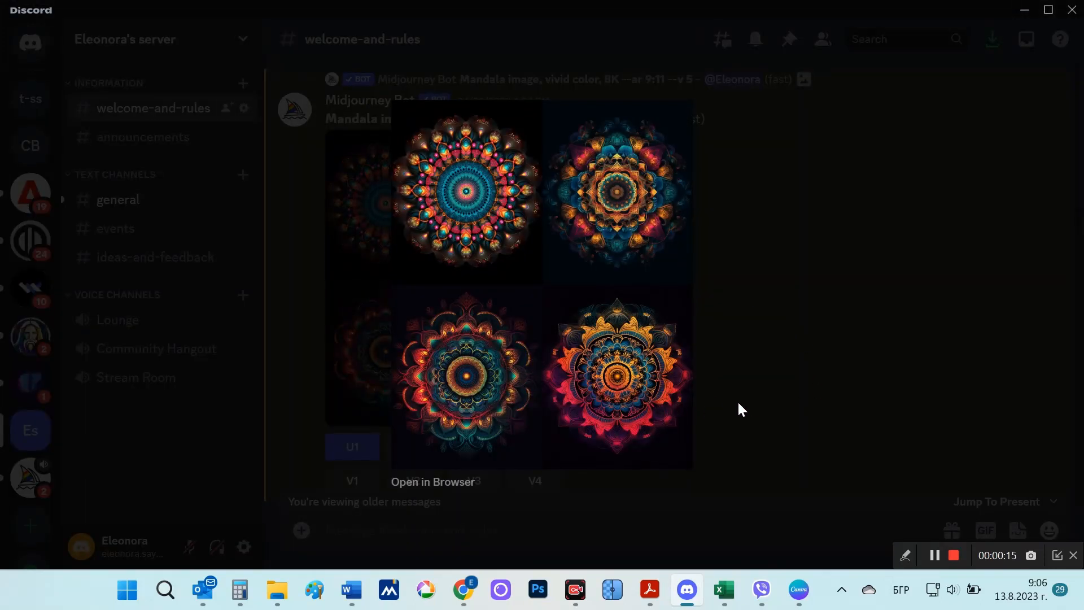
left_click(772, 371)
scroll(773, 370, "down", 6)
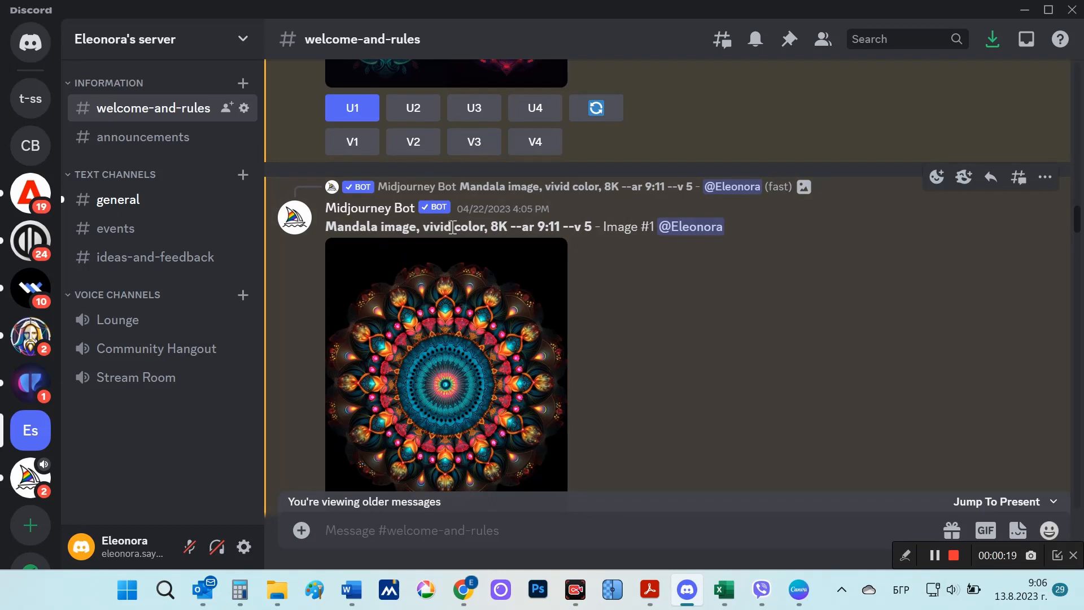
left_click(500, 360)
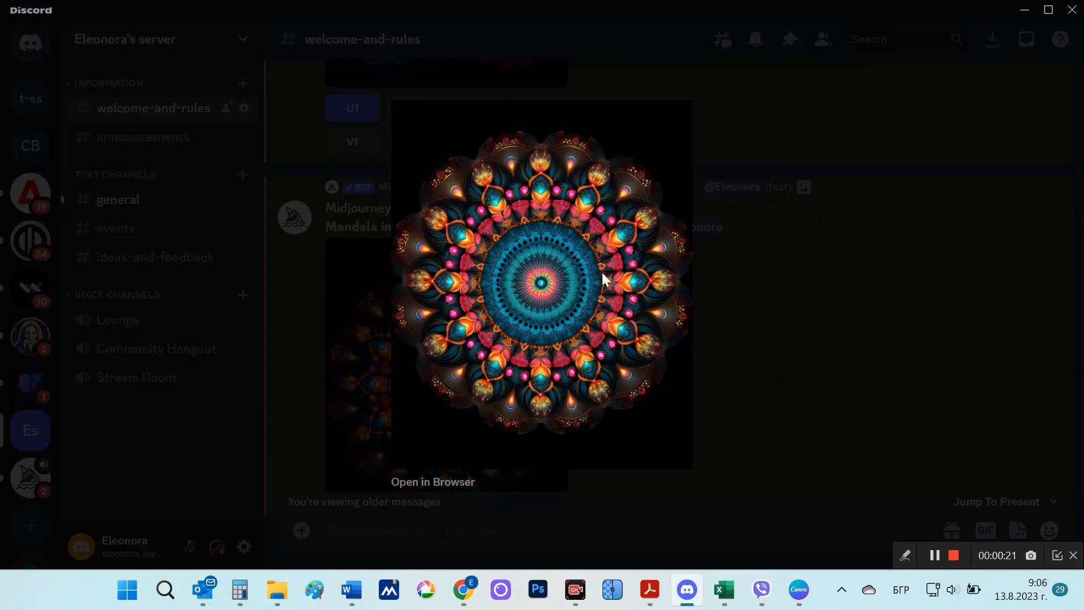
left_click(831, 394)
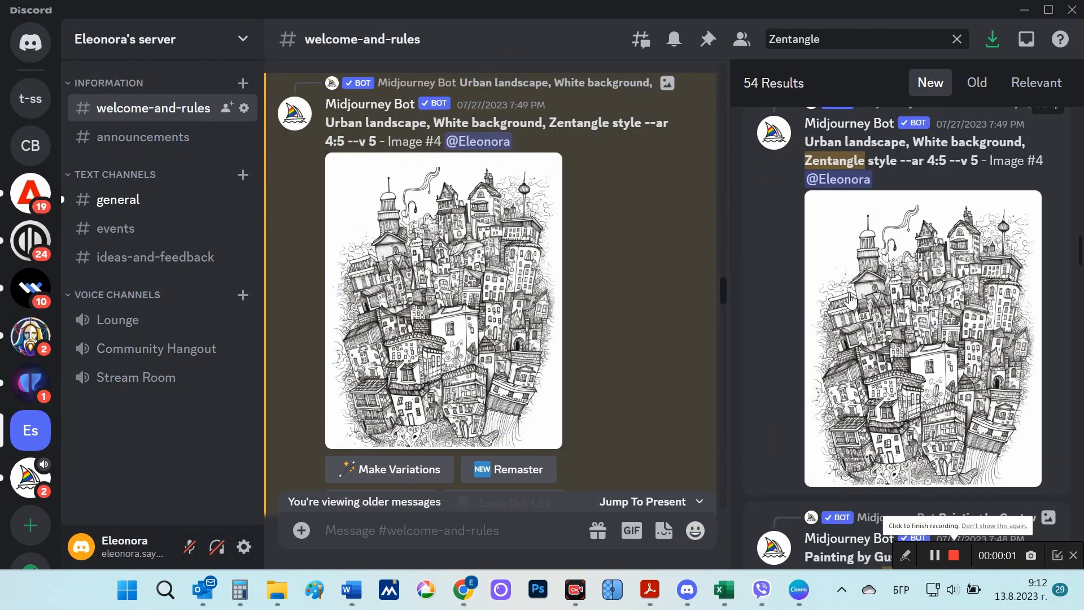
Step: Highlight the "Urban landscape, White background, Zentangle style" prompt and view its Image #4 enlarged
left_click_drag(326, 123, 640, 127)
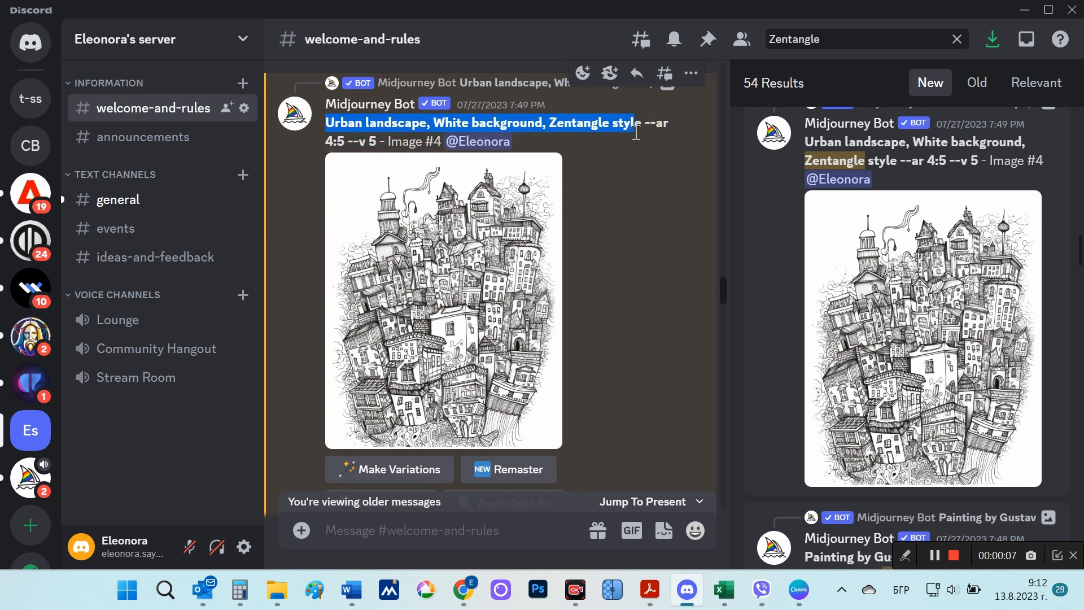
left_click(499, 270)
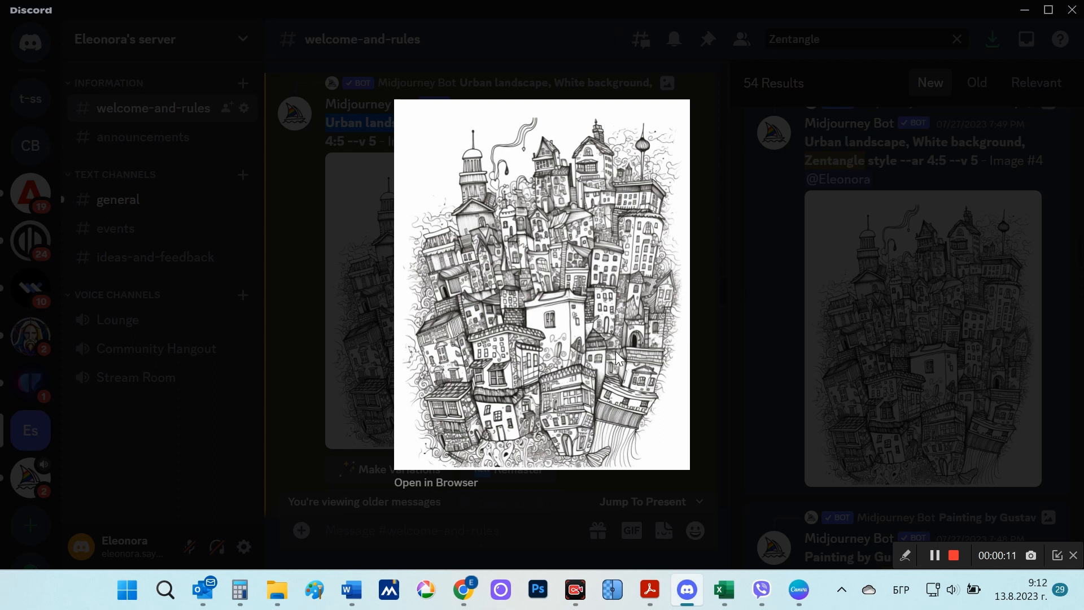
Step: View Image #4 and Image #1 of the "Painting by Gustav Klimt, White background, Zentangle style" prompt enlarged
left_click(713, 370)
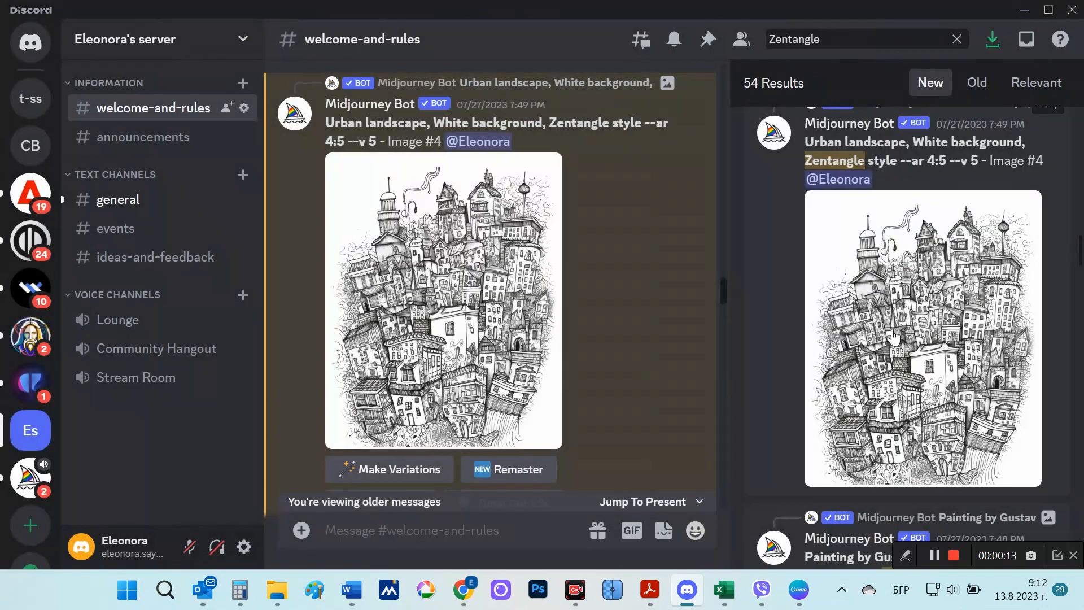
scroll(893, 337, "down", 3)
scroll(892, 327, "up", 10)
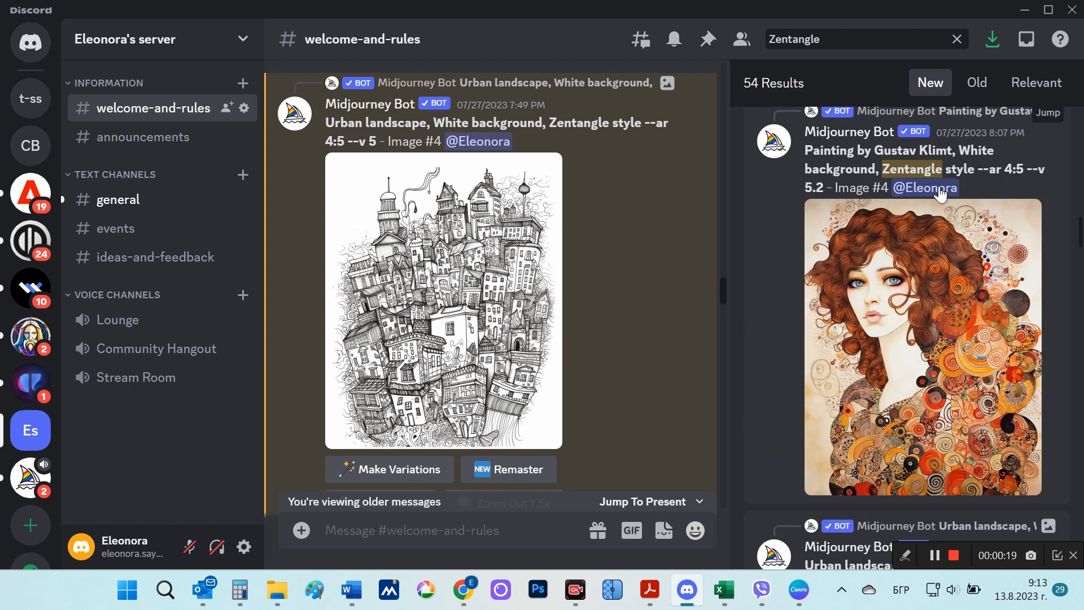
left_click(899, 340)
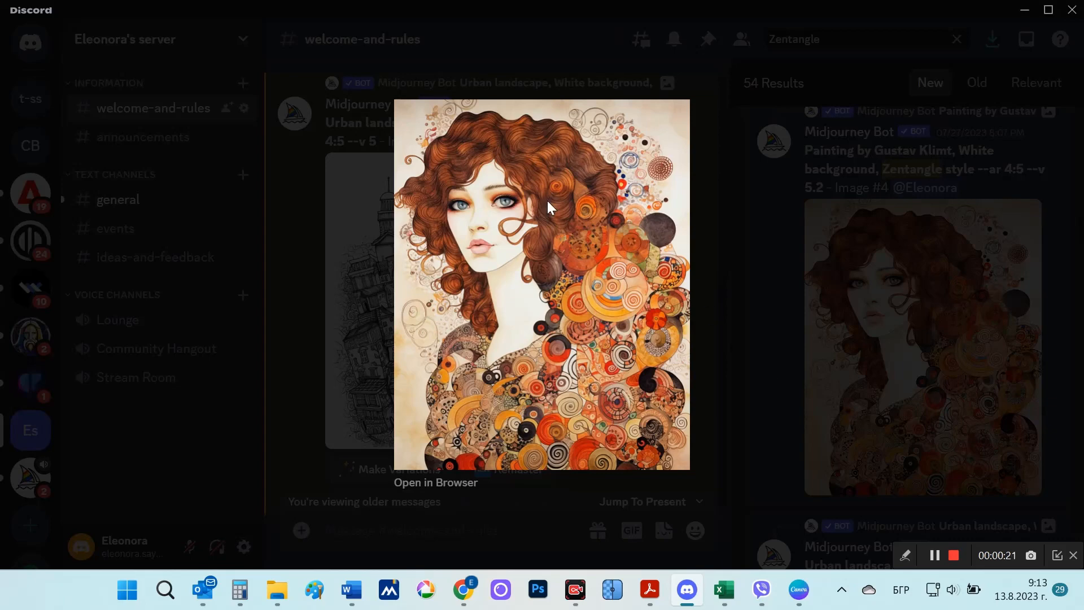
left_click(742, 319)
scroll(996, 326, "down", 4)
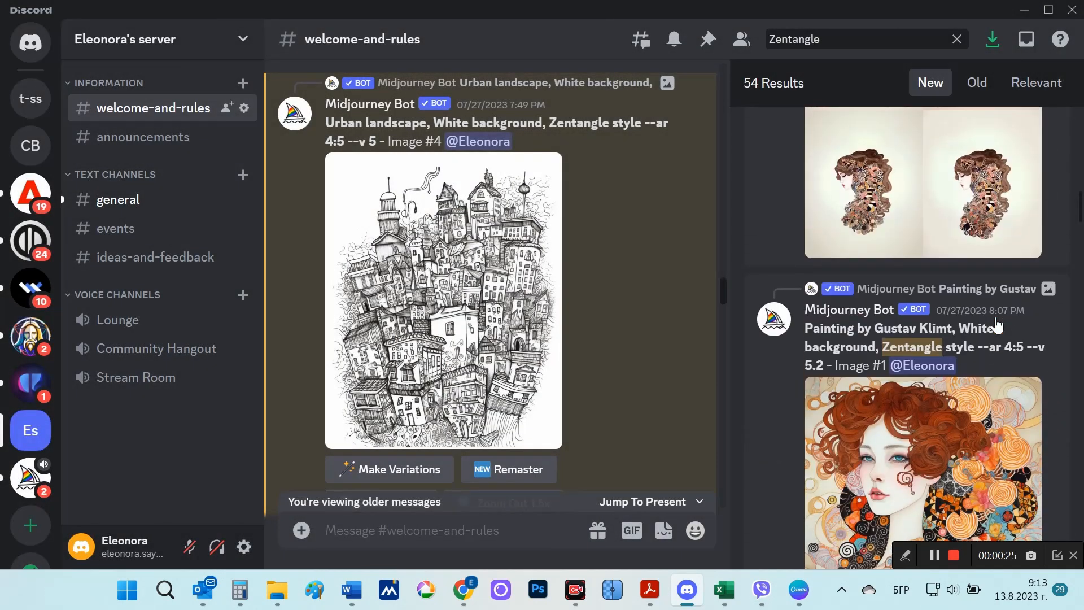
scroll(996, 322, "down", 4)
left_click(975, 317)
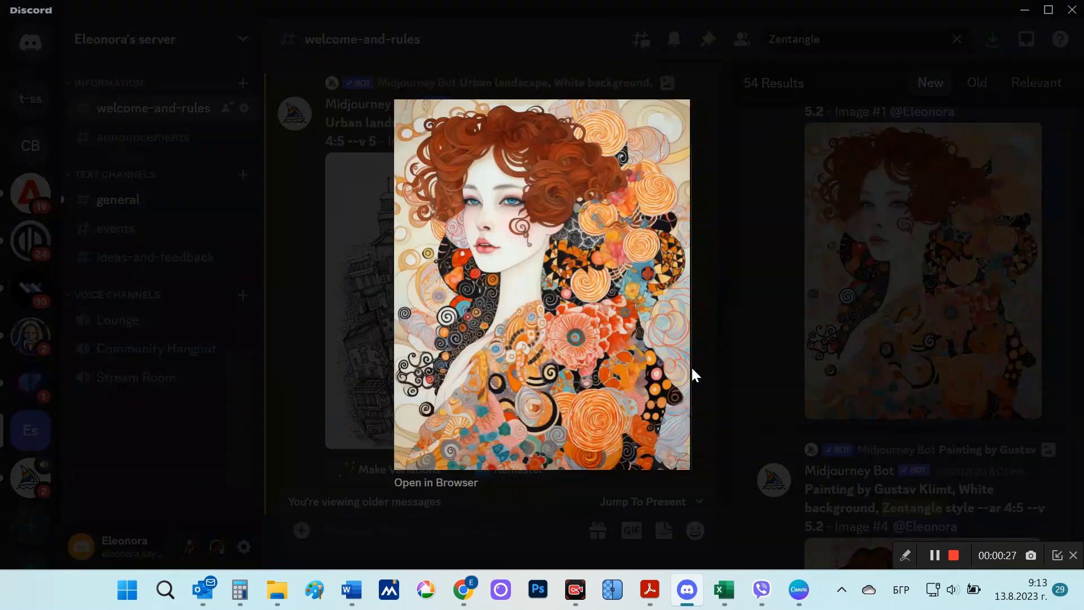
left_click(730, 337)
Step: Look through the Zoom Out image grids of the Gustav Klimt Zentangle prompt in the search results
scroll(1039, 342, "down", 5)
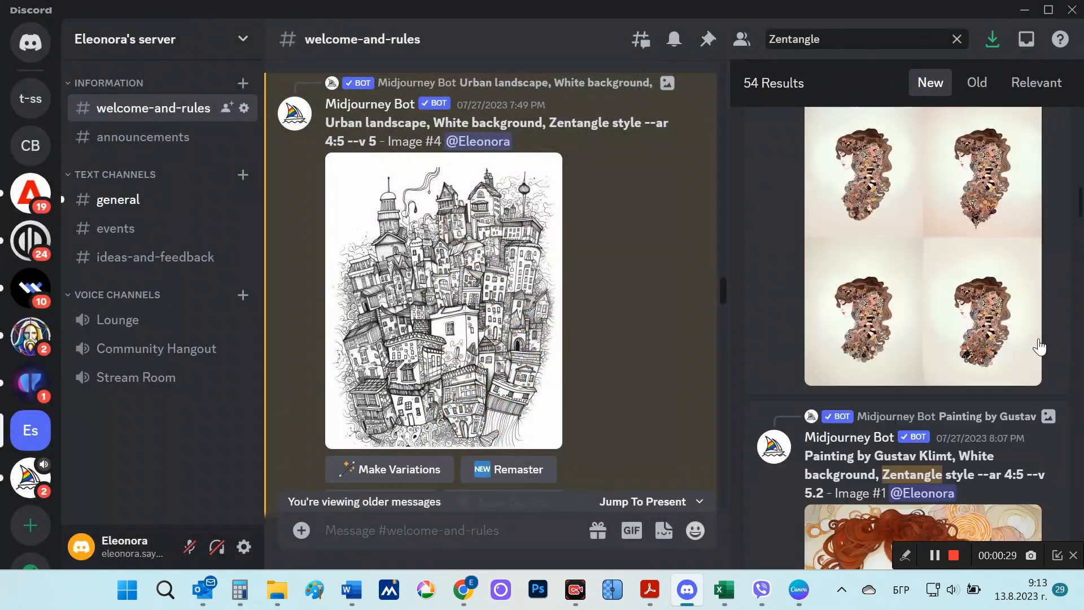
scroll(1036, 344, "down", 10)
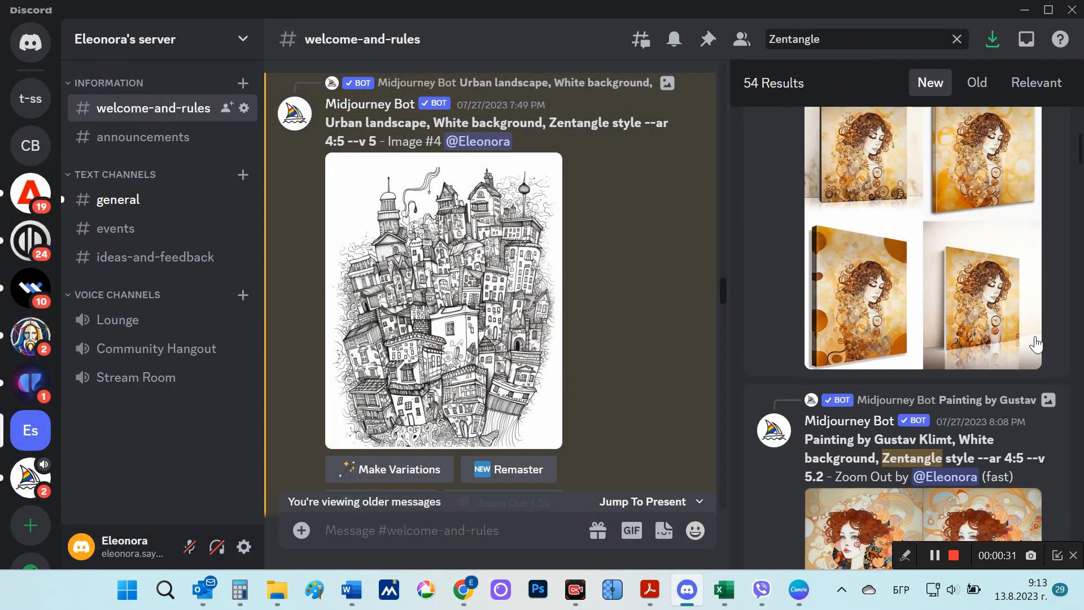
scroll(1036, 344, "up", 6)
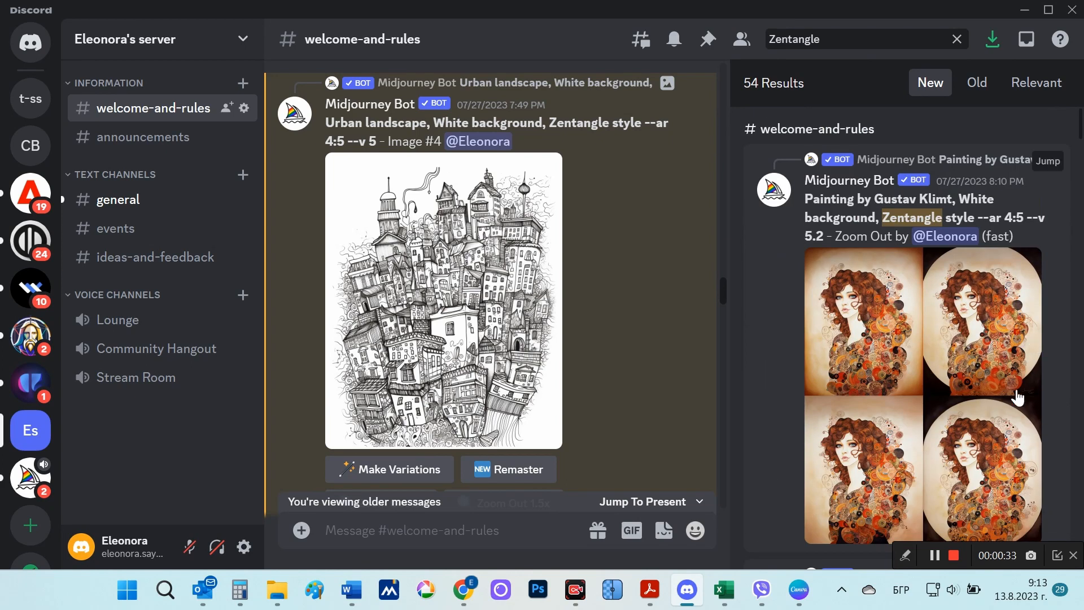
left_click(954, 555)
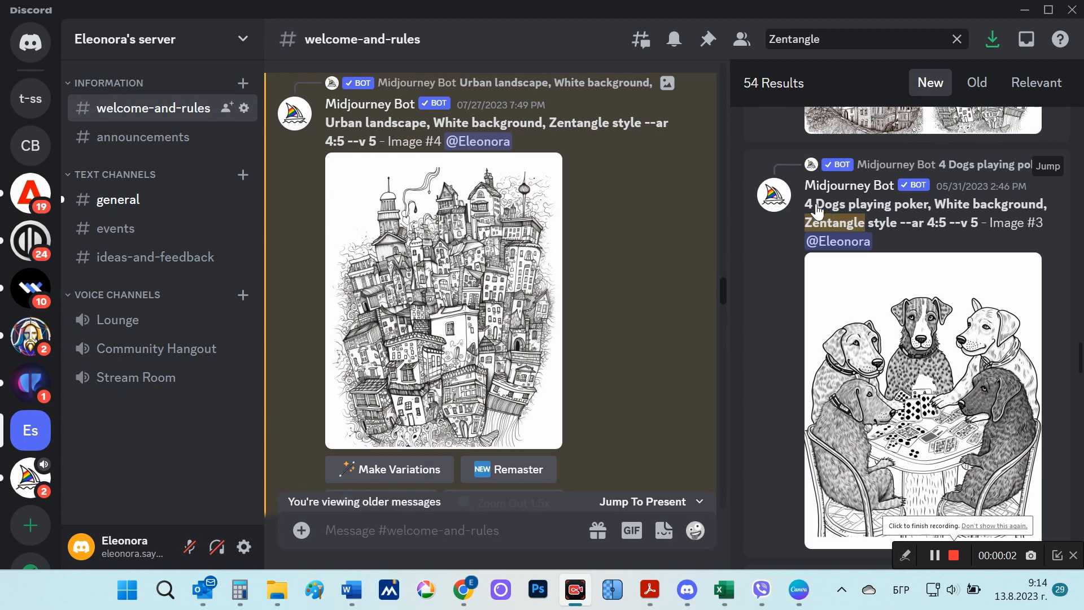
Step: Highlight the "4 Dogs playing poker, White background, Zentangle style" prompt and view its Image #3 enlarged
left_click_drag(813, 205, 891, 223)
left_click(940, 377)
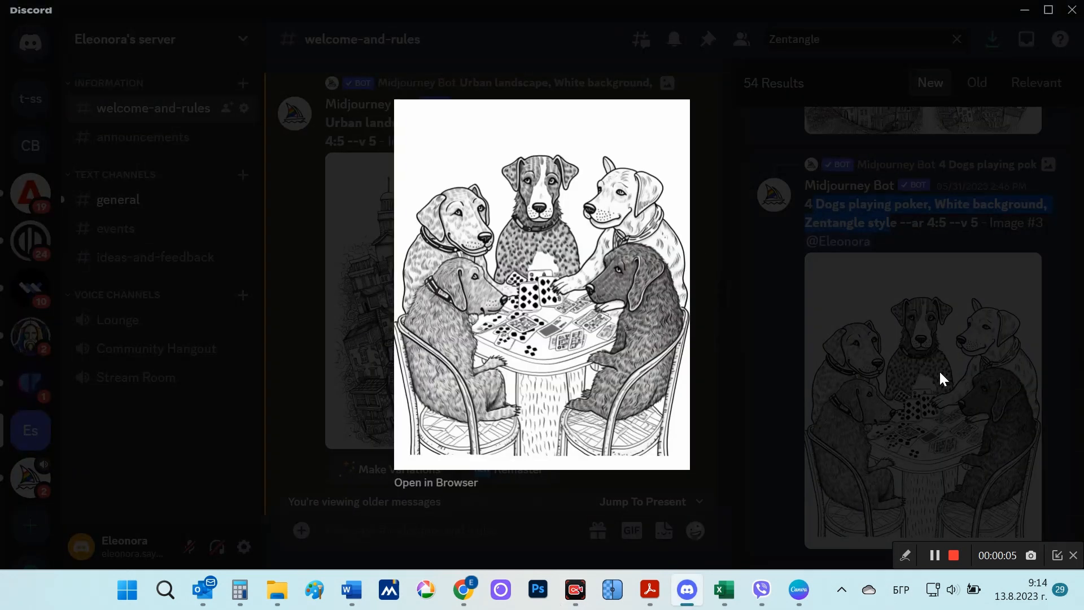
left_click(738, 390)
Step: Find the "Cats drinking tea, White background, Zentangle style" result and view its Image #4 enlarged
scroll(998, 368, "down", 5)
scroll(998, 369, "down", 8)
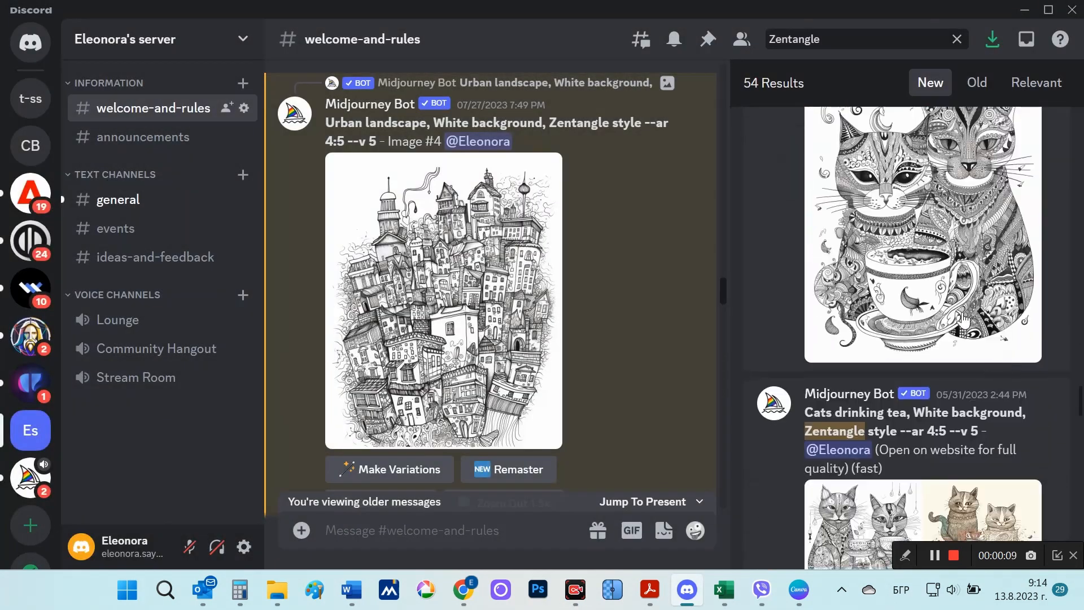
left_click(897, 349)
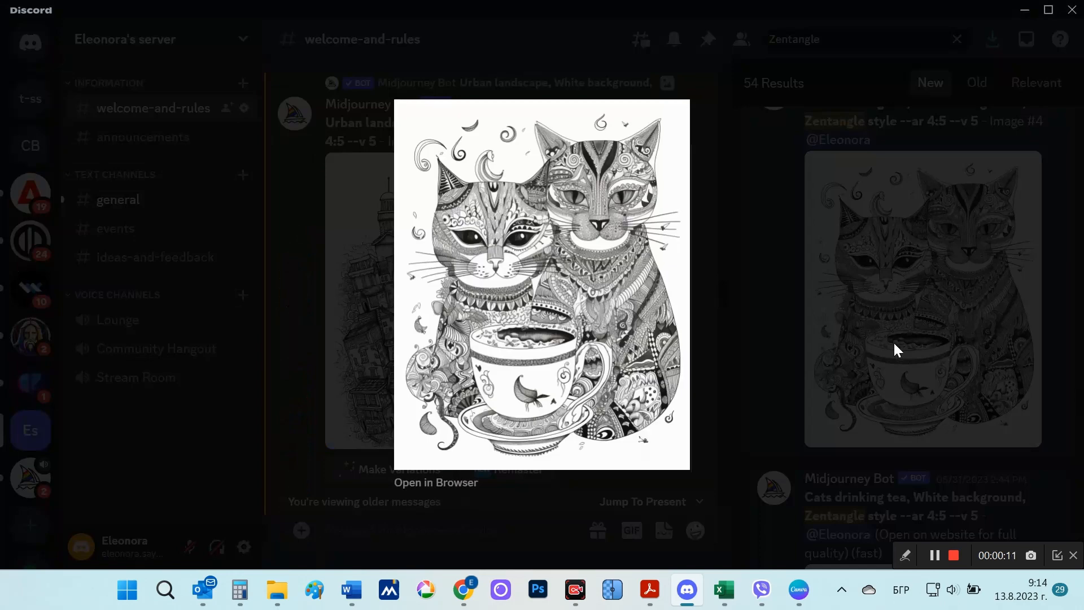
left_click(931, 350)
Step: Find the "Seascape, White background, Zentangle style" result and view its Image #2 enlarged
scroll(951, 373, "up", 8)
scroll(950, 374, "down", 10)
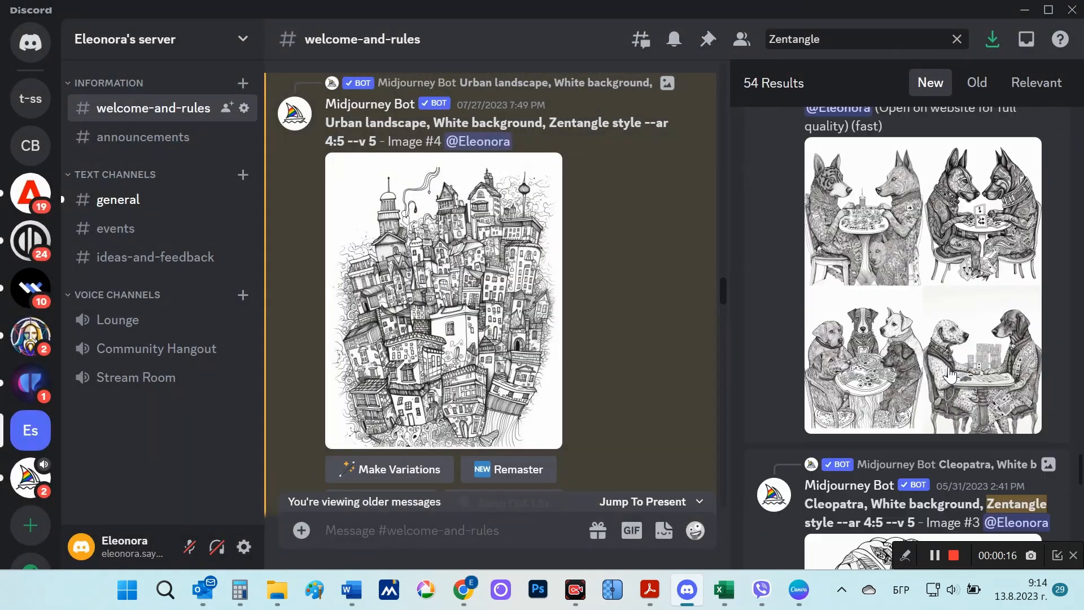
left_click(949, 370)
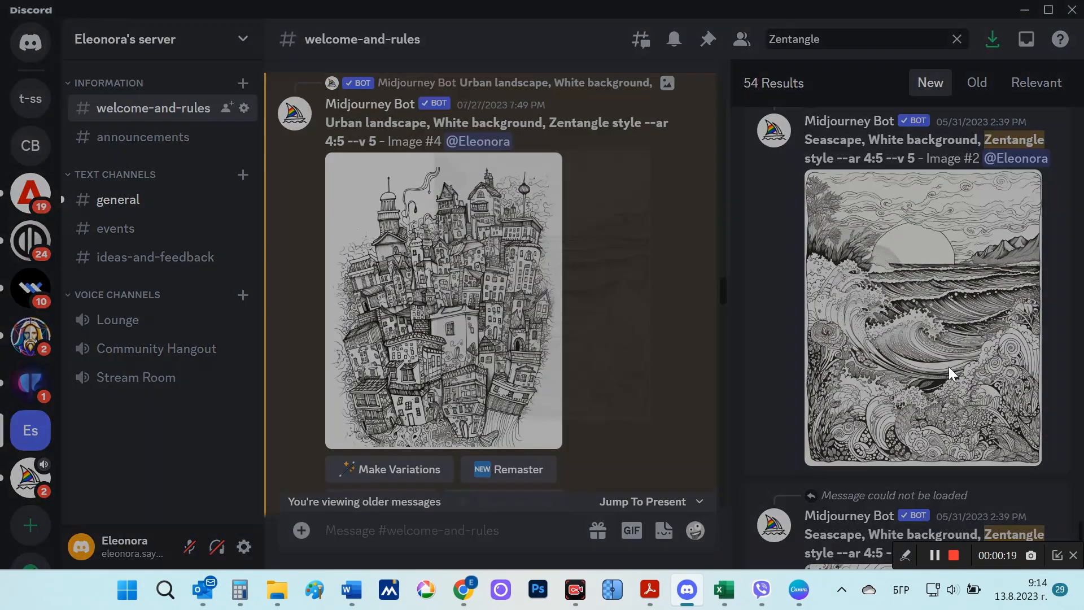
left_click(751, 343)
scroll(972, 414, "down", 5)
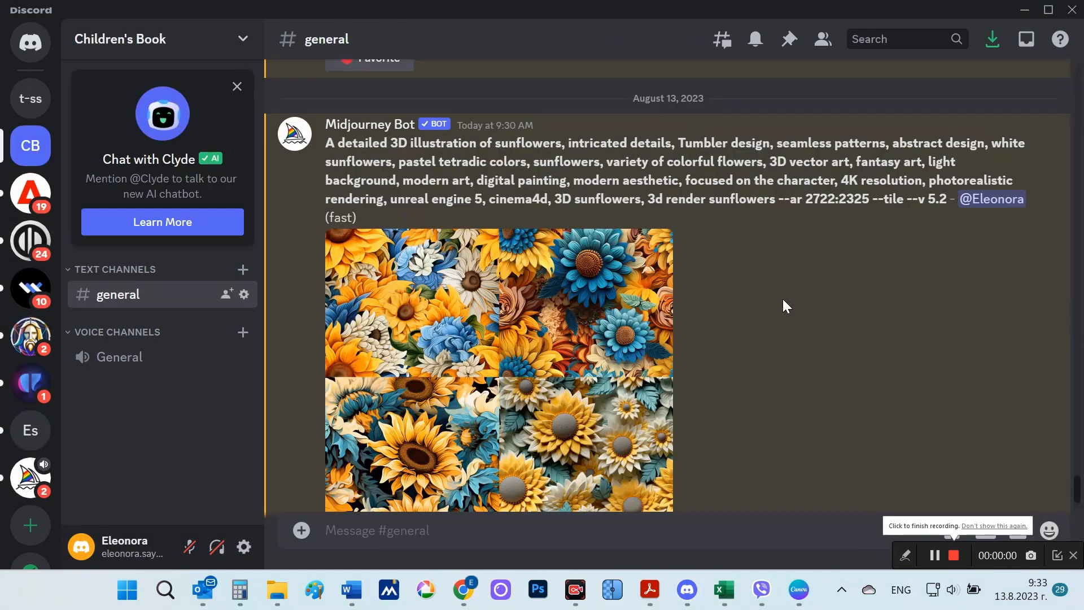
Step: Highlight "seamless patterns", "3D vector art" and "3d render sunflowers" in the 3D sunflowers prompt and view its image grid enlarged
left_click_drag(327, 142, 900, 152)
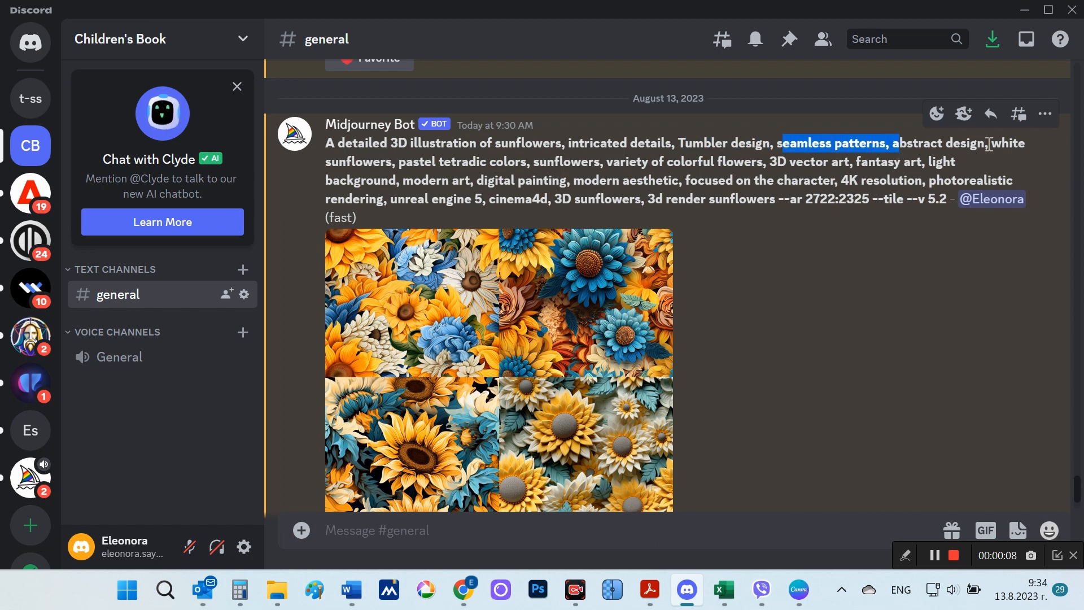
left_click_drag(772, 162, 851, 165)
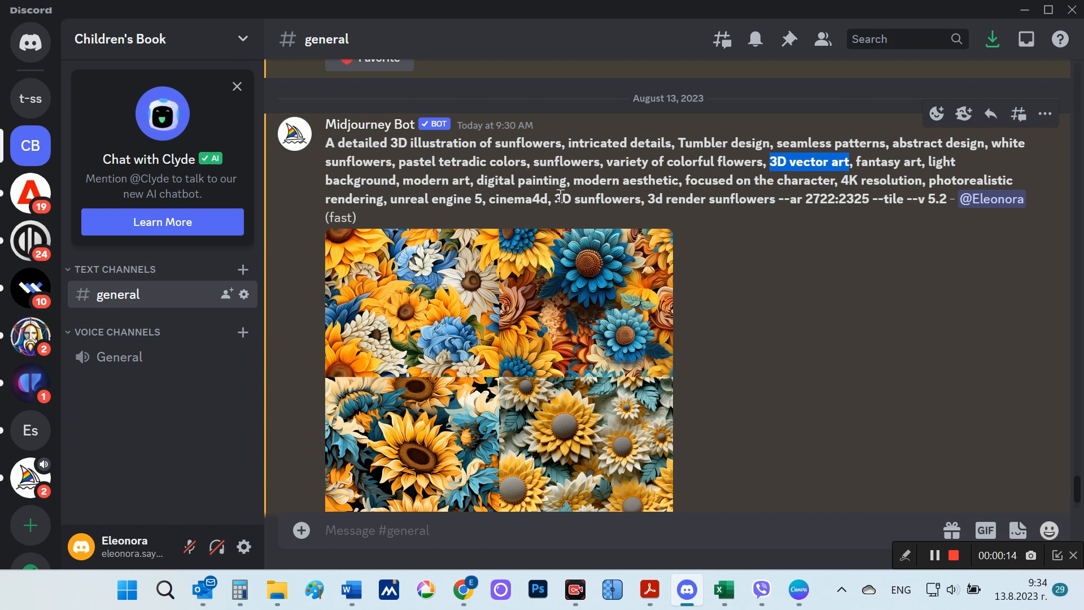
left_click_drag(648, 197, 765, 202)
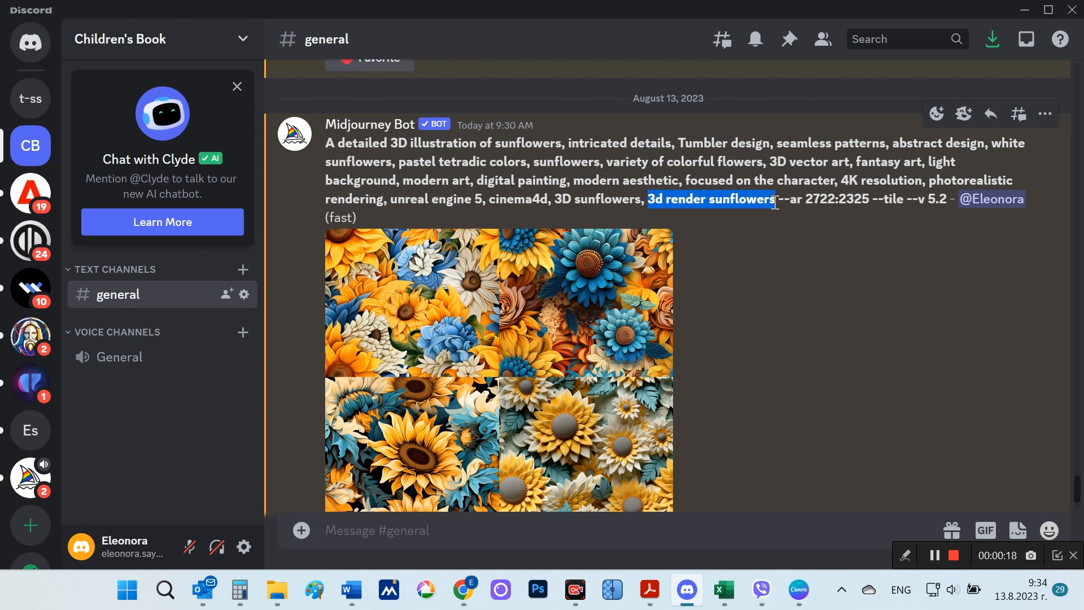
left_click(492, 368)
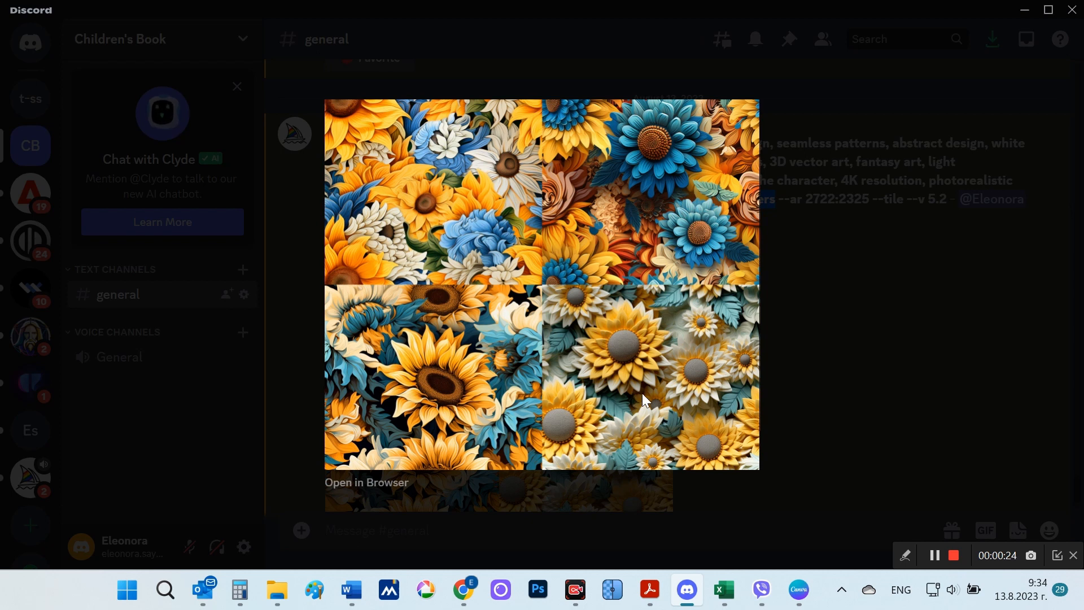
left_click(829, 353)
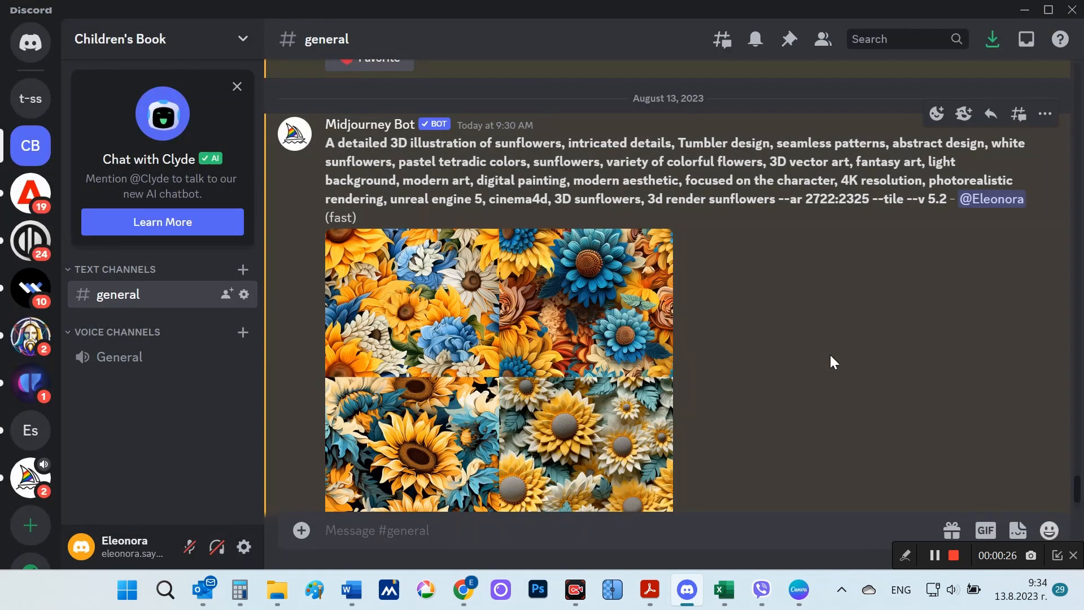
Step: Upscale images 2, 3 and 4 of the 3D sunflowers grid
scroll(737, 335, "down", 3)
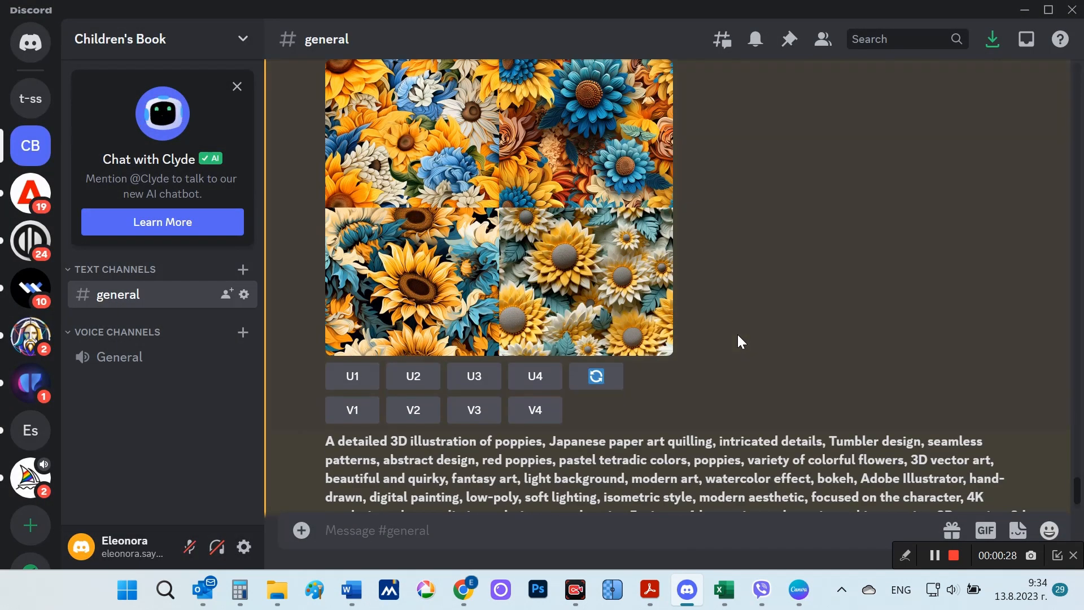
left_click(414, 382)
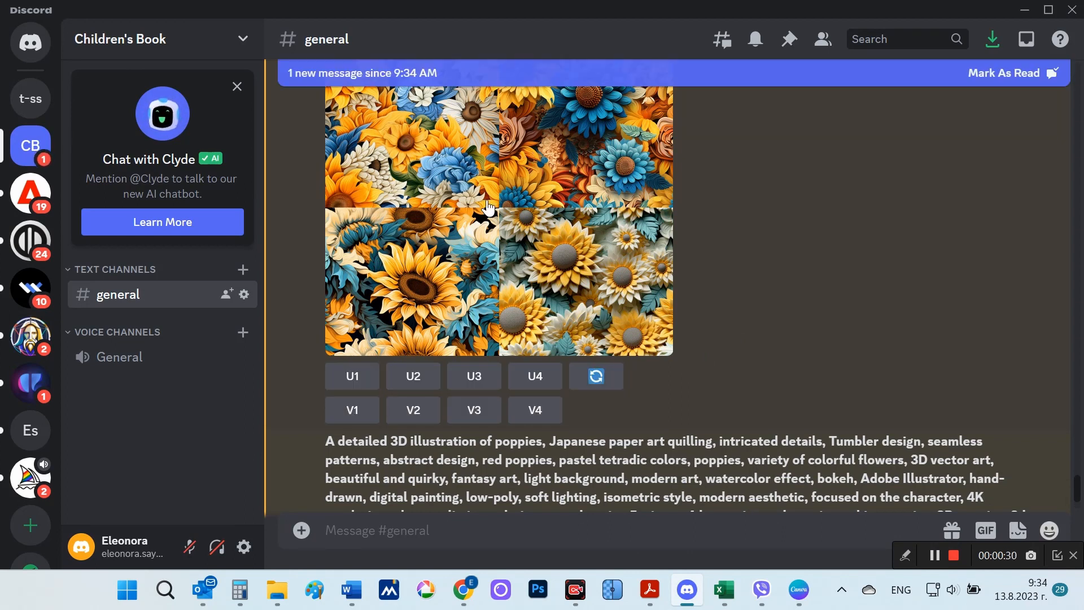
left_click(533, 381)
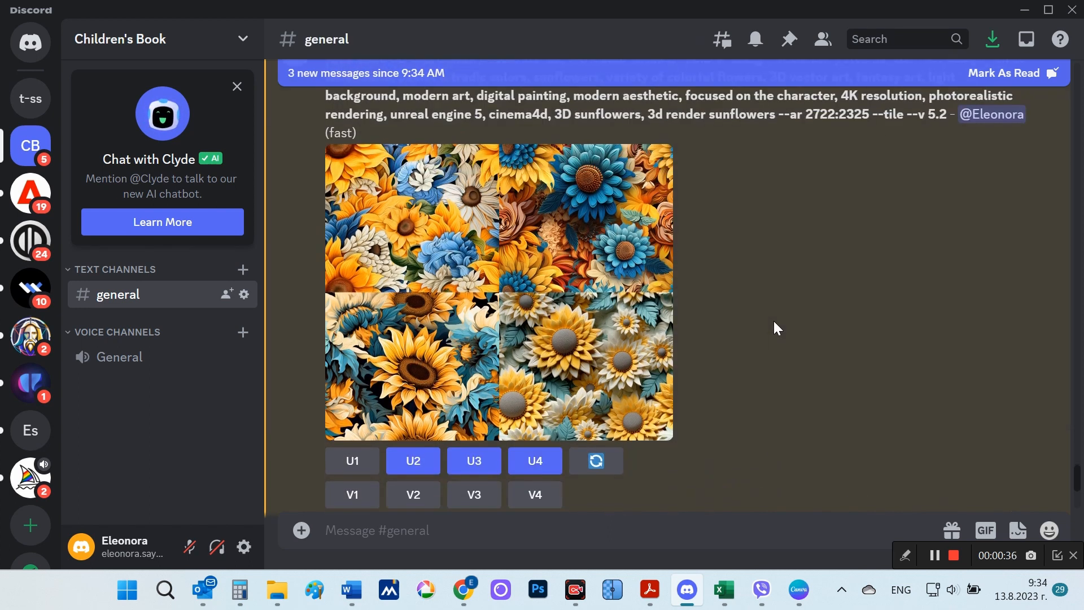
Step: Highlight "A detailed 3D illustration of poppies" and "Japanese paper art quilling" in the poppies prompt and view its image grid enlarged
scroll(774, 327, "down", 5)
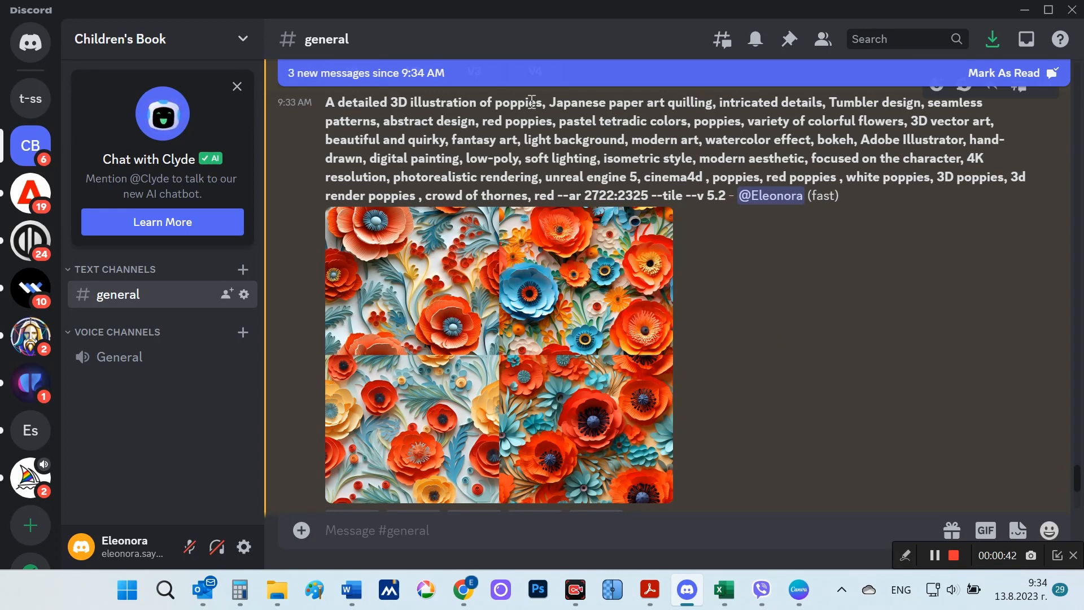
left_click_drag(544, 103, 325, 103)
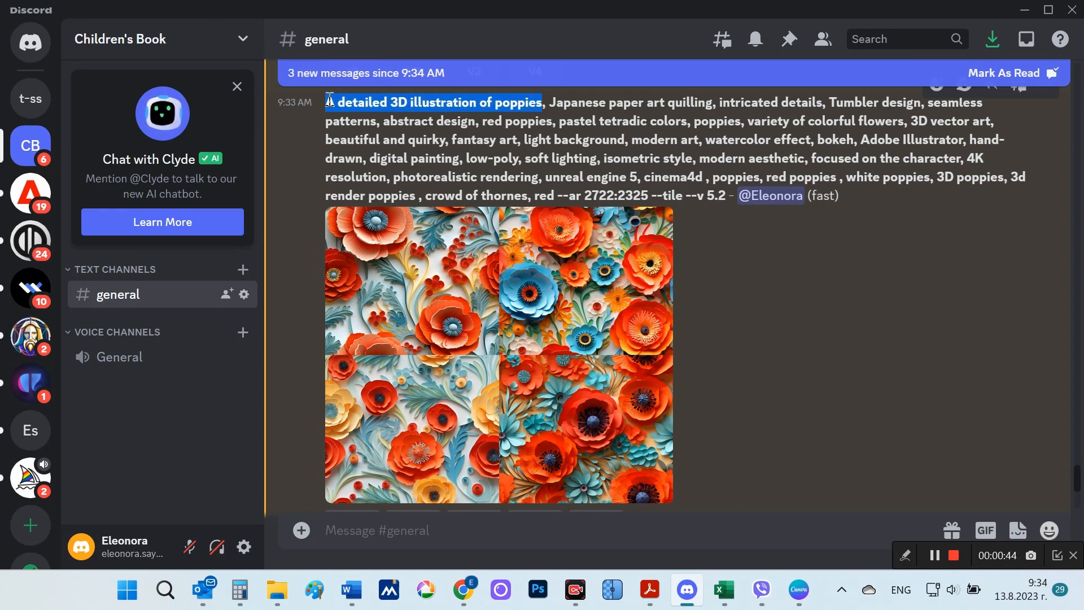
left_click_drag(549, 103, 714, 106)
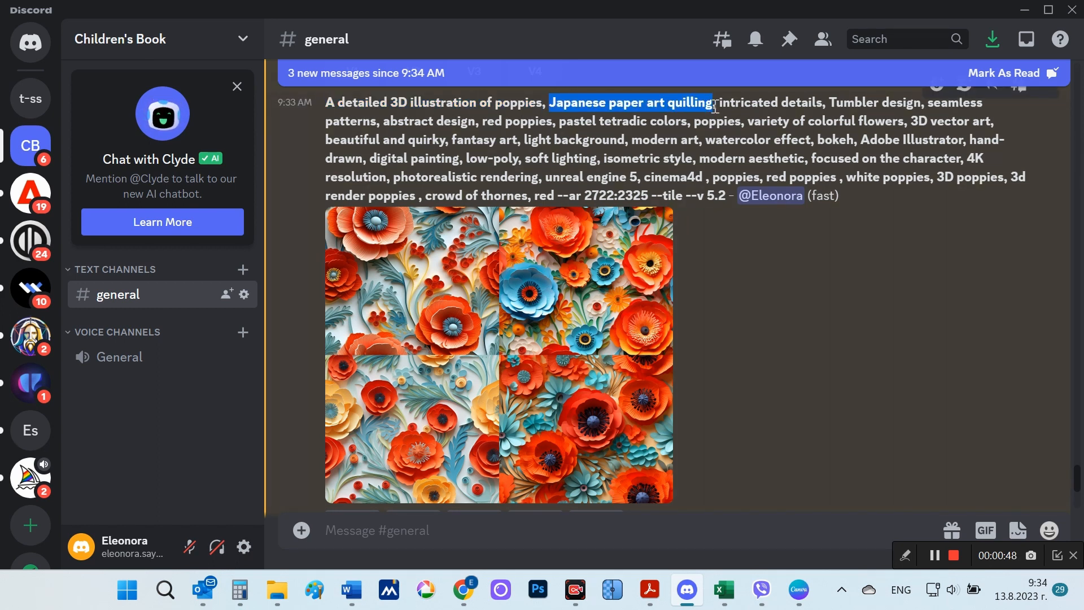
left_click(503, 307)
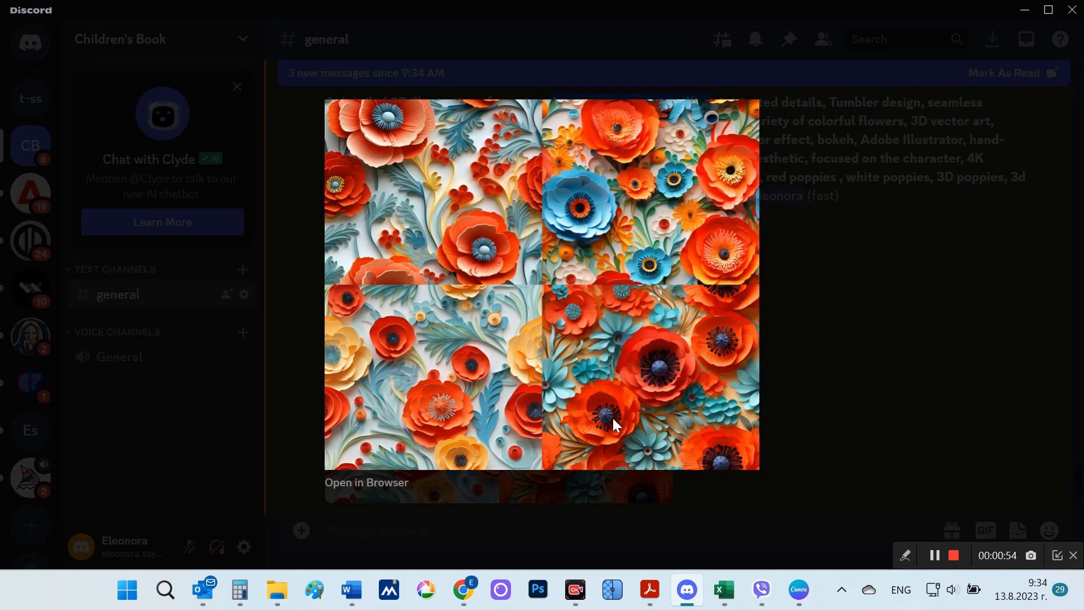
left_click(801, 405)
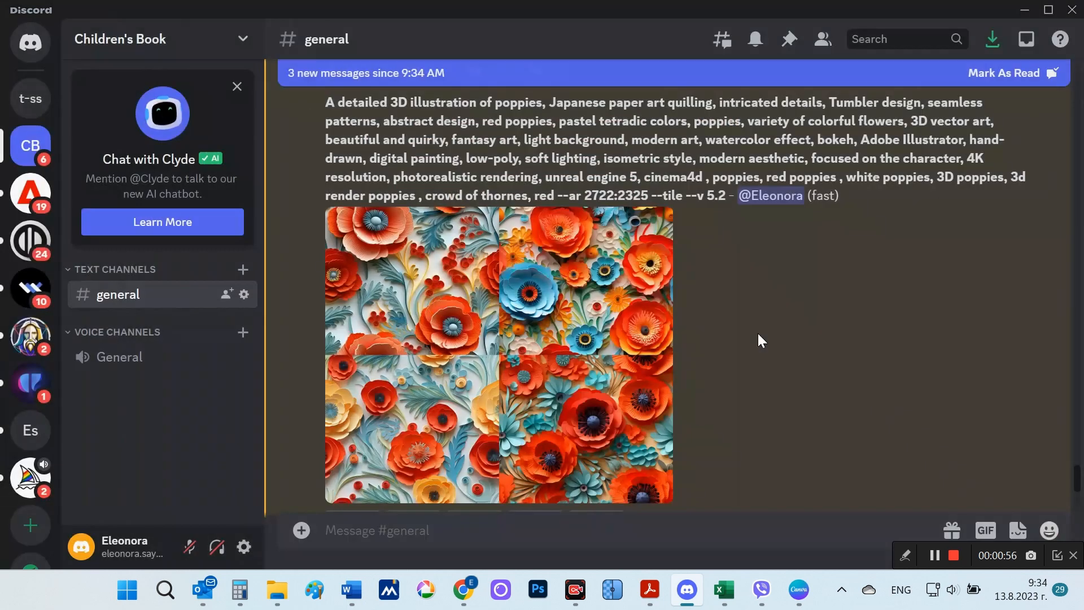
Step: Upscale all four images of the 3D poppies grid
scroll(748, 334, "down", 3)
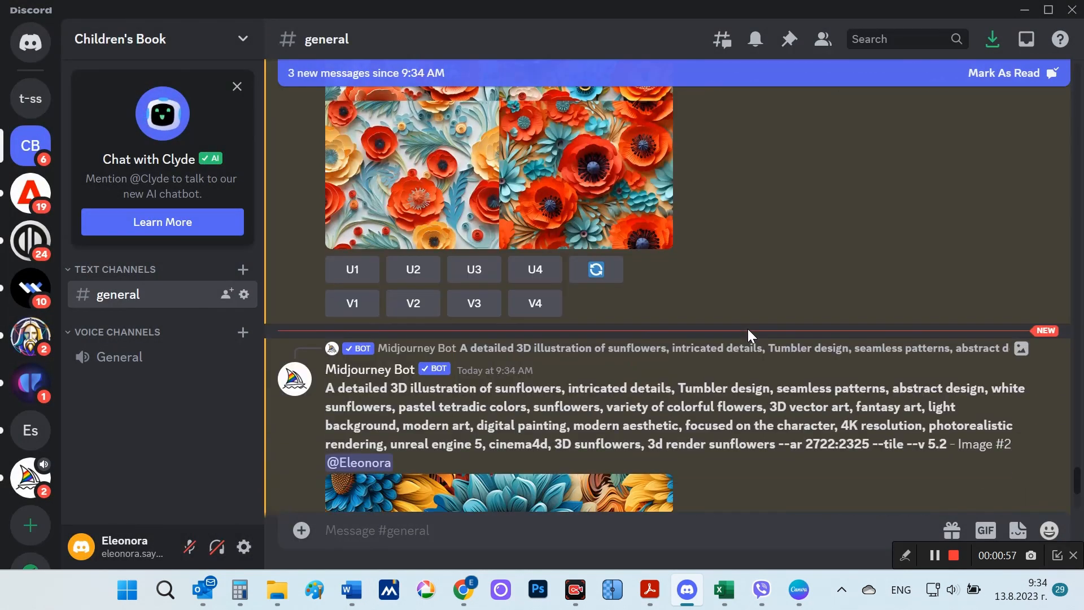
left_click(356, 270)
left_click(412, 275)
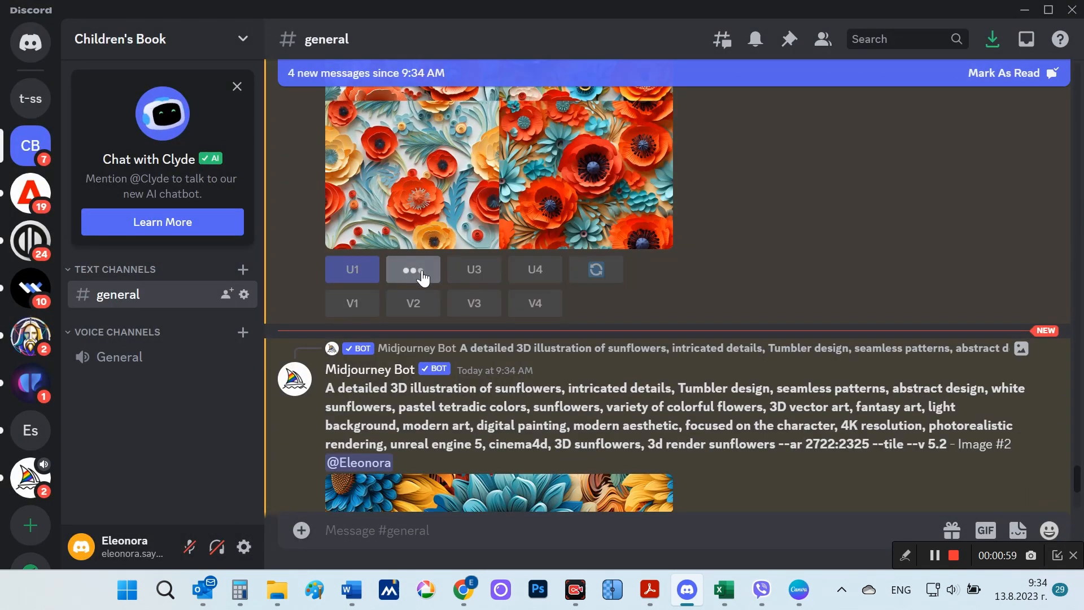
left_click(475, 276)
left_click(535, 272)
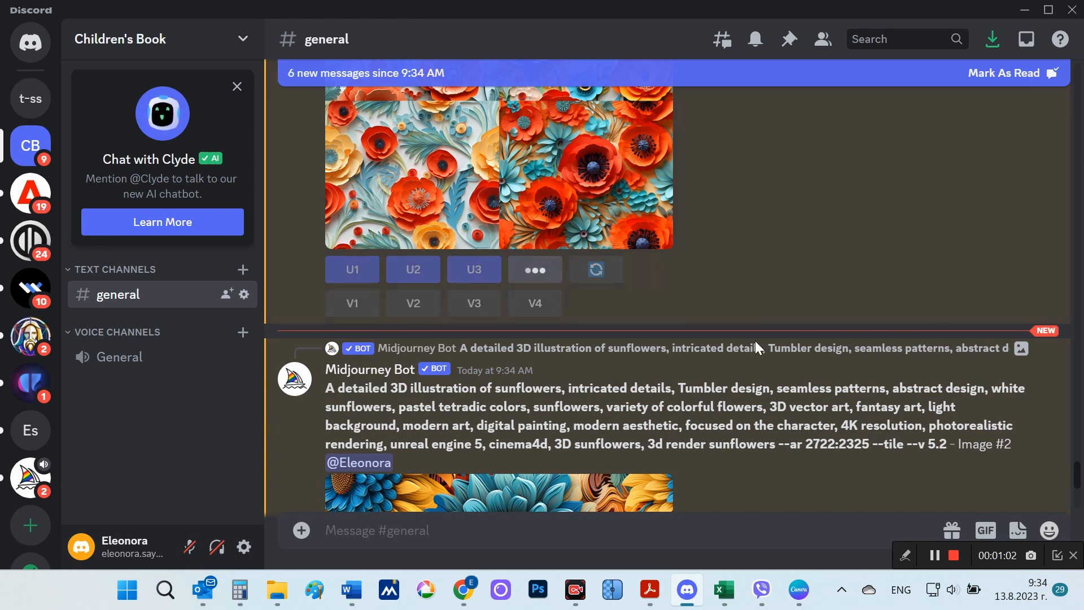
Step: View the upscaled sunflowers Image #2 enlarged and bring up the upscaled Image #3 in the channel
scroll(774, 360, "down", 3)
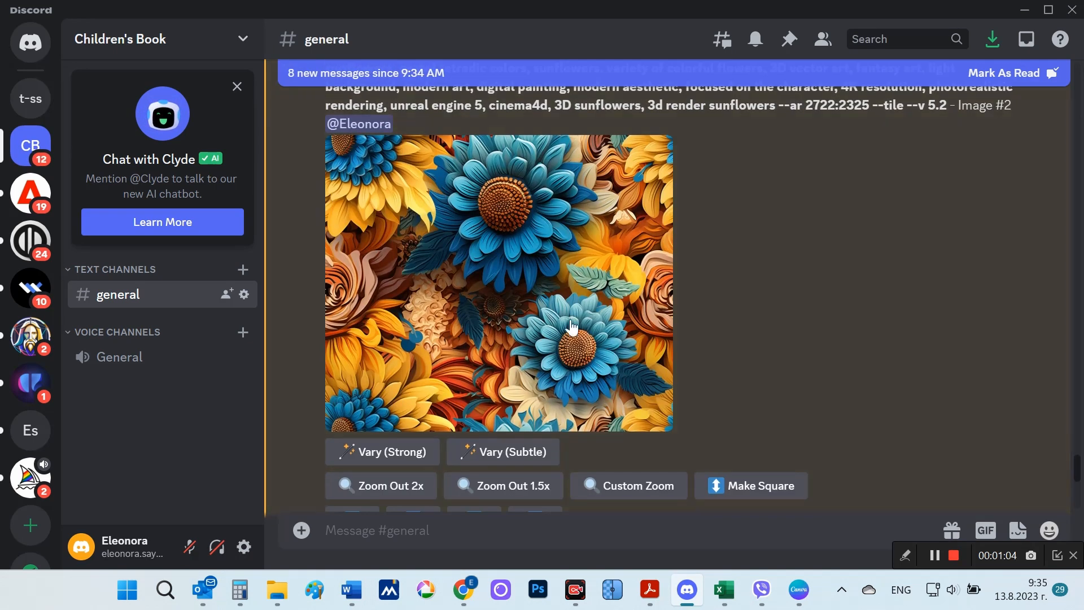
left_click(566, 318)
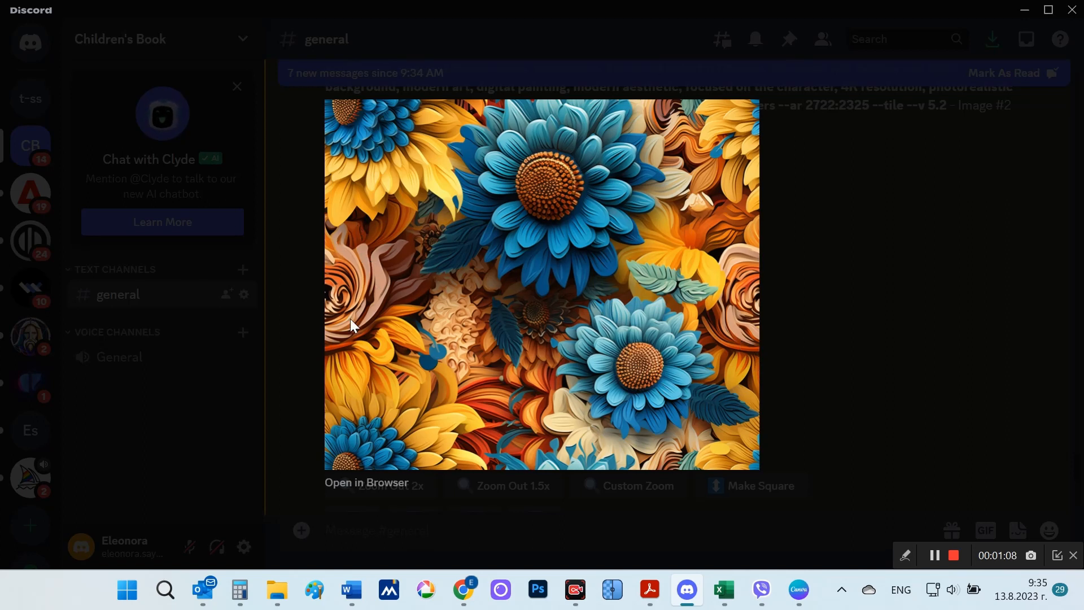
left_click(811, 346)
scroll(812, 353, "down", 5)
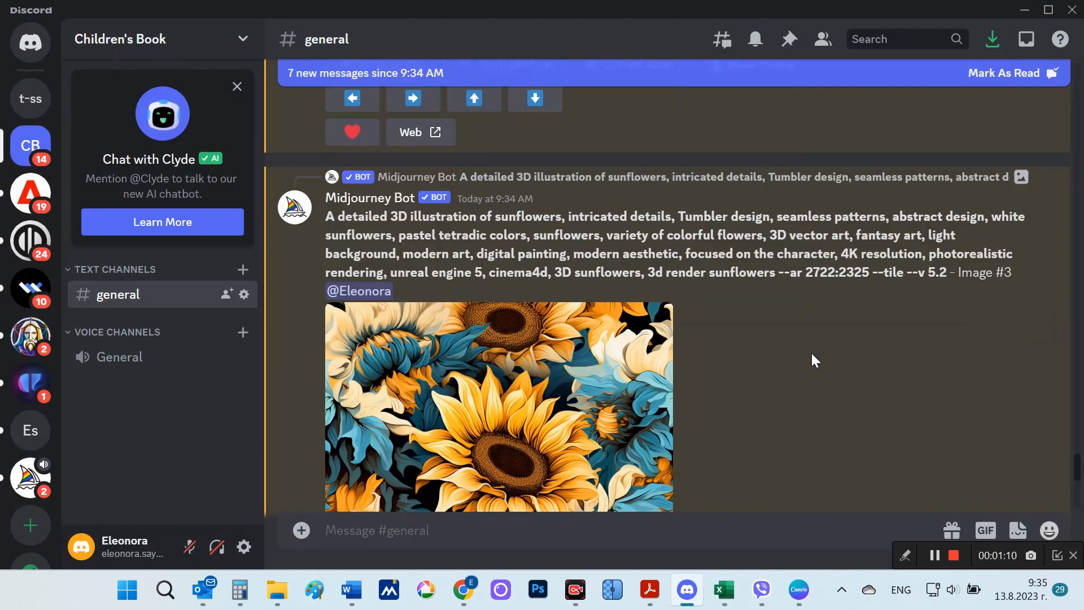
scroll(811, 353, "down", 2)
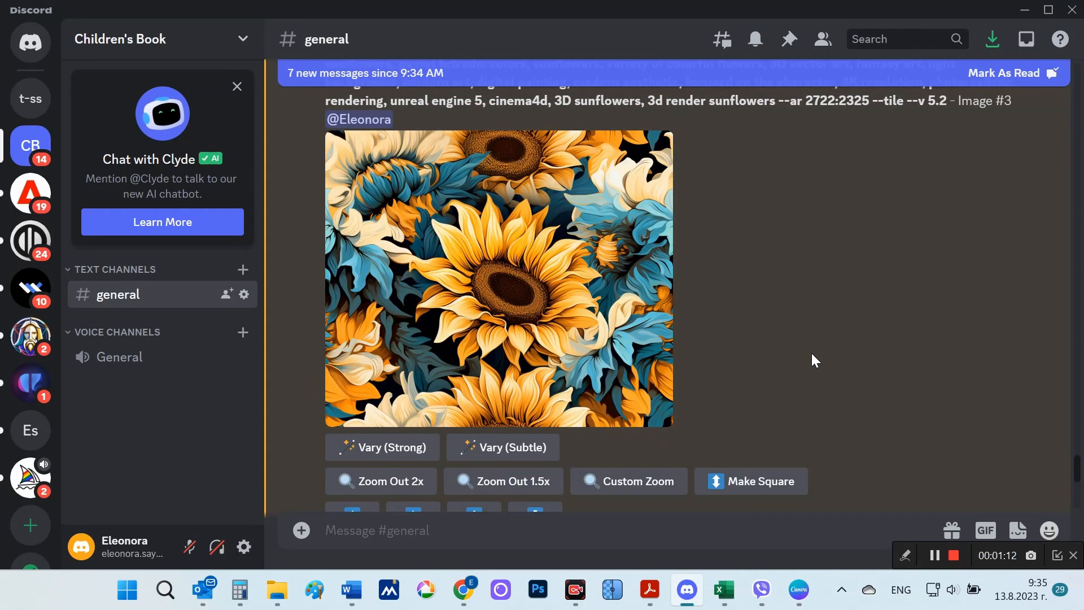
Step: View the upscaled sunflowers Image #4 enlarged
scroll(811, 354, "down", 5)
scroll(811, 353, "down", 5)
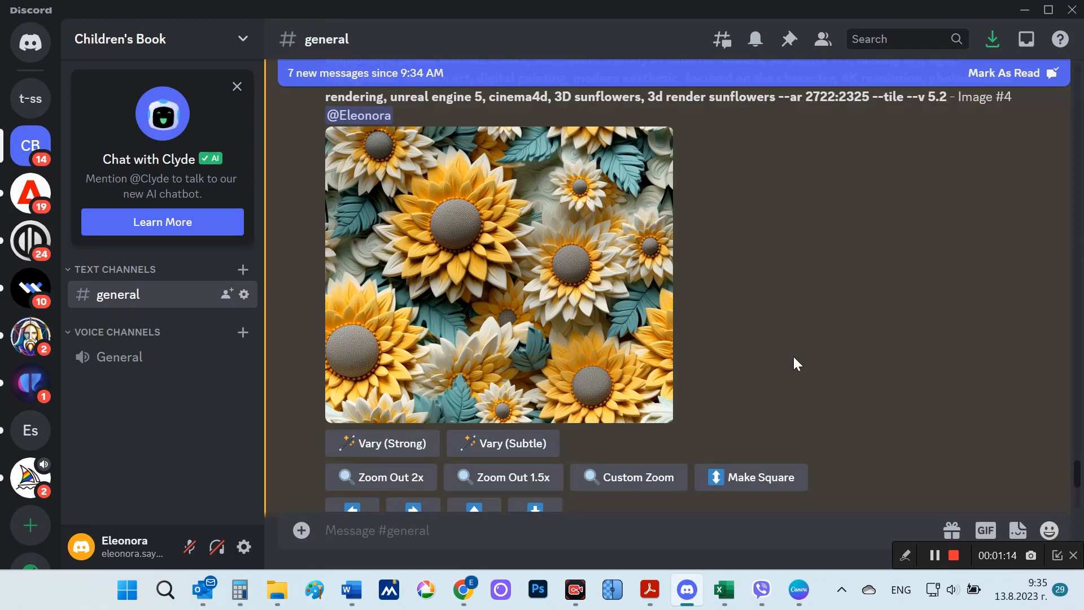
left_click(342, 315)
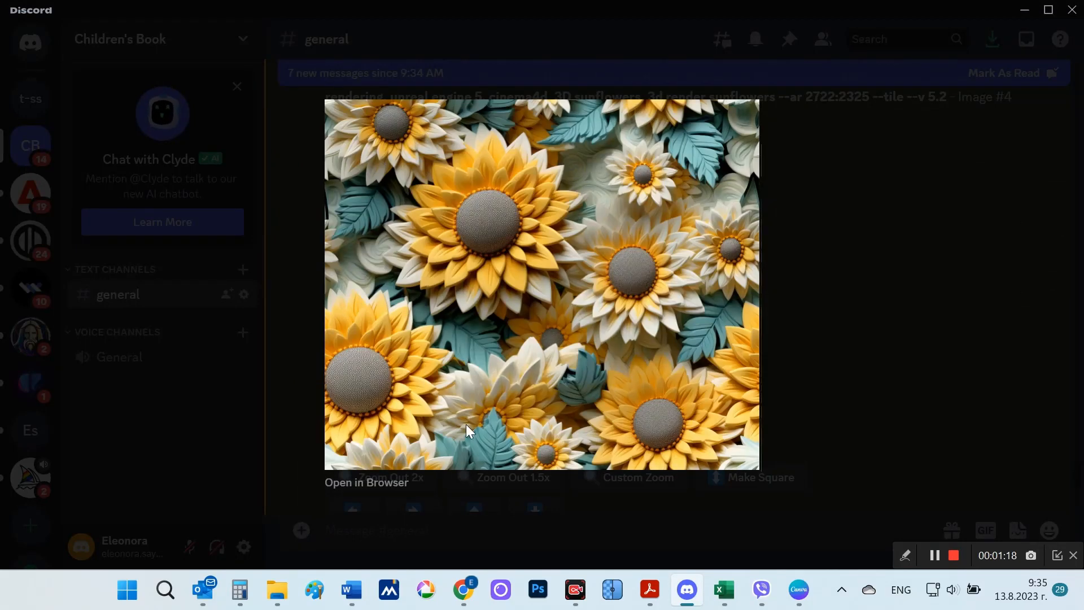
left_click(809, 370)
Step: View the upscaled poppies Image #1 and Image #3 enlarged, passing Image #2 in the channel
scroll(791, 366, "down", 10)
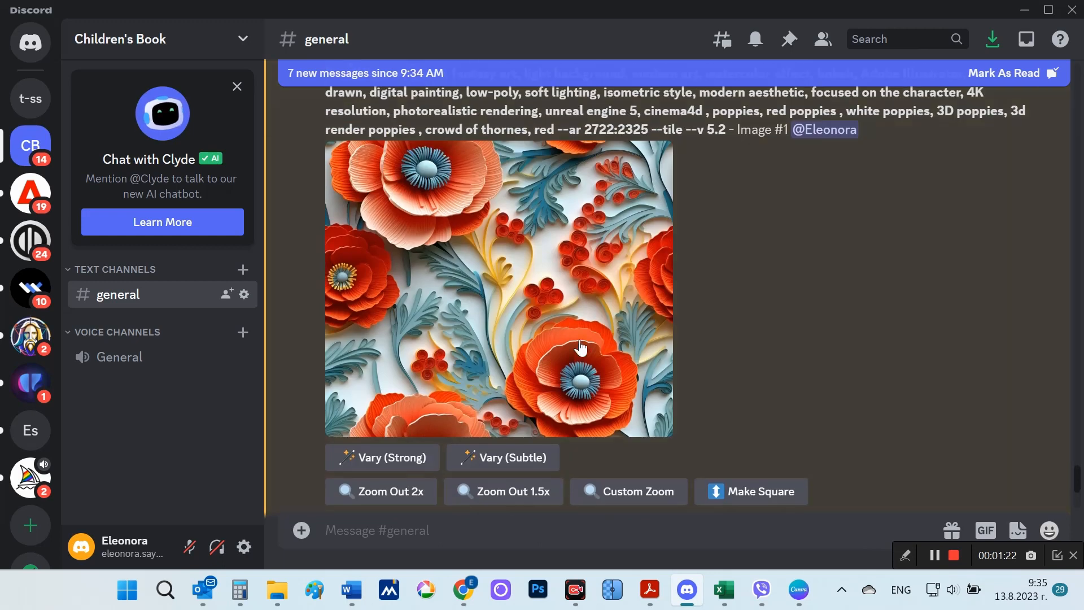
left_click(544, 320)
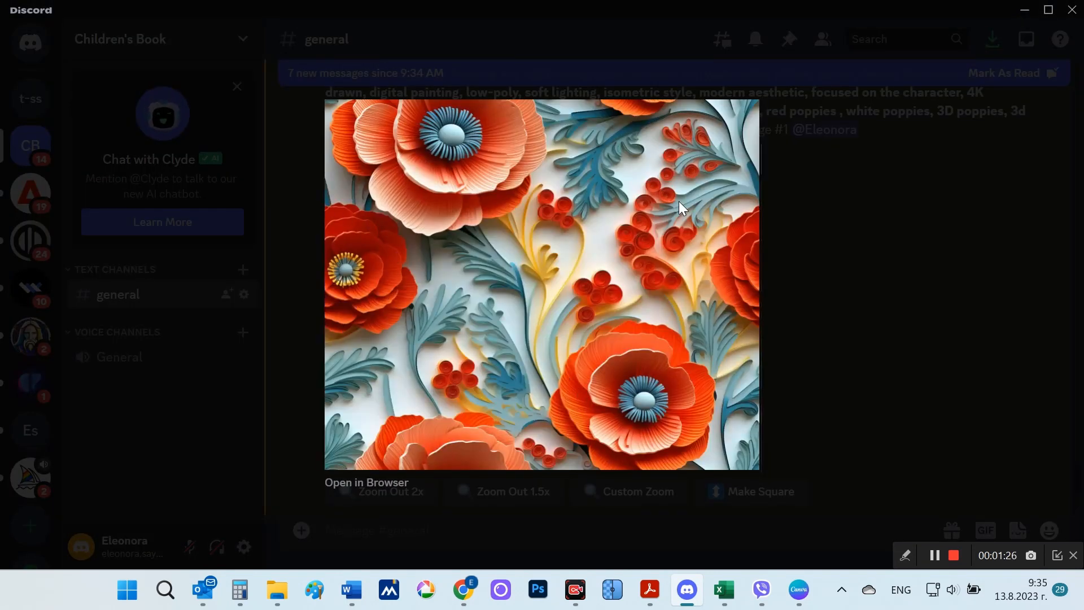
left_click(827, 358)
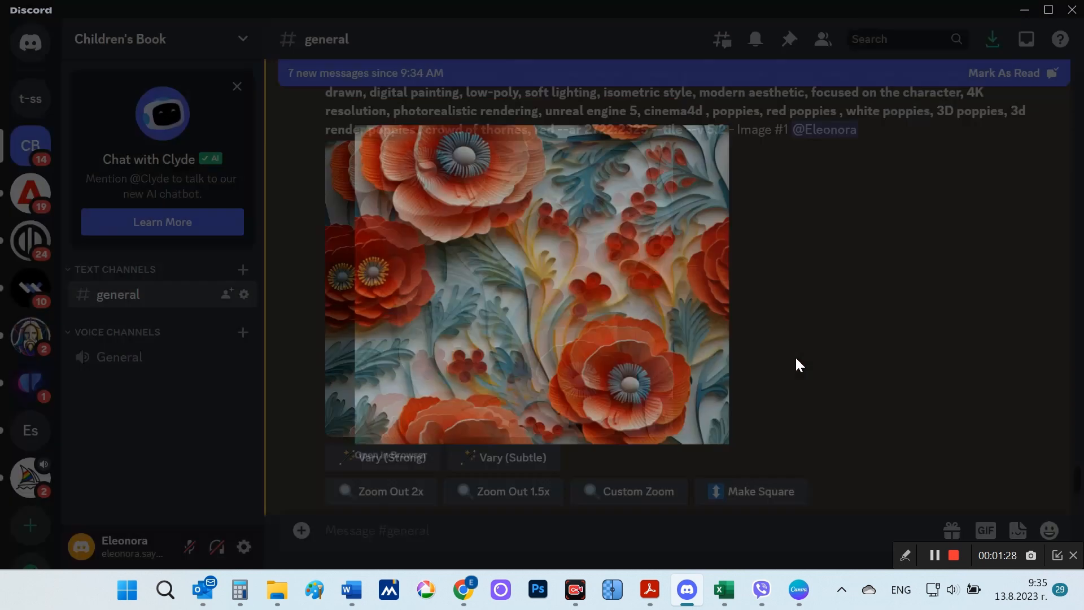
scroll(768, 358, "down", 10)
scroll(750, 352, "down", 8)
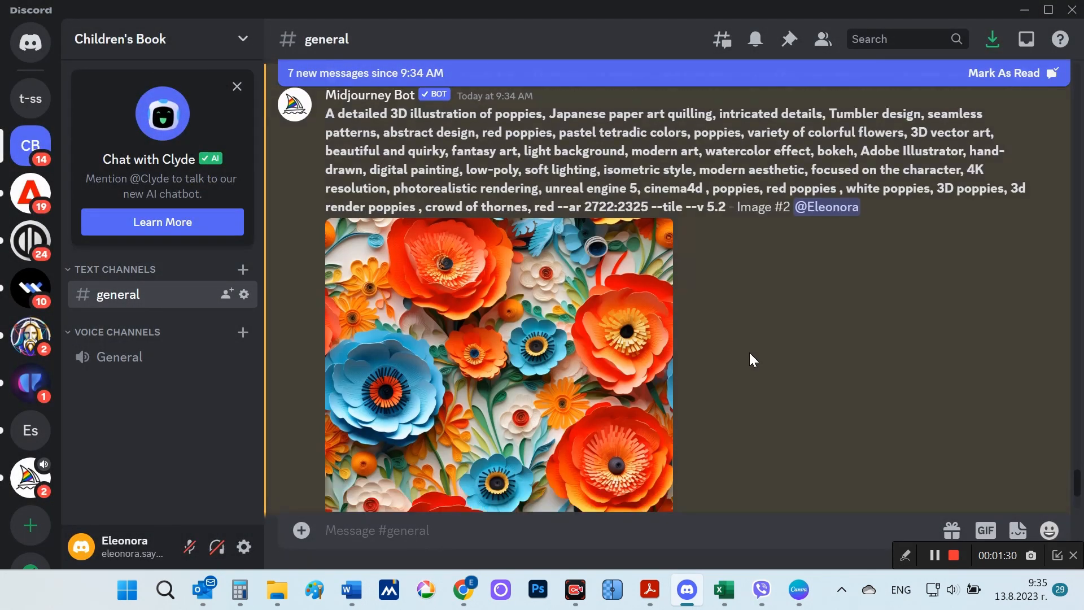
scroll(750, 352, "down", 4)
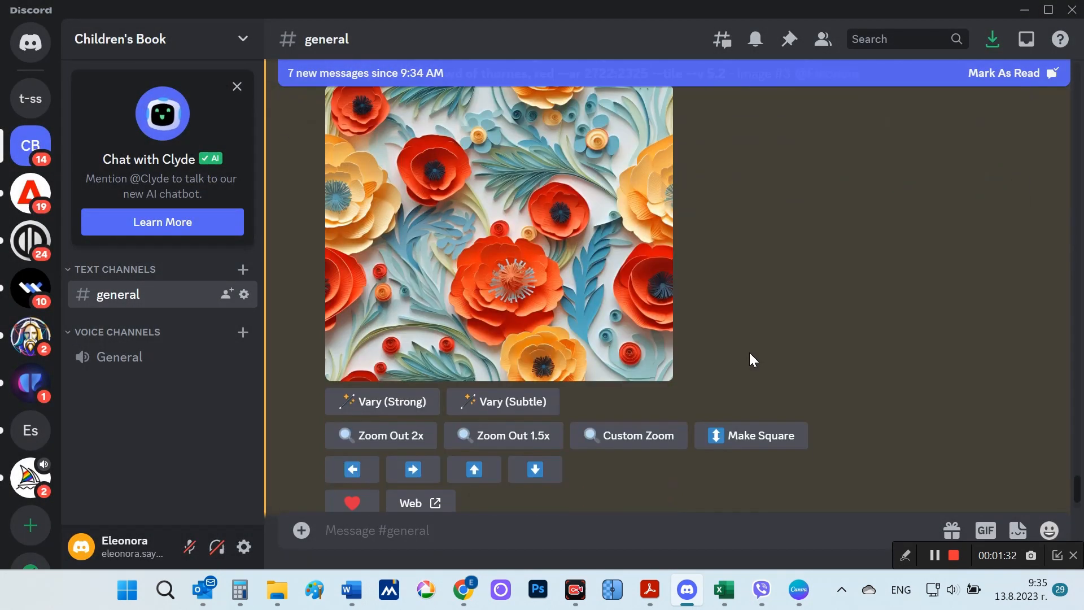
left_click(639, 285)
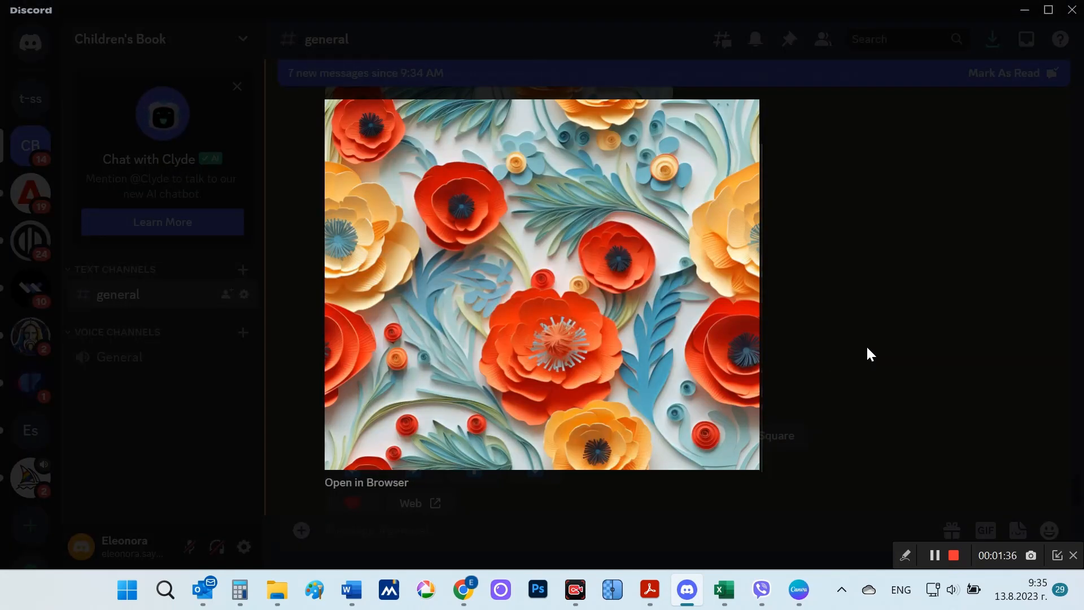
left_click(867, 348)
Step: View the upscaled poppies Image #4 enlarged and return to the end of the channel
scroll(872, 413, "down", 6)
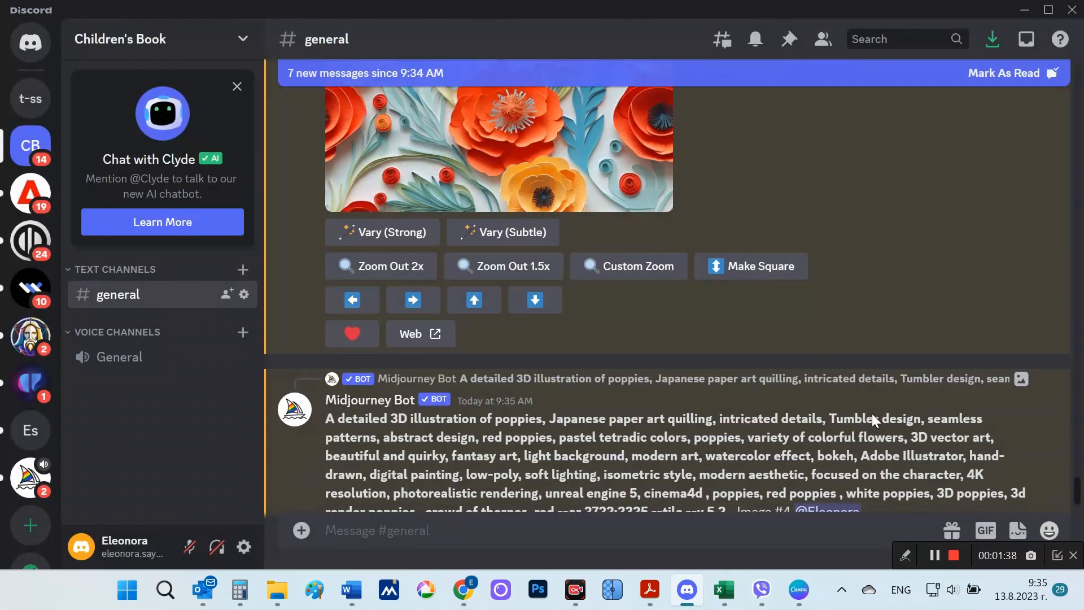
left_click(617, 367)
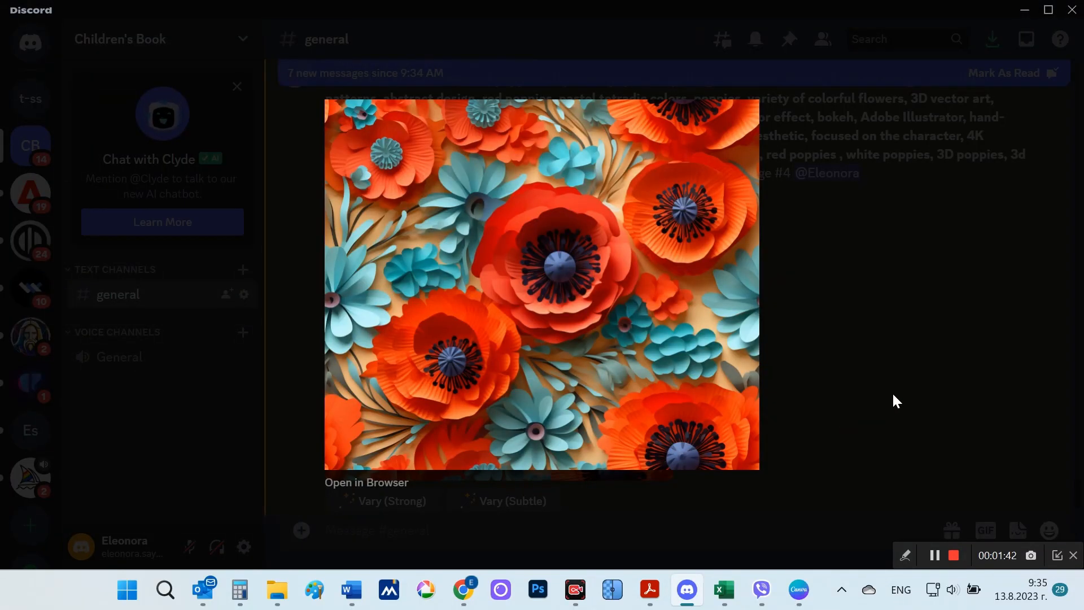
left_click(893, 395)
scroll(893, 394, "down", 4)
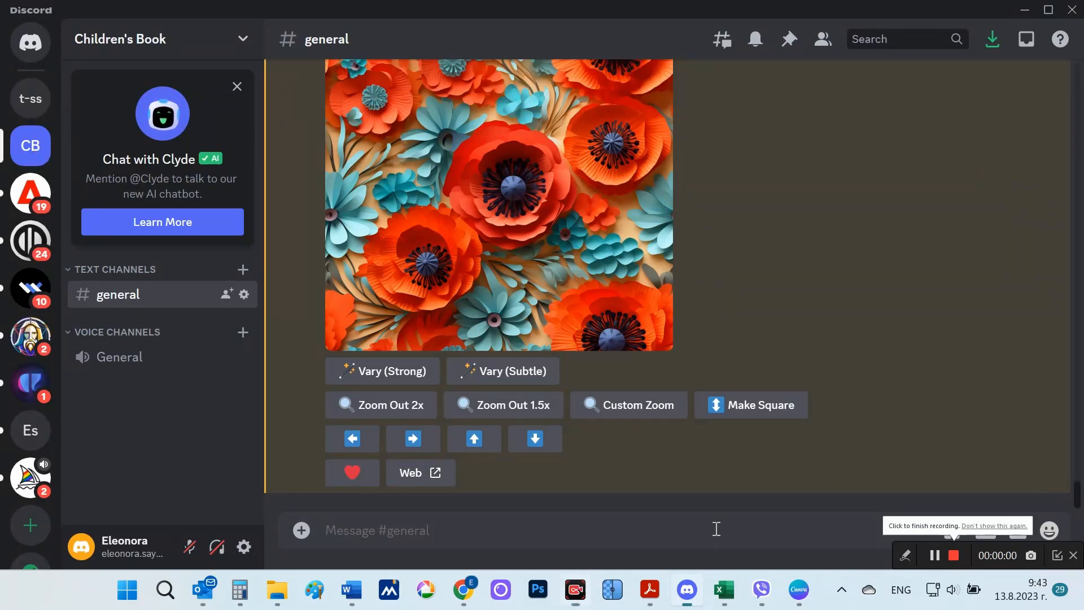
Step: Fill an /imagine prompt with the copied "Little puppy dog character, multiple poses and expressions, Small Jack Russell breed puppy" text ending in "--ar 16:9"
type("/")
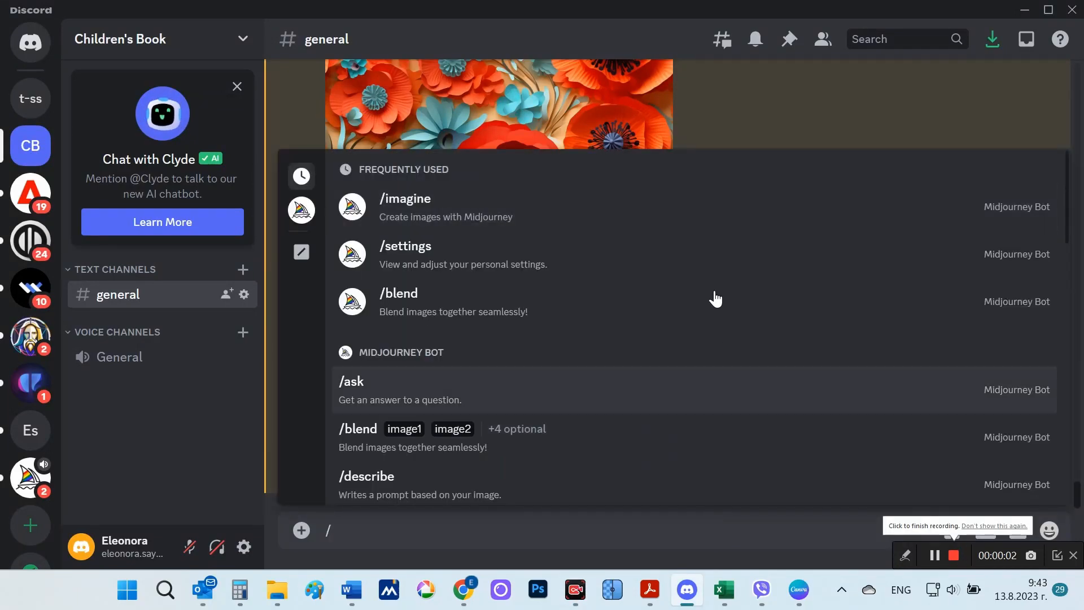
left_click(654, 218)
type("Little puppy dog character, multiple poses and expressions, Small Jack Russell breed puppy, white puppy with black spots, children book illustration style, cute, Pixar style, full color, flat color – no outline --ar 16:9")
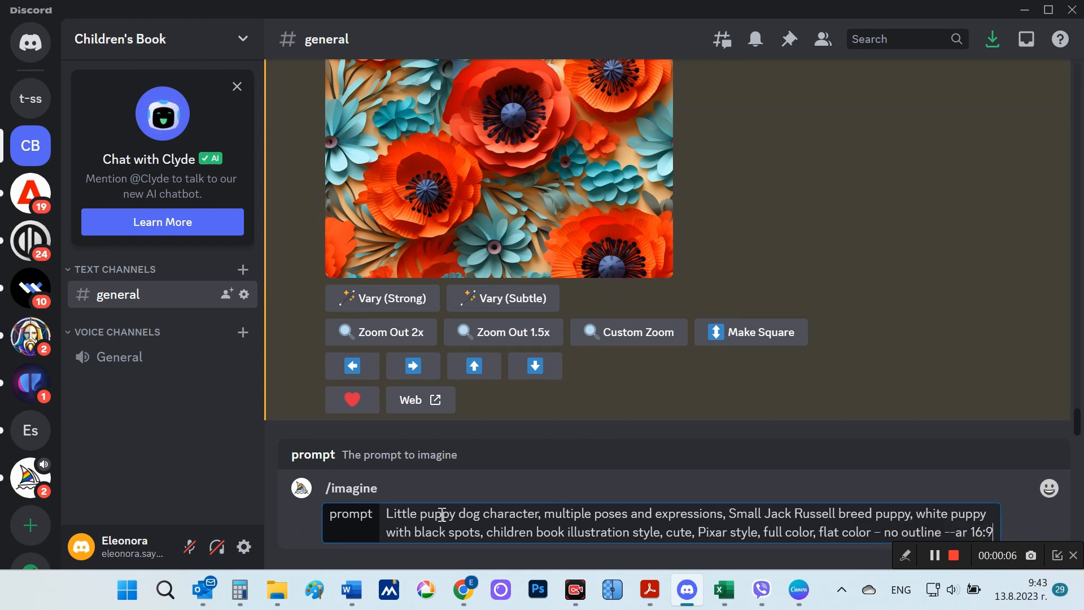
Step: Highlight "multiple poses and expressions" and "– no outline" in the puppy prompt and submit it
left_click_drag(438, 514, 717, 517)
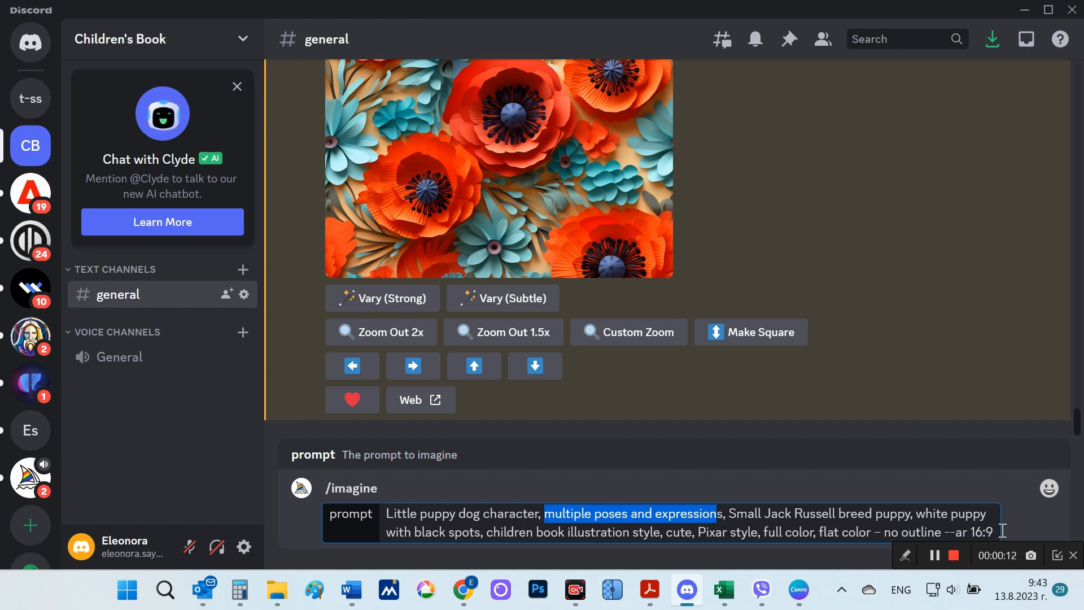
left_click_drag(876, 530, 938, 531)
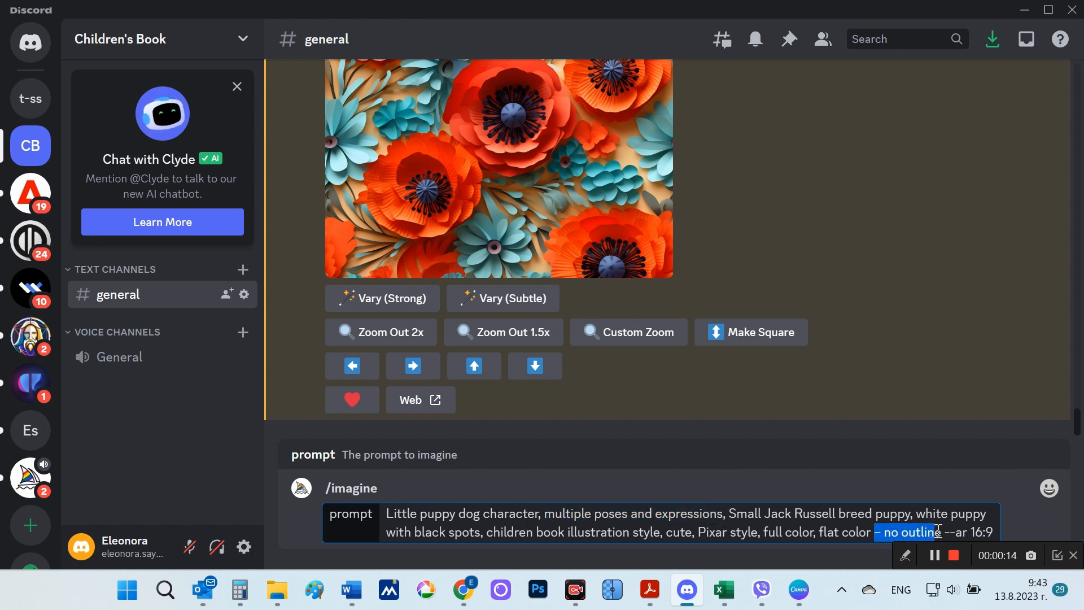
left_click(999, 530)
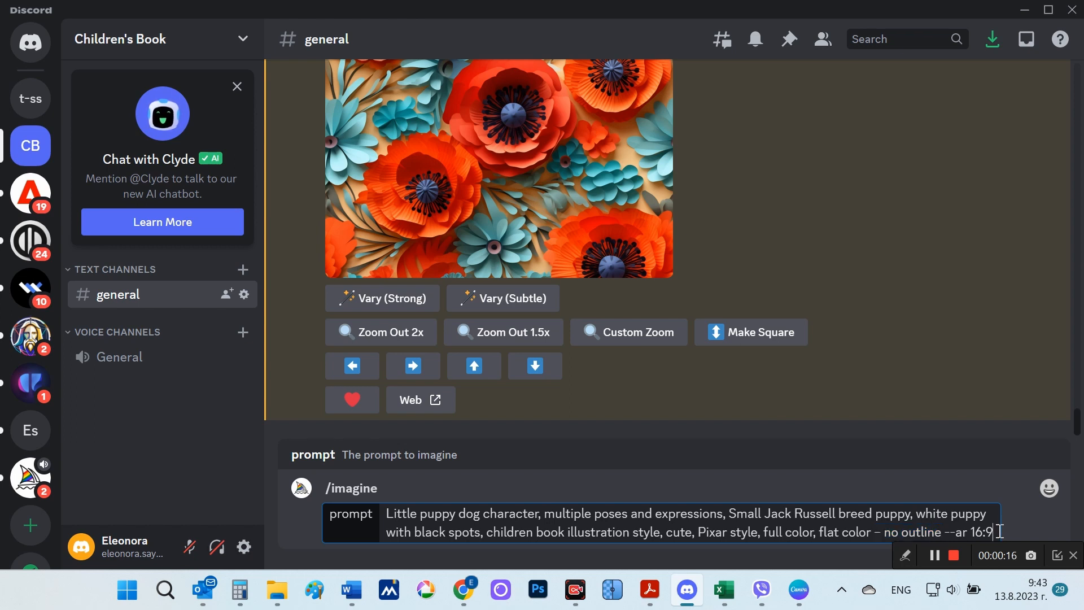
key("Return")
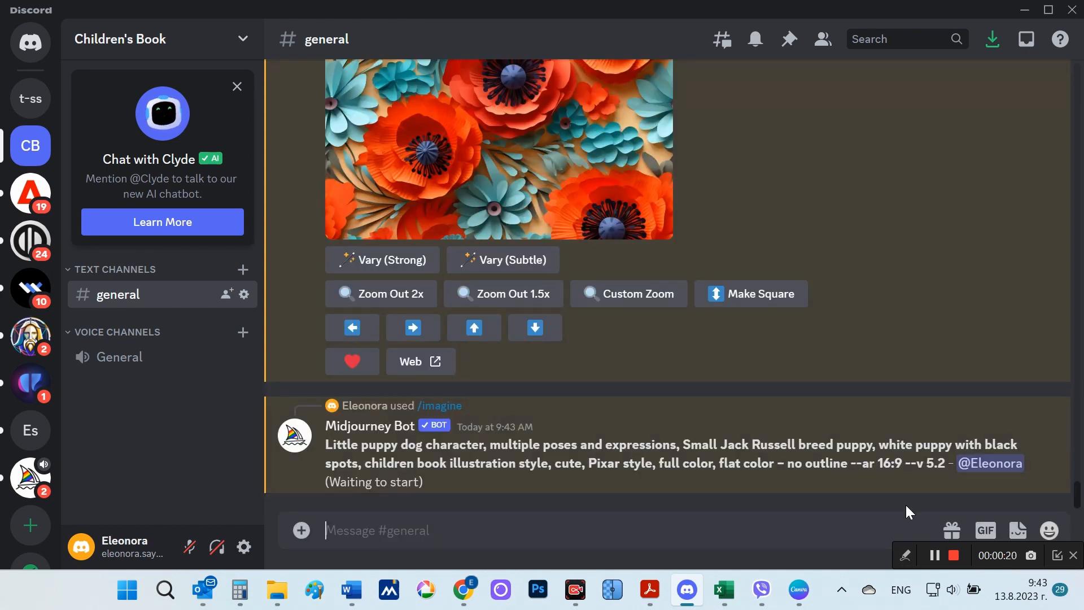
left_click(953, 555)
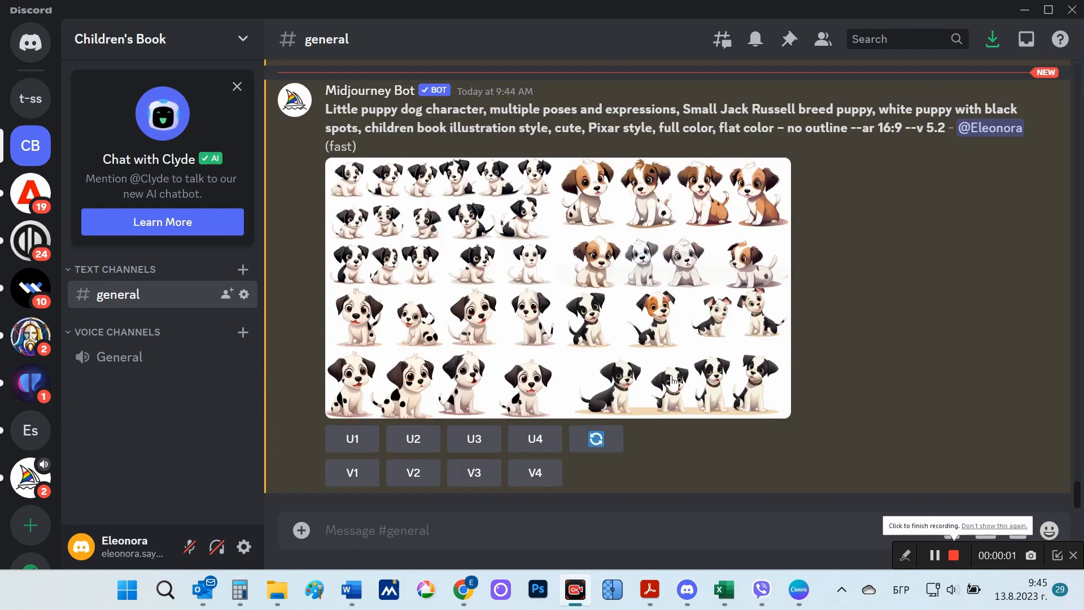
Step: View the puppy character grid enlarged and upscale its images 1 and 2
left_click(558, 274)
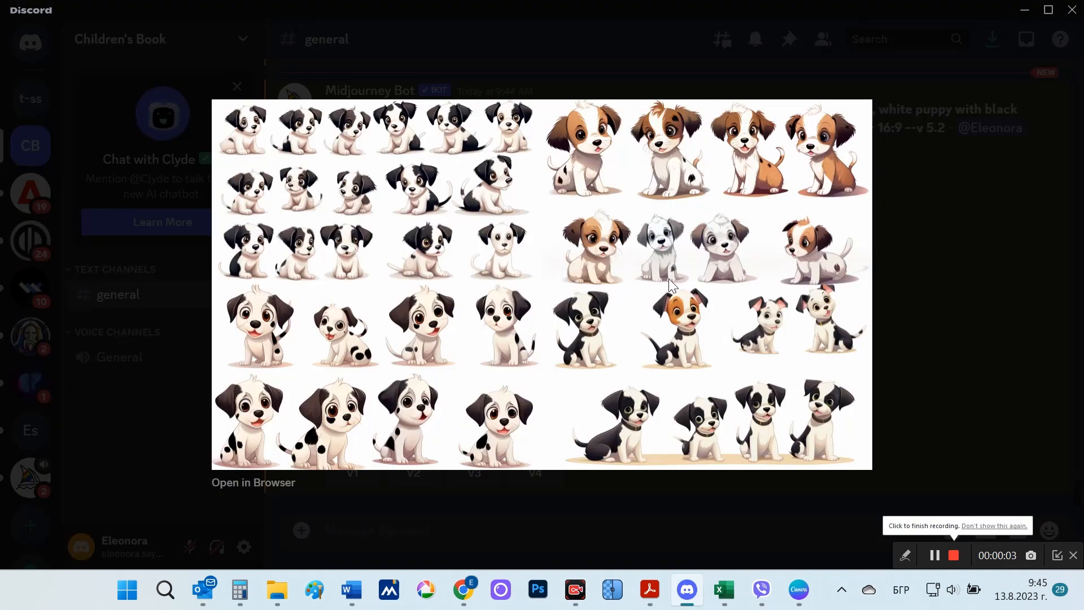
left_click(940, 299)
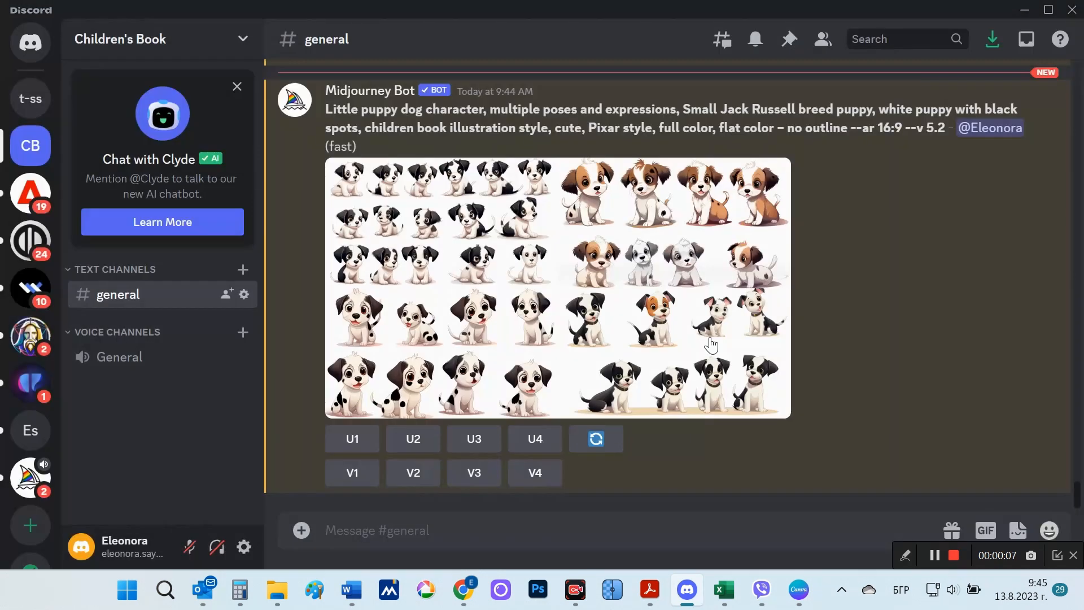
left_click(354, 438)
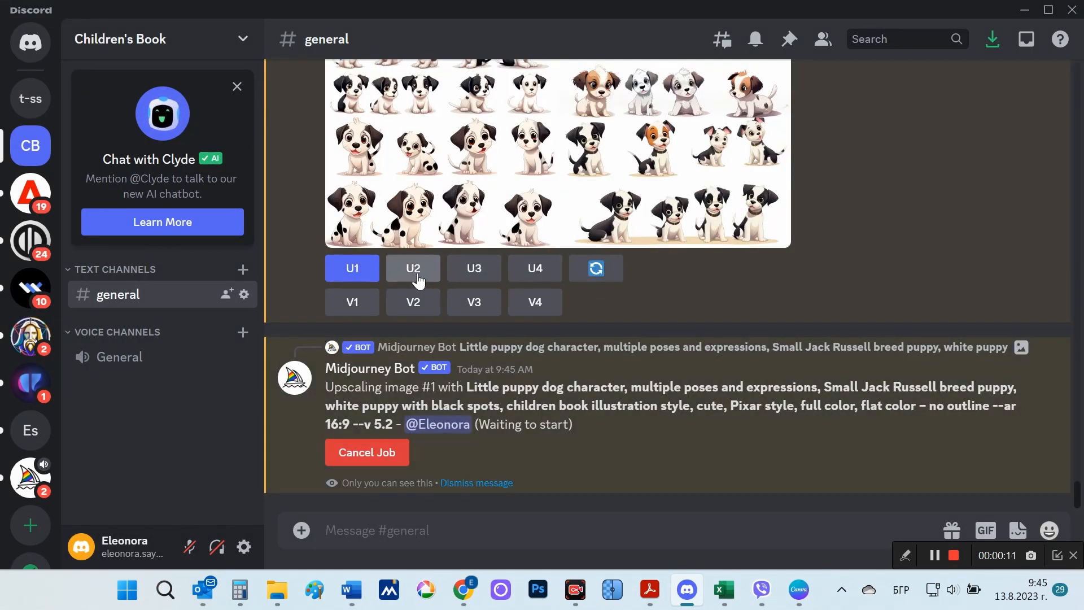
left_click(418, 281)
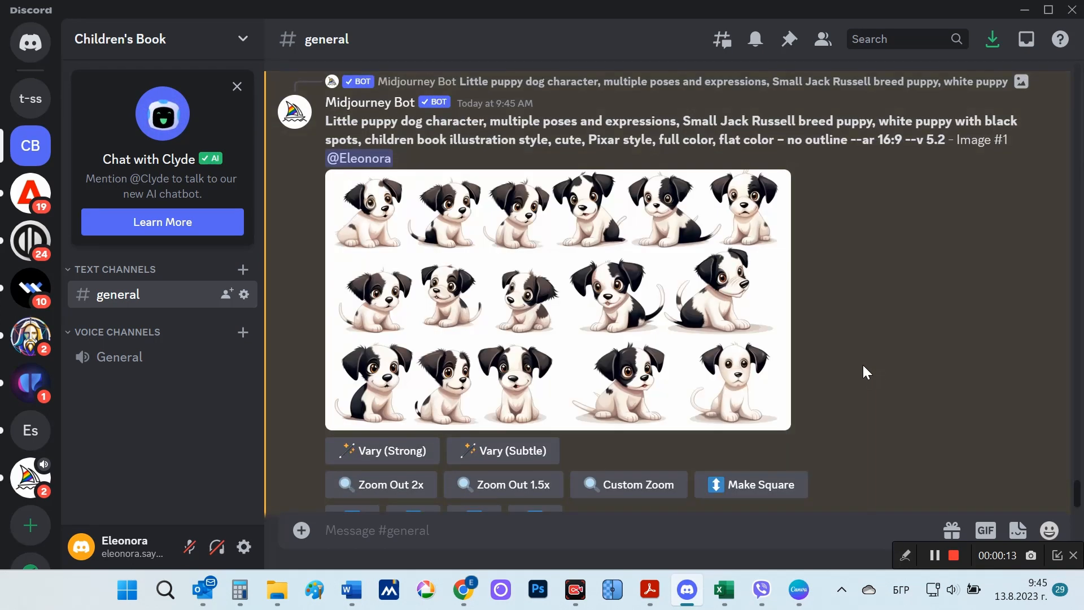
Step: View the upscaled puppy Image #1 and Image #2 enlarged and compare them in the channel
left_click(649, 313)
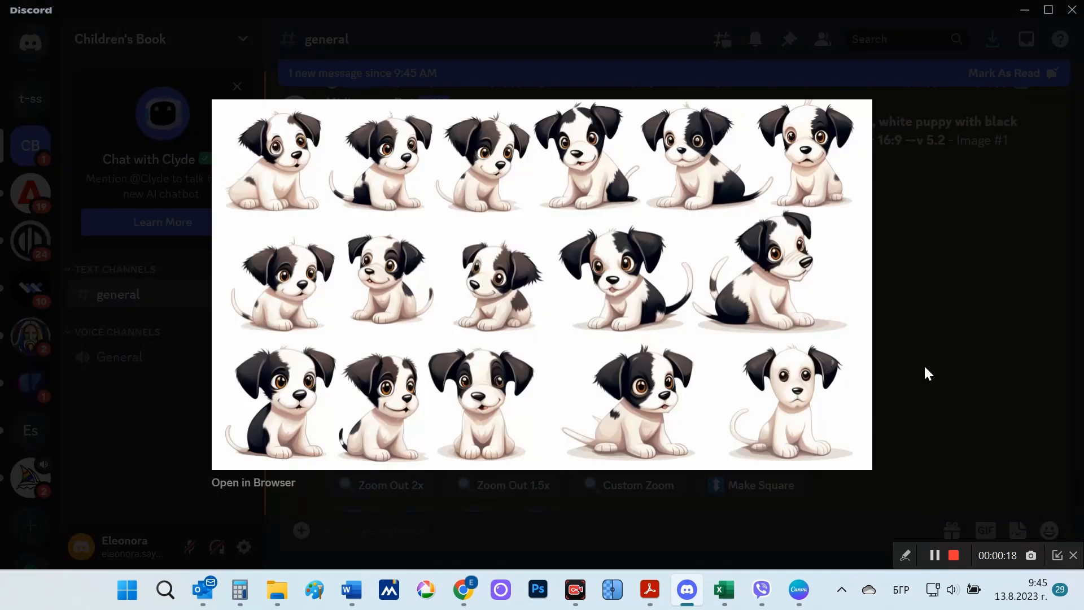
left_click(883, 361)
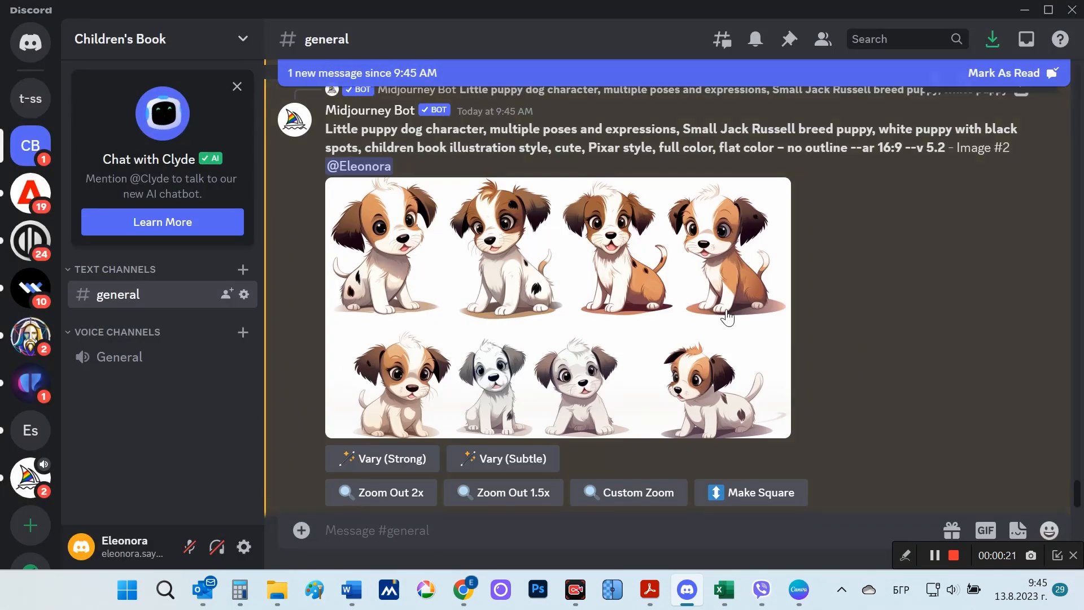
left_click(740, 321)
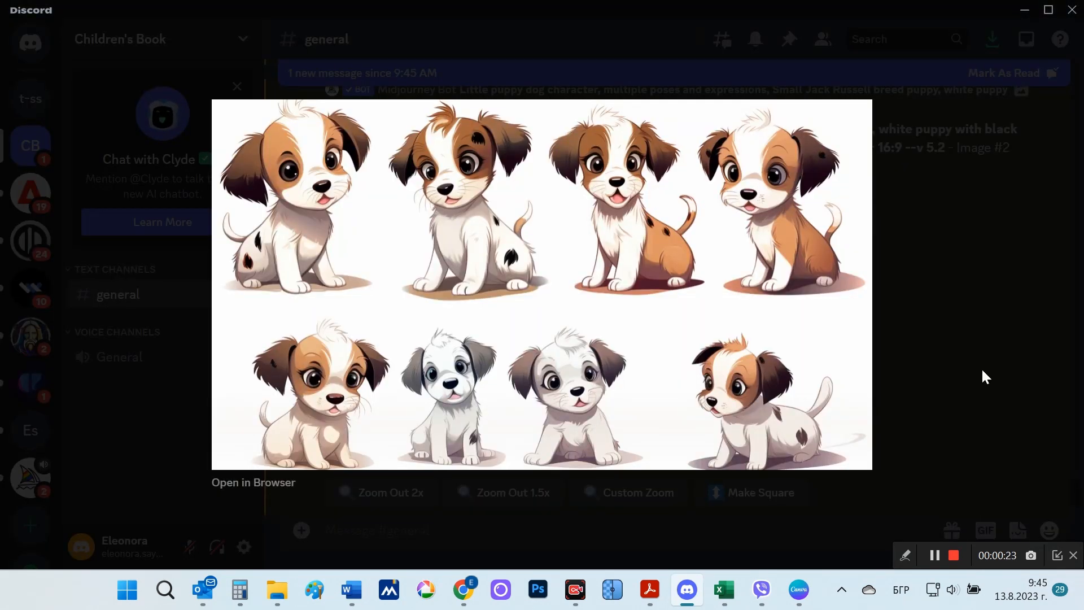
left_click(982, 377)
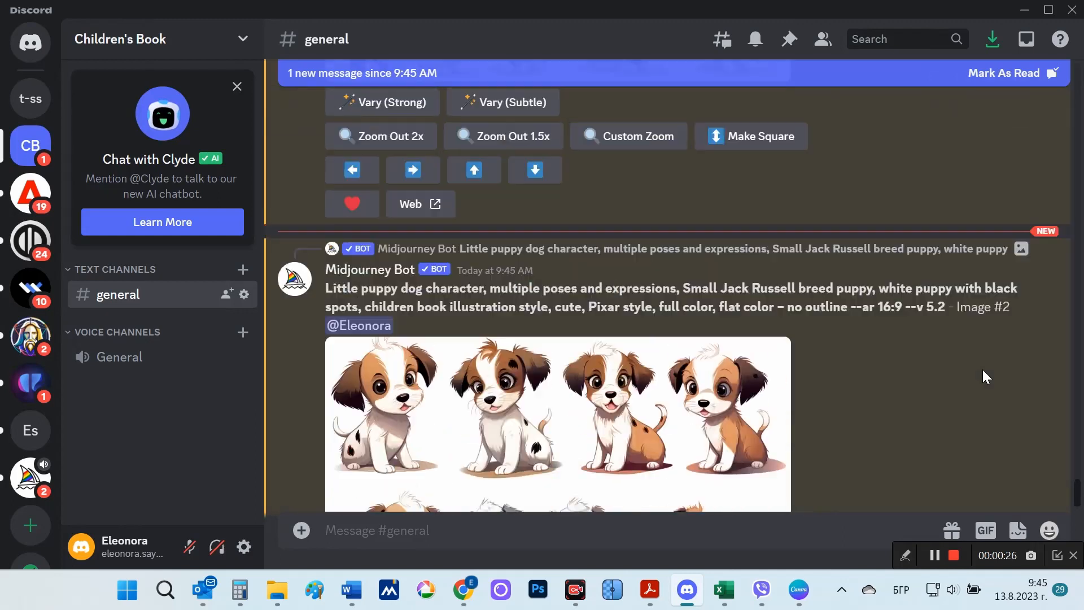
scroll(985, 377, "up", 10)
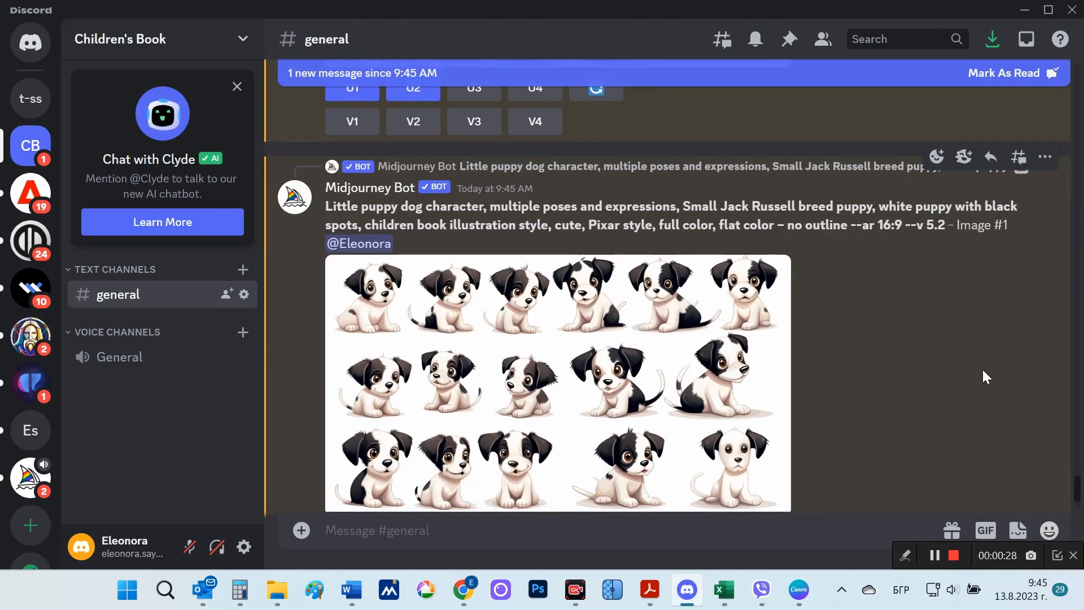
scroll(985, 377, "down", 8)
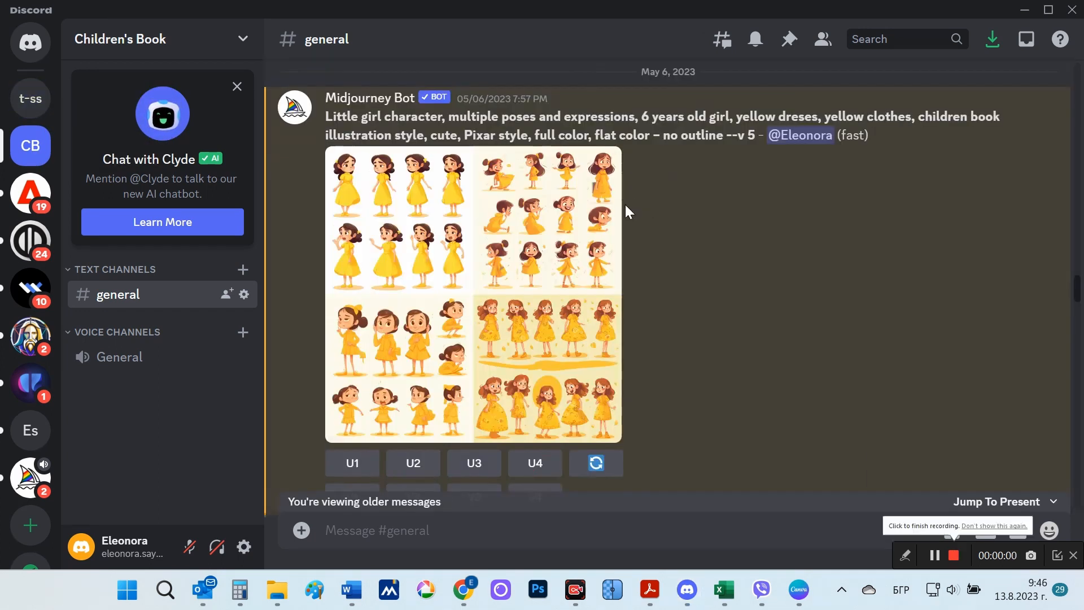
Step: Open the May 6 little girl character grid in the browser and examine the first image's poses at full size
left_click(475, 264)
left_click(401, 482)
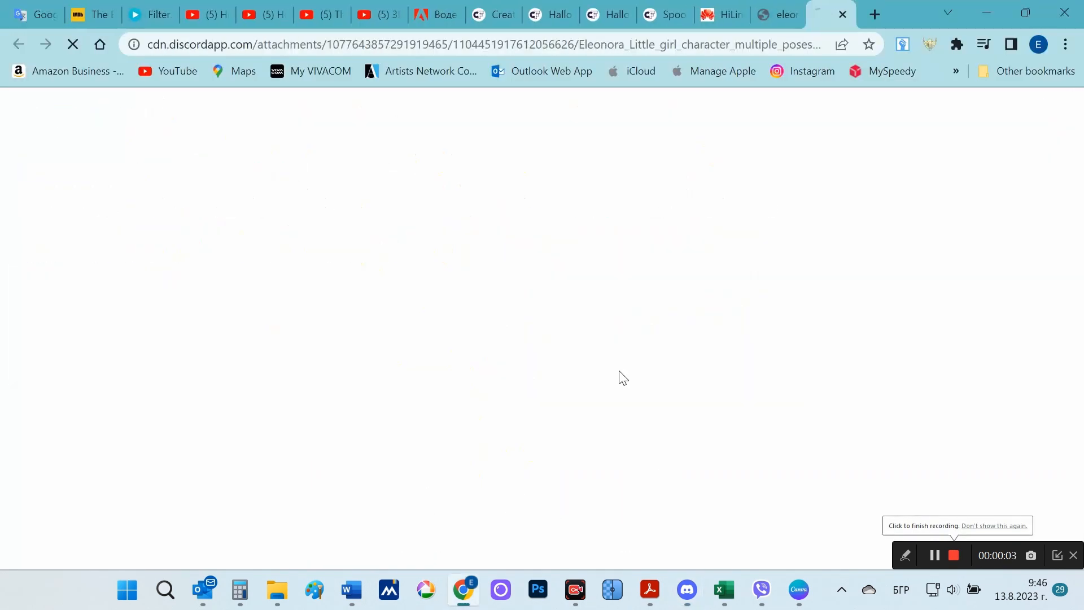
left_click(427, 182)
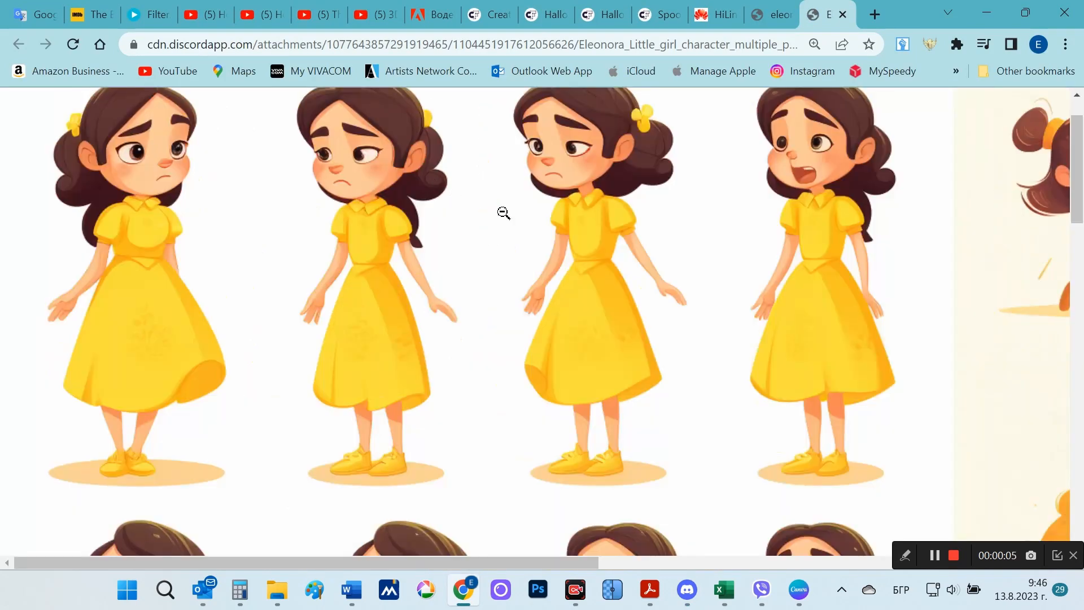
scroll(867, 350, "down", 6)
left_click(866, 353)
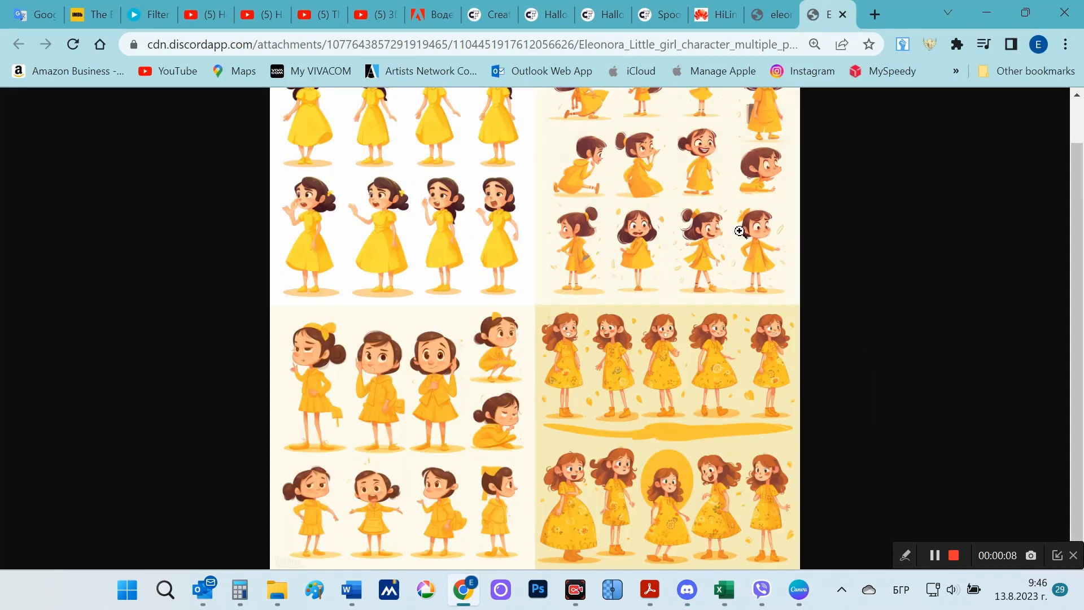
Step: Examine the poses and expressions in the grid's third image at full size and return to the first image
left_click(466, 420)
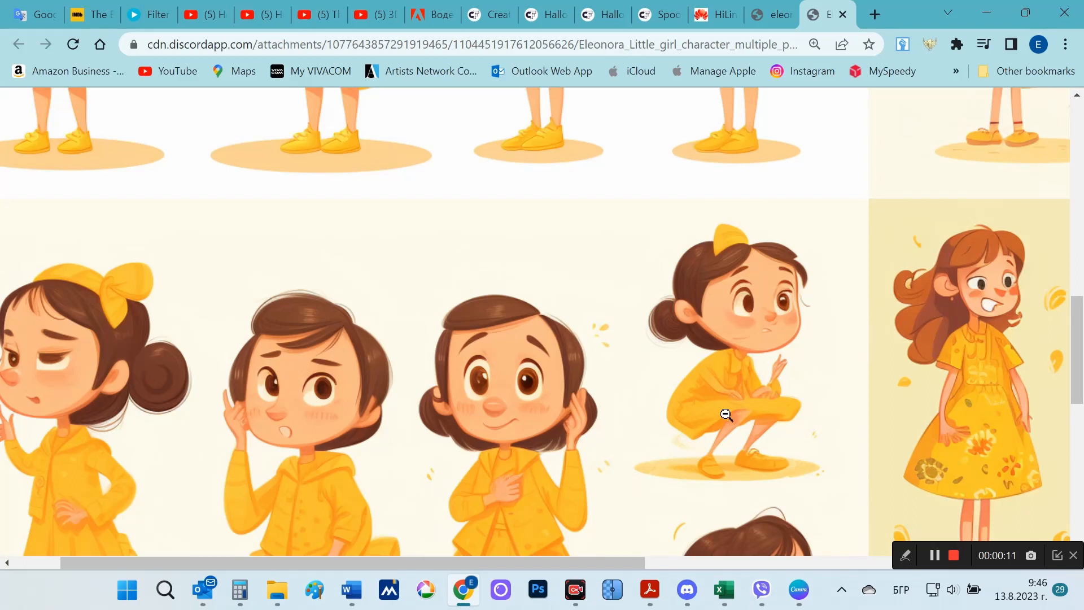
scroll(540, 442, "down", 10)
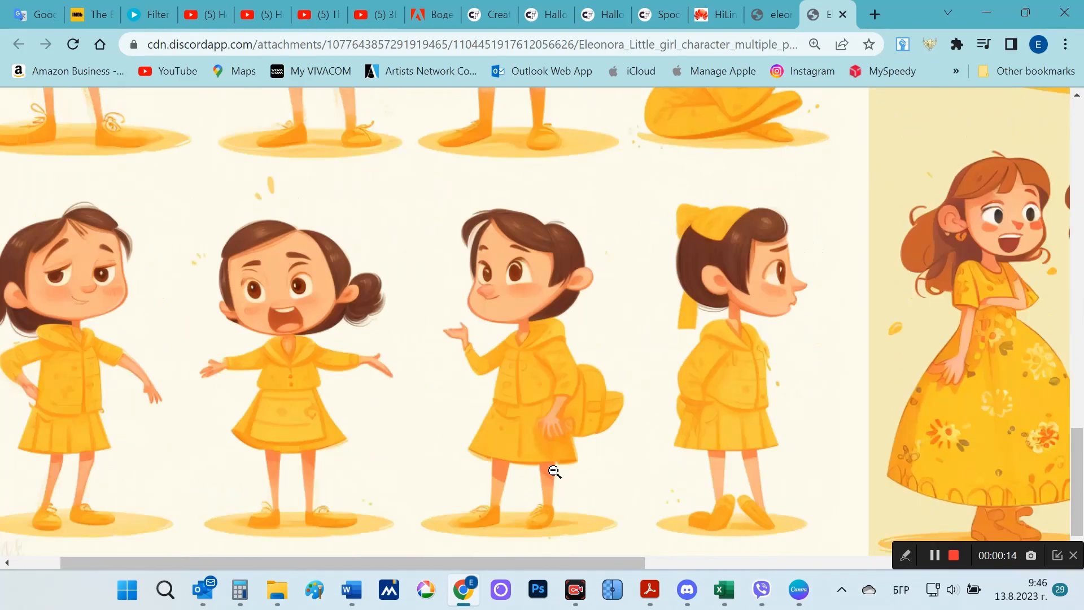
left_click_drag(558, 561, 507, 567)
scroll(753, 413, "up", 3)
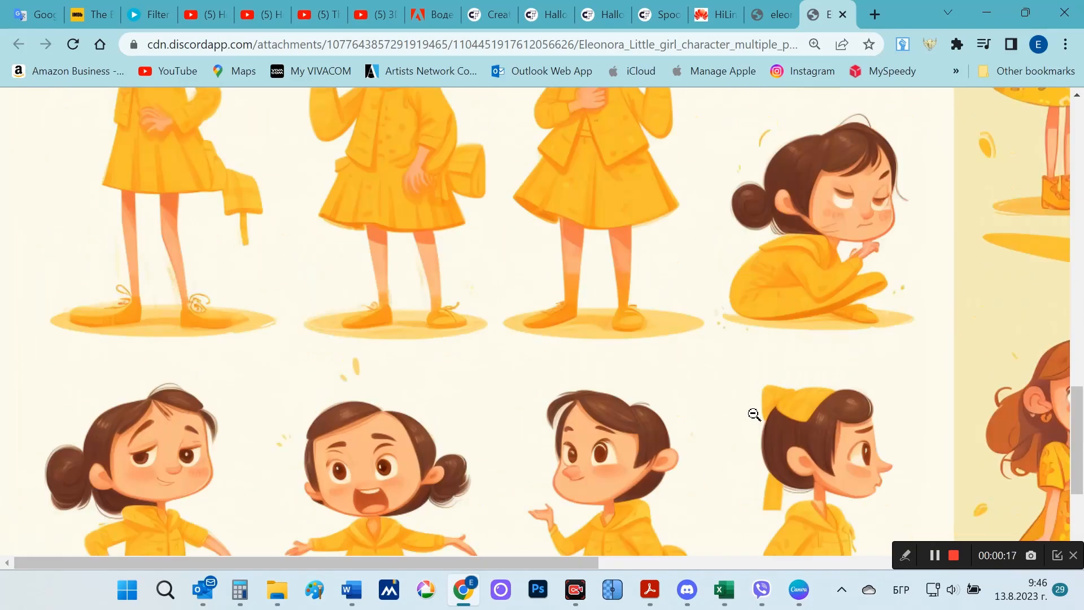
scroll(753, 414, "up", 15)
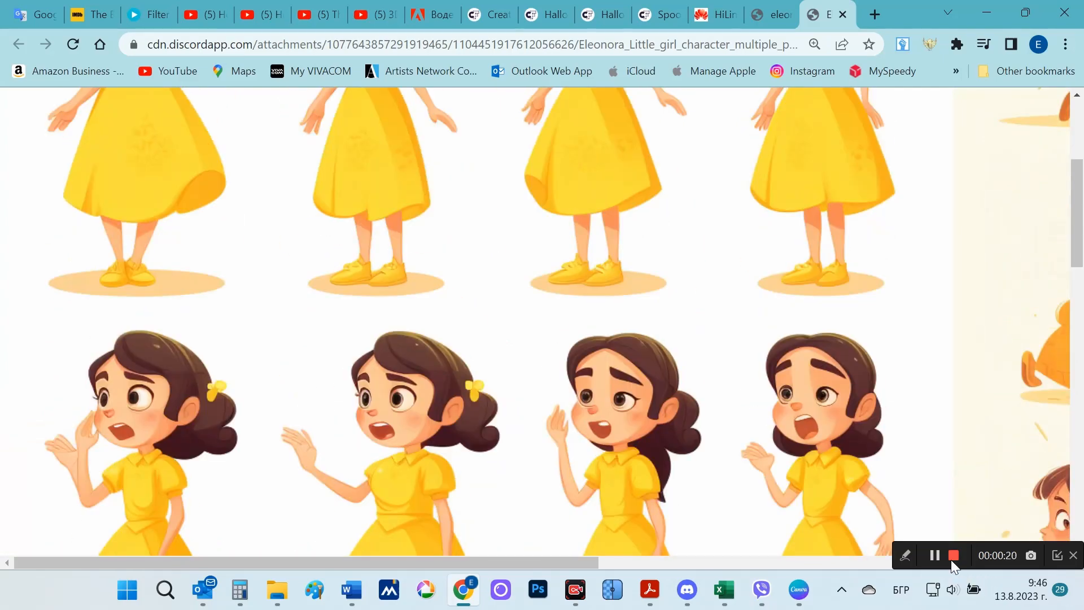
left_click(799, 370)
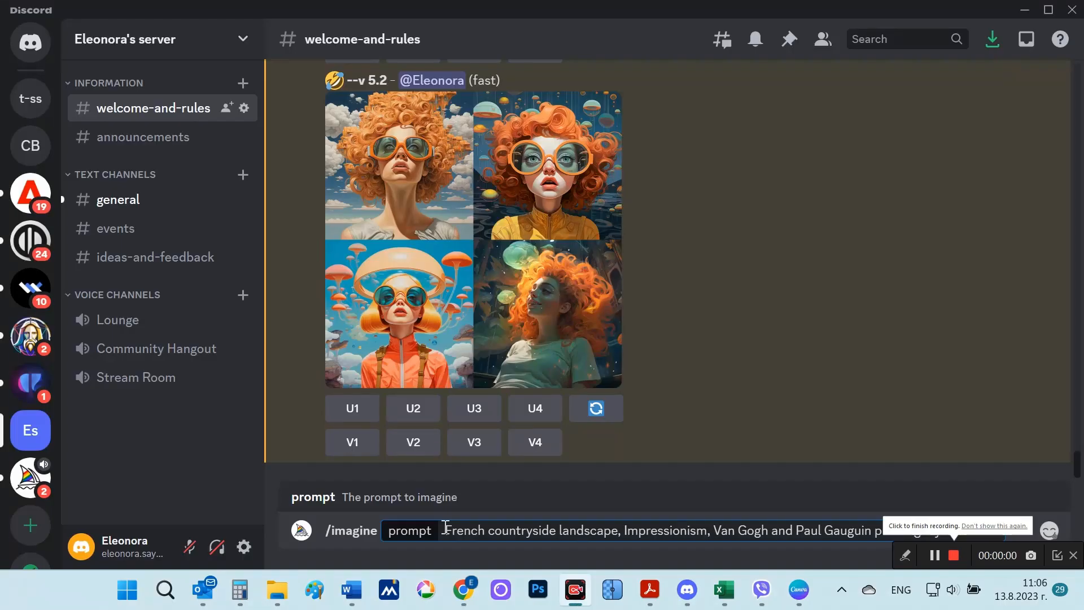
Step: Switch to Discord and submit the imagine prompt "French countryside landscape, Impressionism, Van Gogh and Paul Gauguin painting style --ar 3:2"
left_click_drag(445, 531, 624, 533)
left_click(764, 498)
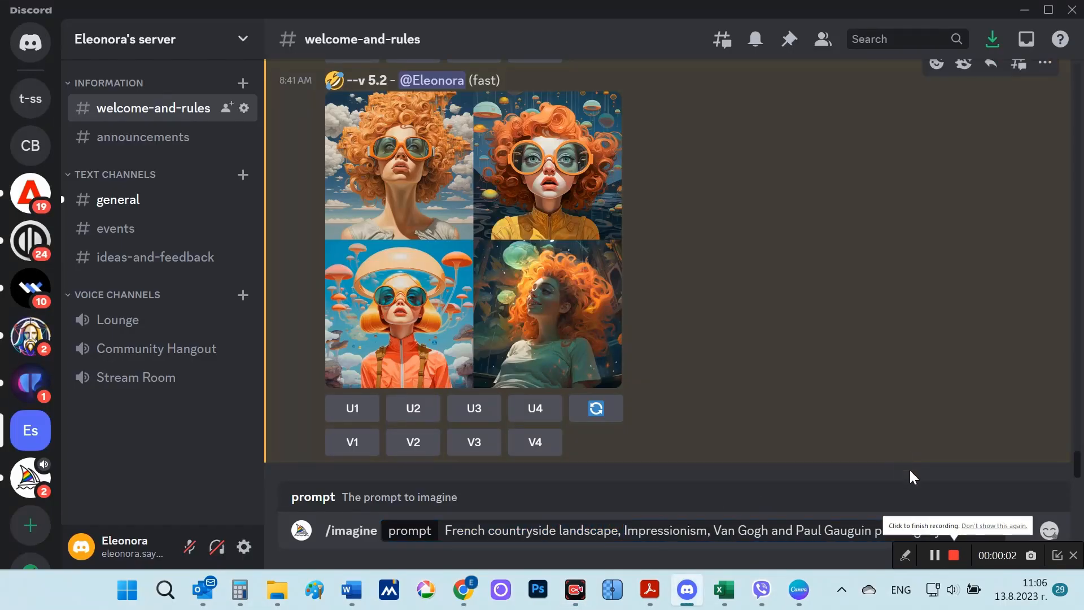
left_click(1055, 558)
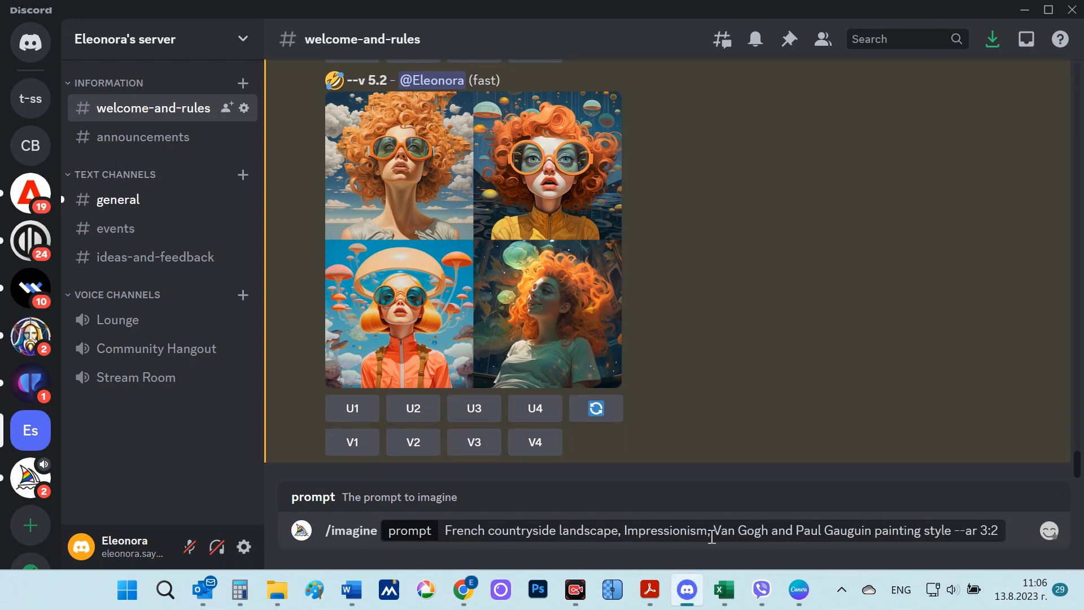
left_click_drag(721, 532, 915, 538)
left_click(999, 531)
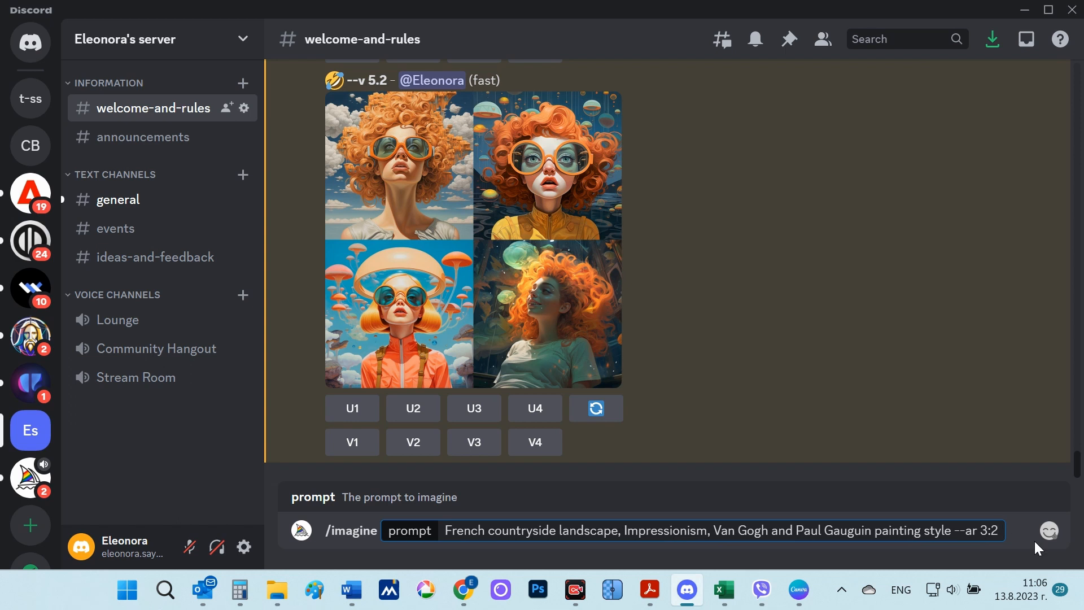
key("Return")
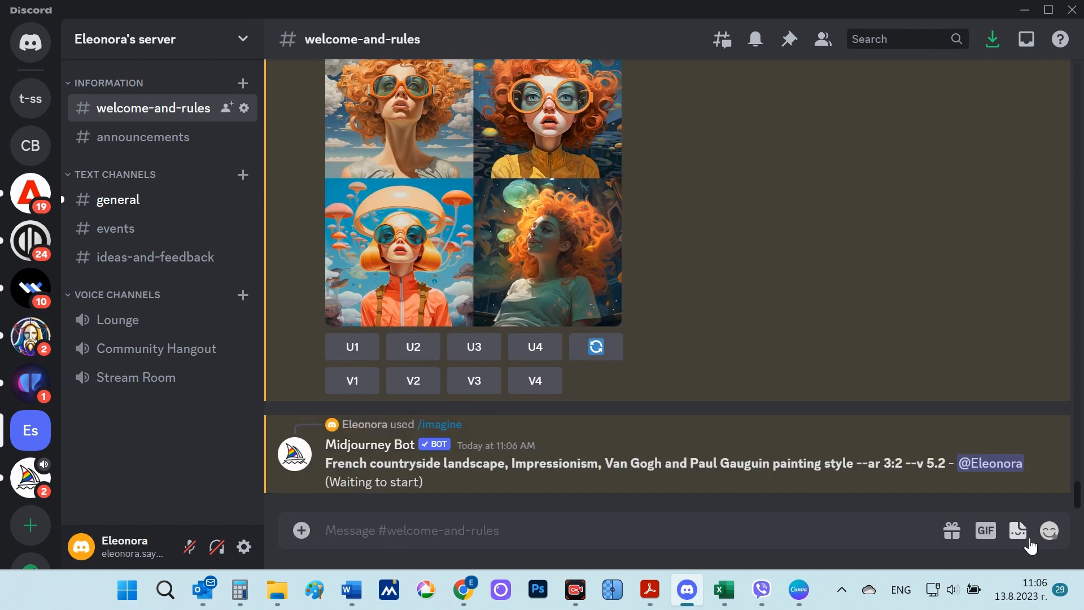
mouse_move(579, 582)
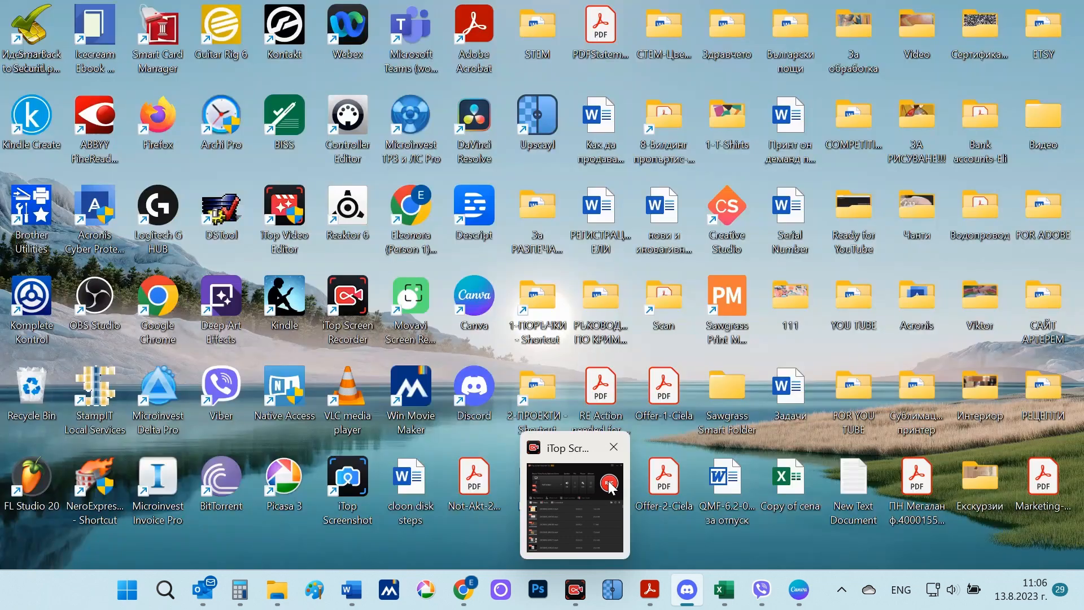
left_click(609, 486)
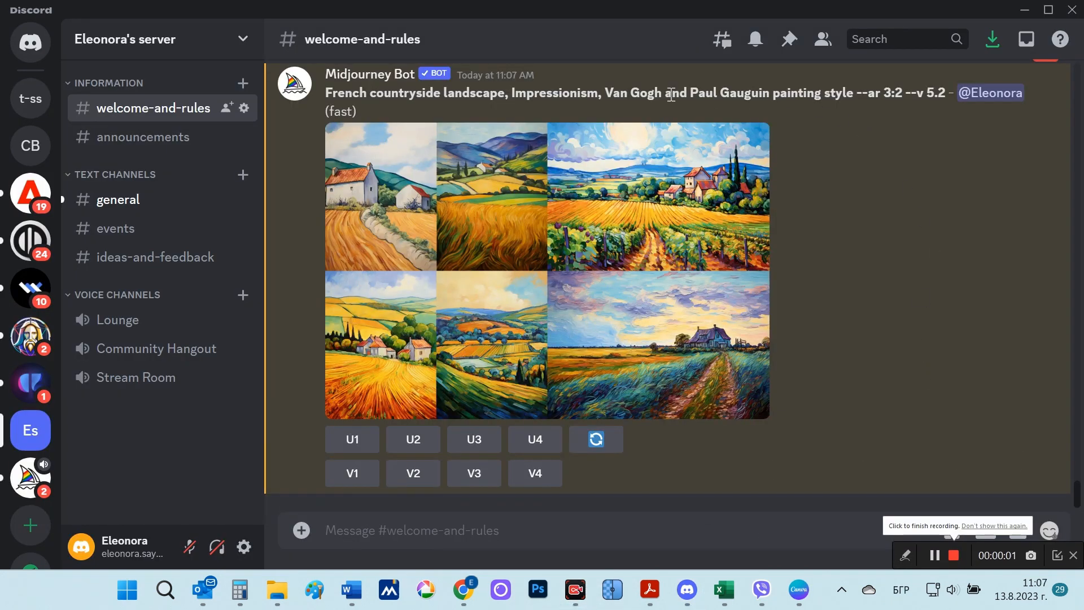
Step: View the French countryside landscape grid enlarged and upscale its images 2 and 4
left_click(684, 229)
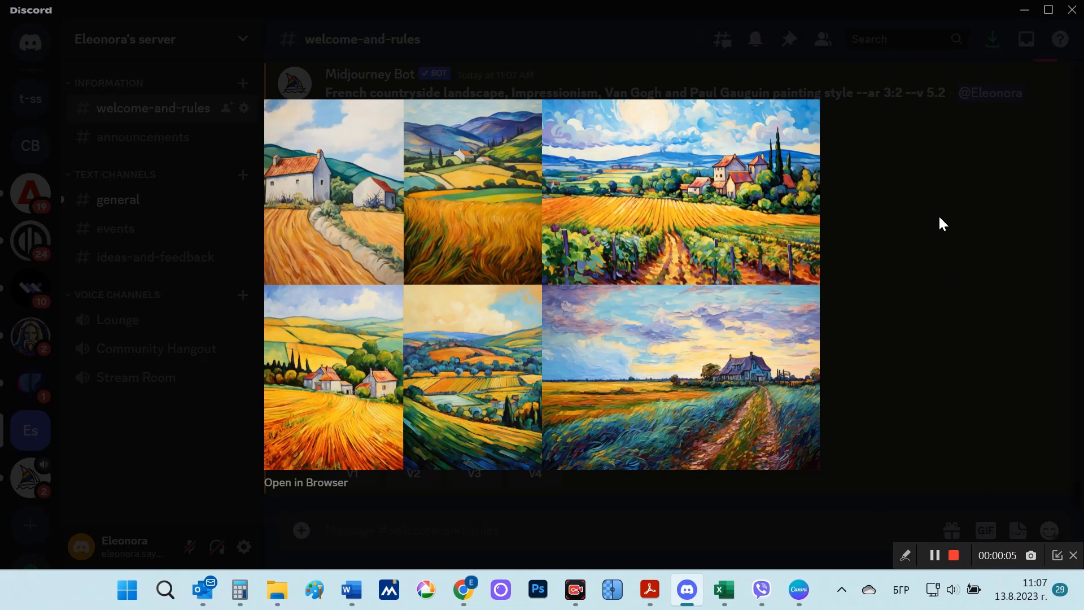
left_click(932, 316)
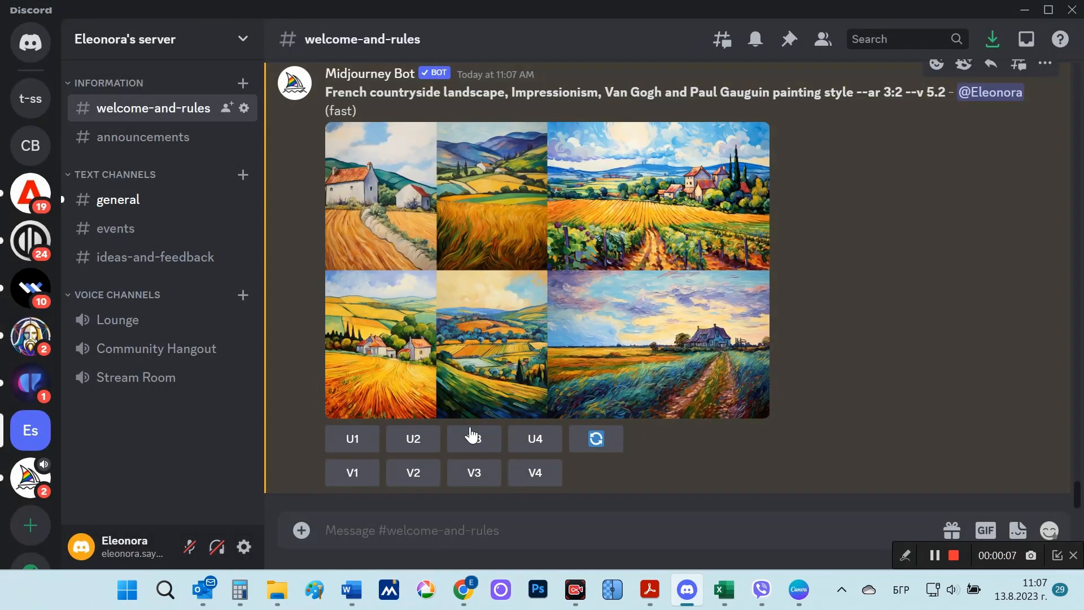
left_click(414, 440)
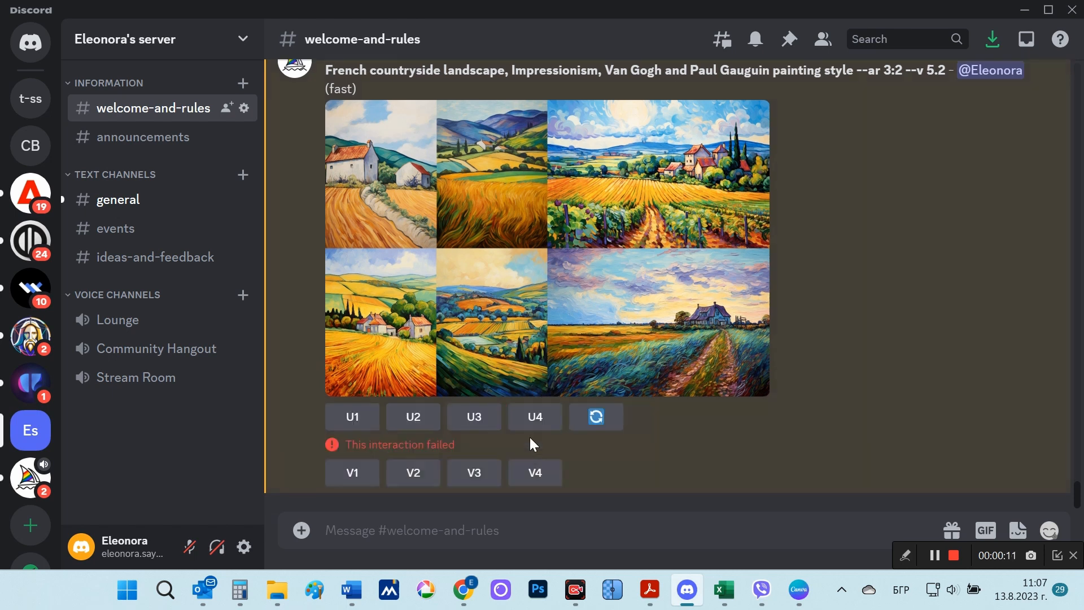
left_click(544, 421)
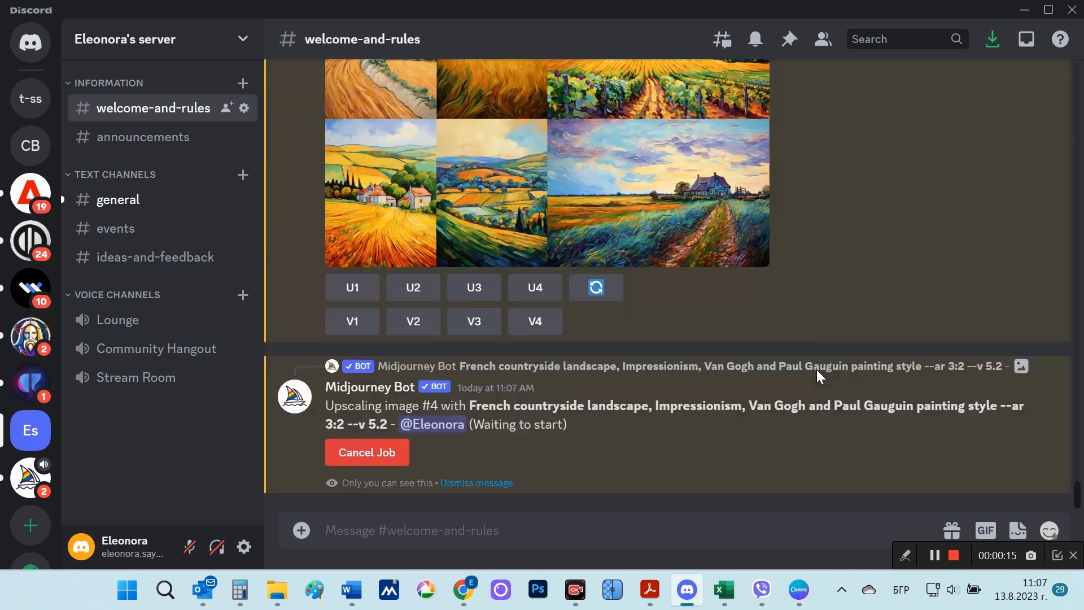
left_click(413, 292)
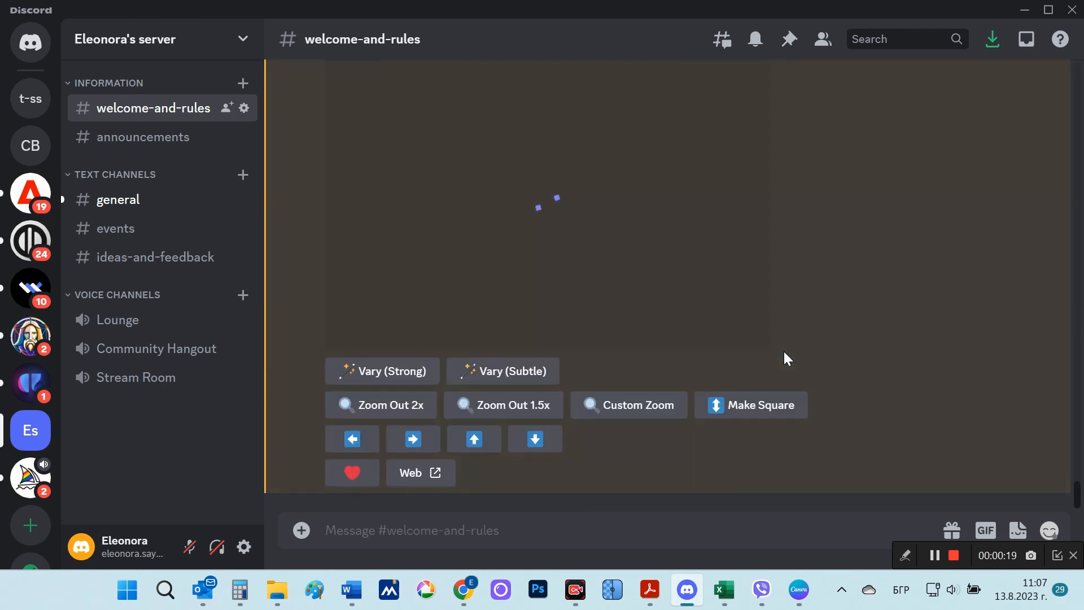
Step: View the upscaled countryside landscape Image #4 and Image #2 enlarged, one after the other
left_click(564, 299)
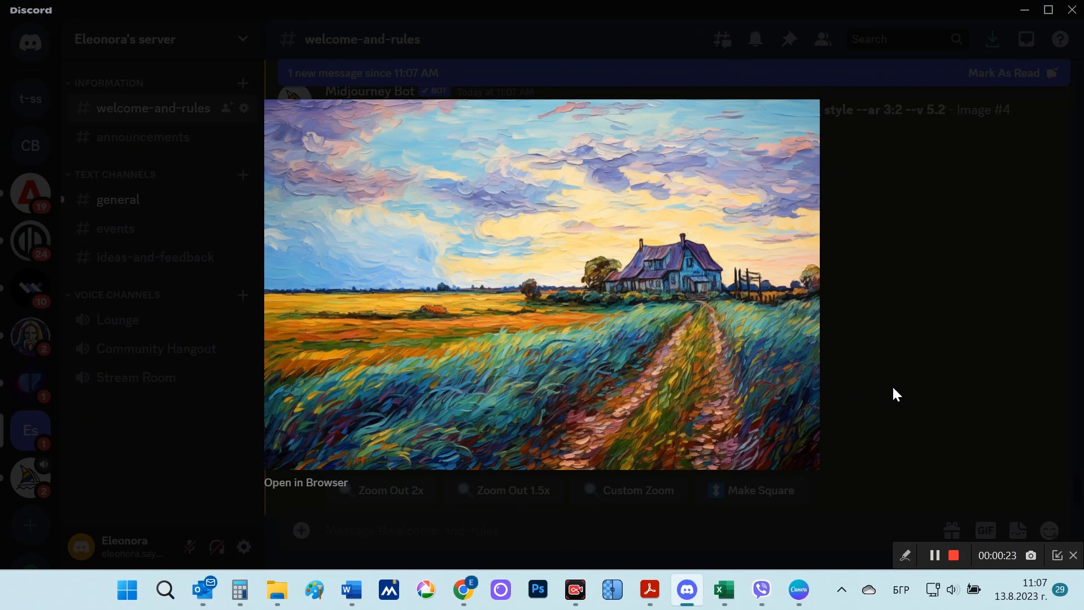
left_click(923, 380)
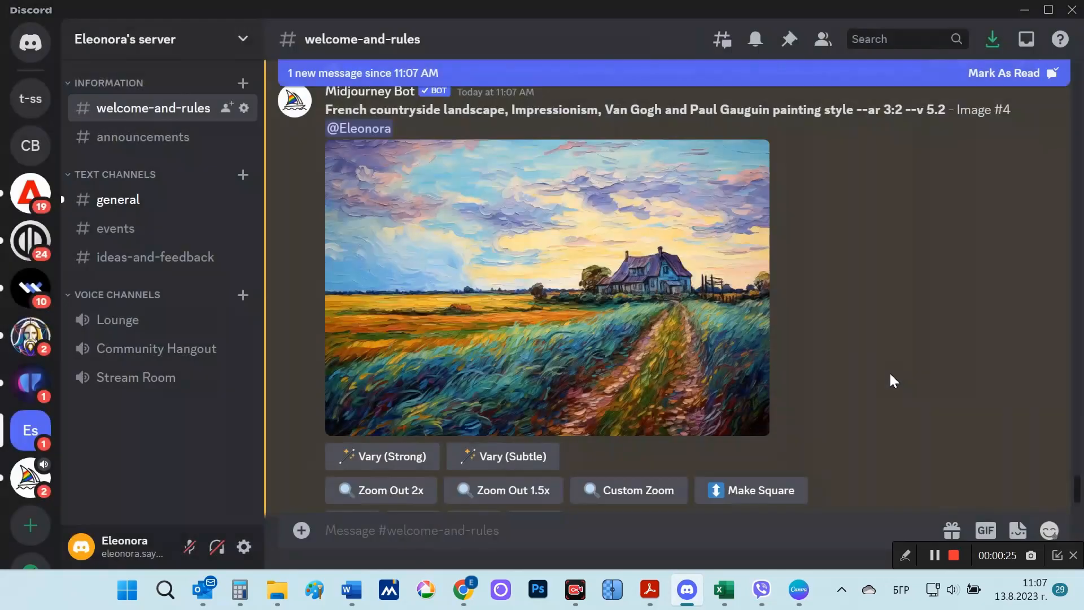
scroll(889, 373, "up", 5)
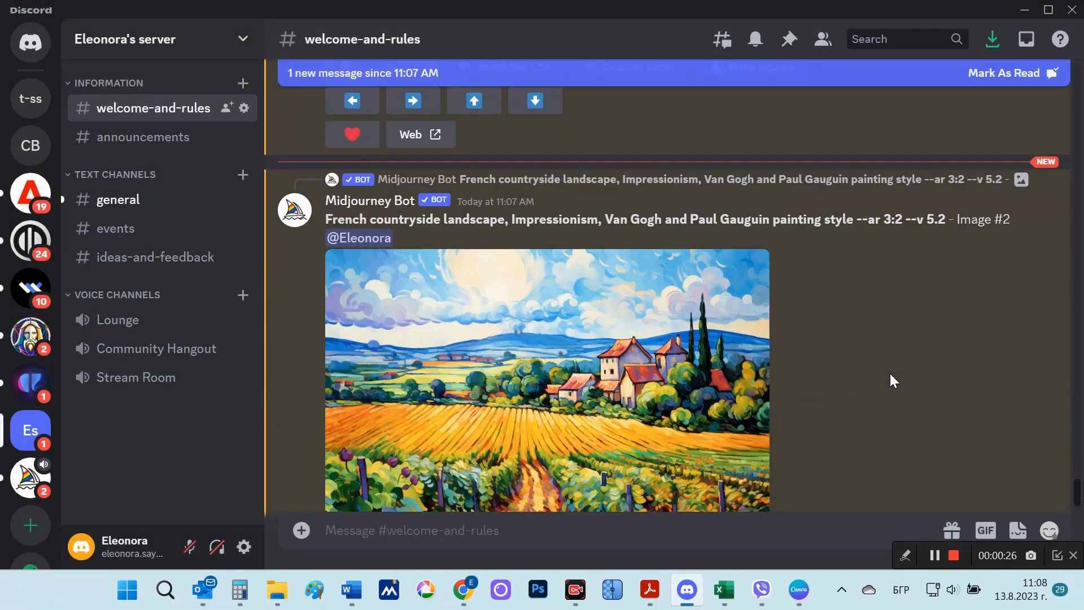
left_click(609, 411)
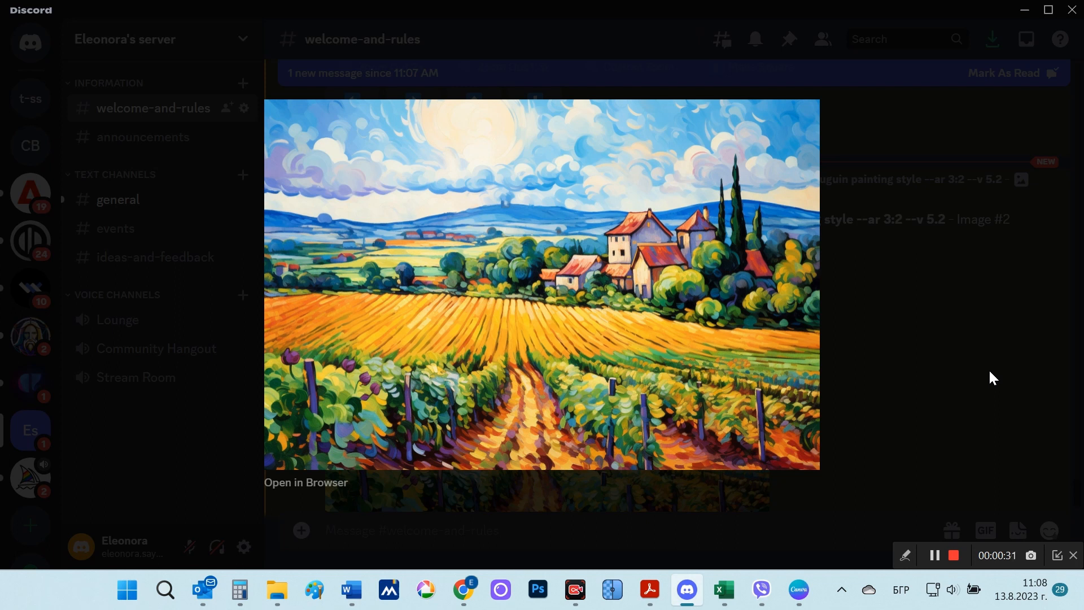
left_click(989, 373)
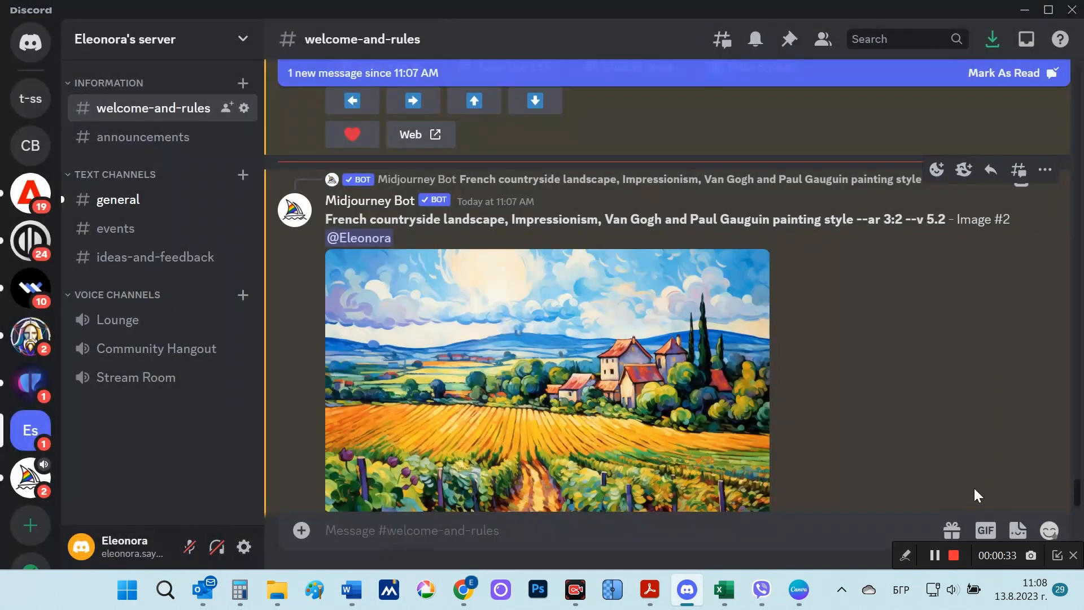
scroll(894, 449, "down", 4)
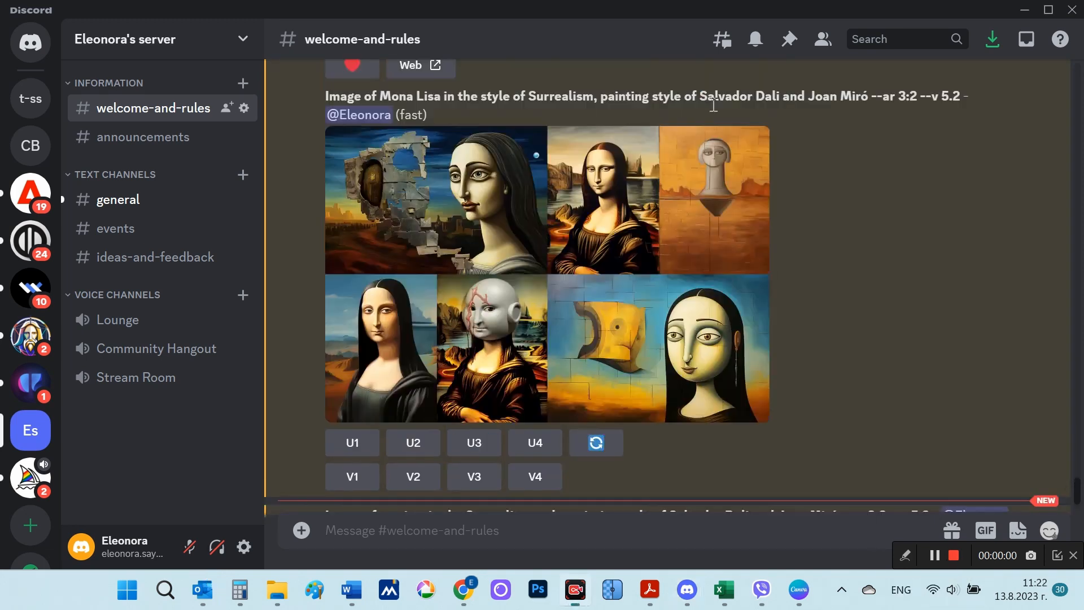
Step: Highlight "Salvador Dalí and Joan Miró" in the Surrealism Mona Lisa prompt and view its image grid enlarged
left_click_drag(700, 95, 869, 92)
left_click(590, 240)
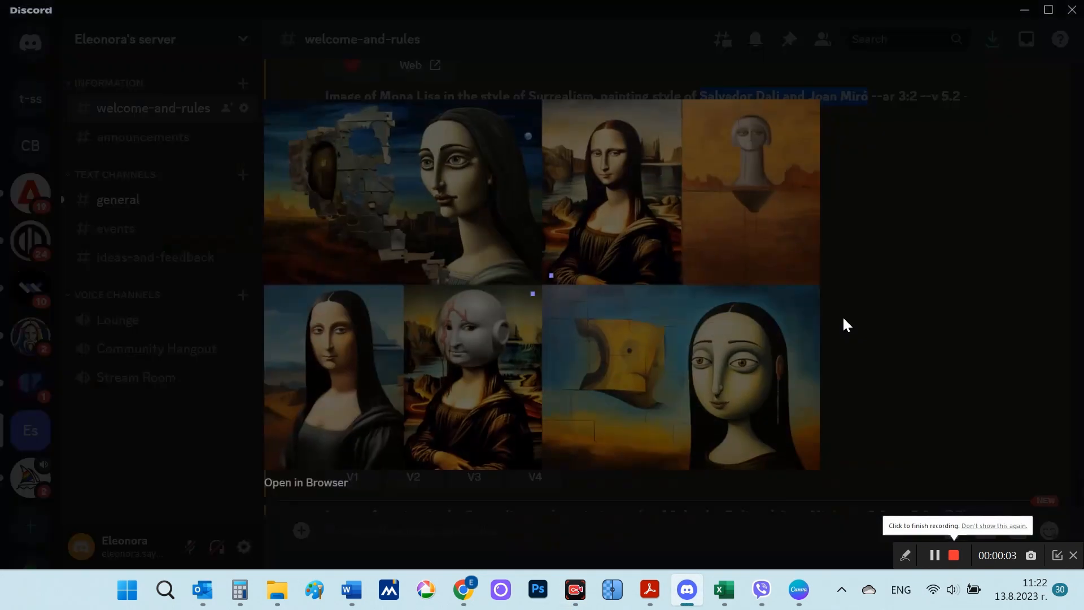
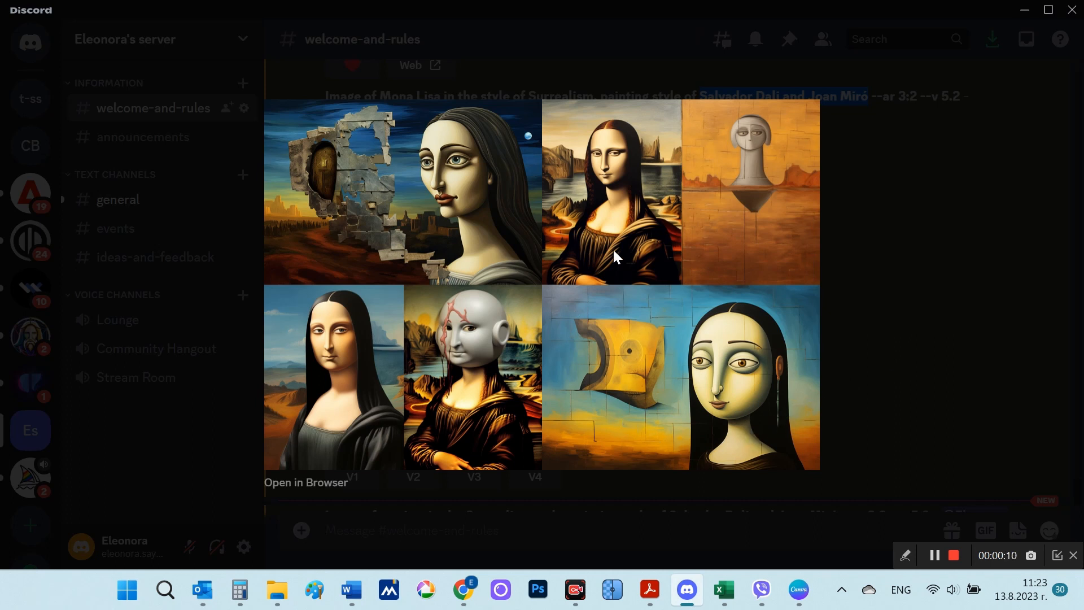
Step: Highlight "guitar" and the painters' names in the Surrealism guitar prompt, and view its image grid enlarged
left_click(911, 294)
scroll(890, 320, "down", 5)
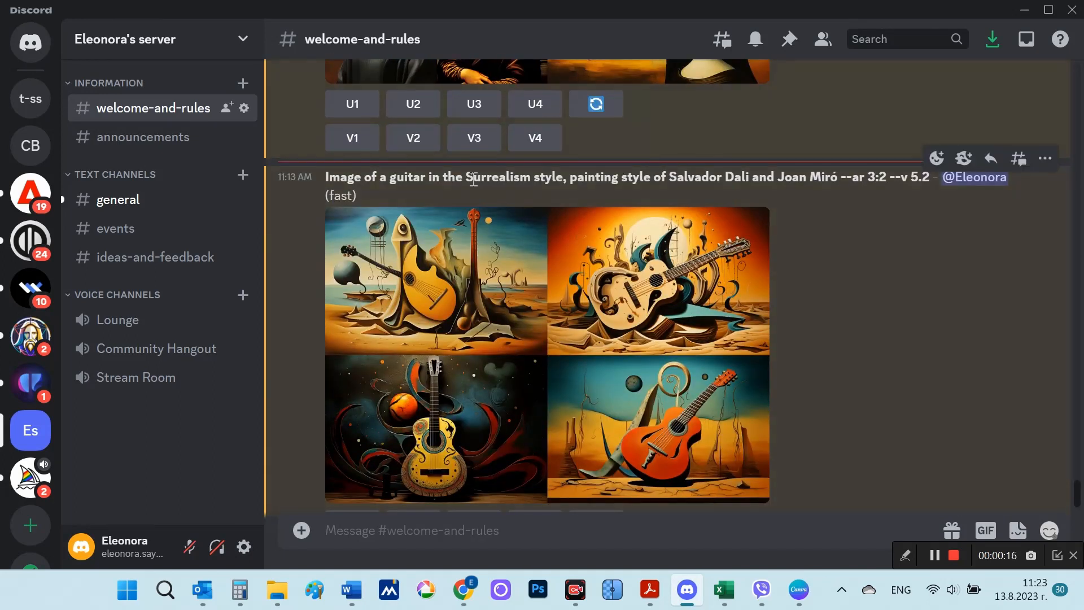
double_click(407, 176)
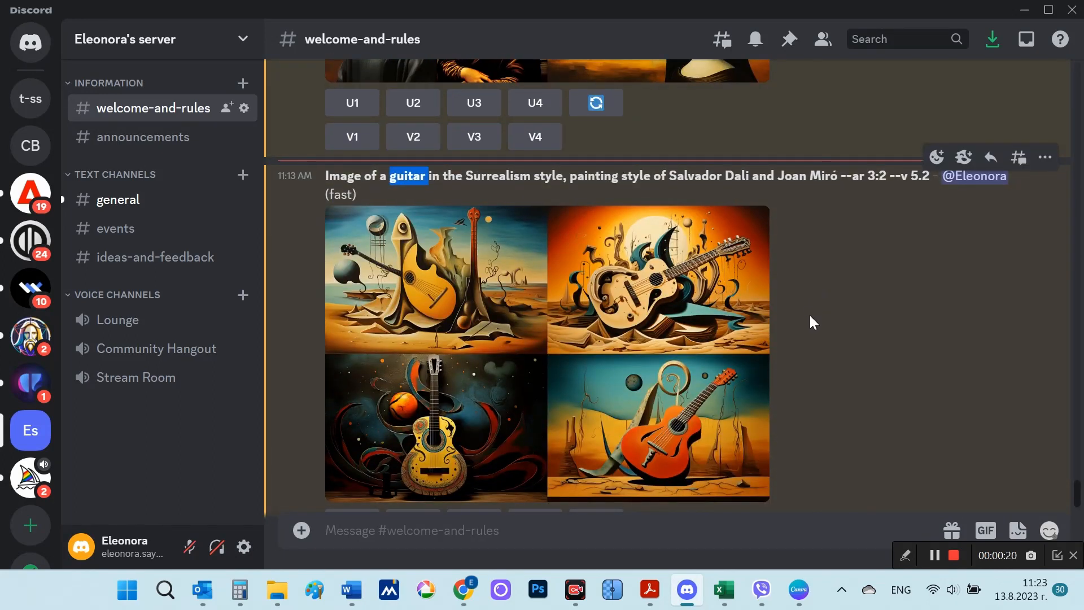
scroll(810, 320, "down", 2)
left_click_drag(680, 92, 865, 92)
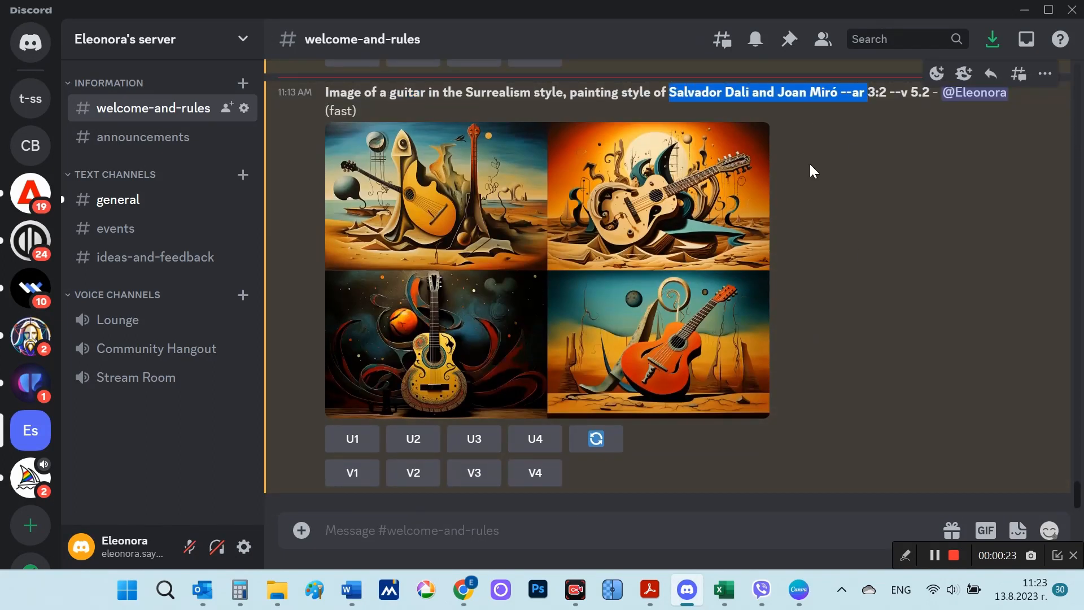
left_click(612, 283)
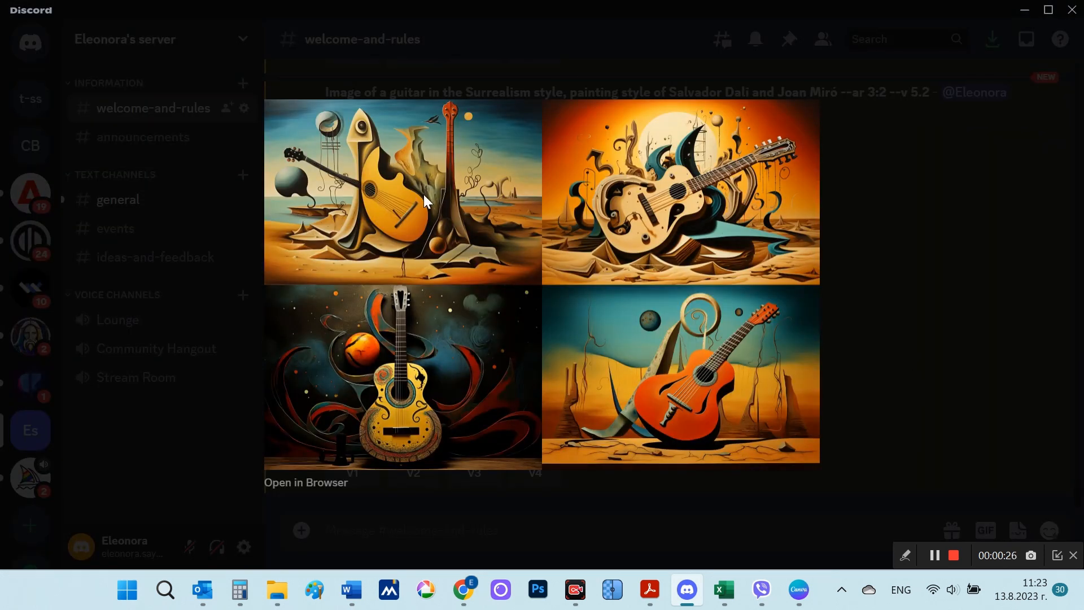
left_click(933, 359)
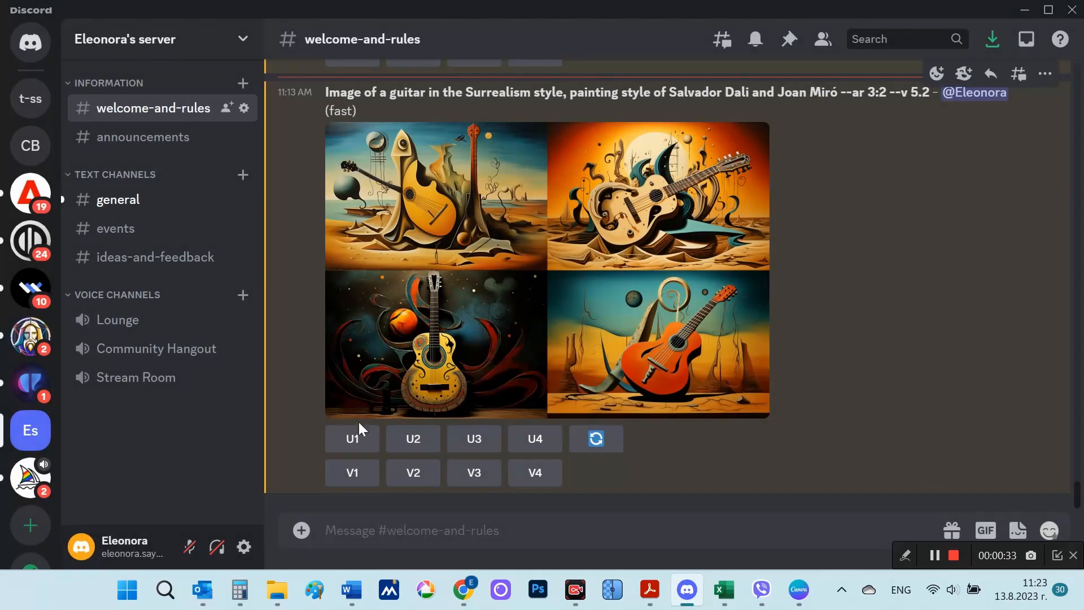
Step: Upscale image 1 of the Surrealism guitar grid and view the result enlarged
left_click(356, 439)
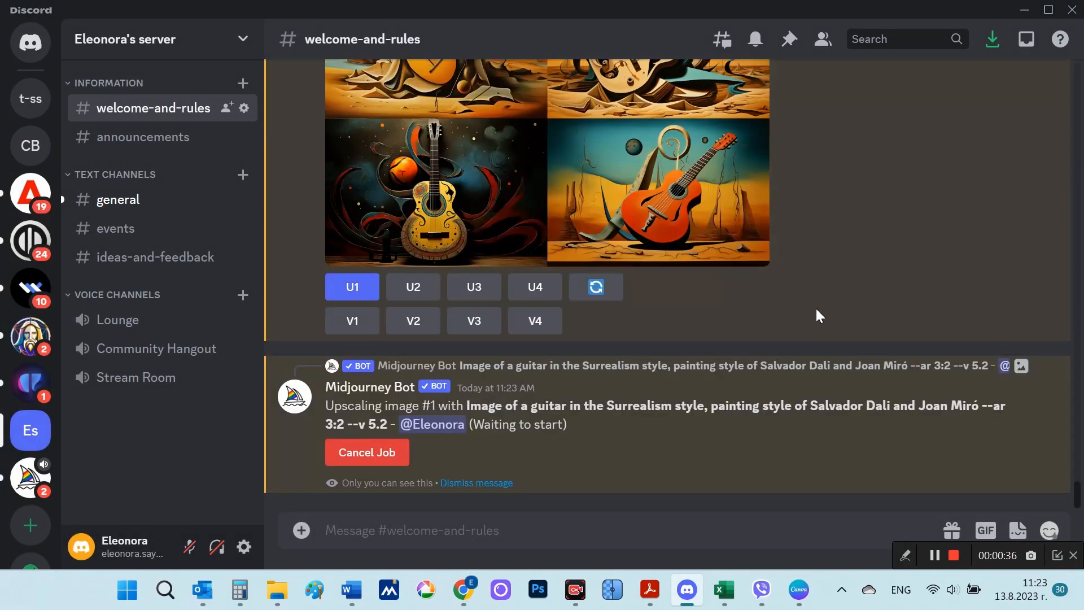
left_click(578, 234)
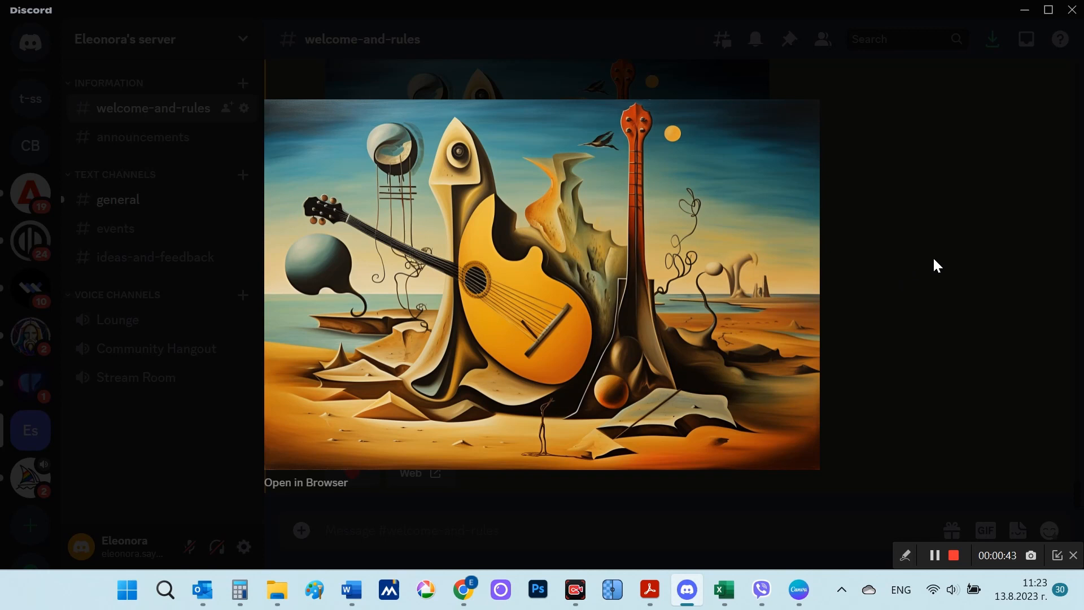
left_click(934, 300)
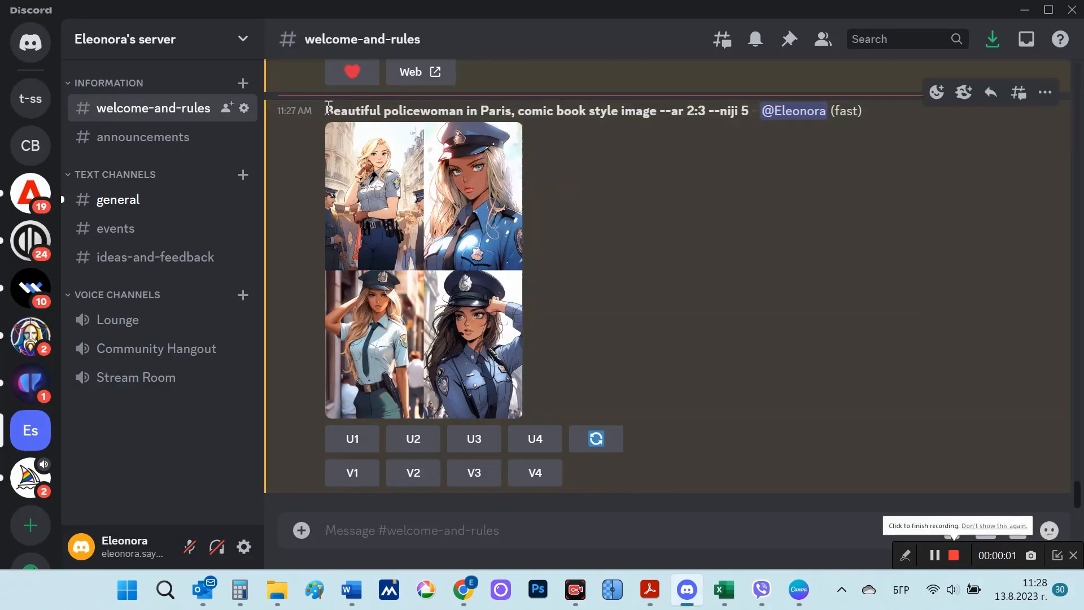
Step: Highlight "--niji 5" in the comic book style policewoman prompt and examine its image grid enlarged in the browser
left_click_drag(328, 107, 751, 114)
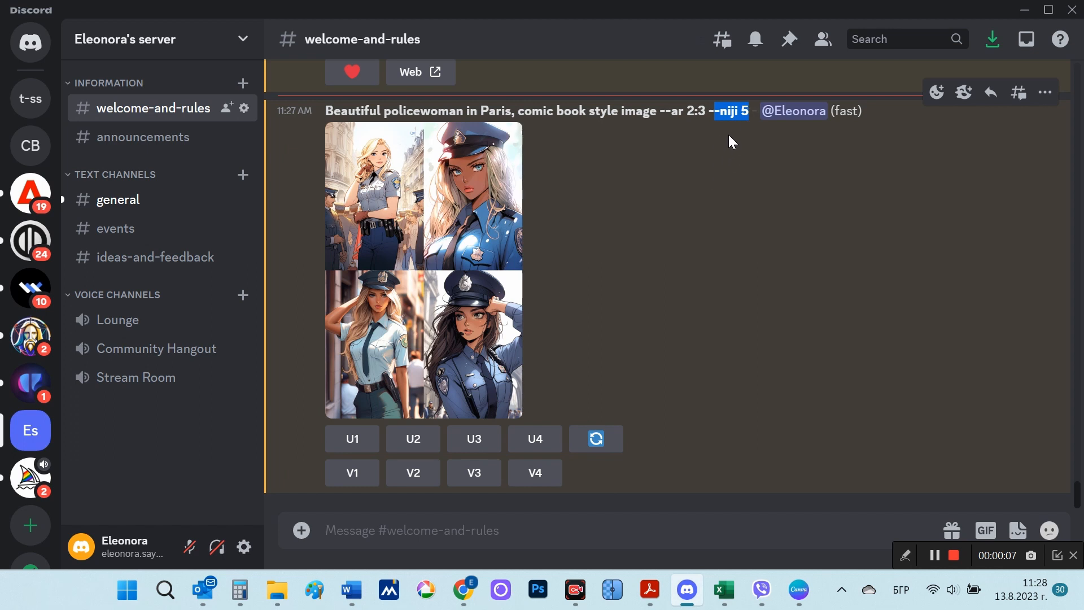
left_click(489, 214)
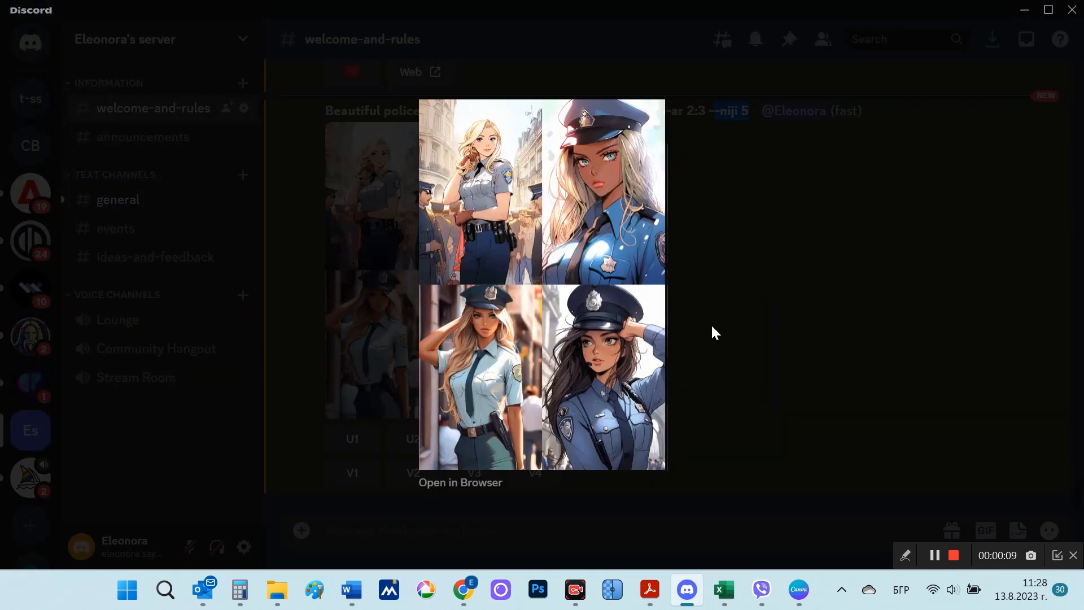
left_click(484, 483)
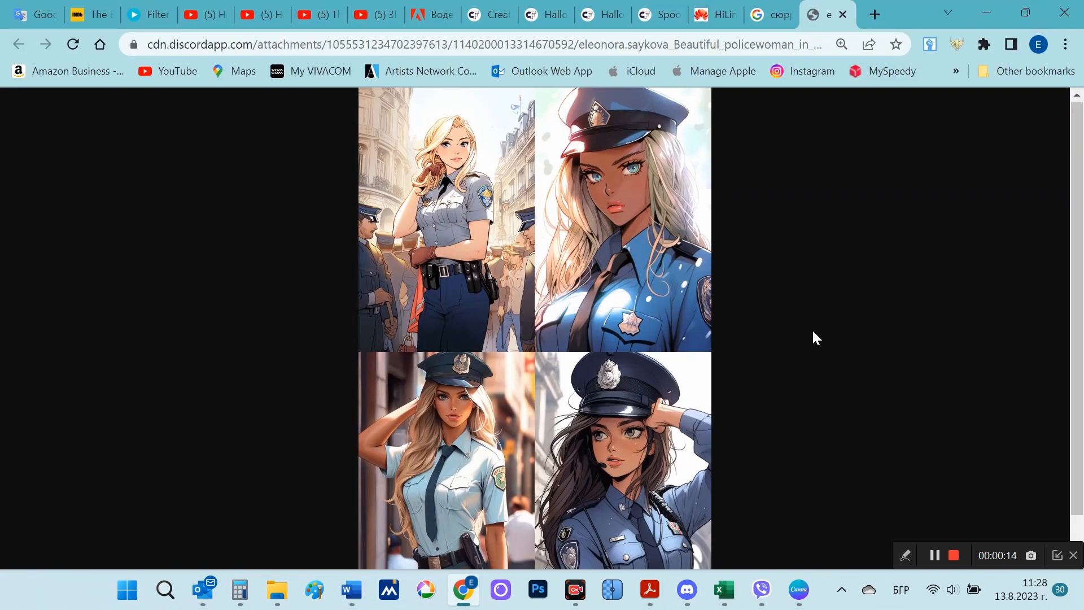
scroll(813, 333, "down", 1)
scroll(834, 376, "up", 1)
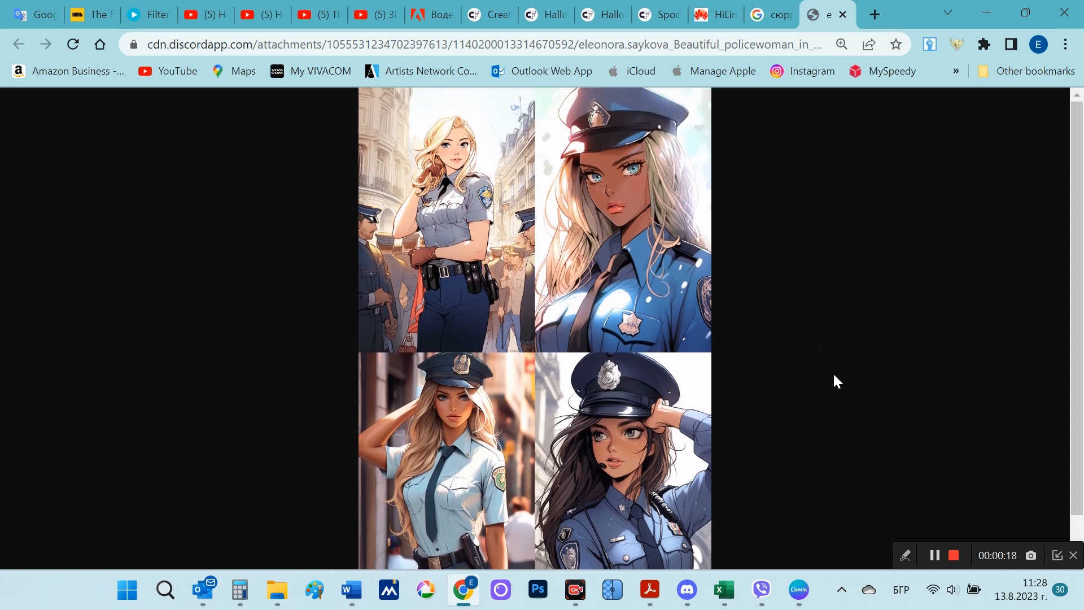
left_click(685, 595)
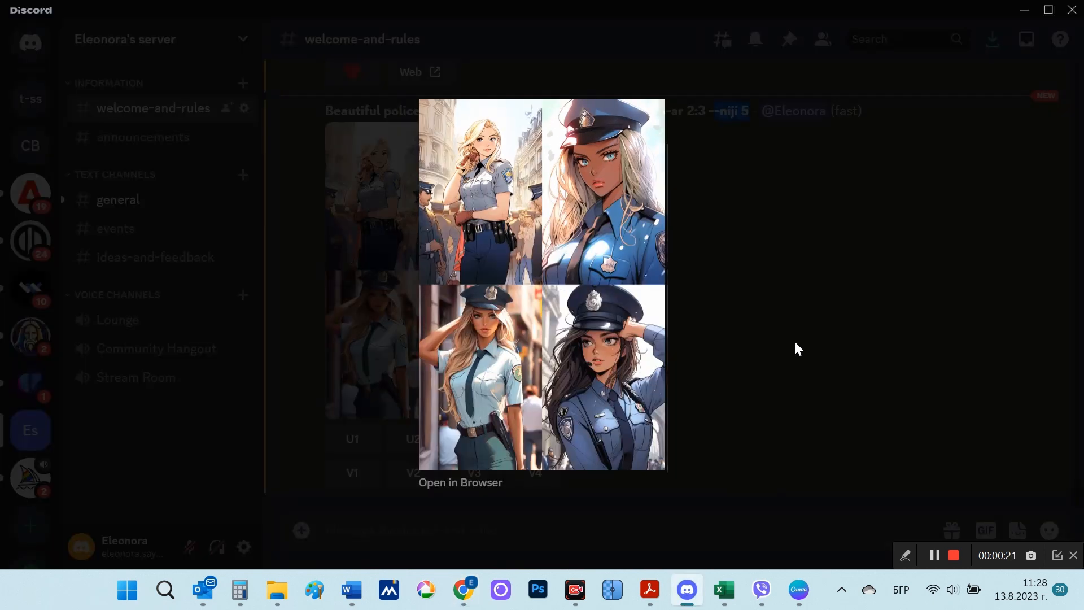
left_click(793, 339)
Step: Copy the full comic book policewoman prompt, including "--ar 2:3 --niji 5", into a new imagine command
left_click_drag(327, 111, 753, 111)
right_click(714, 111)
left_click(723, 112)
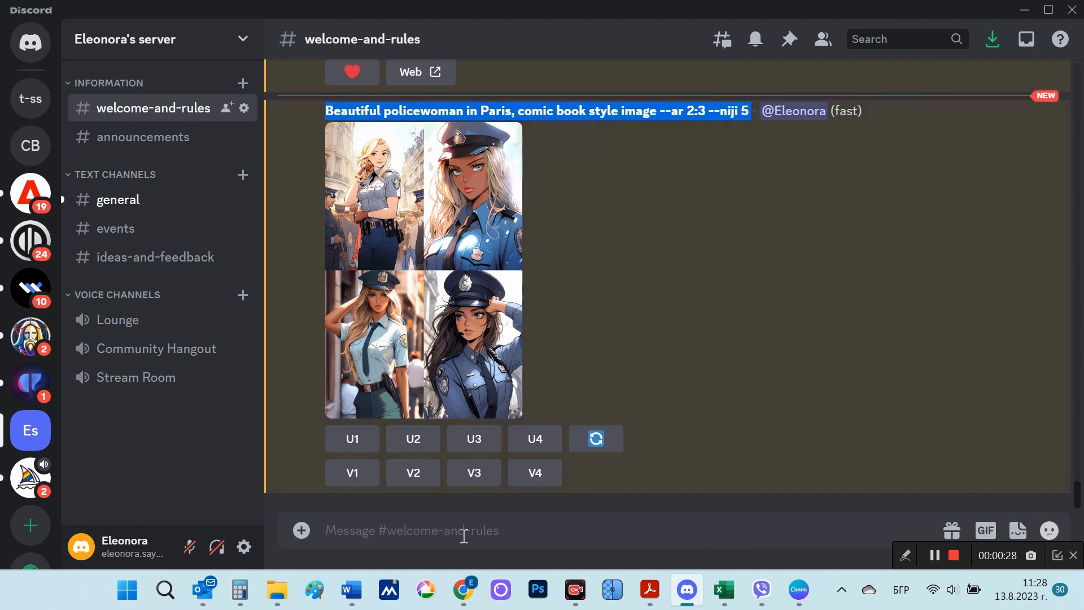
left_click(462, 536)
key("alt+shift")
type("/")
left_click(482, 206)
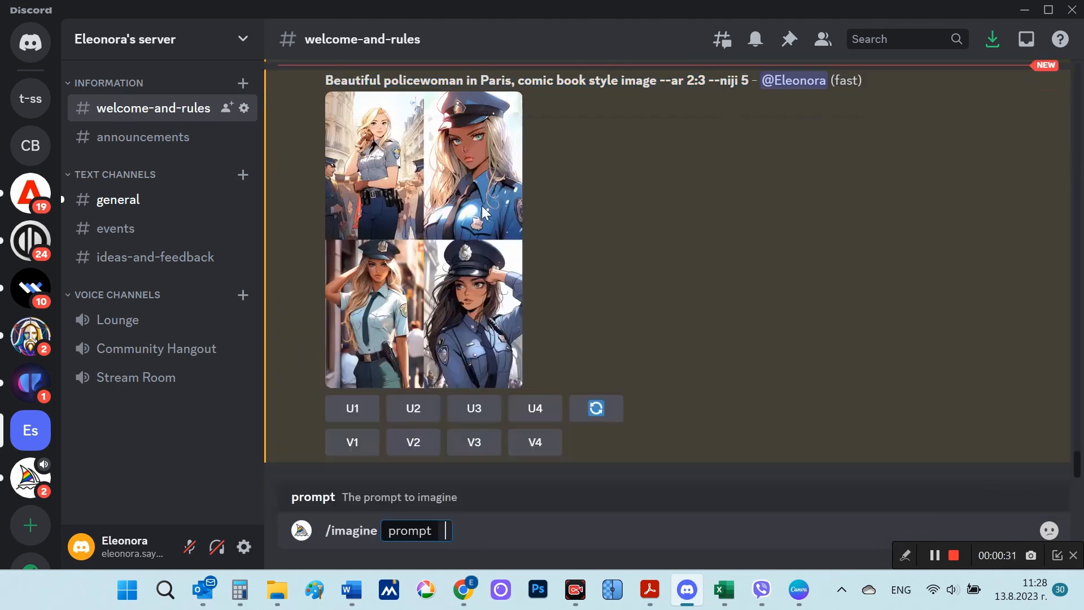
key("ctrl+v")
Step: Replace "comic book" with "anime" and submit the prompt "Beautiful policewoman in Paris, anime style image --ar 2:3 --niji 5"
double_click(642, 532)
type("anime")
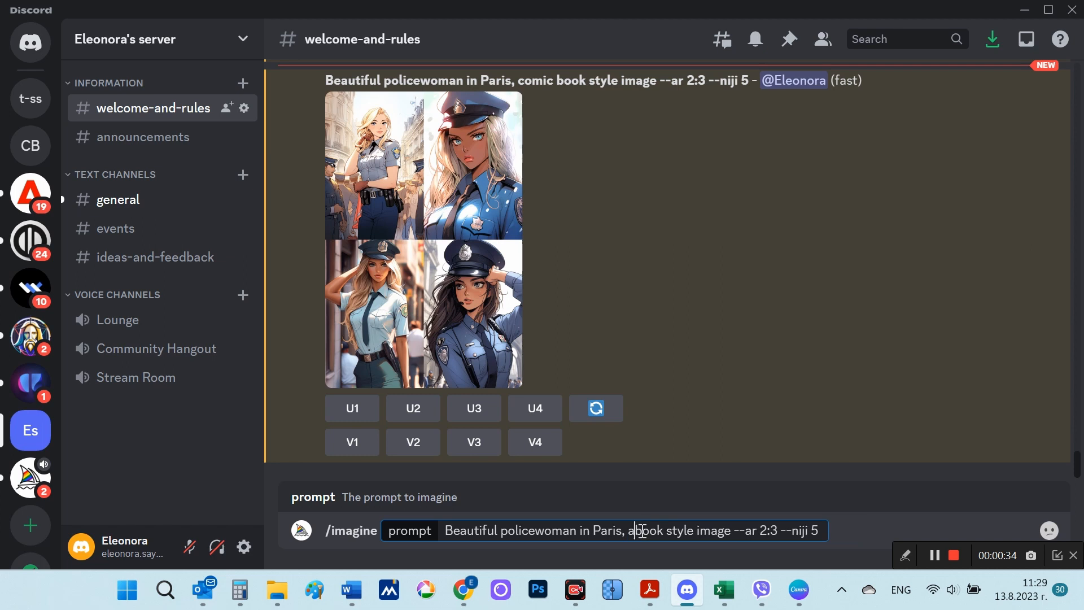
key("Delete")
key("Delete")
key("Delete")
key("Delete")
key("Delete")
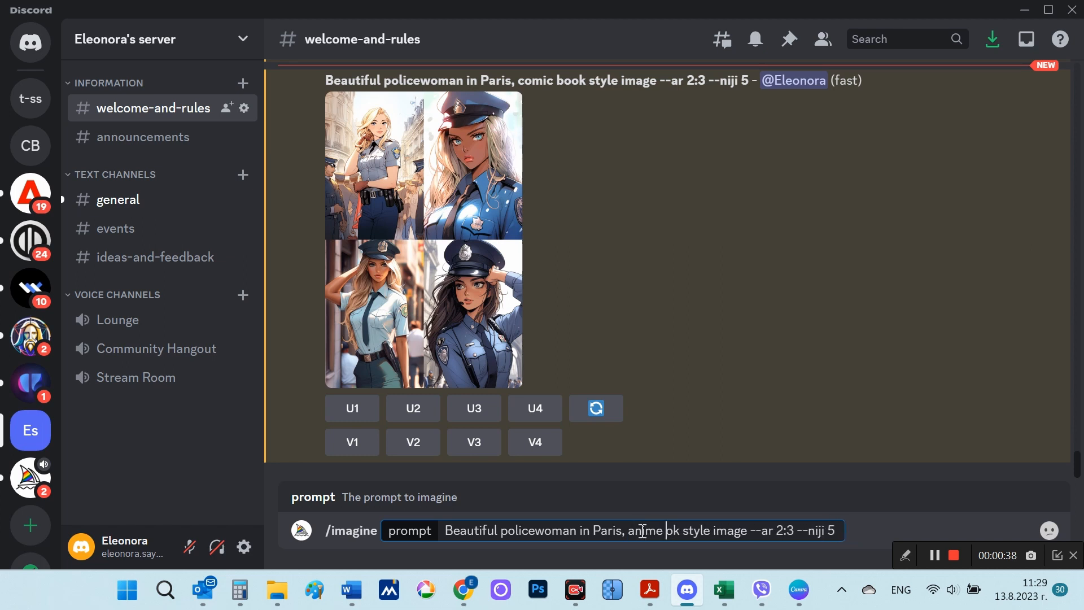
key("Return")
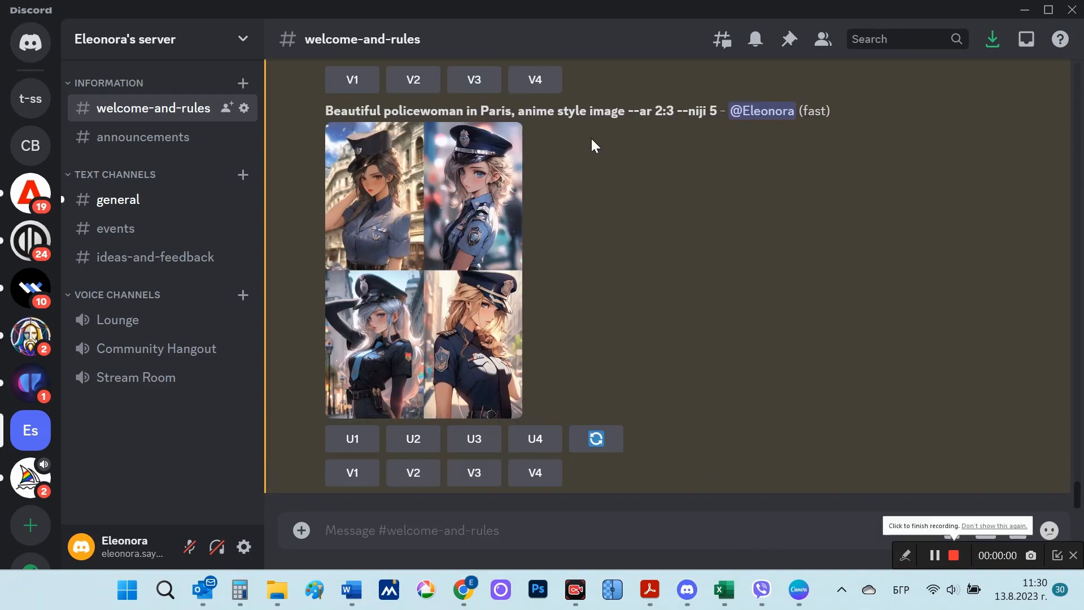
Step: Examine the anime style policewoman grid in the browser, magnifying the second image for detail
left_click_drag(525, 110, 590, 111)
left_click(489, 282)
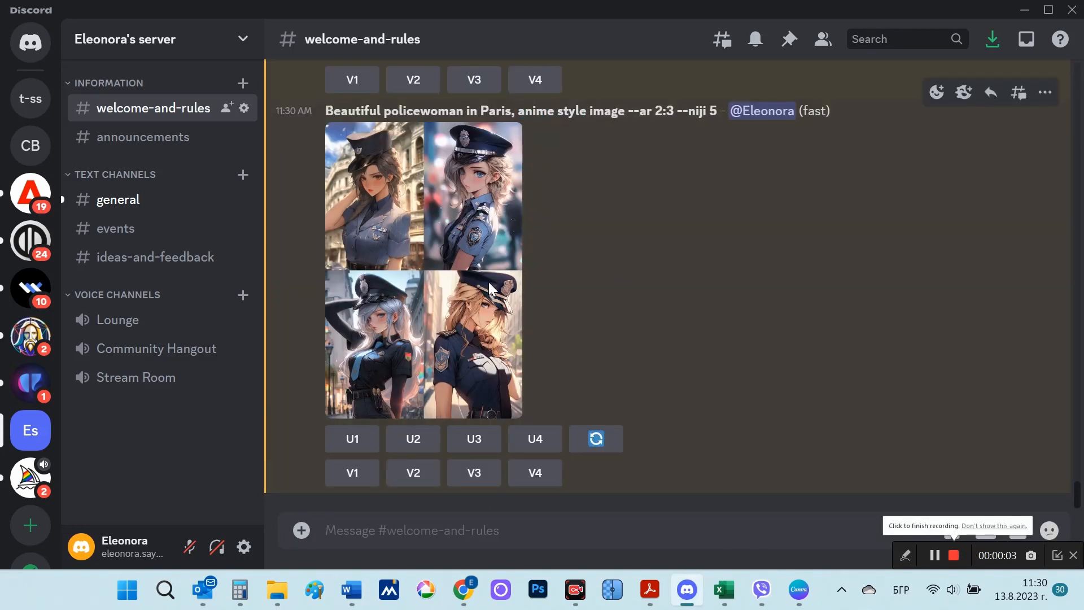
left_click(460, 482)
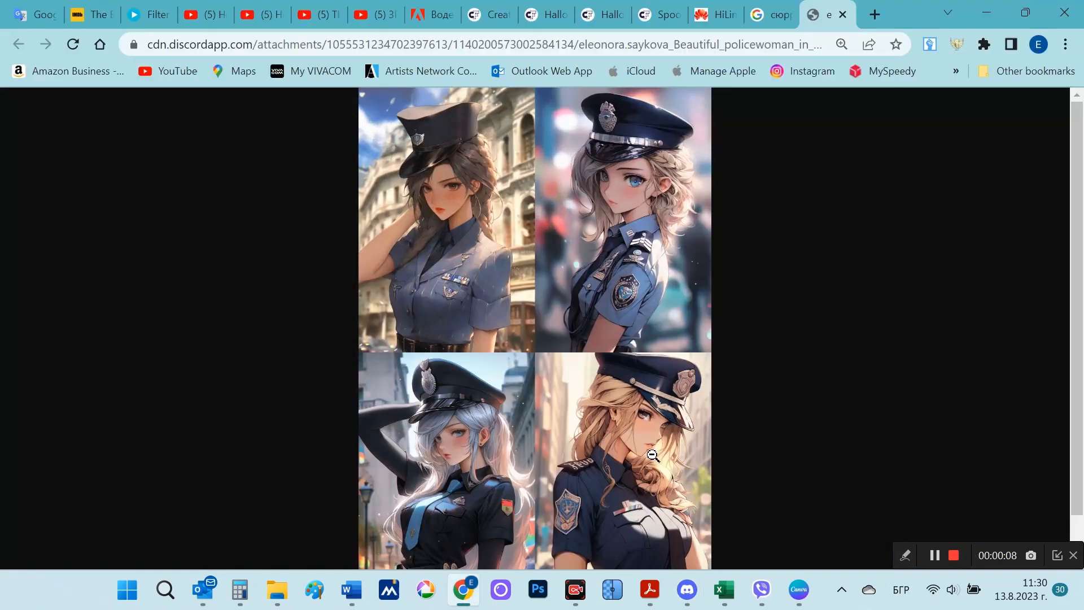
left_click(652, 455)
left_click(664, 392)
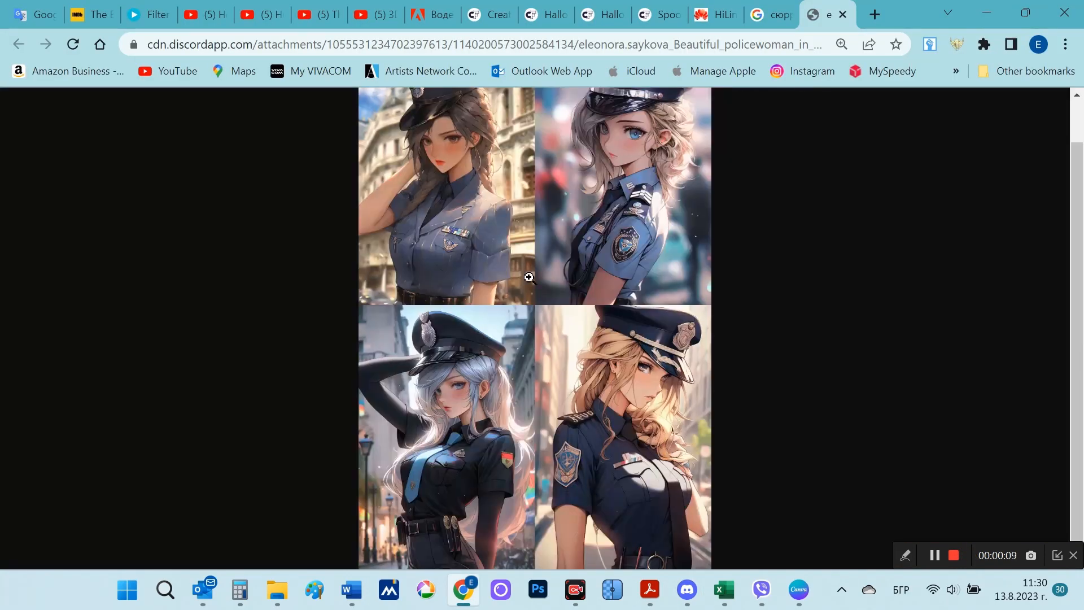
left_click(604, 143)
scroll(638, 300, "down", 5)
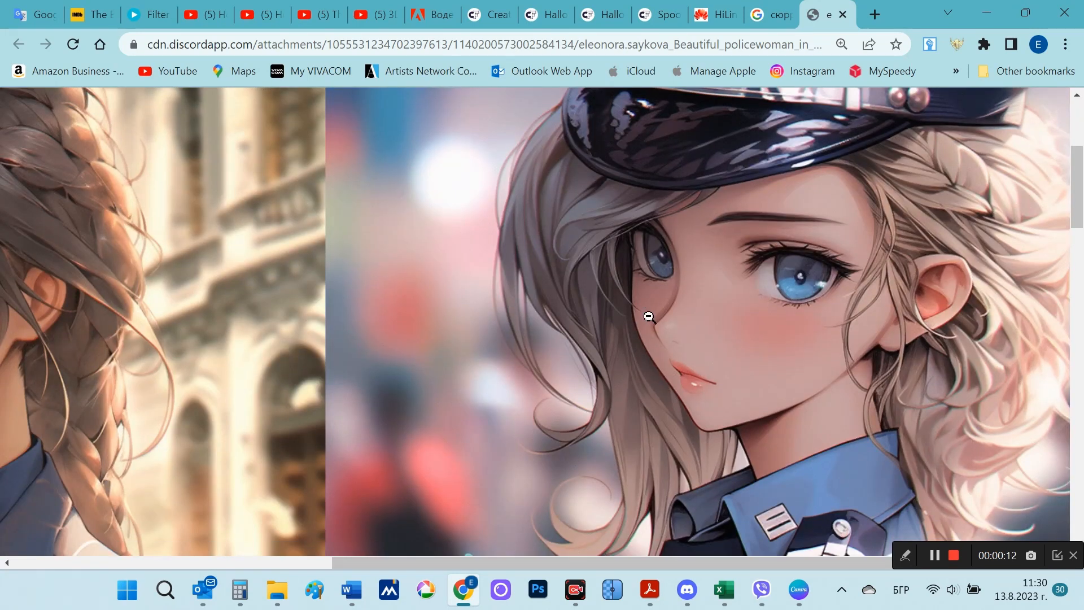
scroll(649, 316, "down", 15)
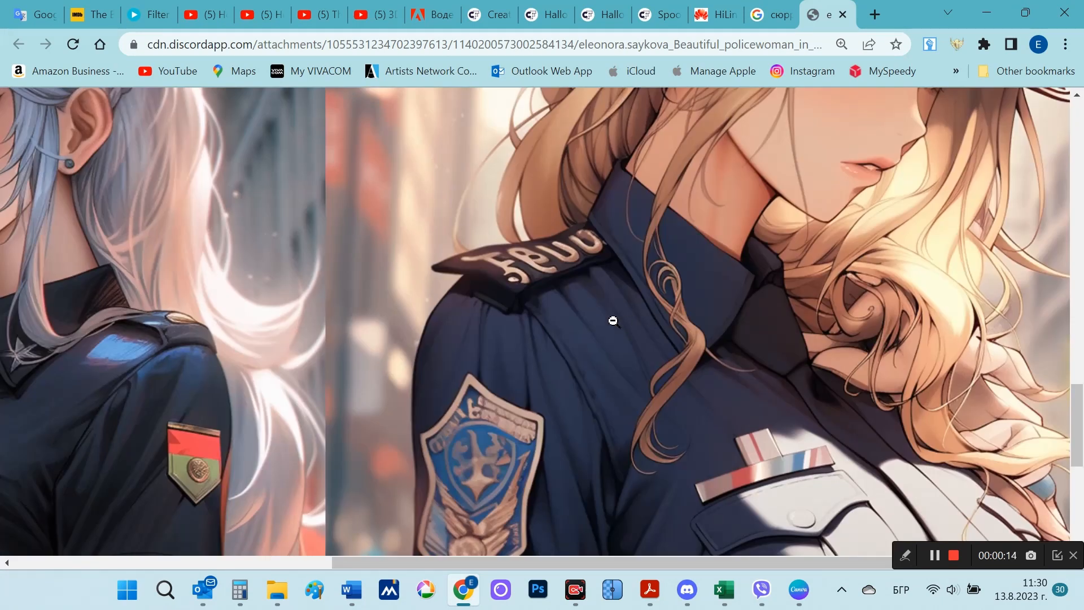
left_click(612, 323)
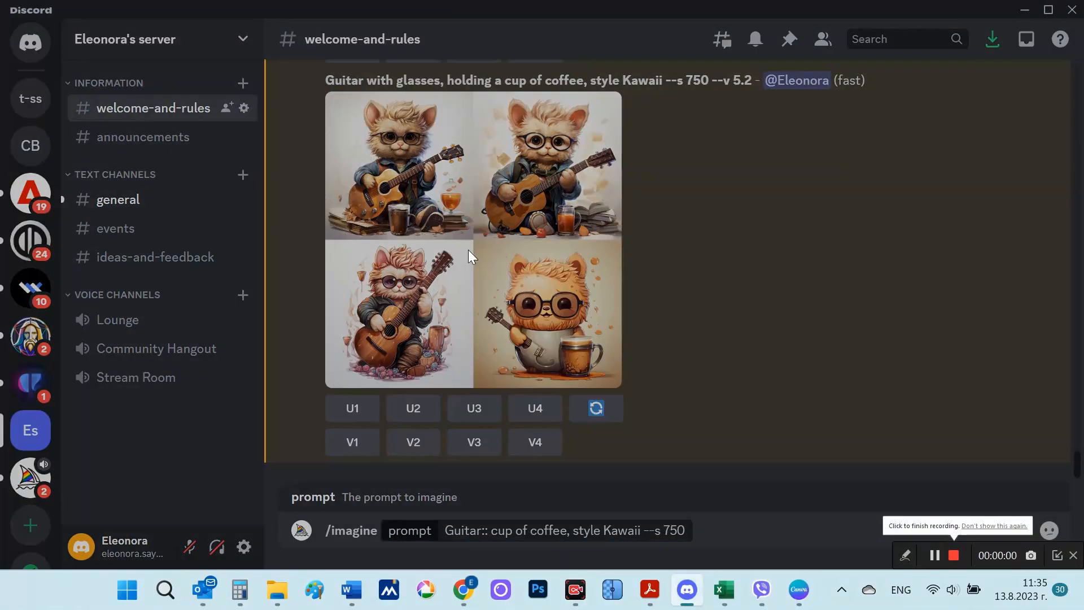
Step: View the "Guitar with glasses" Kawaii grid enlarged and submit the imagine prompt "Guitar:: cup of coffee, style Kawaii --s 750"
left_click(467, 252)
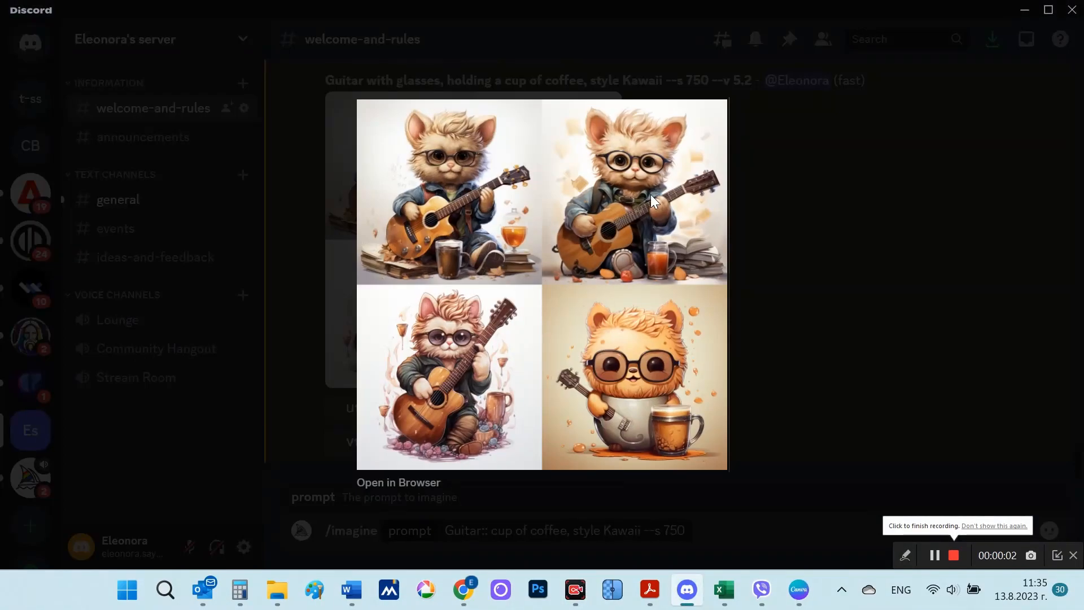
left_click(836, 278)
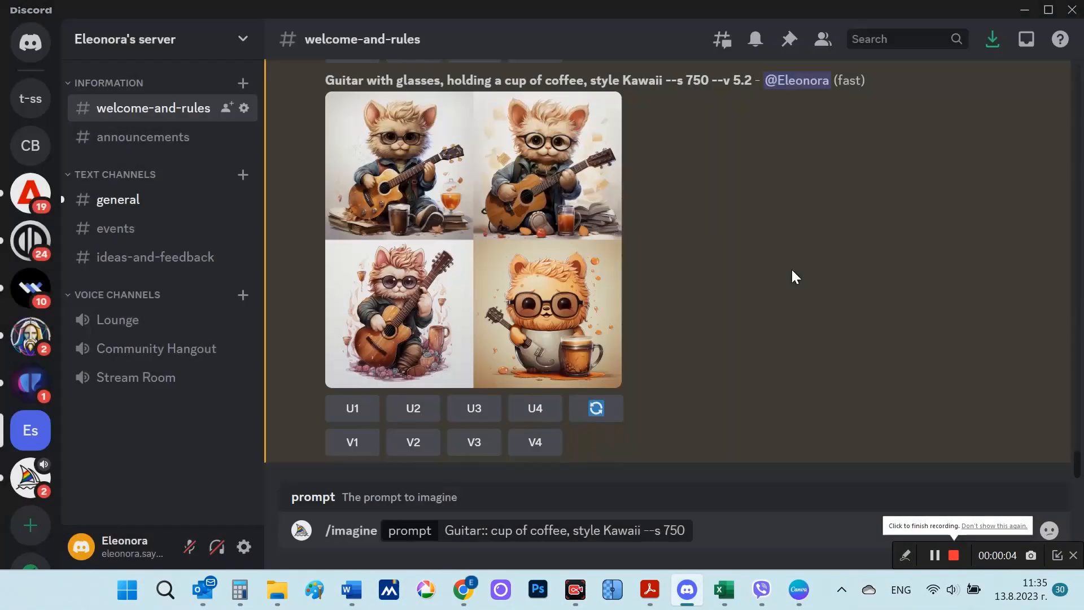
left_click(493, 531)
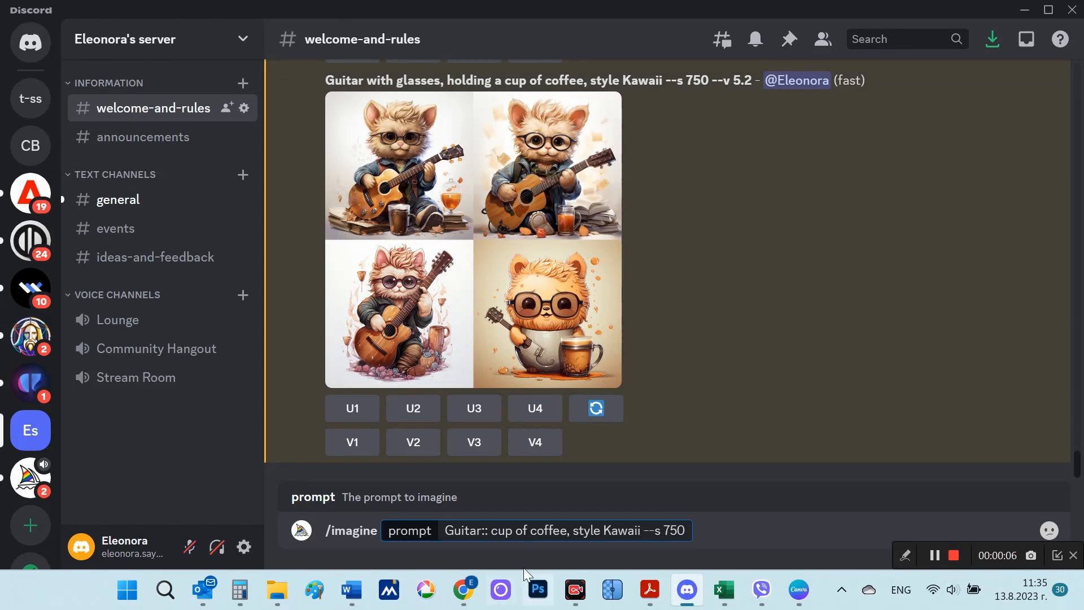
left_click_drag(493, 532, 443, 530)
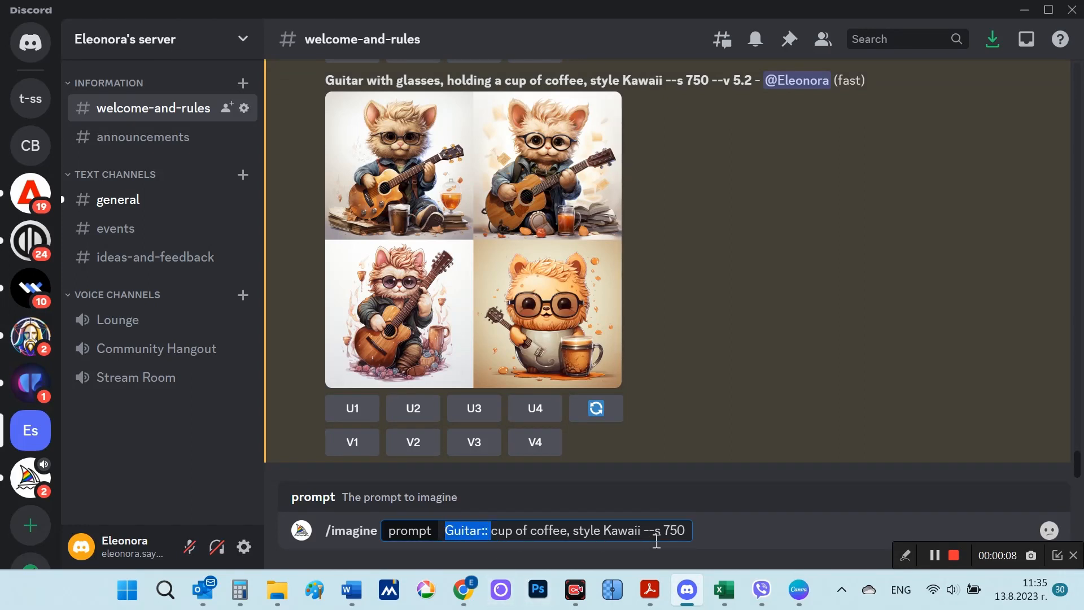
left_click(690, 532)
key("Return")
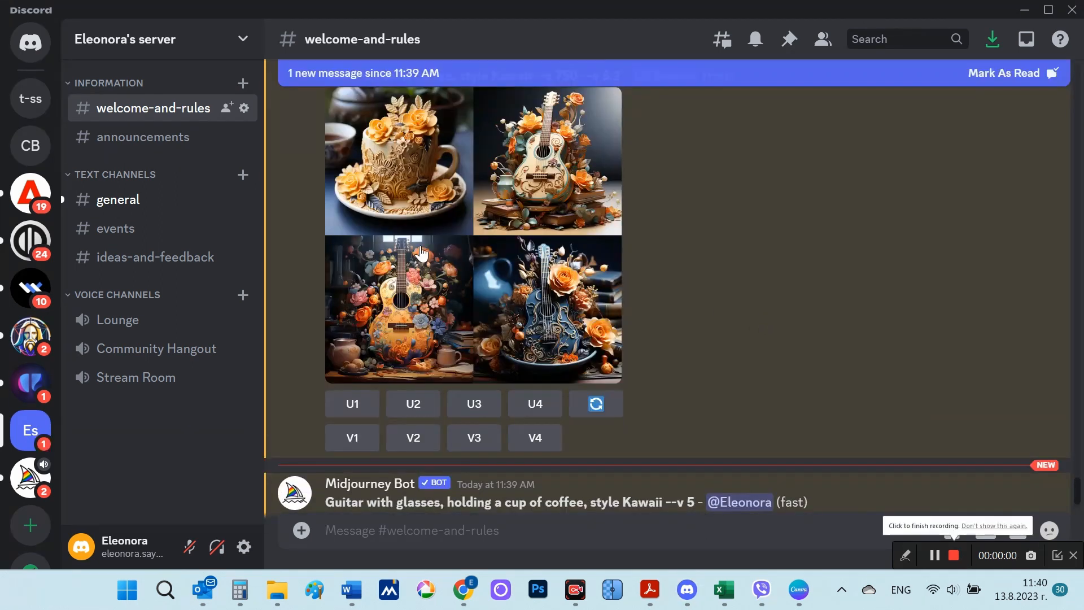
Step: View the "Guitar:: cup of coffee" grid enlarged and highlight "--v 5" in the "Guitar with glasses" prompt that follows
left_click(420, 254)
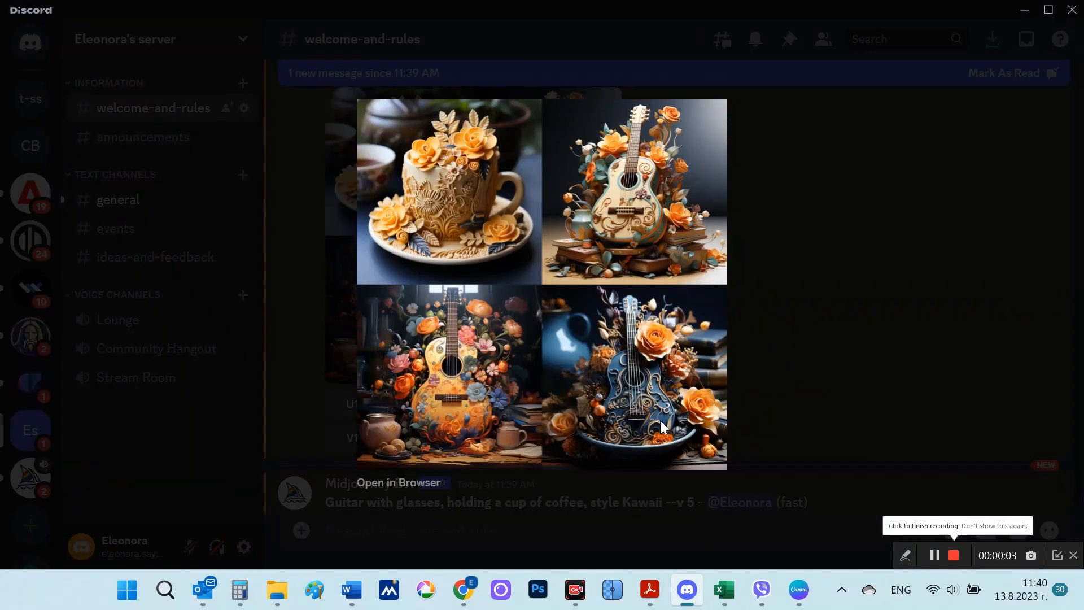
left_click(817, 349)
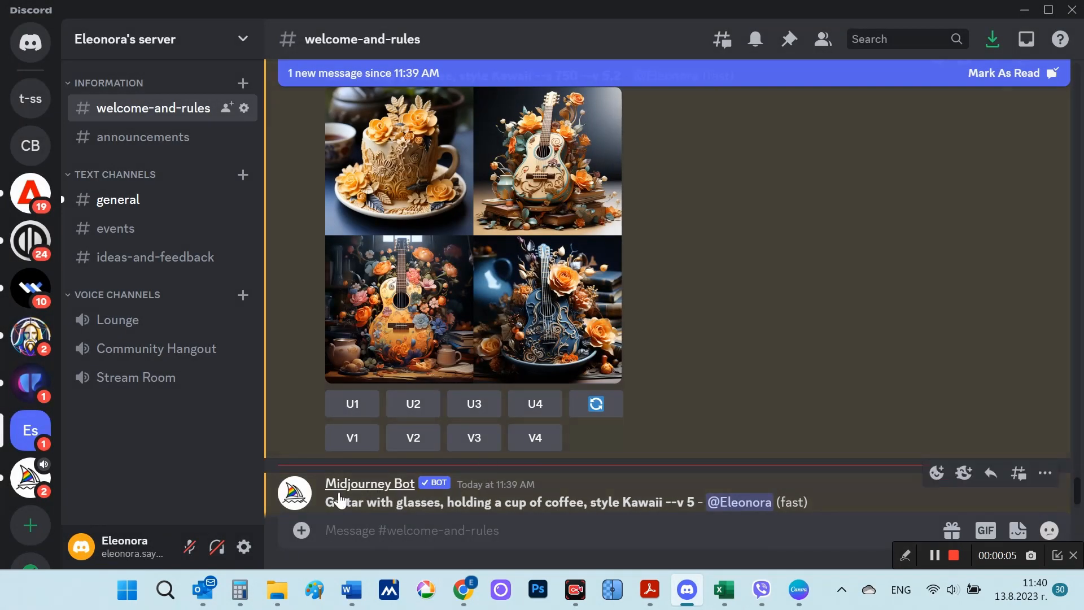
left_click_drag(327, 499, 697, 502)
left_click(656, 503)
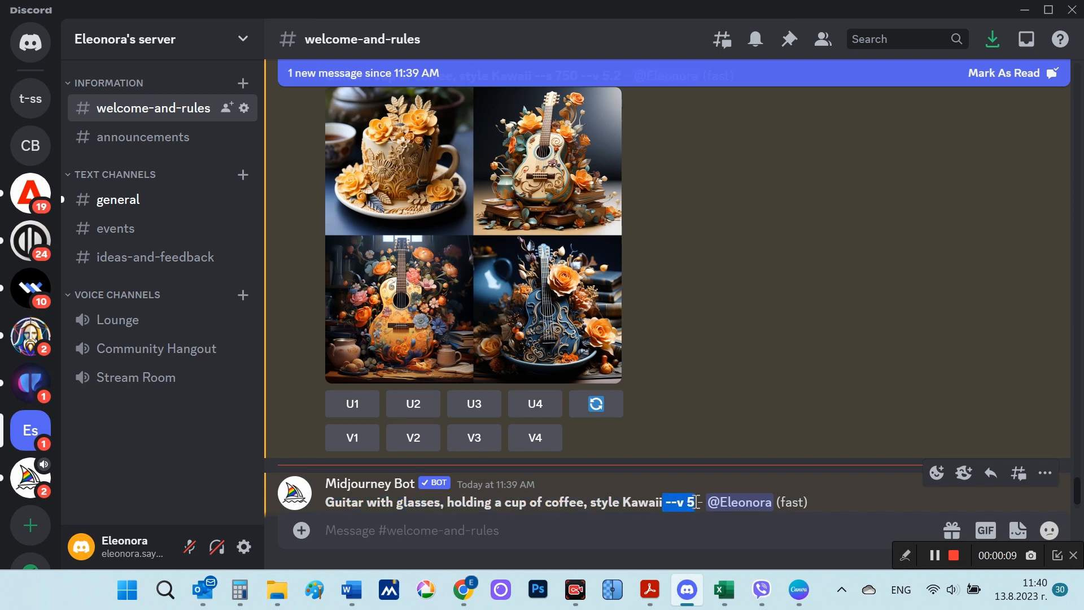
double_click(744, 384)
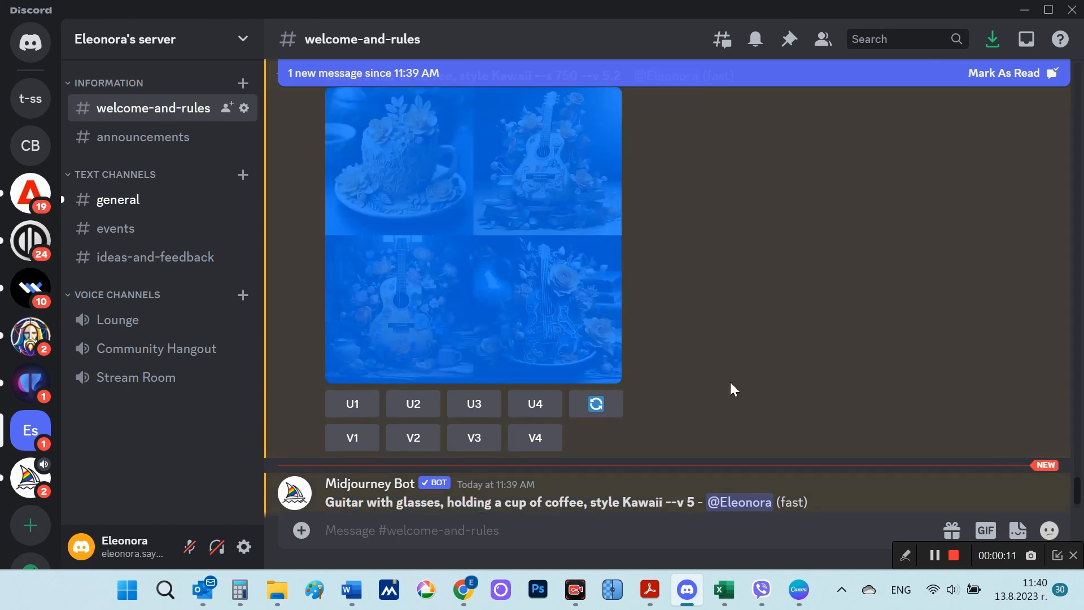
Step: View the Kawaii "Guitar with glasses, holding a cup of coffee" version 5 image grid enlarged
scroll(804, 428, "down", 5)
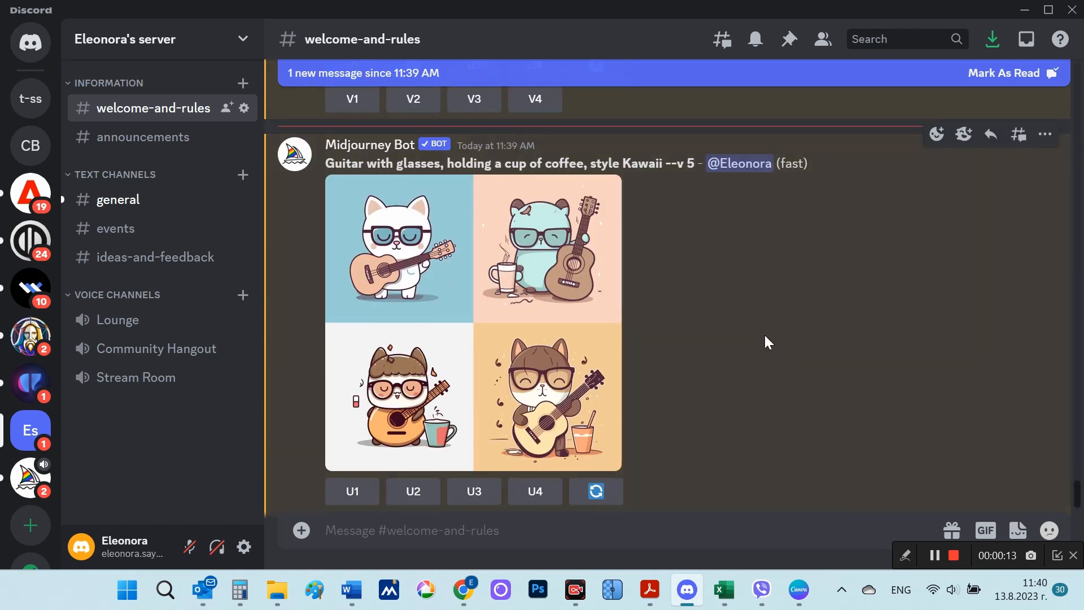
left_click(507, 302)
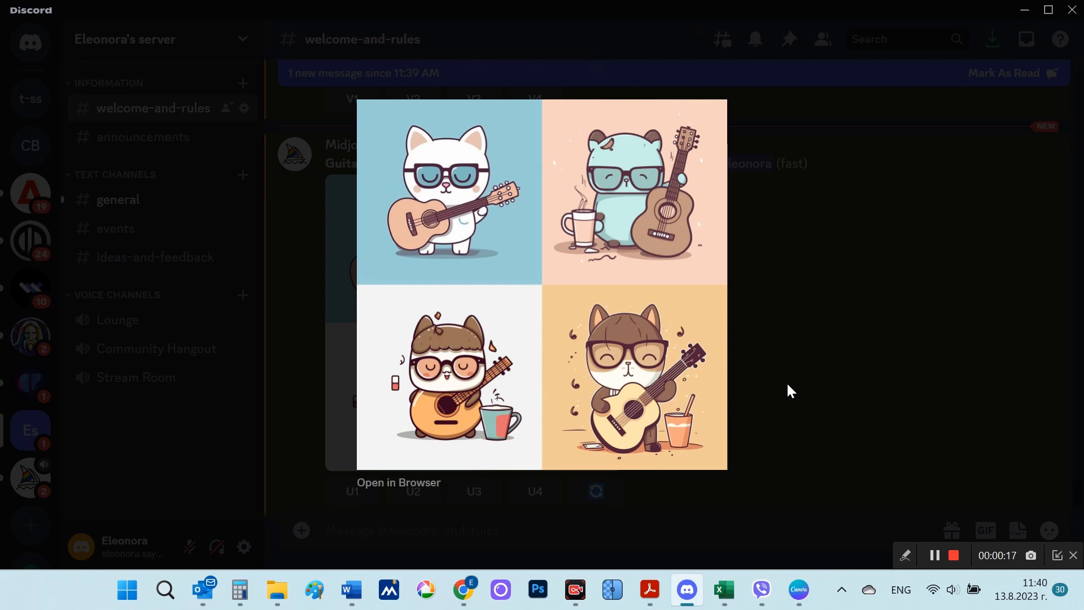
left_click(845, 388)
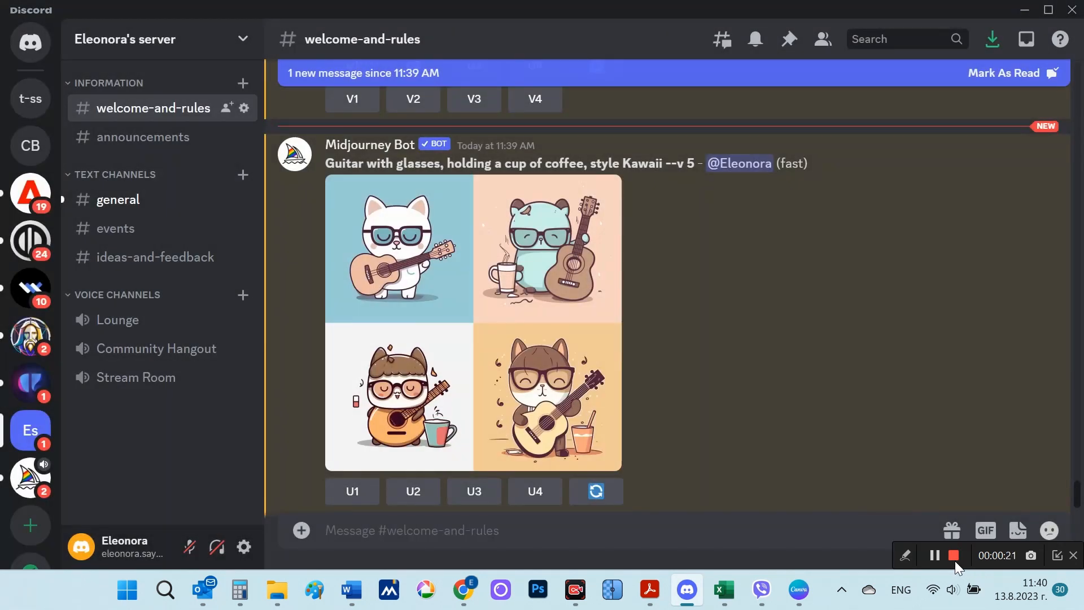
left_click(954, 556)
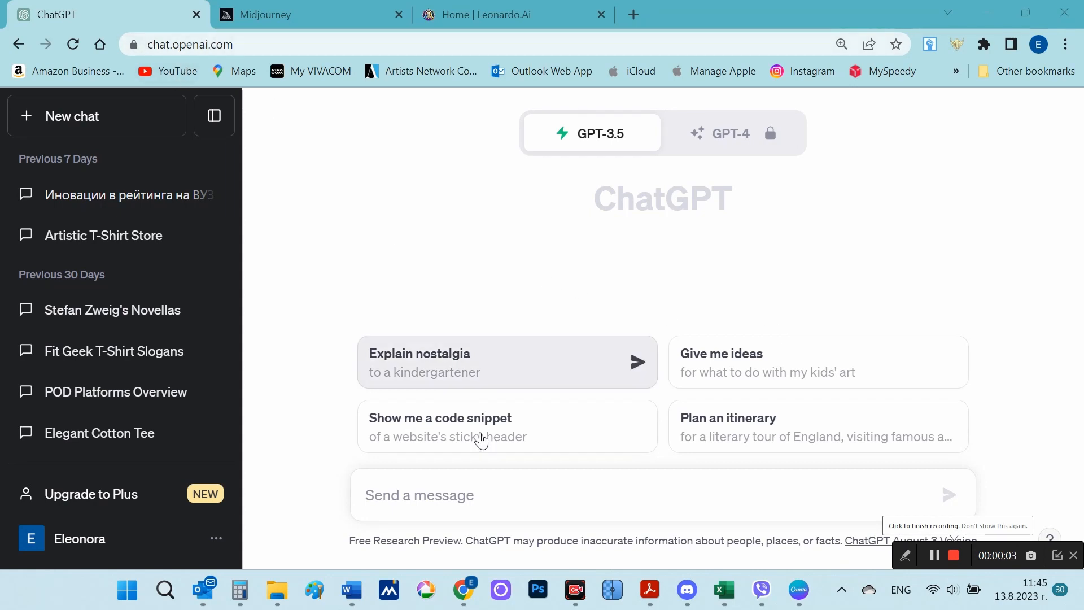
Step: Ask ChatGPT for a Midjourney prompt for a cubist landscape, requiring a high-quality camera, YouTube format scaling, color and a bright palette
left_click(401, 493)
type("Write me a prompt to use in text or an image generator like Midjourney to represent a prompt to generate a cubist landscape. Set requirements for a high-quality camera, scaling in You tube format, color and bright palette.")
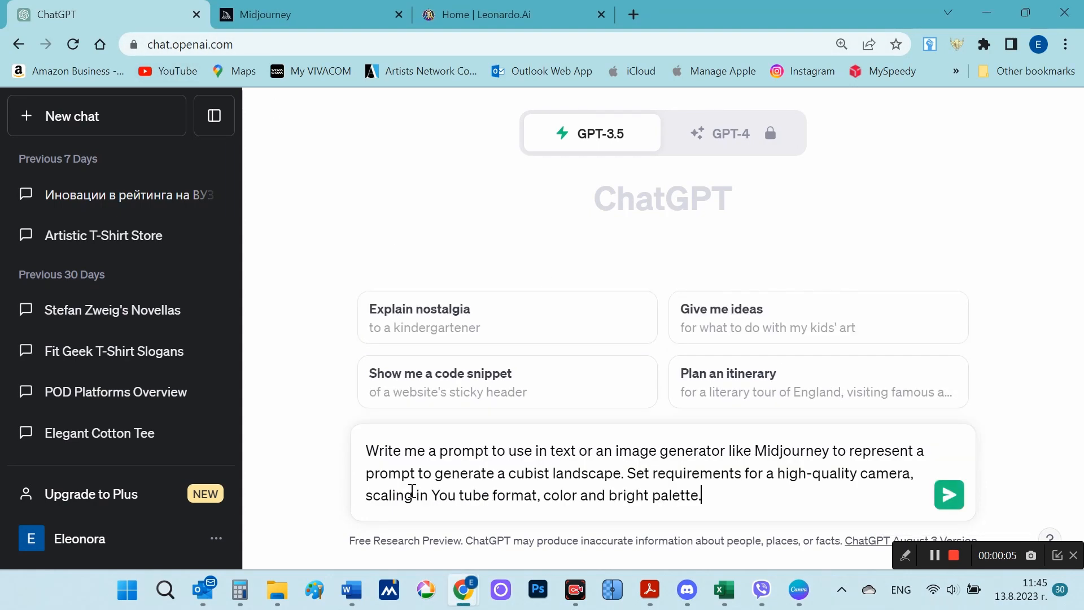
left_click_drag(367, 450, 708, 497)
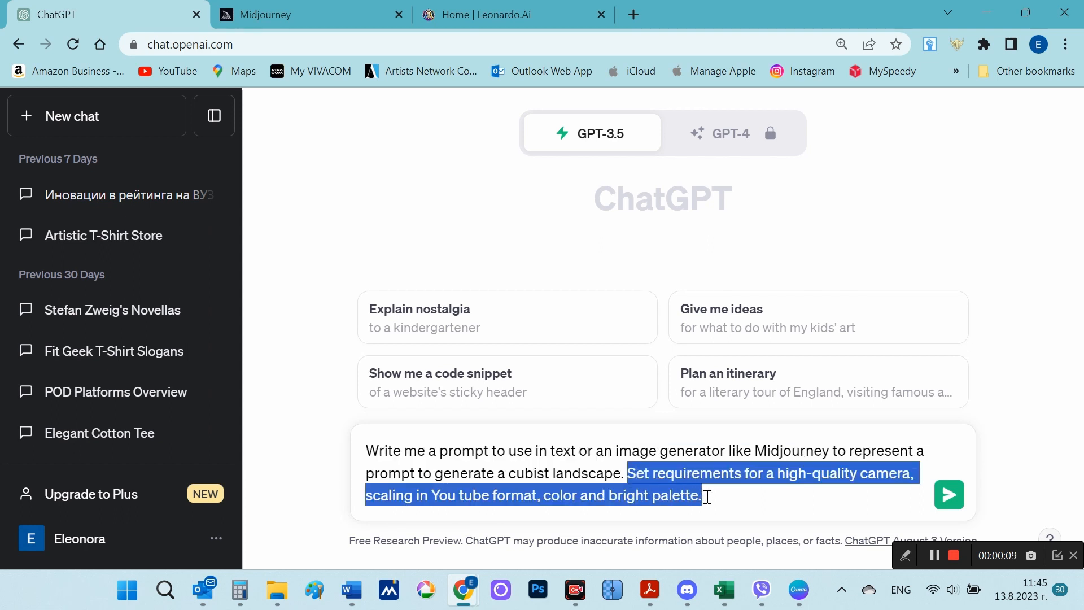
left_click(721, 493)
key("Return")
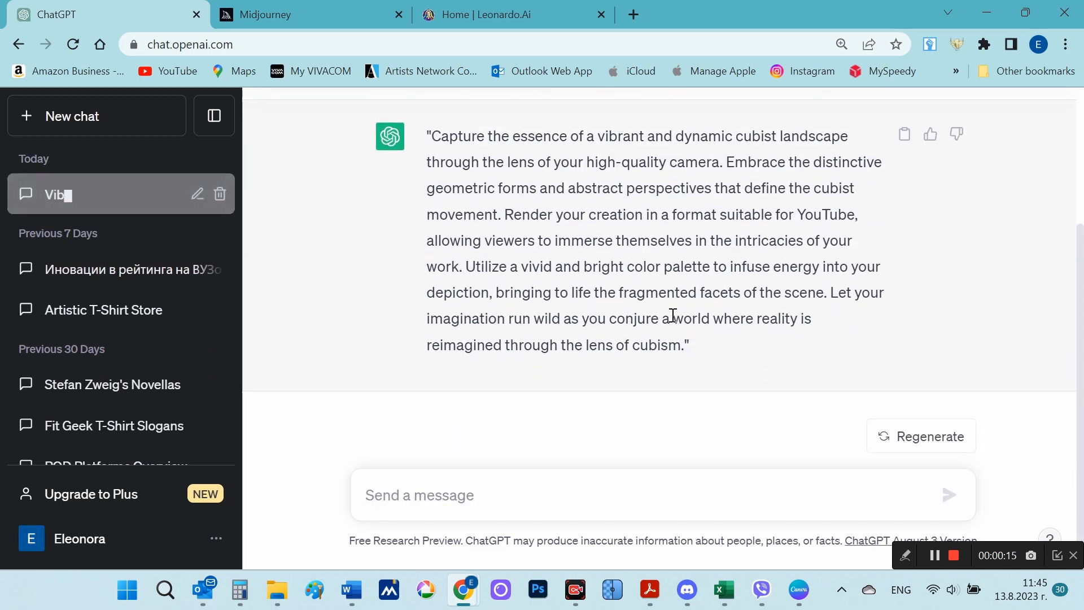
Step: Copy ChatGPT's cubist landscape prompt from "Capture the essence" through "the lens of cubism" and switch to Discord
left_click_drag(431, 136, 682, 345)
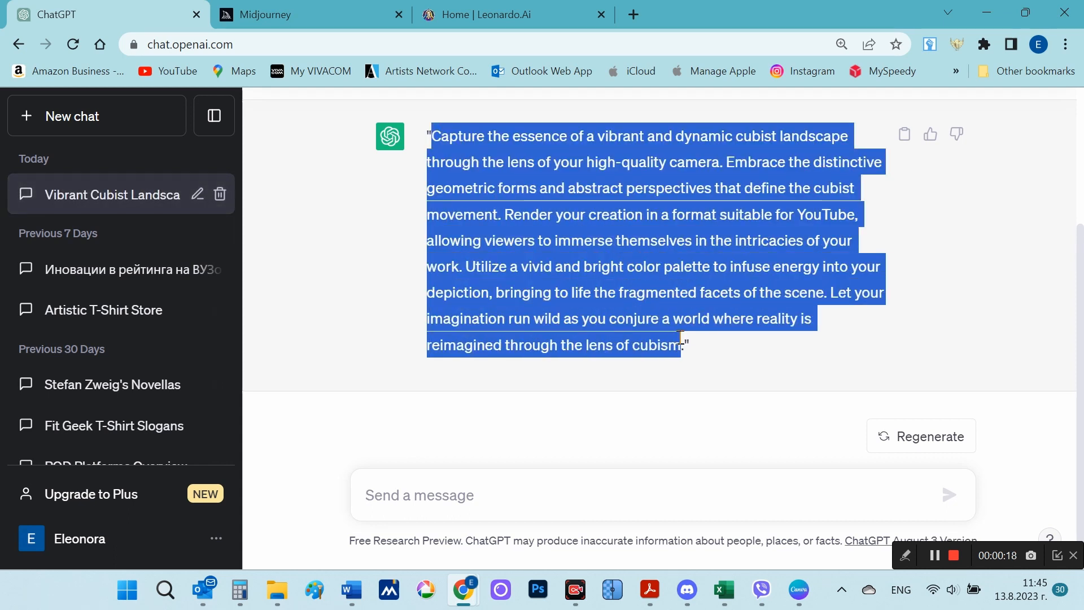
right_click(598, 241)
left_click(628, 258)
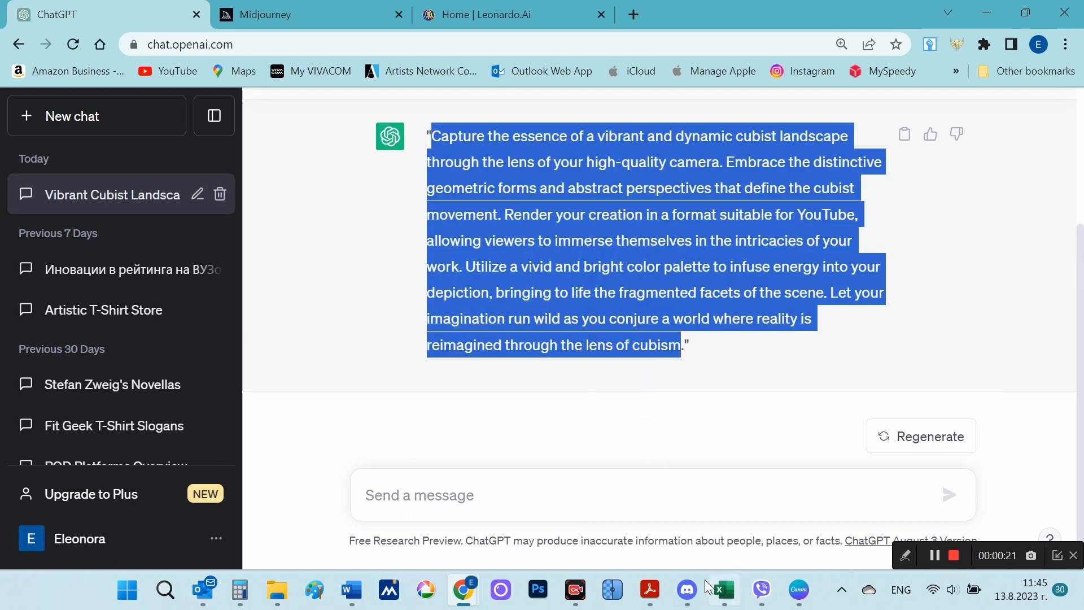
left_click(689, 589)
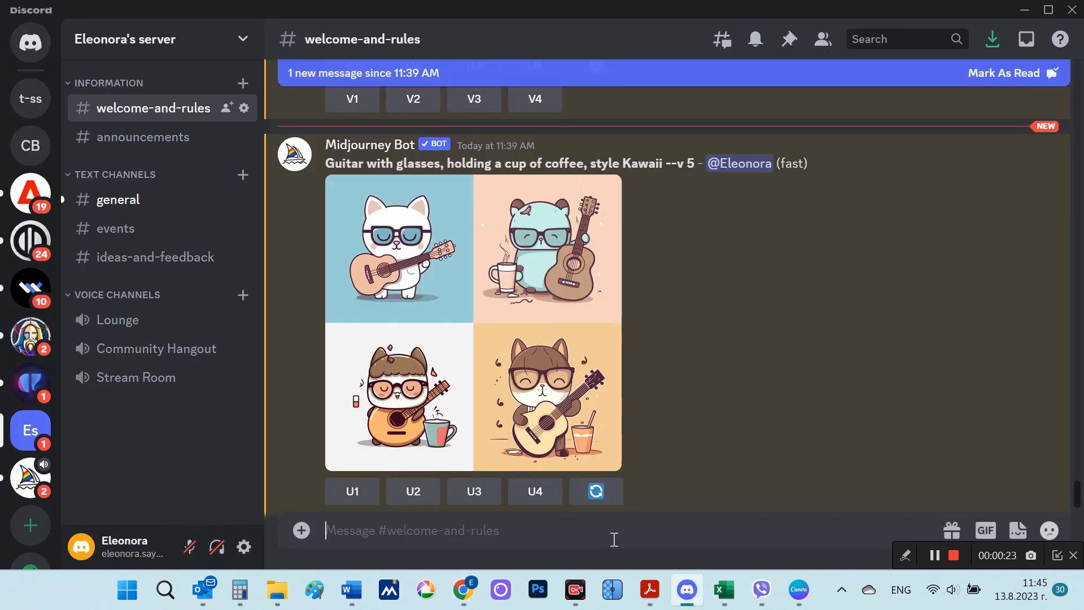
Step: Submit the copied cubist landscape prompt with Midjourney's /imagine command in the welcome-and-rules channel
type("/")
left_click(572, 215)
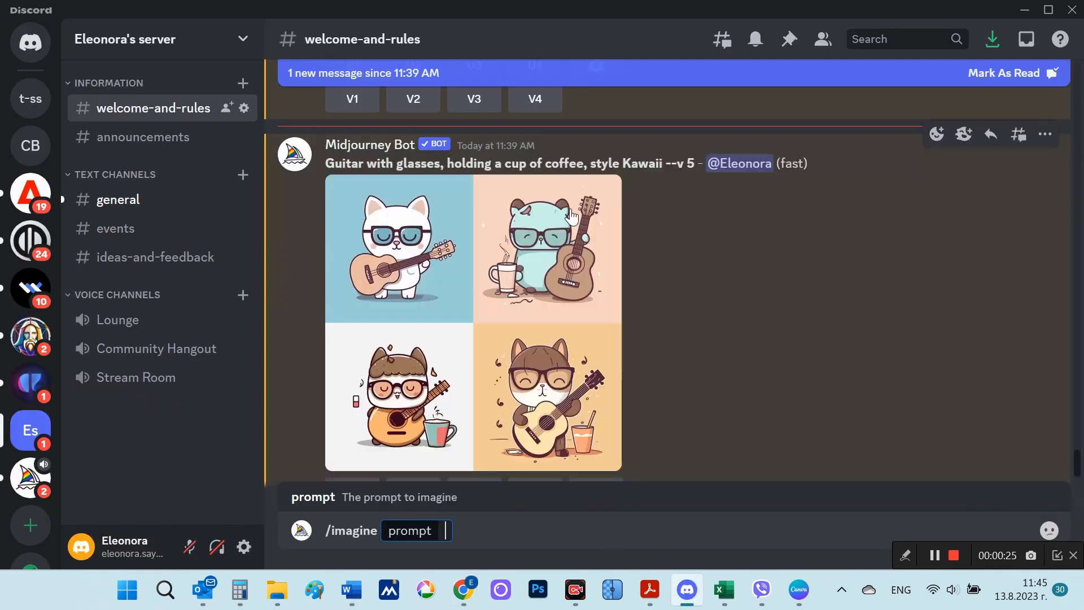
key("ctrl+v")
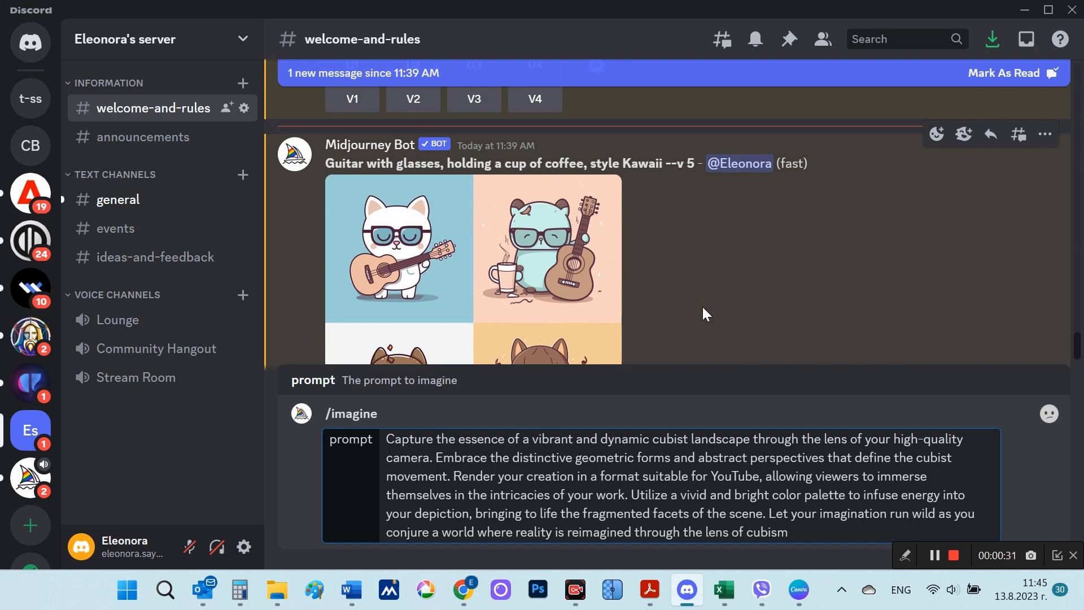
key("Return")
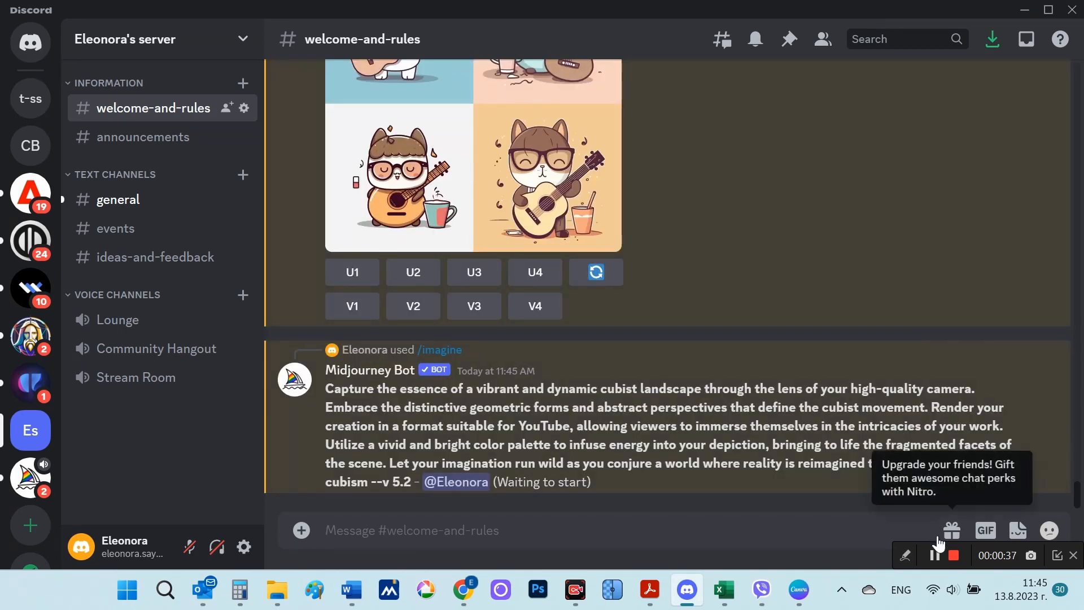
left_click(953, 560)
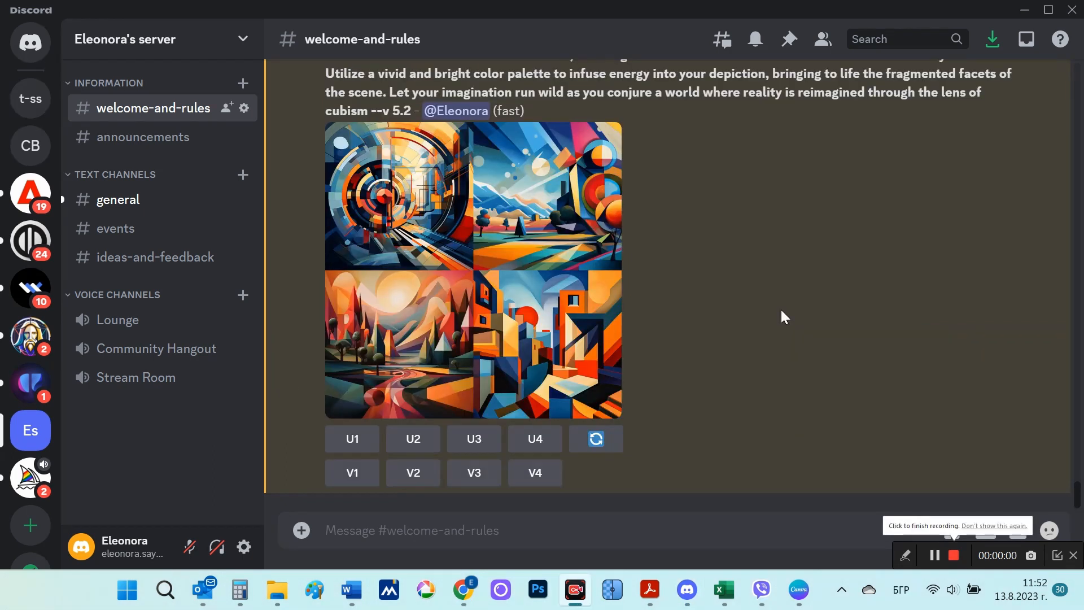
Step: Examine the cubist landscape grid enlarged and in the browser, magnifying the third image, and return to the Discord channel
left_click(567, 288)
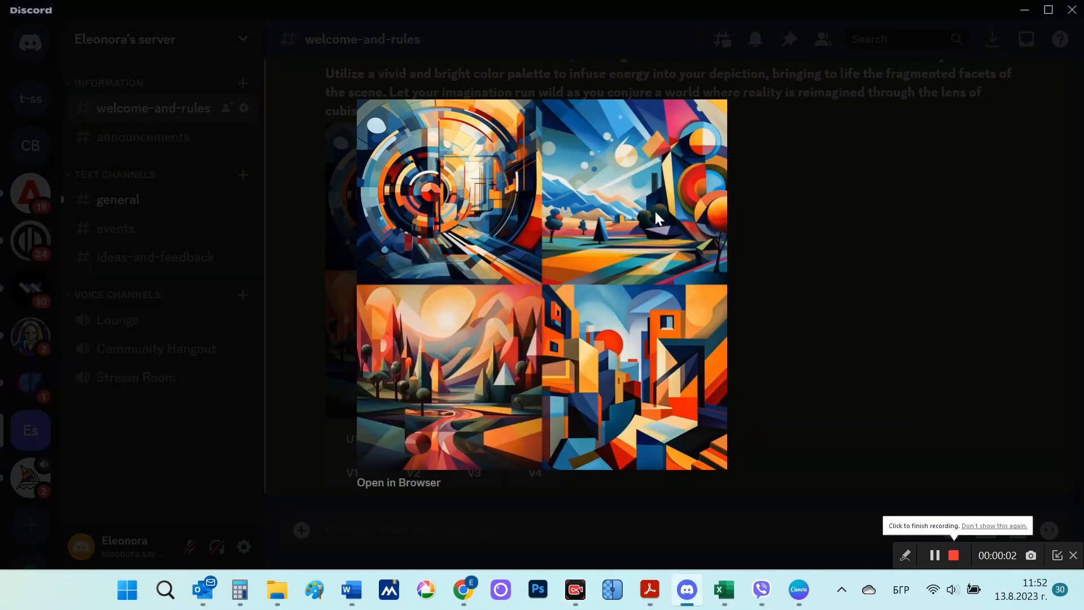
left_click(416, 485)
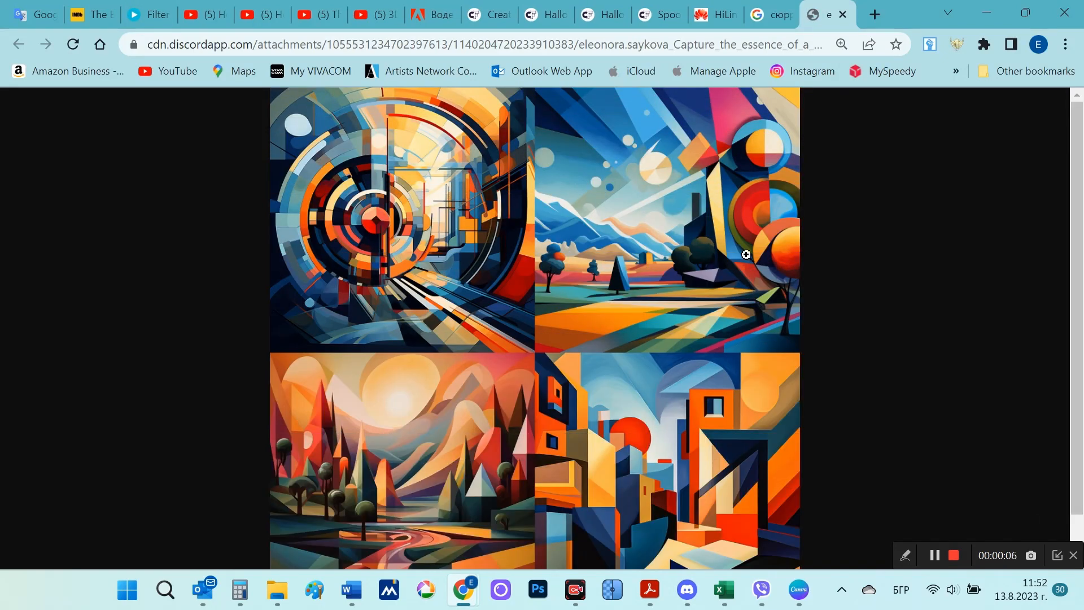
scroll(730, 375, "down", 1)
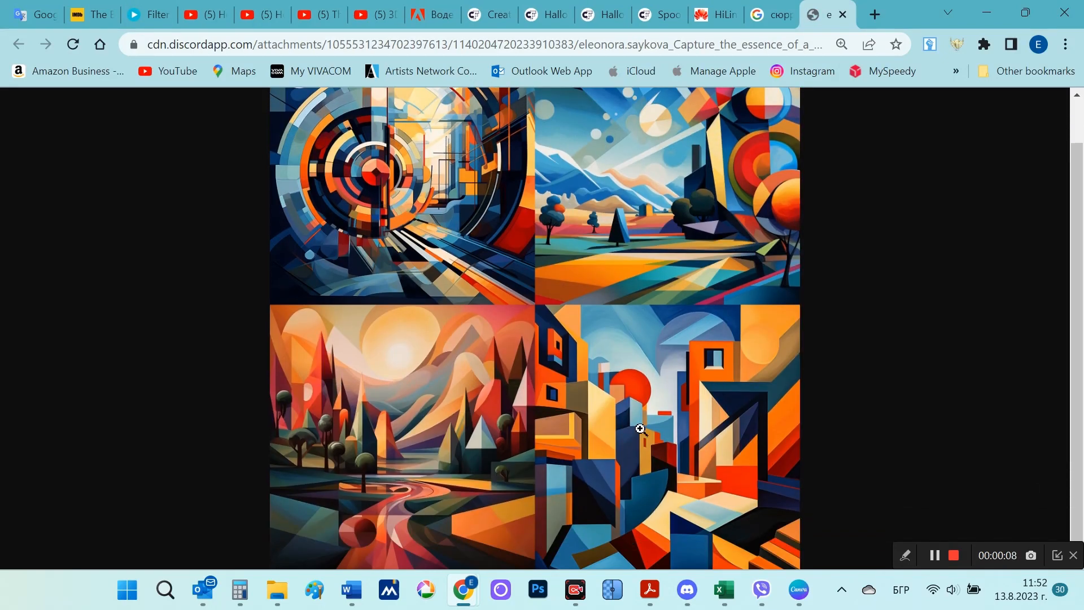
left_click(492, 467)
scroll(492, 459, "down", 4)
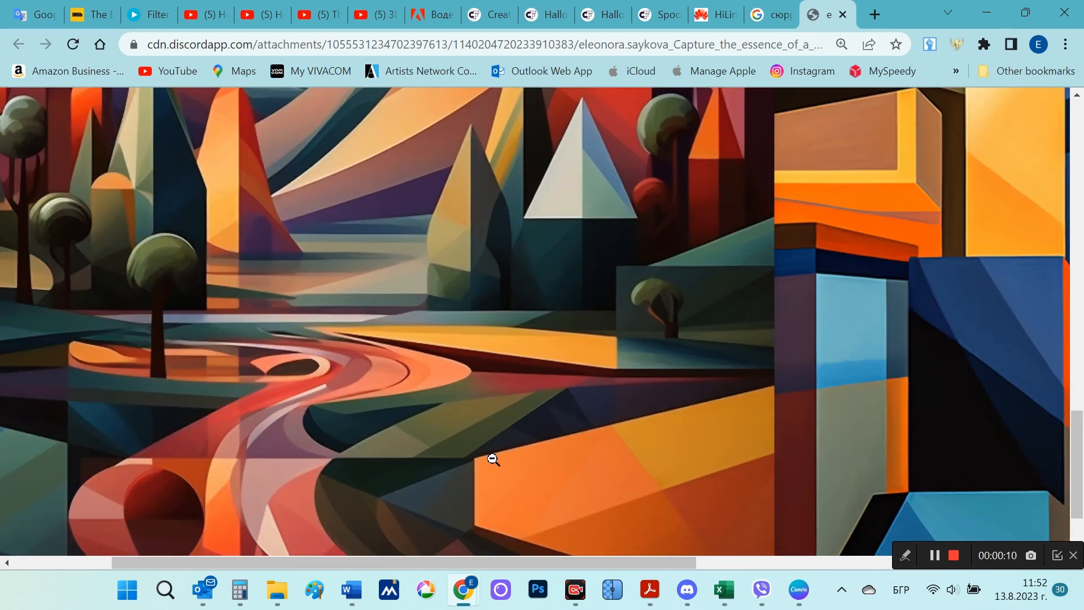
scroll(491, 459, "up", 14)
left_click(597, 420)
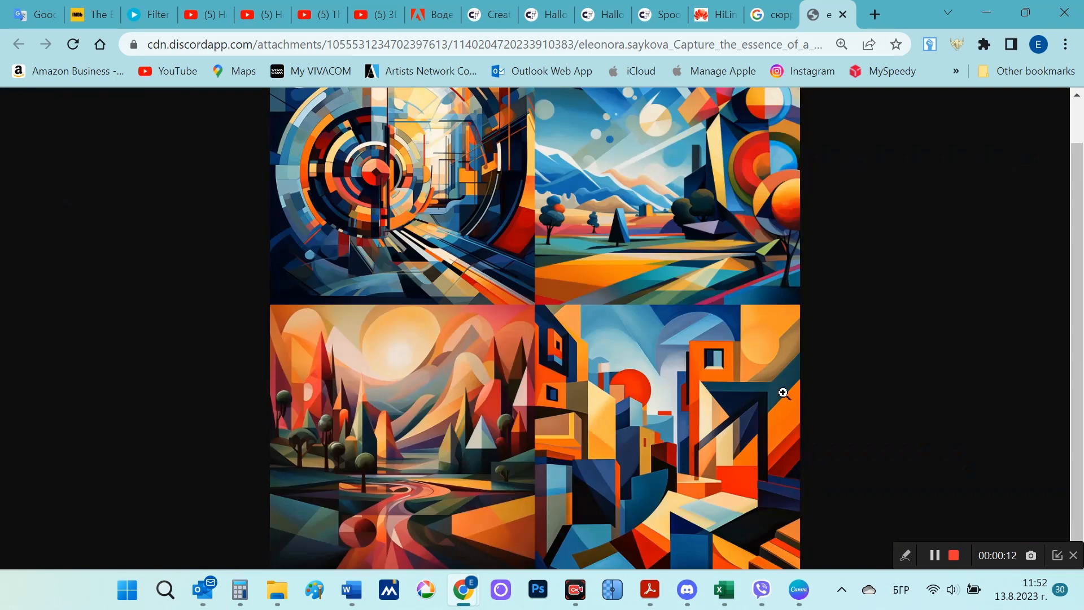
scroll(854, 358, "up", 1)
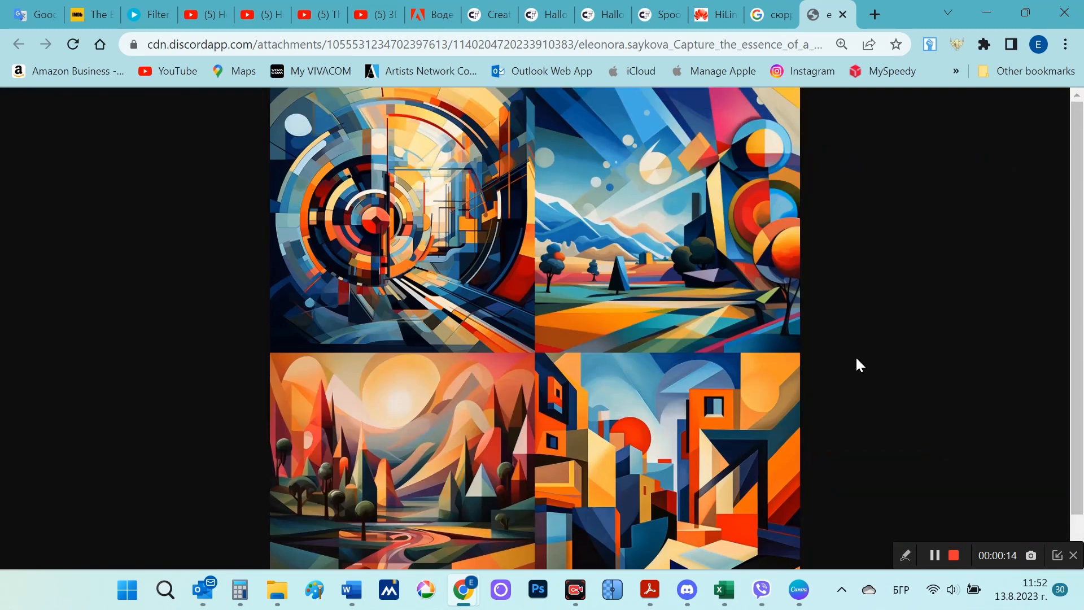
left_click(687, 589)
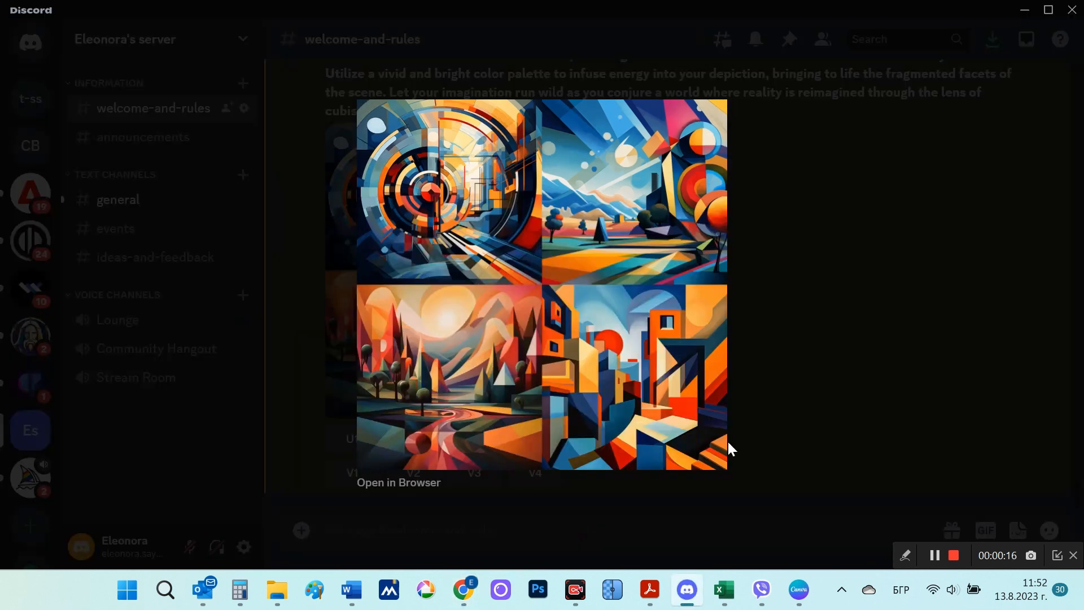
left_click(816, 339)
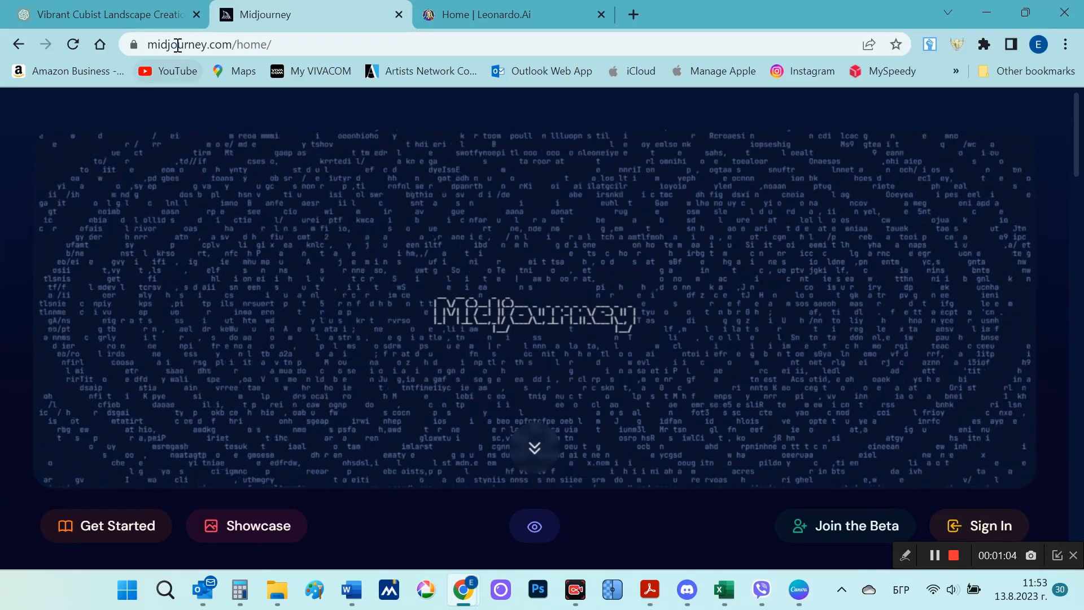
Step: Open Midjourney's Community Showcase and browse the recent images, highlighting the prompt of the minimalistic cubism vase with flowers
left_click(266, 525)
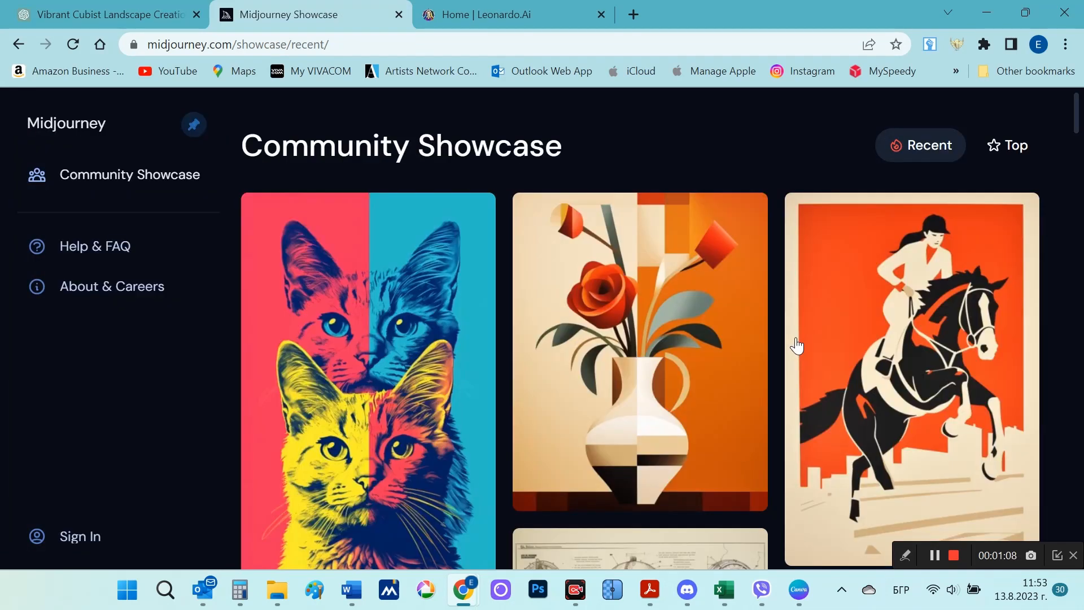
scroll(796, 346, "down", 2)
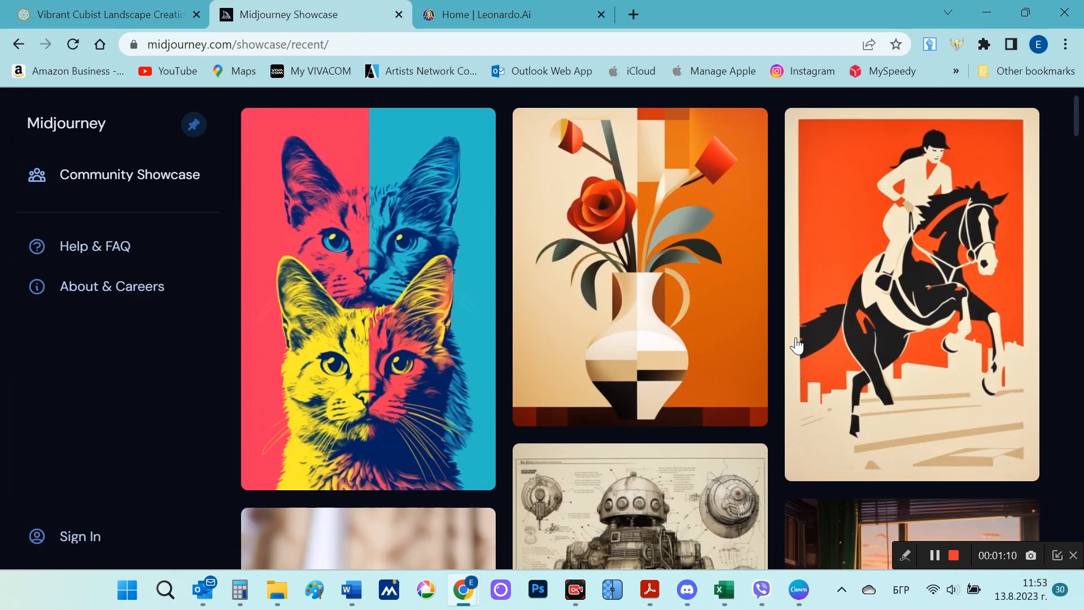
mouse_move(682, 315)
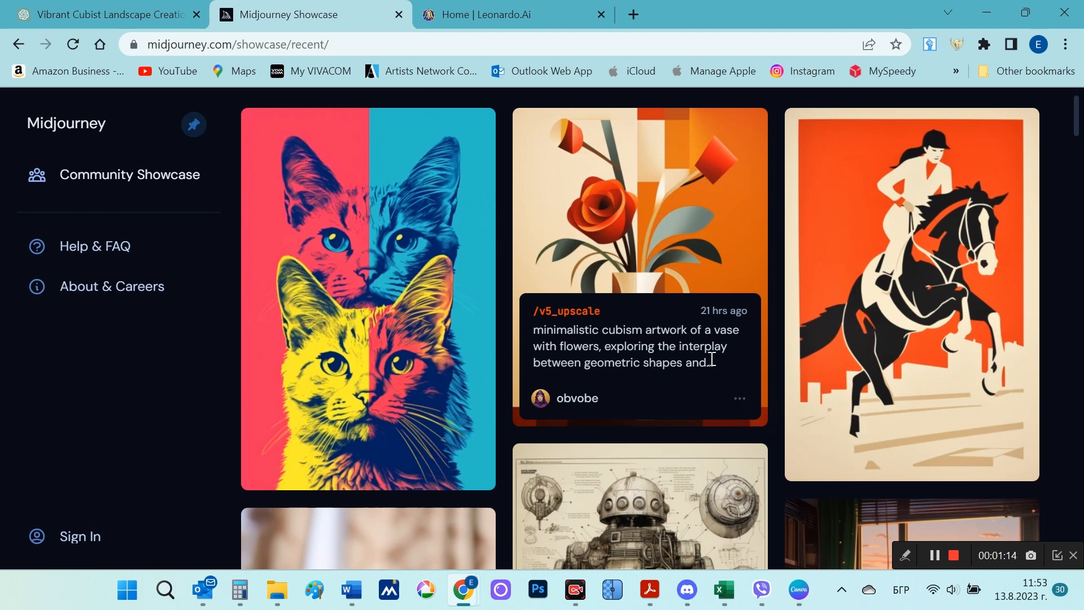
left_click_drag(712, 359, 534, 326)
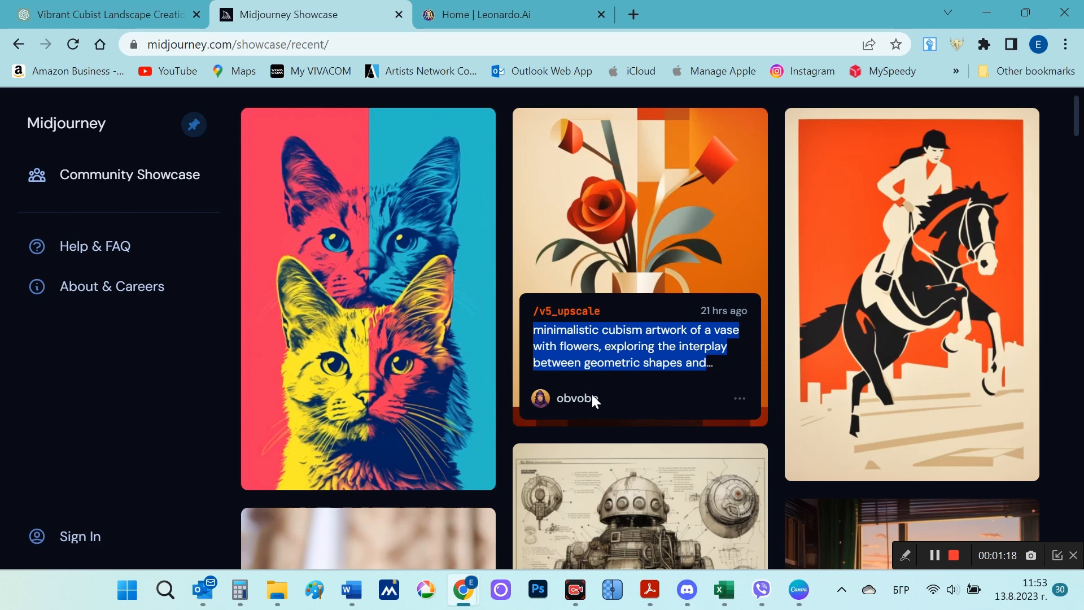
left_click(651, 364)
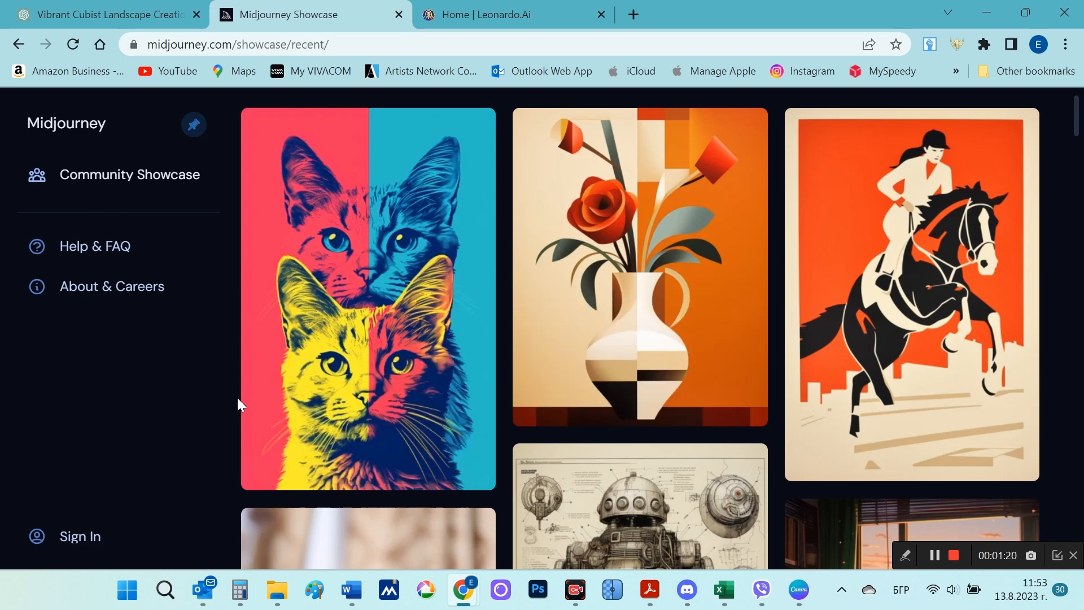
scroll(239, 392, "down", 6)
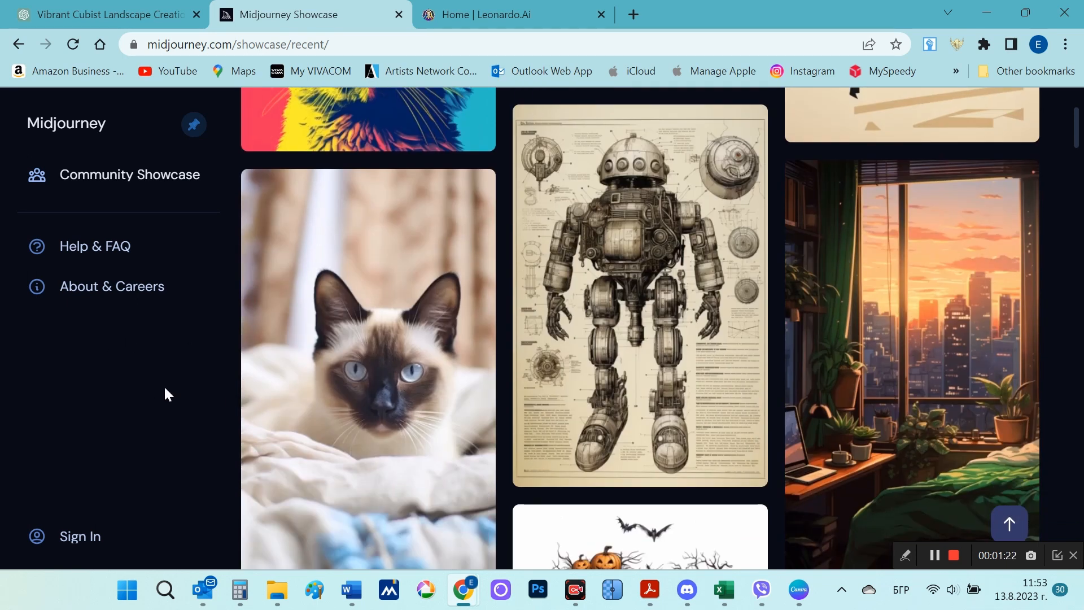
scroll(165, 394, "down", 5)
scroll(166, 393, "down", 2)
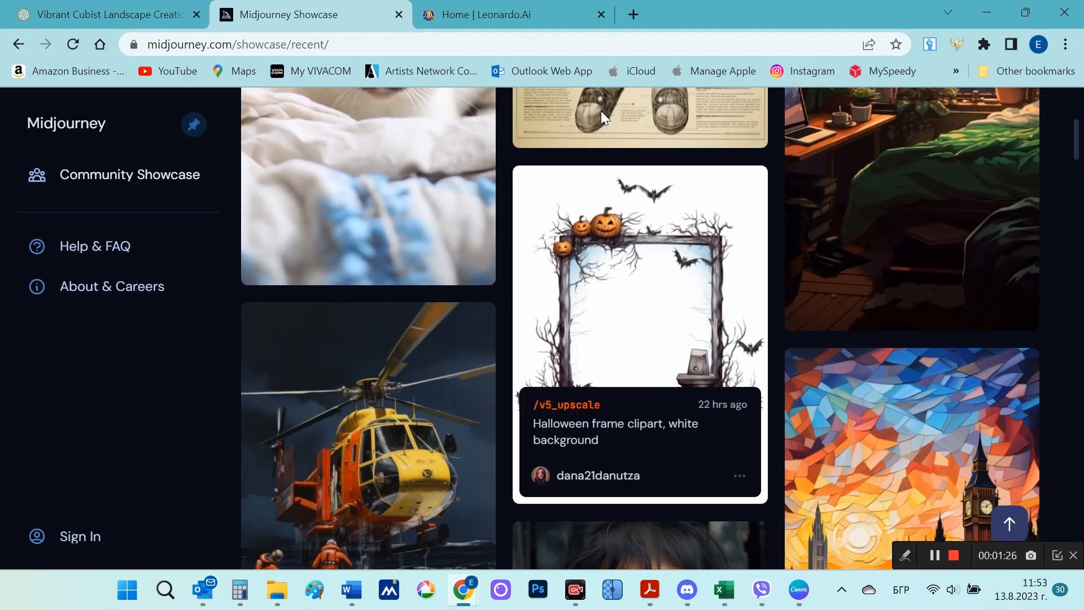
Step: Switch to Leonardo.Ai and browse the Featured Models on its home page as far as Paper art style
left_click(504, 12)
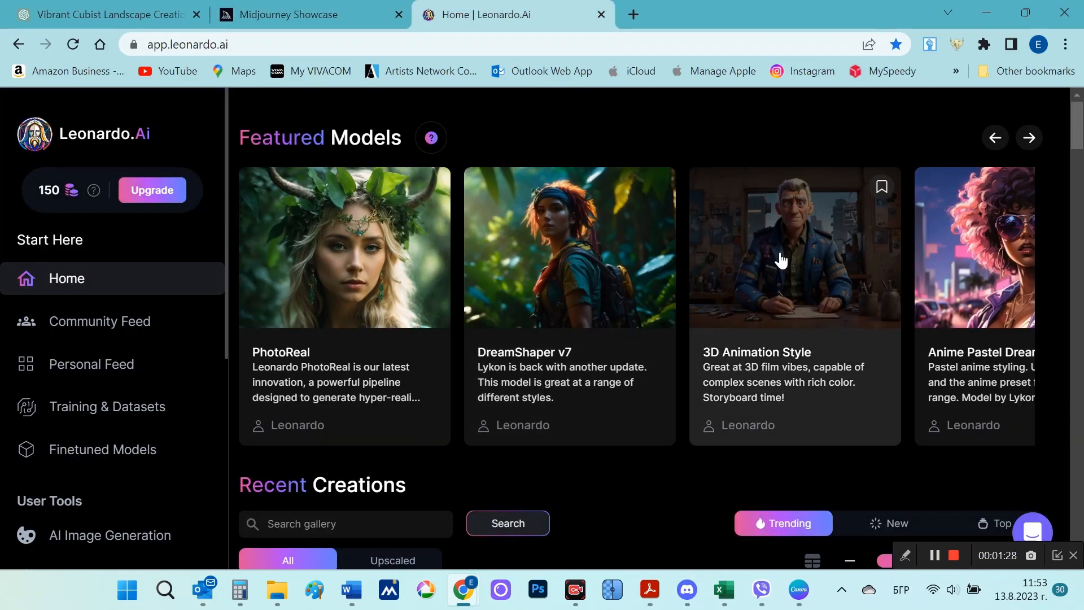
scroll(429, 201, "down", 3)
scroll(436, 207, "up", 3)
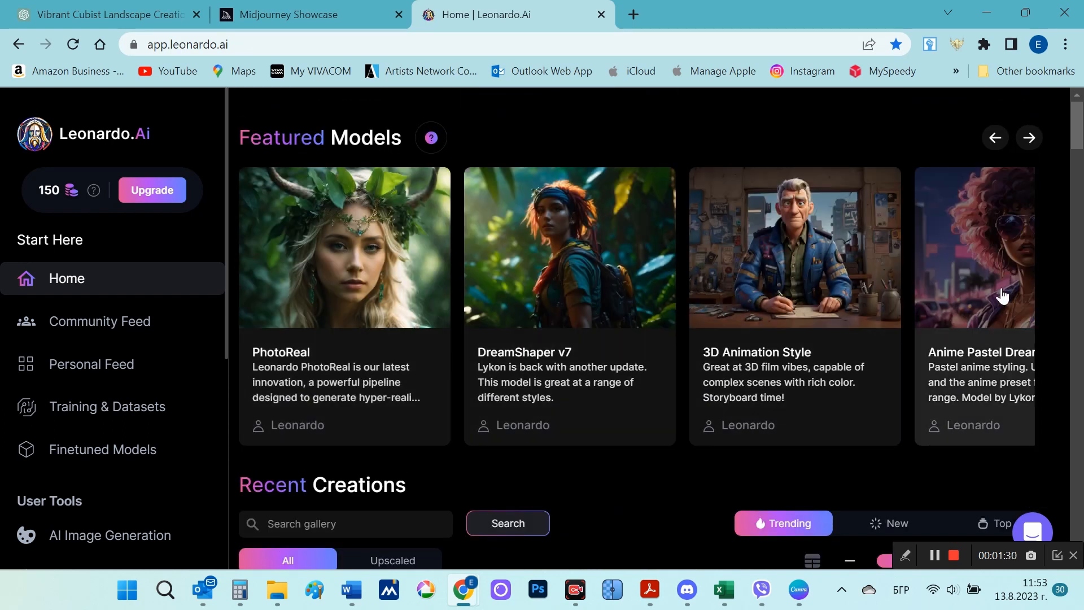
left_click(1030, 140)
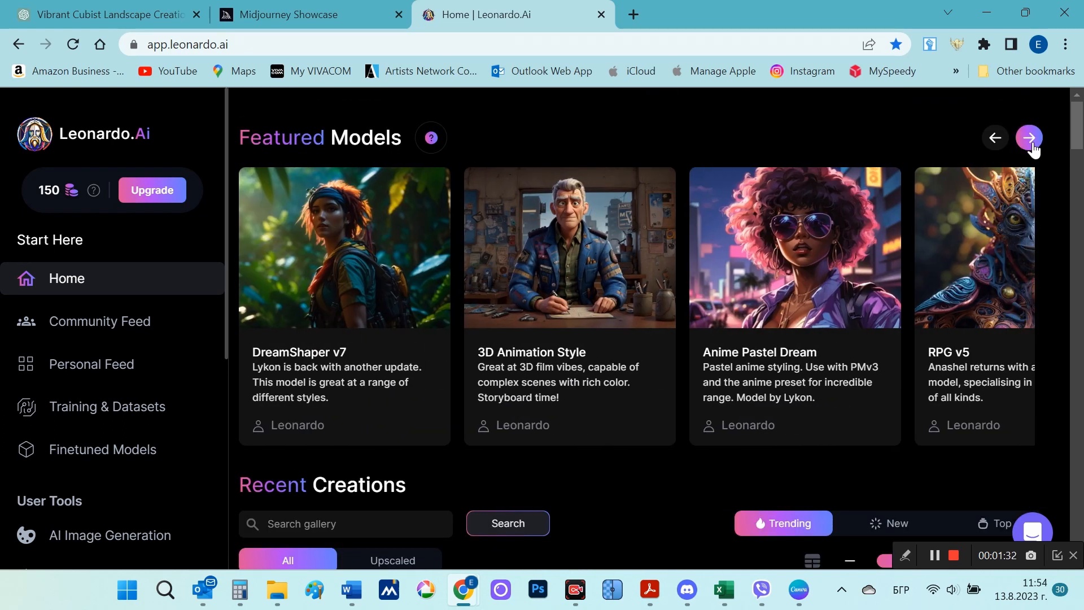
left_click(1031, 141)
left_click(1031, 141)
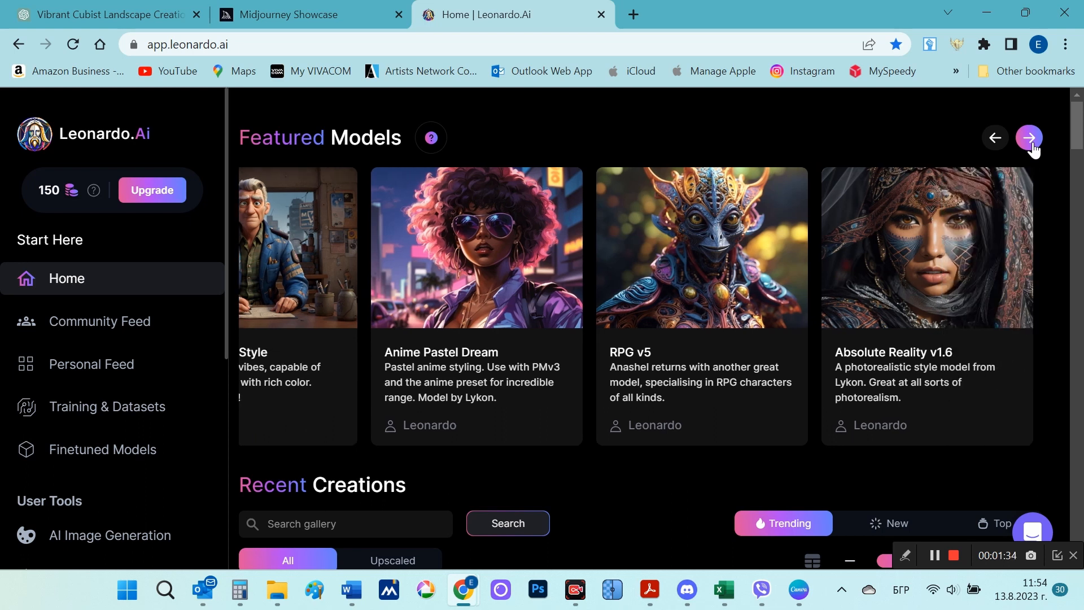
left_click(1031, 141)
left_click(1031, 141)
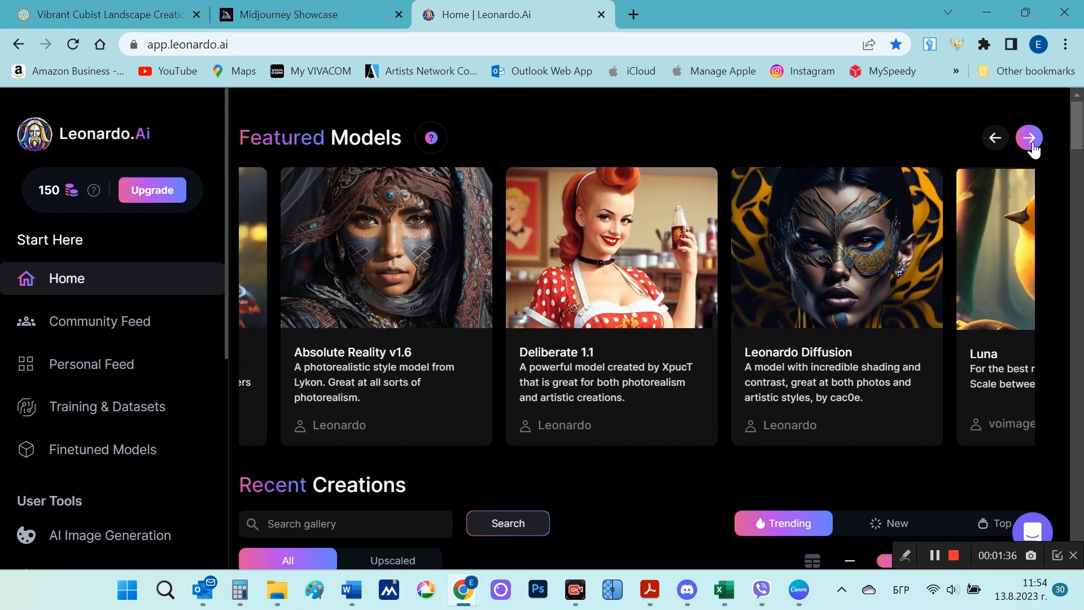
left_click(1031, 141)
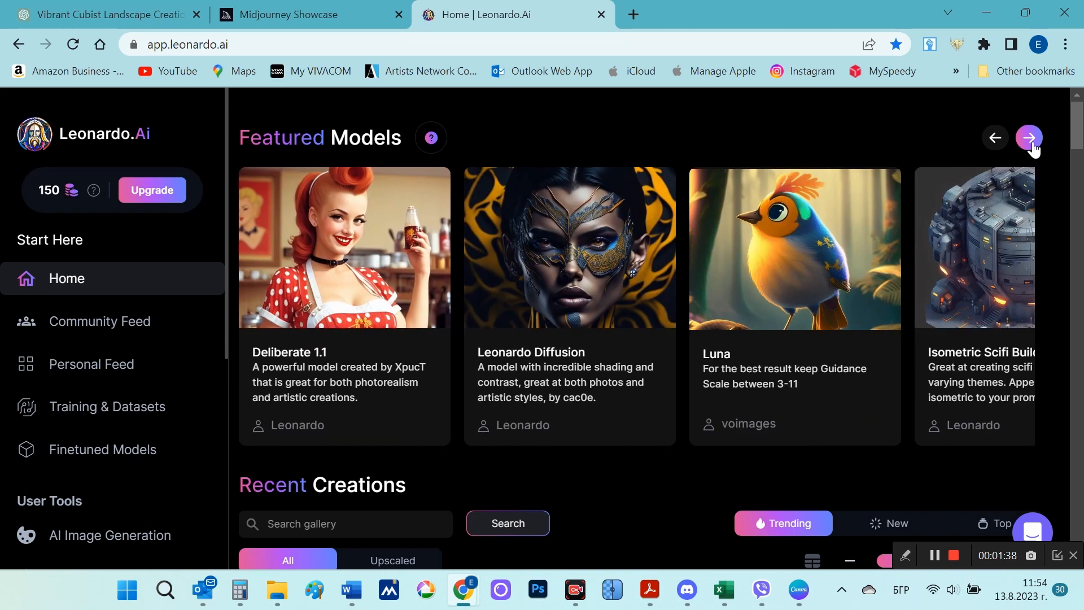
left_click(1031, 142)
left_click(1031, 141)
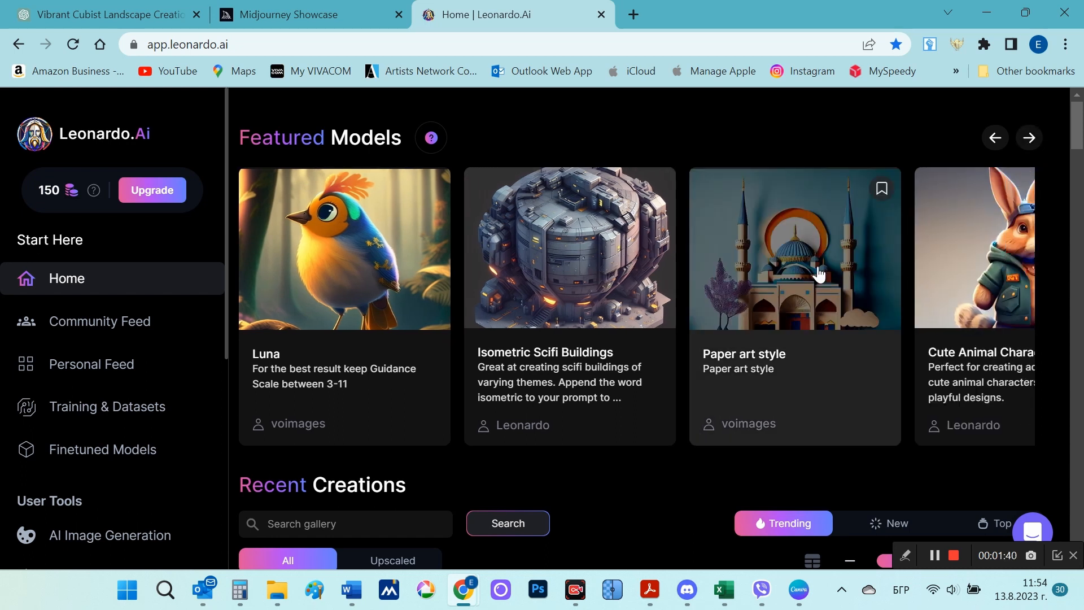
Step: Open the Paper art style model's details and examine the gallery of images created with it
left_click(857, 311)
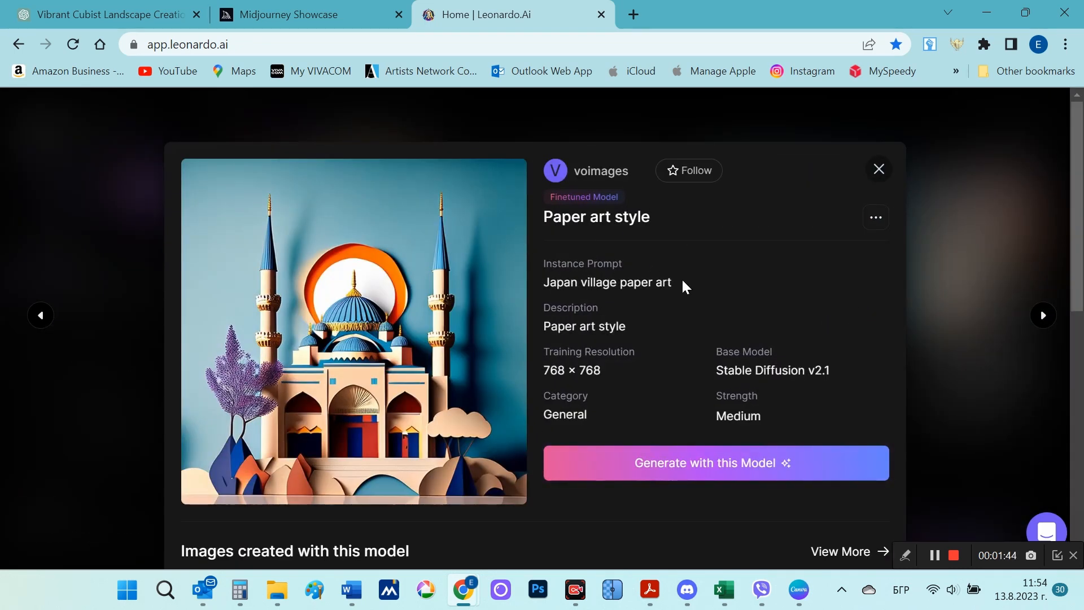
scroll(404, 333, "down", 4)
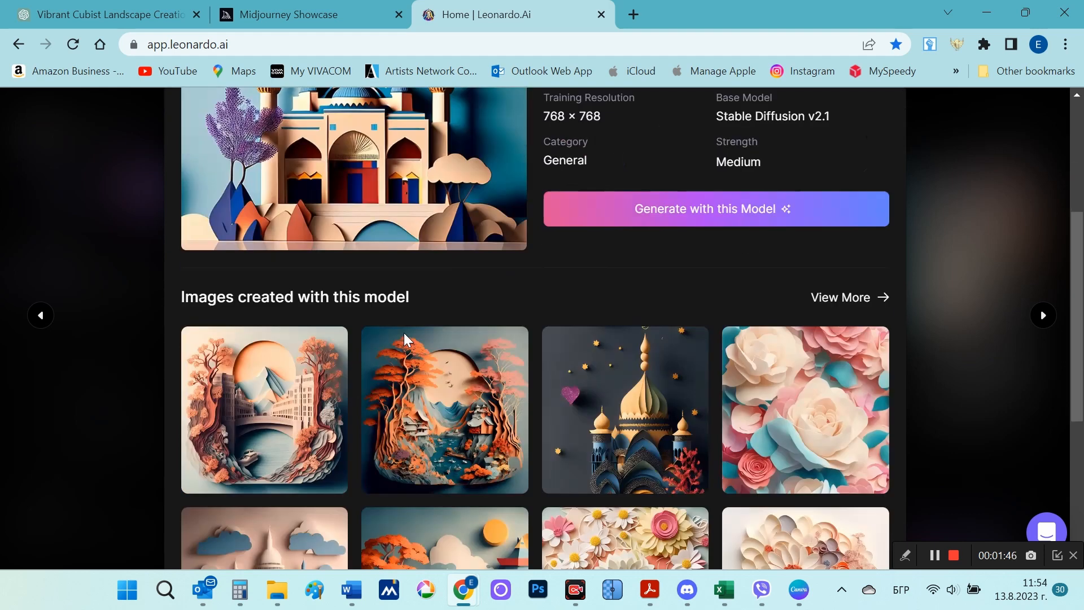
scroll(405, 333, "down", 3)
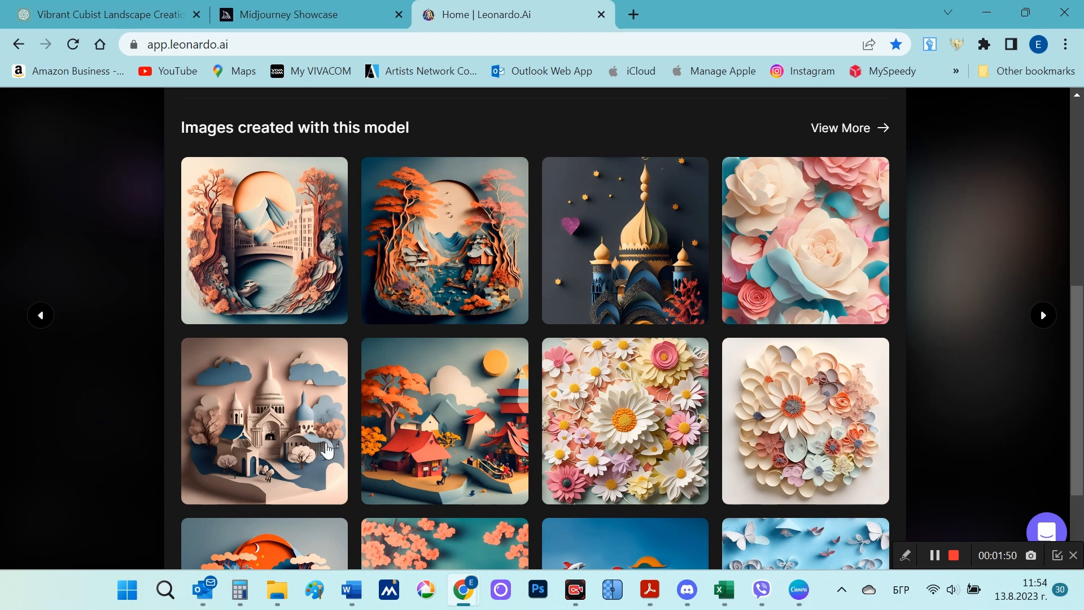
scroll(316, 450, "down", 2)
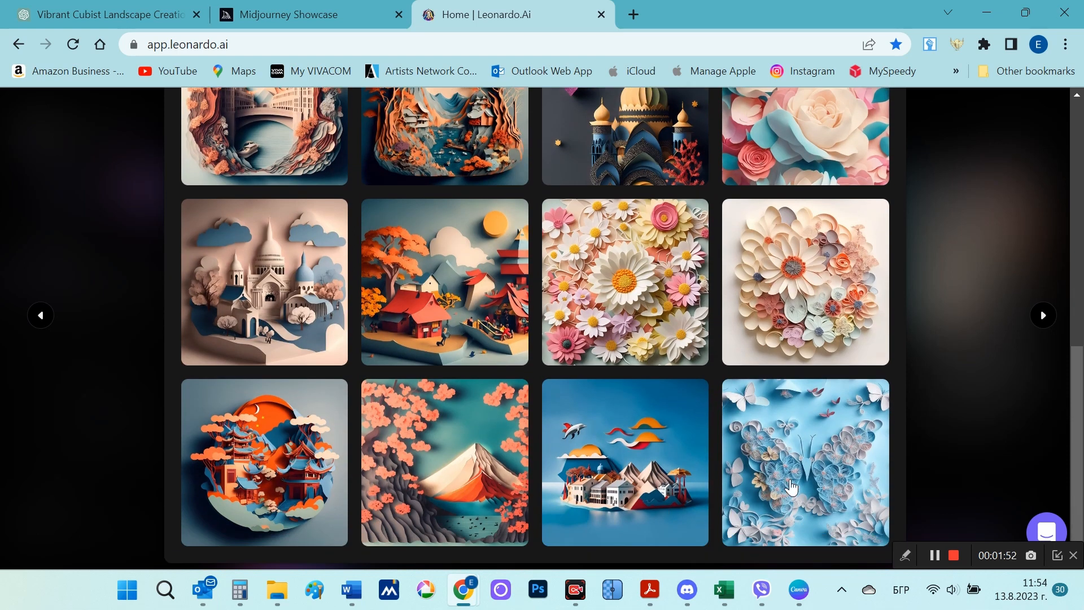
Step: Open the blue quilled-paper butterfly image in the Paper art style gallery and copy its prompt
left_click(813, 477)
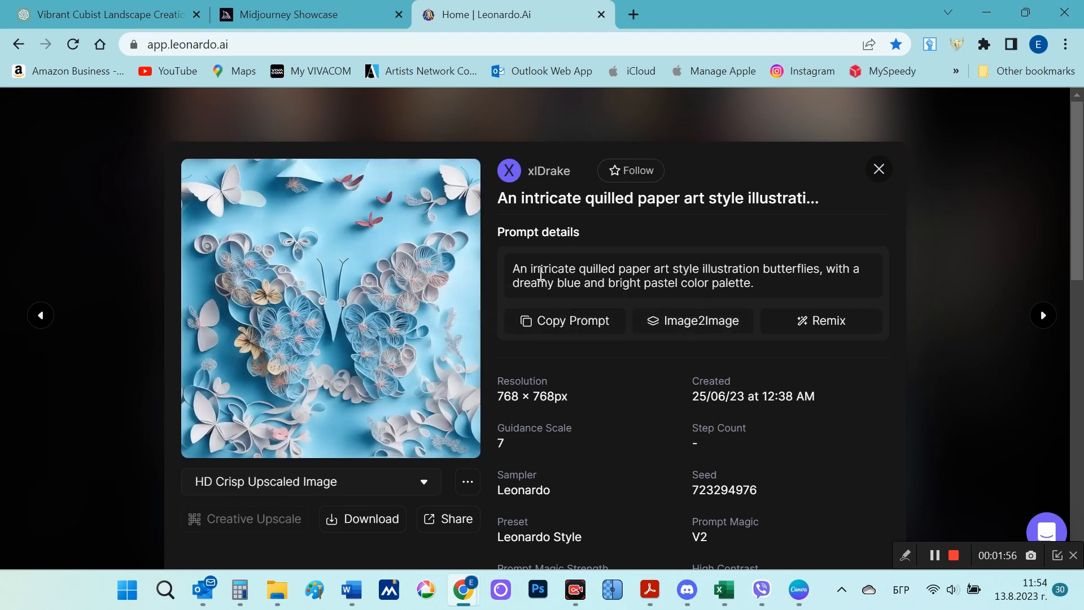
left_click_drag(518, 270, 764, 292)
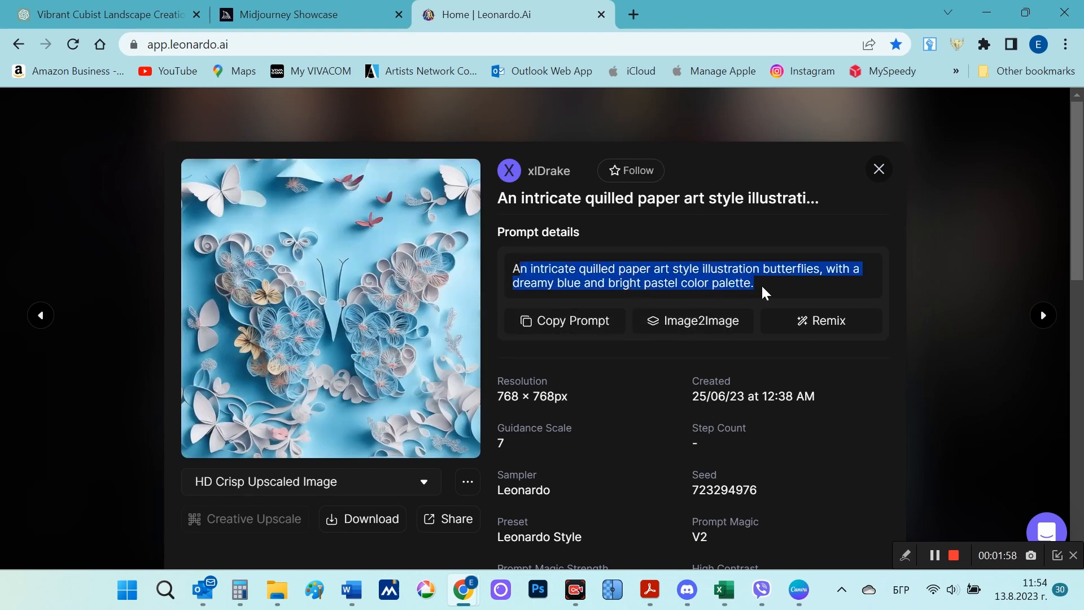
right_click(730, 278)
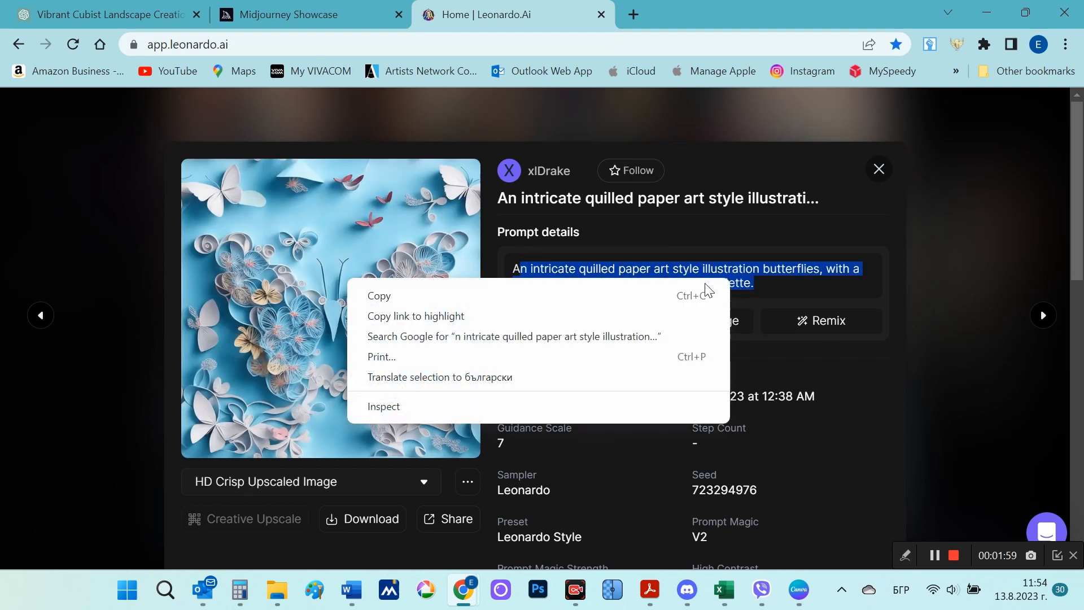
left_click(652, 288)
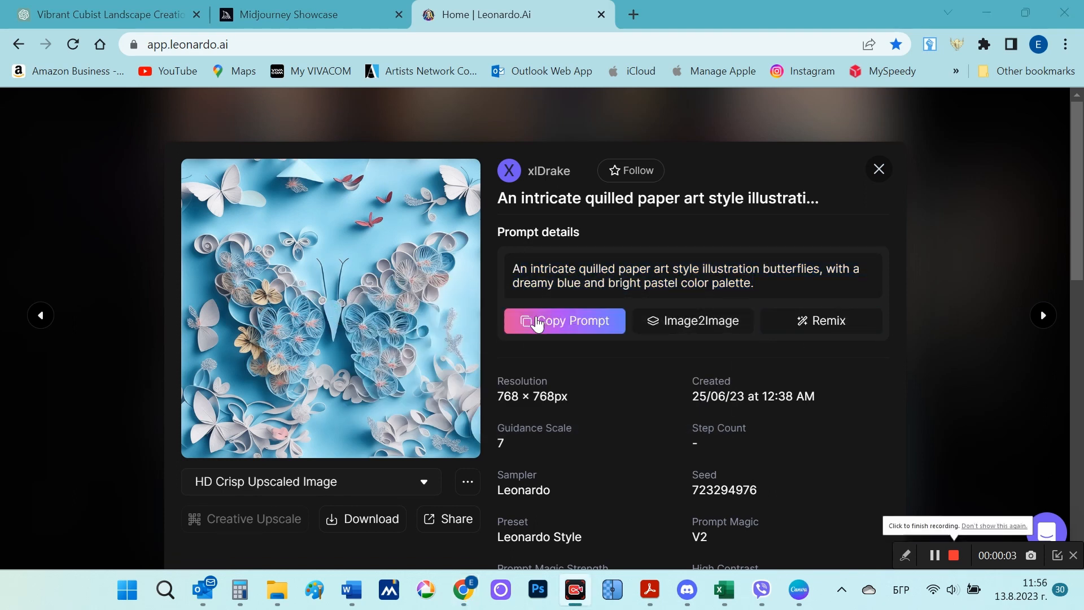
left_click(560, 319)
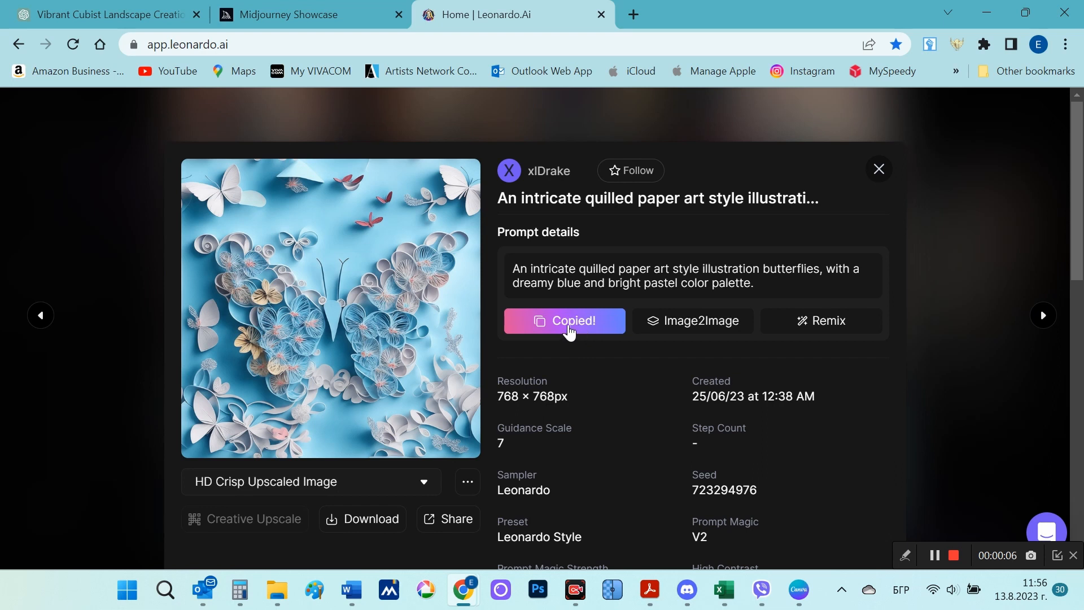
Step: Switch to Discord and submit an /imagine request with the copied butterfly prompt plus the parameters --s 750 --ar 3:2 --tile
left_click(694, 588)
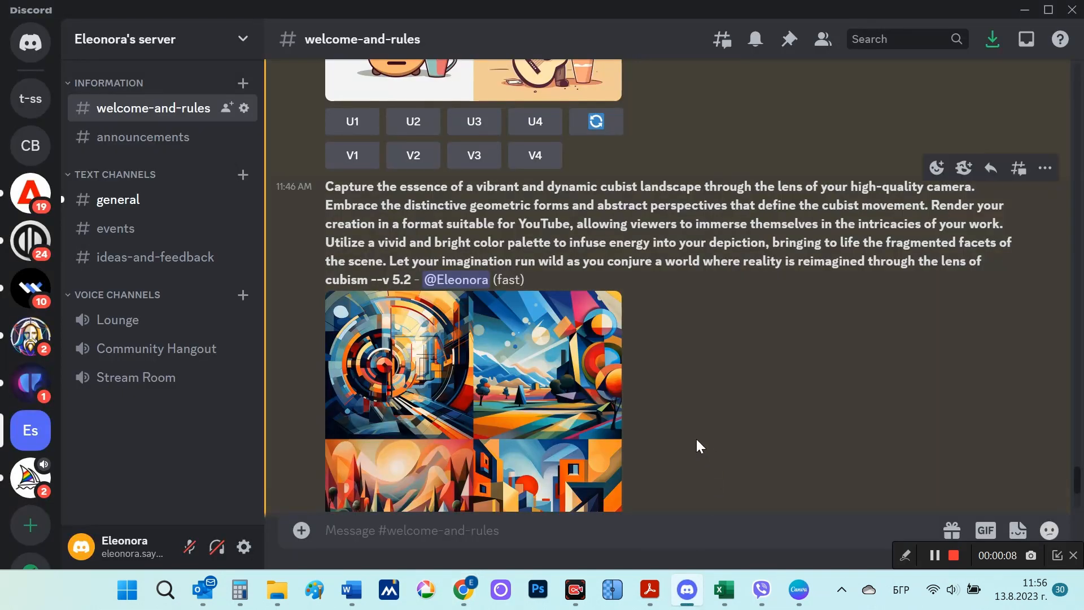
scroll(658, 419, "down", 5)
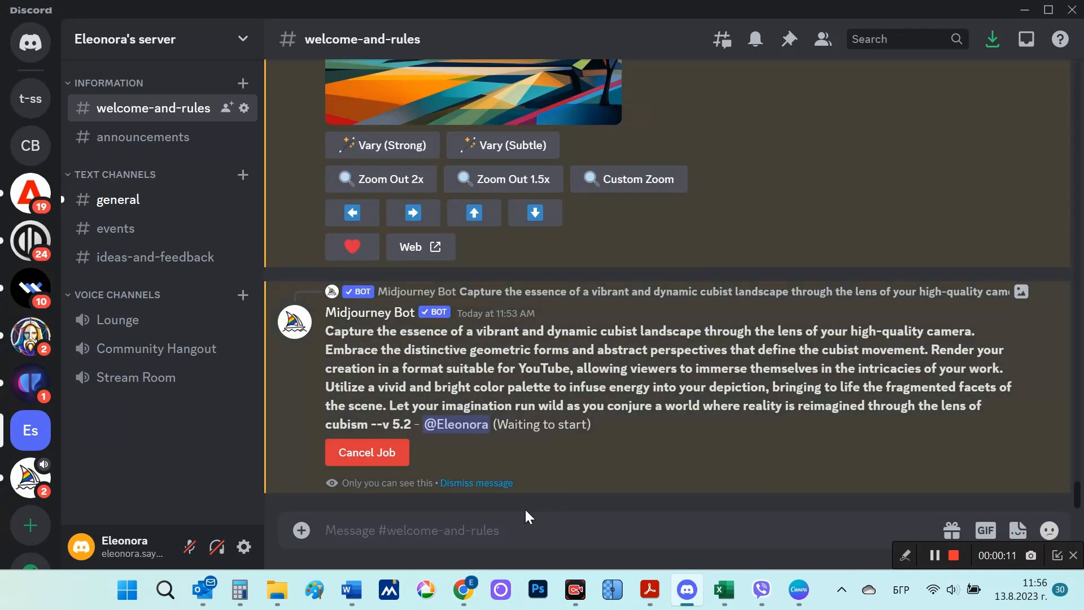
type("/")
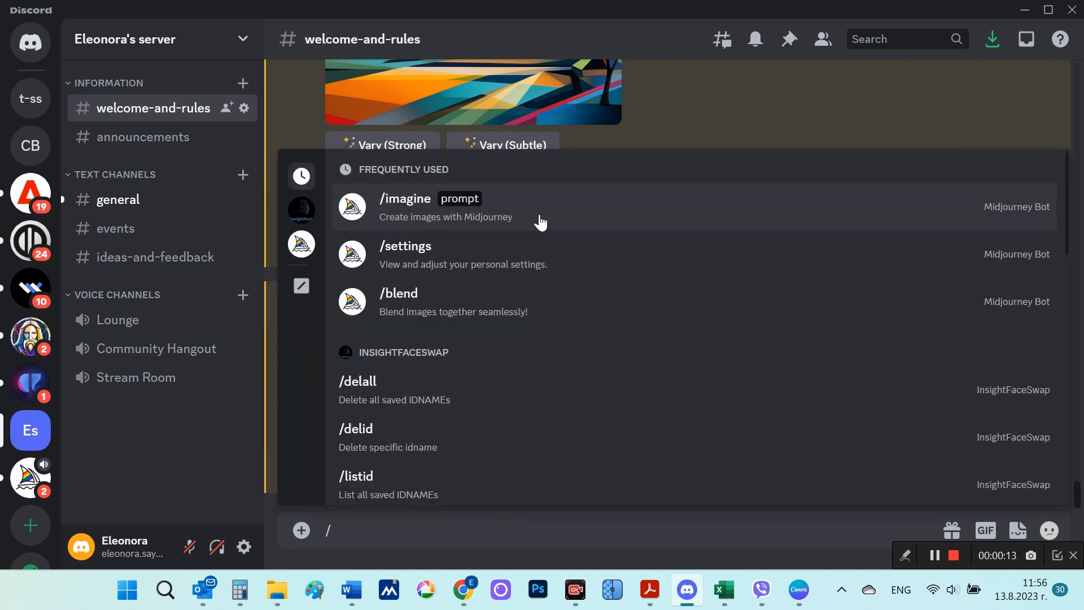
left_click(539, 215)
key("ctrl+v")
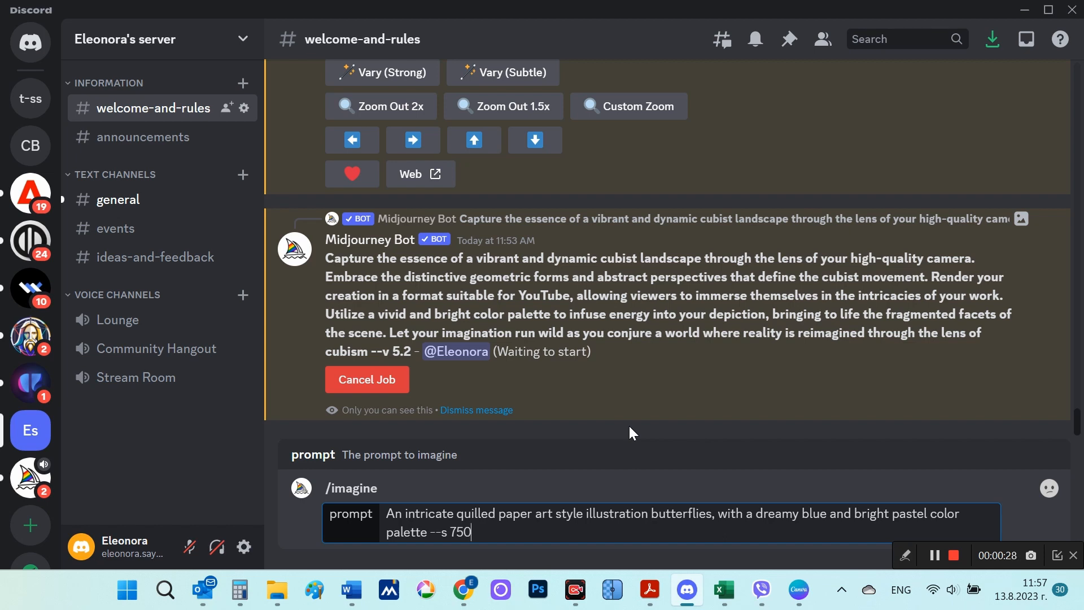
type("ar 3:2")
key("Return")
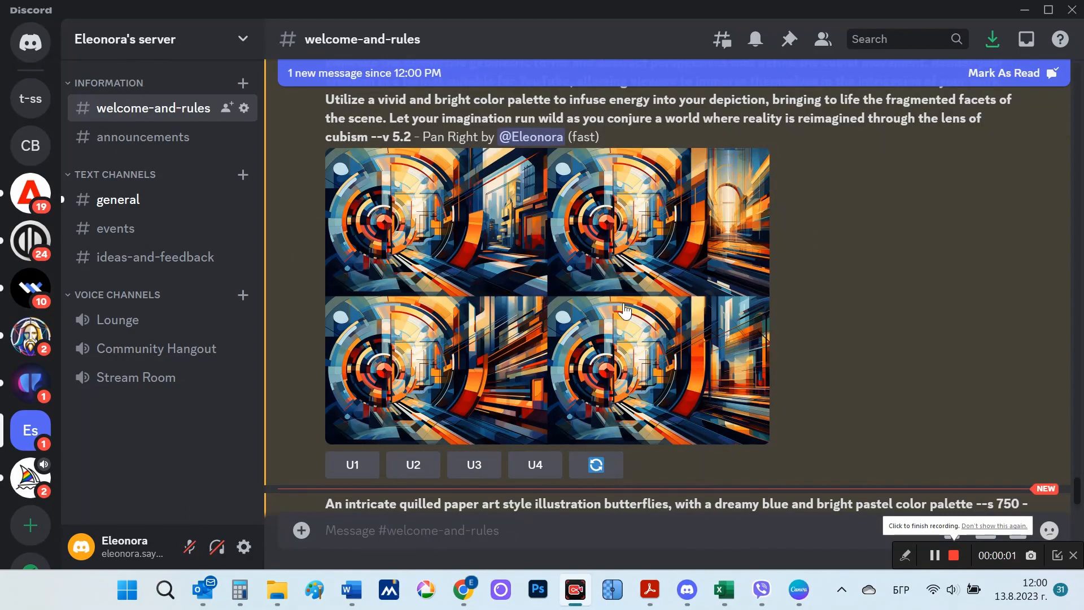
Step: Examine the Pan Right grid of the cubist landscape enlarged and return to the channel
left_click(598, 271)
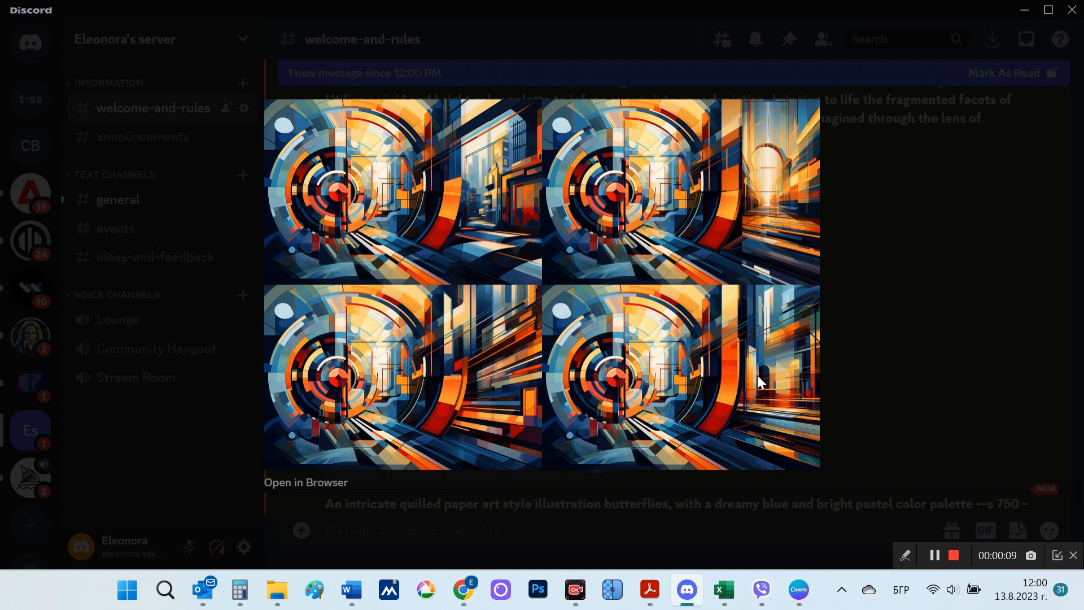
left_click(867, 372)
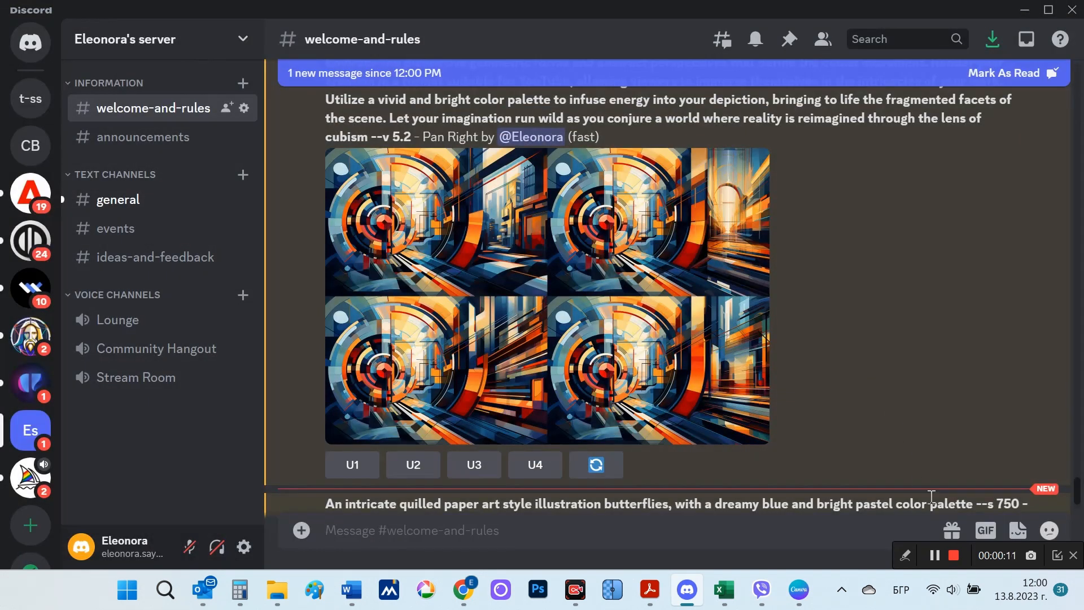
left_click(953, 555)
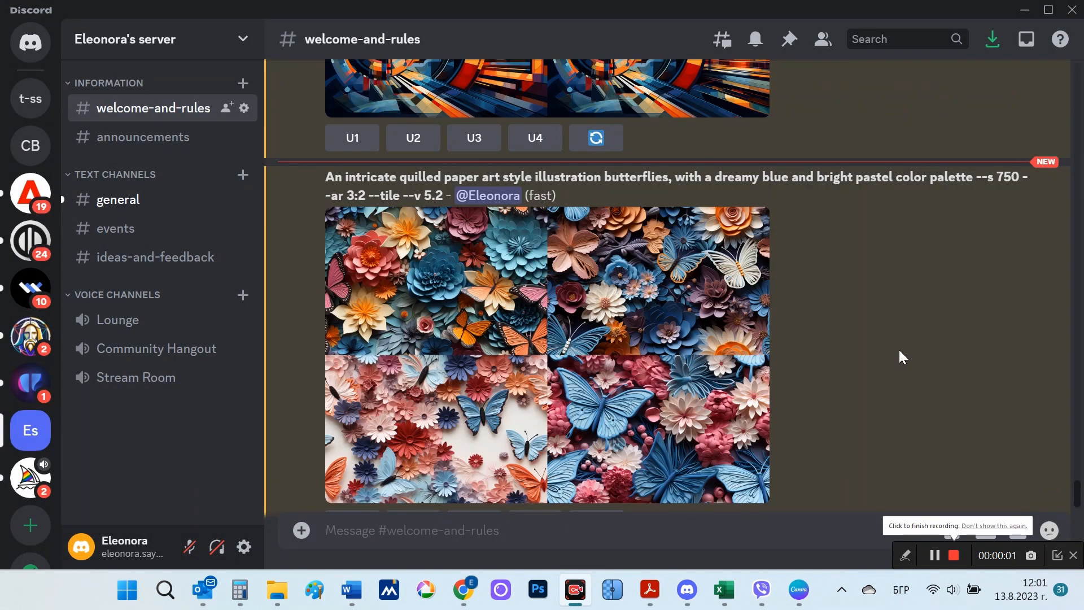
Step: Examine the quilled butterfly grid enlarged and upscale its third image
left_click(658, 354)
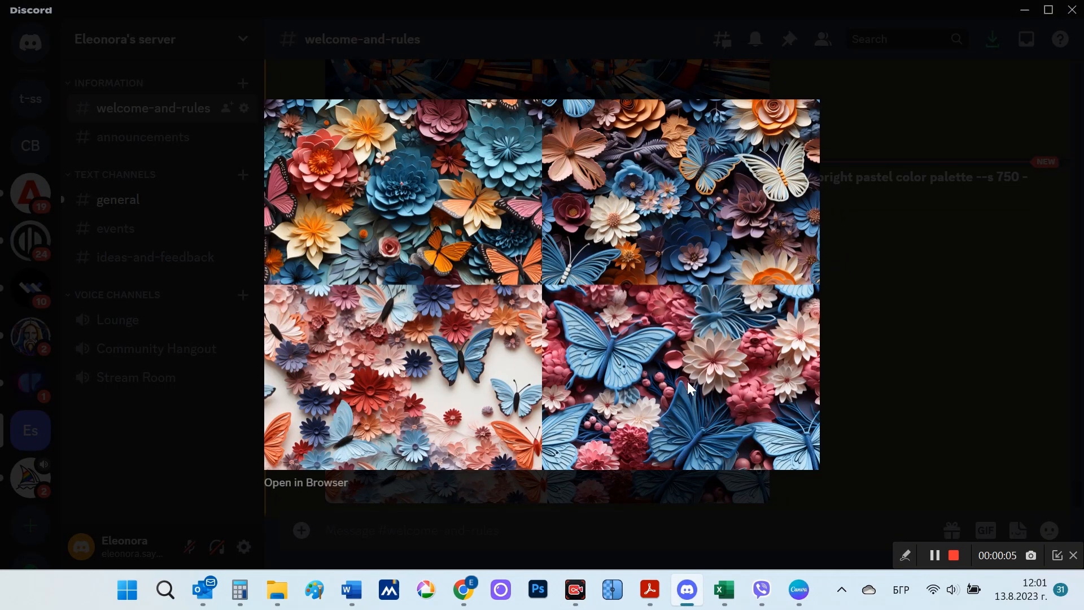
left_click(912, 365)
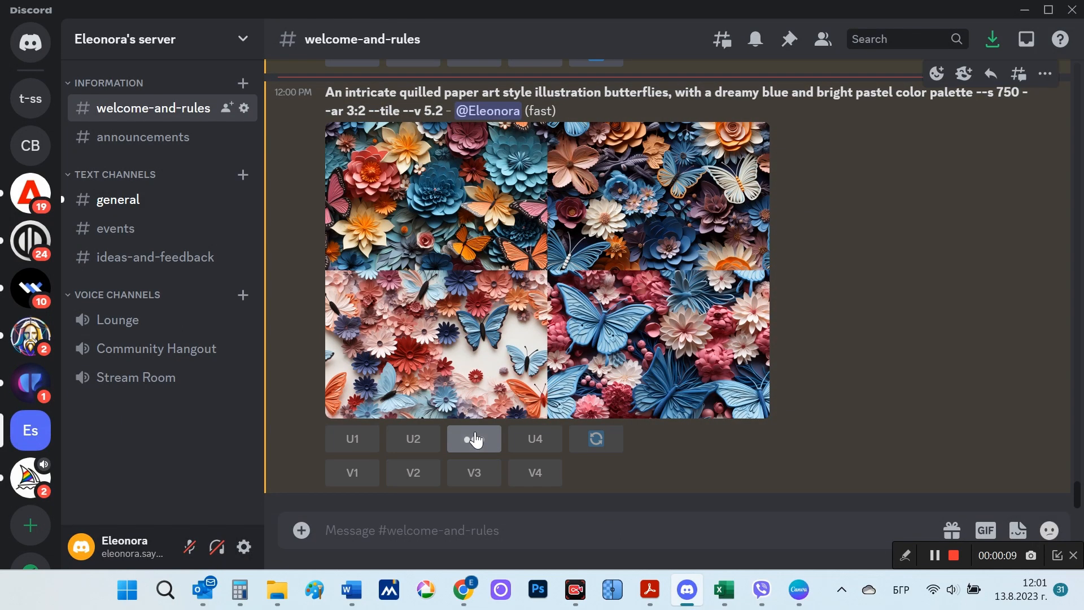
left_click(474, 440)
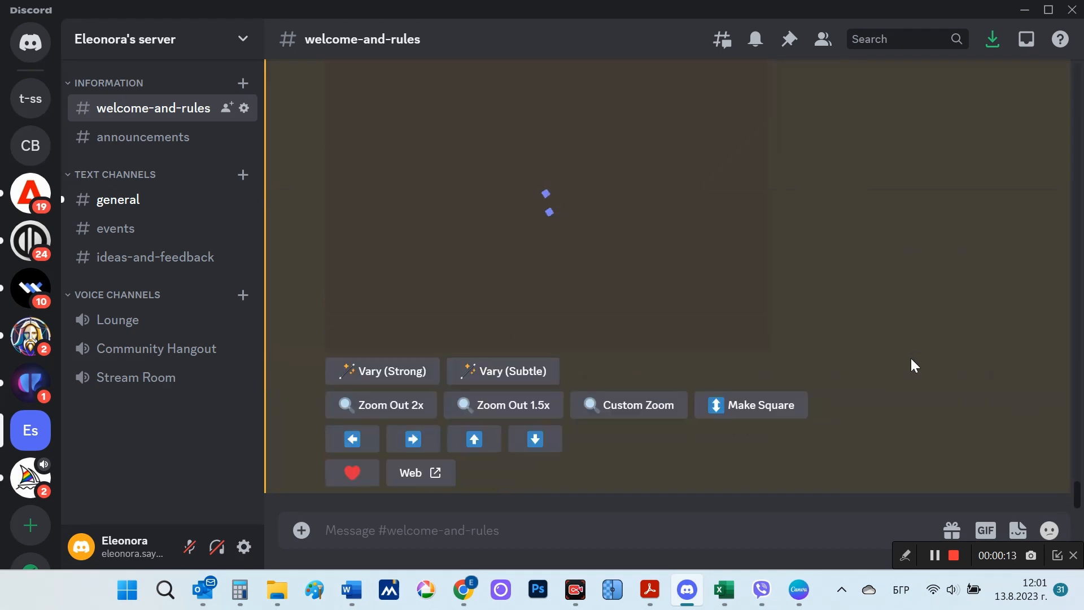
Step: Examine the upscaled third and fourth butterfly images enlarged, returning to the channel after each
scroll(901, 374, "up", 2)
left_click(571, 306)
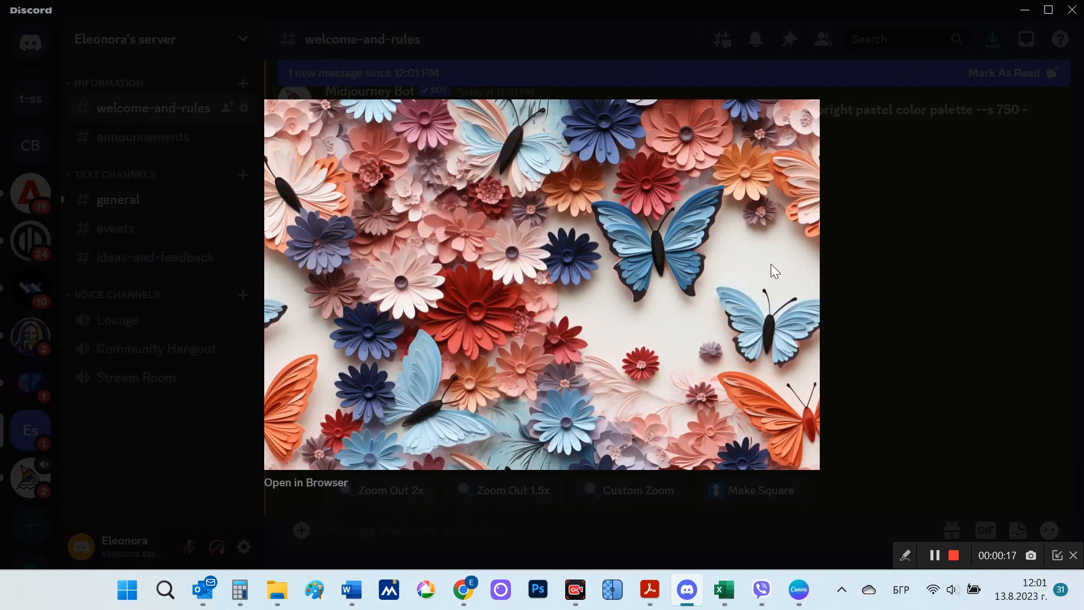
left_click(888, 399)
scroll(875, 386, "down", 5)
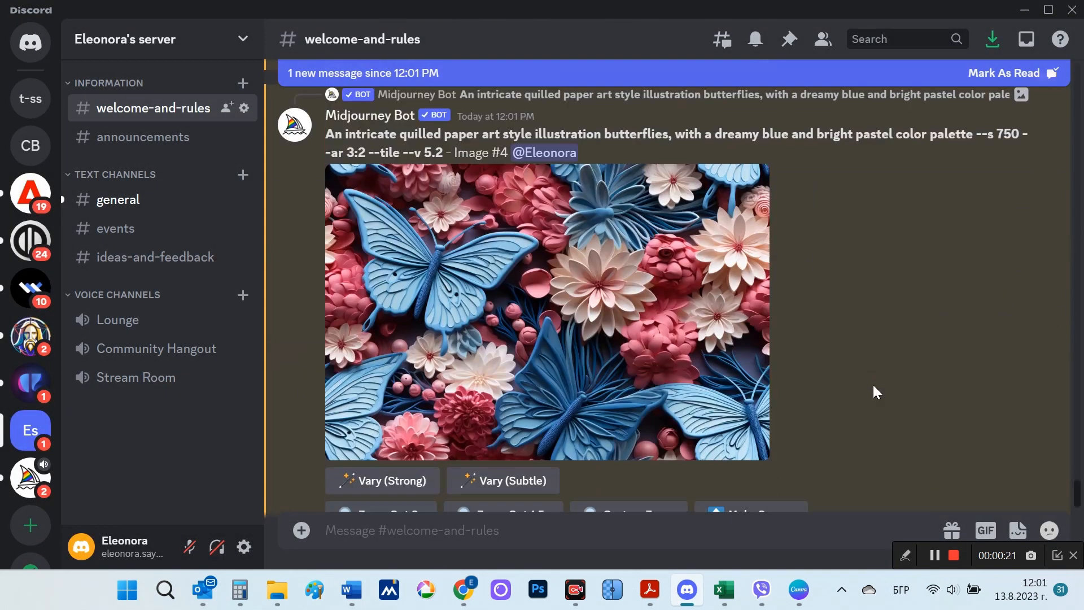
left_click(531, 355)
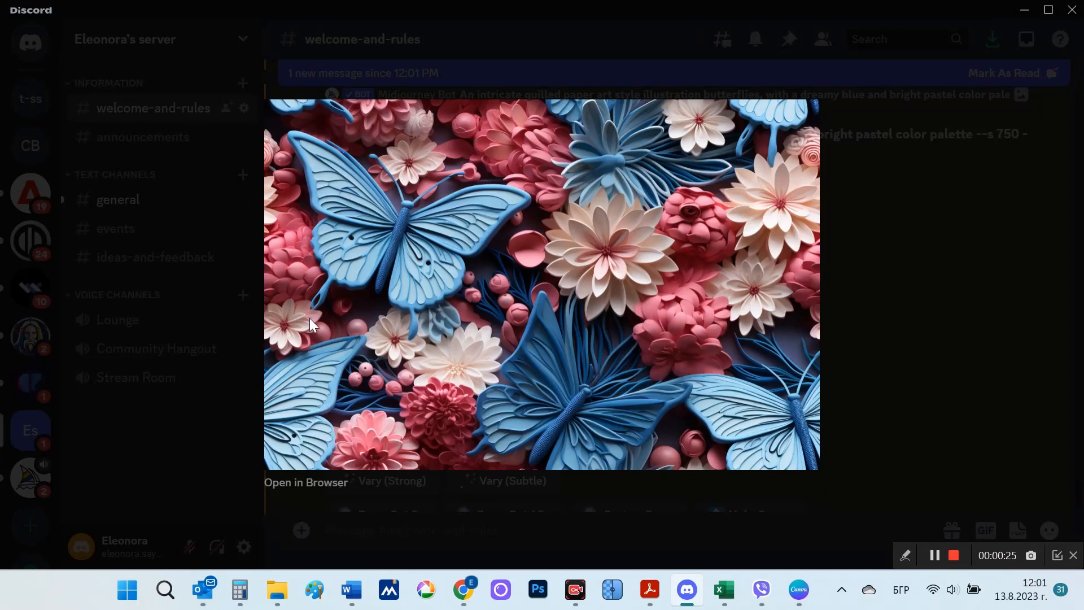
left_click(870, 368)
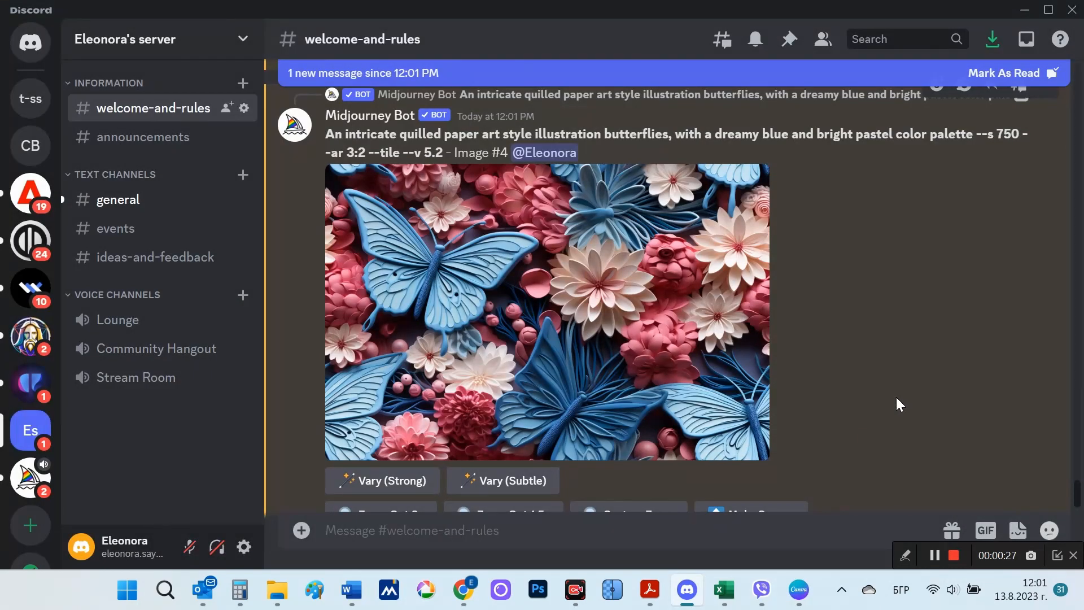